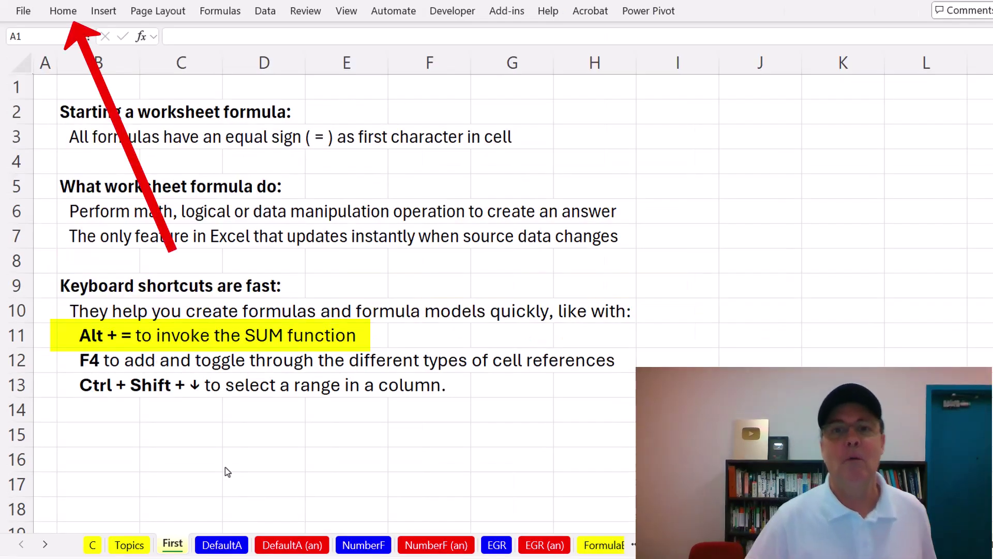
pyautogui.click(70, 14)
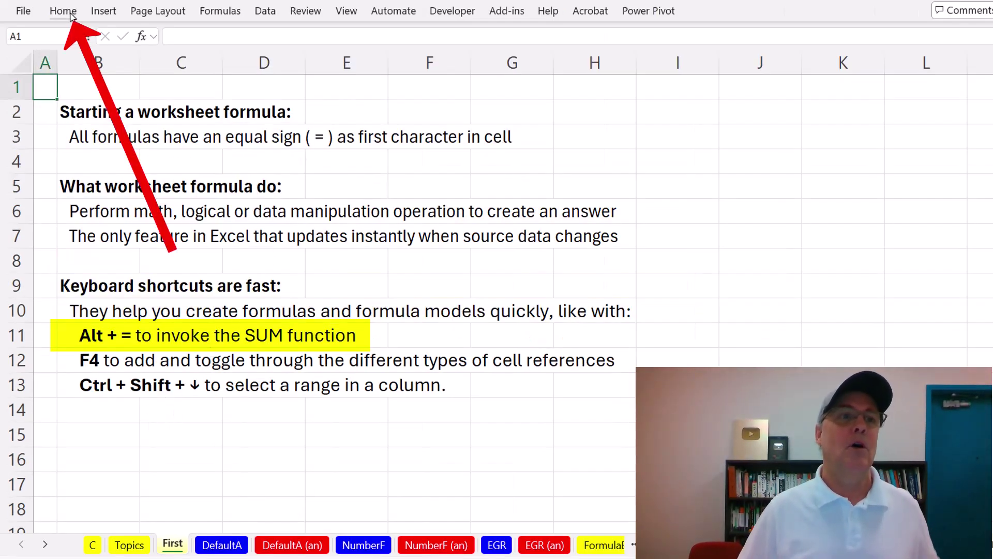
pyautogui.click(64, 11)
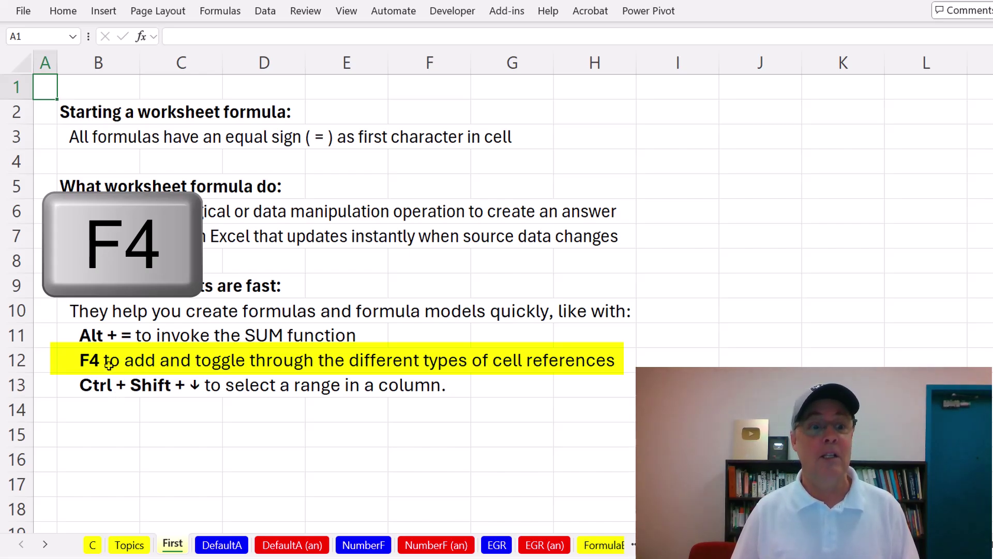
pyautogui.moveTo(688, 166); pyautogui.dragTo(693, 409)
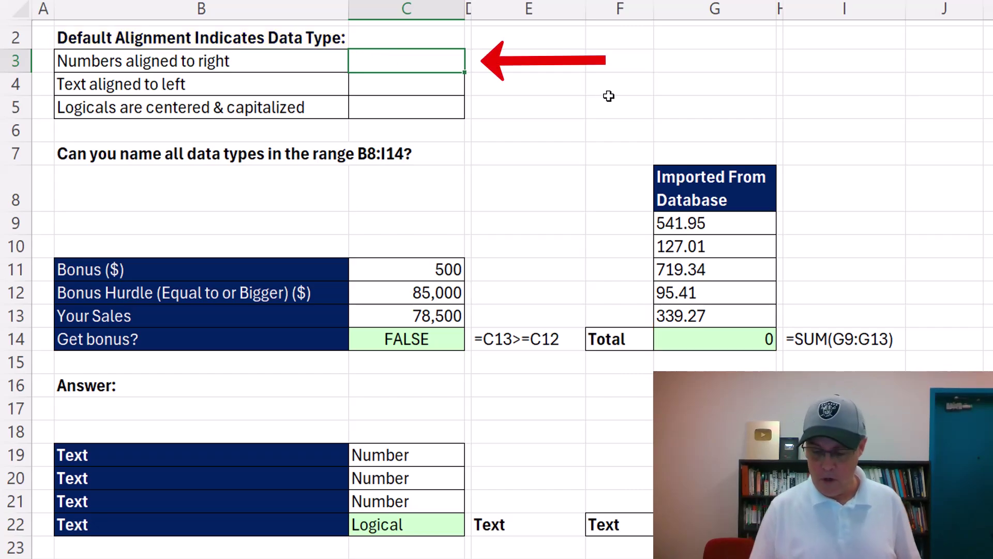
# Fill C3:C5 under the default alignment heading with the number 43, the word Text, and the logical value true
pyautogui.write('43')
pyautogui.press('Return')
pyautogui.write('Text')
pyautogui.press('Return')
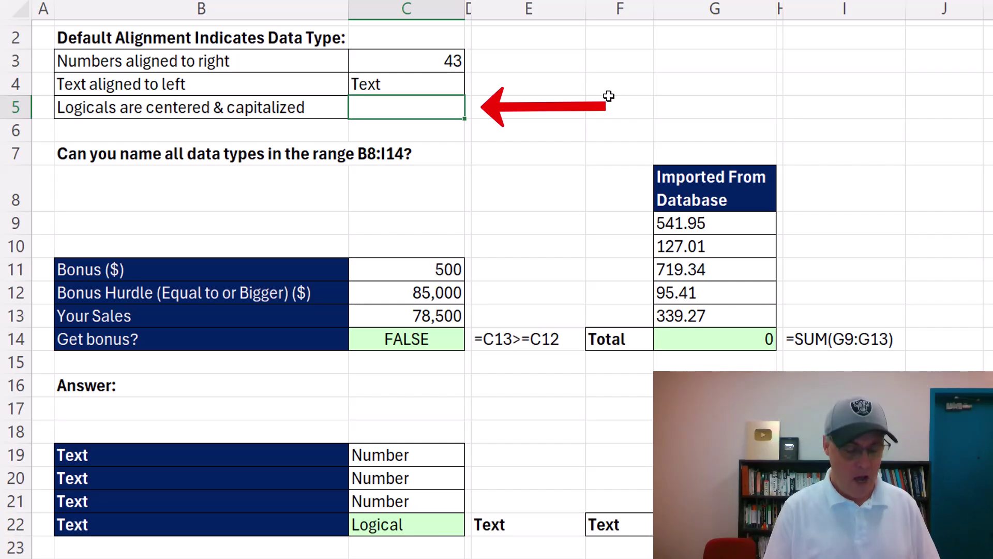
pyautogui.write('true')
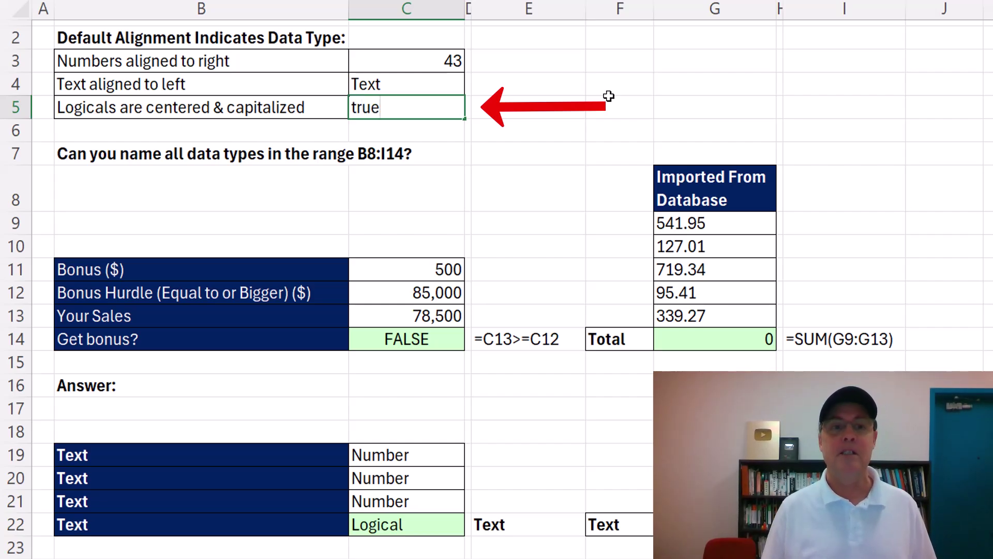
pyautogui.press('Return')
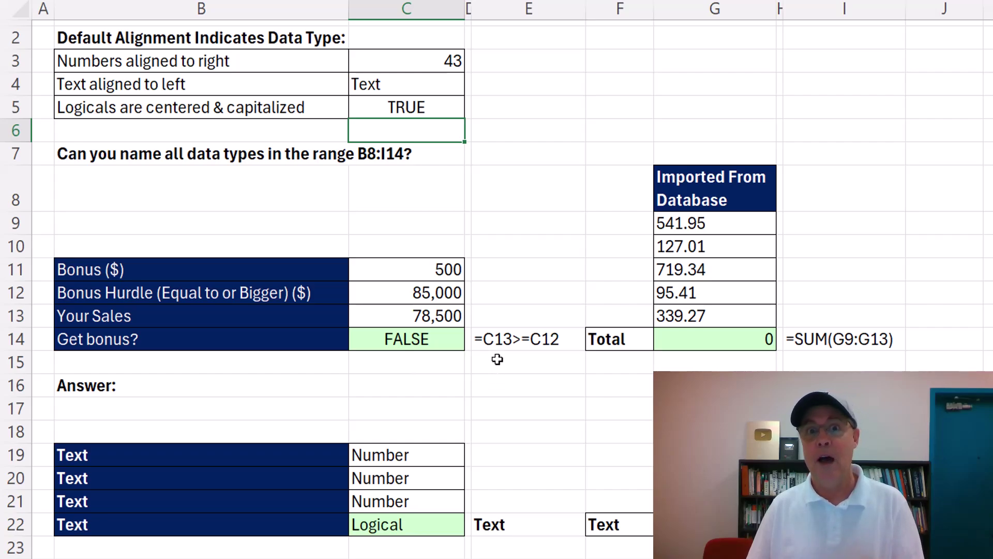
# Inspect the formulas behind the "Get bonus?" result in C14, the formula text in E14, and the Total in G14
pyautogui.doubleClick(431, 341)
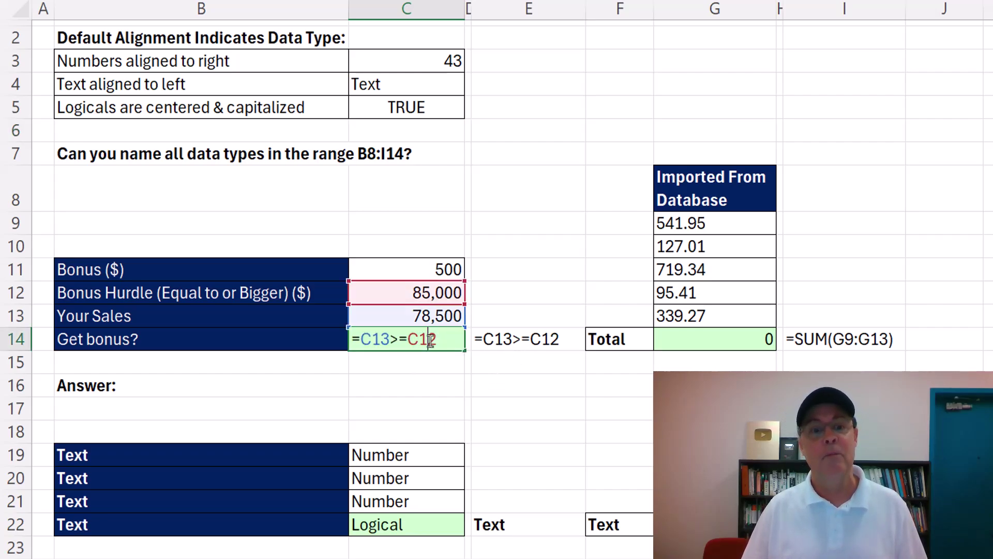
pyautogui.press('Escape')
pyautogui.doubleClick(517, 338)
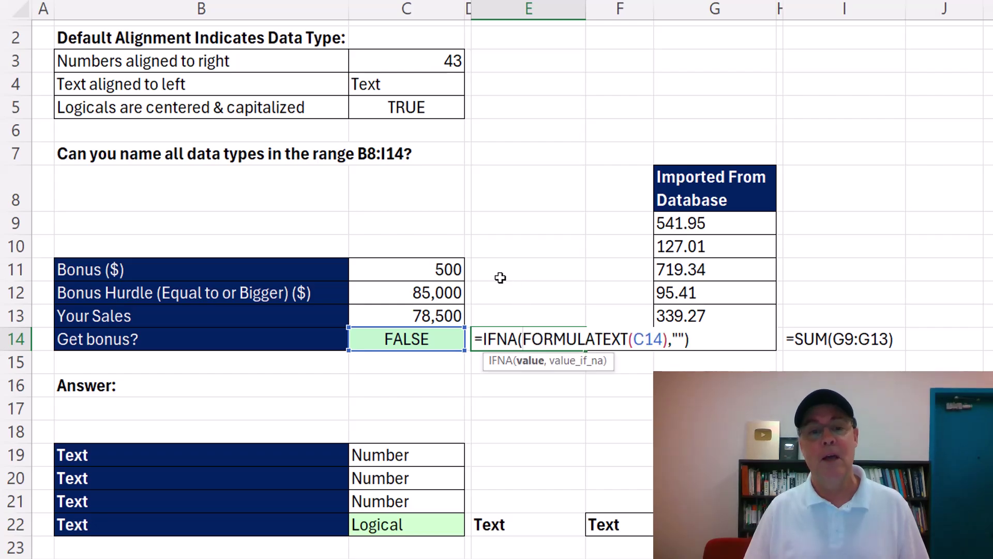
pyautogui.press('Escape')
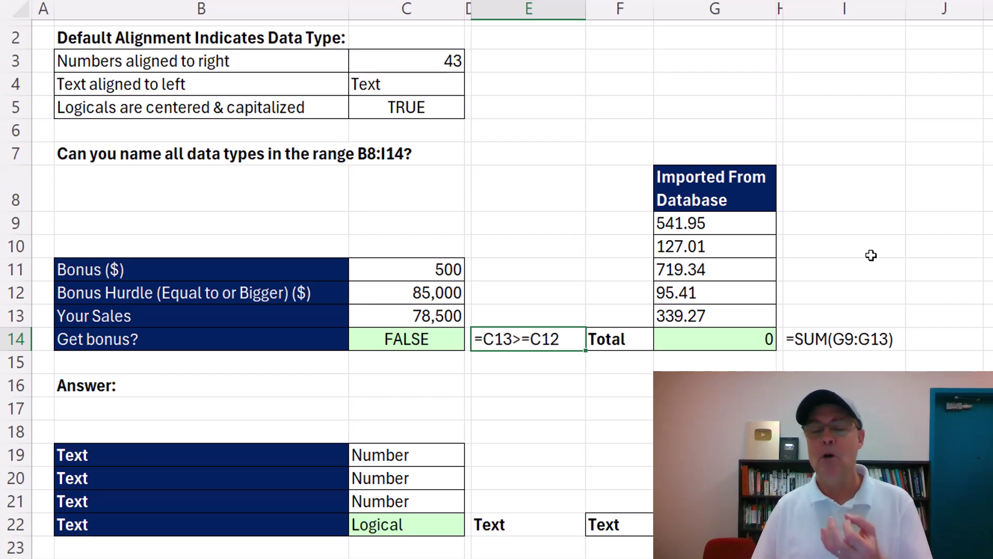
pyautogui.doubleClick(722, 337)
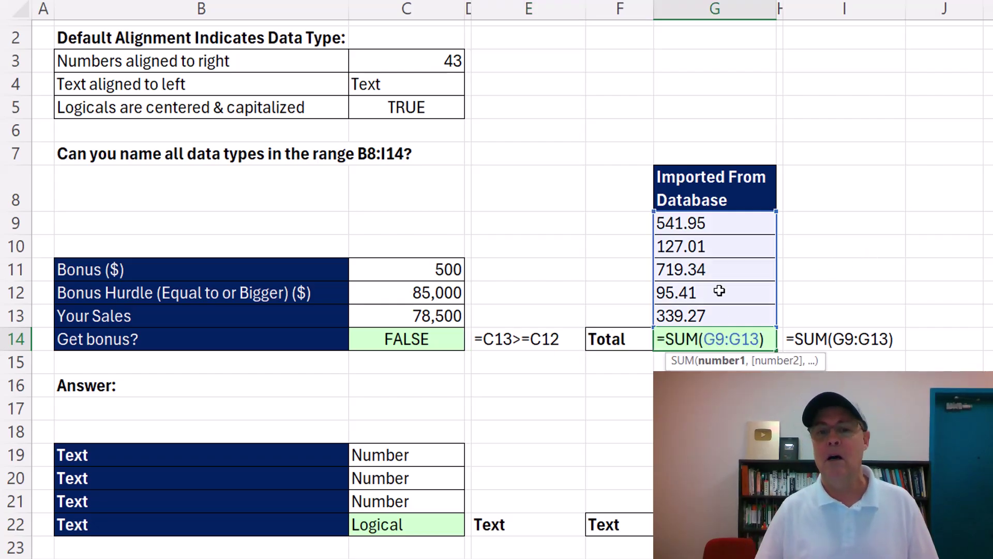
pyautogui.hotkey('ctrl', 'Return')
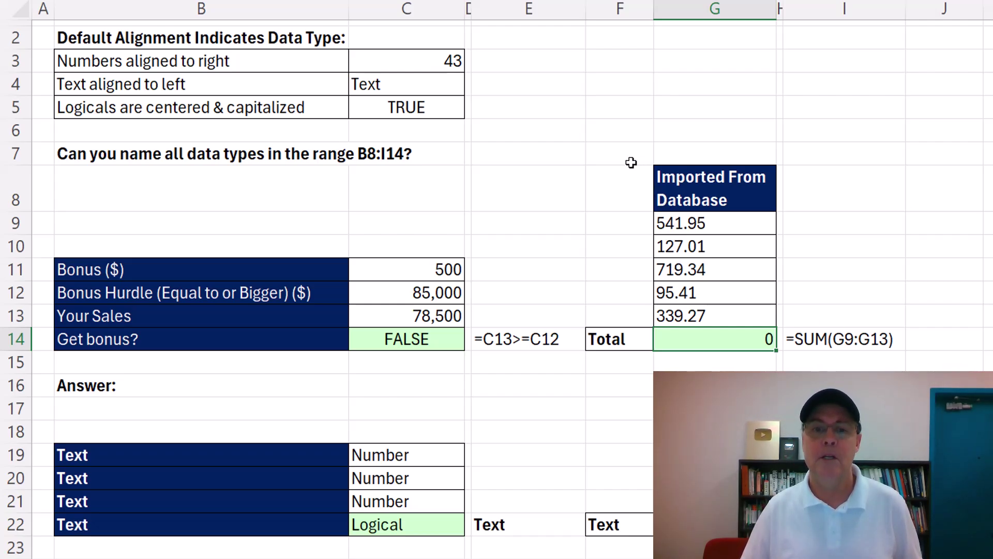
# Enter the invalid date 1/32/2024 in C27, the Date row of the "Typing error" table
pyautogui.scroll(-2, 497, 279)
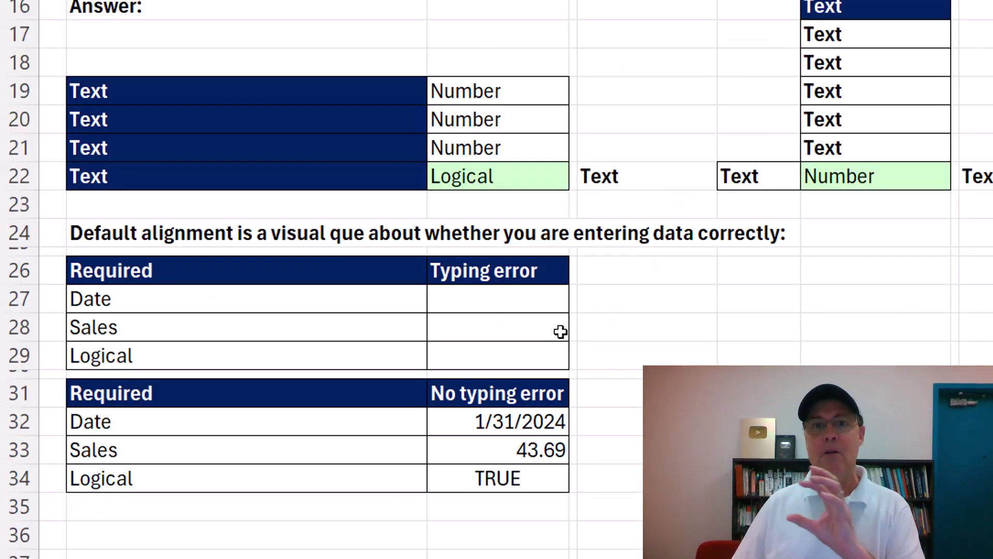
pyautogui.click(452, 309)
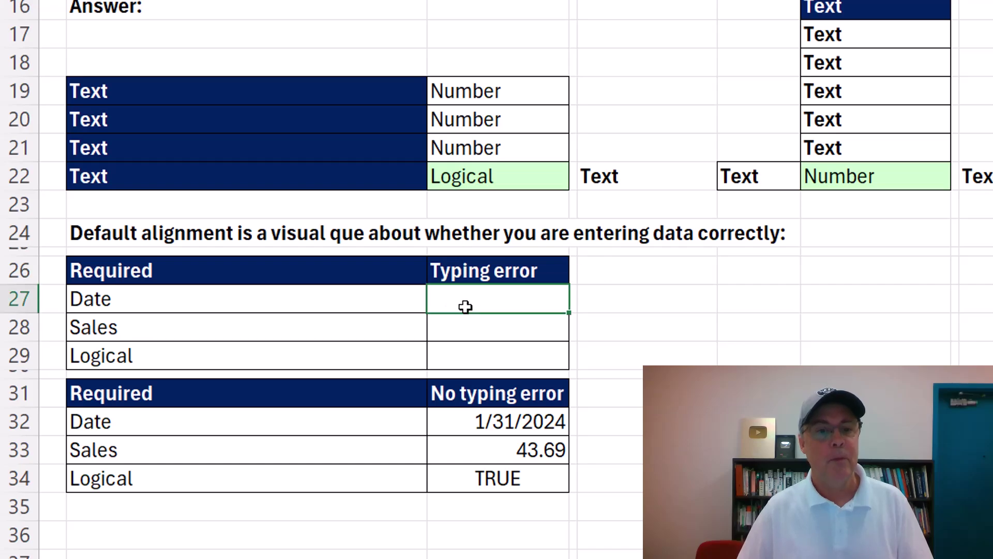
pyautogui.write('1')
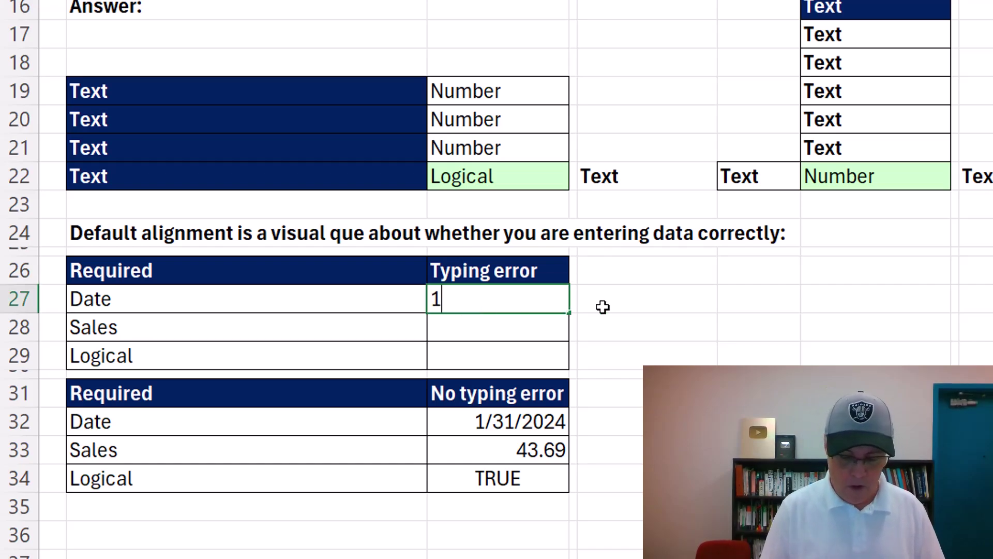
pyautogui.write('/32/2024')
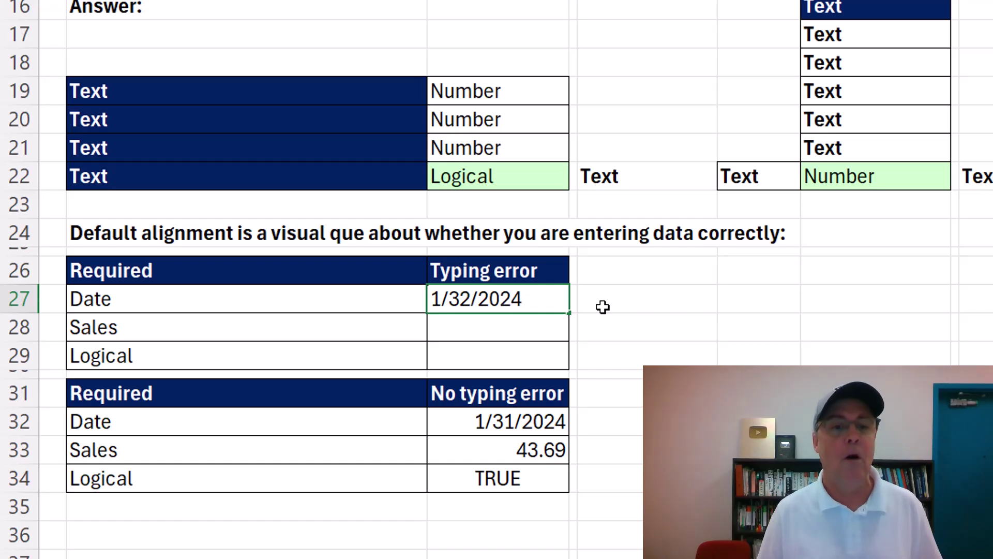
pyautogui.press('Return')
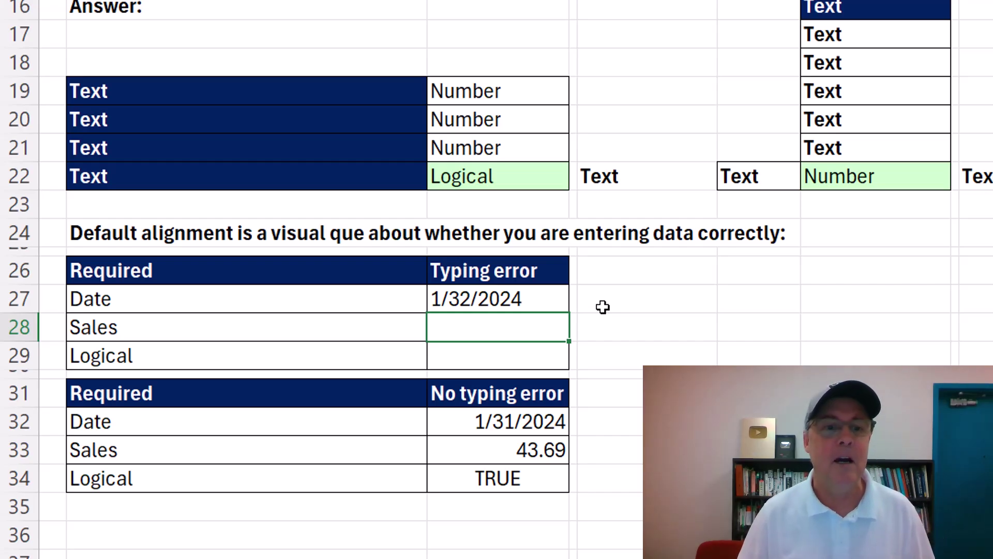
# Correct the date in C27 to 1/31/2024
pyautogui.doubleClick(472, 299)
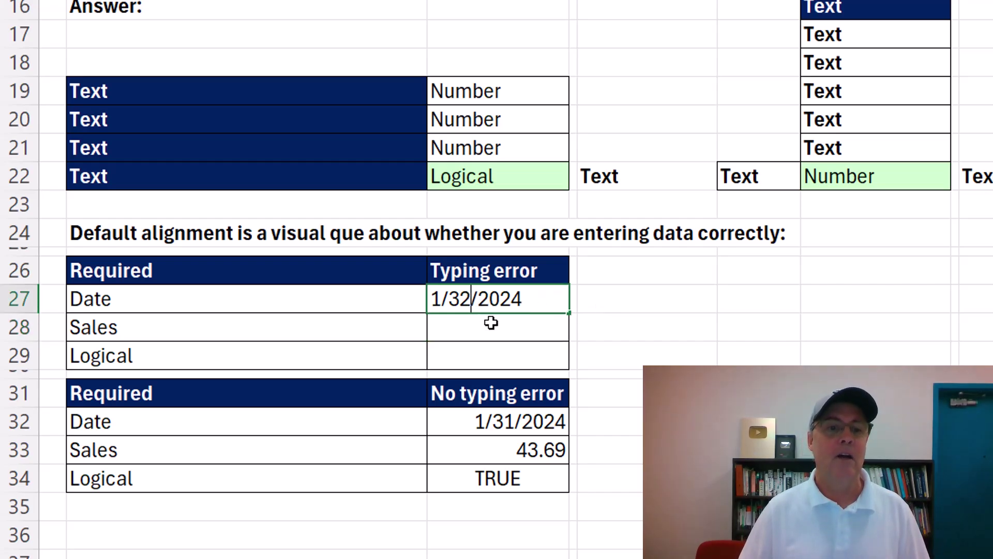
pyautogui.press('BackSpace')
pyautogui.write('1')
pyautogui.press('Return')
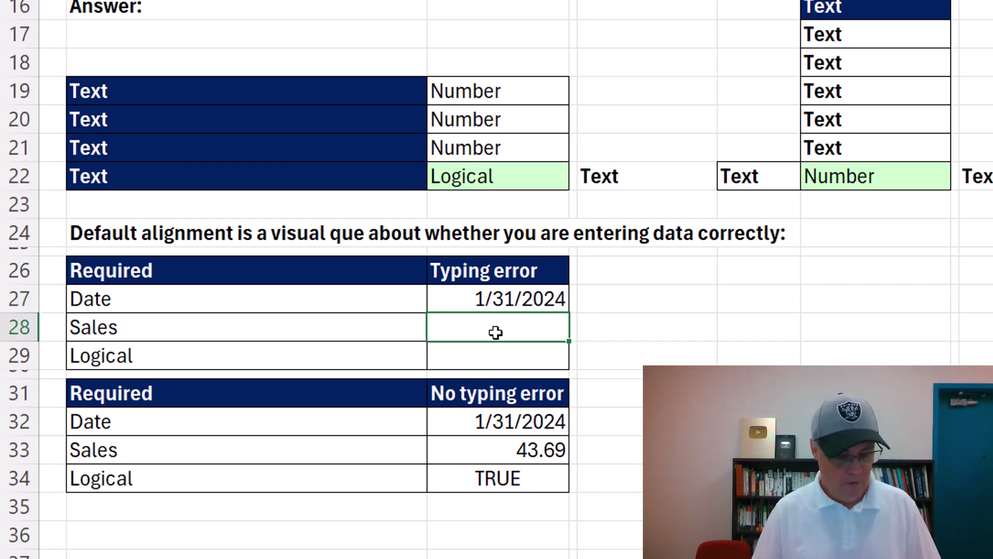
# Enter the mistyped sales value 43..69 in C28 and correct it to 43.69
pyautogui.write('43..69')
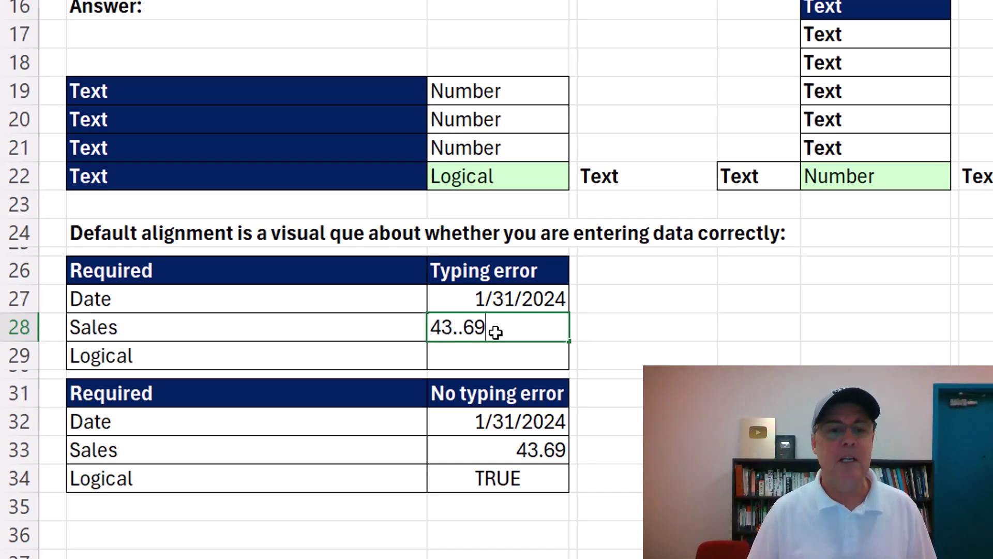
pyautogui.press('Return')
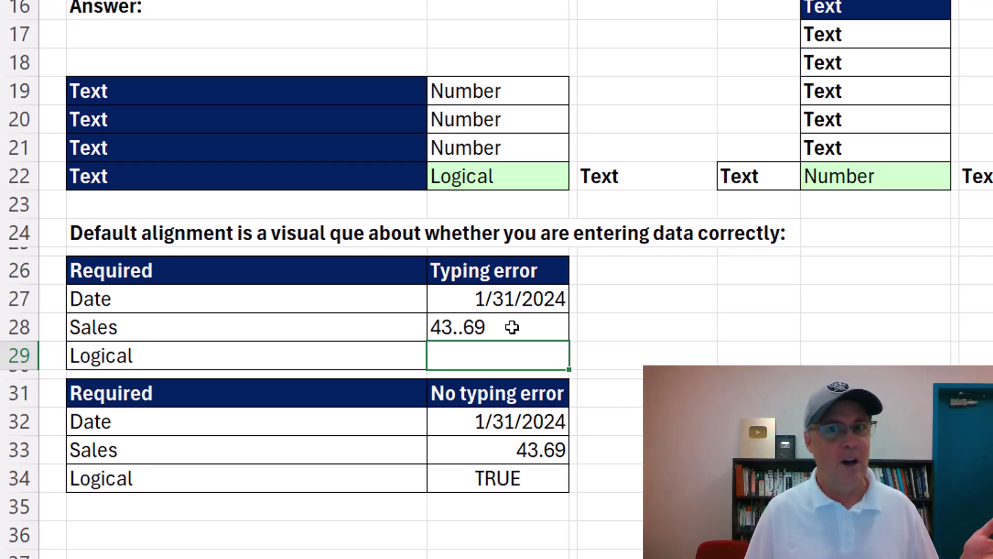
pyautogui.click(464, 328)
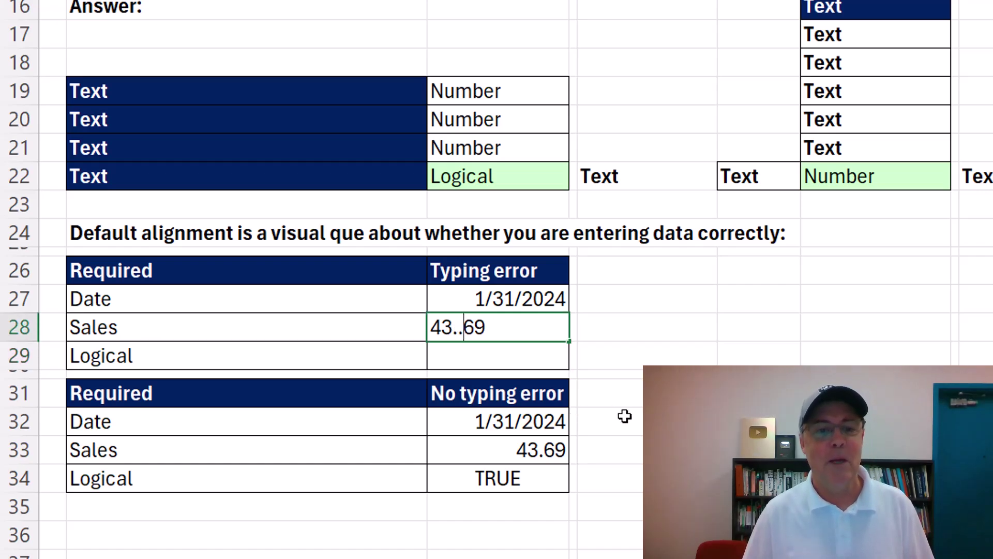
pyautogui.press('BackSpace')
pyautogui.press('Return')
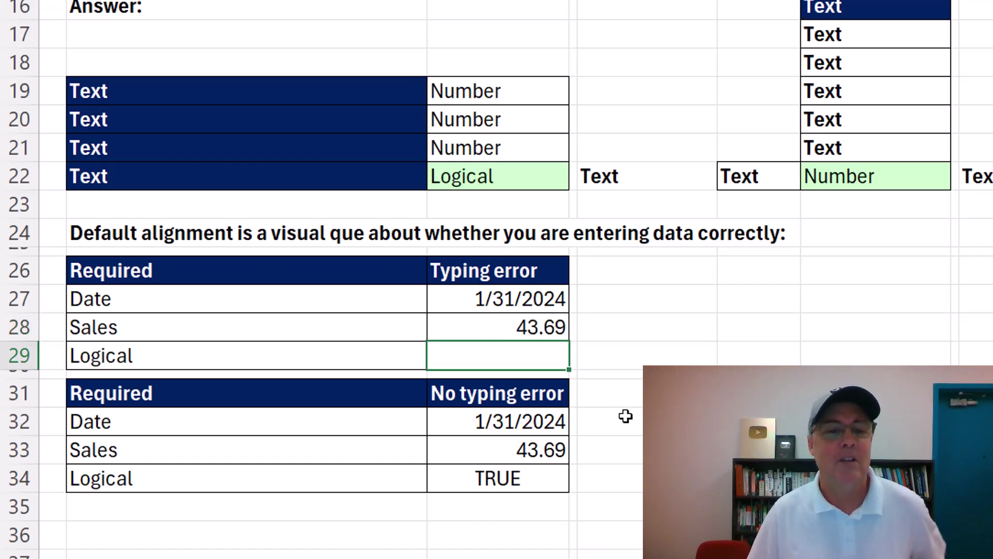
# Enter the misspelled logical value treu in C29 and correct it to true
pyautogui.write('treu')
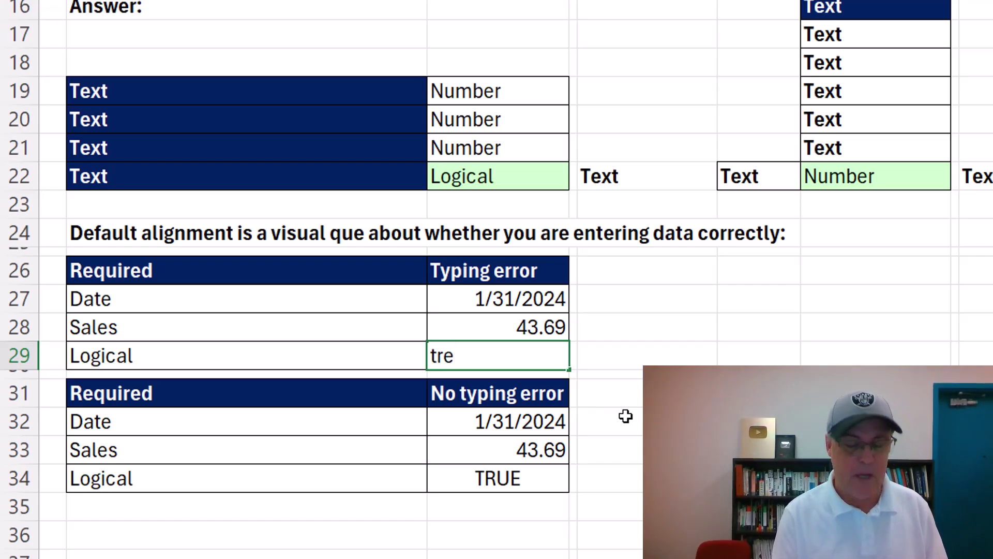
pyautogui.press('Return')
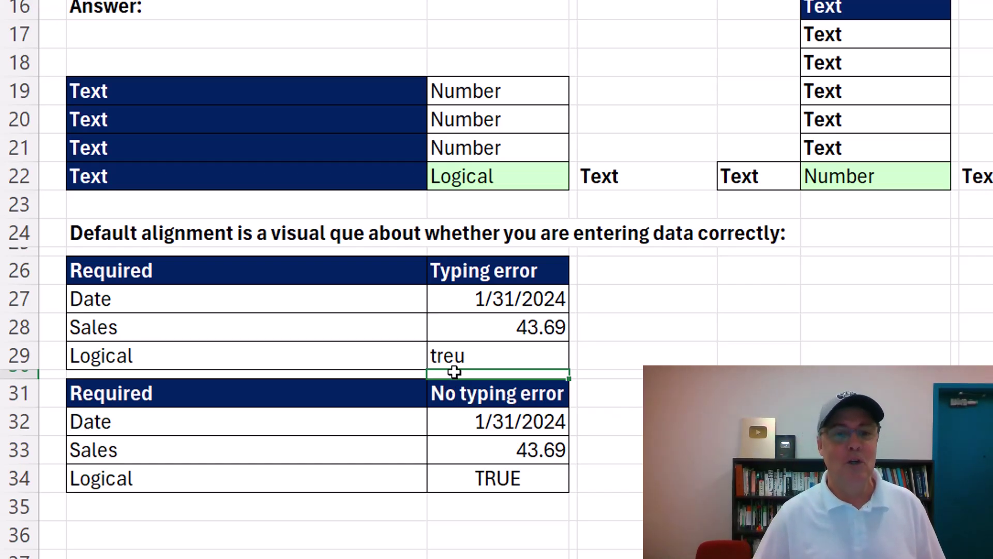
pyautogui.doubleClick(497, 353)
pyautogui.press('BackSpace')
pyautogui.press('BackSpace')
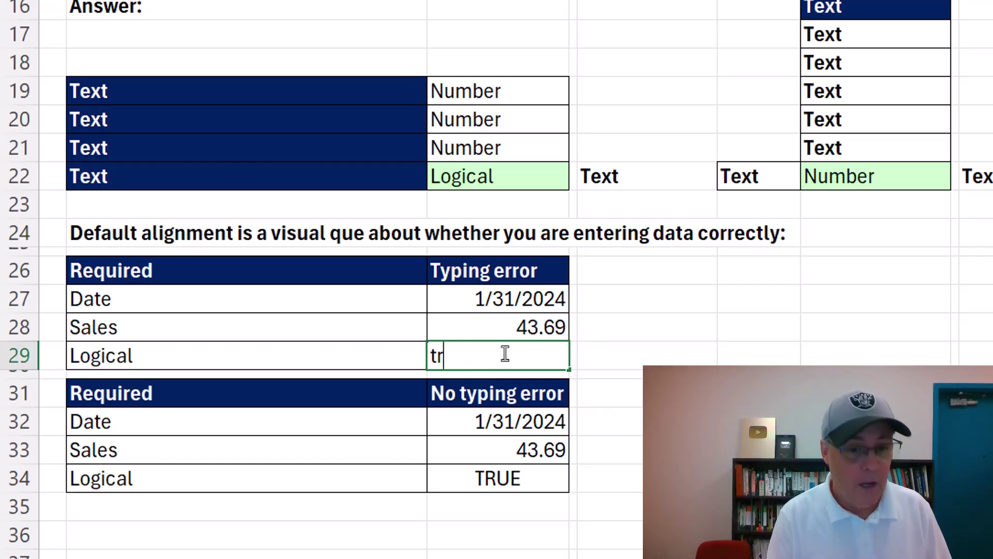
pyautogui.write('ue')
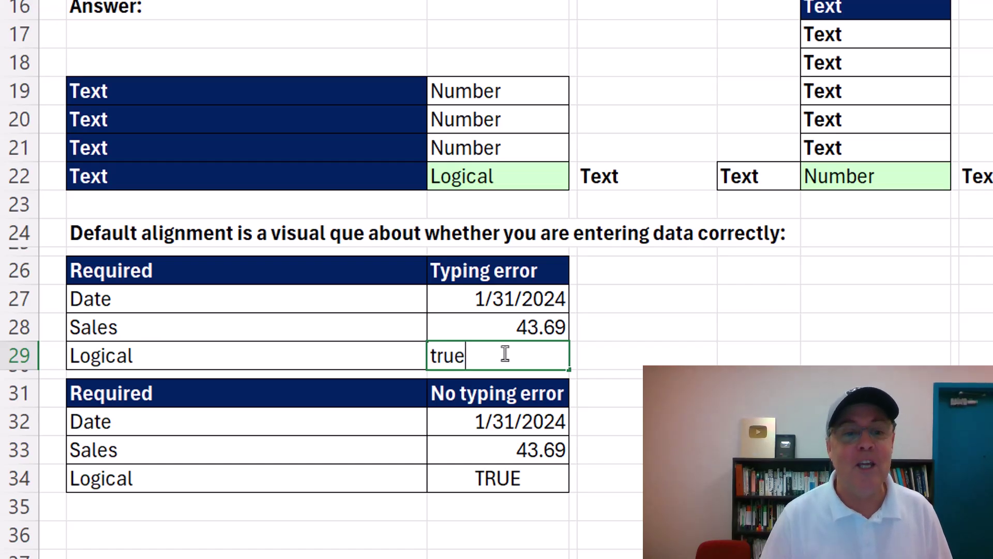
pyautogui.press('Return')
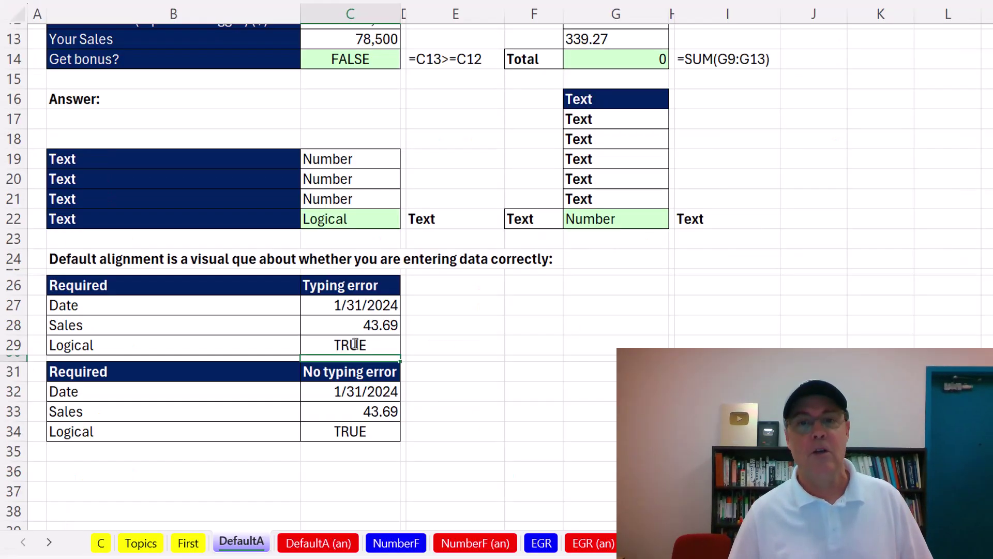
# On the NumberF sheet, enter the formula =C7*B3 in C8 to multiply the multiple by the first number
pyautogui.scroll(4, 354, 344)
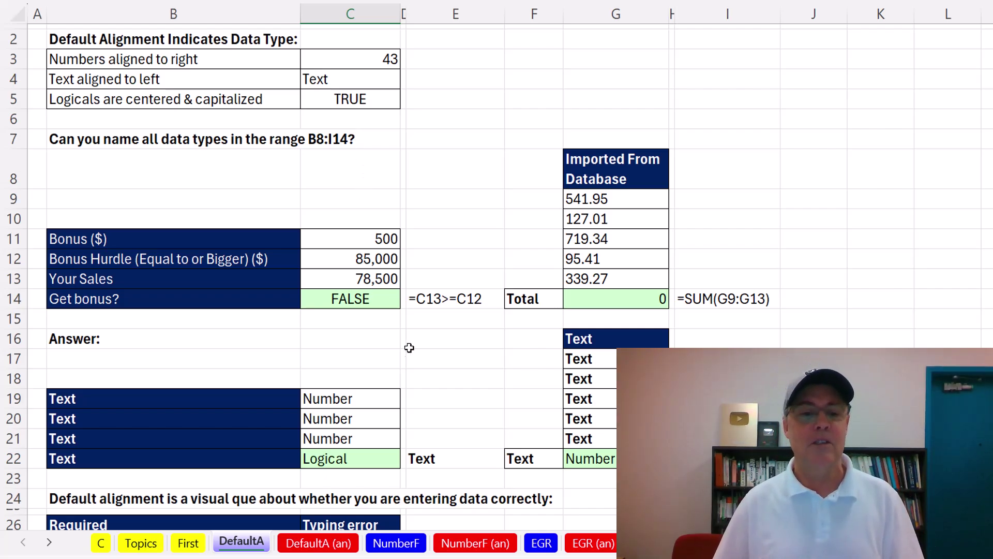
pyautogui.click(396, 549)
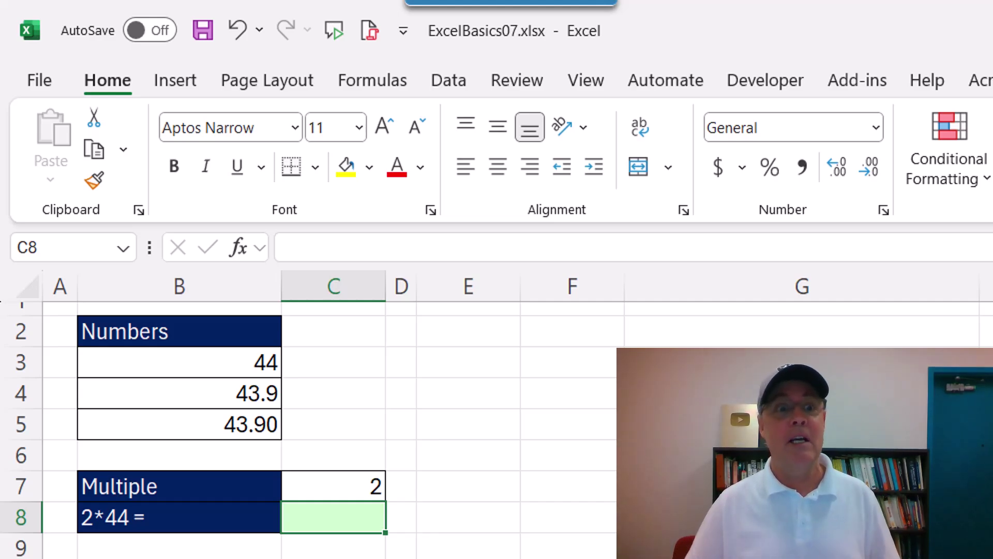
pyautogui.write('=')
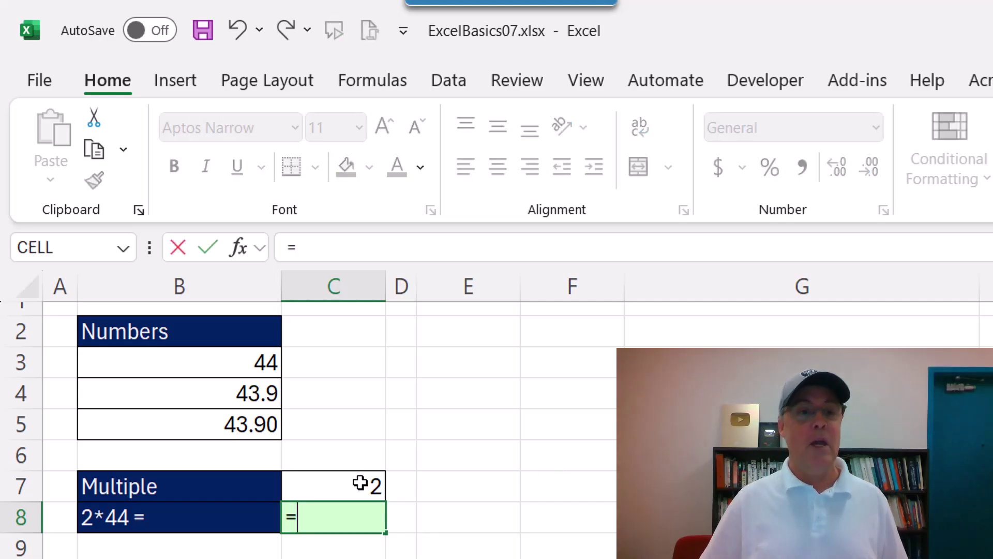
pyautogui.click(346, 487)
pyautogui.write('*')
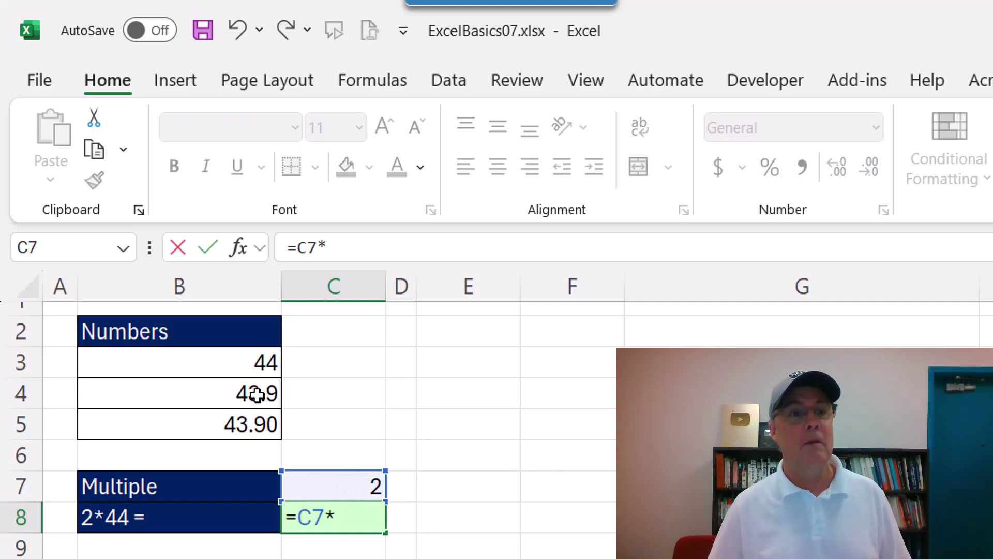
pyautogui.click(250, 369)
pyautogui.hotkey('ctrl', 'Return')
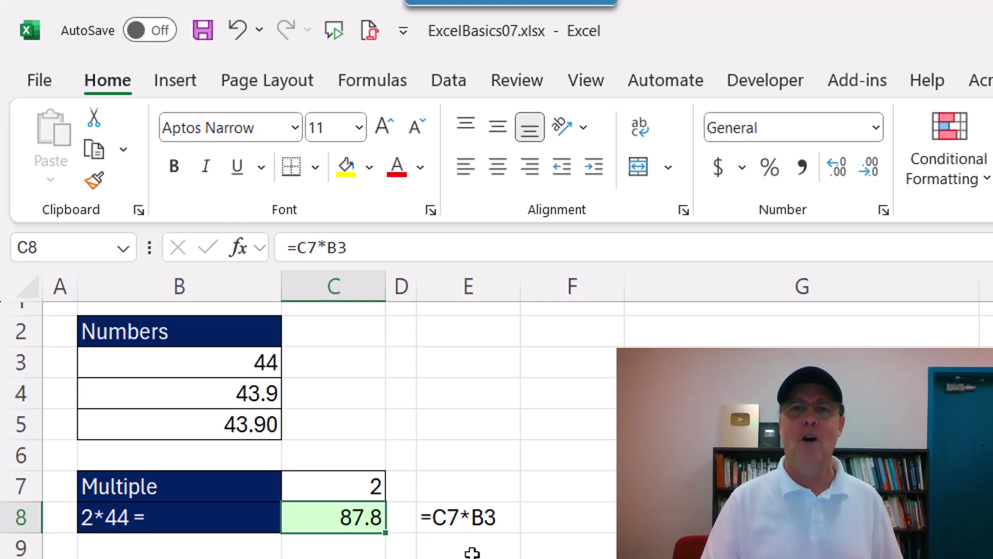
# Examine the underlying values and number formats of cells B3, B4 and B5 in the Numbers list
pyautogui.click(236, 365)
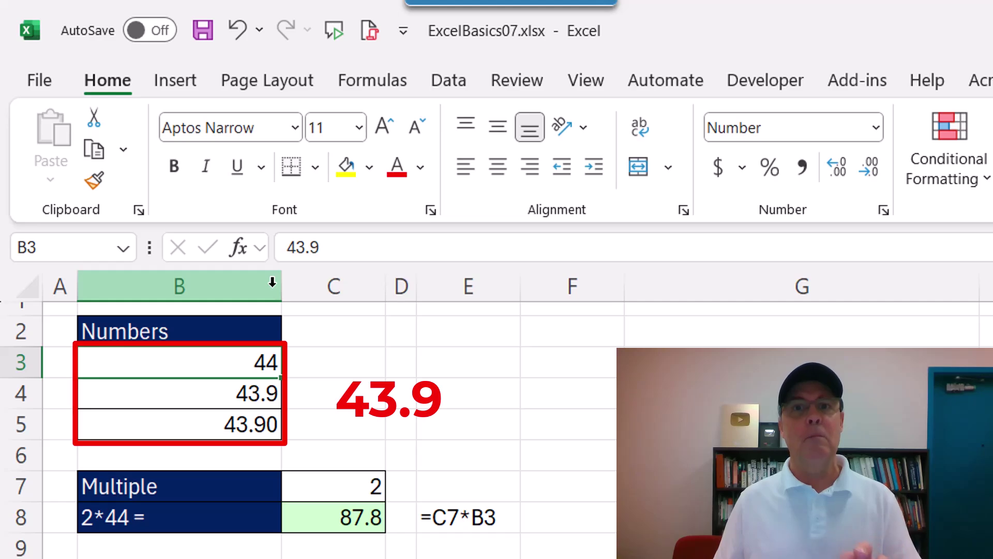
pyautogui.click(261, 396)
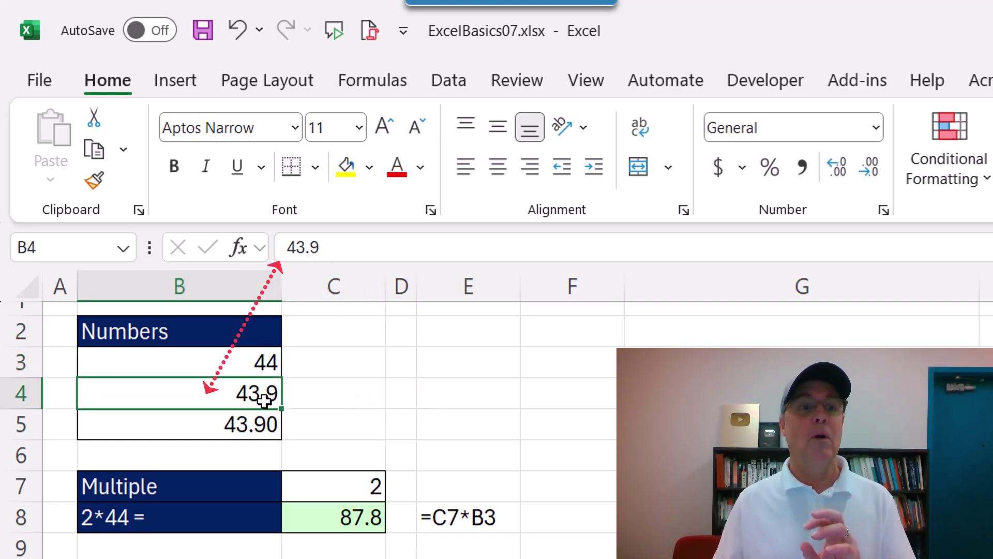
pyautogui.click(248, 427)
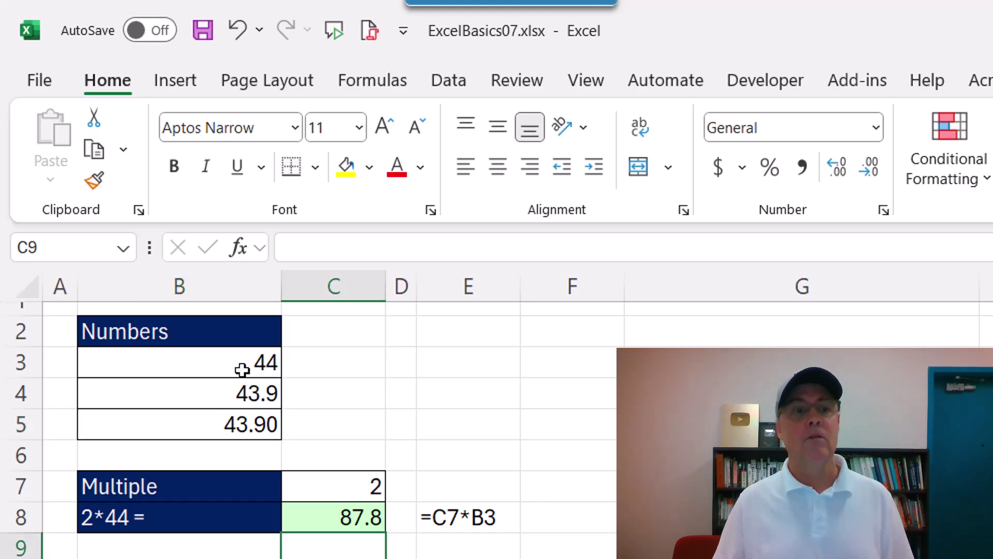
# Show the first number in B3 with two decimal places
pyautogui.click(242, 369)
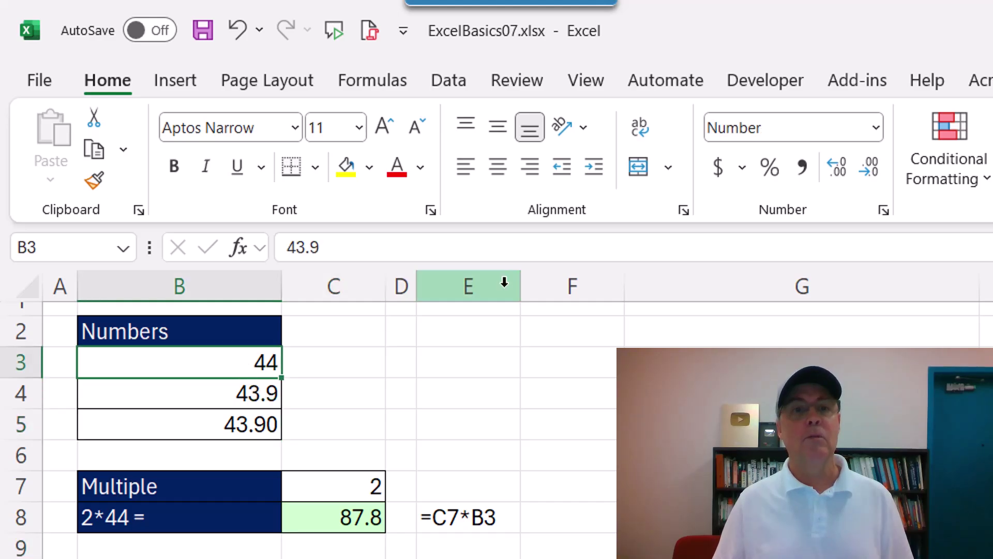
pyautogui.click(840, 174)
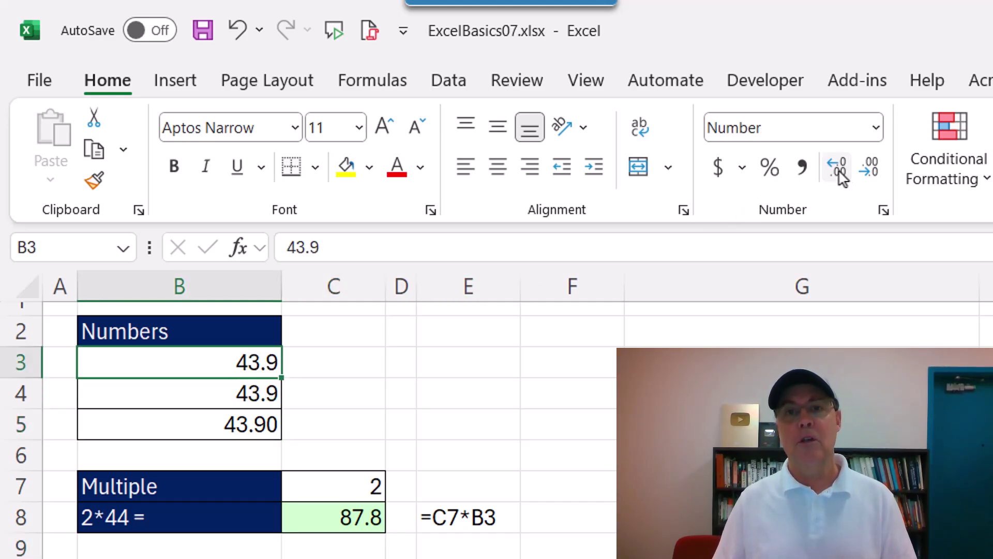
pyautogui.click(840, 175)
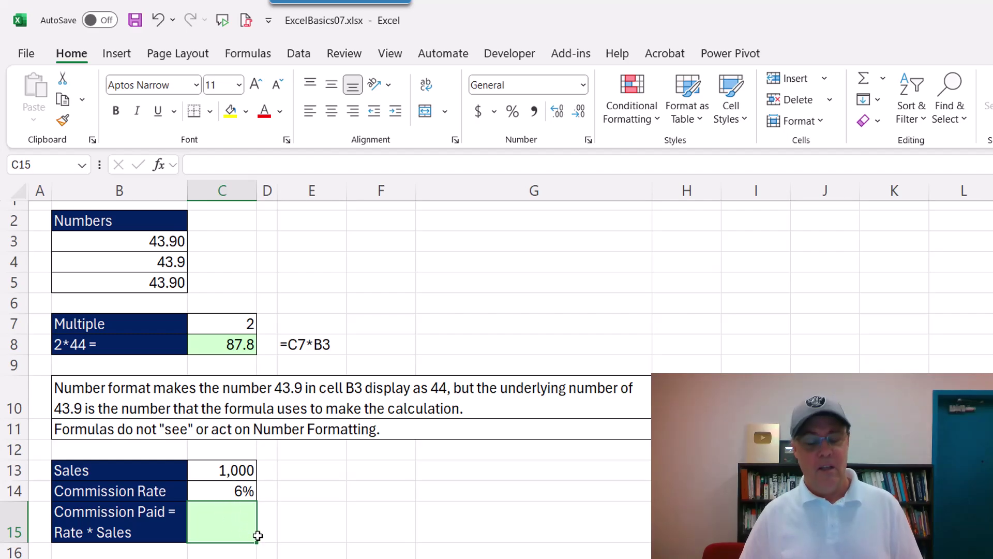
# Enter the formula =C13*C14 in C15 to calculate the commission paid from the sales and commission rate
pyautogui.write('=')
pyautogui.click(221, 470)
pyautogui.write('*')
pyautogui.click(222, 490)
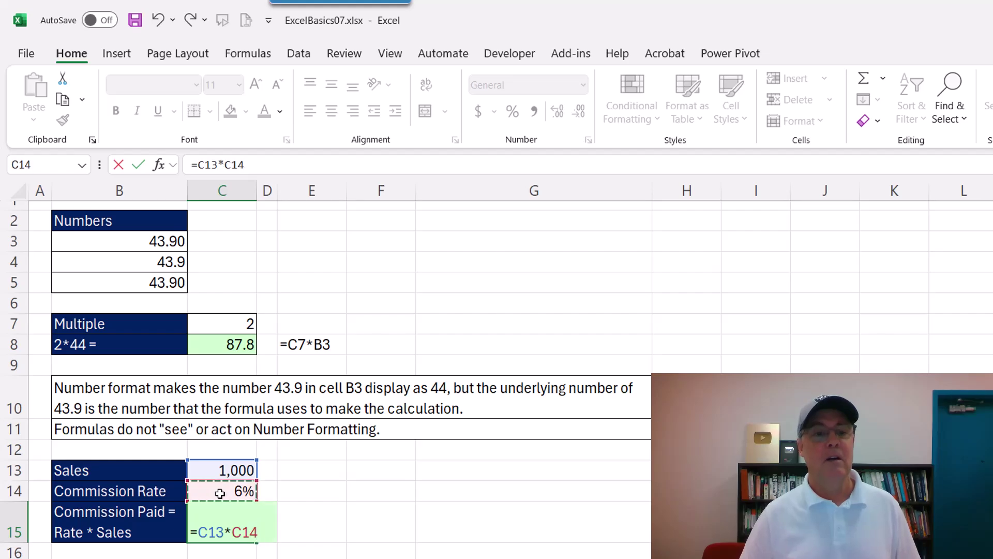
pyautogui.hotkey('ctrl', 'Return')
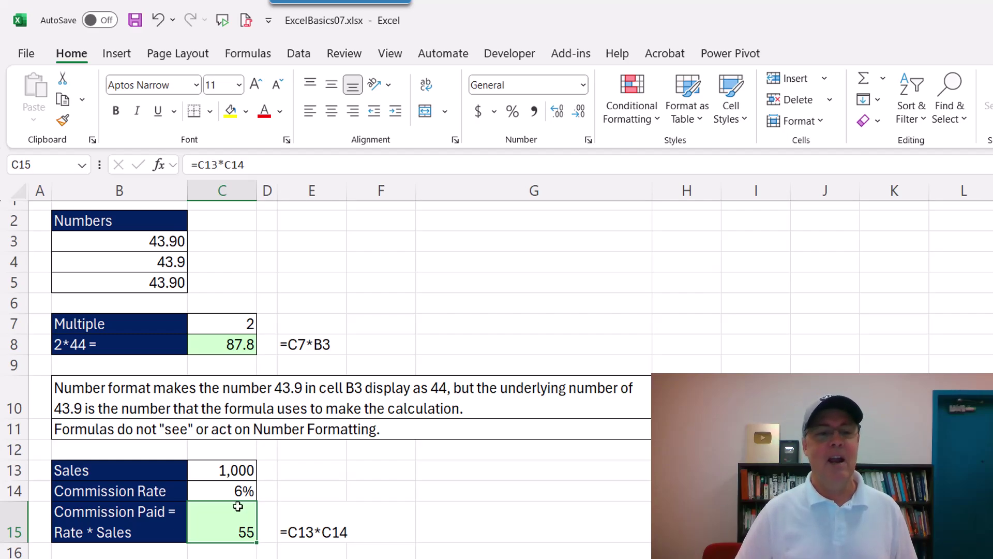
# Change the commission rate in C14 to the General format, and reformat it as Percentage with two decimal places
pyautogui.click(227, 495)
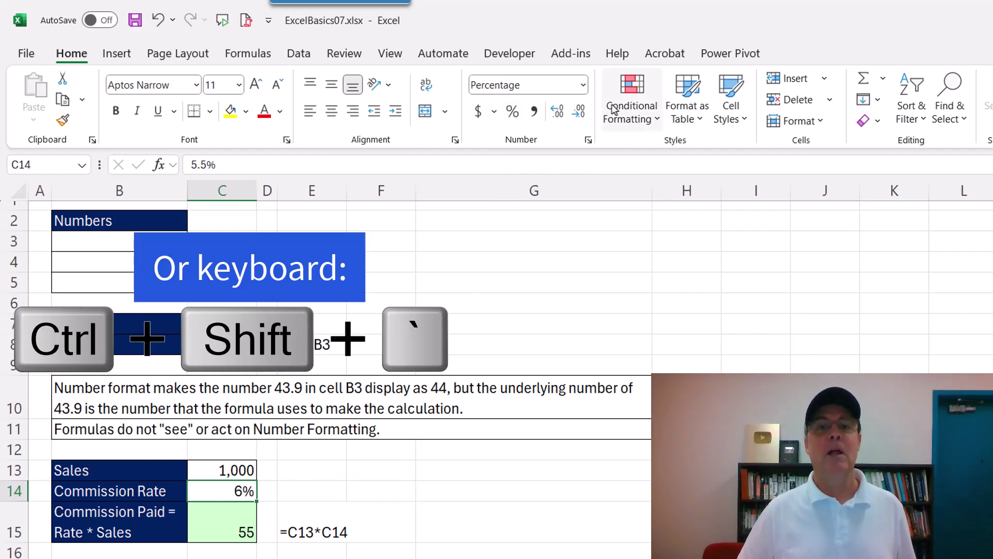
pyautogui.click(583, 85)
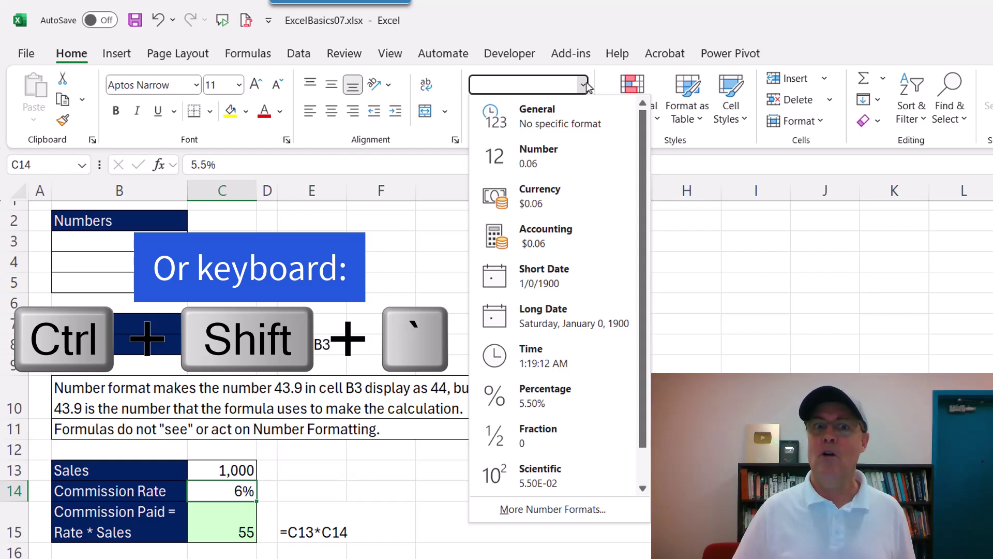
pyautogui.click(568, 128)
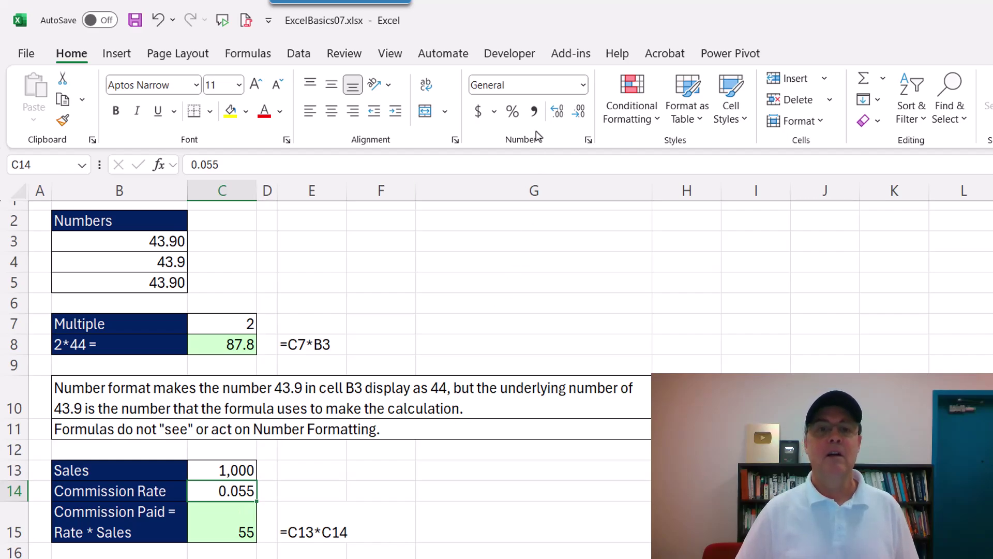
pyautogui.click(513, 114)
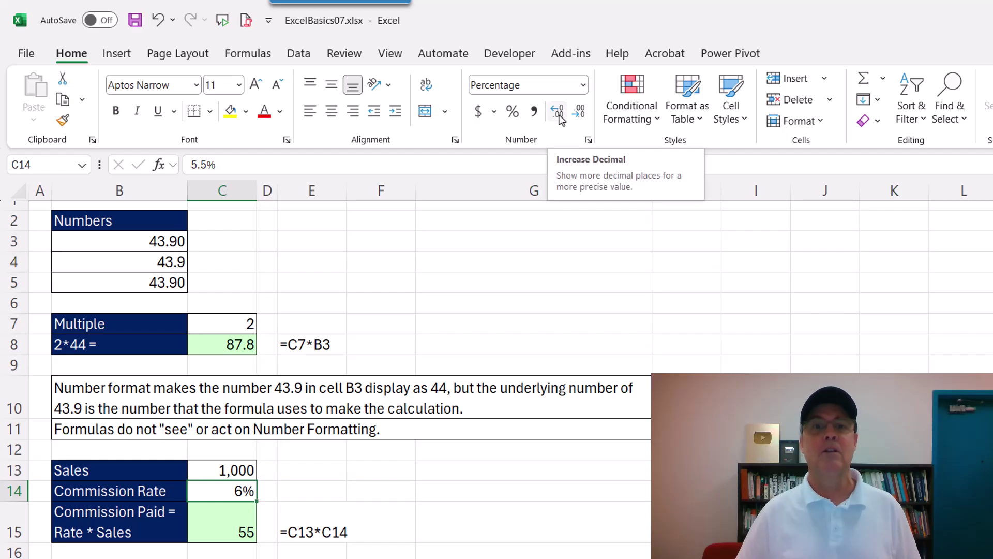
pyautogui.click(560, 117)
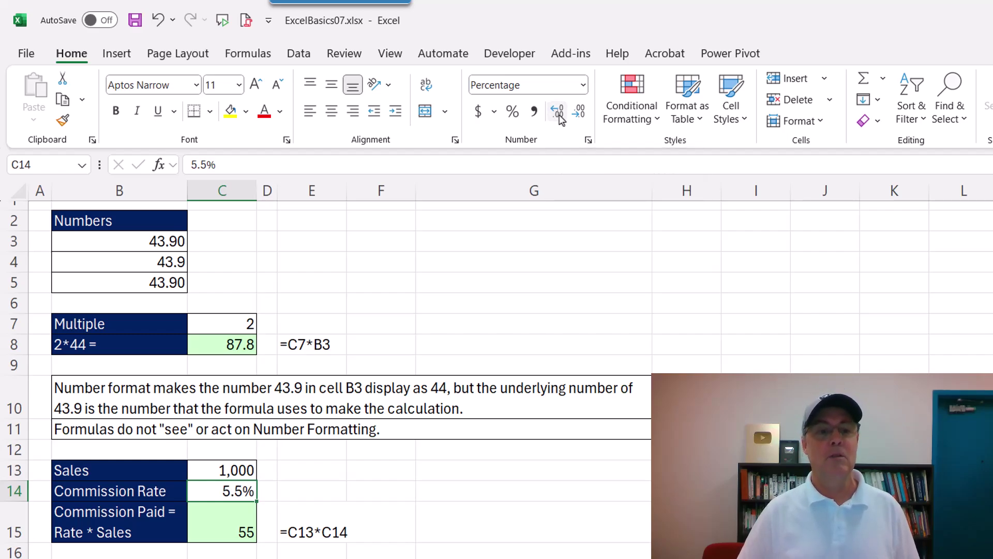
pyautogui.click(560, 117)
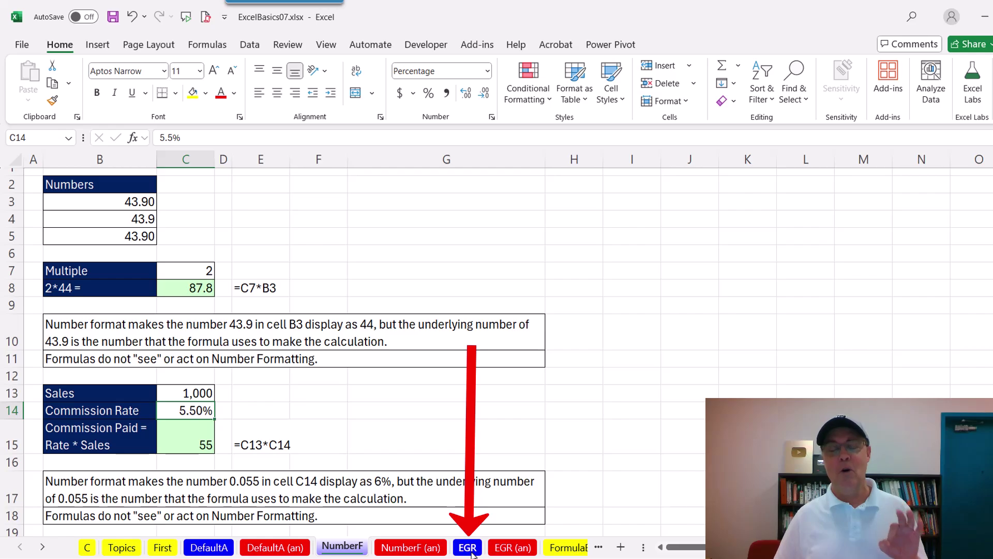
# On the EGR sheet, enter the formula =C12*C13 in C14 to calculate the tax to be paid
pyautogui.click(470, 550)
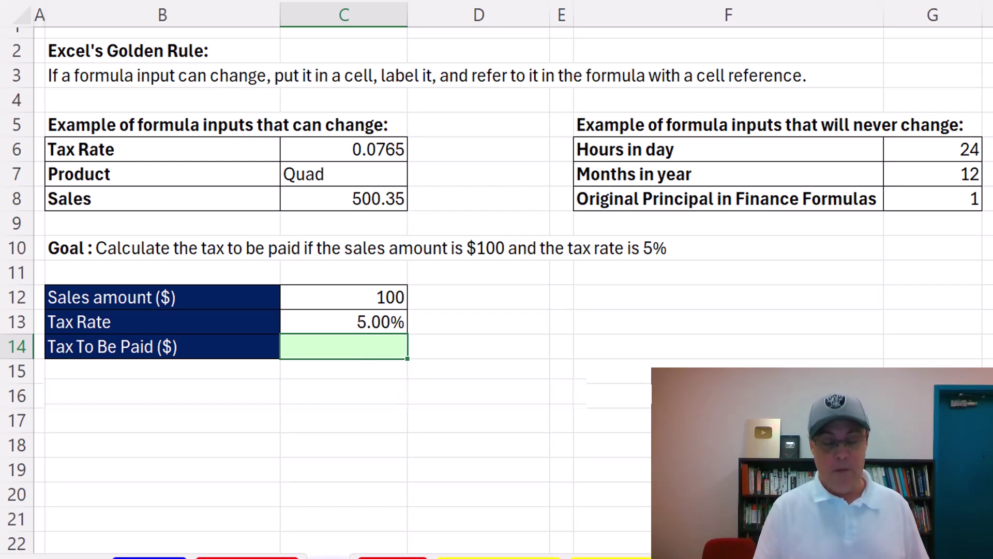
pyautogui.press('Up')
pyautogui.press('Up')
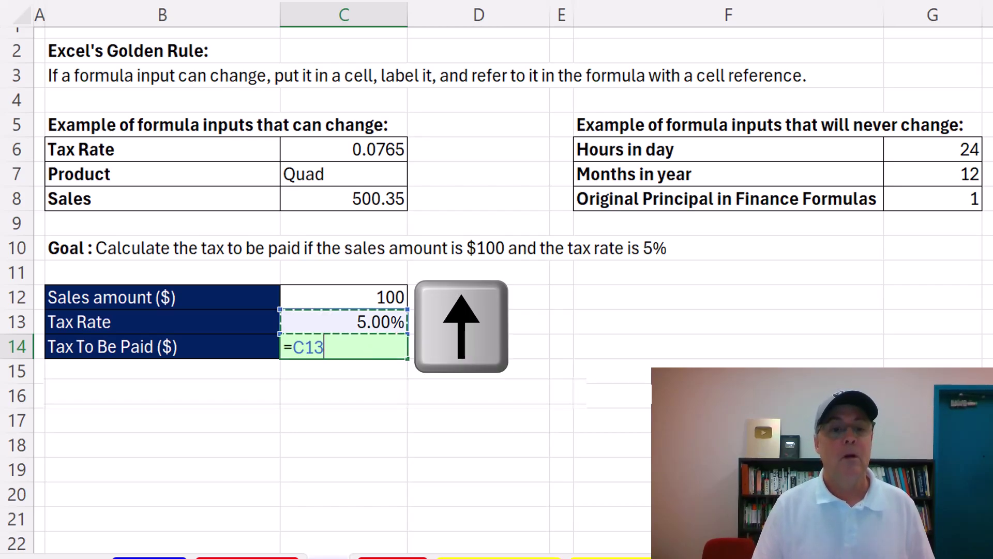
pyautogui.write('*')
pyautogui.press('Up')
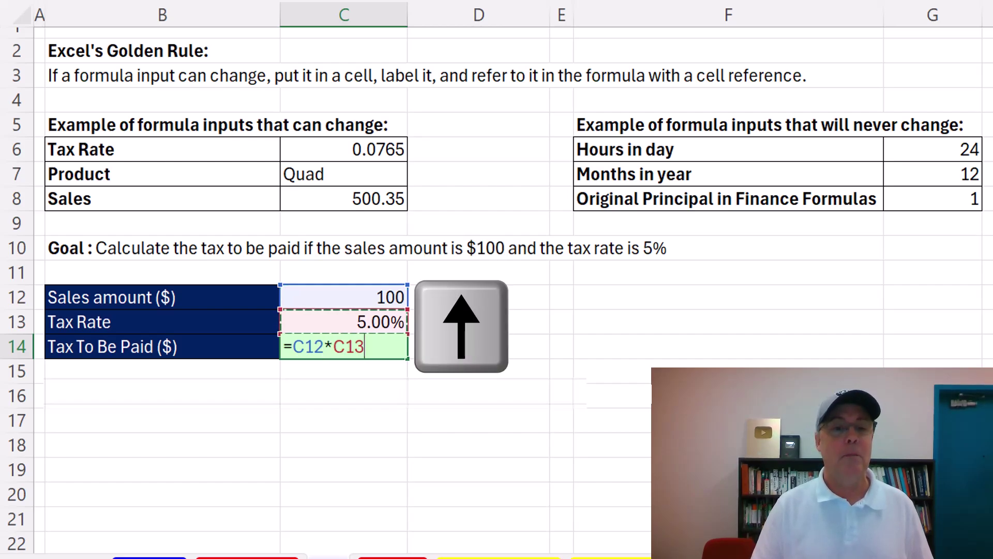
pyautogui.hotkey('ctrl', 'Return')
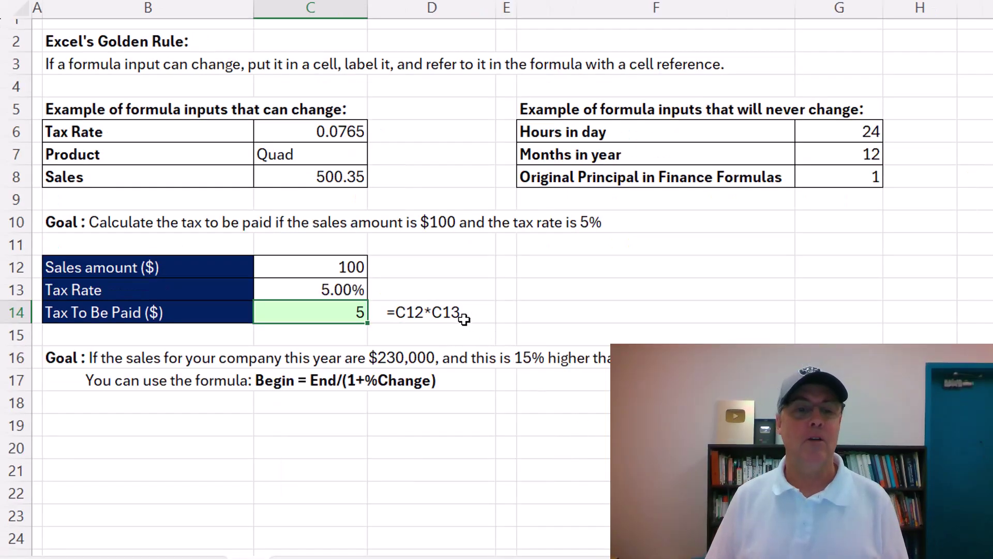
# Examine the formula in D14 that displays the tax calculation as text
pyautogui.click(522, 349)
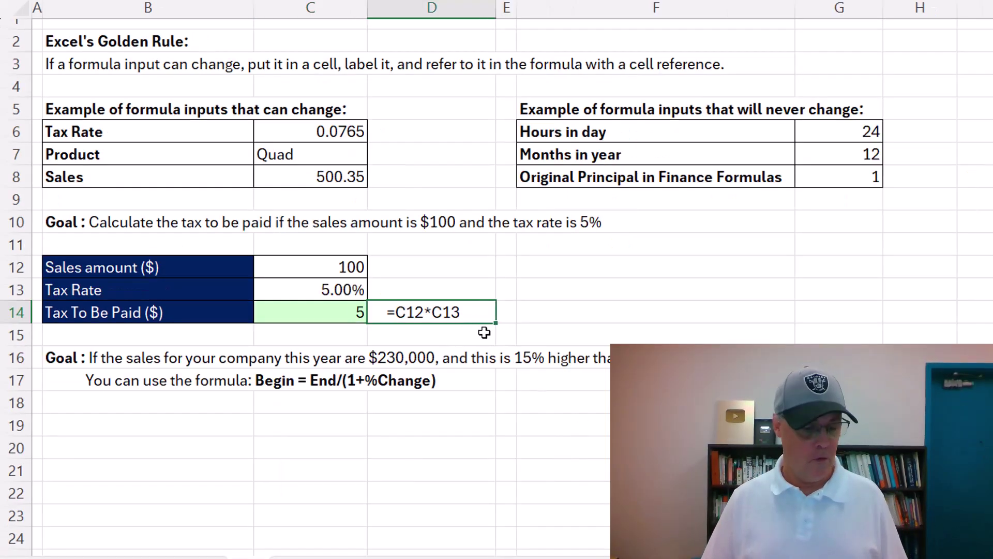
pyautogui.press('F2')
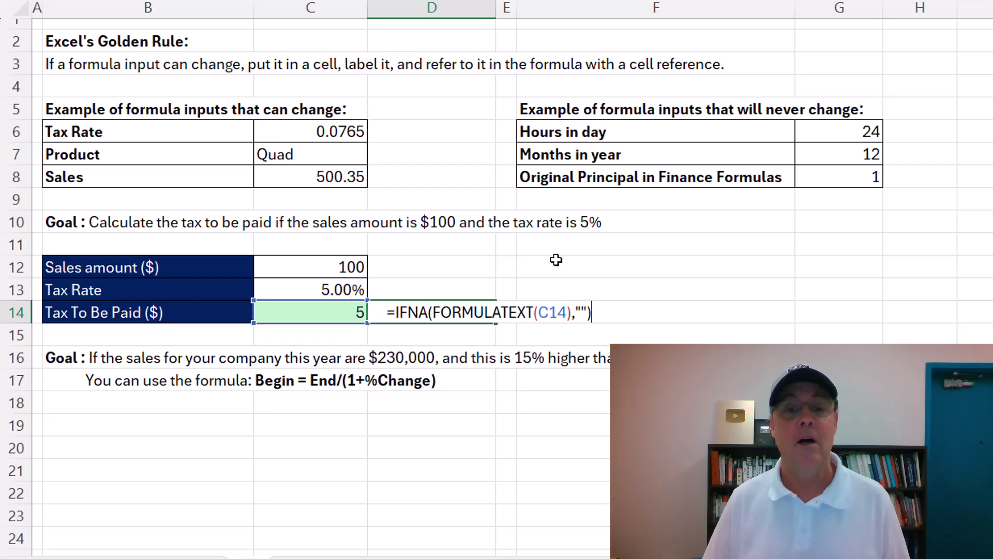
pyautogui.hotkey('ctrl', 'Return')
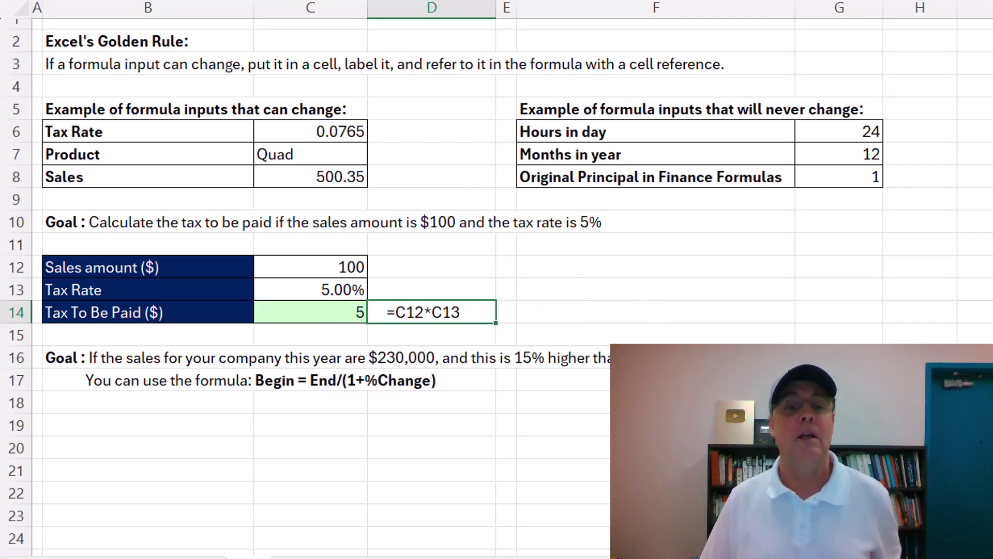
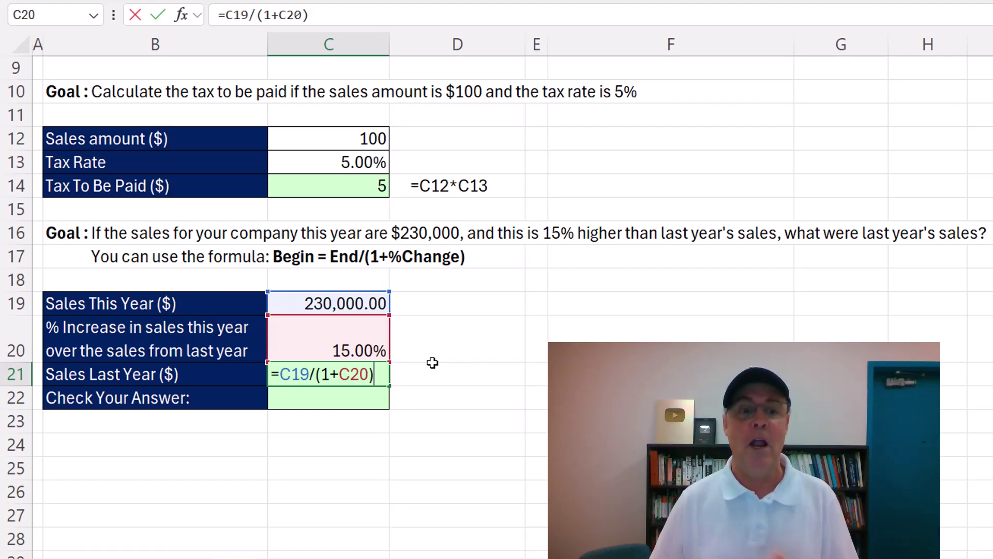
# Complete =C19/(1+C20) in C21 for last year's sales and enter the check formula =C21*(1+C20) in C22
pyautogui.press('Return')
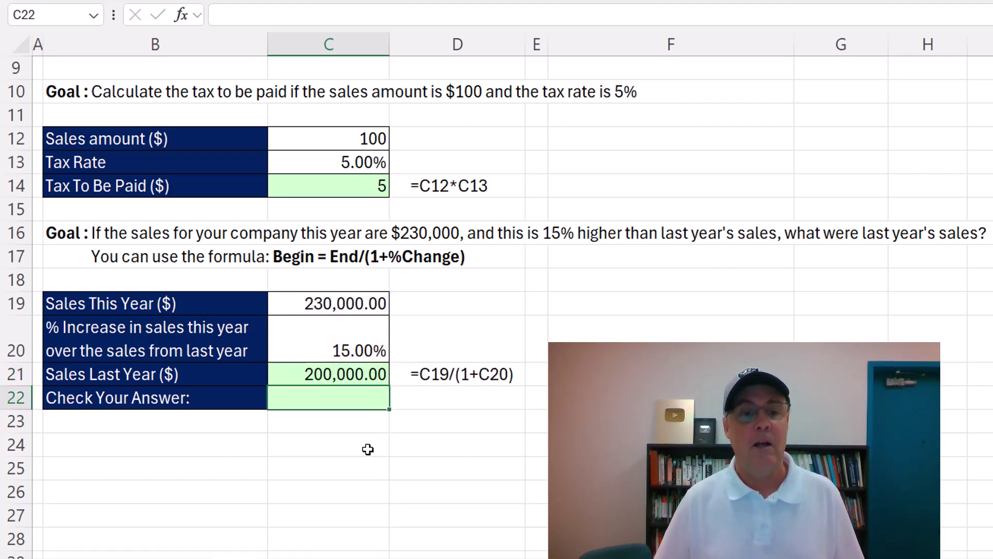
pyautogui.write('=')
pyautogui.press('Up')
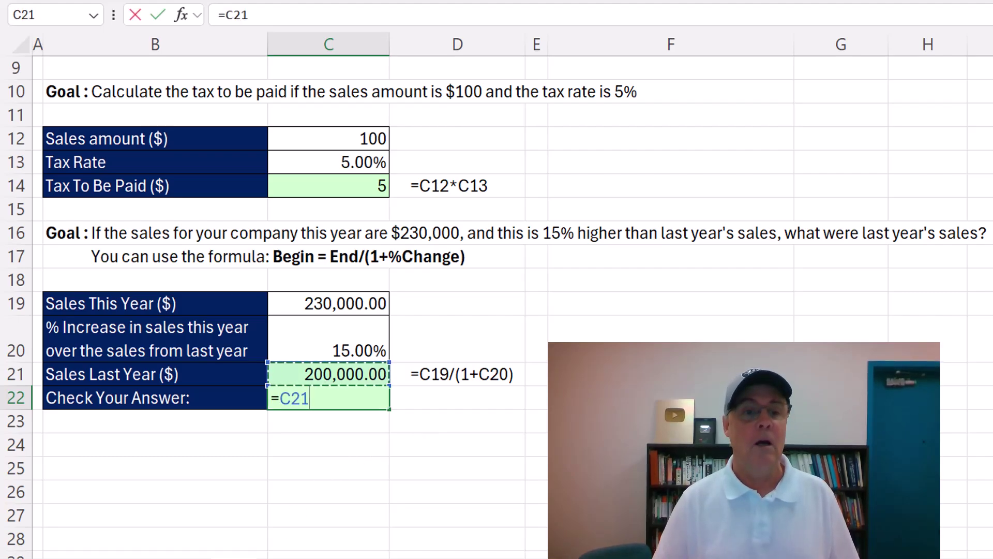
pyautogui.write('*(1+')
pyautogui.press('Up')
pyautogui.press('Up')
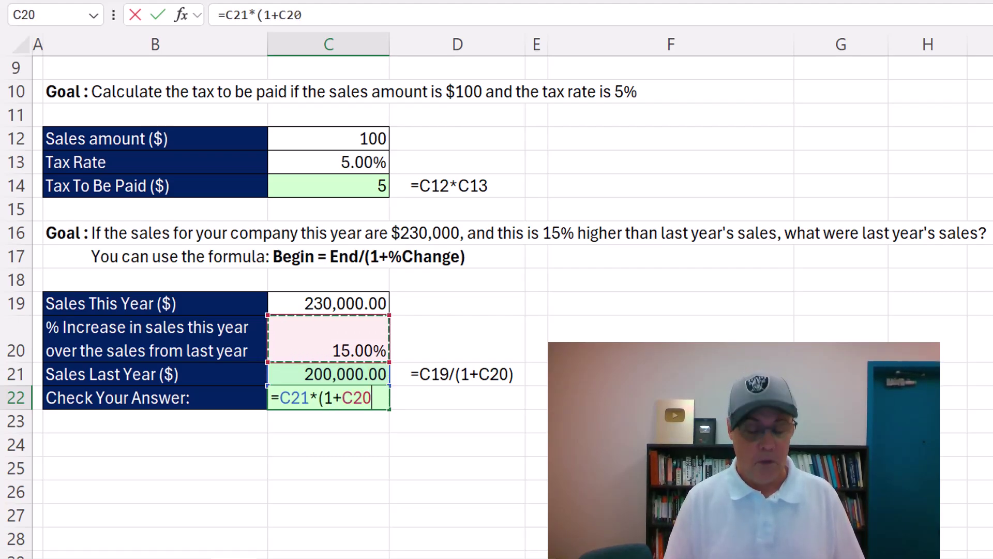
pyautogui.write(')')
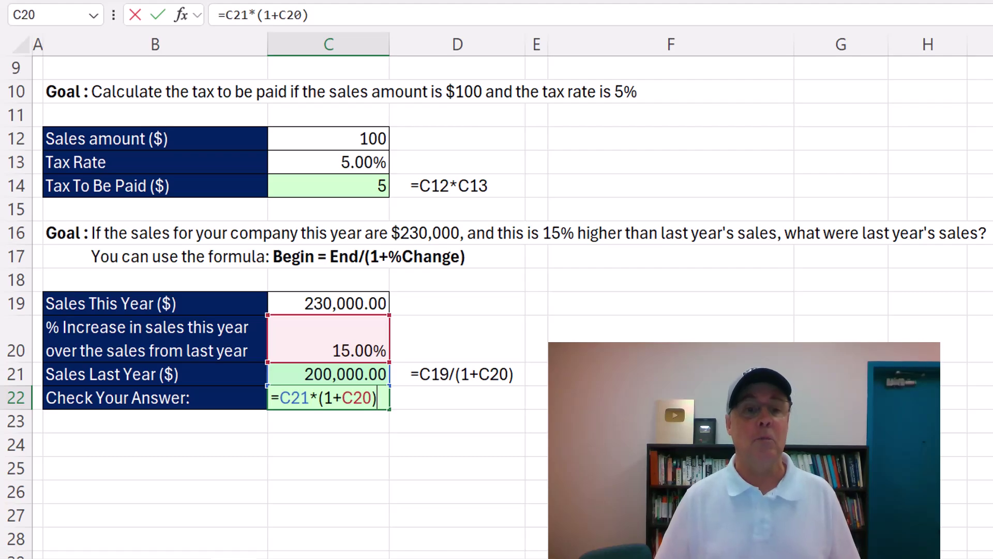
pyautogui.hotkey('ctrl', 'Return')
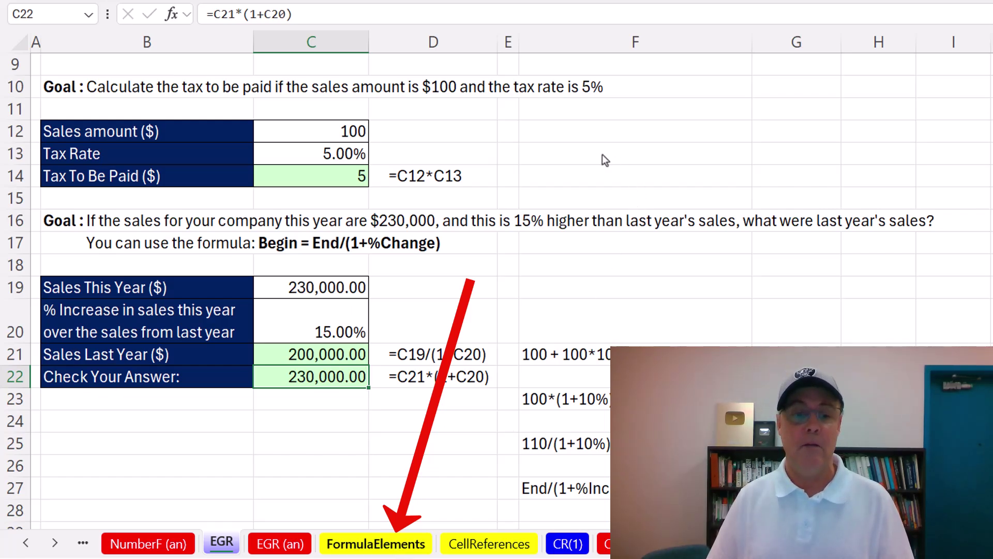
# Look through the formula element list on the FormulaElements sheet and the reference notes on the CellReferences sheet
pyautogui.click(396, 545)
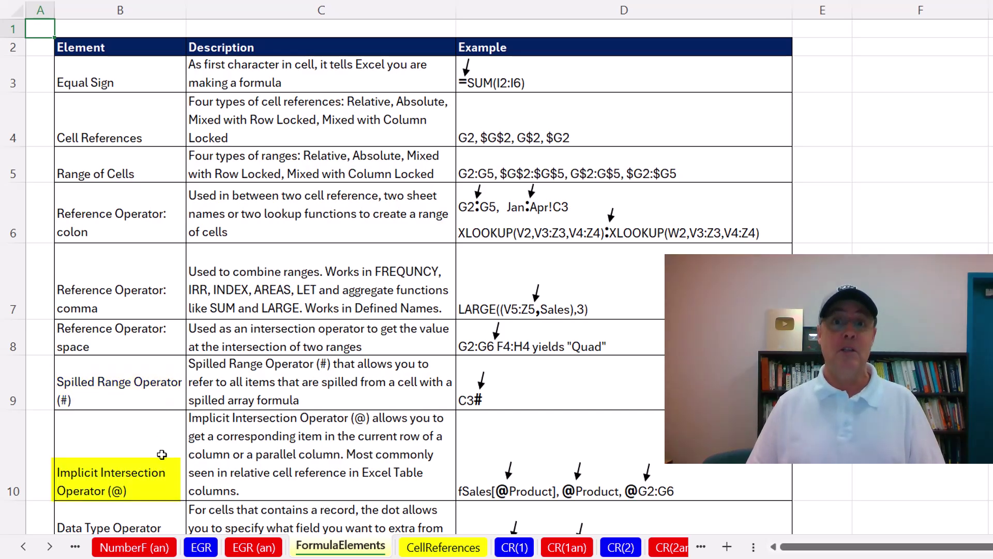
pyautogui.scroll(-5, 192, 440)
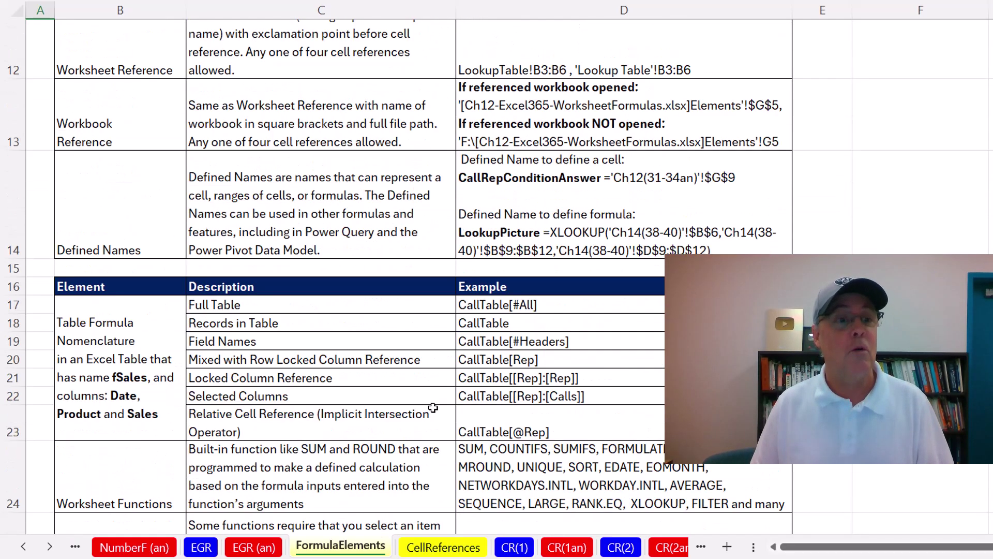
pyautogui.scroll(-3, 451, 411)
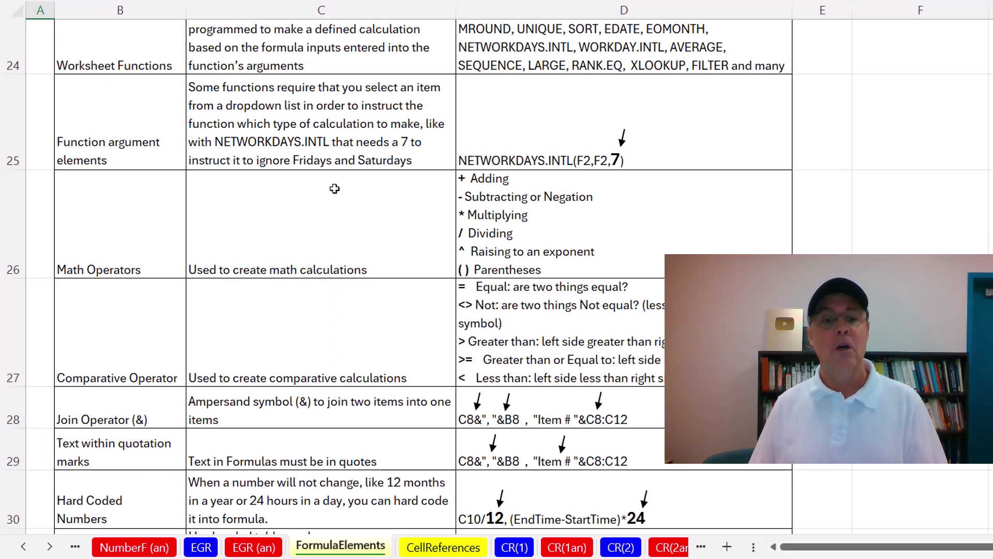
pyautogui.click(437, 551)
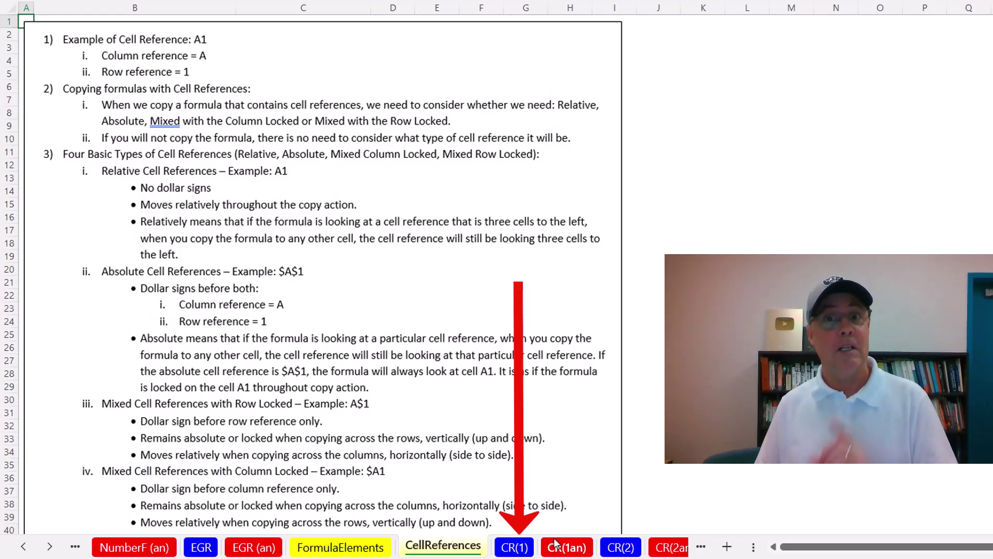
# On the CR(1) sheet, examine the references in the spilled tax formula in C7
pyautogui.click(514, 547)
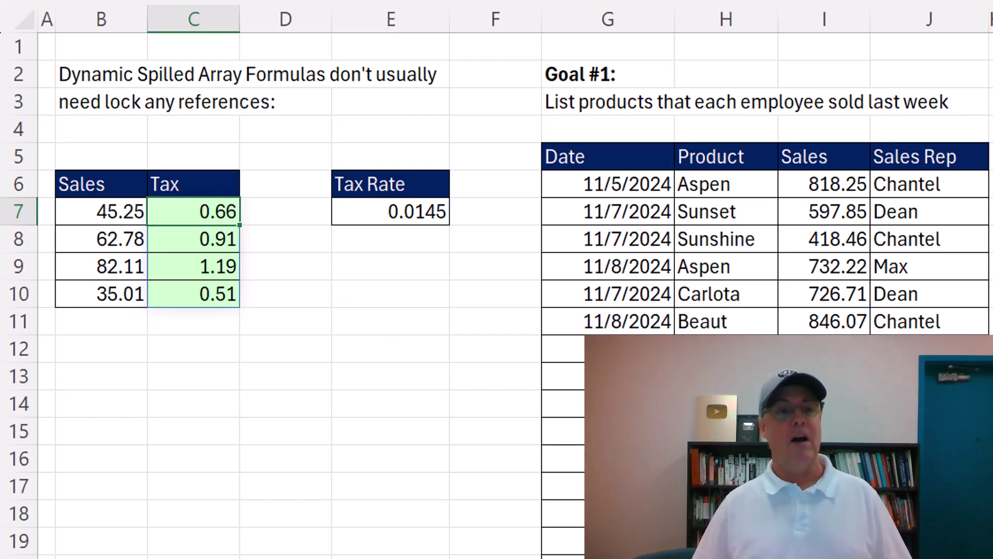
pyautogui.press('F2')
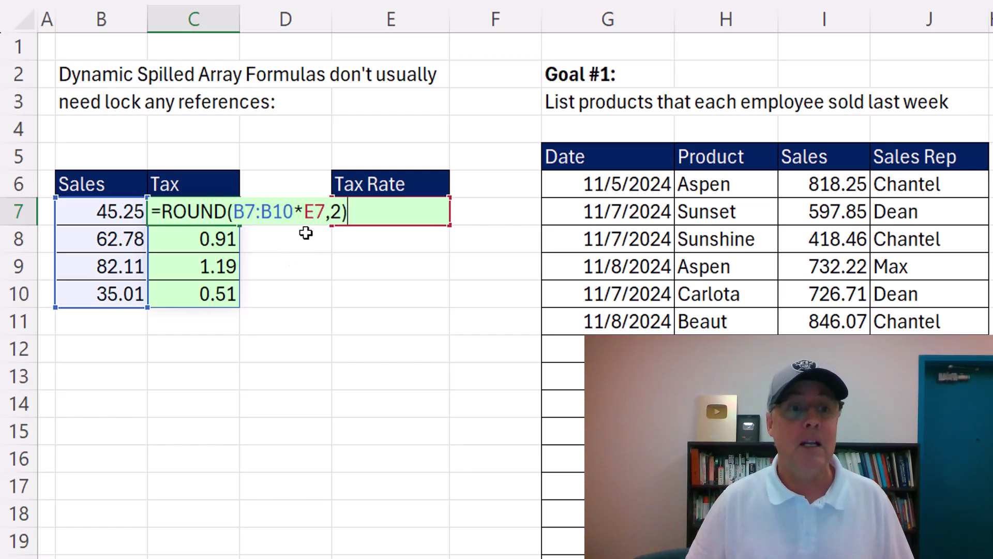
pyautogui.hotkey('ctrl', 'Return')
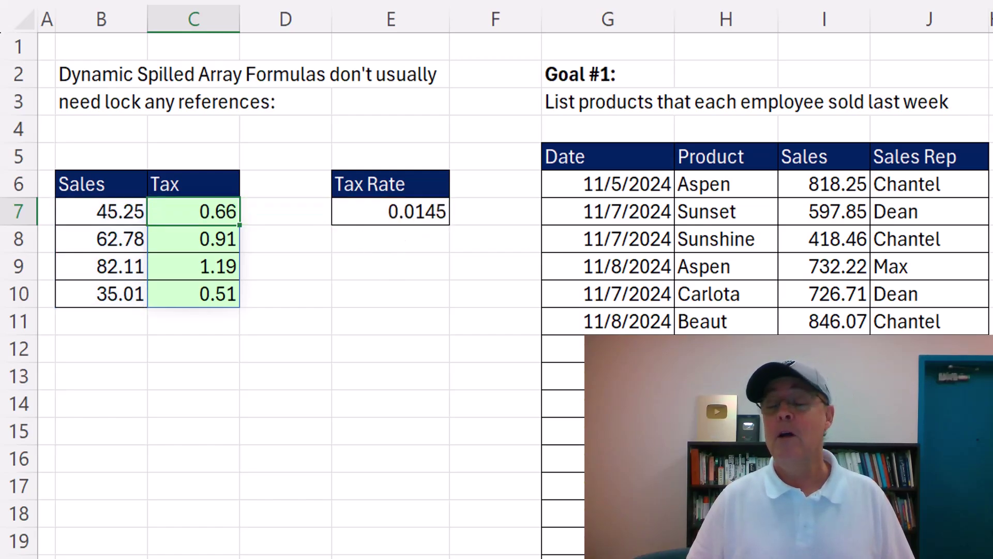
# Build a FILTER formula in M6 that returns products H6:H24 where the sales reps in J6:J24 equal L6
pyautogui.hscroll(10, 497, 290)
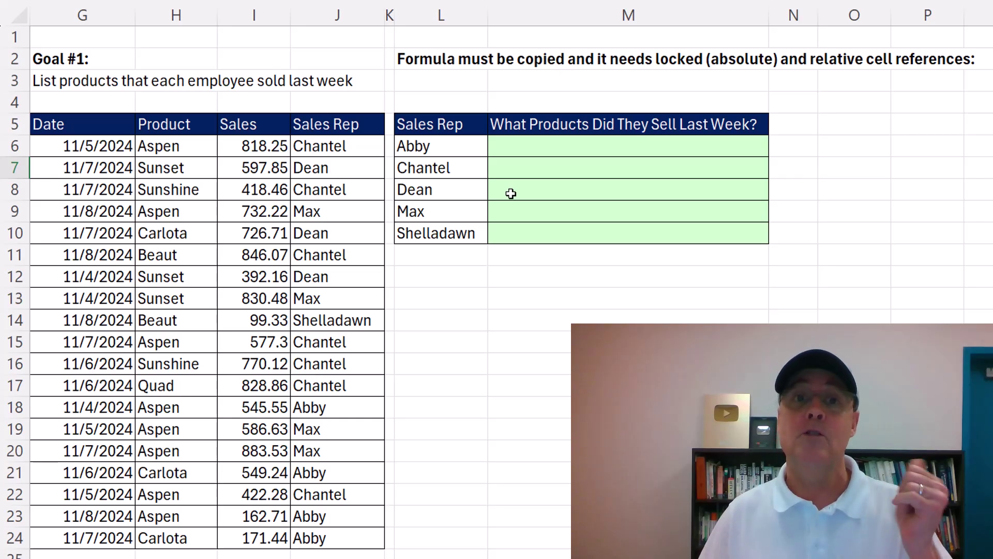
pyautogui.click(516, 148)
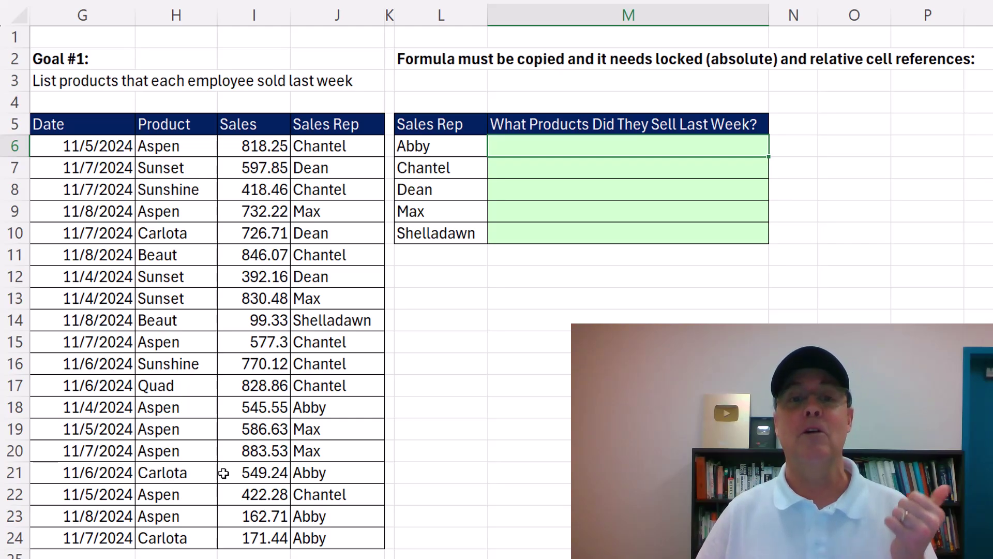
pyautogui.write('=FILTER(')
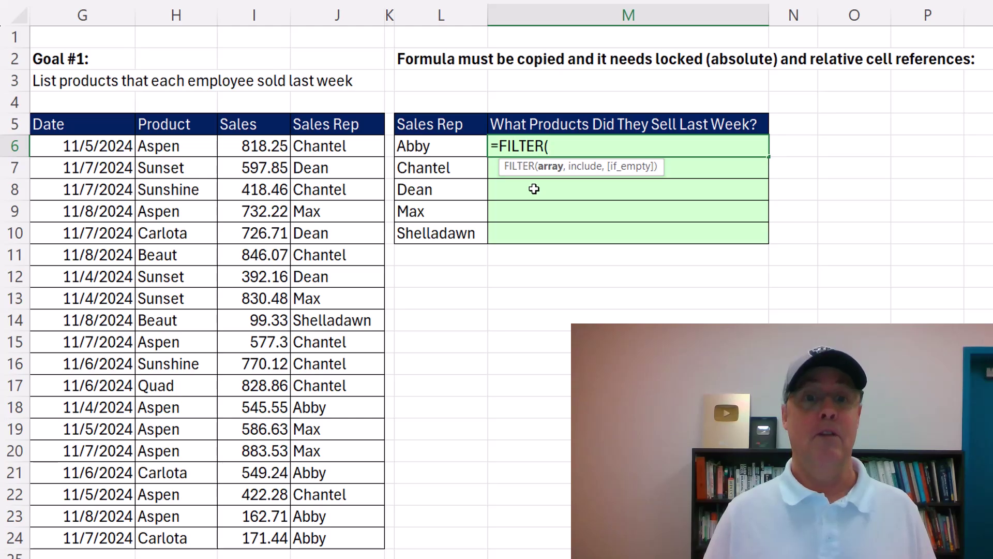
pyautogui.moveTo(154, 149); pyautogui.dragTo(176, 538)
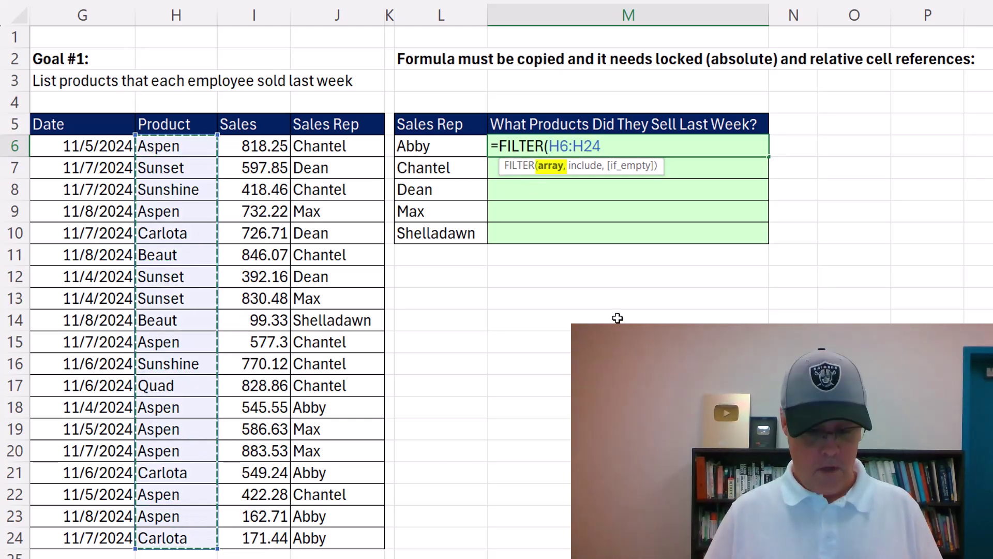
pyautogui.write(',')
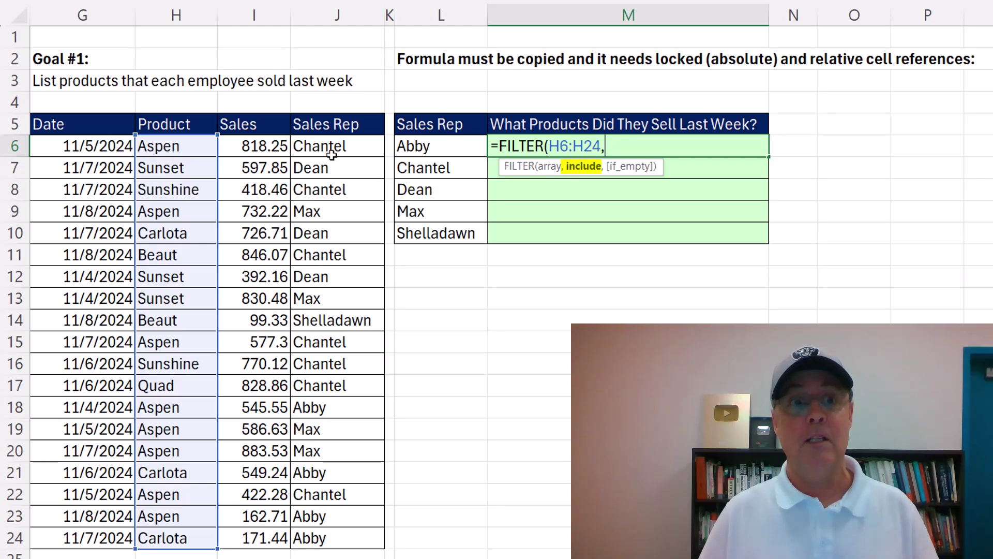
pyautogui.moveTo(324, 147); pyautogui.dragTo(332, 538)
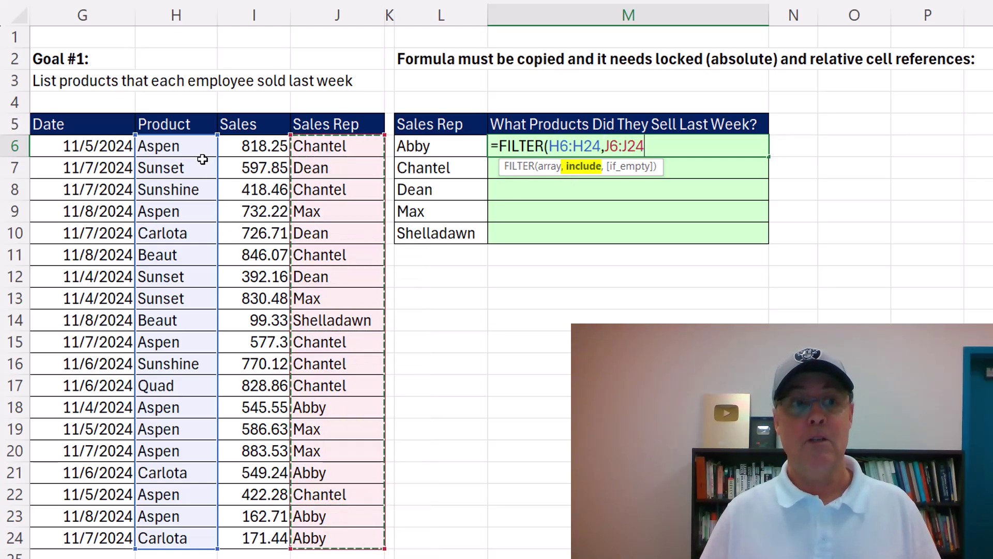
pyautogui.write('=')
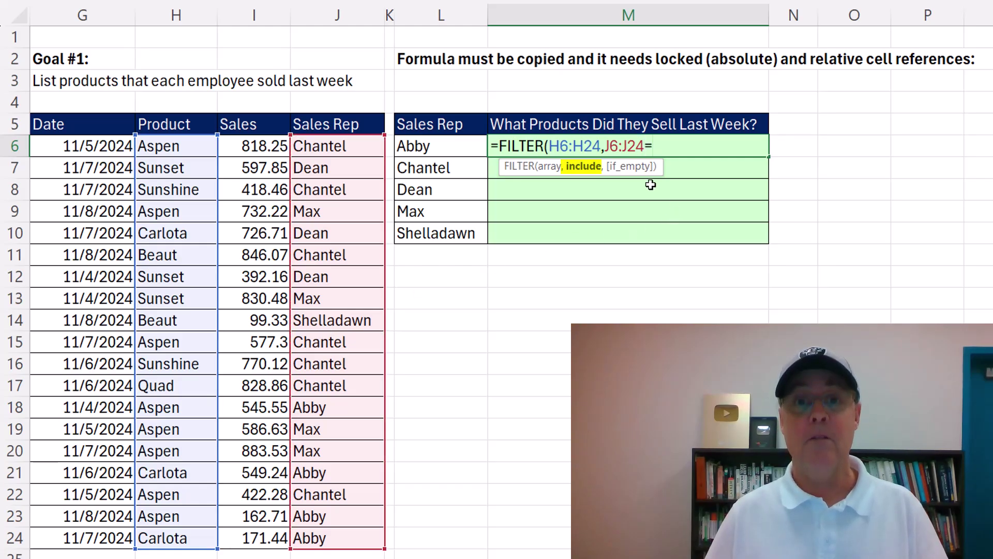
pyautogui.click(452, 148)
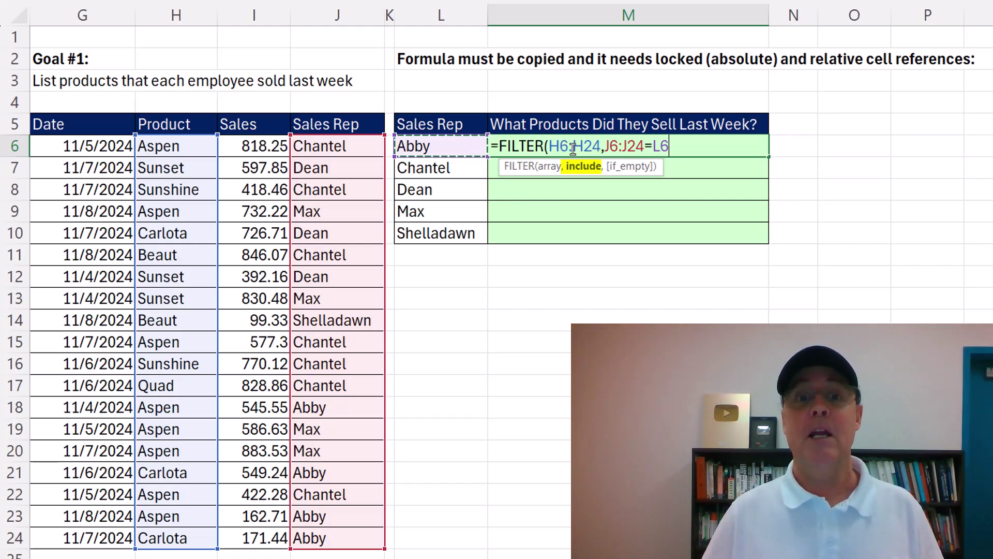
# Lock both ranges as absolute references and enter the formula =FILTER($H$6:$H$24,$J$6:$J$24=L6) in M6
pyautogui.doubleClick(573, 149)
pyautogui.press('F4')
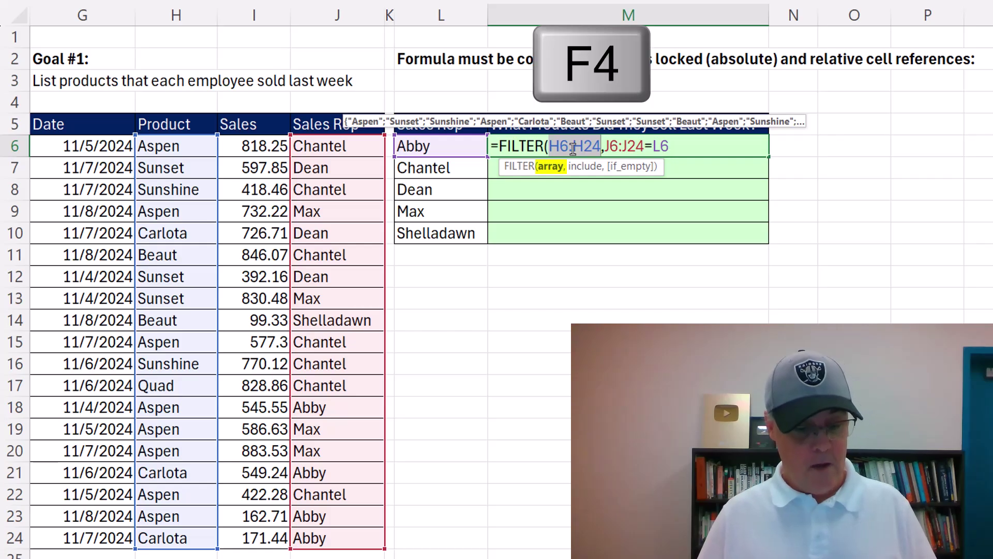
pyautogui.doubleClick(660, 145)
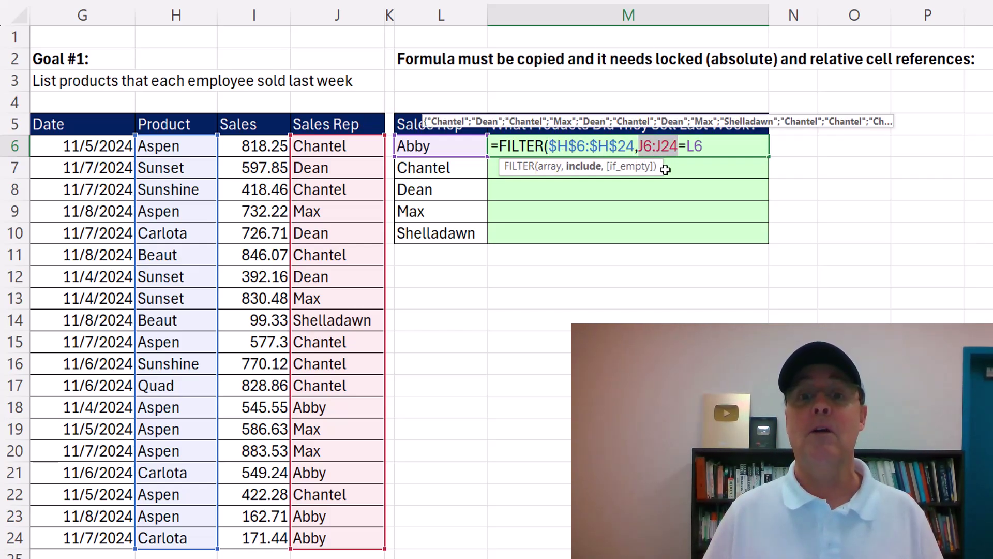
pyautogui.press('F4')
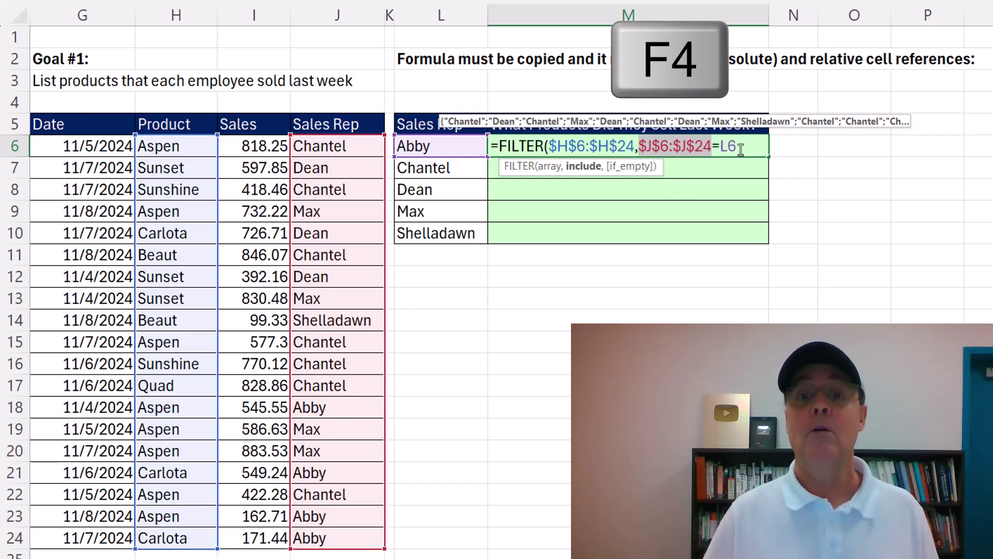
pyautogui.click(745, 152)
pyautogui.write(')')
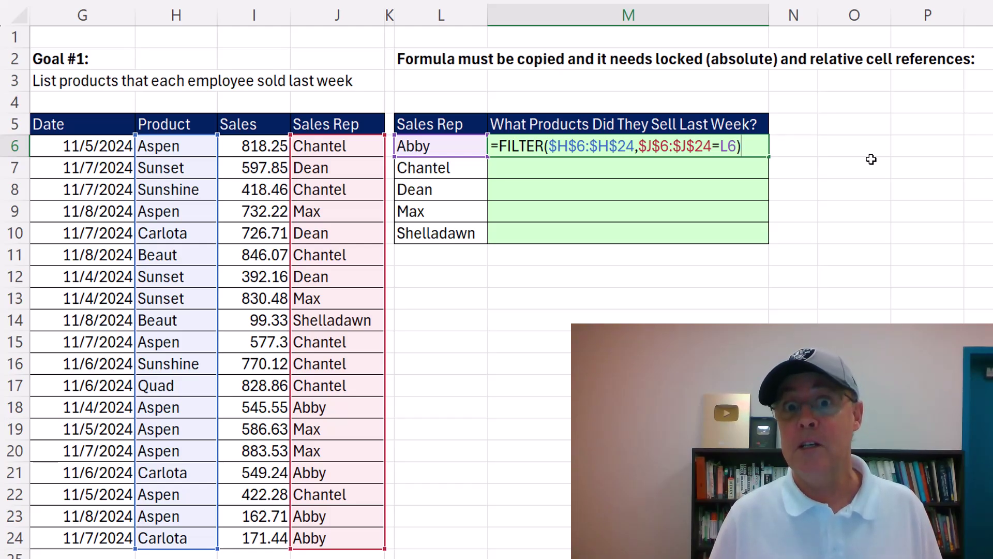
pyautogui.hotkey('ctrl', 'Return')
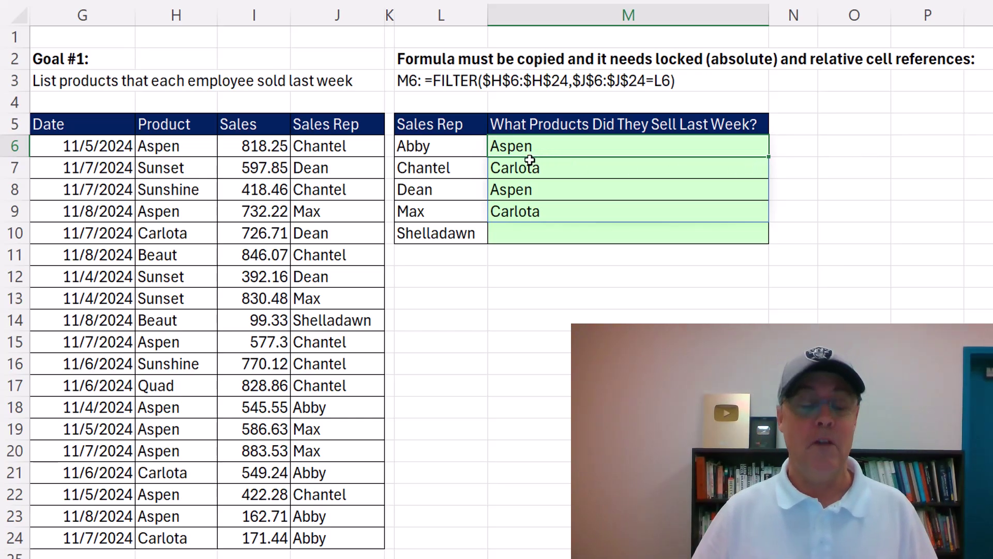
# Wrap the FILTER formula in M6 with UNIQUE and SORT to make =UNIQUE(SORT(FILTER($H$6:$H$24,$J$6:$J$24=L6)))
pyautogui.press('F2')
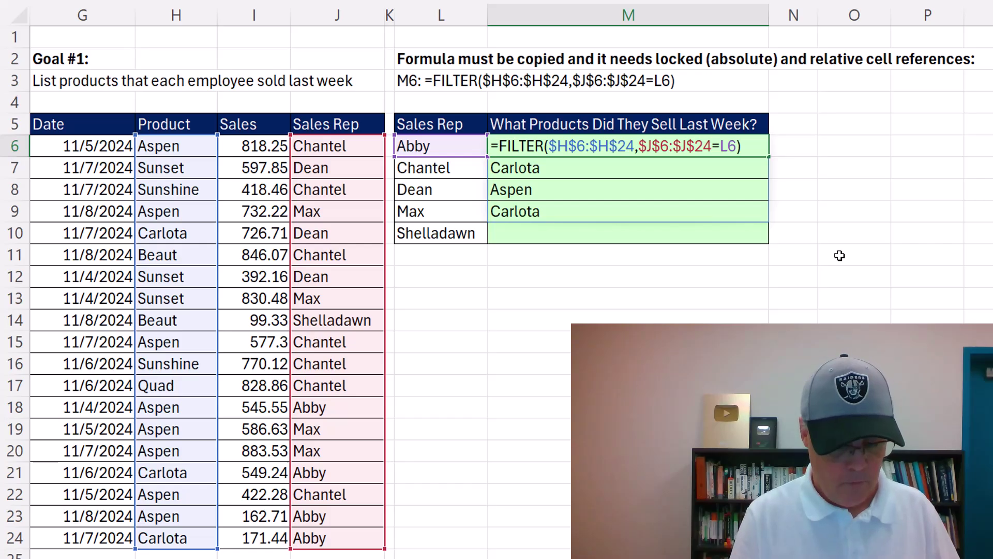
pyautogui.write('uniq')
pyautogui.press('Tab')
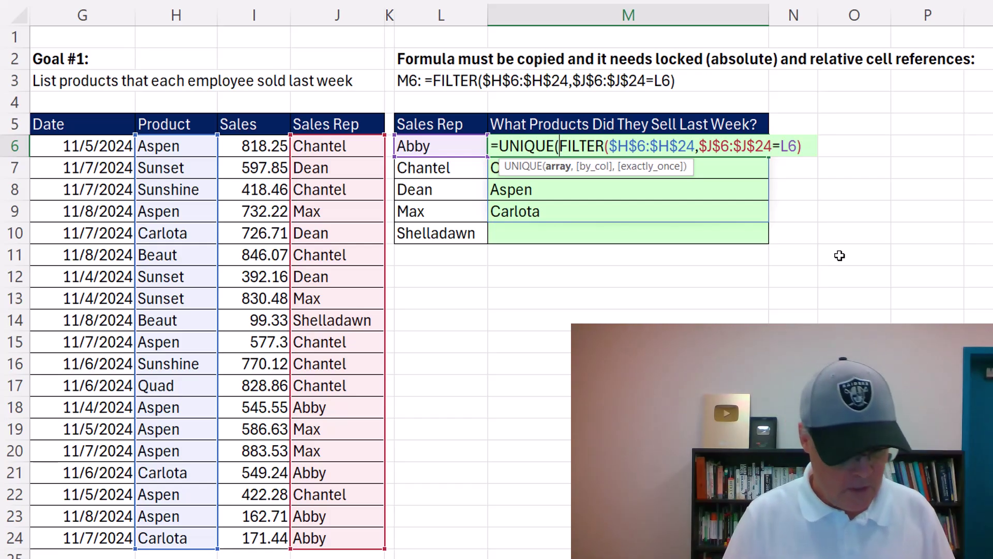
pyautogui.write('SO')
pyautogui.write('(')
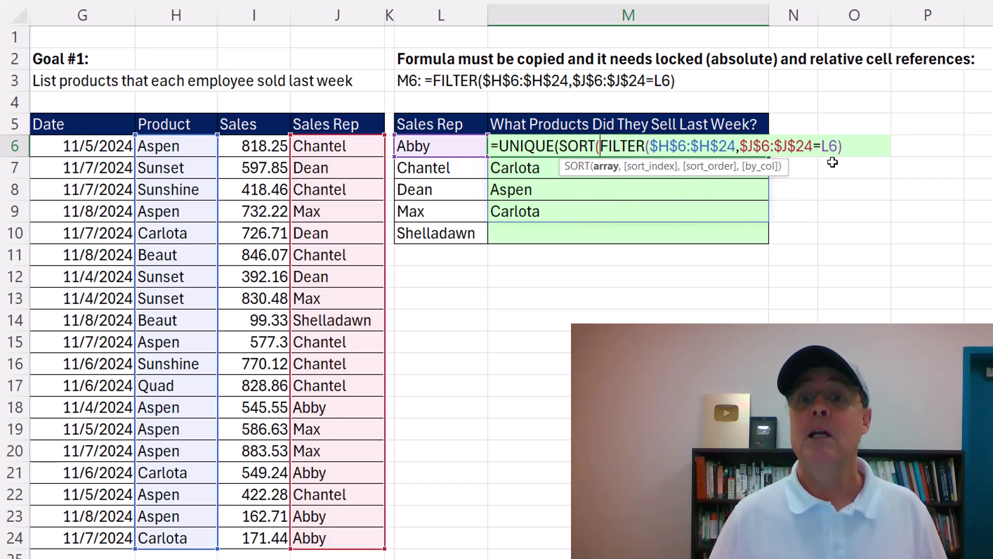
pyautogui.write('))')
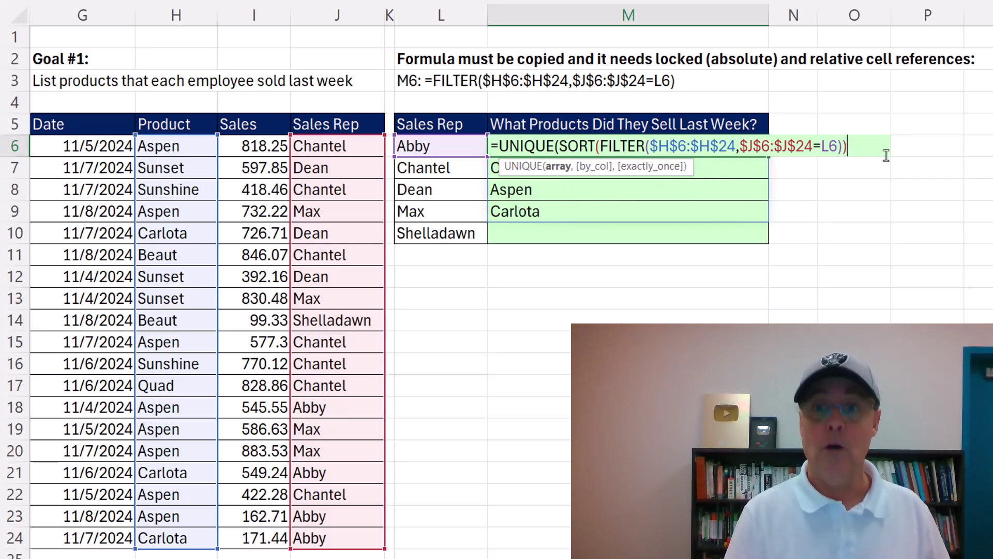
pyautogui.hotkey('ctrl', 'Return')
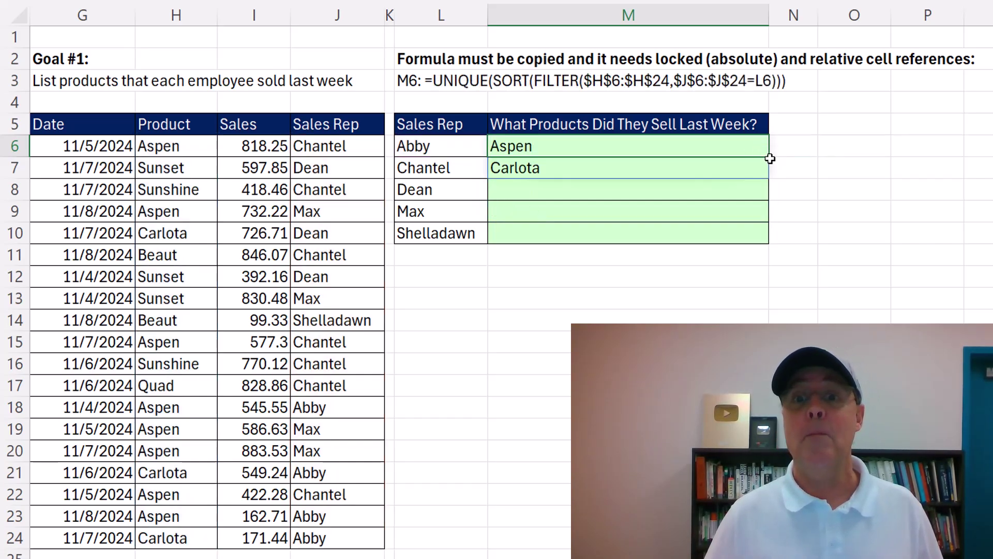
# Try to copy the M6 formula down to M7, and undo the copy
pyautogui.moveTo(770, 158); pyautogui.dragTo(769, 179)
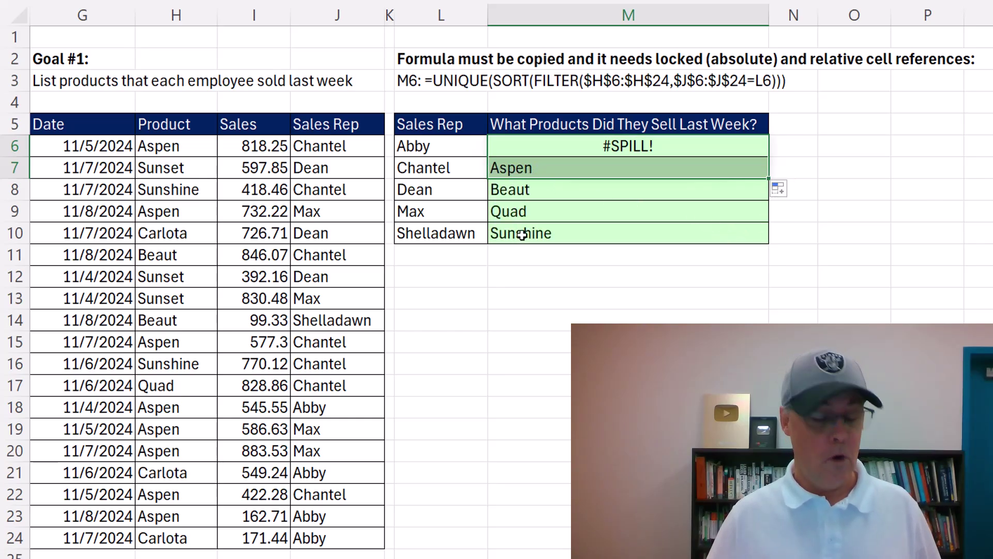
pyautogui.hotkey('ctrl', 'z')
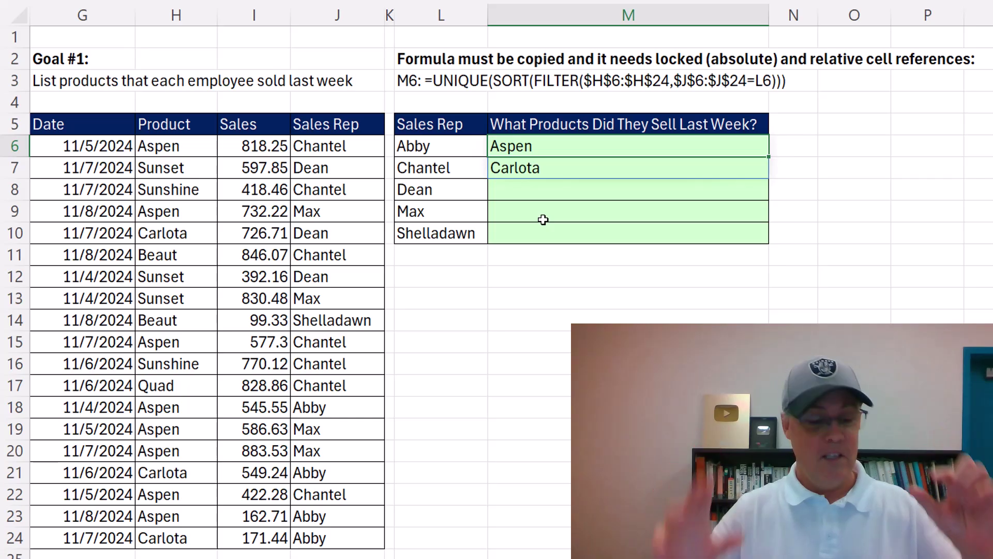
# Wrap the M6 formula in TEXTJOIN with the delimiter ", " and the ignore-empty argument left blank, and enter it
pyautogui.press('F2')
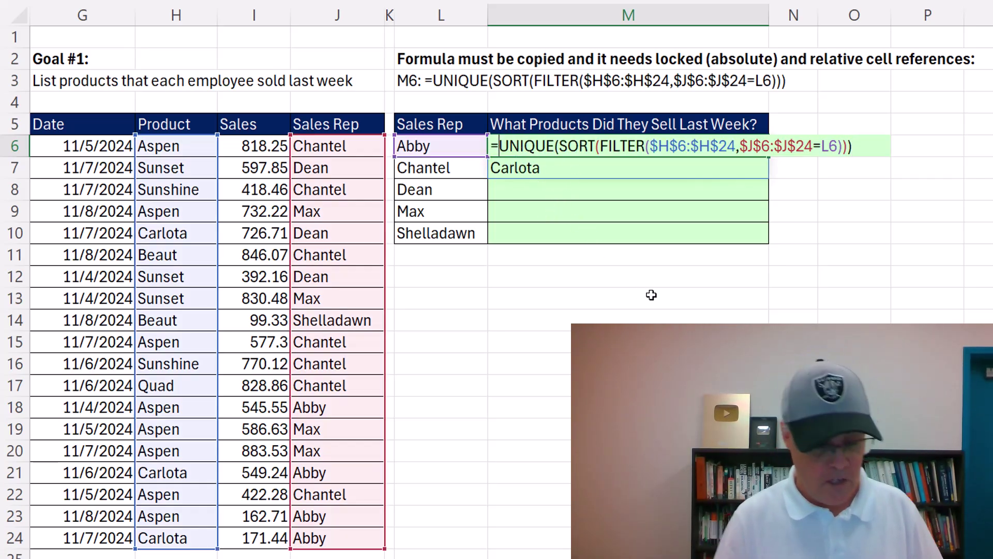
pyautogui.press('Home')
pyautogui.press('Right')
pyautogui.write('textj')
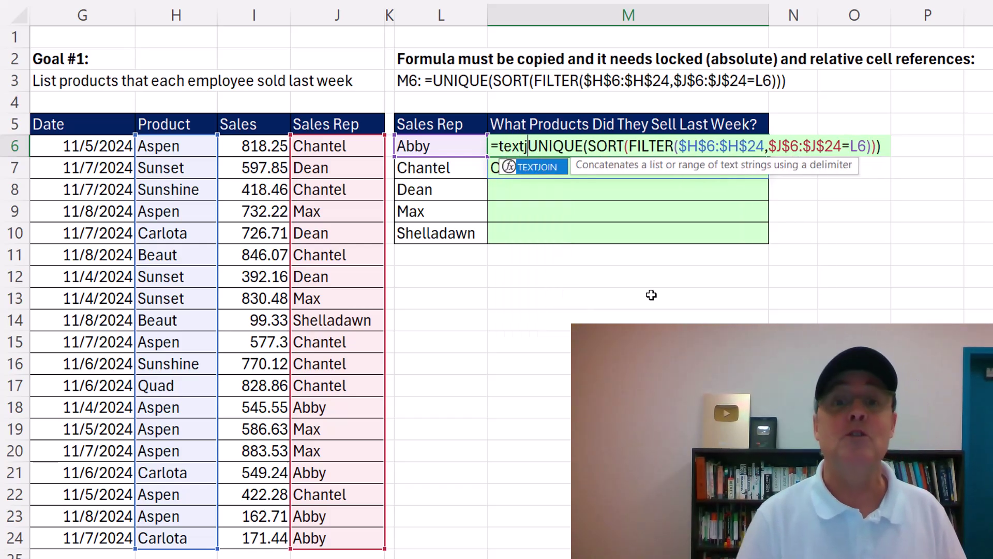
pyautogui.press('Tab')
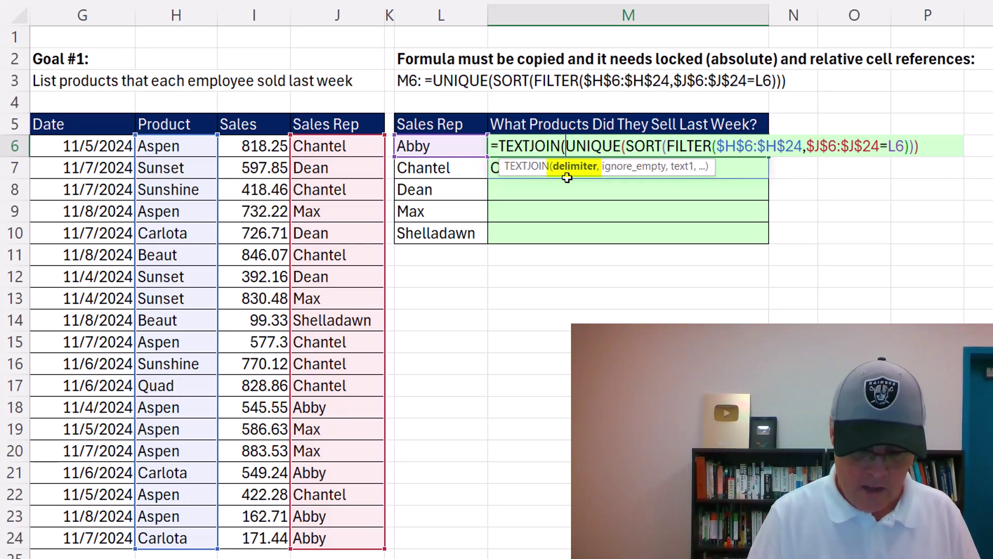
pyautogui.write('"')
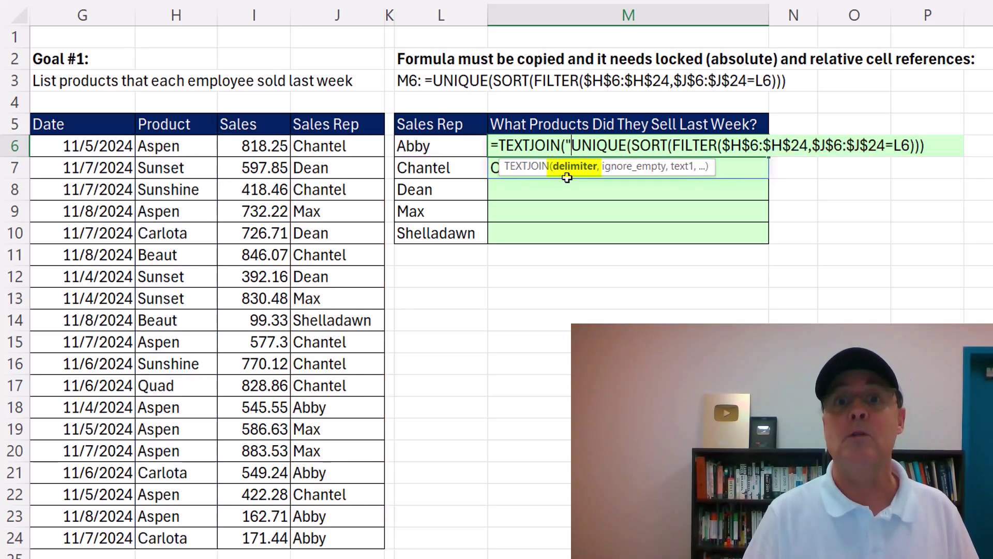
pyautogui.write(', ')
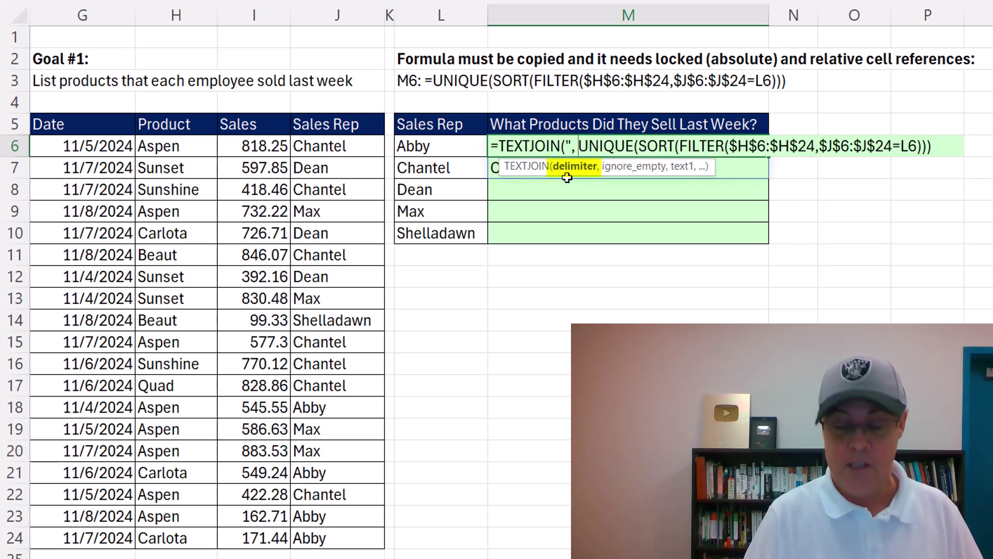
pyautogui.write('"')
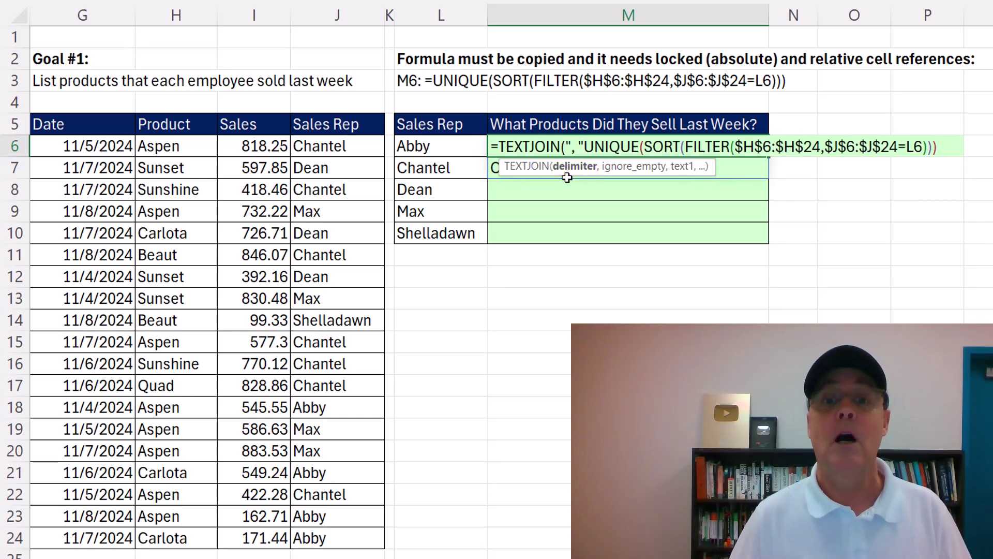
pyautogui.write(',')
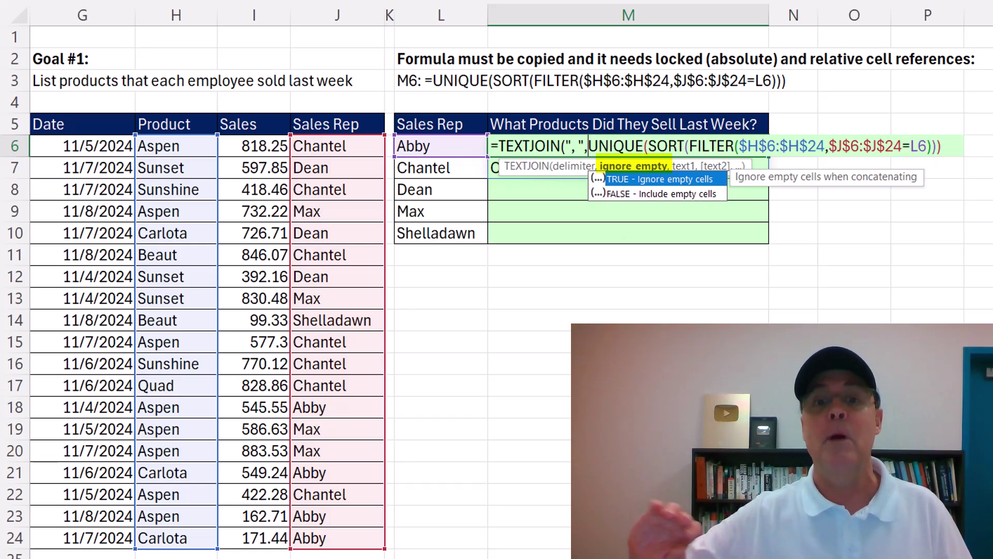
pyautogui.write(',')
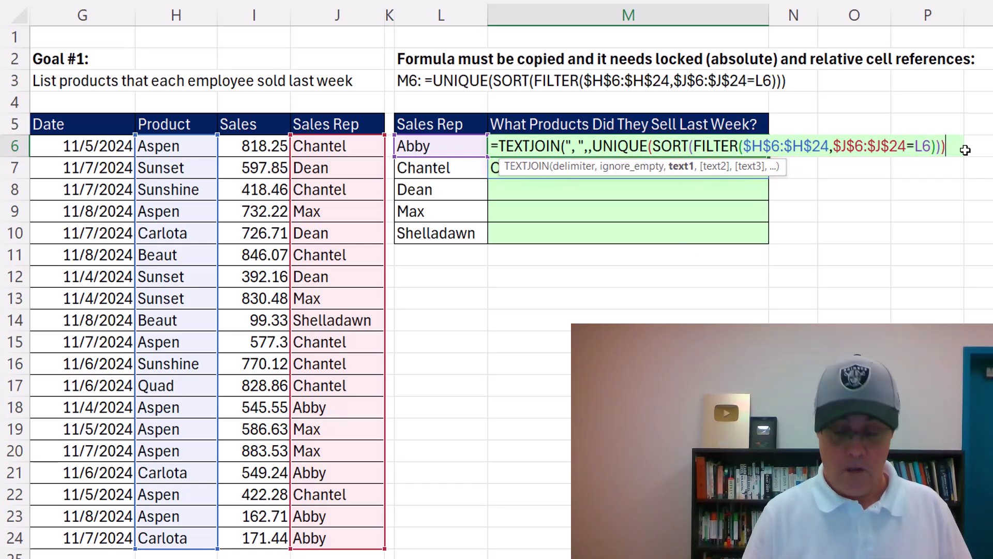
pyautogui.write(')')
pyautogui.hotkey('ctrl', 'Return')
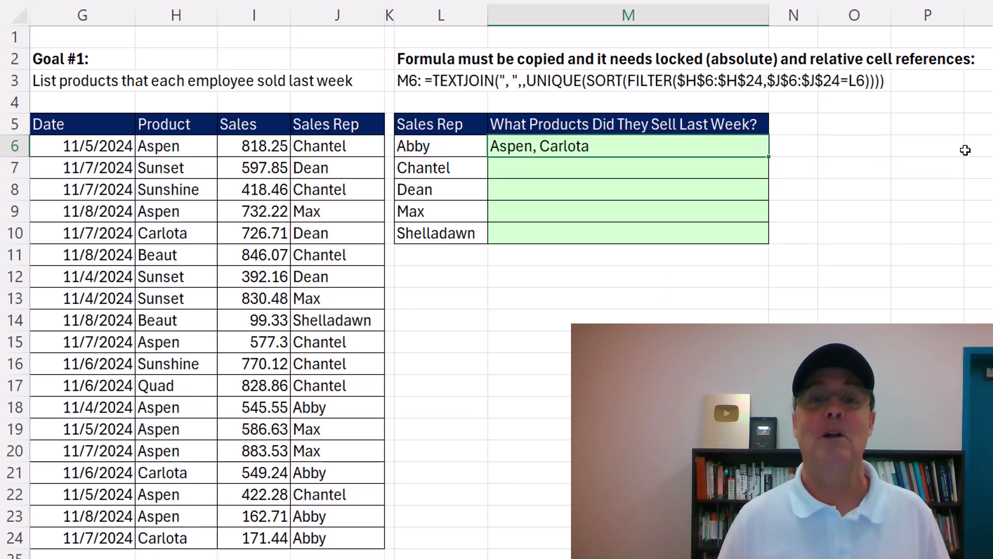
# Copy the M6 formula down through M10 and check the cell references in the last copy
pyautogui.doubleClick(770, 160)
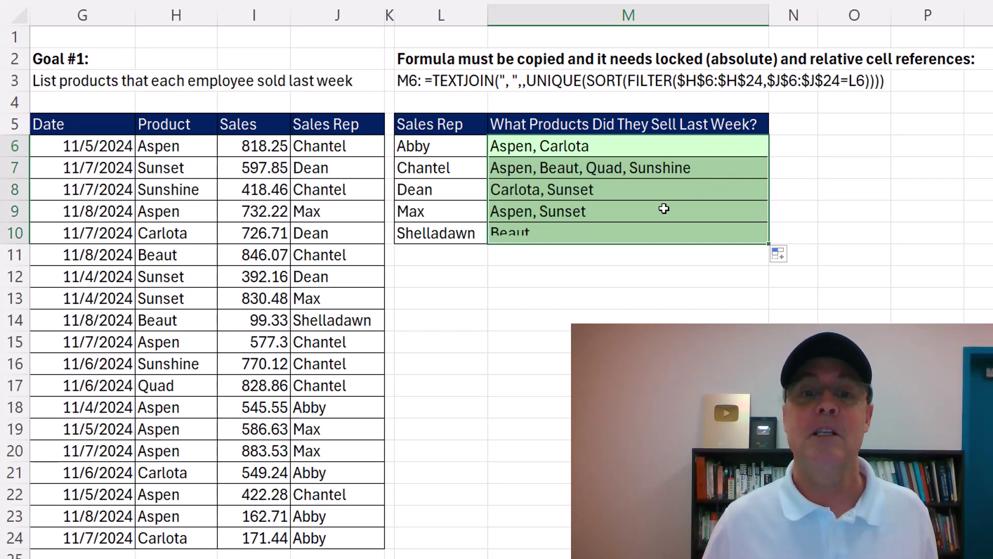
pyautogui.click(589, 230)
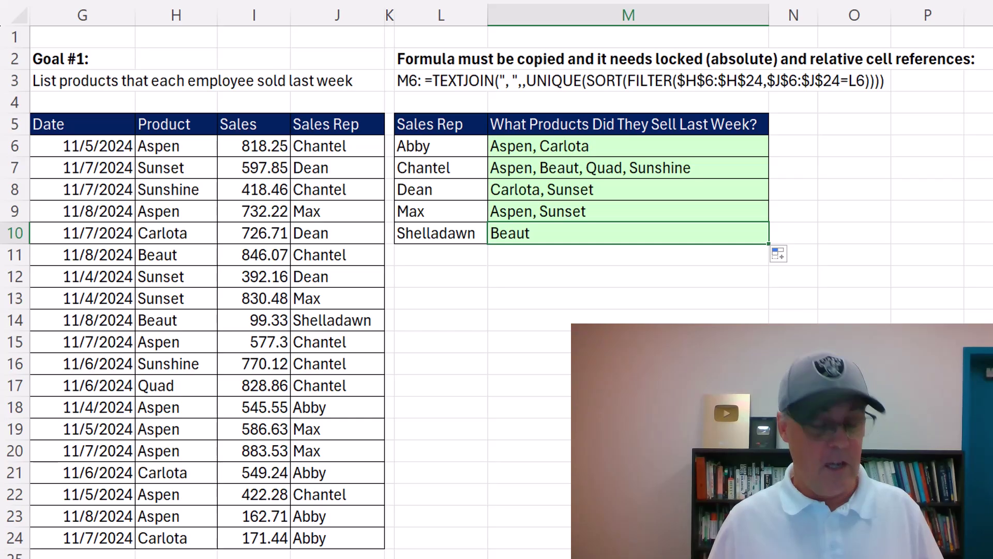
pyautogui.press('F2')
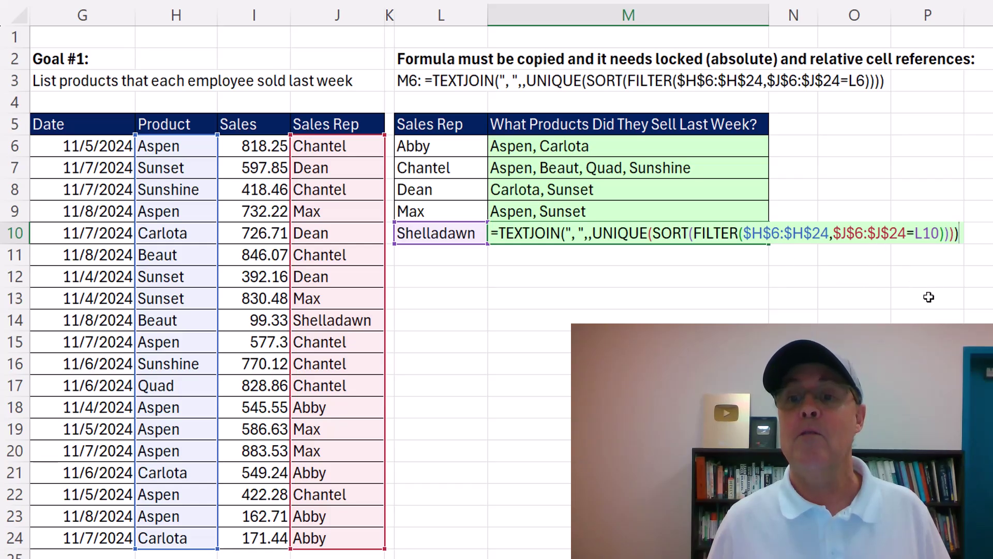
pyautogui.hotkey('ctrl', 'Return')
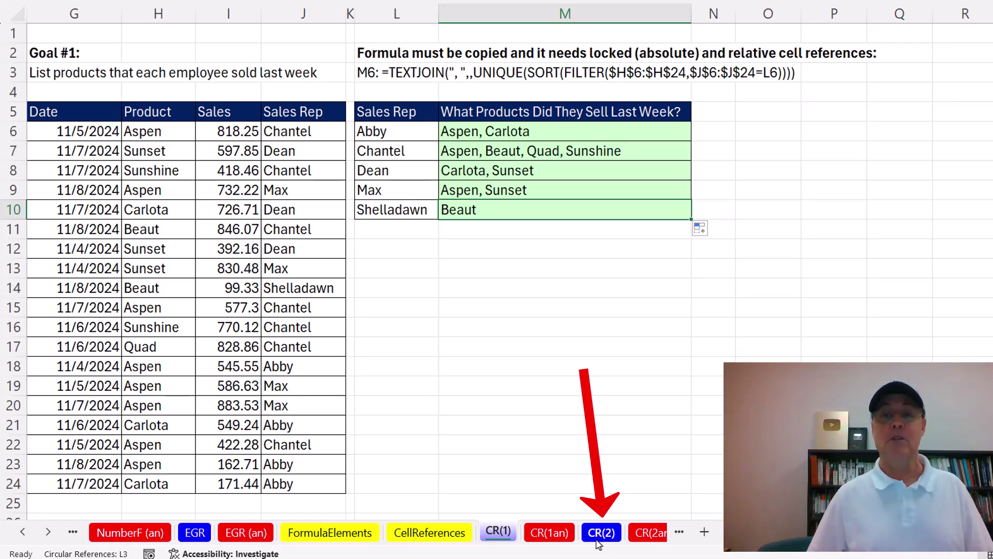
# On the CR(2) sheet, choose Aspen as the product in C5 for the conditional formatting
pyautogui.click(601, 533)
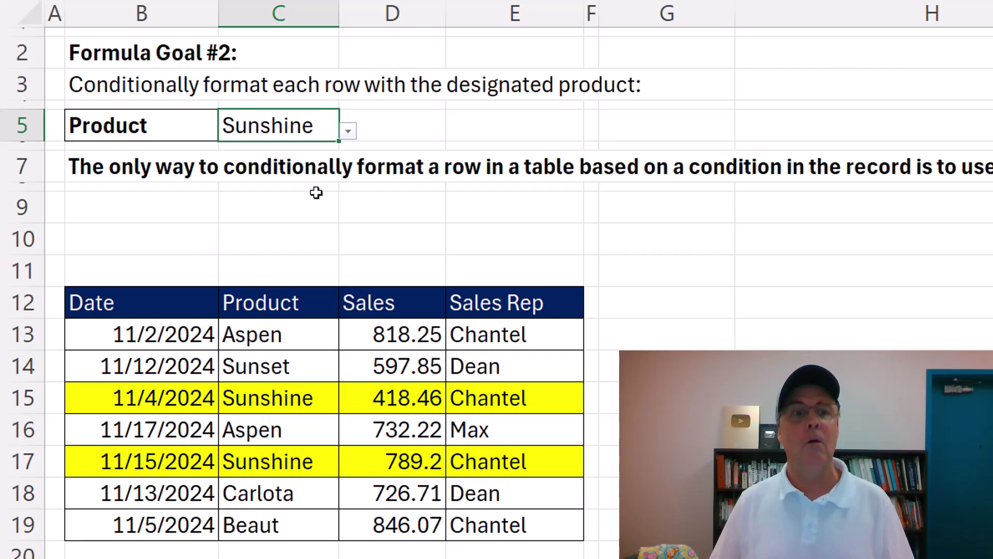
pyautogui.click(348, 135)
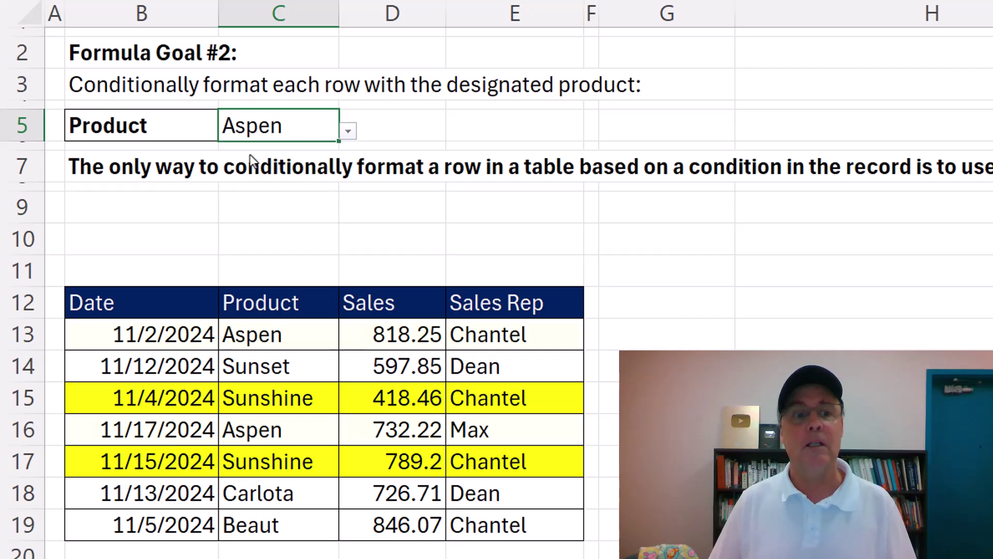
pyautogui.click(250, 154)
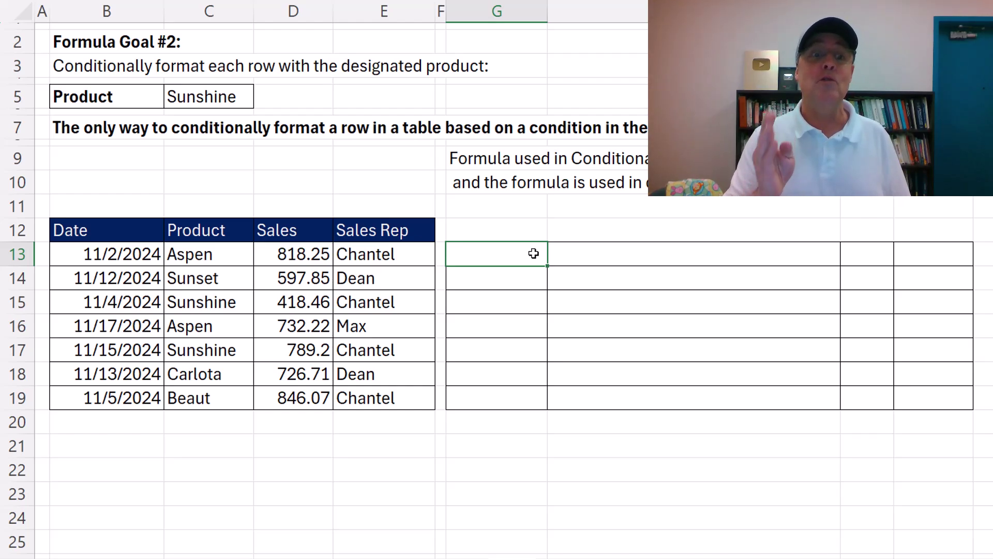
# Enter the relative reference =B13 in G13 and copy it across and down through J14
pyautogui.write('=')
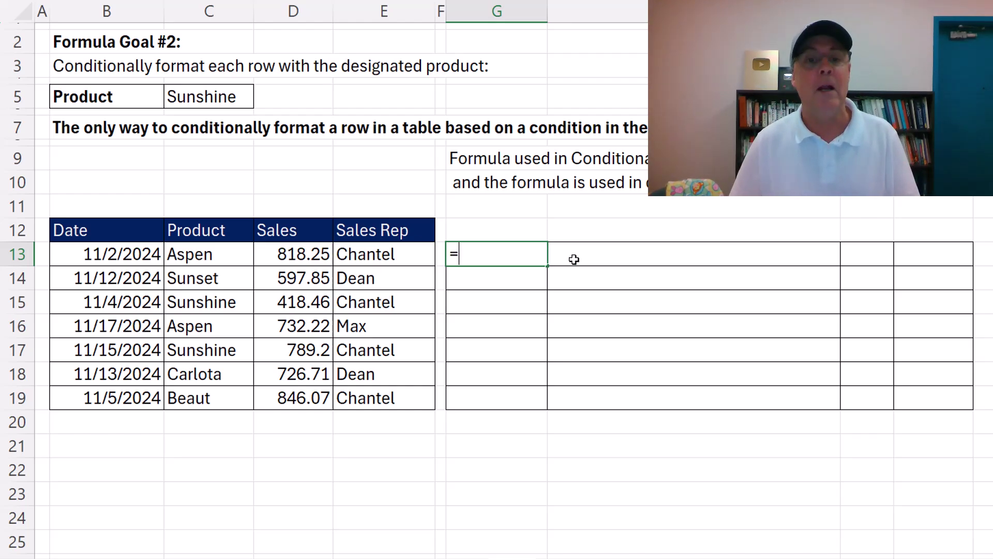
pyautogui.click(114, 254)
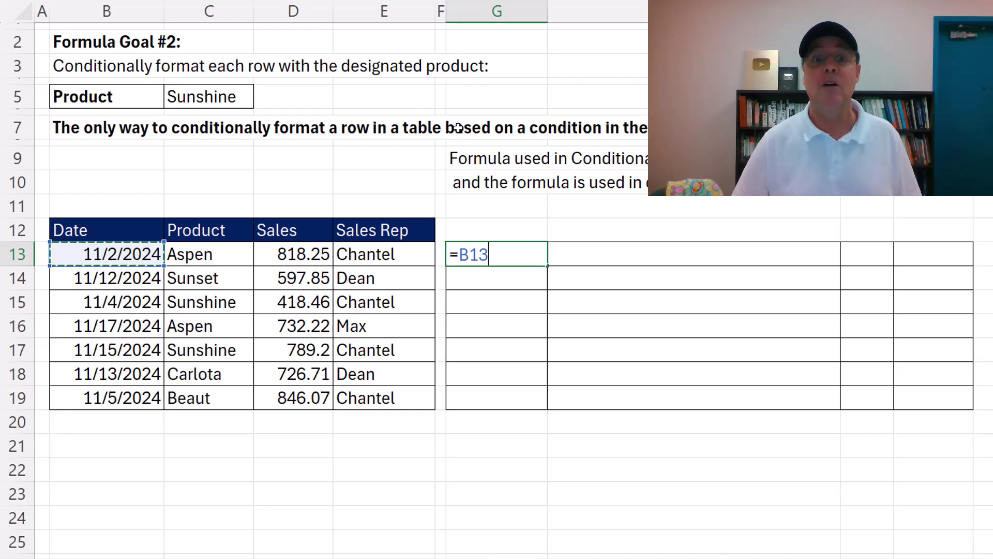
pyautogui.hotkey('ctrl', 'Return')
pyautogui.moveTo(546, 267); pyautogui.dragTo(965, 294)
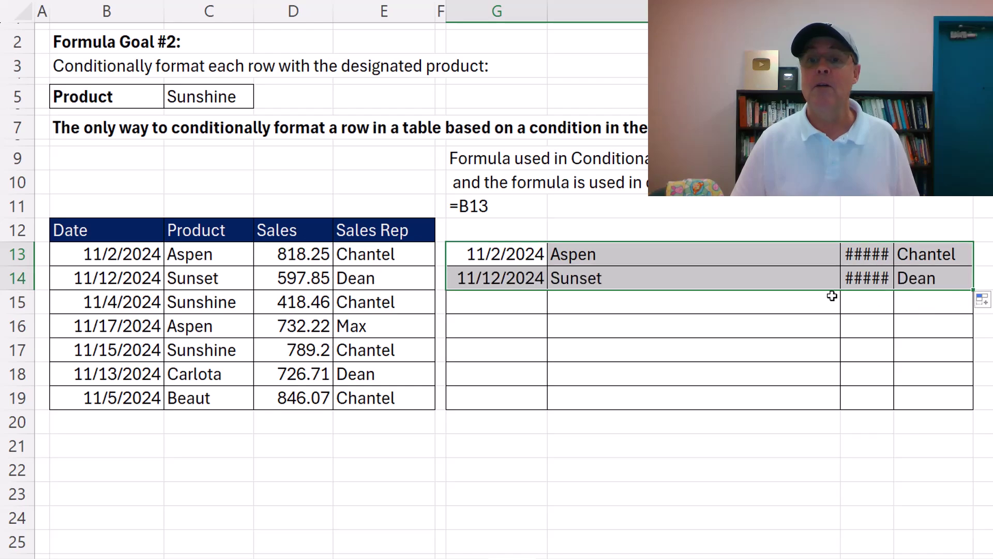
# Check the cell reference in the H14 copy, and clear the trial formulas from G13:J14
pyautogui.click(746, 274)
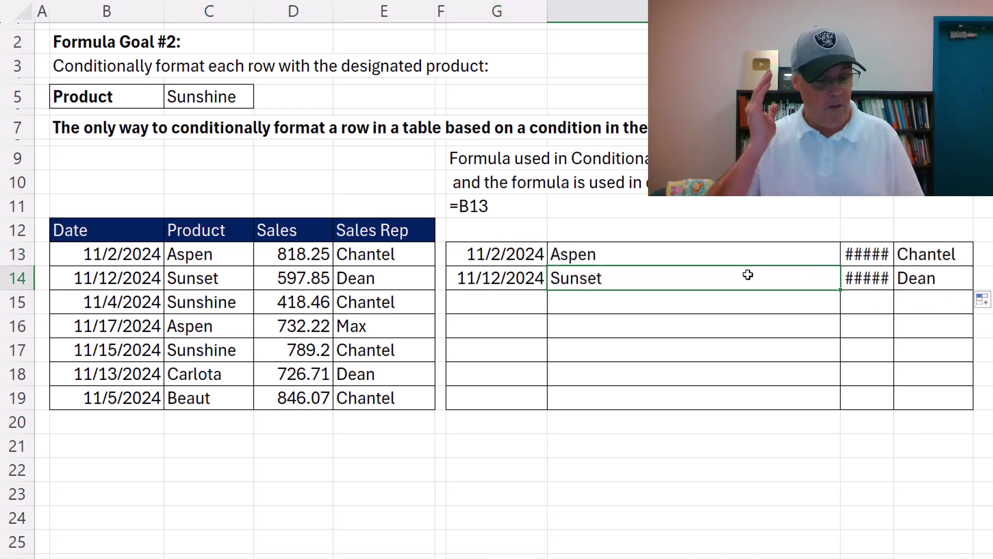
pyautogui.press('F2')
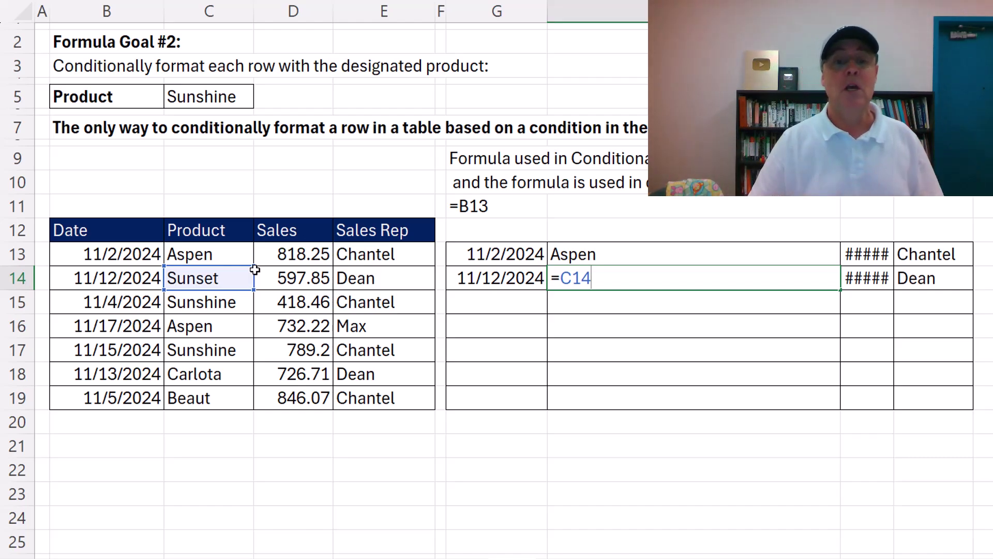
pyautogui.press('Return')
pyautogui.moveTo(494, 255); pyautogui.dragTo(896, 271)
pyautogui.press('Delete')
# Enter the absolute reference =$B$13 in G13 and copy it across and down through H14
pyautogui.click(514, 258)
pyautogui.write('=')
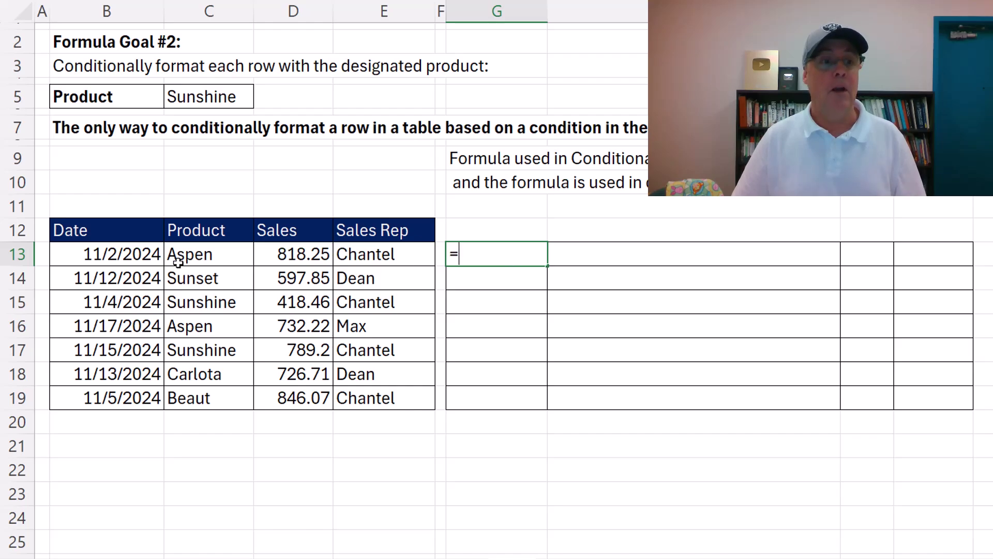
pyautogui.click(158, 256)
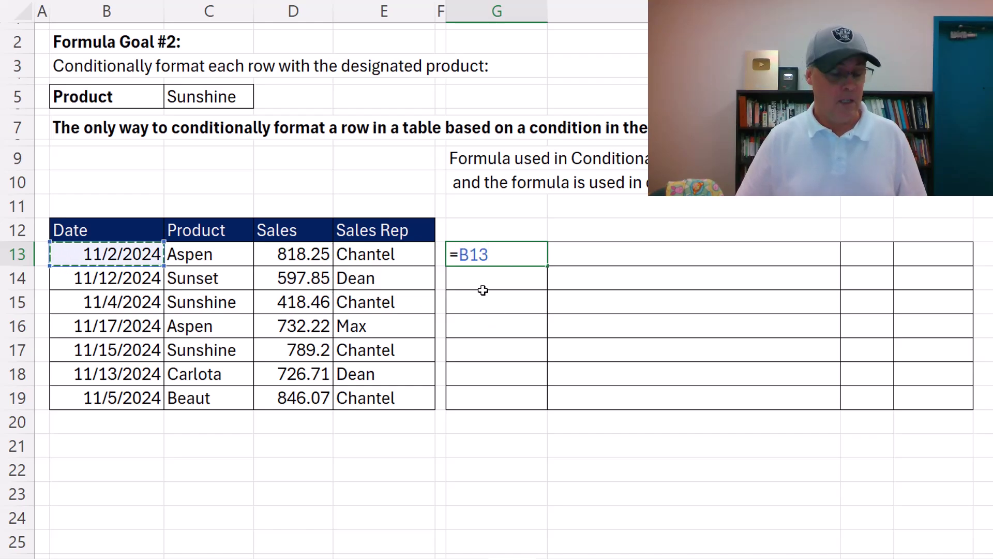
pyautogui.press('F4')
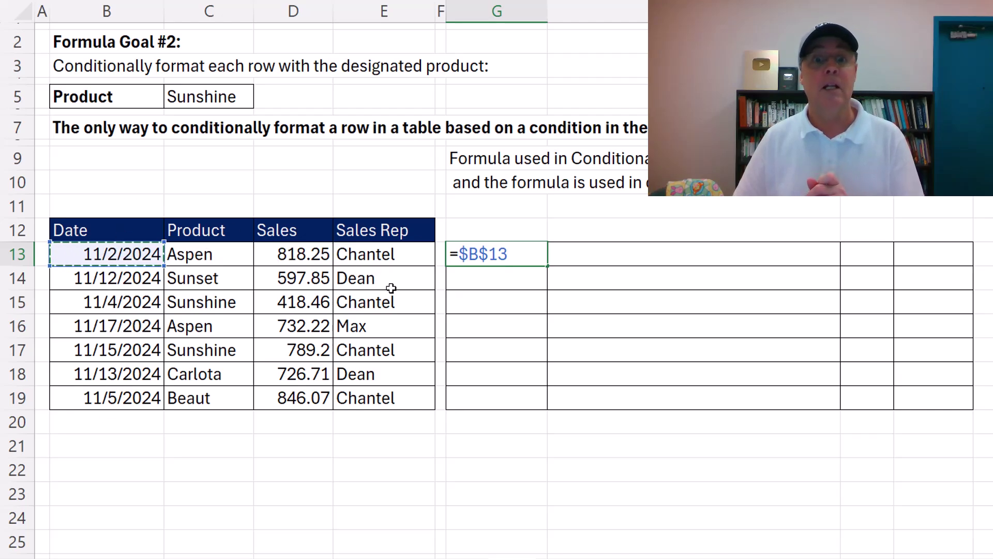
pyautogui.hotkey('ctrl', 'Return')
pyautogui.moveTo(549, 266); pyautogui.dragTo(839, 288)
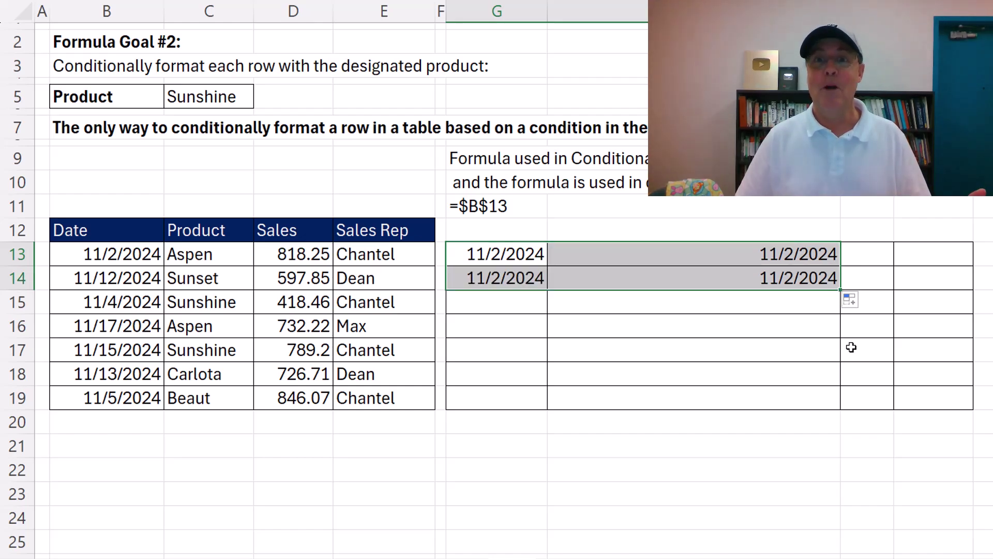
# Check the cell reference in the H14 copy, and undo the absolute-reference trial in G13:H14
pyautogui.doubleClick(794, 282)
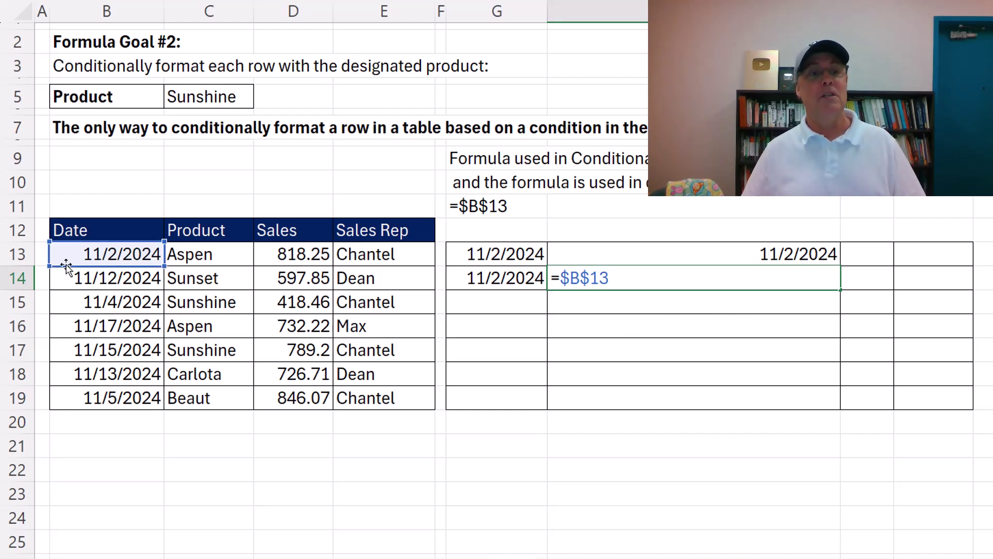
pyautogui.hotkey('ctrl', 'z')
pyautogui.hotkey('ctrl', 'z')
pyautogui.hotkey('ctrl', 'z')
pyautogui.hotkey('ctrl', 'z')
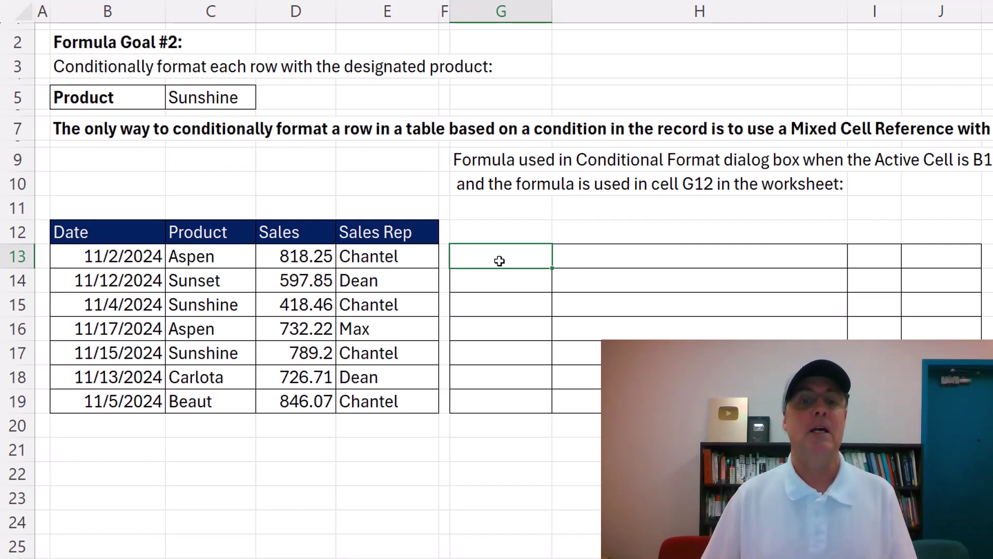
# Enter a mixed reference to the first product in G13 as =$C13, cycling through the reference types to lock only the column
pyautogui.write('=')
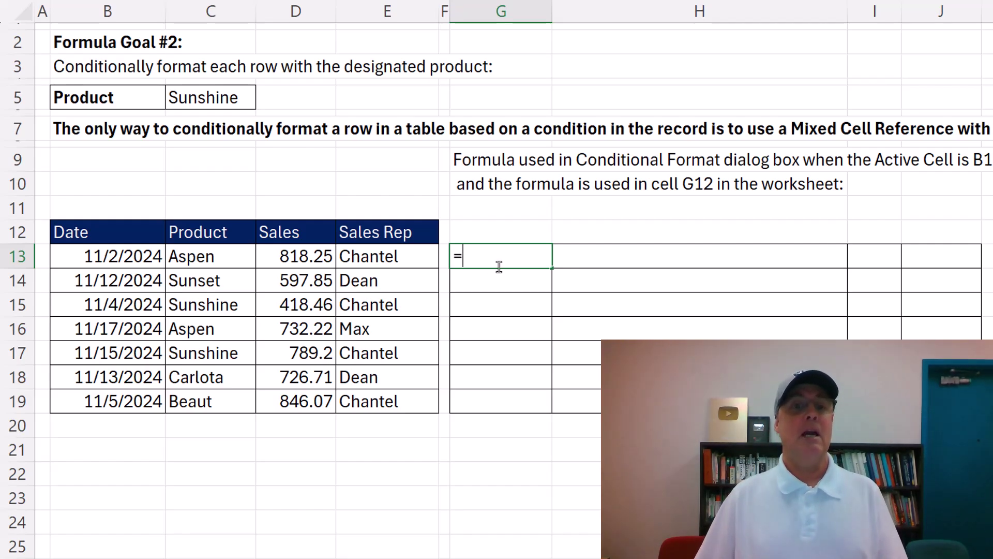
pyautogui.click(191, 260)
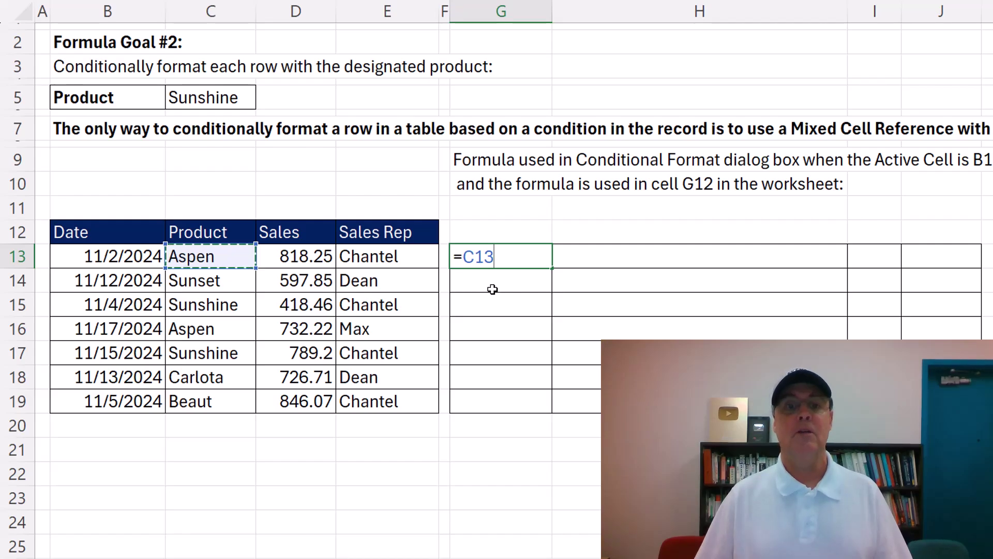
pyautogui.press('F4')
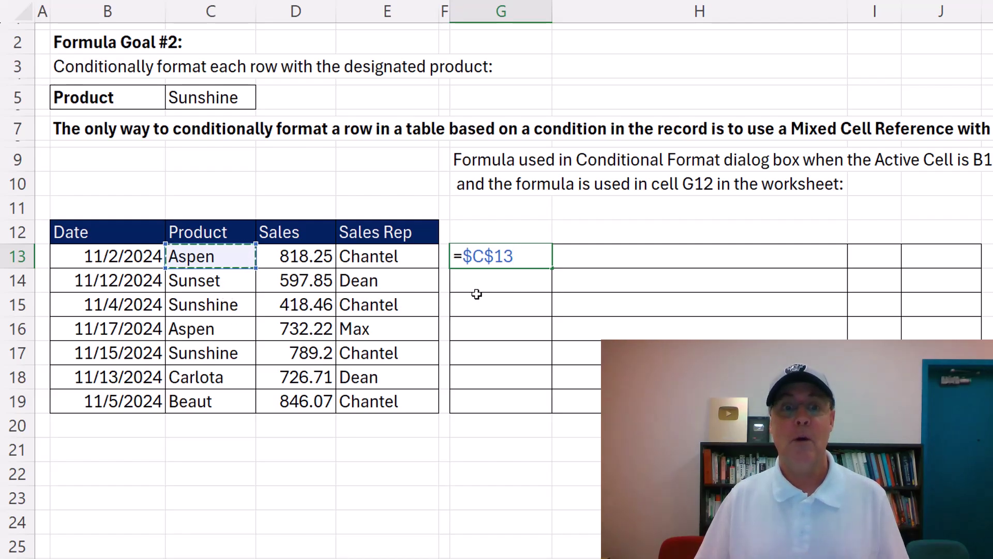
pyautogui.press('F4')
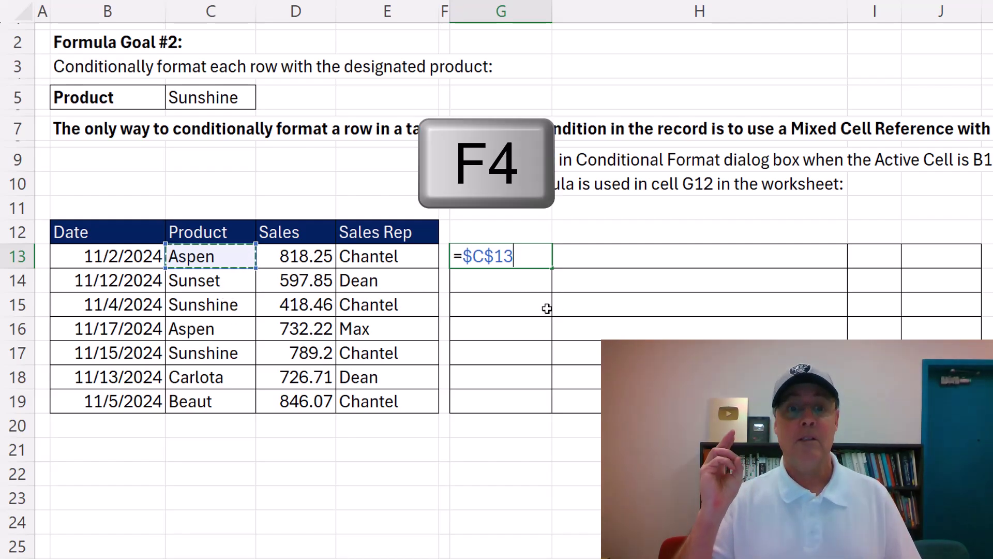
pyautogui.press('F4')
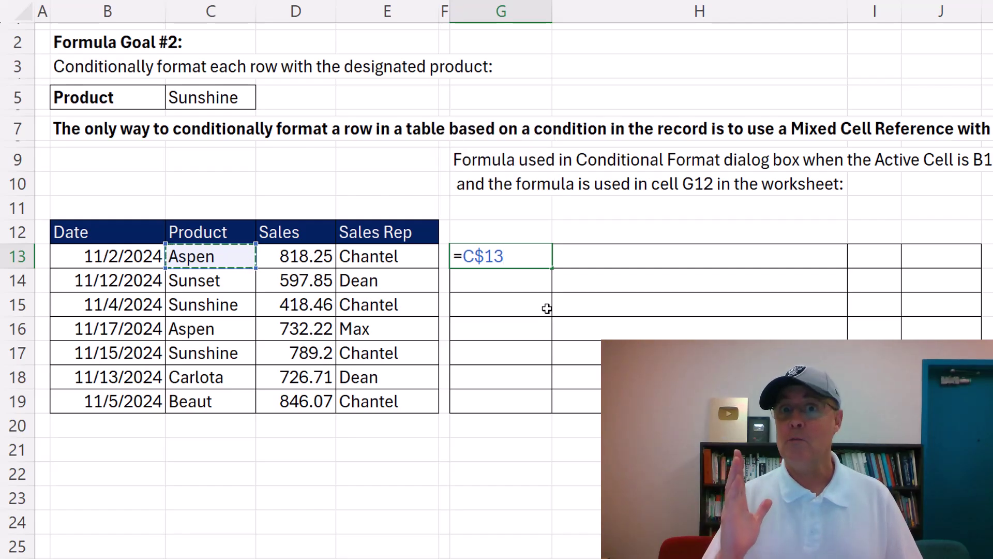
pyautogui.press('F4')
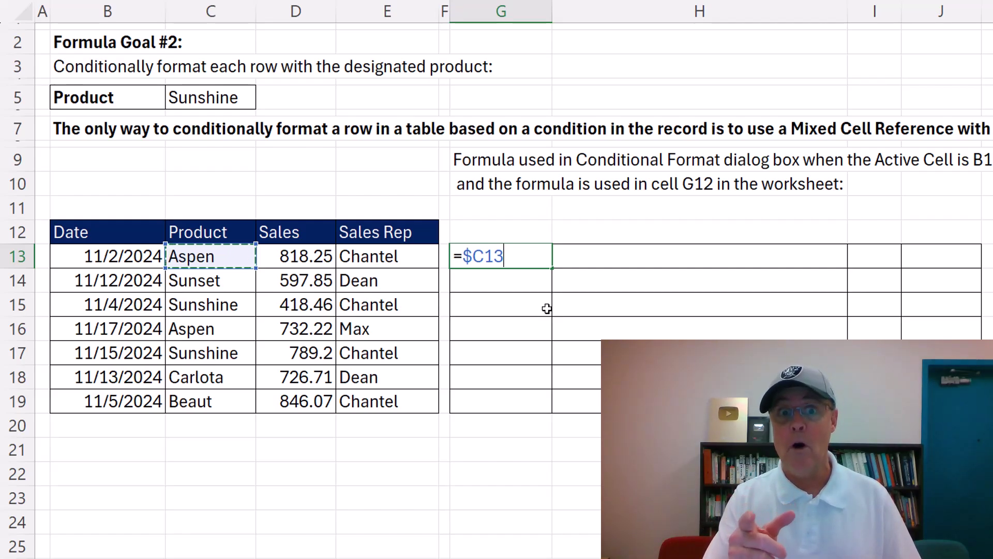
pyautogui.press('F4')
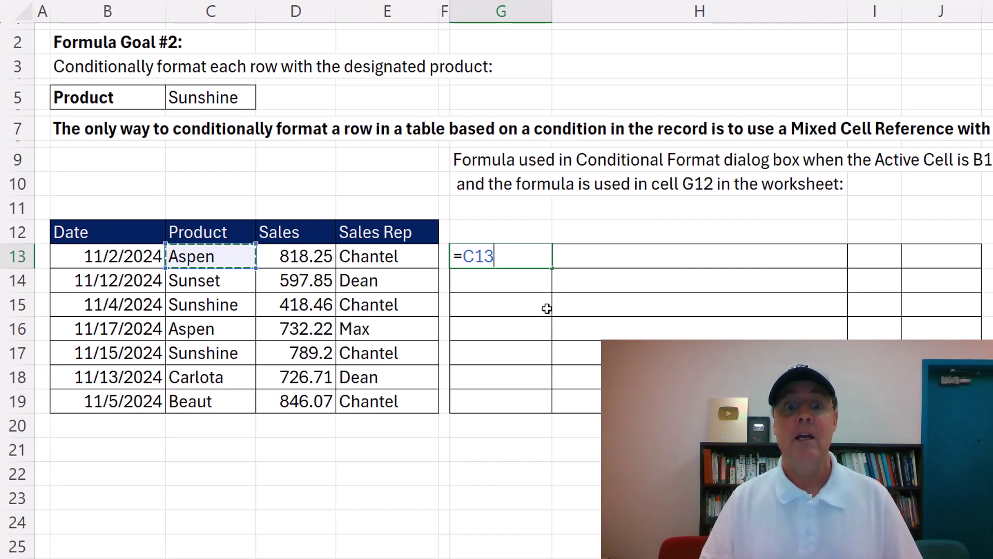
pyautogui.press('F4')
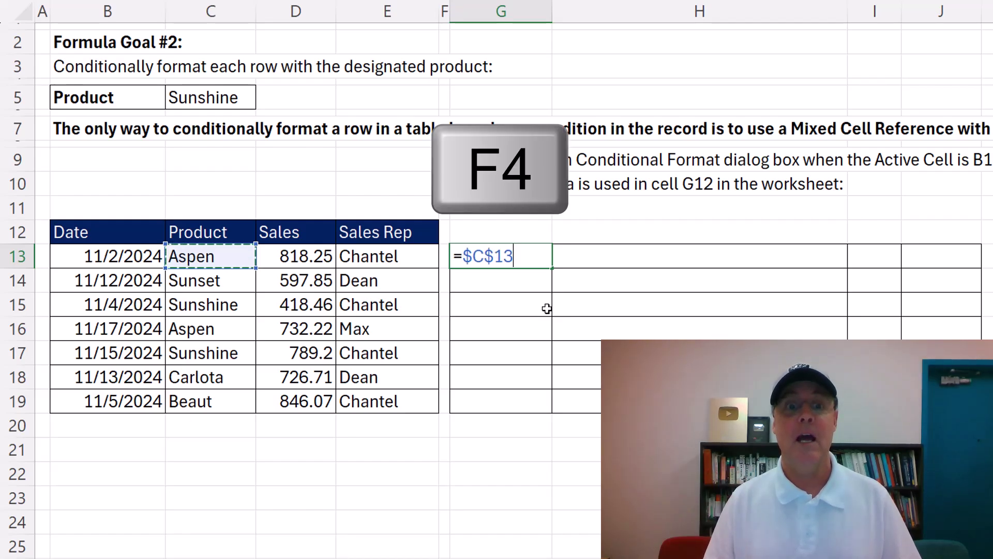
pyautogui.press('F4')
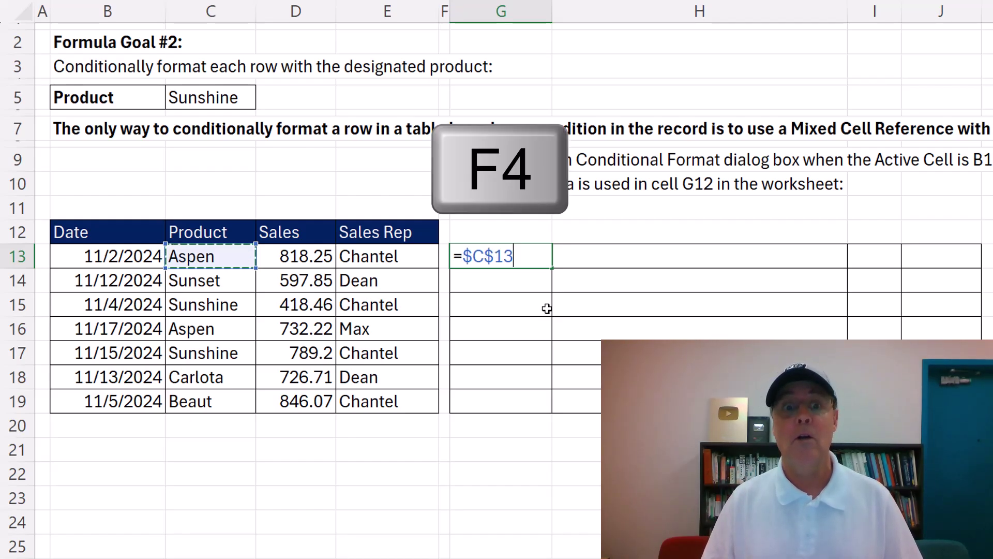
pyautogui.press('F4')
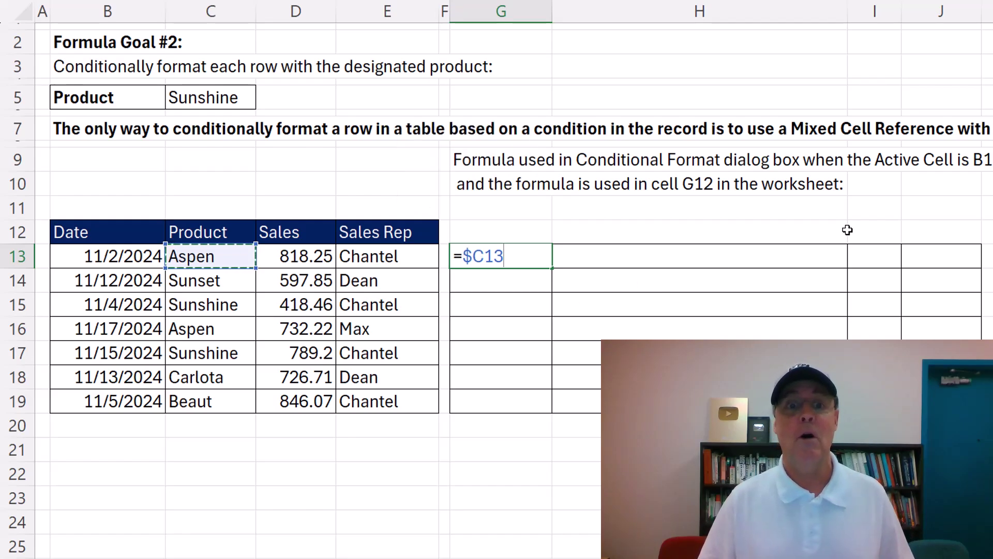
pyautogui.hotkey('ctrl', 'Return')
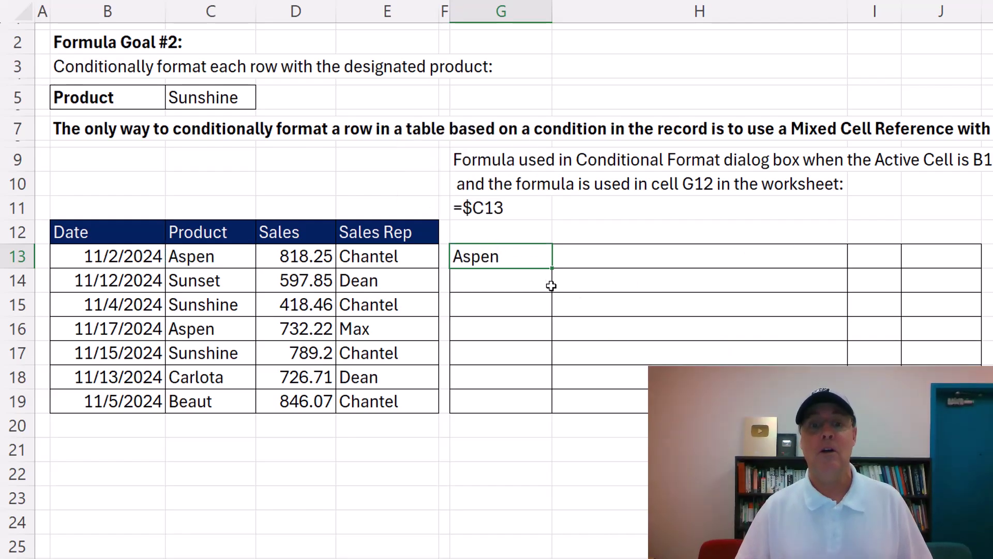
# Copy the G13 formula across and down through J15, and check the cell references in H13 and I13
pyautogui.moveTo(552, 267); pyautogui.dragTo(983, 314)
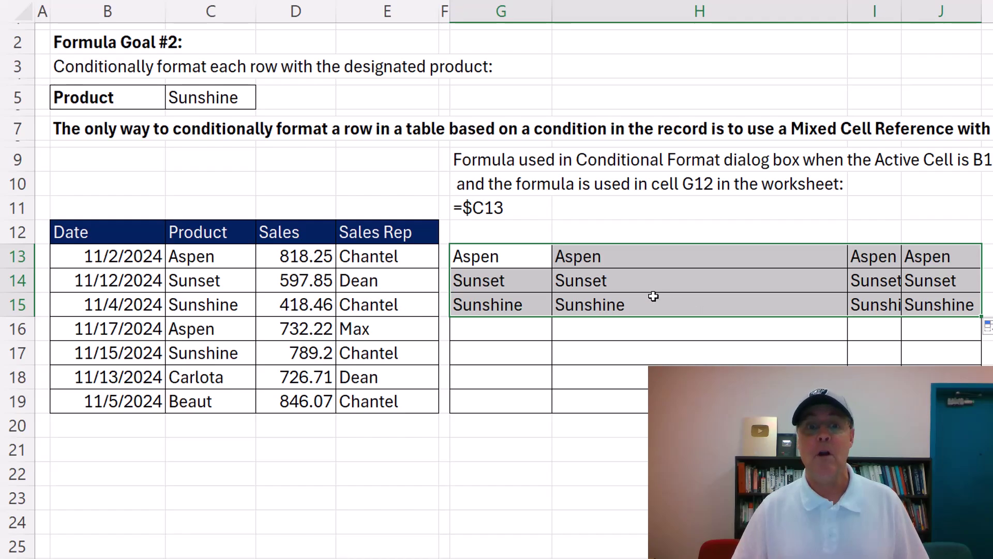
pyautogui.click(584, 258)
pyautogui.doubleClick(584, 258)
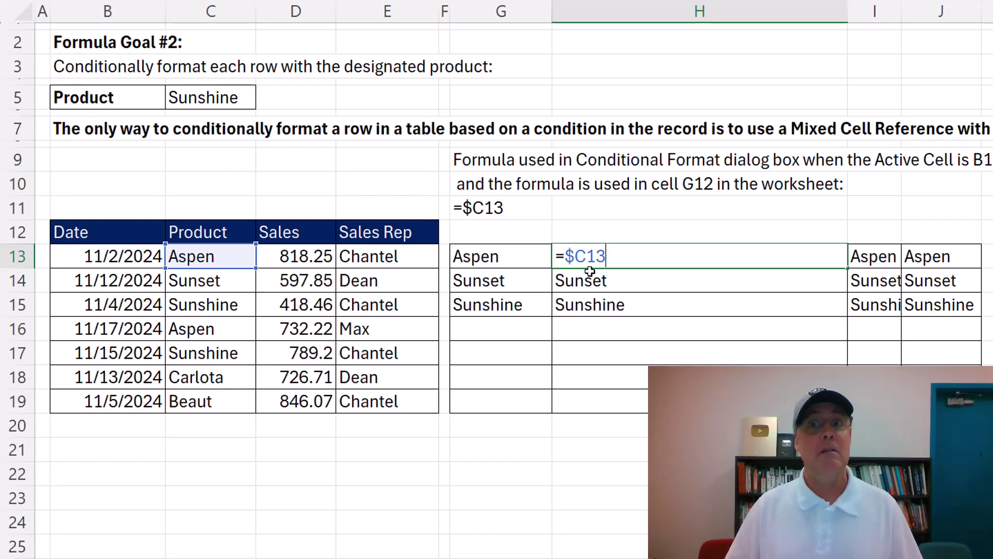
pyautogui.press('Escape')
pyautogui.click(876, 256)
pyautogui.doubleClick(876, 256)
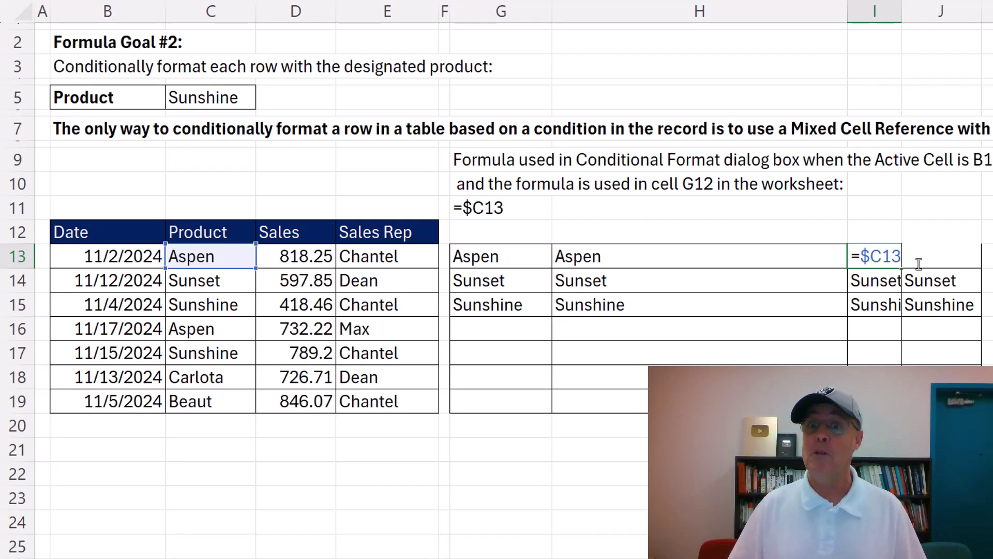
pyautogui.press('Escape')
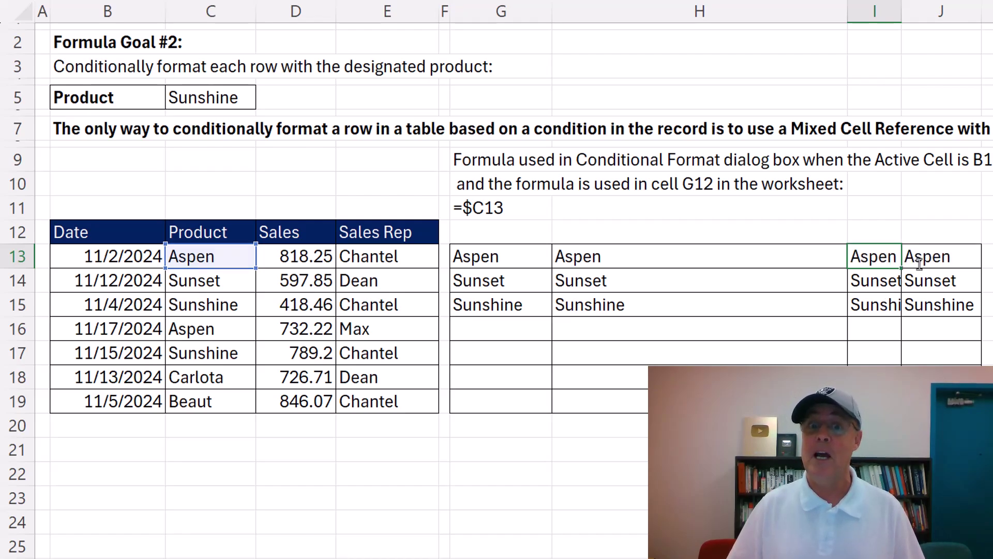
# Check the cell references in the copied formulas in G14, J14 and J15
pyautogui.click(496, 281)
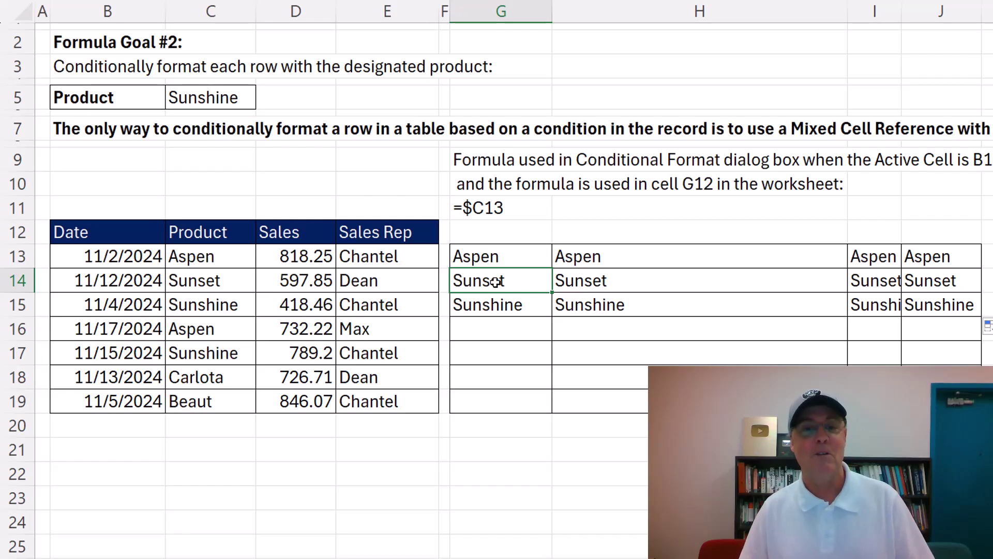
pyautogui.press('F2')
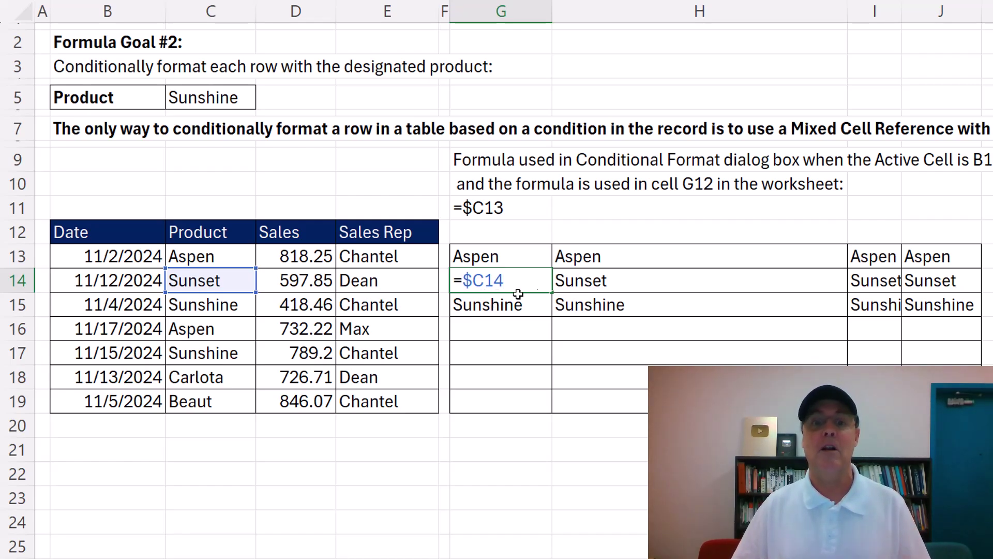
pyautogui.press('Return')
pyautogui.click(931, 280)
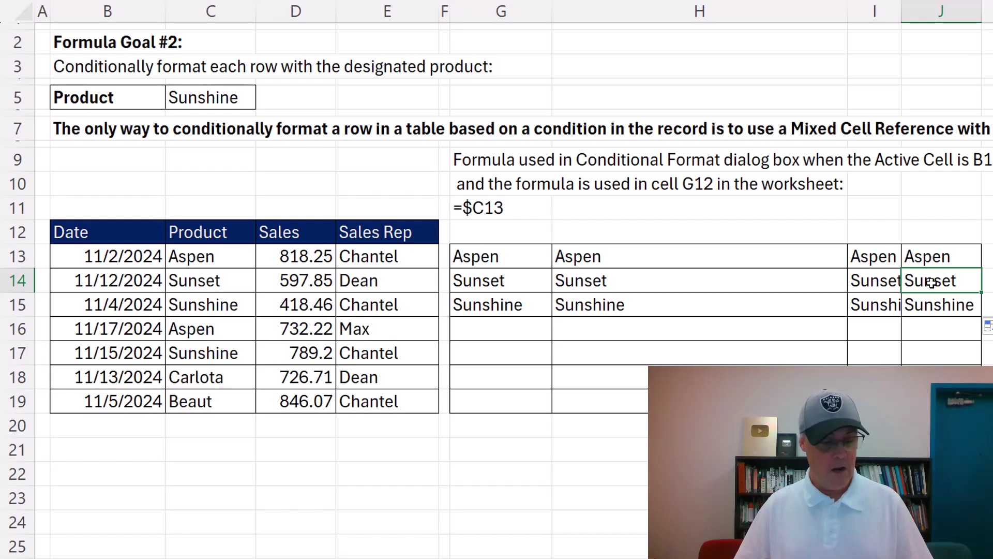
pyautogui.press('F2')
pyautogui.press('Return')
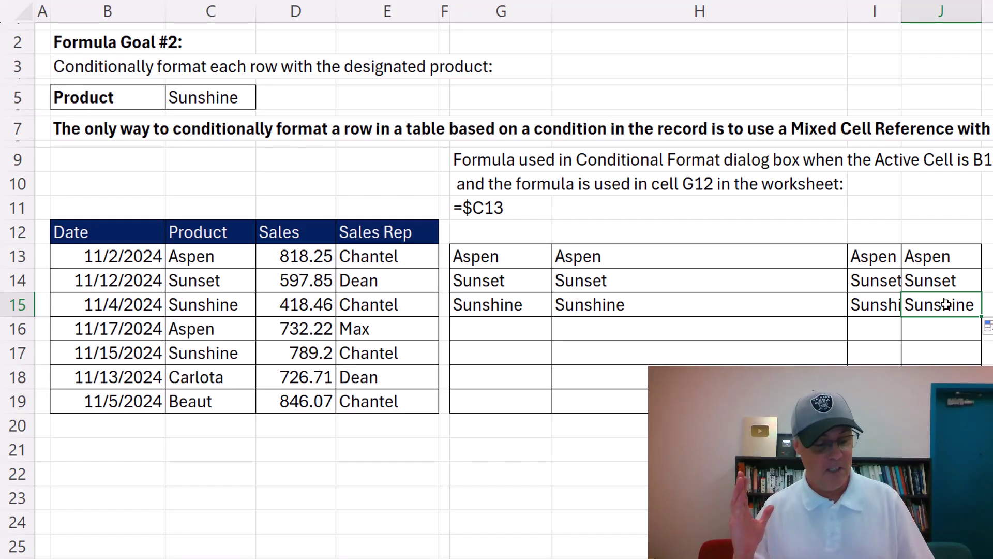
pyautogui.press('F2')
pyautogui.hotkey('ctrl', 'Return')
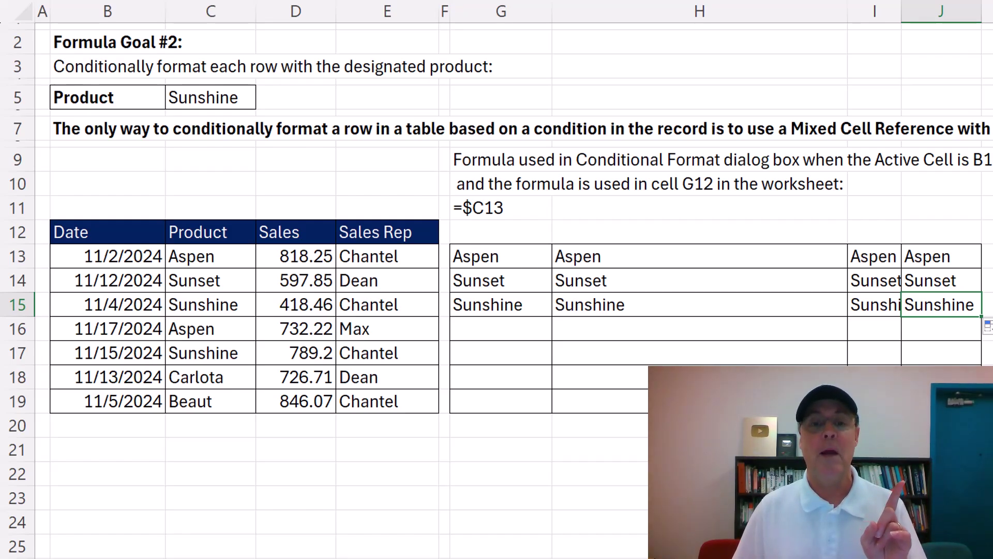
# Extend the G13 formula to compare its product with the designated product using an absolute reference, as =$C13=$C$5
pyautogui.click(510, 261)
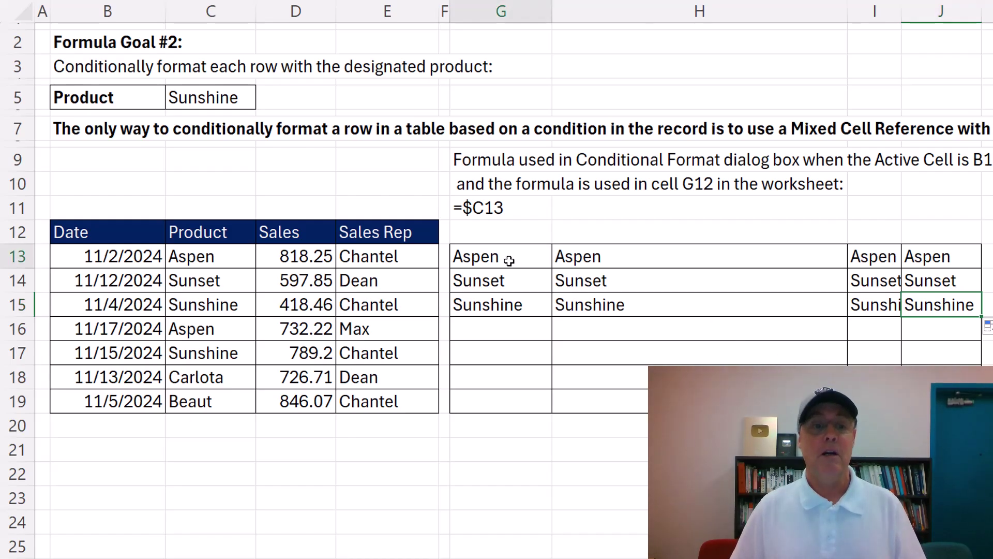
pyautogui.doubleClick(510, 260)
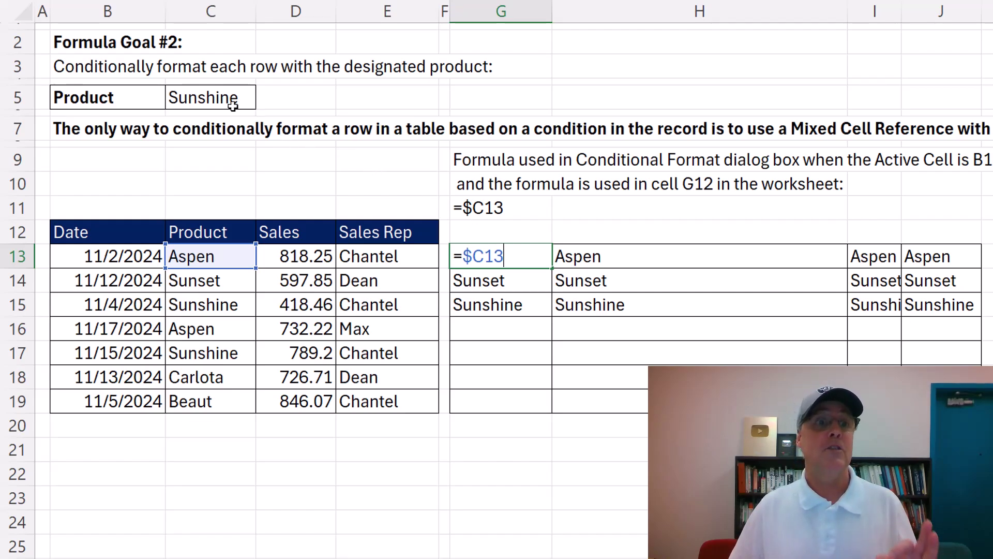
pyautogui.write('=')
pyautogui.click(224, 100)
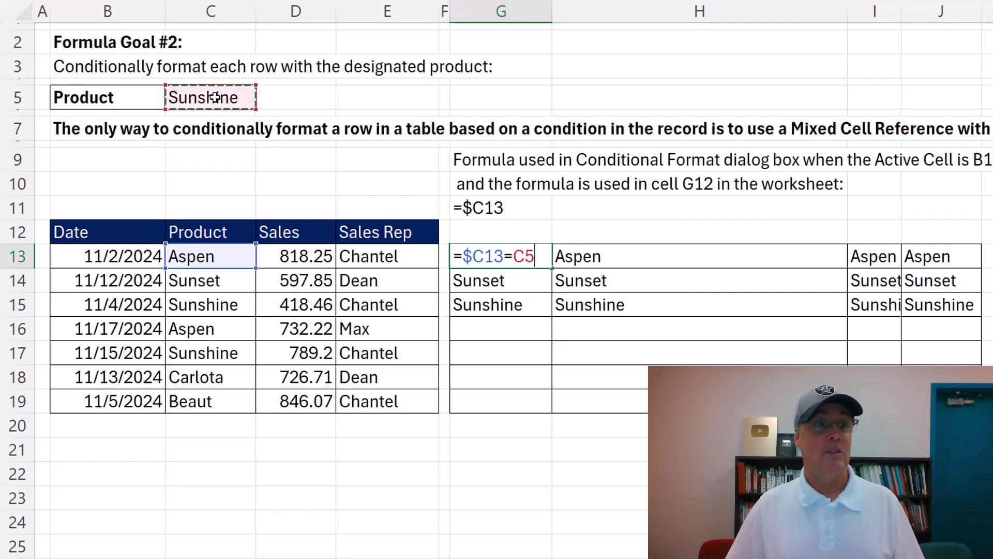
pyautogui.press('F4')
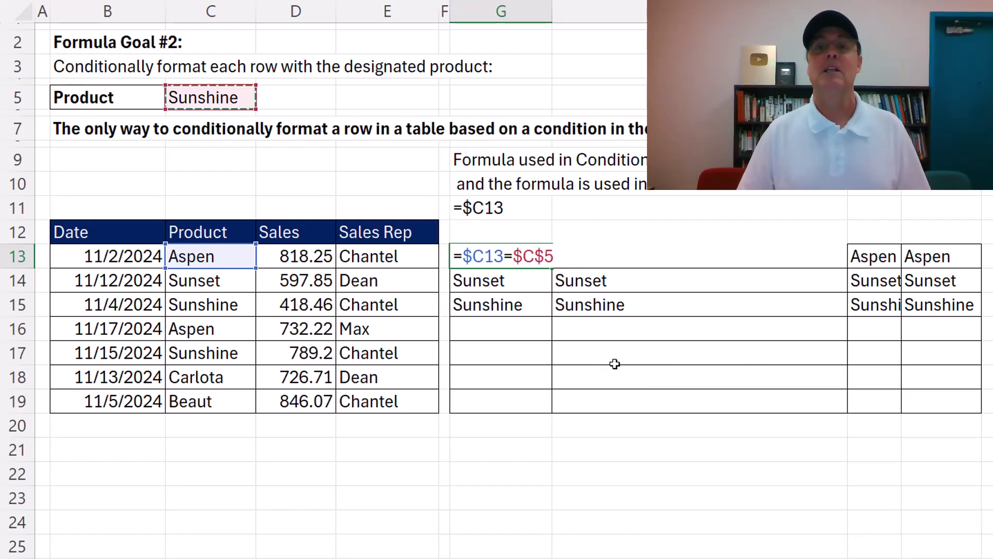
pyautogui.hotkey('ctrl', 'Return')
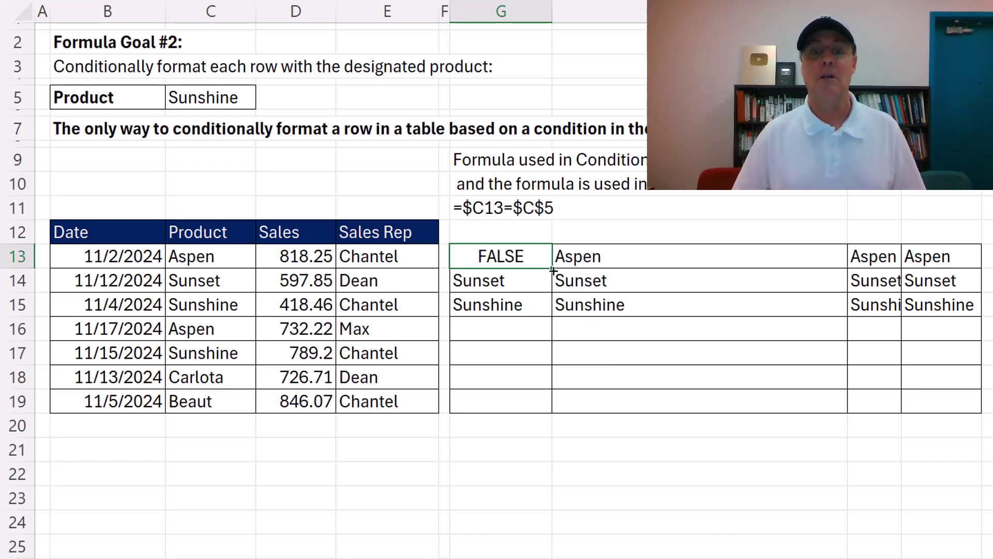
# Copy the G13 formula across and down through J19, and highlight the results in G15:J15 and G17:J17
pyautogui.moveTo(552, 268); pyautogui.dragTo(984, 414)
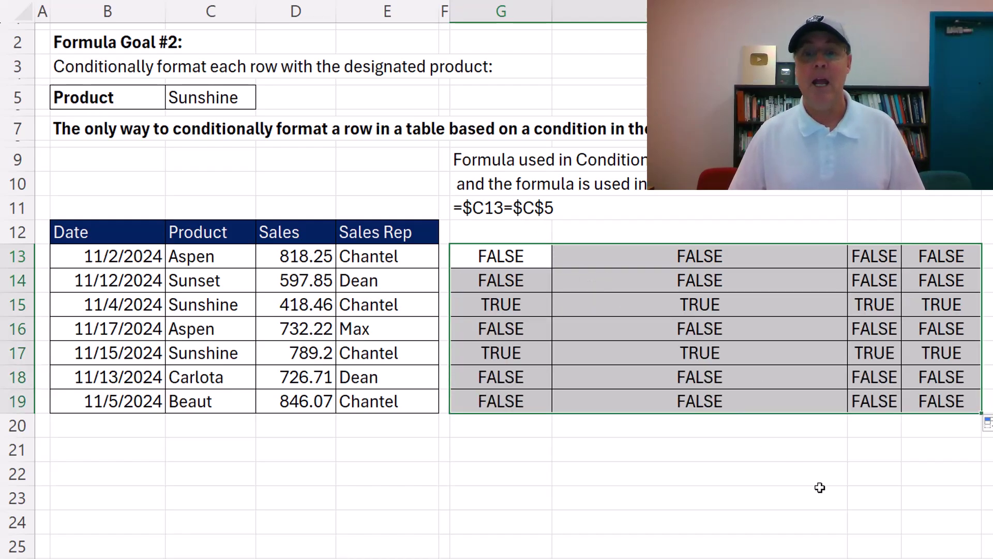
pyautogui.moveTo(550, 305); pyautogui.dragTo(929, 308)
pyautogui.moveTo(490, 352); pyautogui.dragTo(968, 354)
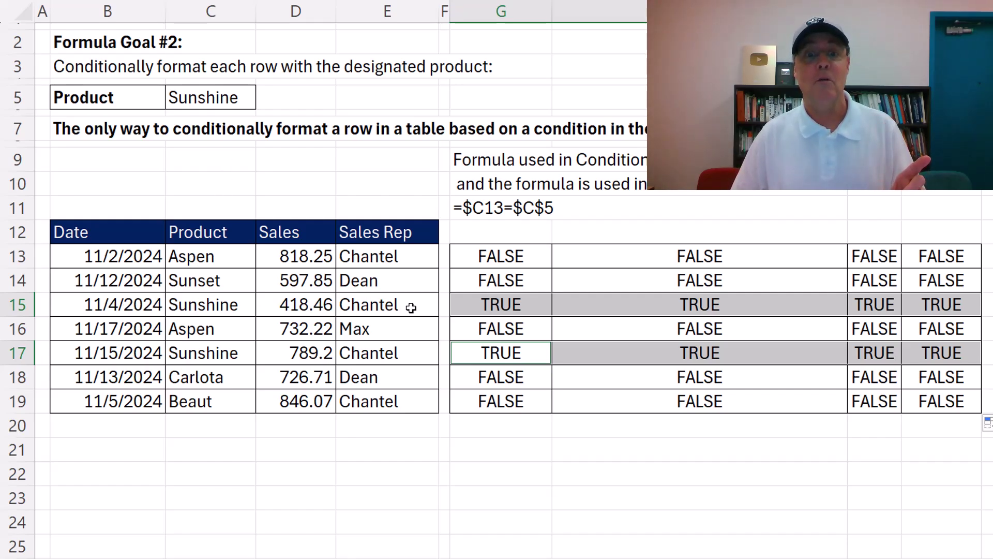
# Copy the text of the logical formula in G13 and leave the cell unchanged
pyautogui.click(515, 266)
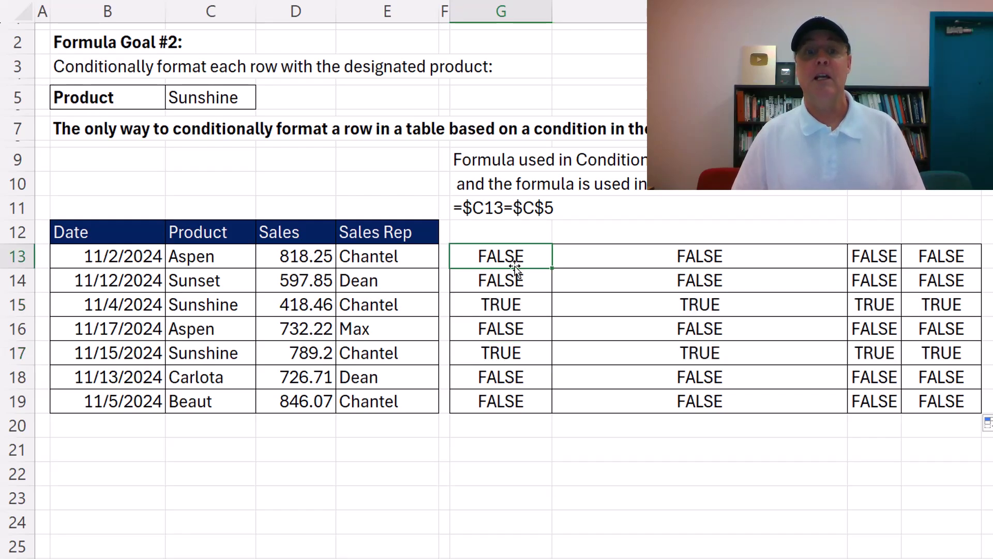
pyautogui.press('F2')
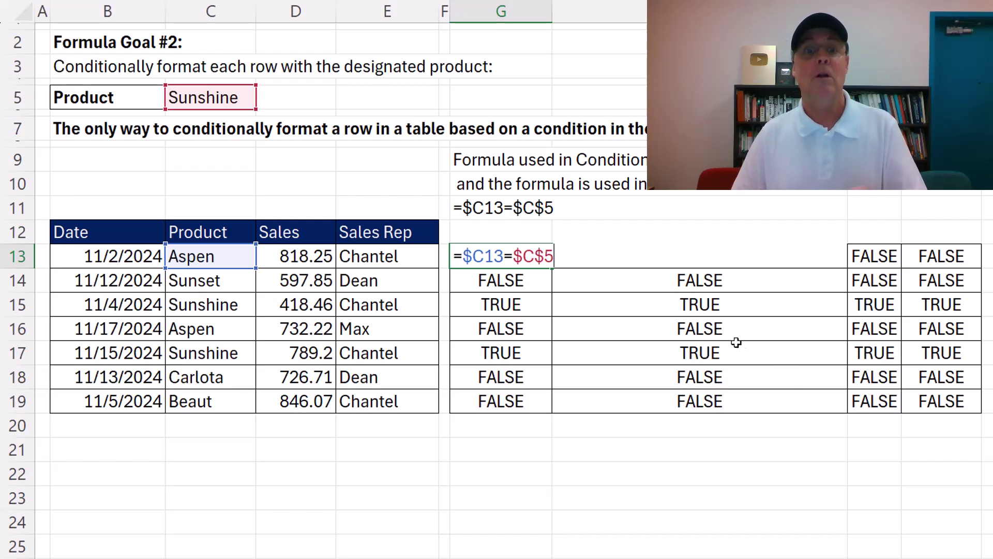
pyautogui.moveTo(554, 257); pyautogui.dragTo(426, 259)
pyautogui.hotkey('ctrl', 'c')
pyautogui.press('Escape')
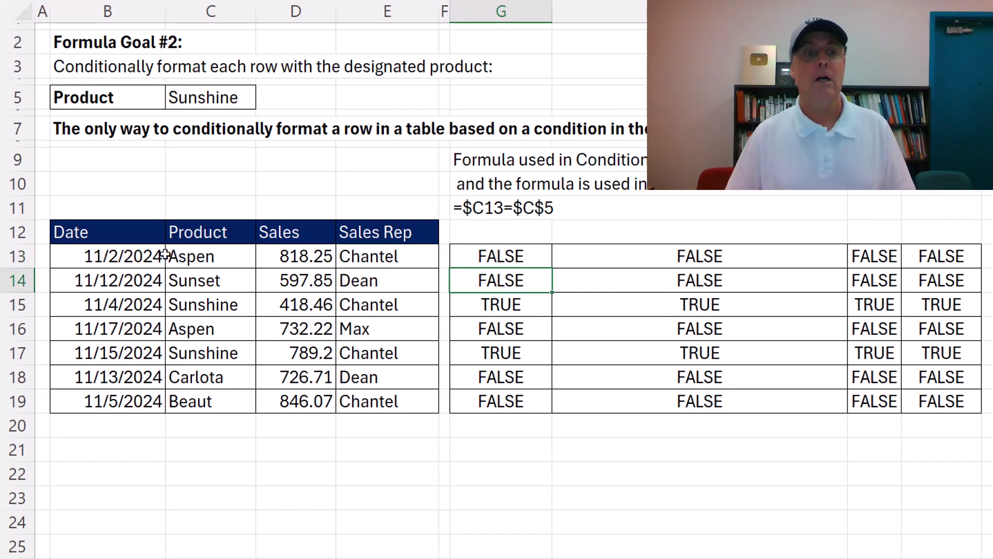
# Start a new conditional formatting rule for B13:E19 that uses a formula to determine which cells to format
pyautogui.click(138, 266)
pyautogui.moveTo(138, 267); pyautogui.dragTo(373, 393)
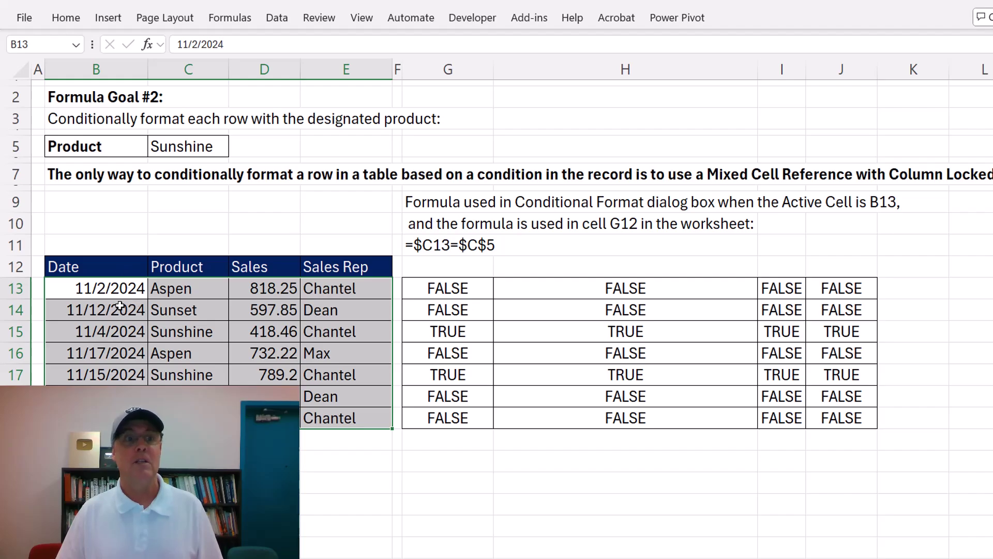
pyautogui.click(66, 17)
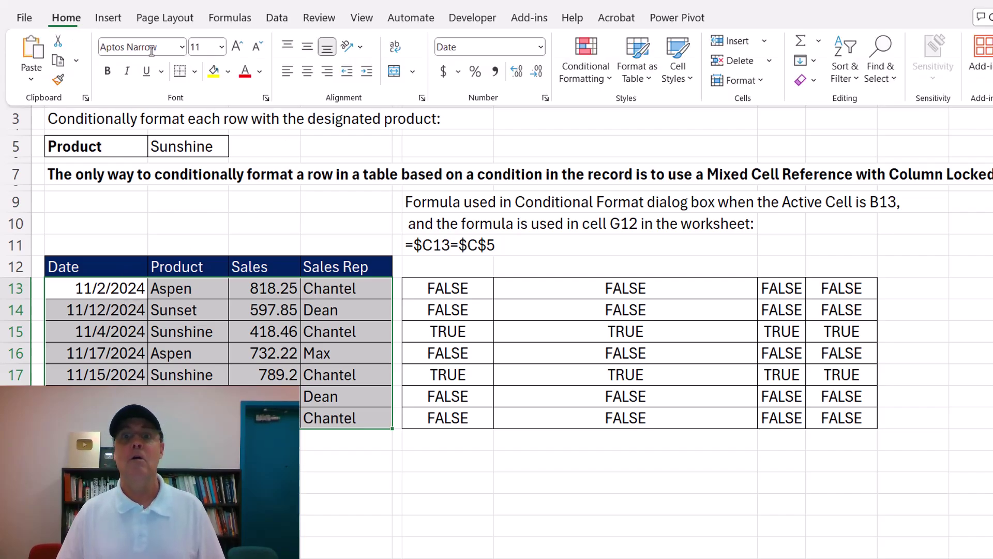
pyautogui.click(608, 80)
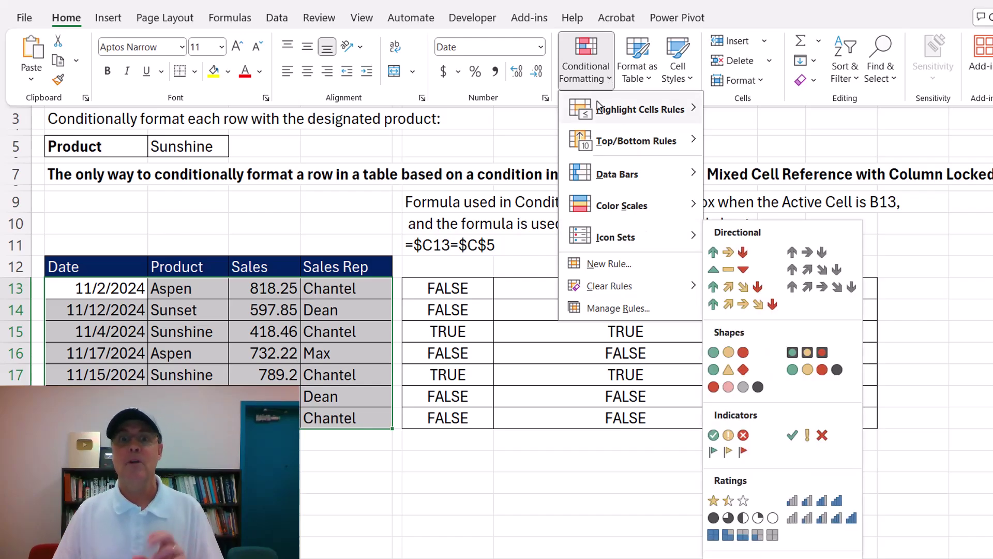
pyautogui.moveTo(656, 212)
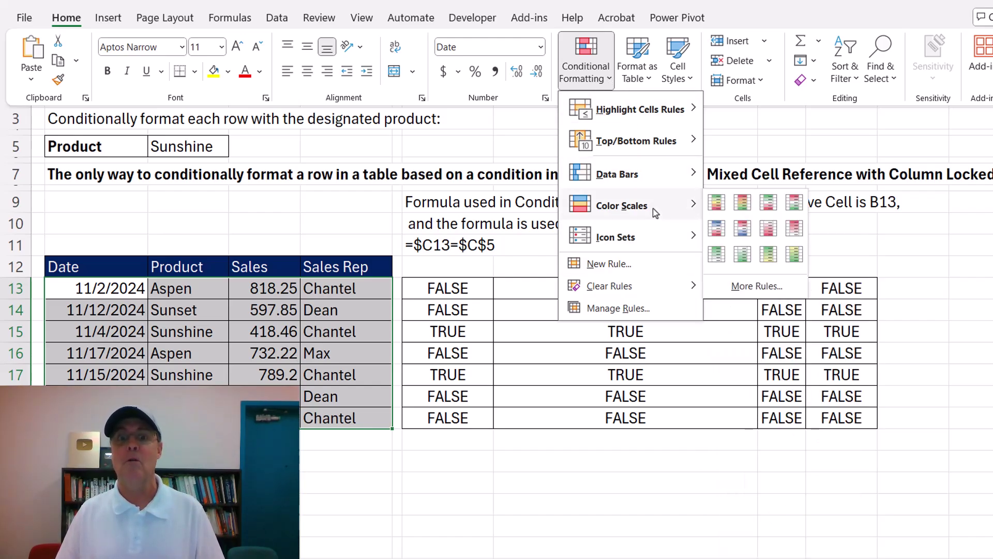
pyautogui.click(619, 265)
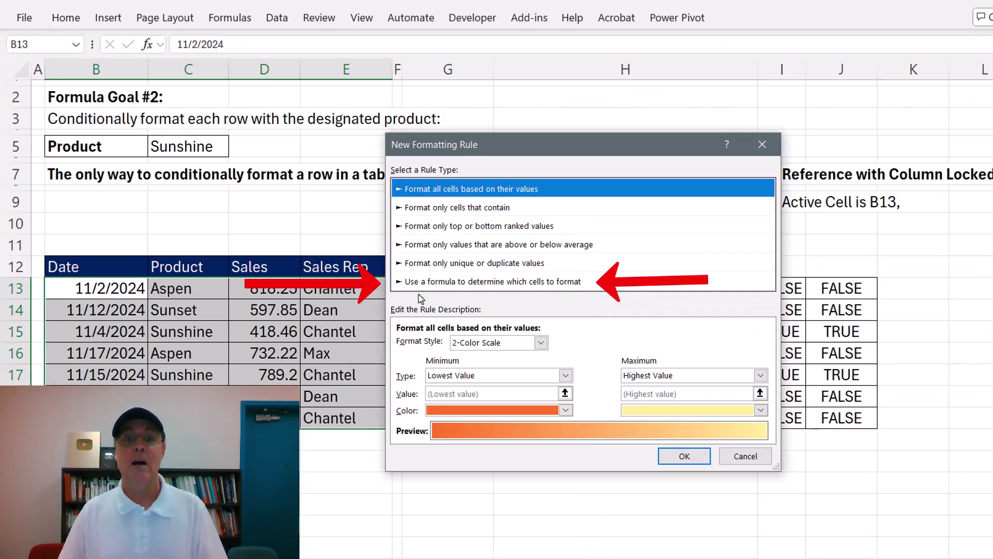
pyautogui.click(422, 282)
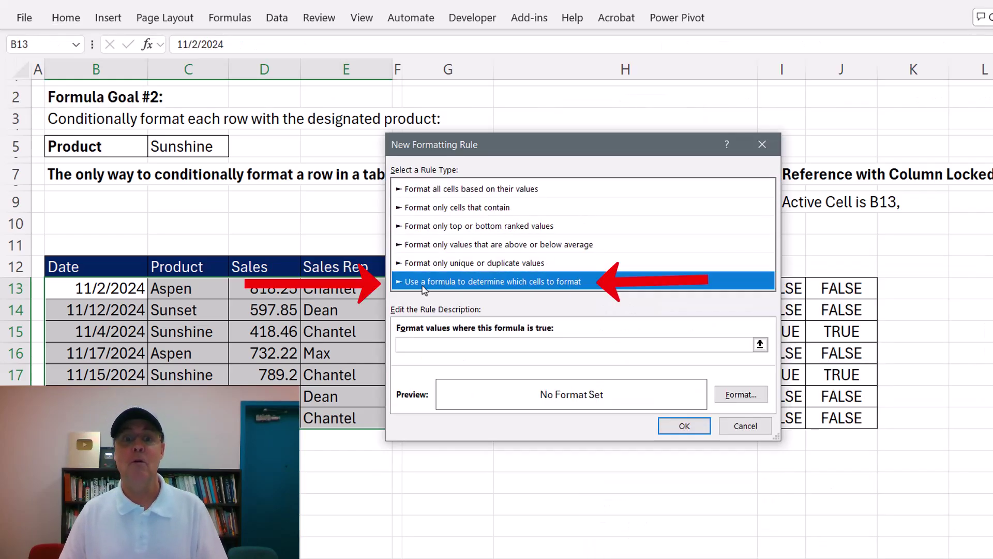
# Paste =$C13=$C$5 as the rule's formula, and move the rule dialog aside to compare it with the worksheet
pyautogui.click(419, 345)
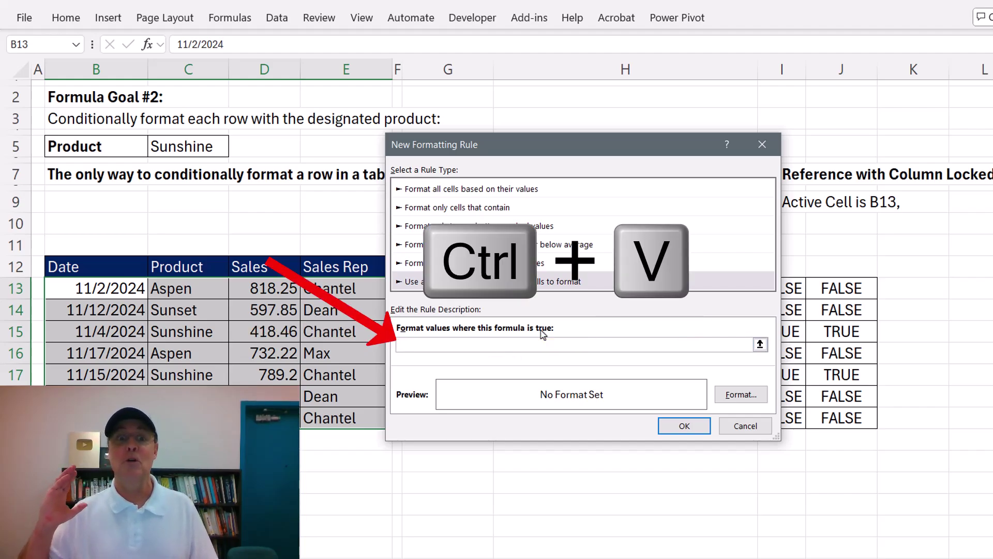
pyautogui.hotkey('ctrl', 'v')
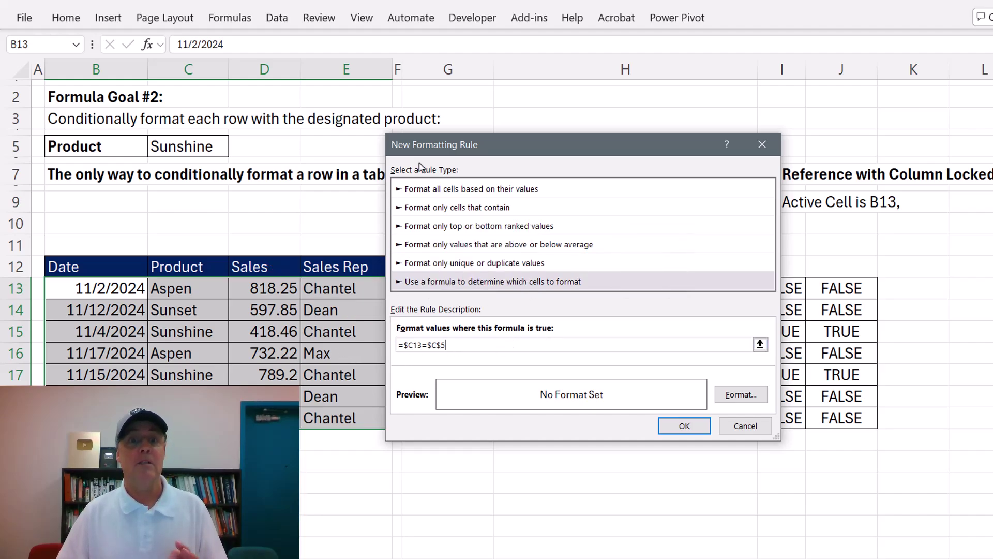
pyautogui.moveTo(446, 150); pyautogui.dragTo(591, 210)
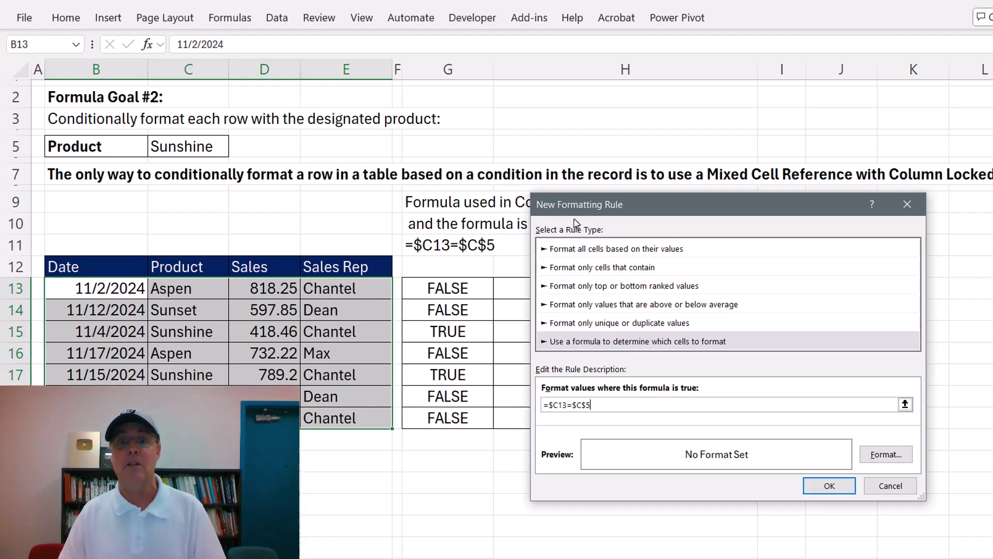
pyautogui.moveTo(598, 215); pyautogui.dragTo(337, 171)
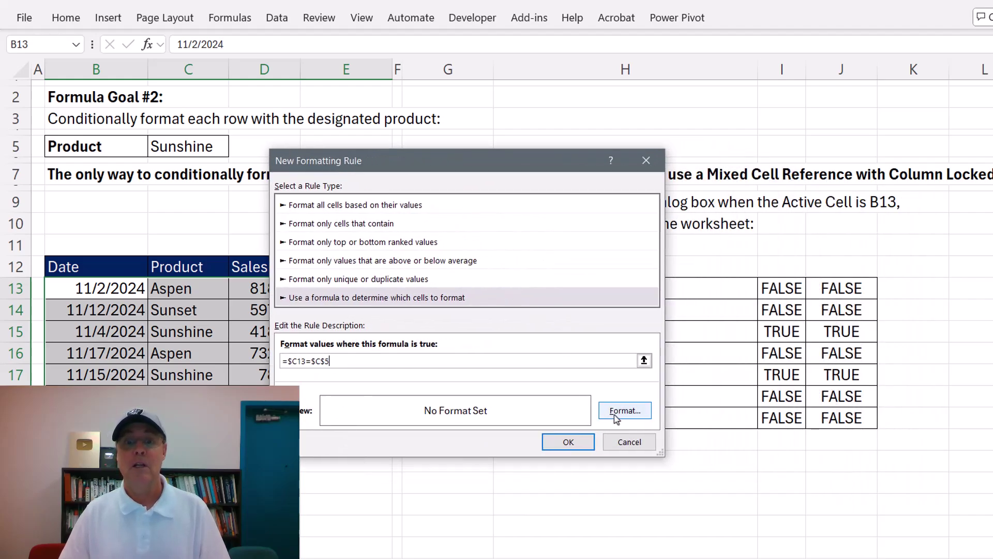
# Give the rule a yellow background fill, look through the border, font and number format options, and apply the rule
pyautogui.click(643, 408)
pyautogui.moveTo(723, 173); pyautogui.dragTo(498, 125)
pyautogui.click(524, 140)
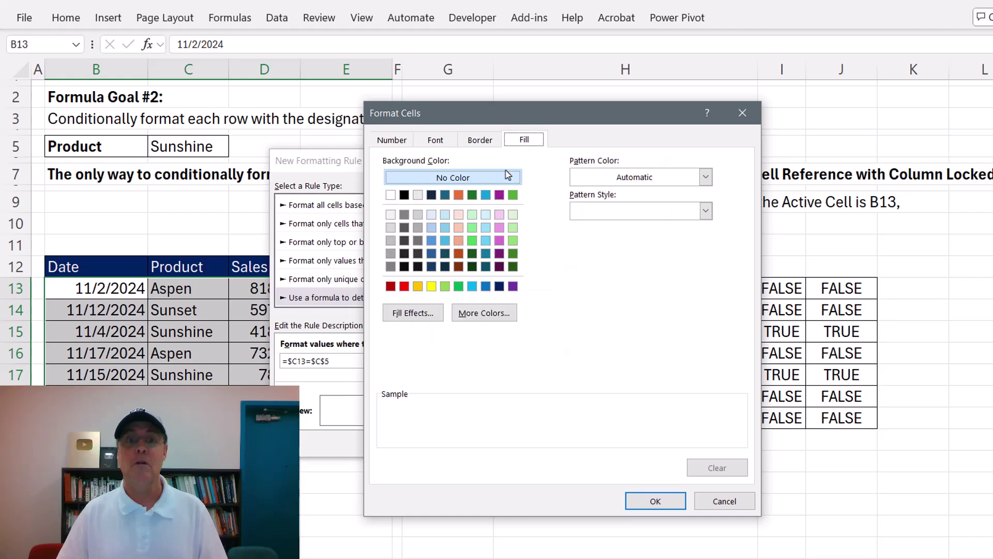
pyautogui.click(431, 287)
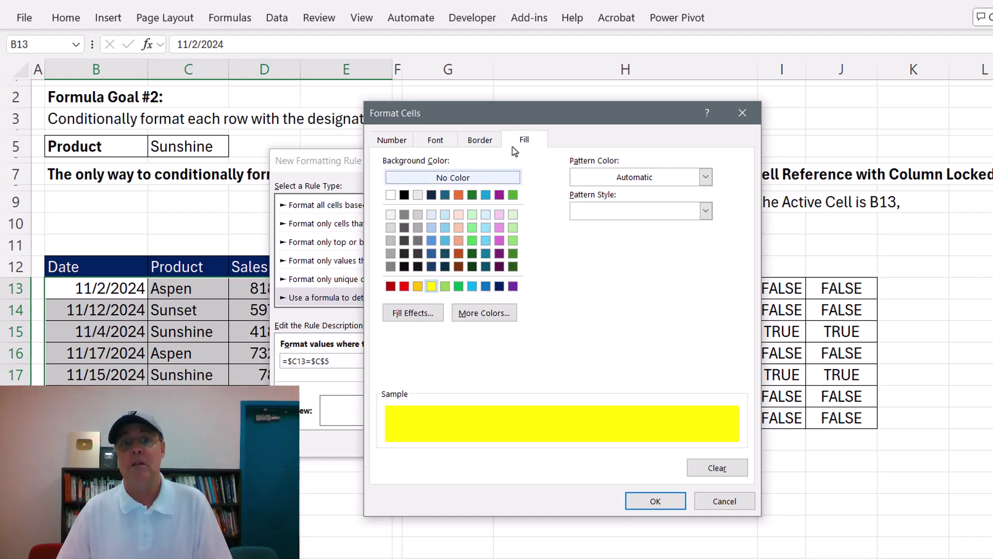
pyautogui.click(479, 141)
pyautogui.click(434, 141)
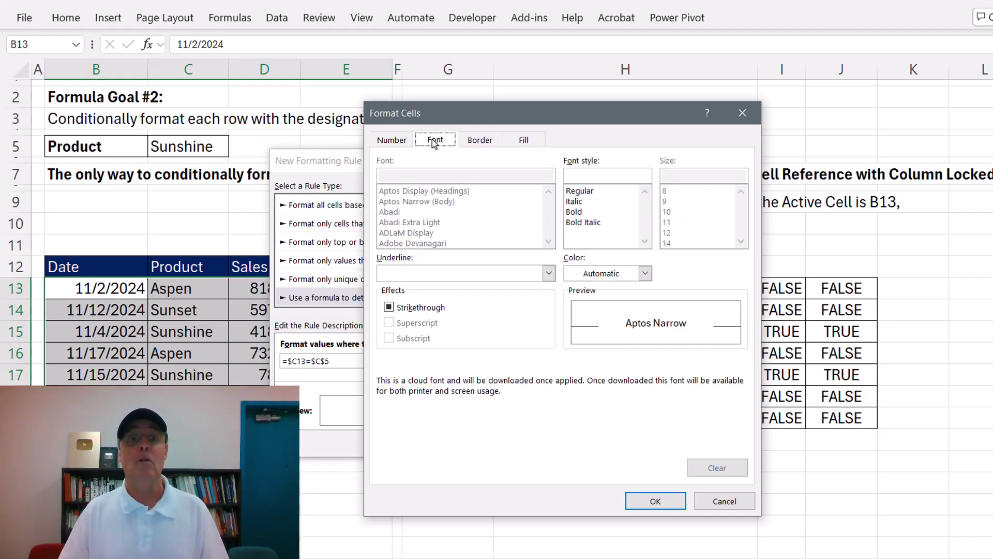
pyautogui.click(385, 142)
pyautogui.click(655, 501)
pyautogui.click(568, 442)
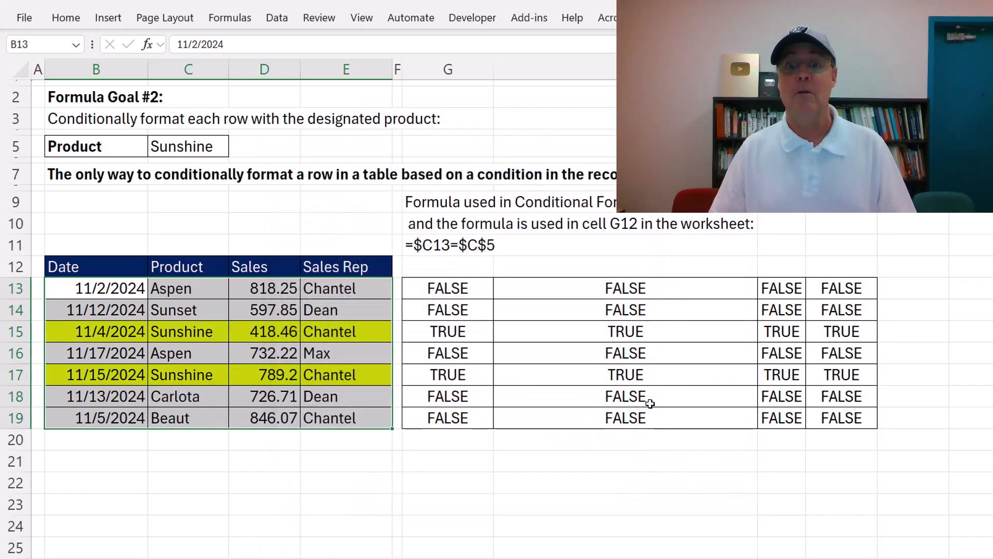
# Change the designated product in C5 to Aspen to test the conditional formatting
pyautogui.click(224, 147)
pyautogui.click(236, 149)
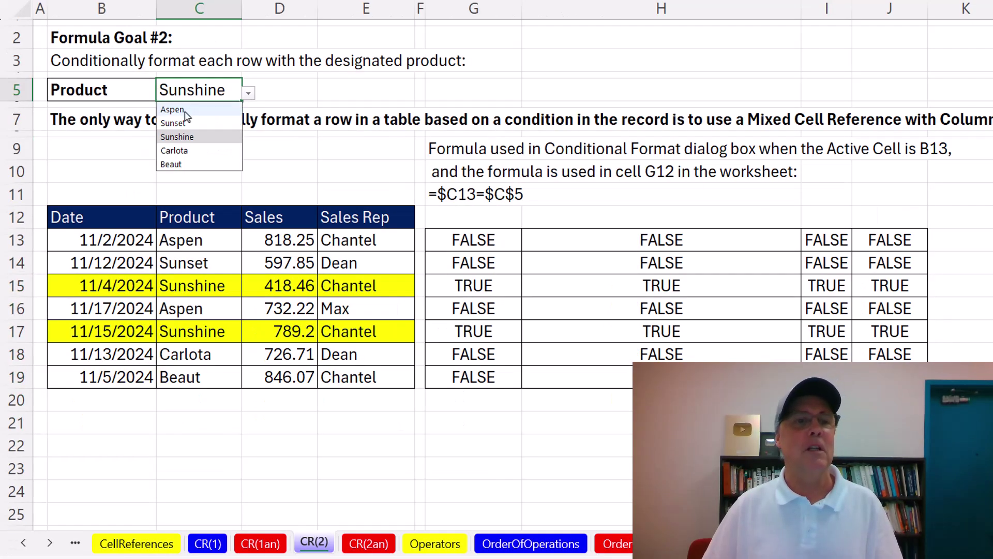
pyautogui.click(178, 109)
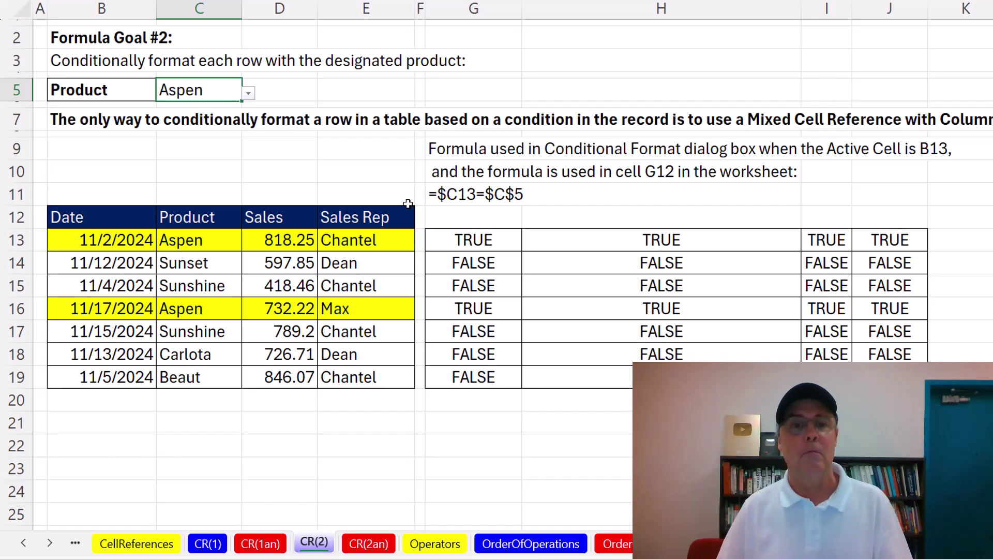
# Review the absolute and relative reference example on the CR(1) worksheet and return to CR(2)
pyautogui.click(208, 548)
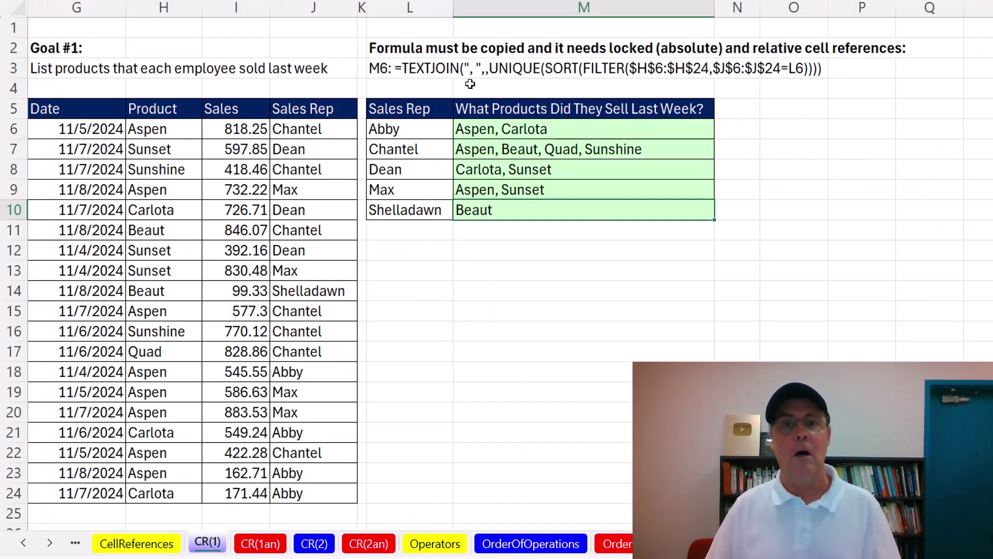
pyautogui.click(321, 550)
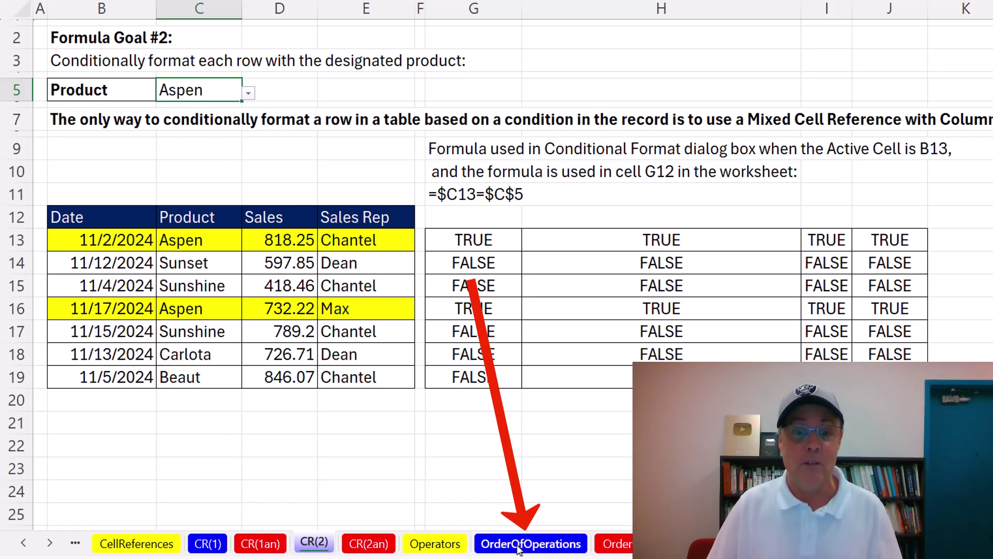
# On the OrderOfOperations worksheet, calculate Example 1's hours worked in G5 with =(F5-E5)*24, and select the result
pyautogui.click(533, 550)
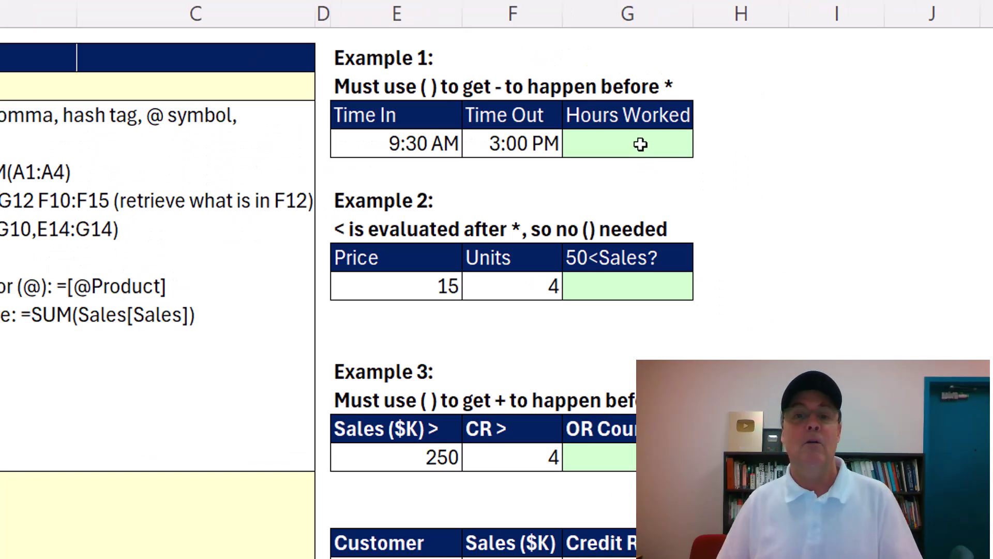
pyautogui.click(742, 105)
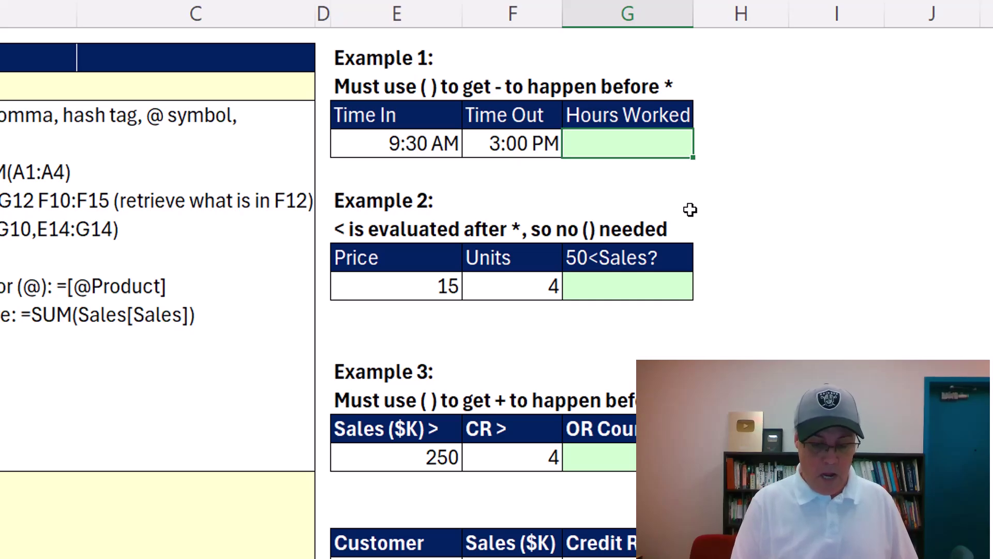
pyautogui.write('=')
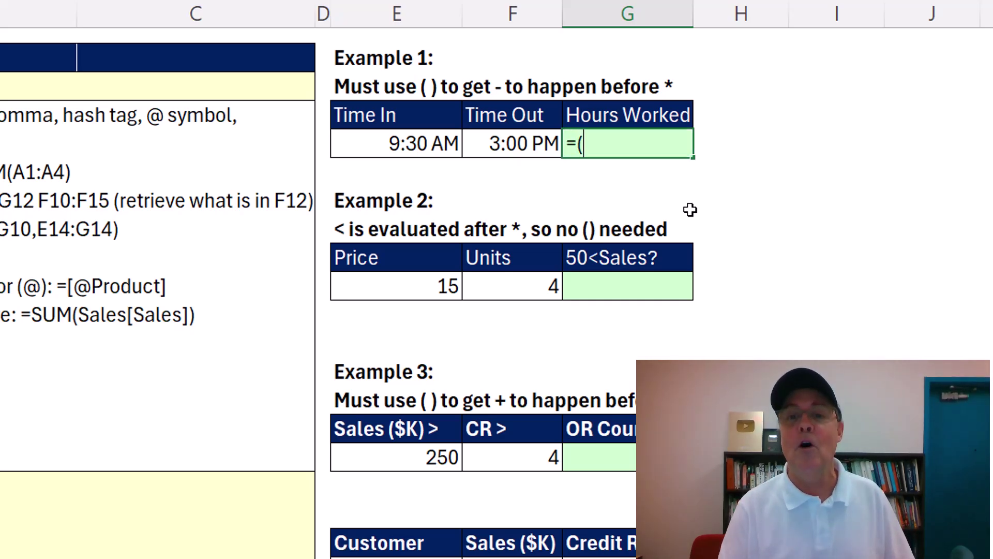
pyautogui.write('(')
pyautogui.click(528, 145)
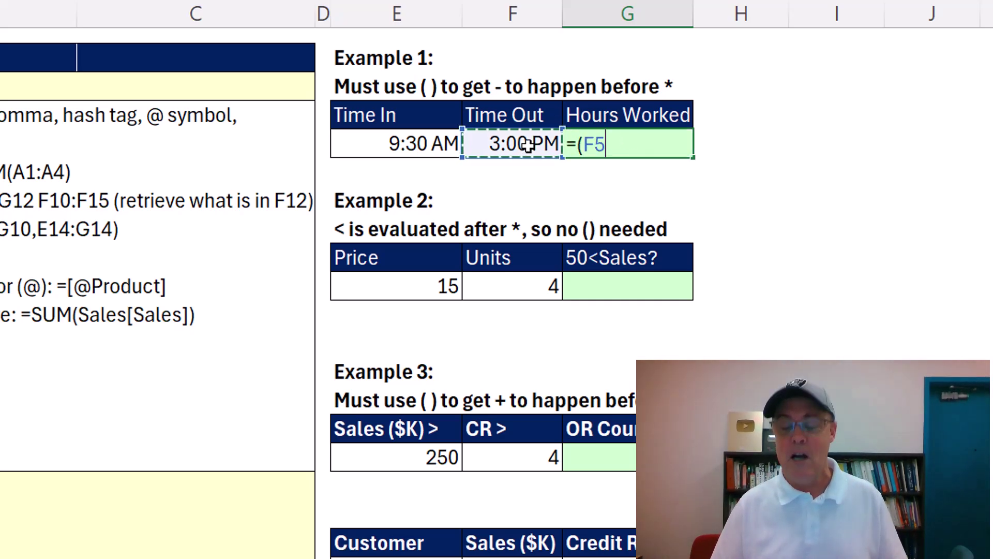
pyautogui.write('-')
pyautogui.click(440, 143)
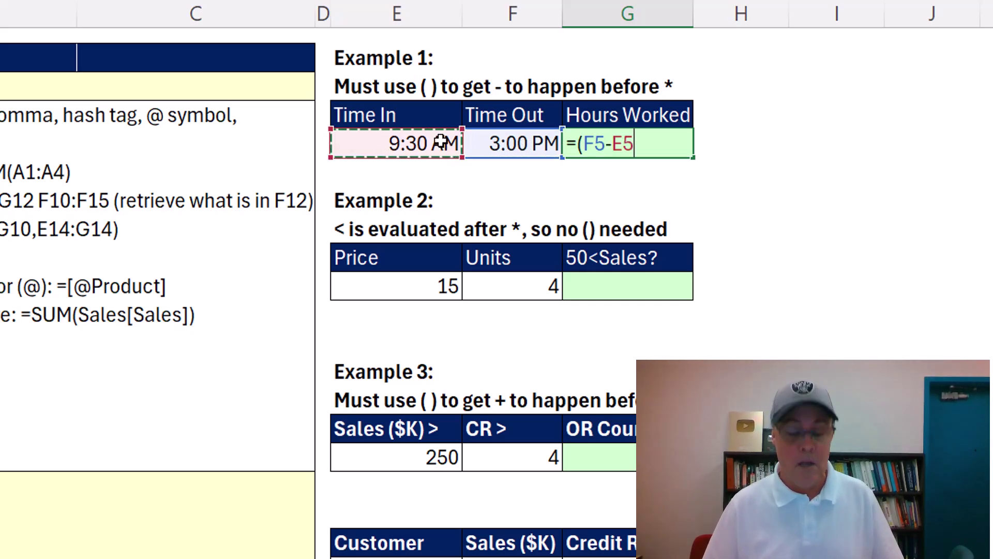
pyautogui.write(')*24')
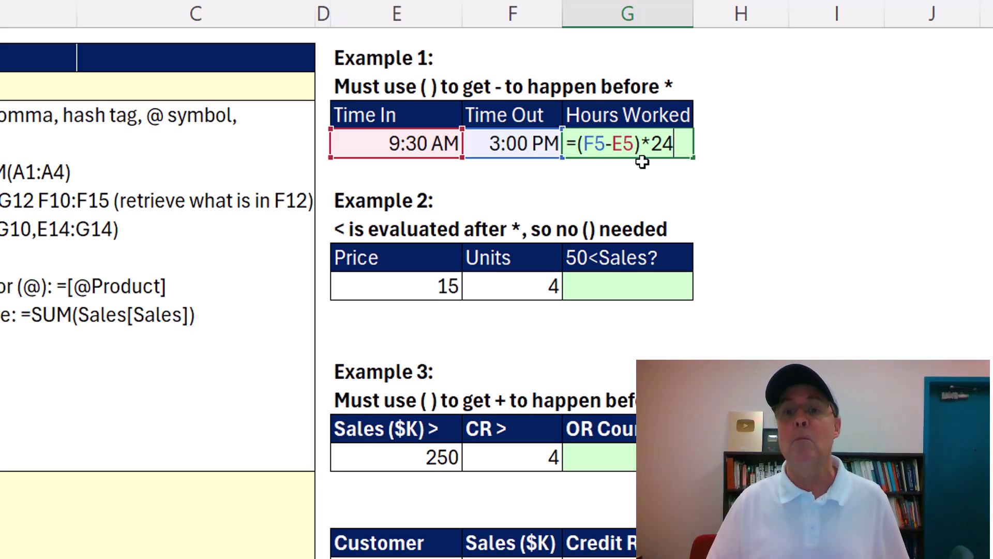
pyautogui.press('Return')
pyautogui.click(668, 142)
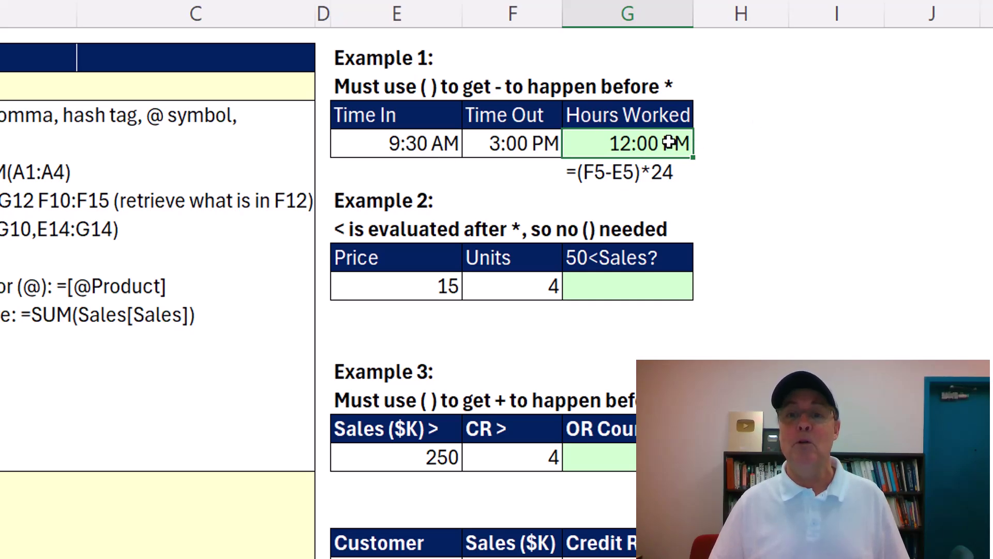
# Apply the General number format to the hours worked result in G5
pyautogui.hotkey('ctrl', 'shift', '`')
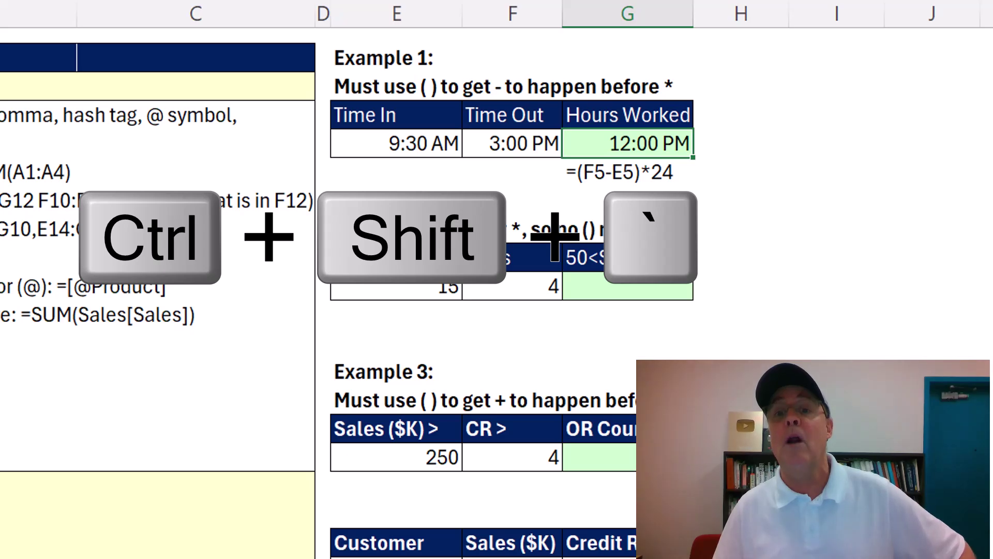
pyautogui.hotkey('ctrl', 'shift', '`')
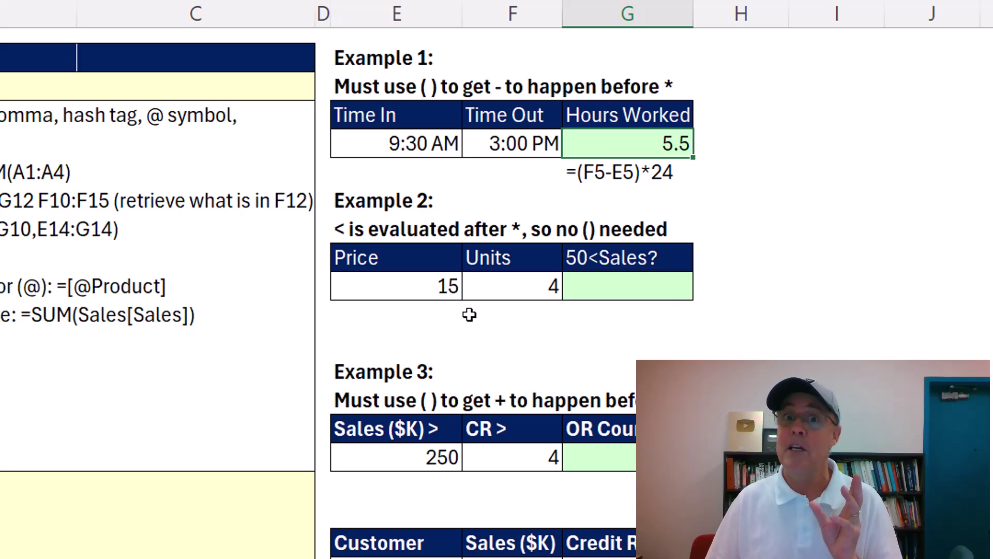
# In Example 2's 50<Sales? cell G10, enter the formula =50<E10*F10 and keep the cell selected
pyautogui.click(593, 290)
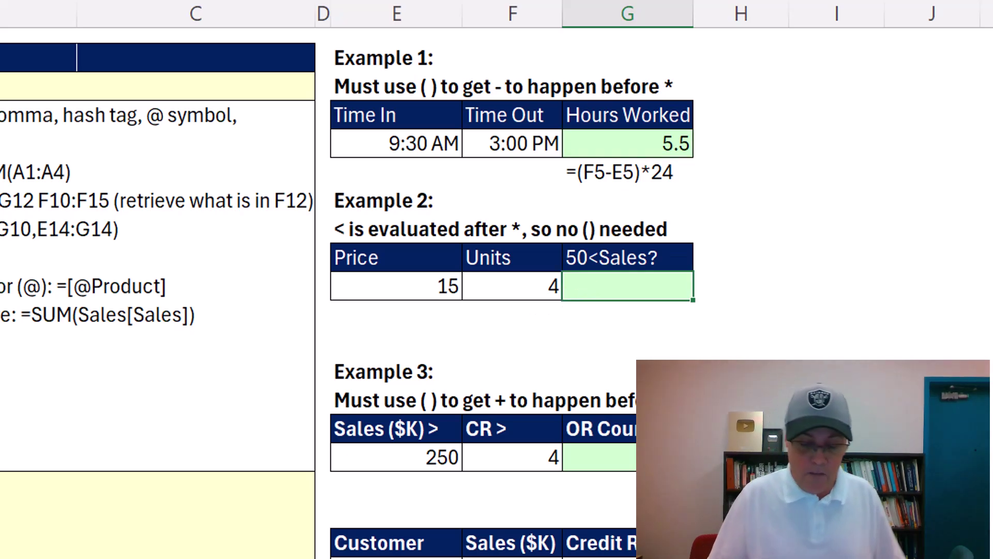
pyautogui.write('=50<')
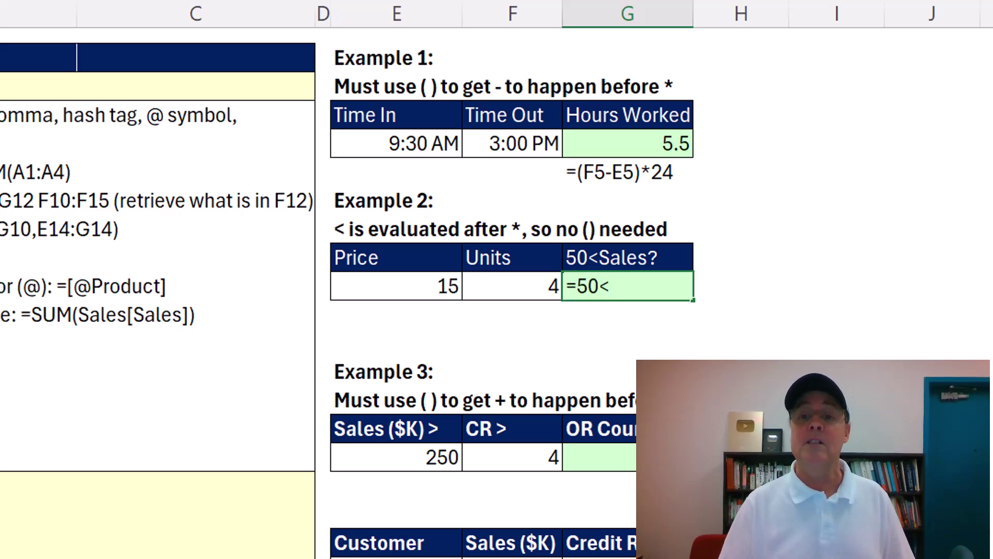
pyautogui.click(386, 286)
pyautogui.write('*')
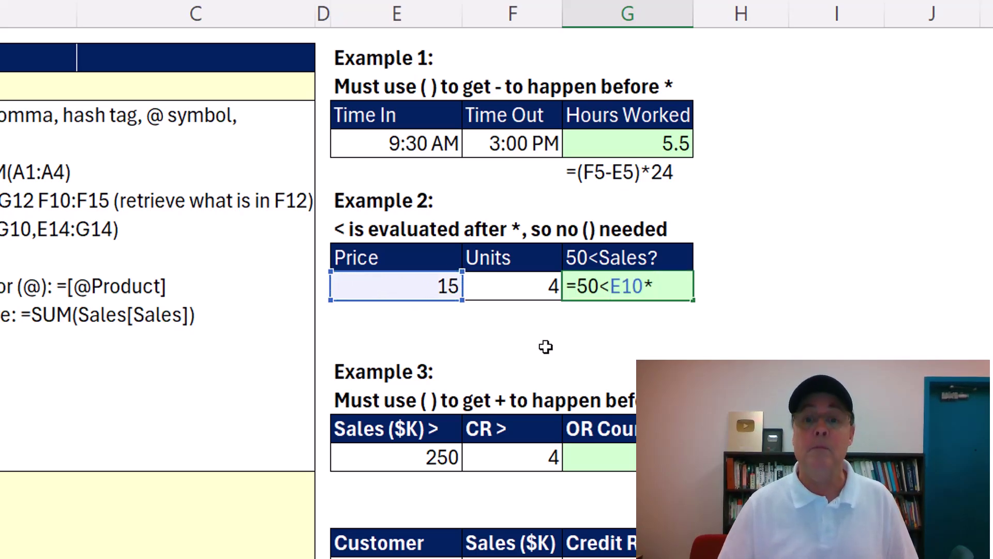
pyautogui.click(520, 289)
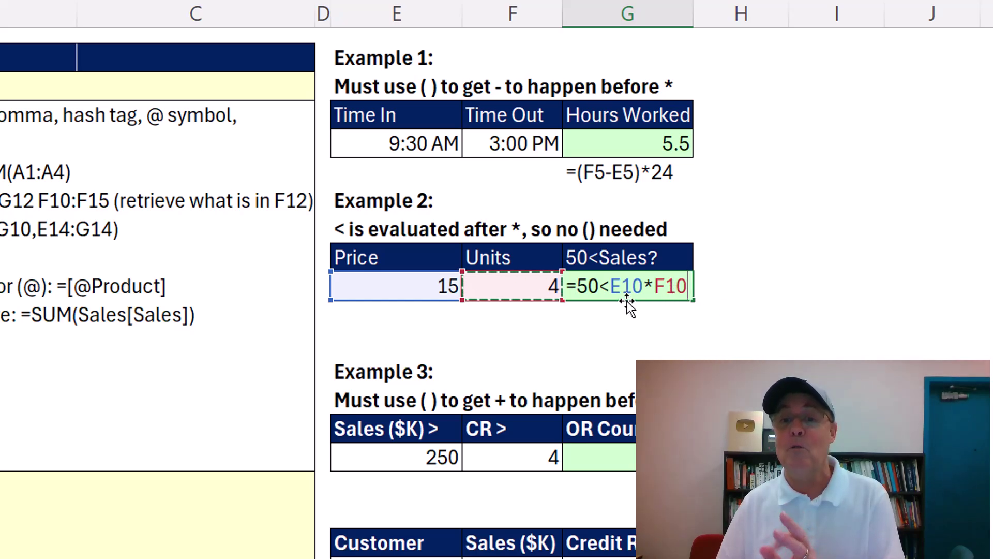
pyautogui.hotkey('ctrl', 'Return')
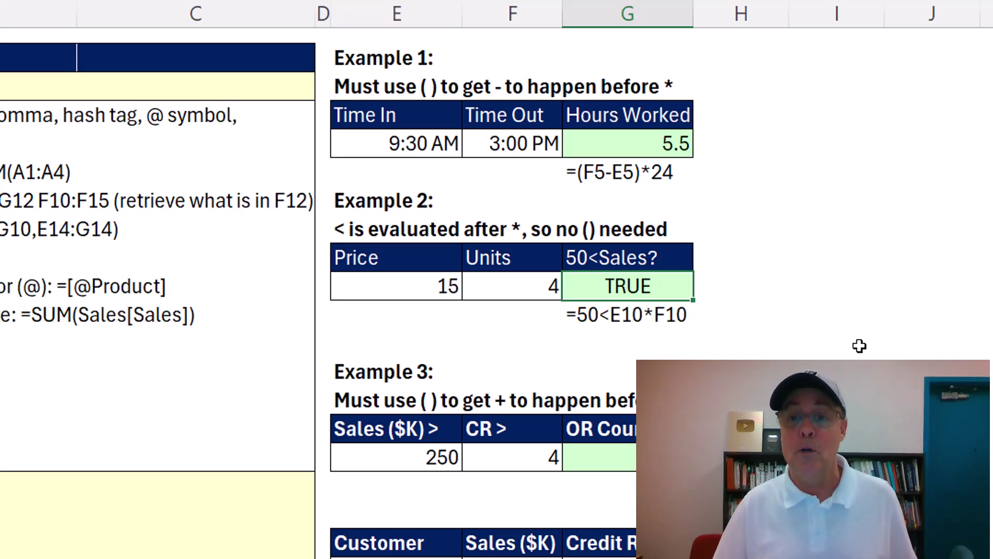
# Review the formula in G10, and step through its calculation order with Evaluate Formula until the final result
pyautogui.press('F2')
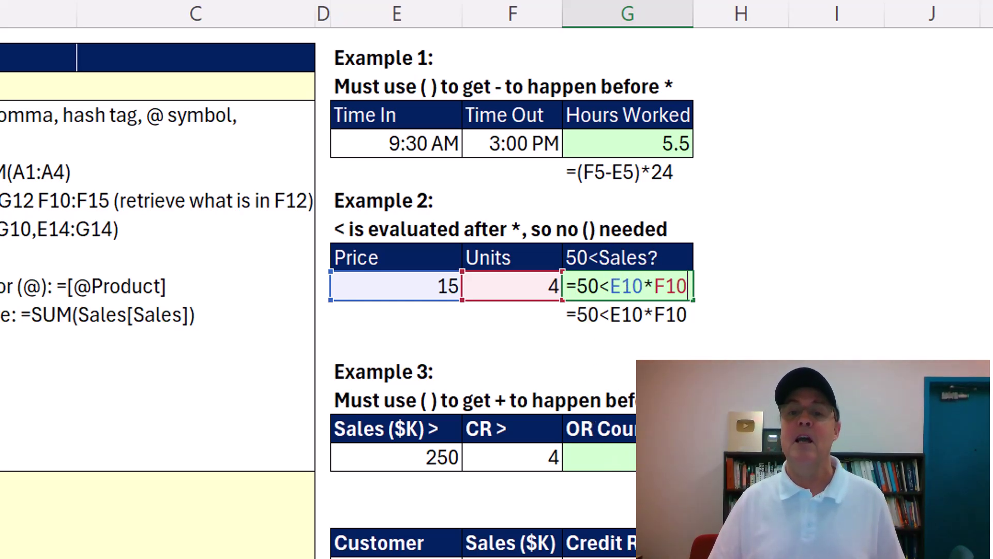
pyautogui.hotkey('ctrl', 'Return')
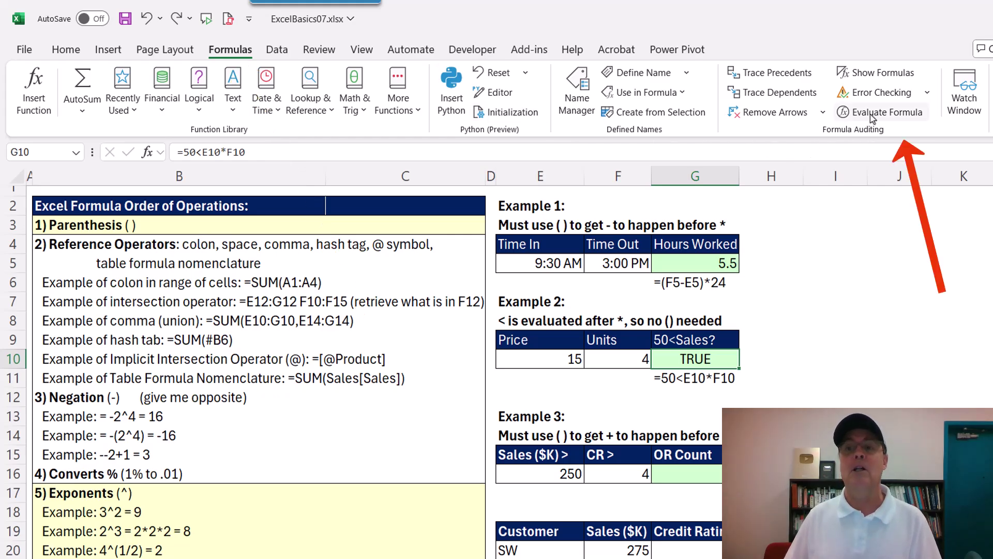
pyautogui.click(871, 115)
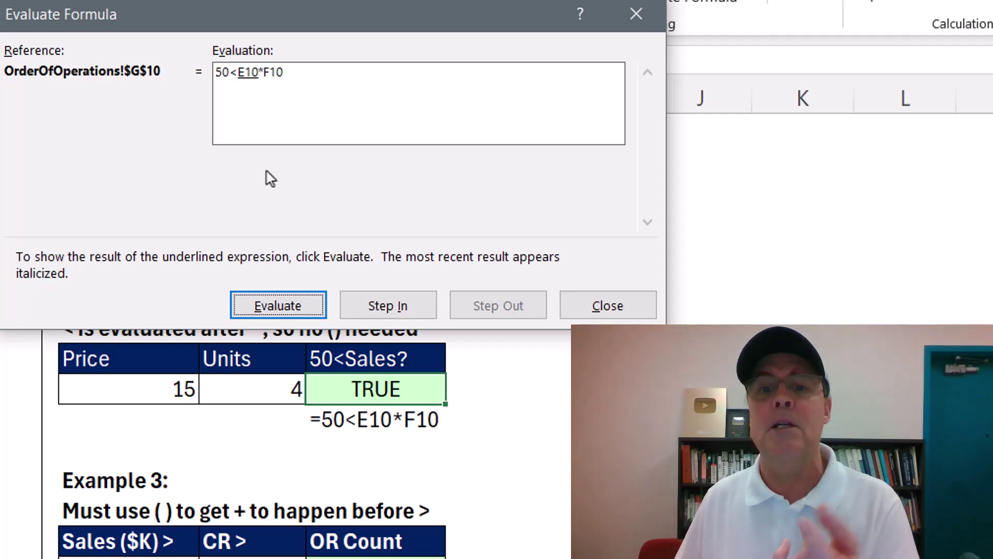
pyautogui.click(277, 308)
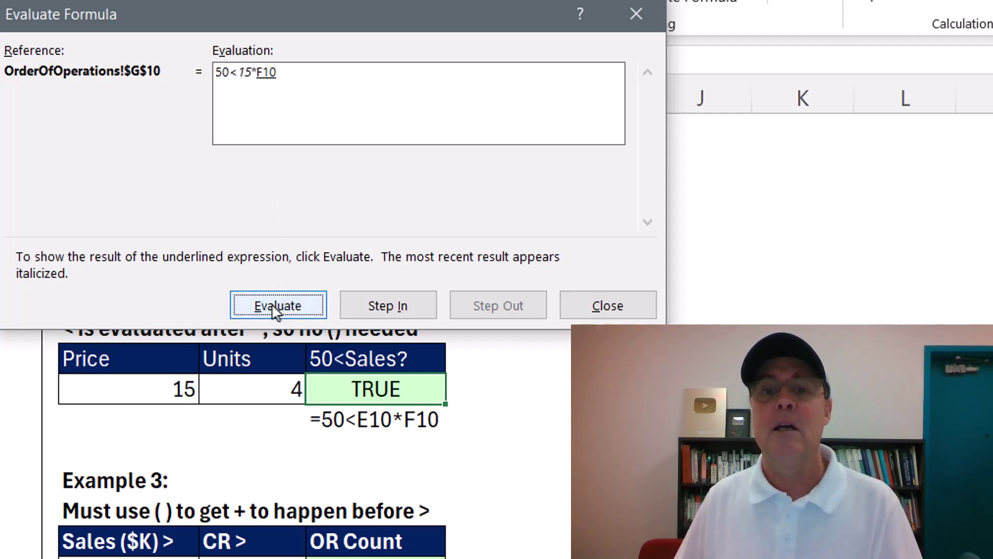
pyautogui.click(273, 306)
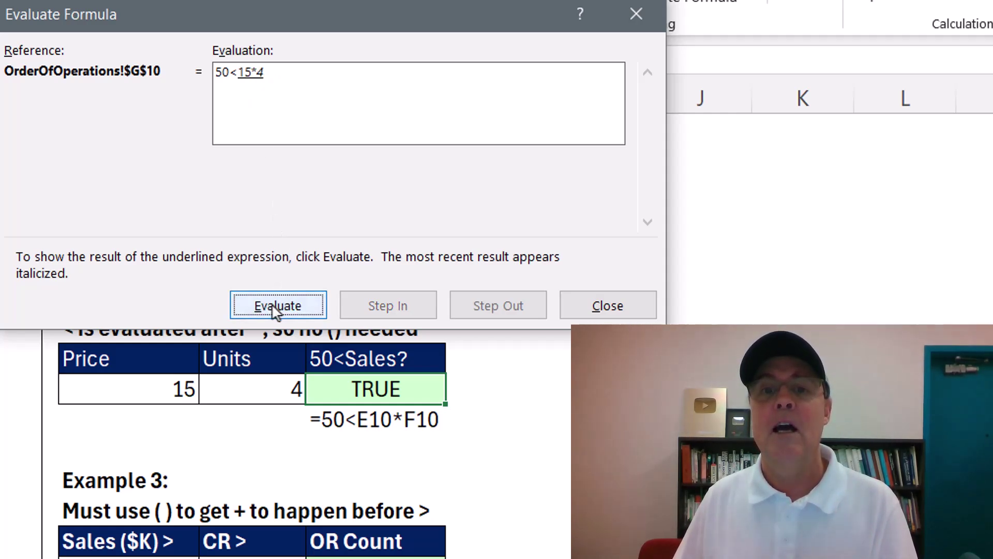
pyautogui.click(277, 307)
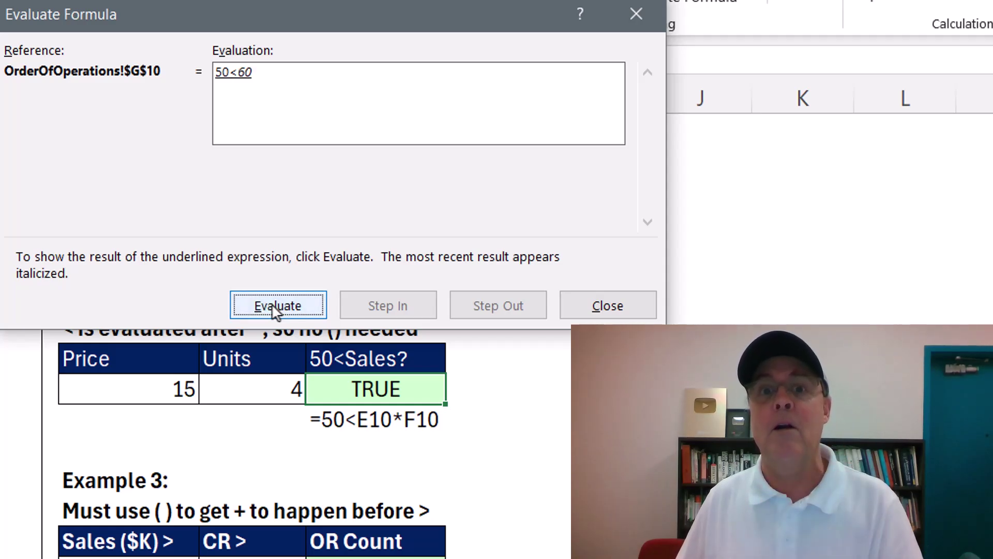
pyautogui.click(277, 308)
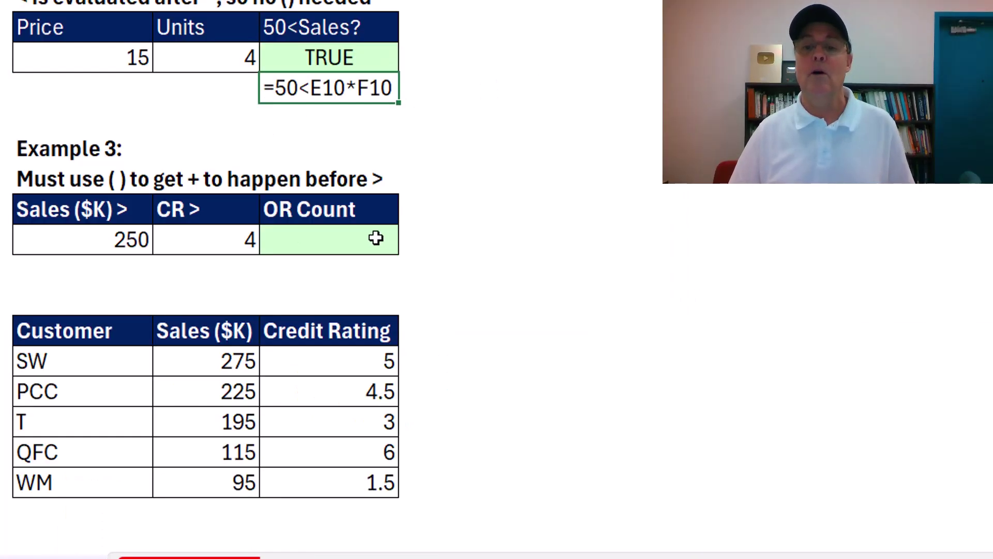
# For Example 3, enter the array test =(F20:F24>E16) in I16 to compare each customer's sales with the sales hurdle
pyautogui.click(376, 238)
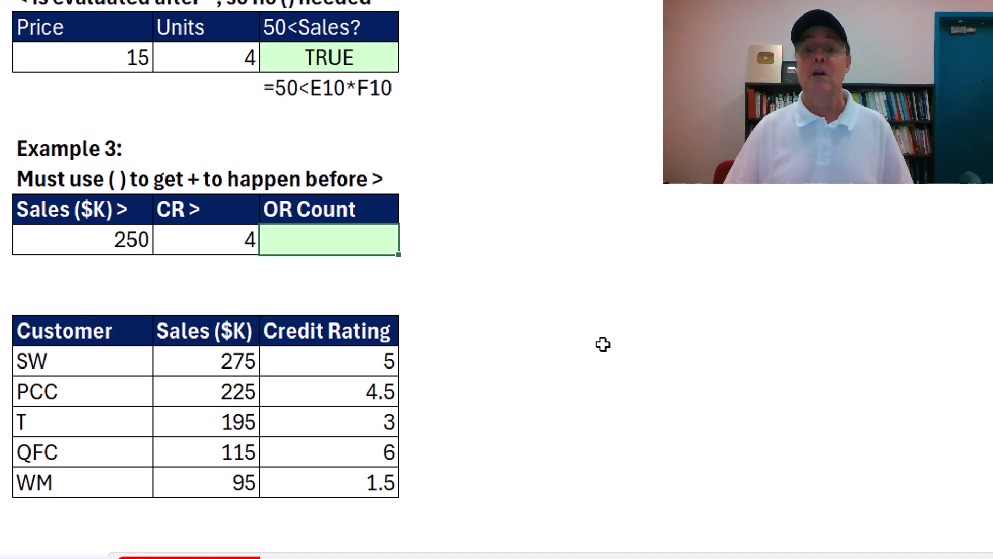
pyautogui.click(519, 232)
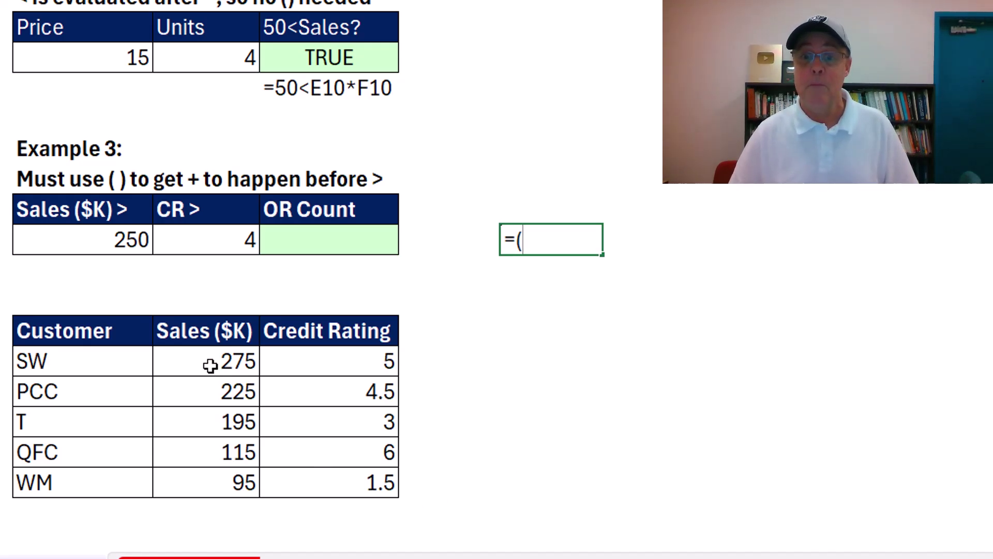
pyautogui.click(208, 363)
pyautogui.moveTo(208, 363); pyautogui.dragTo(210, 484)
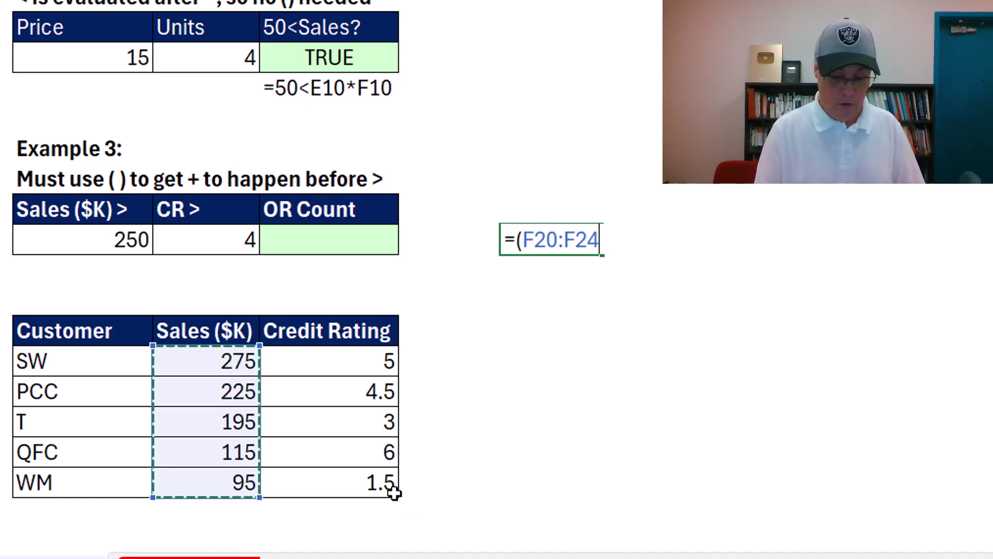
pyautogui.write('>')
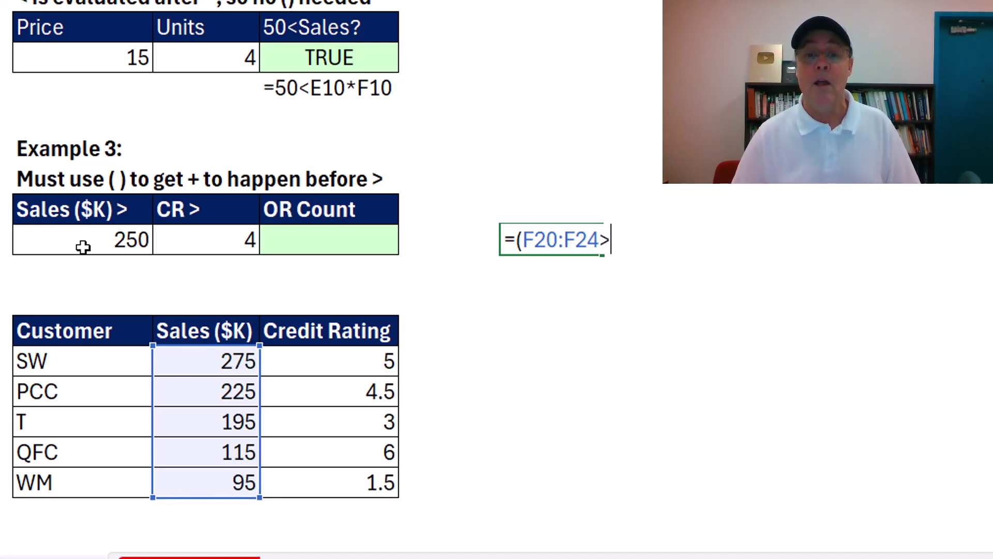
pyautogui.click(83, 247)
pyautogui.write(')')
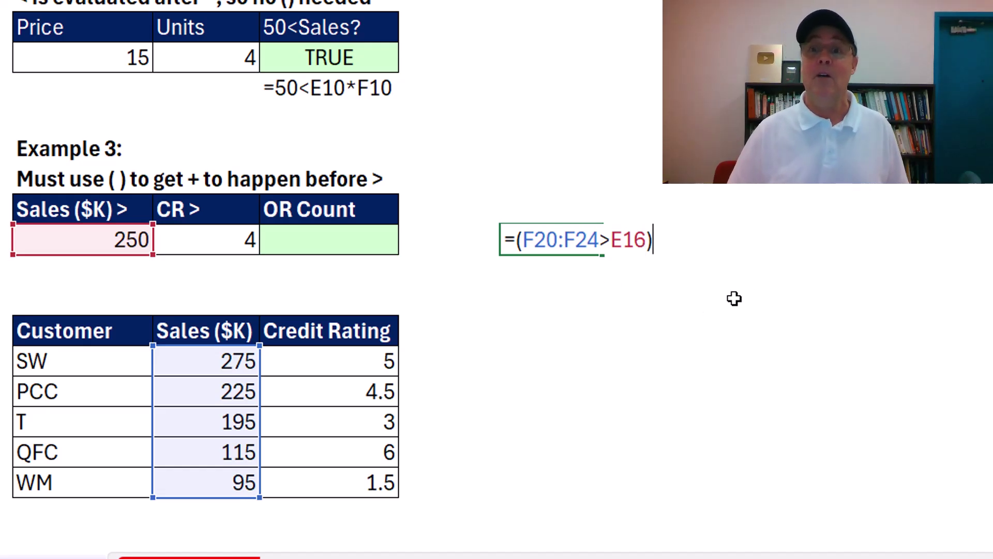
pyautogui.press('Return')
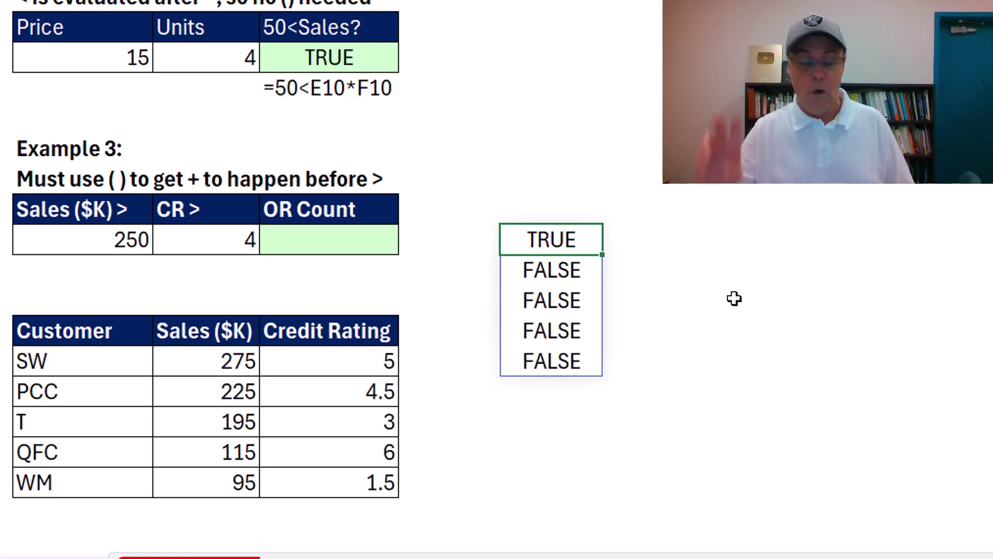
# Extend the formula in I16 with the credit rating test so it reads =(F20:F24>E16)+(G20:G24>F16)
pyautogui.press('F2')
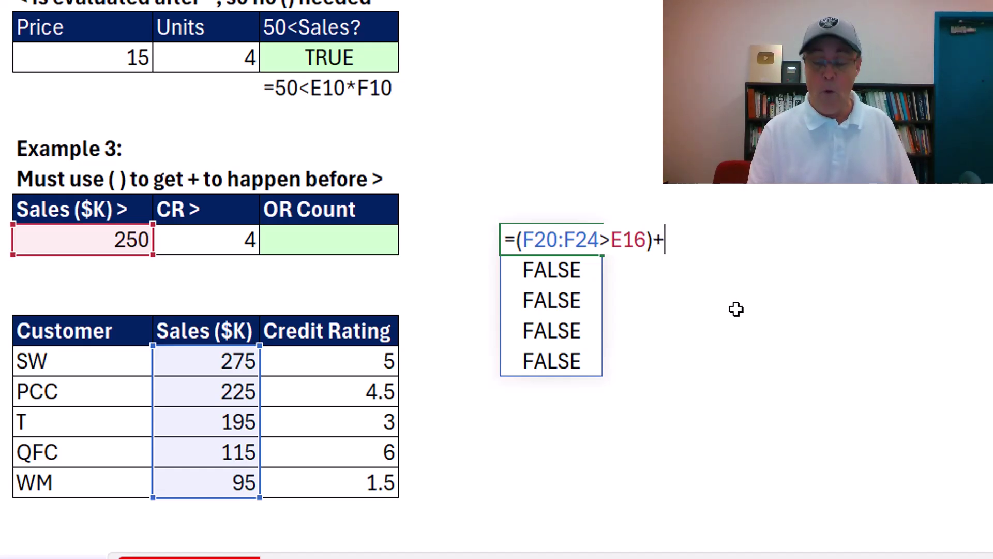
pyautogui.moveTo(340, 359); pyautogui.dragTo(338, 473)
pyautogui.write('>')
pyautogui.click(224, 246)
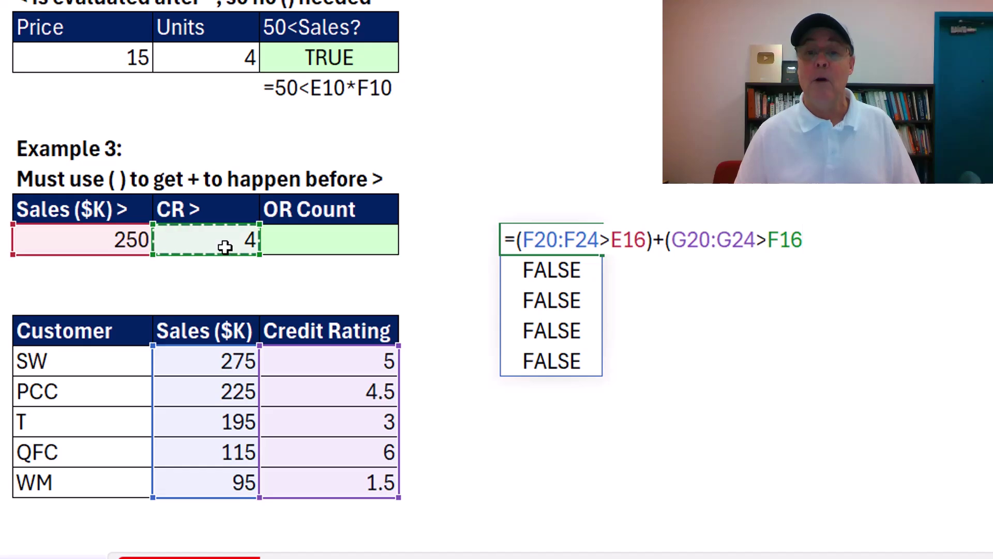
pyautogui.write(')')
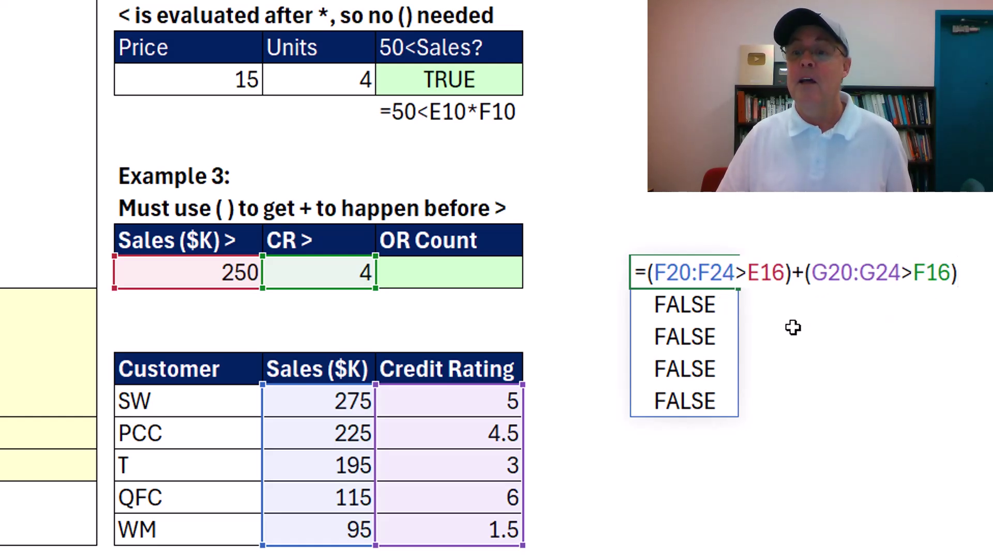
pyautogui.hotkey('ctrl', 'Return')
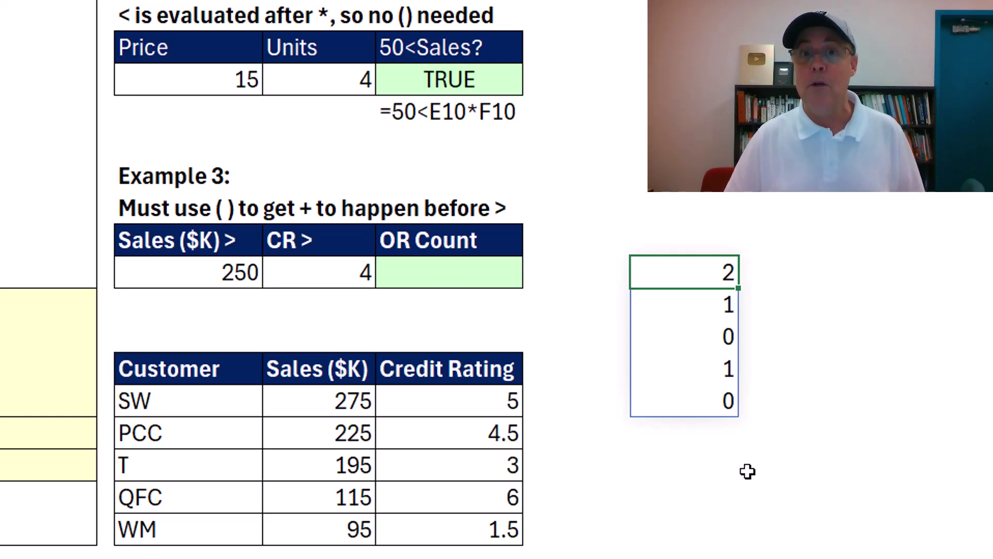
# Wrap the I16 tests in an IF function returning 1 when true and omitting the false value: =IF((F20:F24>E16)+(G20:G24>F16),1)
pyautogui.press('F2')
pyautogui.press('Home')
pyautogui.press('Right')
pyautogui.write('IF')
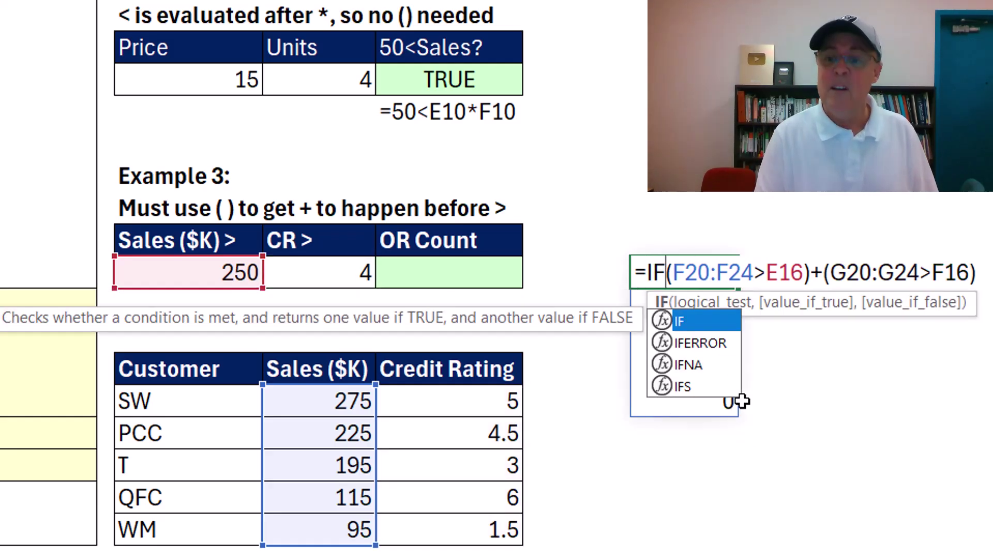
pyautogui.write('(')
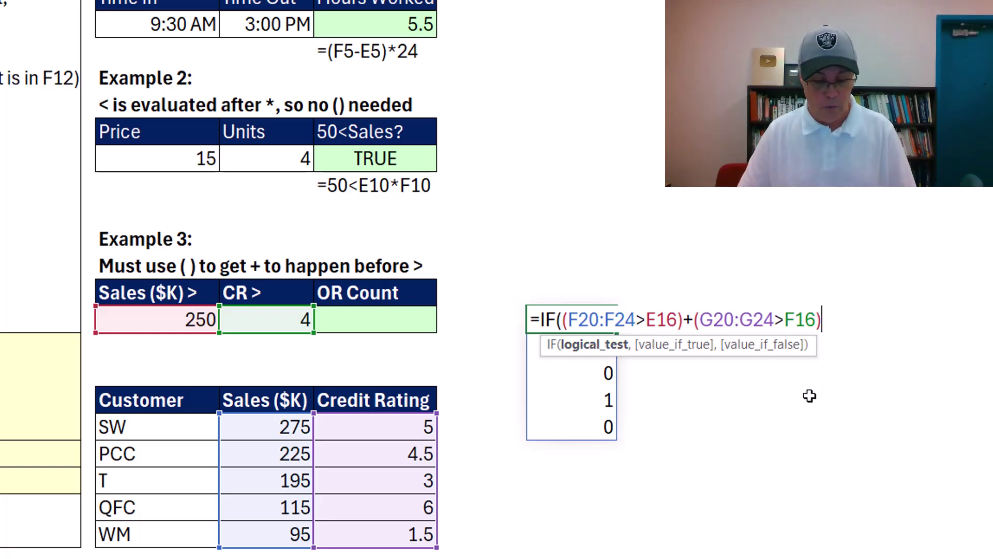
pyautogui.write(',')
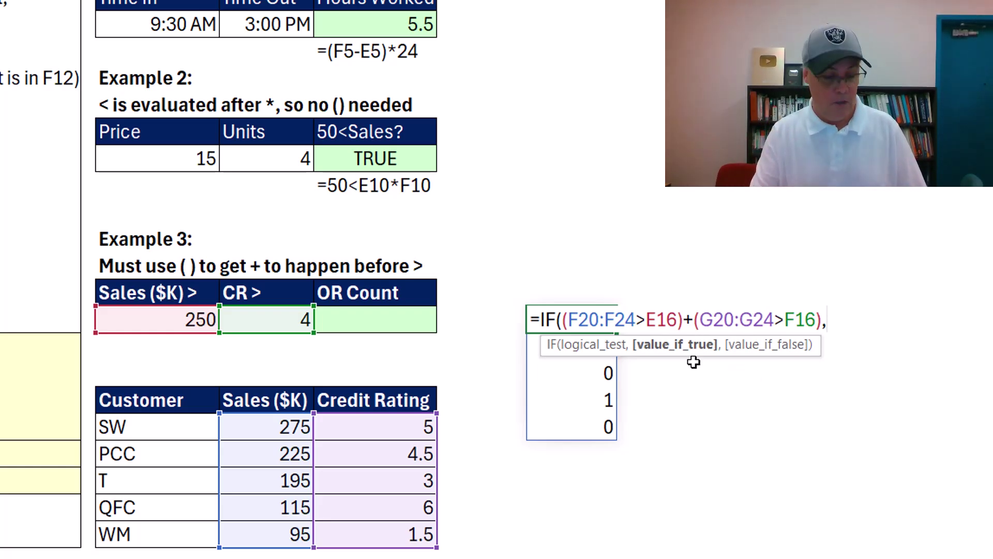
pyautogui.write('1')
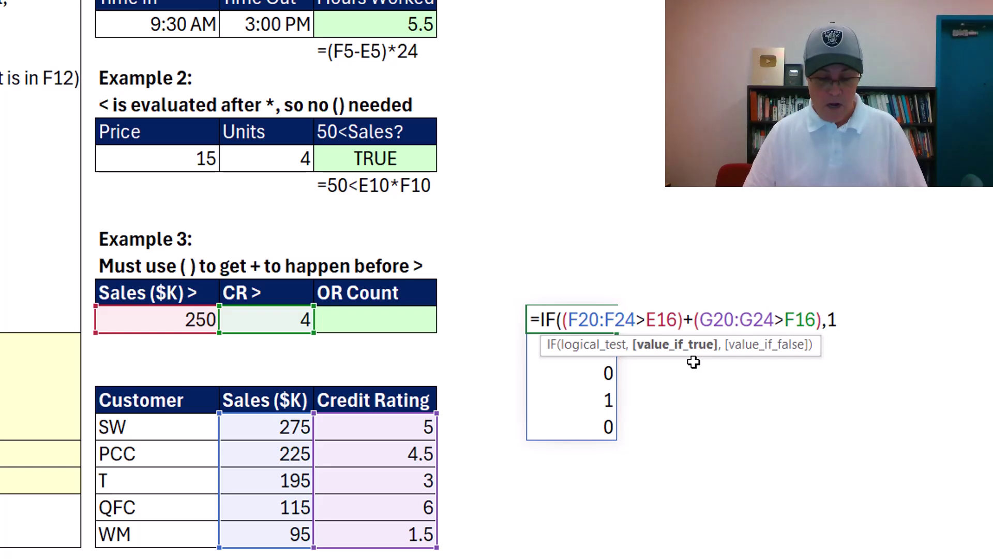
pyautogui.write(',')
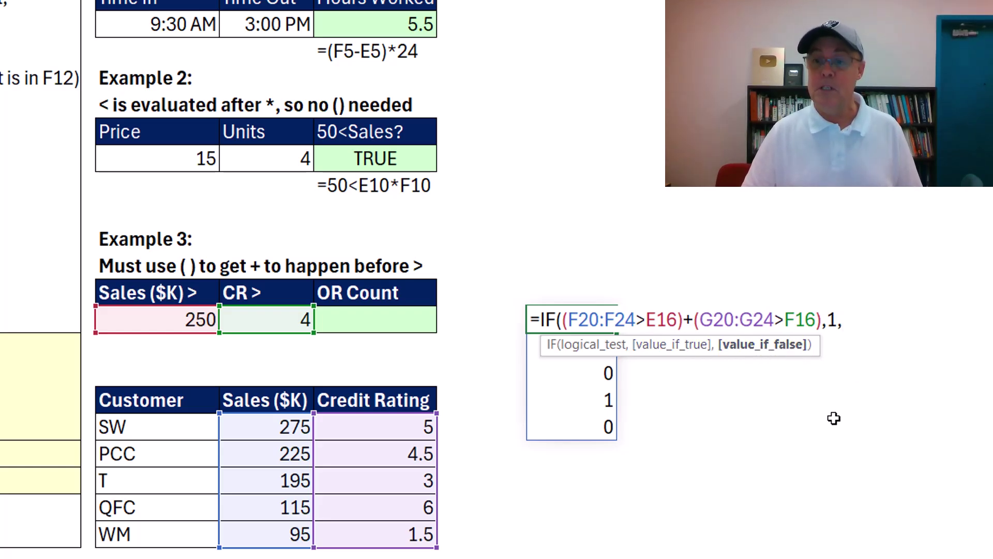
pyautogui.press('BackSpace')
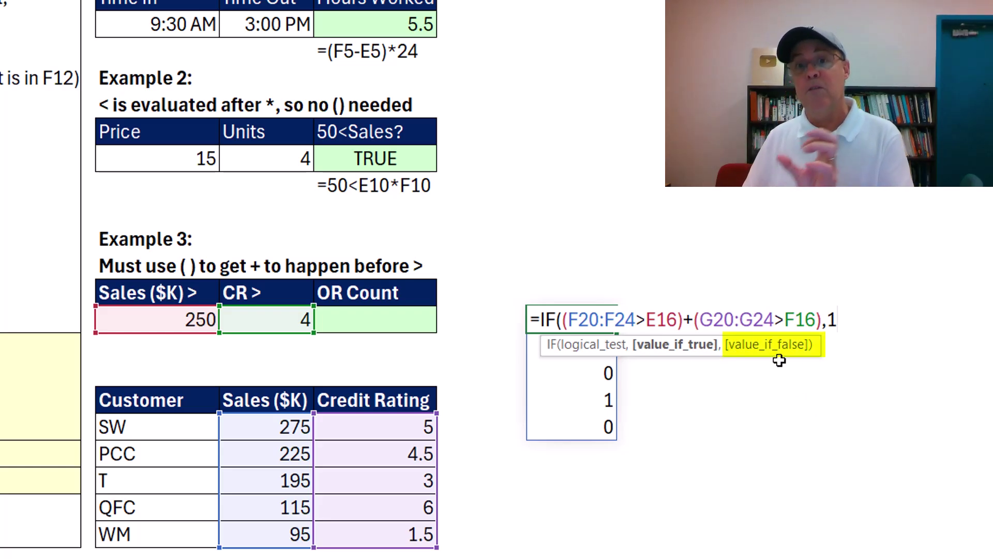
pyautogui.write(')')
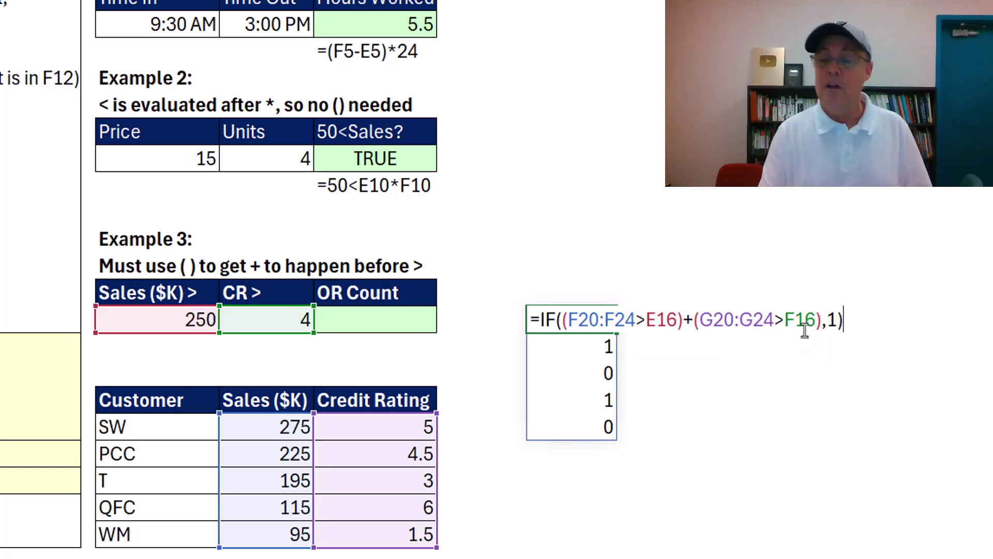
pyautogui.hotkey('ctrl', 'Return')
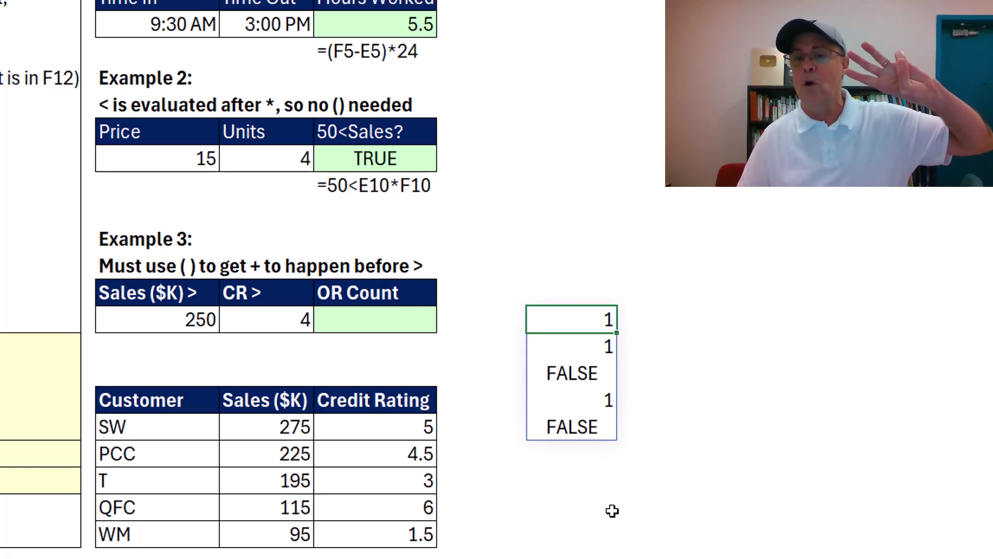
# Wrap the I16 formula in SUM so it reads =SUM(IF((F20:F24>E16)+(G20:G24>F16),1))
pyautogui.press('F2')
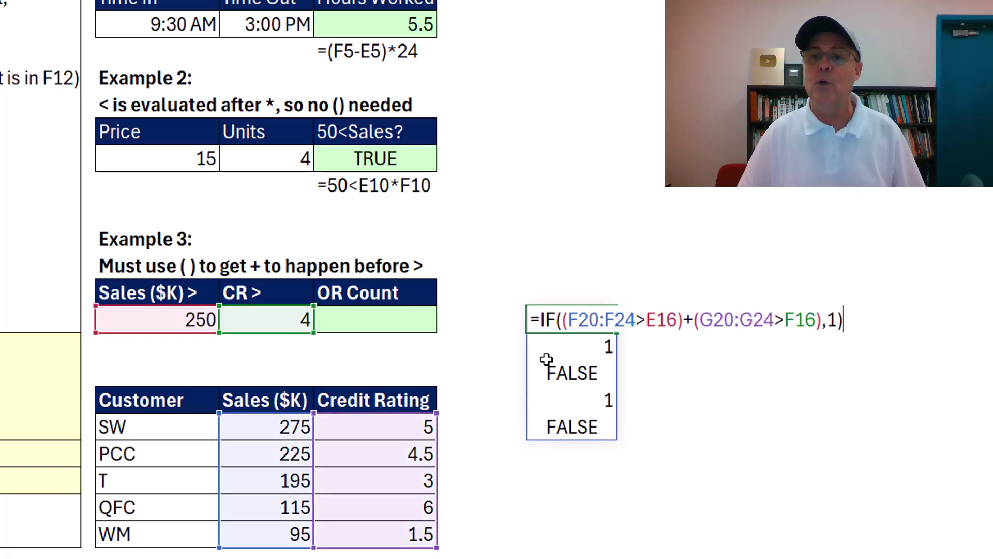
pyautogui.click(540, 322)
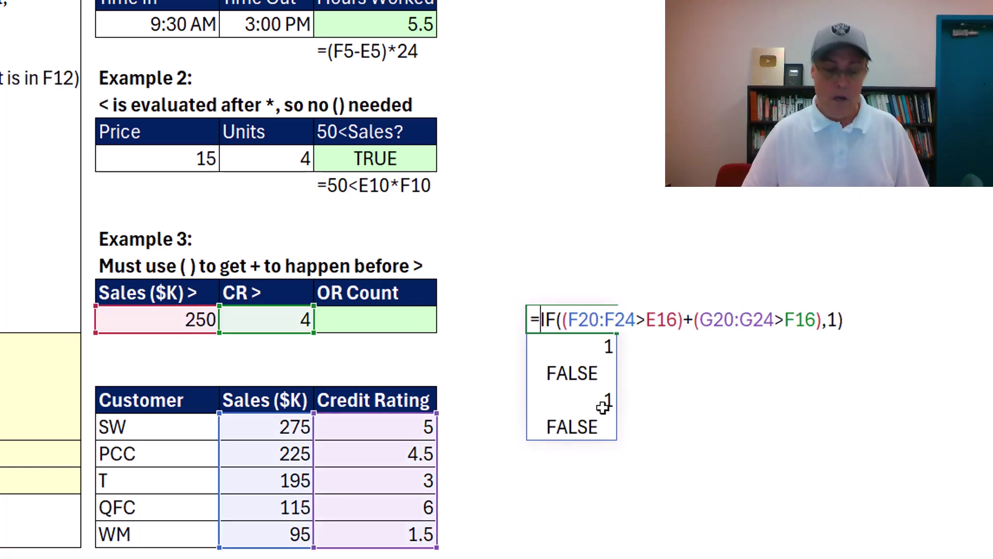
pyautogui.write('SUM(')
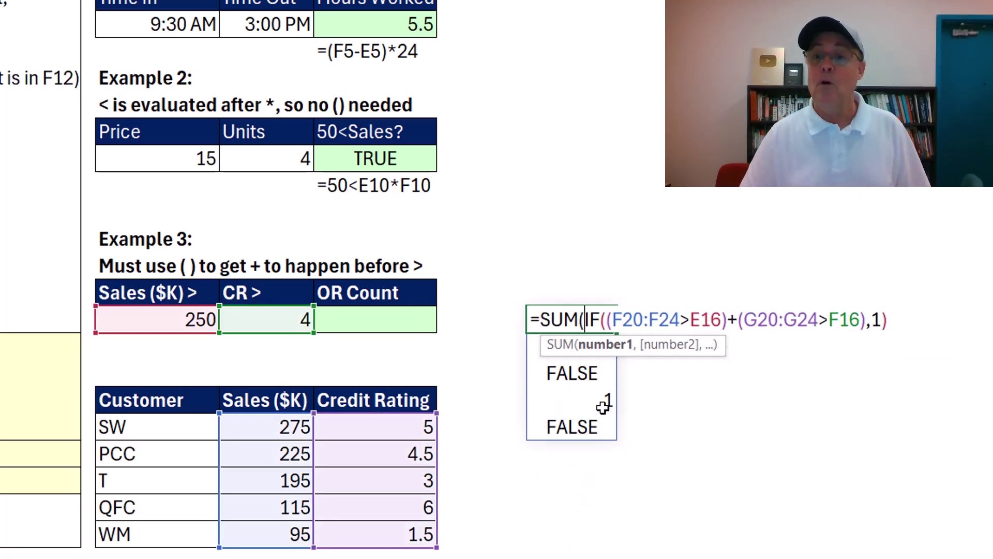
pyautogui.click(892, 319)
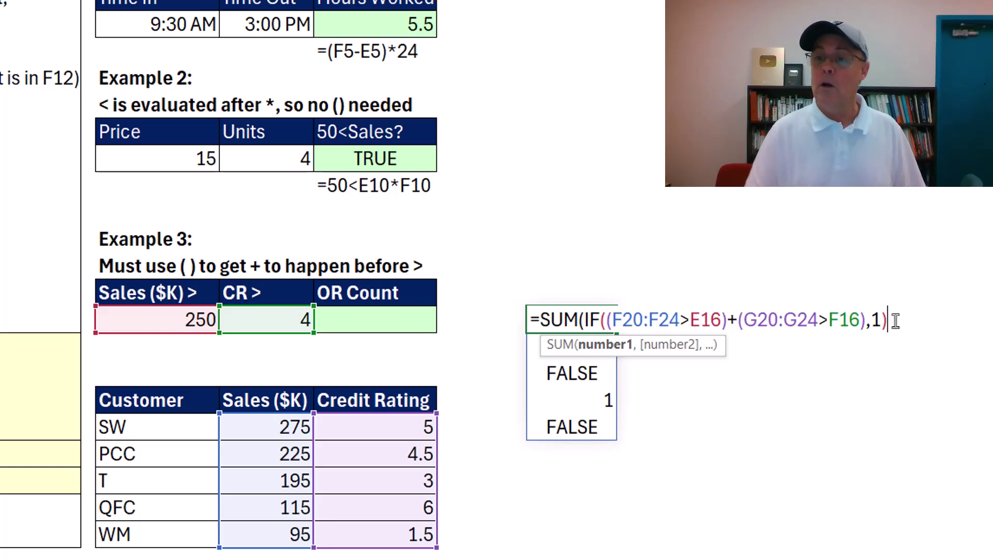
pyautogui.write(')')
pyautogui.hotkey('ctrl', 'Return')
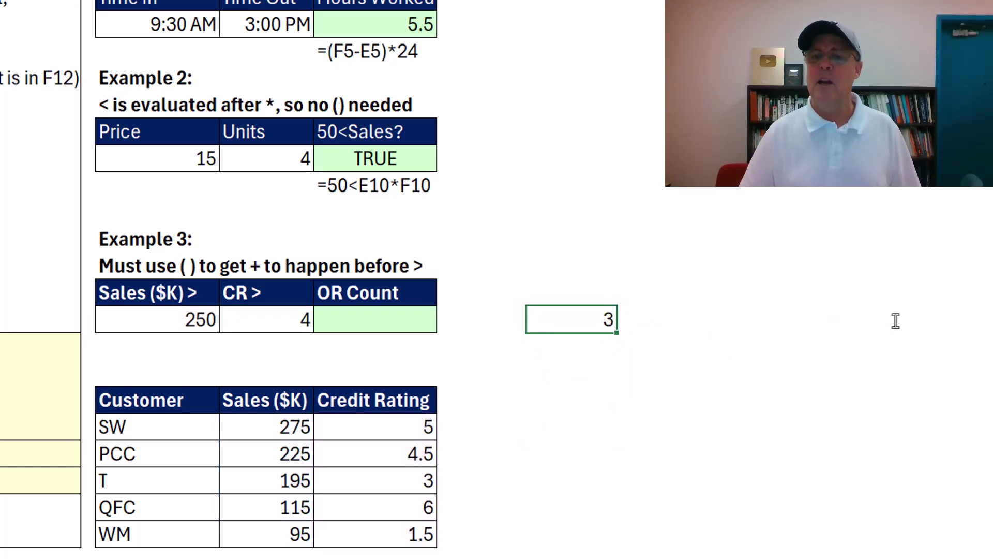
# Copy the full text of the SUM and IF formula from I16 and enter it in the OR Count cell G16
pyautogui.press('F2')
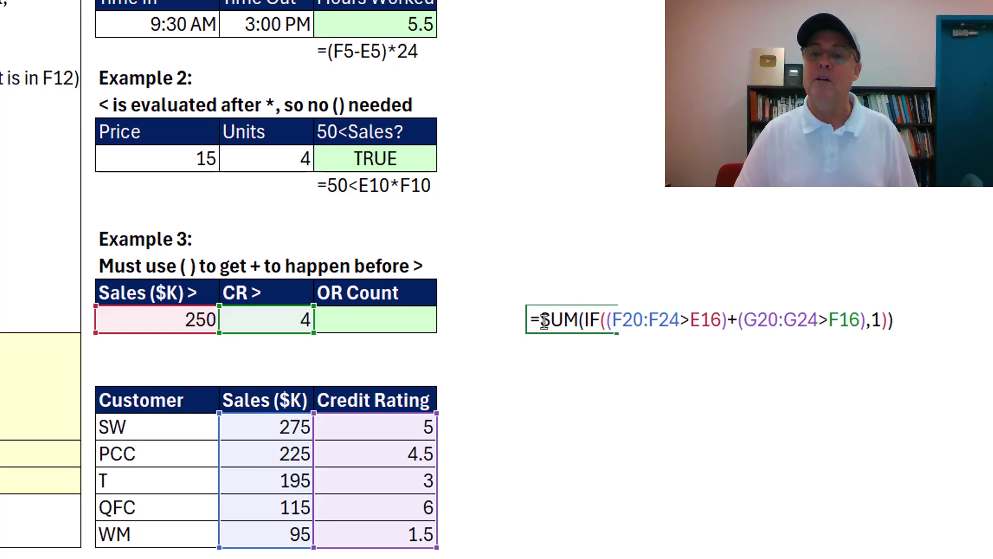
pyautogui.moveTo(530, 319); pyautogui.dragTo(841, 318)
pyautogui.hotkey('ctrl', 'c')
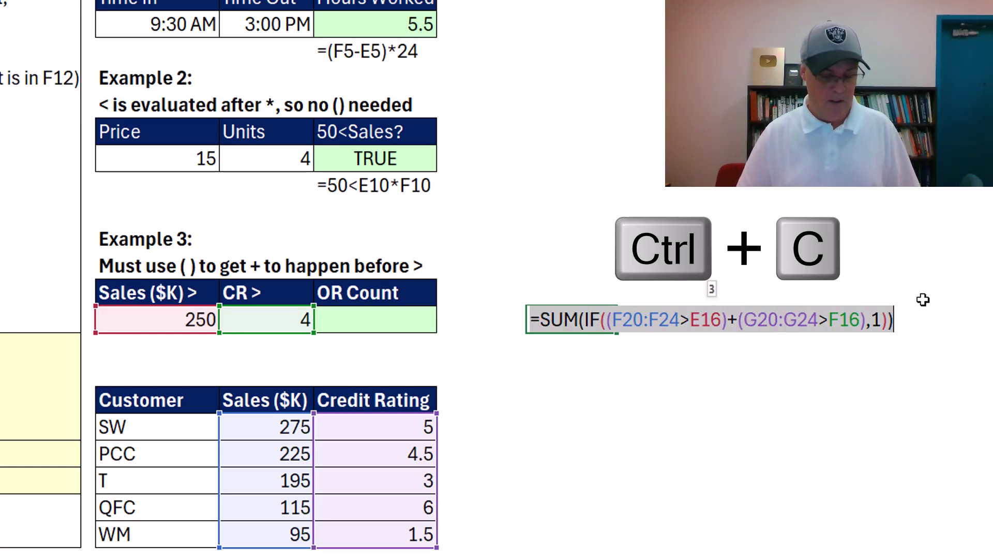
pyautogui.press('Return')
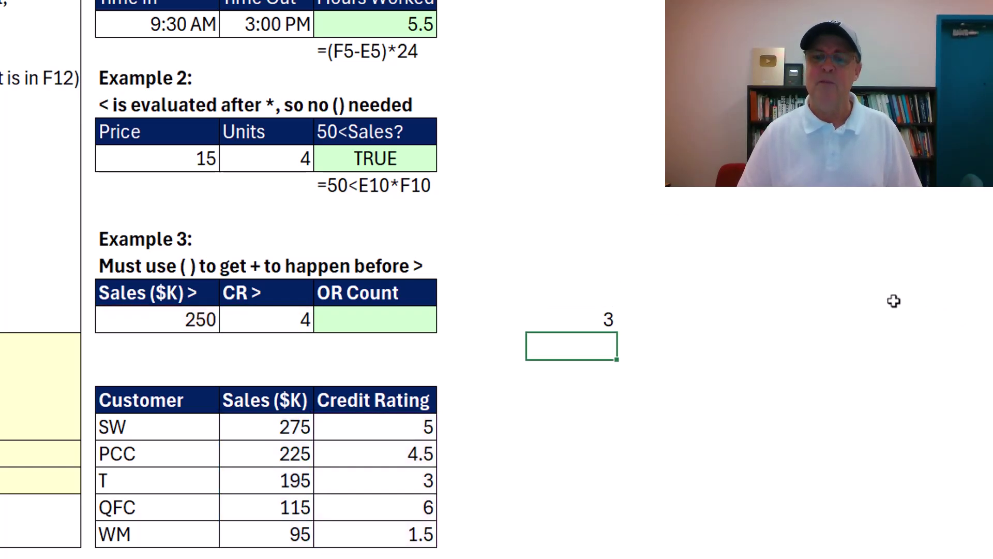
pyautogui.doubleClick(568, 321)
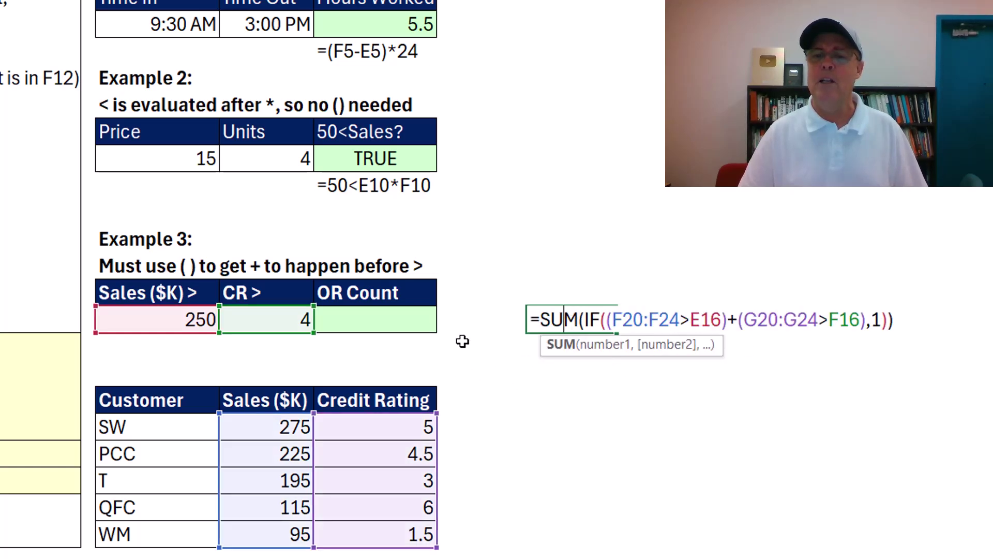
pyautogui.press('Escape')
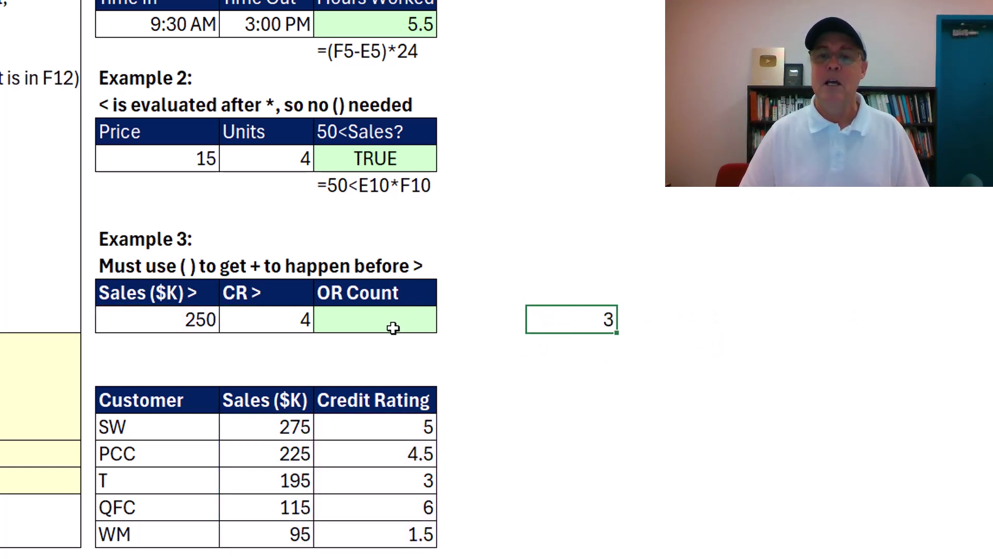
pyautogui.click(372, 317)
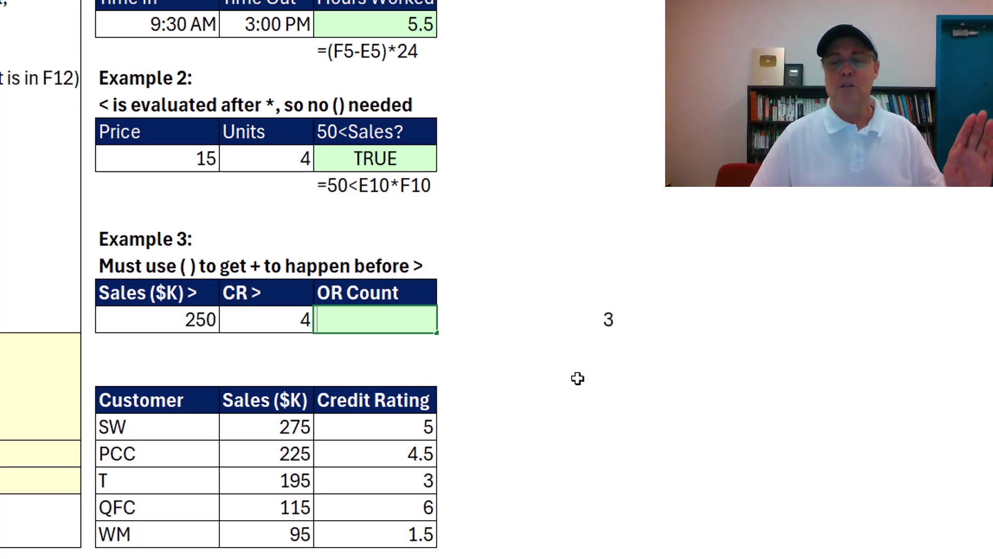
pyautogui.hotkey('ctrl', 'v')
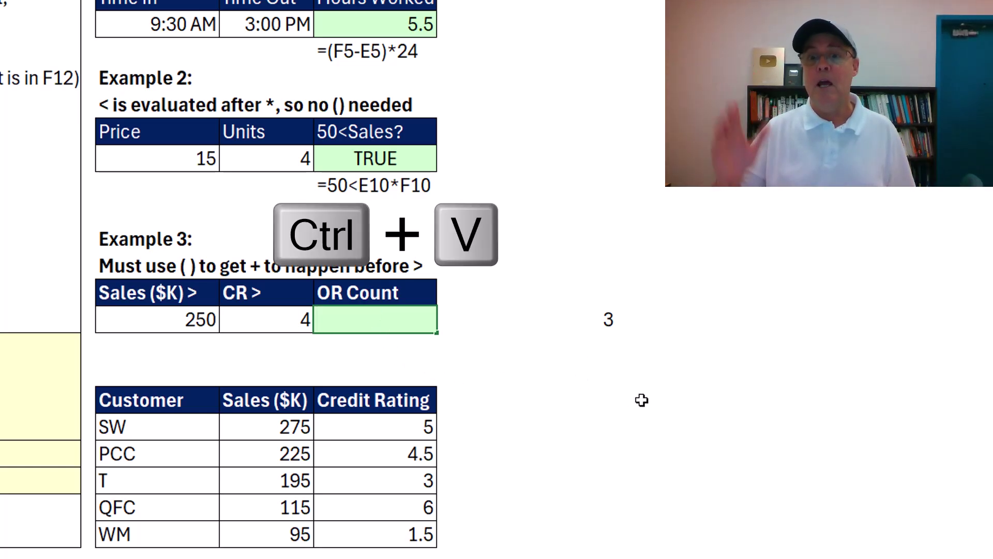
pyautogui.hotkey('ctrl', 'Return')
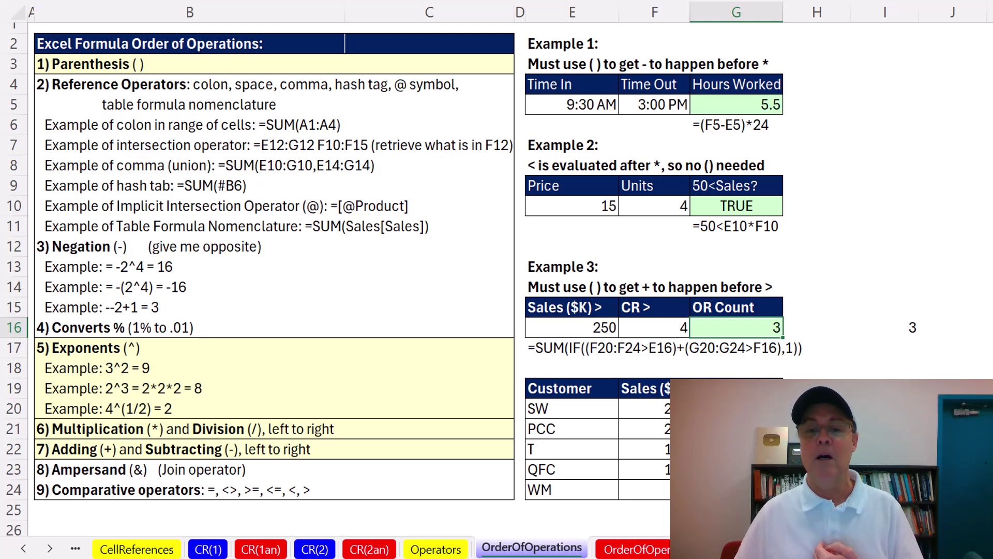
# Look over the FormulaTypes sheet's formula categories, and go to the F-DataType sheet
pyautogui.click(50, 550)
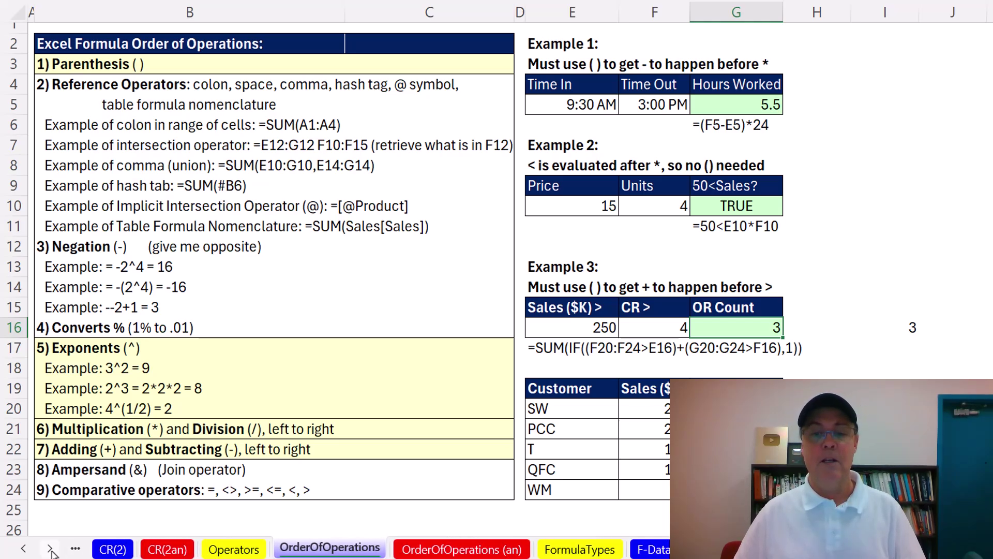
pyautogui.click(580, 548)
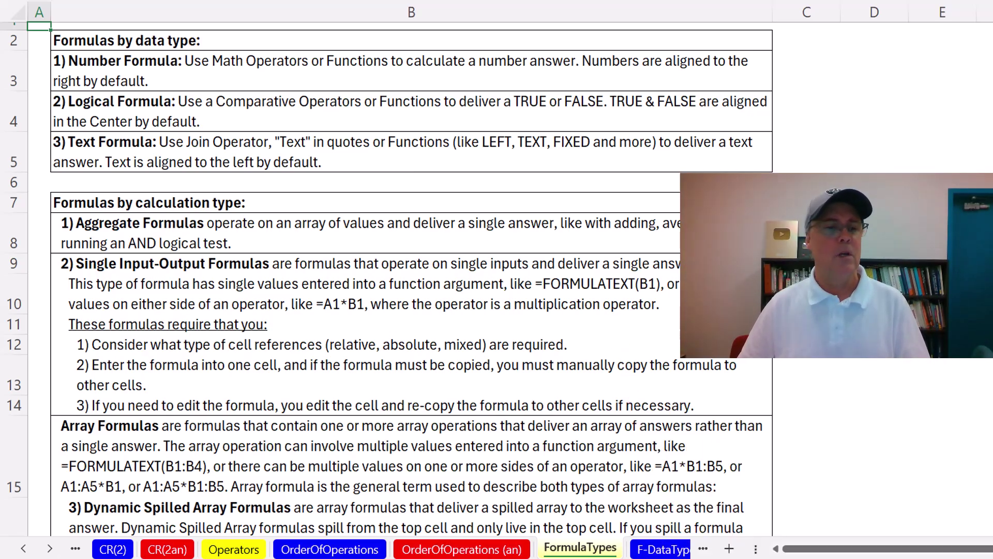
pyautogui.click(49, 548)
pyautogui.click(49, 548)
pyautogui.click(50, 549)
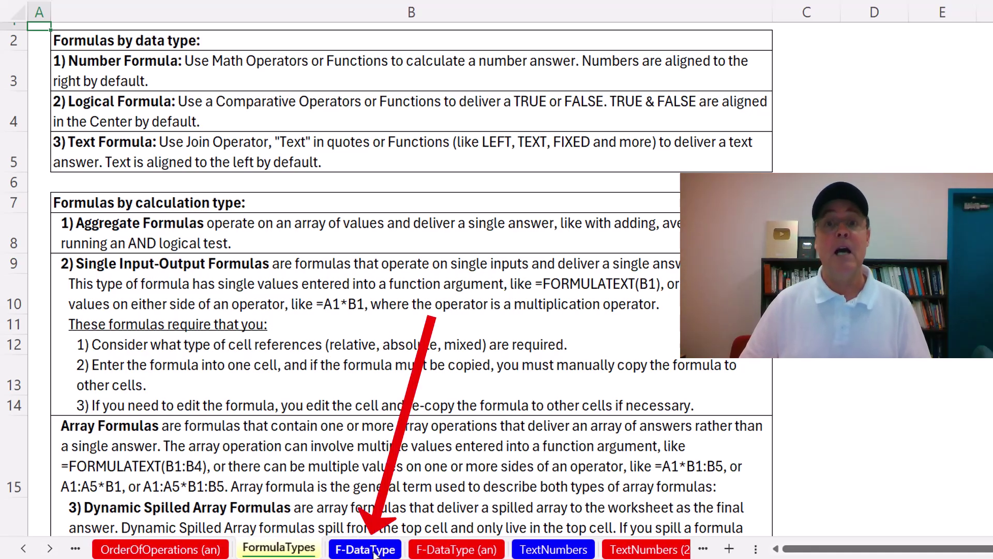
pyautogui.click(374, 549)
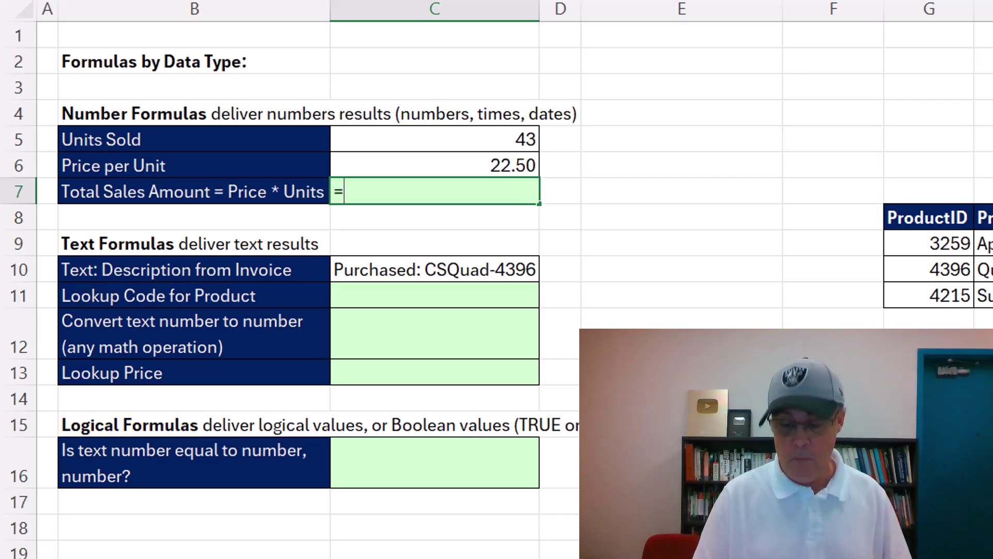
# Complete the Total Sales Amount formula in C7 as price times units, =C6*C5
pyautogui.press('Up')
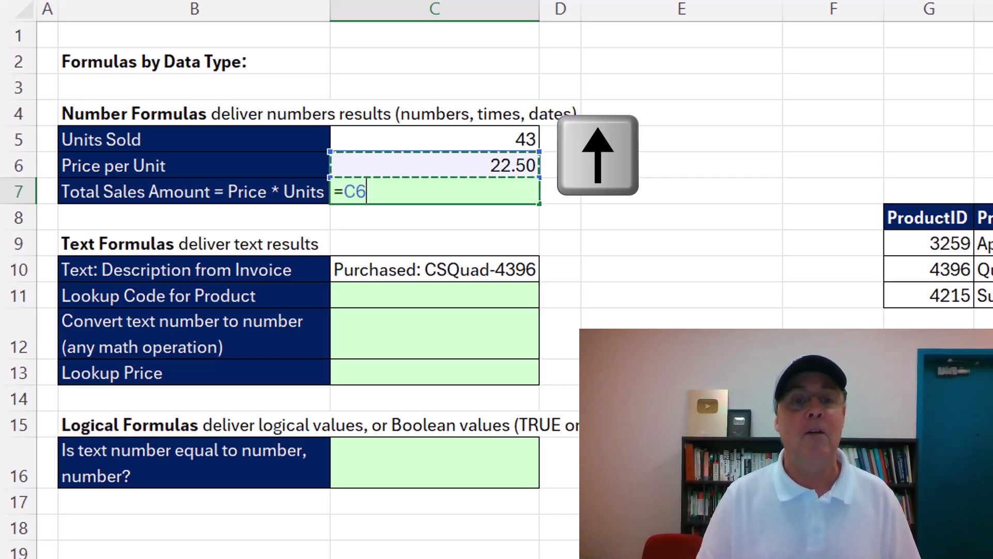
pyautogui.write('*')
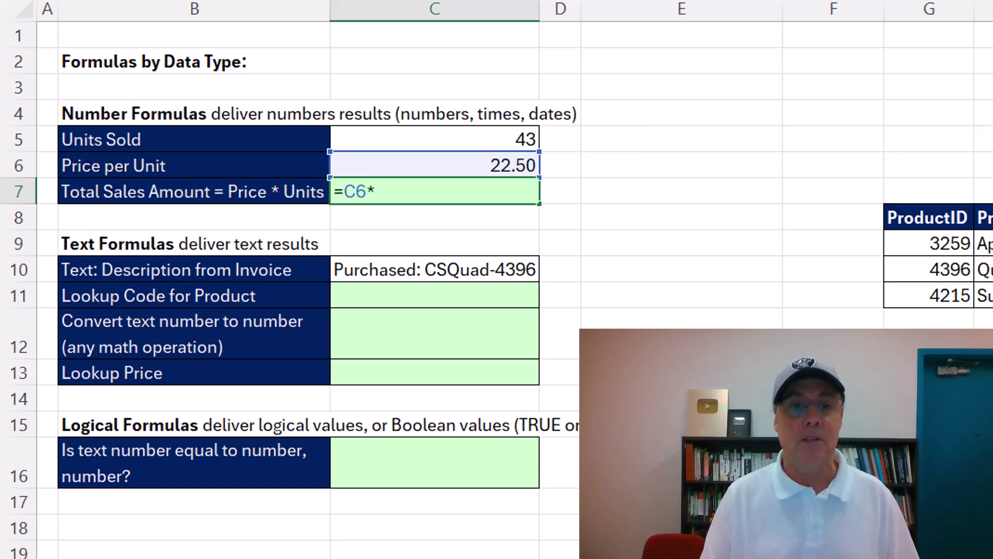
pyautogui.press('Up')
pyautogui.press('Up')
pyautogui.press('Return')
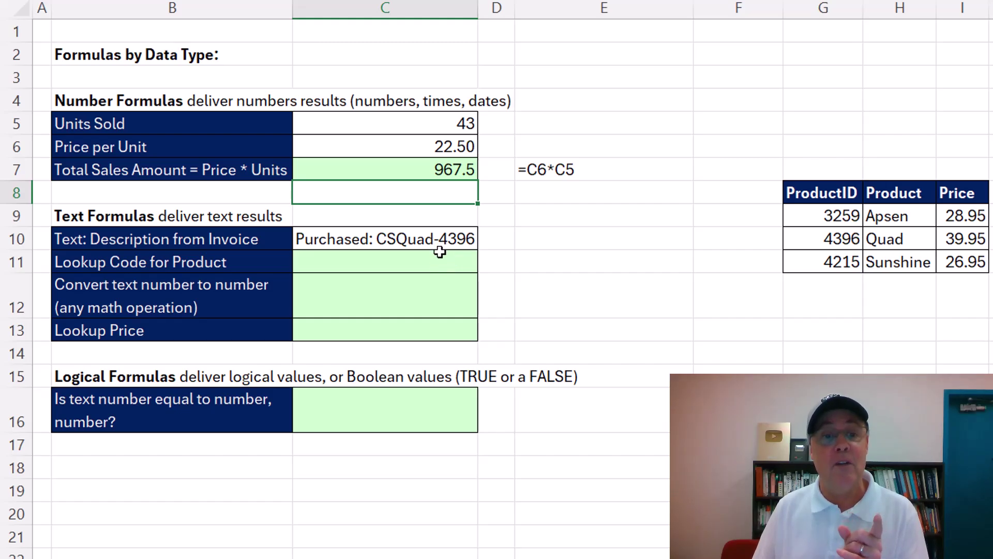
# Enter =TEXTAFTER(C10,"-") in C11 to extract the product lookup code from the invoice description
pyautogui.click(391, 267)
pyautogui.write('=text')
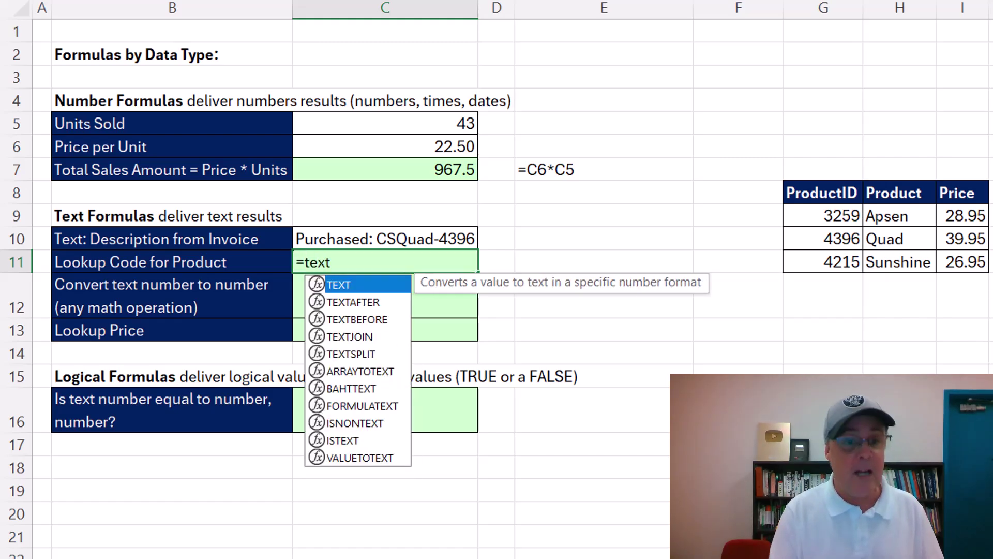
pyautogui.press('Down')
pyautogui.press('Down')
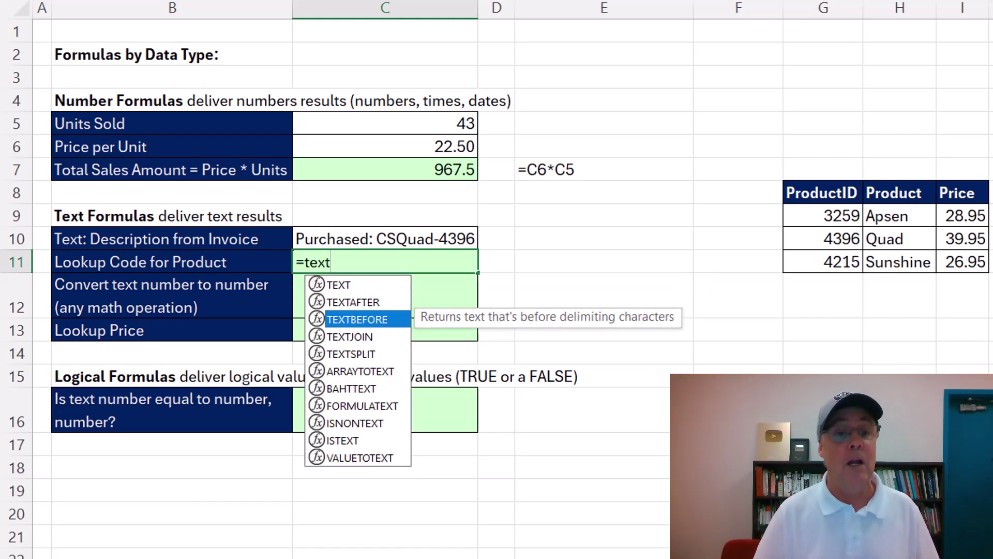
pyautogui.press('Up')
pyautogui.press('Tab')
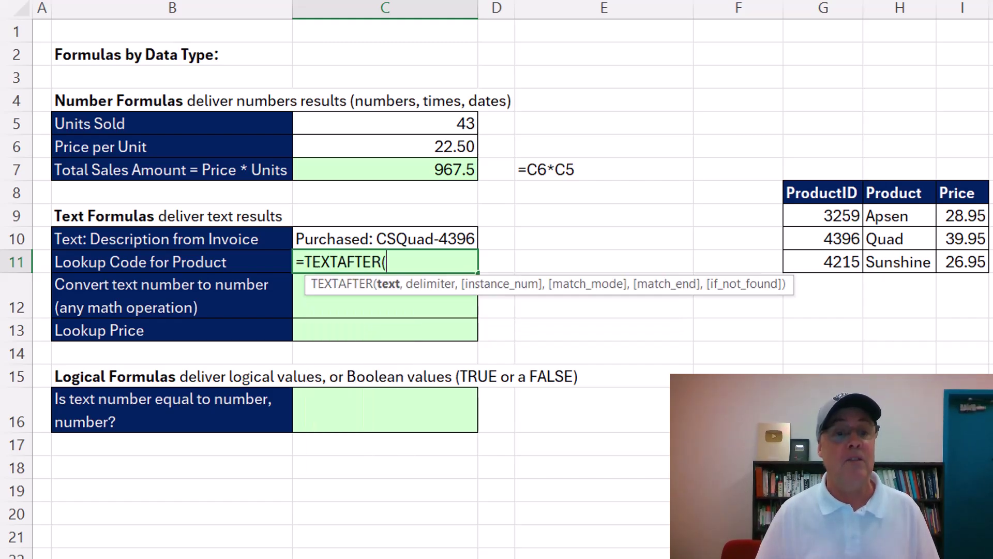
pyautogui.click(455, 239)
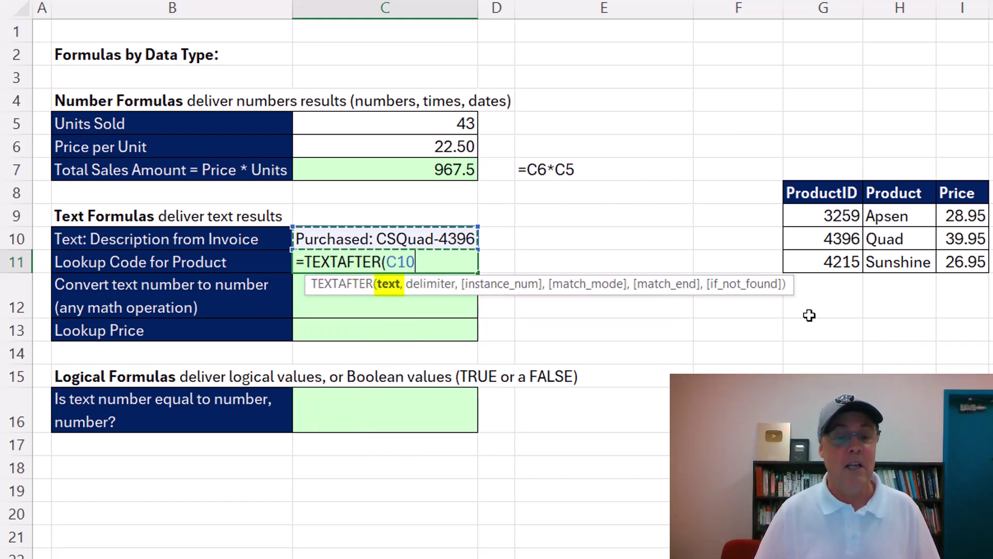
pyautogui.write(',"-')
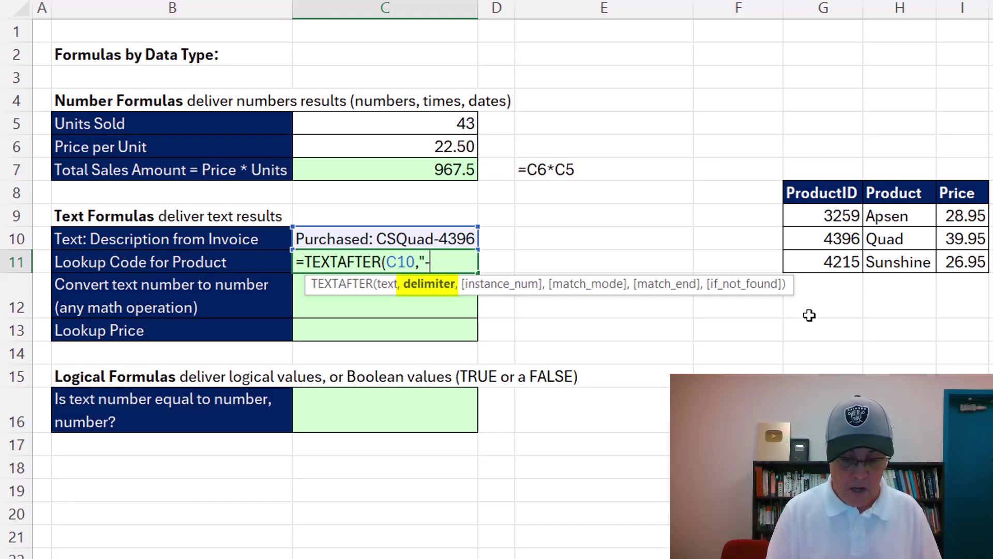
pyautogui.write('")')
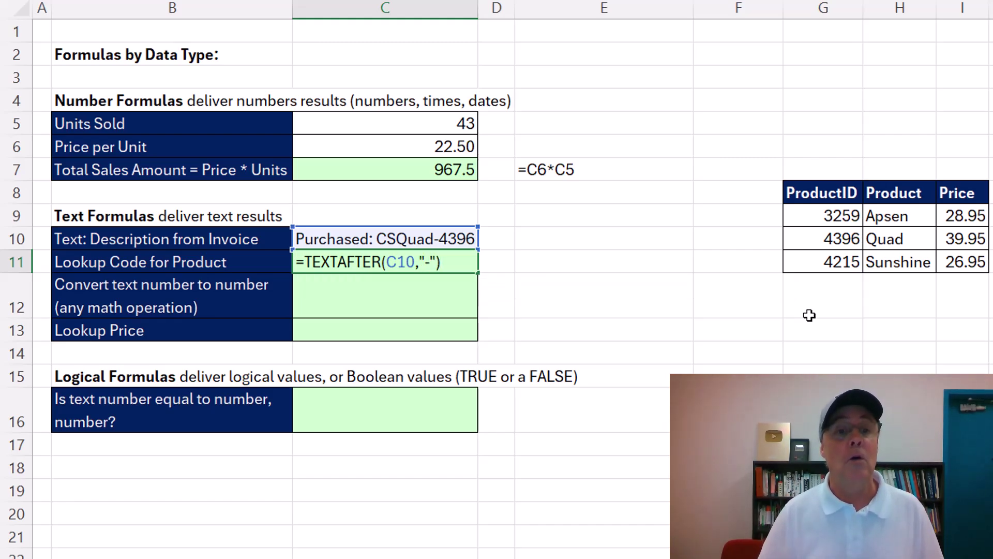
pyautogui.press('Return')
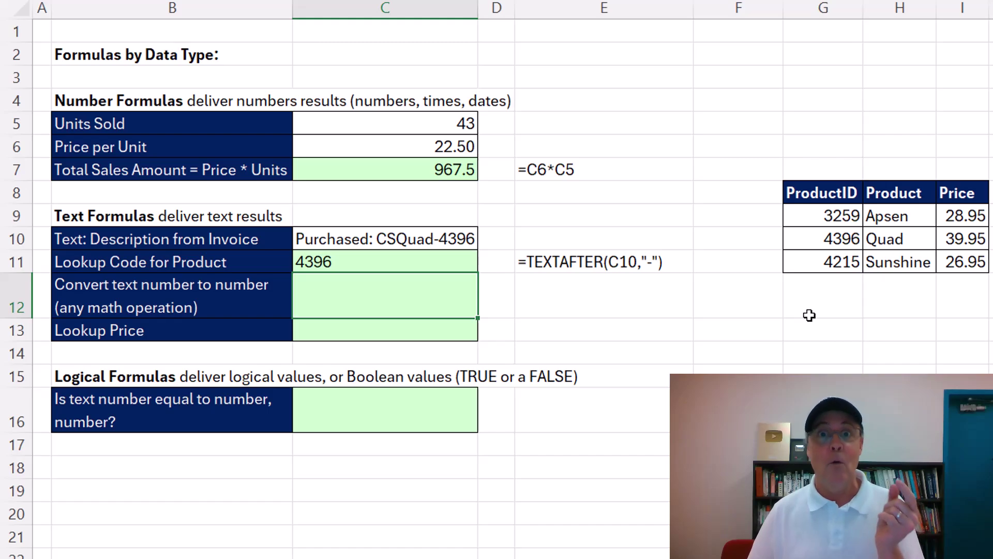
# Enter =XLOOKUP(C11,G9:G11,I9:I11) in C13 to look up the product's price by the extracted code
pyautogui.click(327, 331)
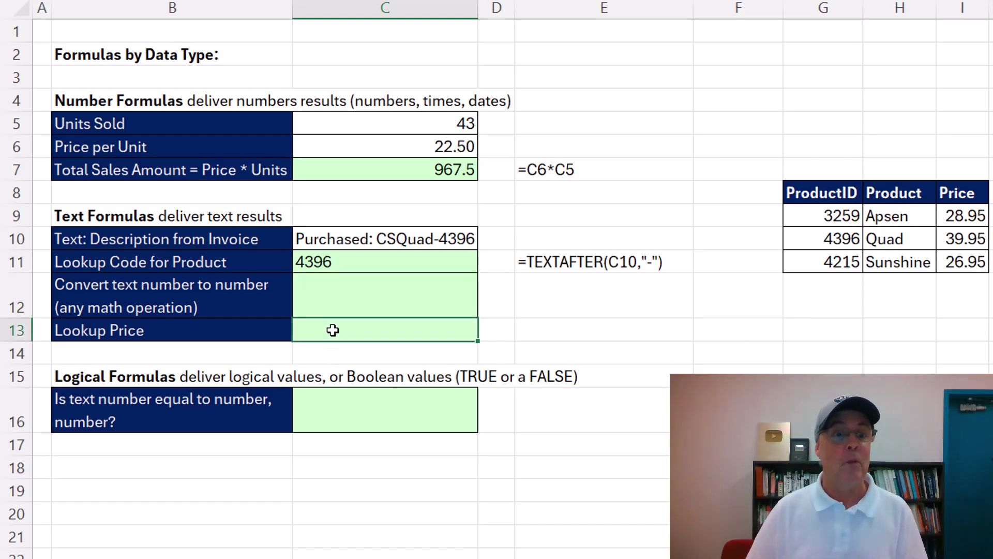
pyautogui.write('=xl')
pyautogui.press('Tab')
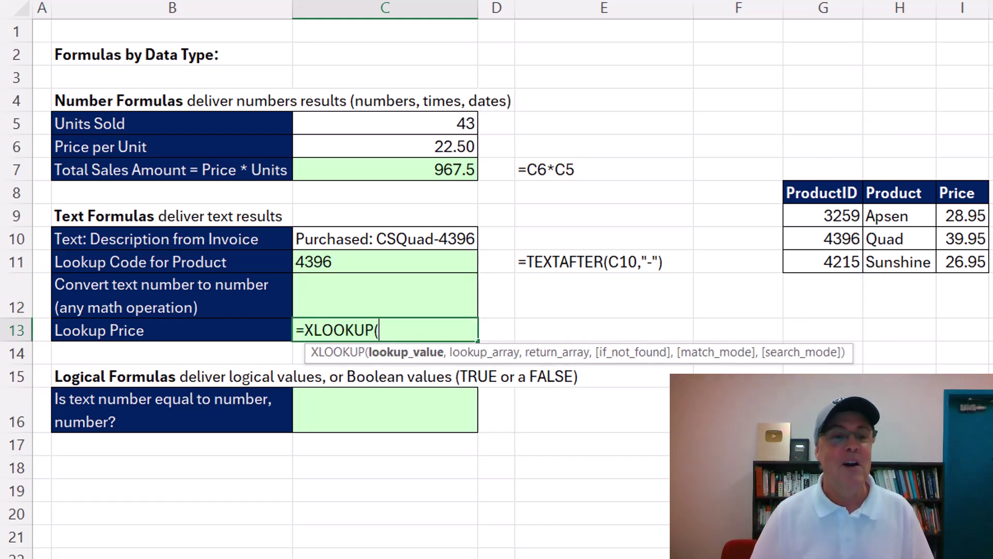
pyautogui.click(350, 262)
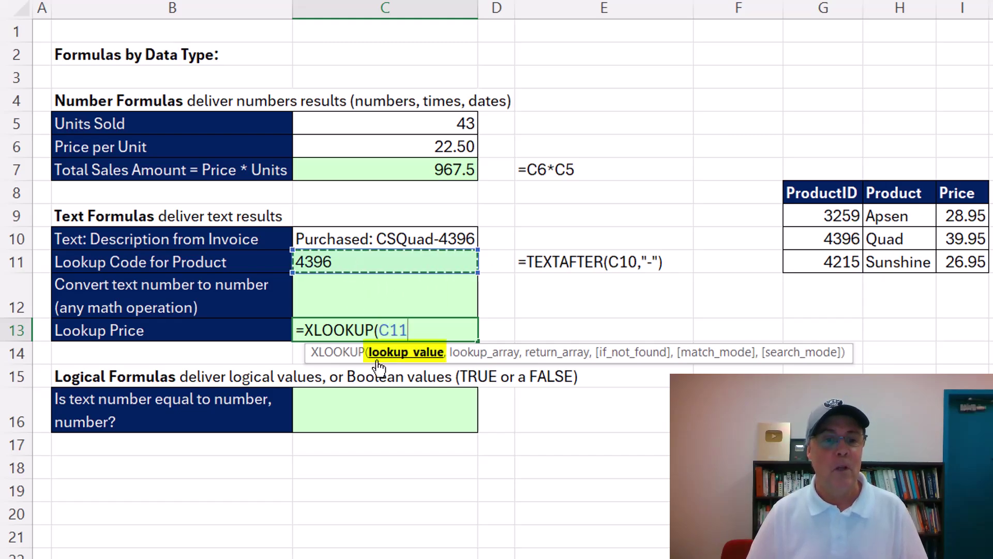
pyautogui.write(',')
pyautogui.moveTo(842, 216); pyautogui.dragTo(846, 263)
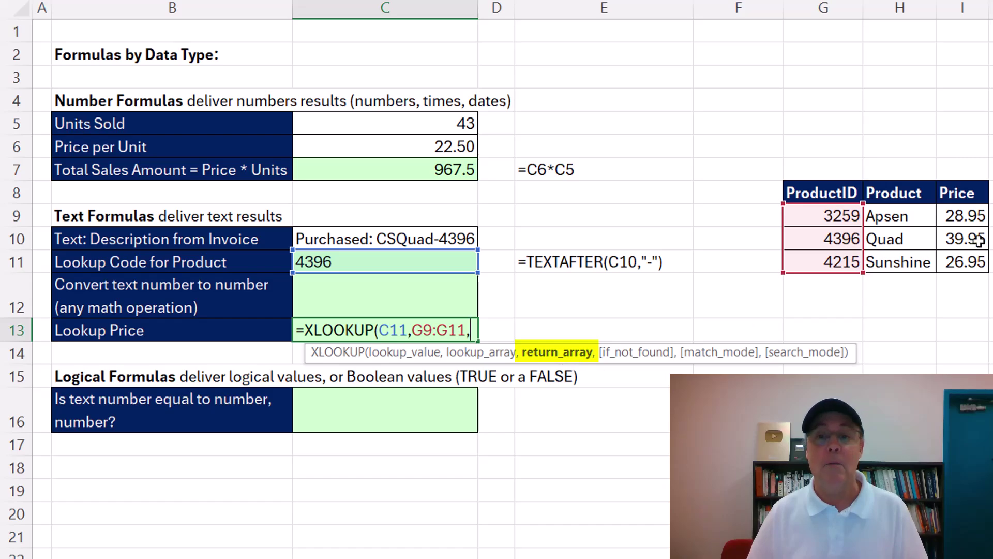
pyautogui.moveTo(968, 212); pyautogui.dragTo(969, 263)
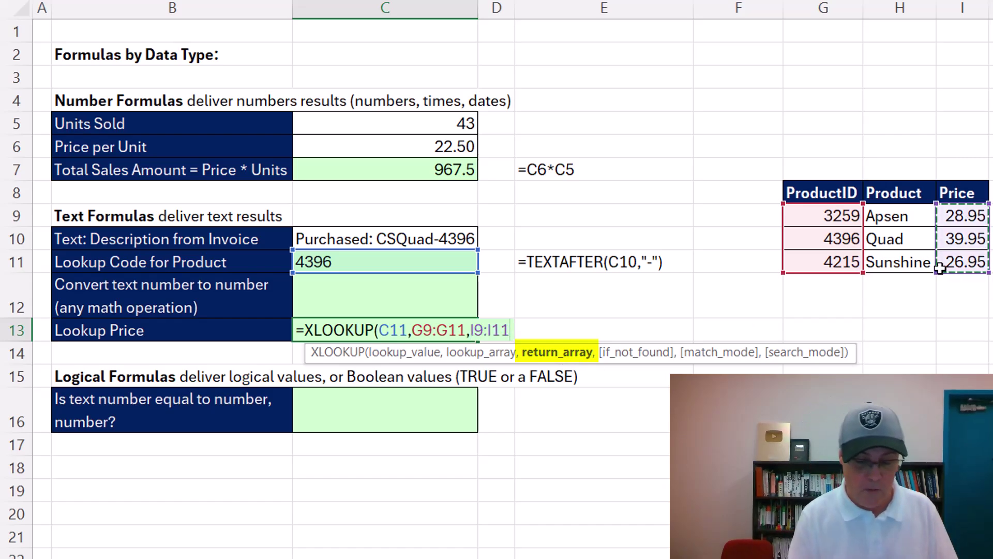
pyautogui.write(')')
pyautogui.hotkey('ctrl', 'Return')
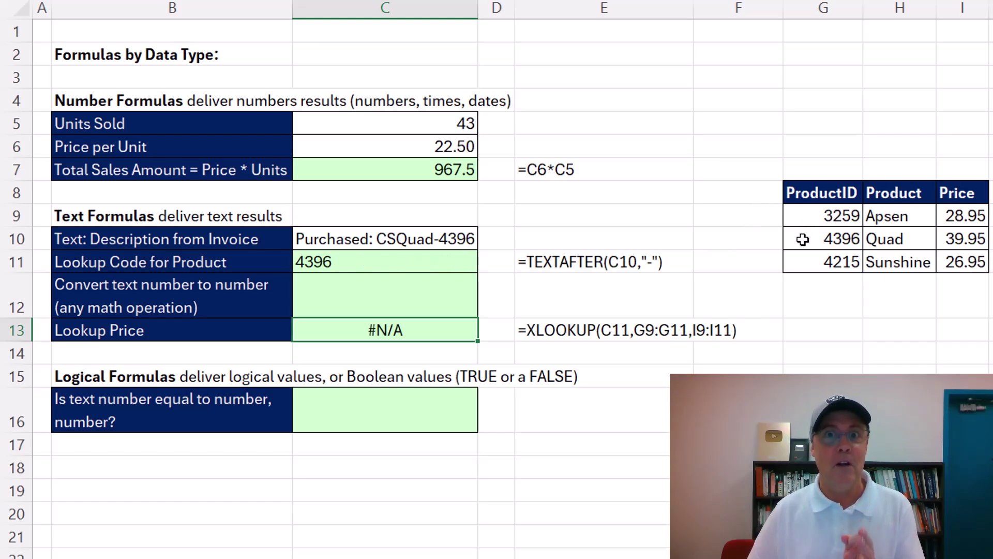
# Reuse the TEXTAFTER formula from C11 in C12 and add zero to convert the text number: =TEXTAFTER(C10,"-")+0
pyautogui.click(423, 294)
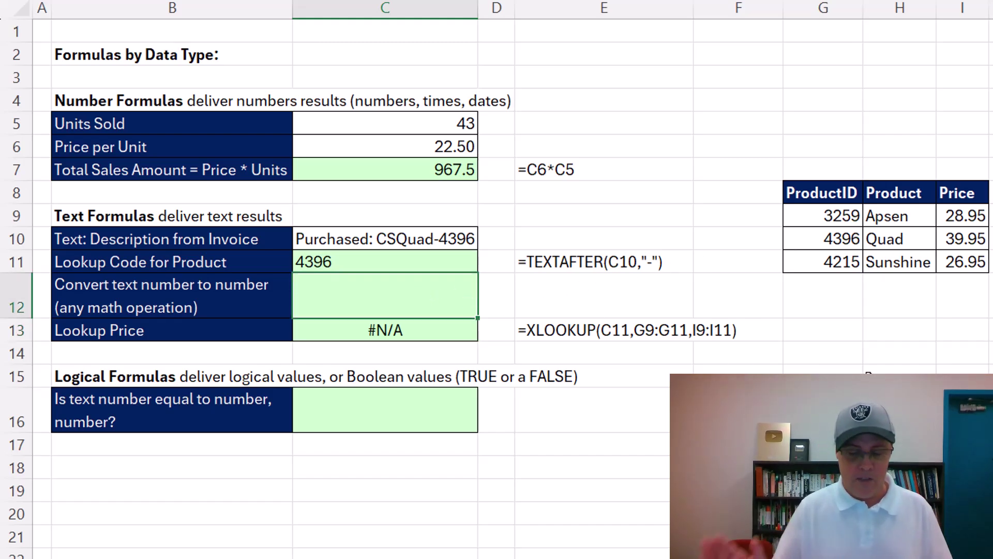
pyautogui.doubleClick(327, 256)
pyautogui.moveTo(306, 261); pyautogui.dragTo(542, 284)
pyautogui.hotkey('ctrl', 'c')
pyautogui.press('Return')
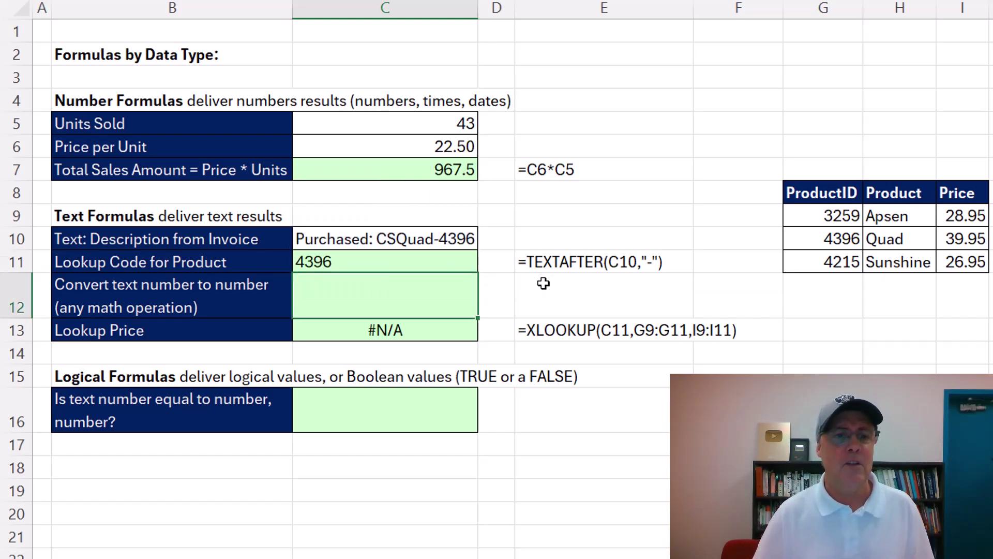
pyautogui.write('=')
pyautogui.hotkey('ctrl', 'v')
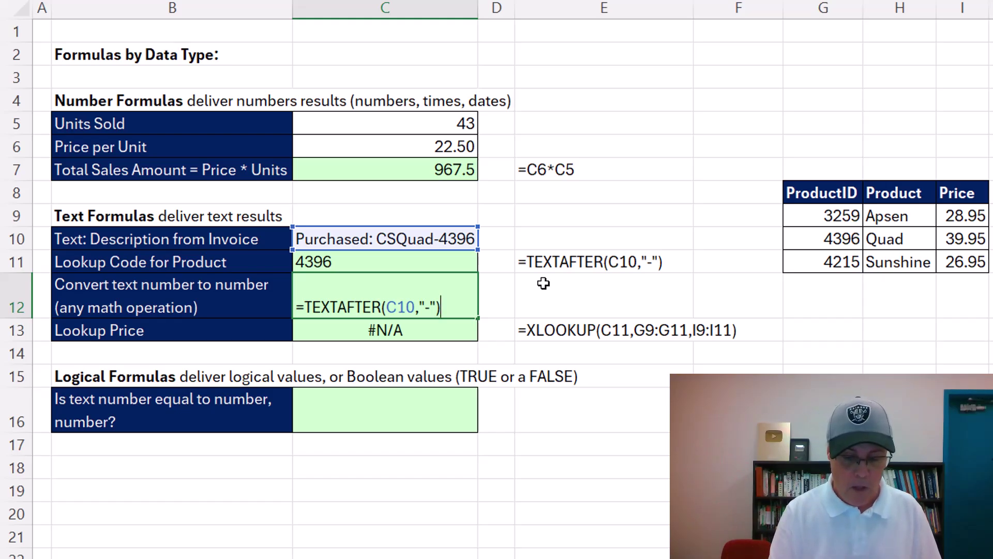
pyautogui.write('0')
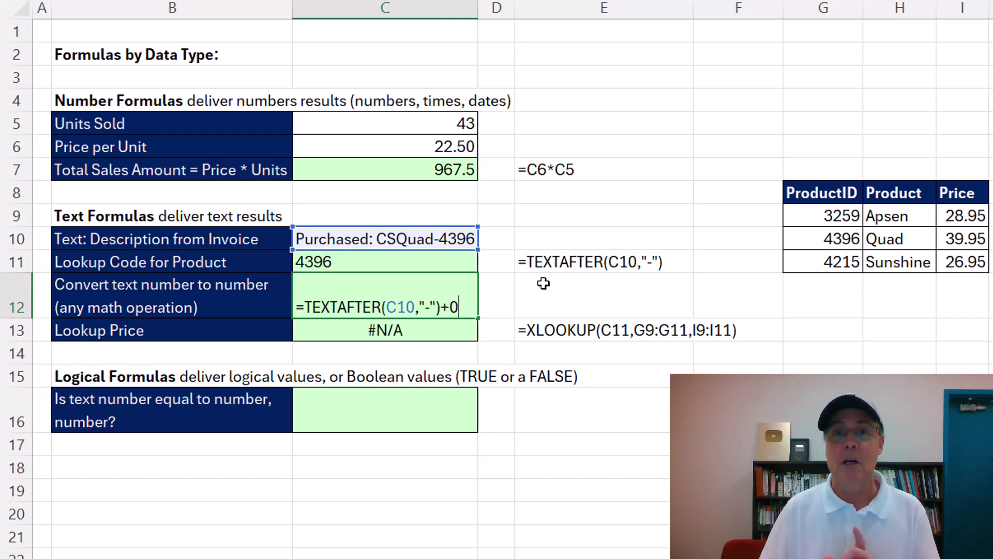
pyautogui.hotkey('ctrl', 'Return')
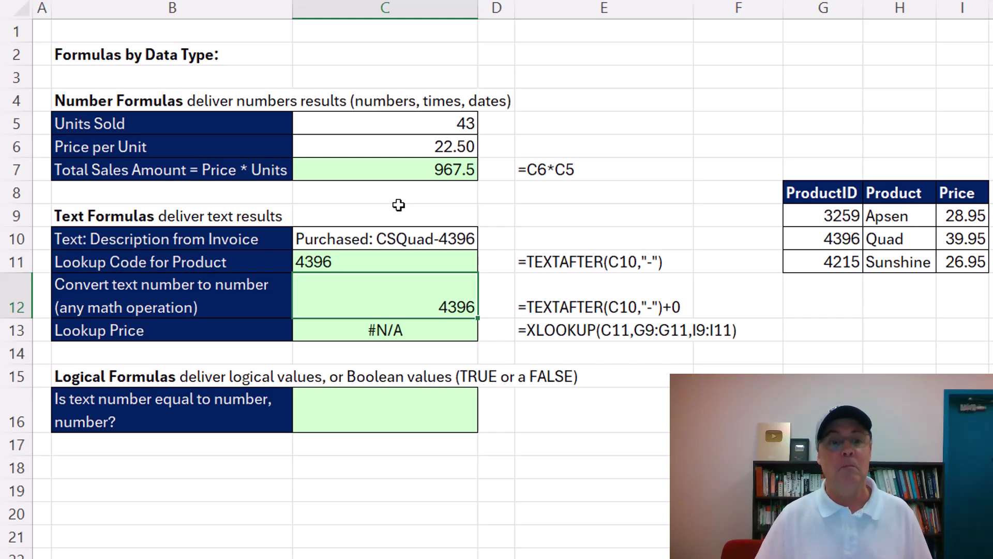
# Replace the C11 lookup value in C13's XLOOKUP formula with C12's expression TEXTAFTER(C10,"-")+0
pyautogui.doubleClick(395, 290)
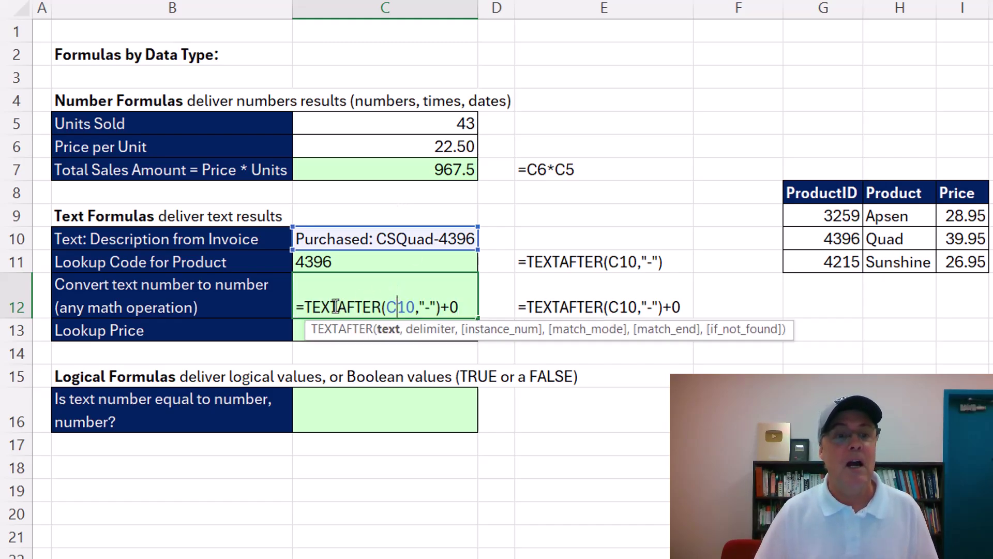
pyautogui.moveTo(300, 306); pyautogui.dragTo(459, 307)
pyautogui.hotkey('ctrl', 'c')
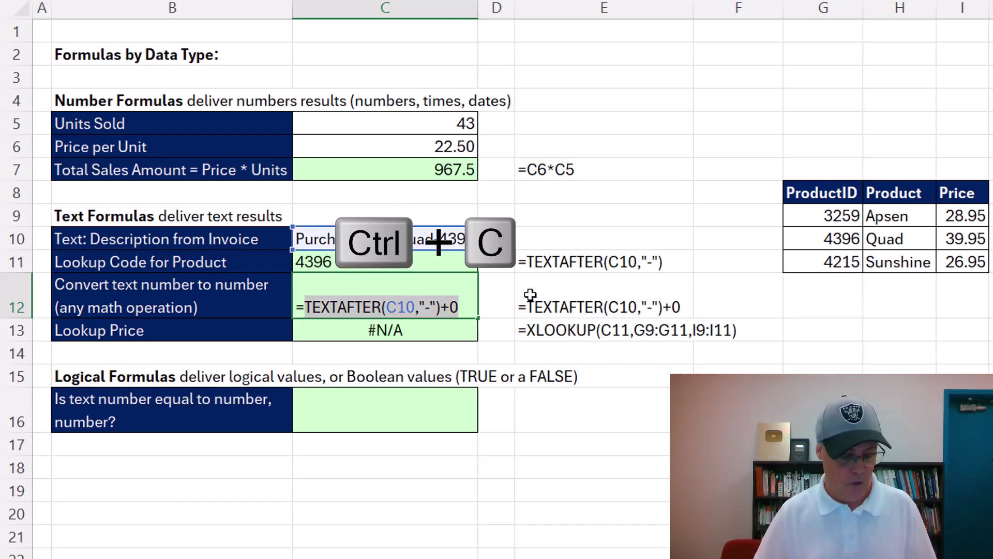
pyautogui.press('F2')
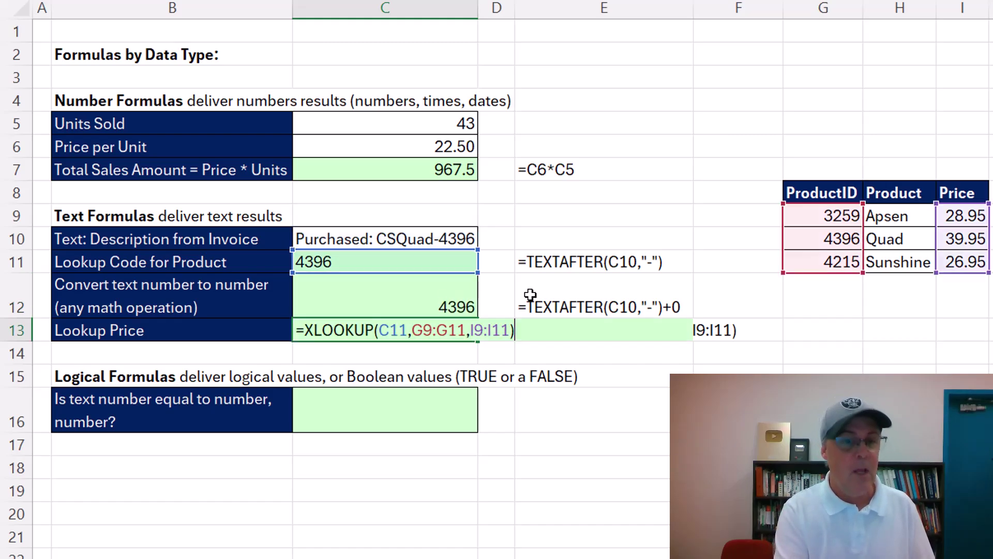
pyautogui.doubleClick(396, 327)
pyautogui.hotkey('ctrl', 'v')
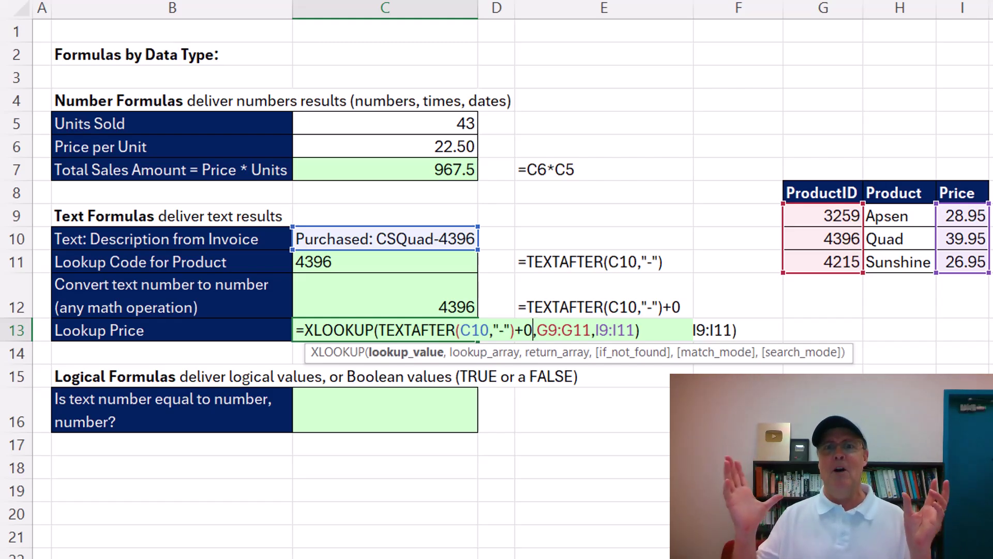
pyautogui.hotkey('ctrl', 'Return')
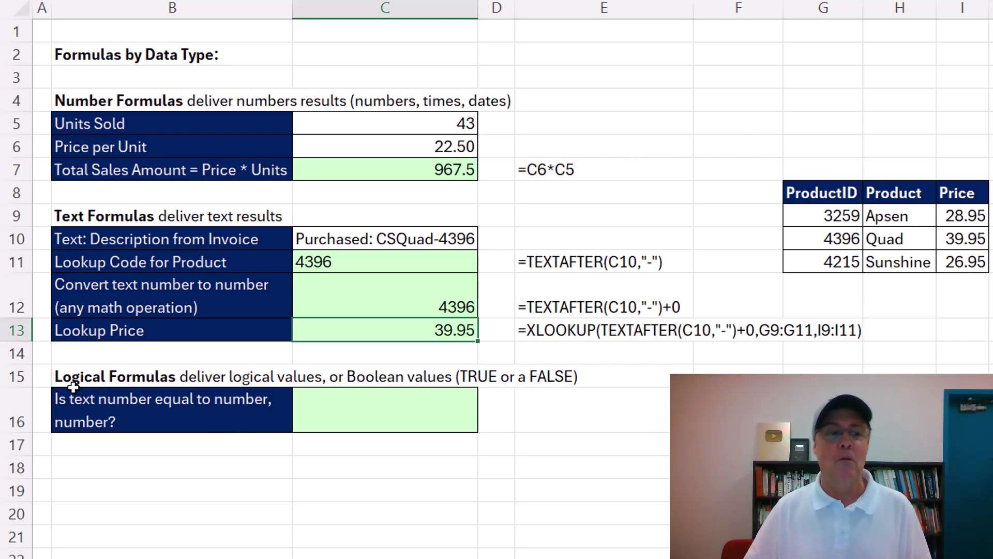
# Enter the logical formula =C11=C12 in C16 to test whether the text number equals the number
pyautogui.click(344, 413)
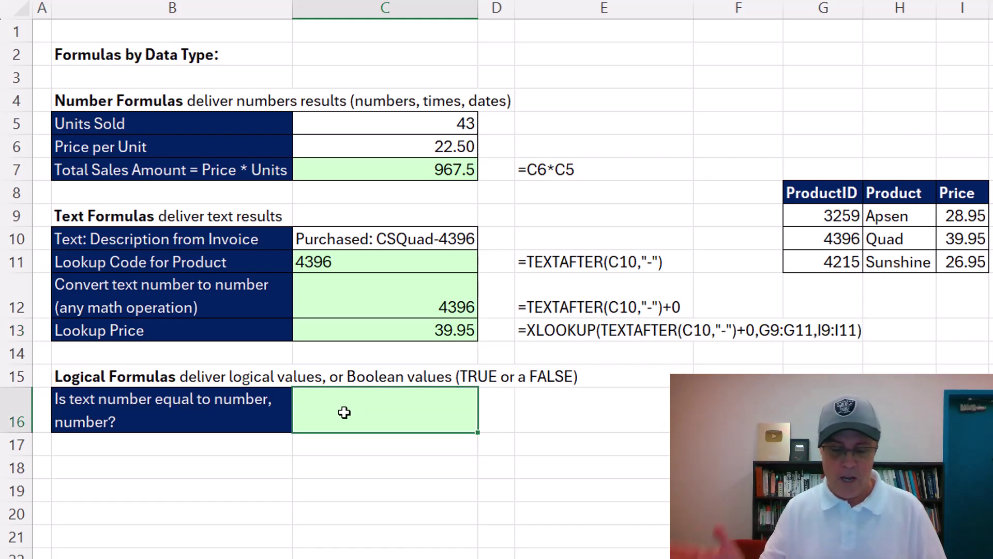
pyautogui.write('=')
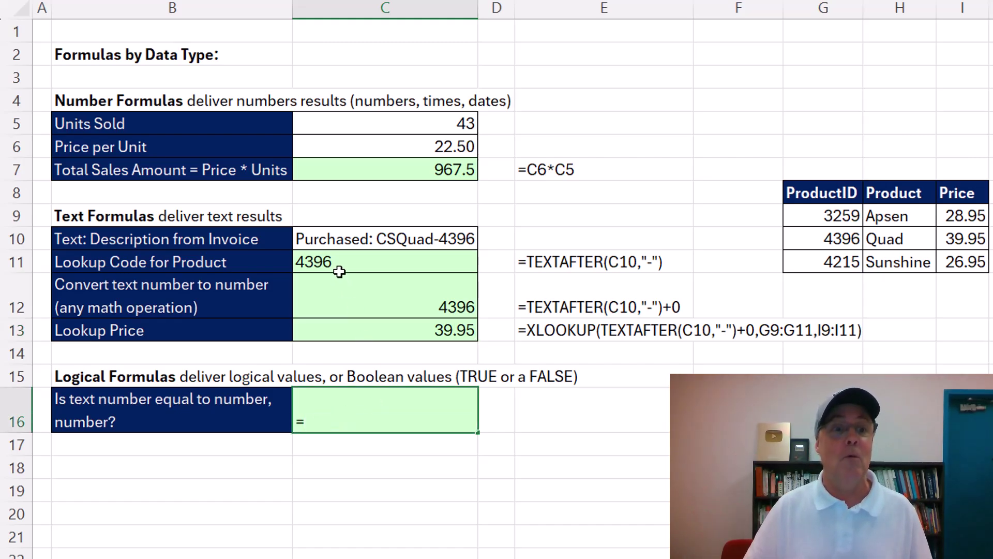
pyautogui.click(333, 263)
pyautogui.write('=')
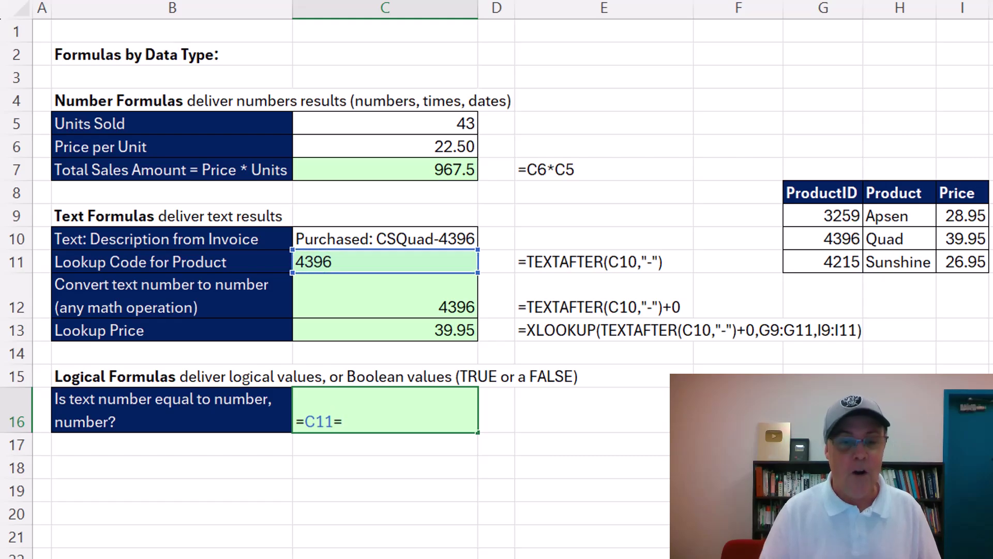
pyautogui.click(348, 297)
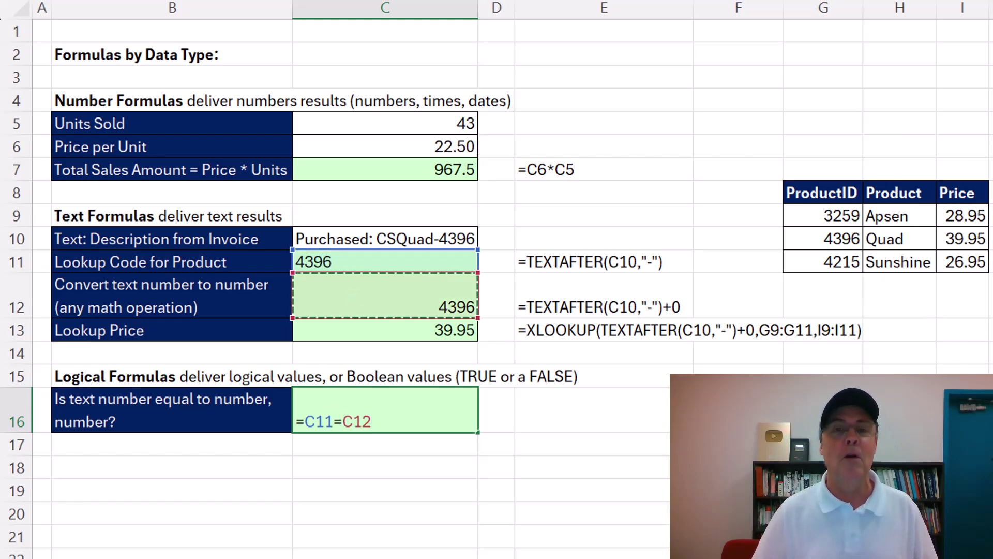
pyautogui.hotkey('ctrl', 'Return')
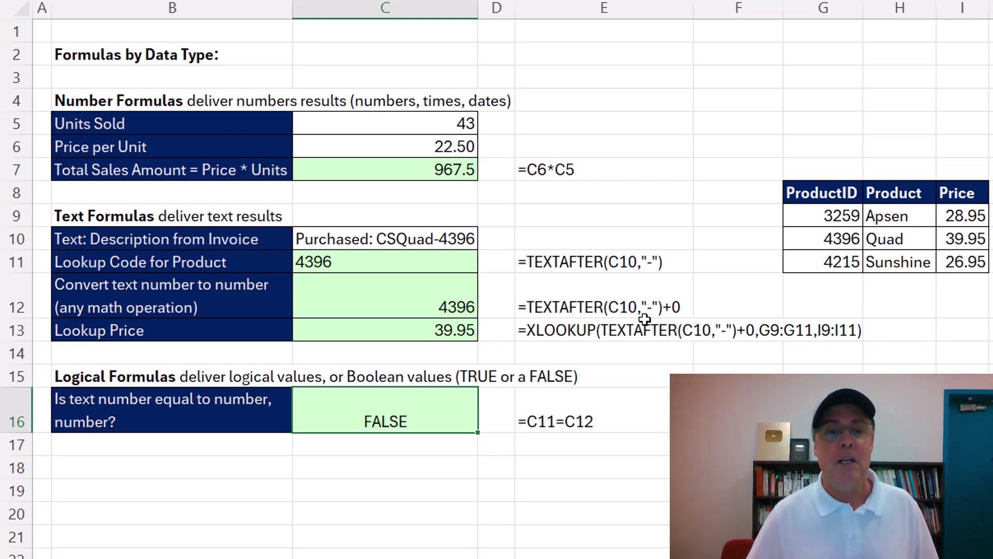
# Change the conversion formula in C12 to use a double negative instead of adding zero: =--TEXTAFTER(C10,"-")
pyautogui.doubleClick(453, 300)
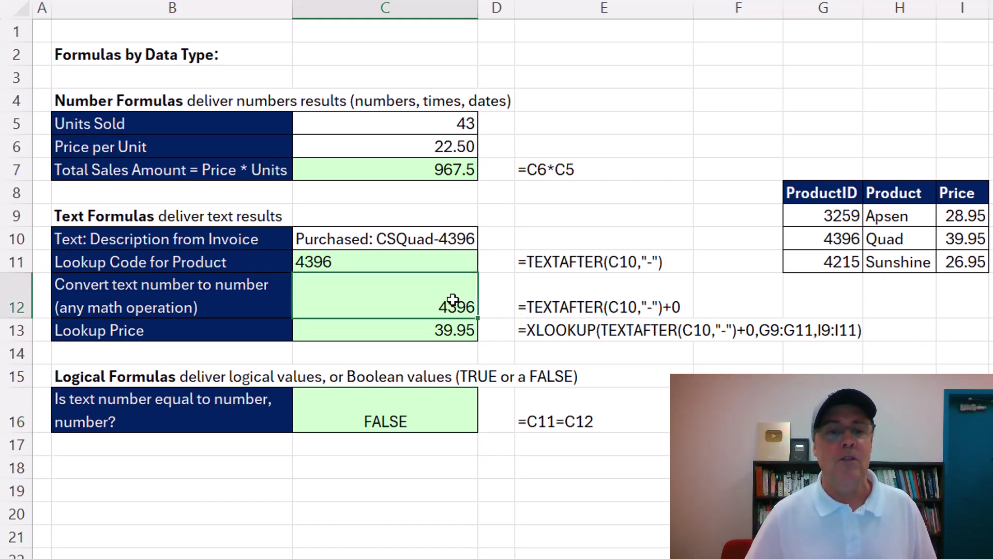
pyautogui.press('BackSpace')
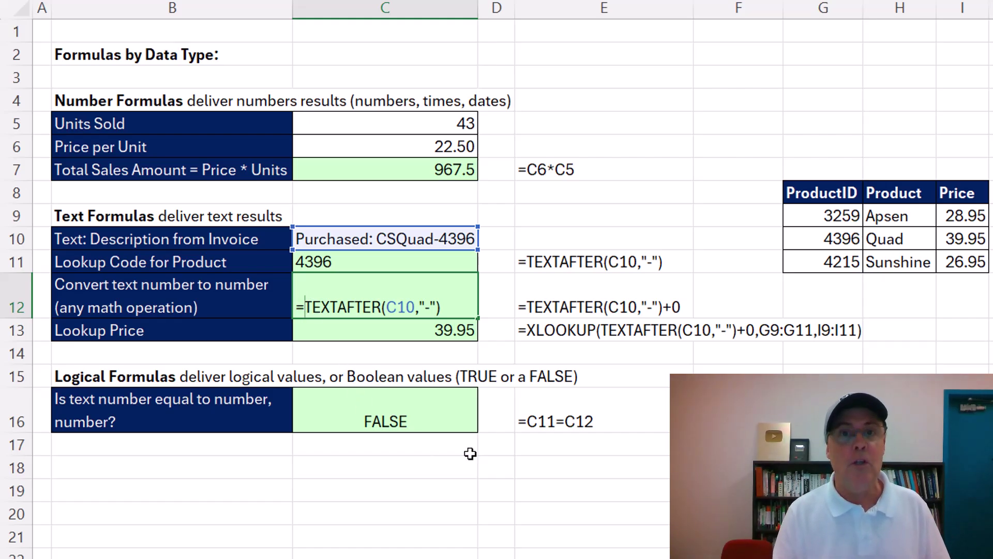
pyautogui.write('_')
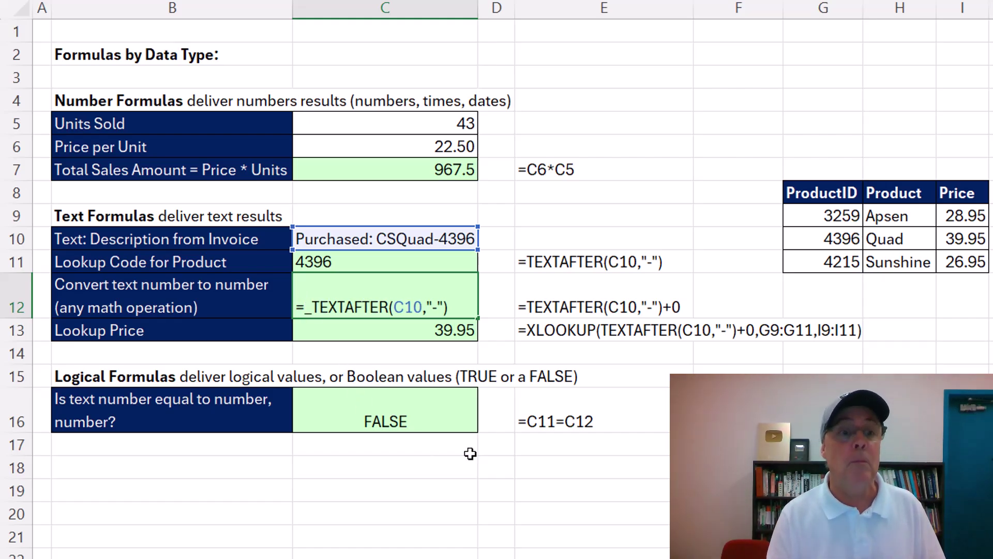
pyautogui.press('BackSpace')
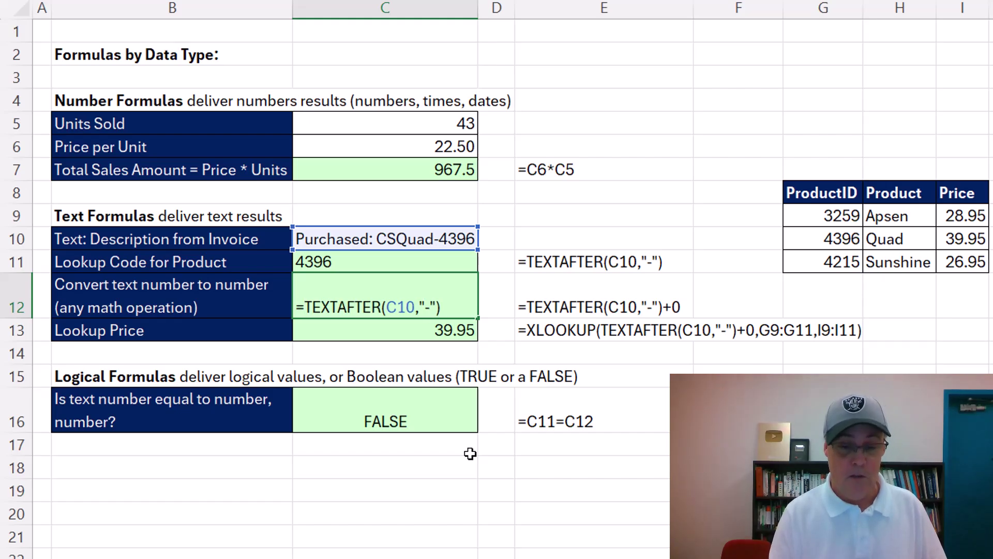
pyautogui.write('--')
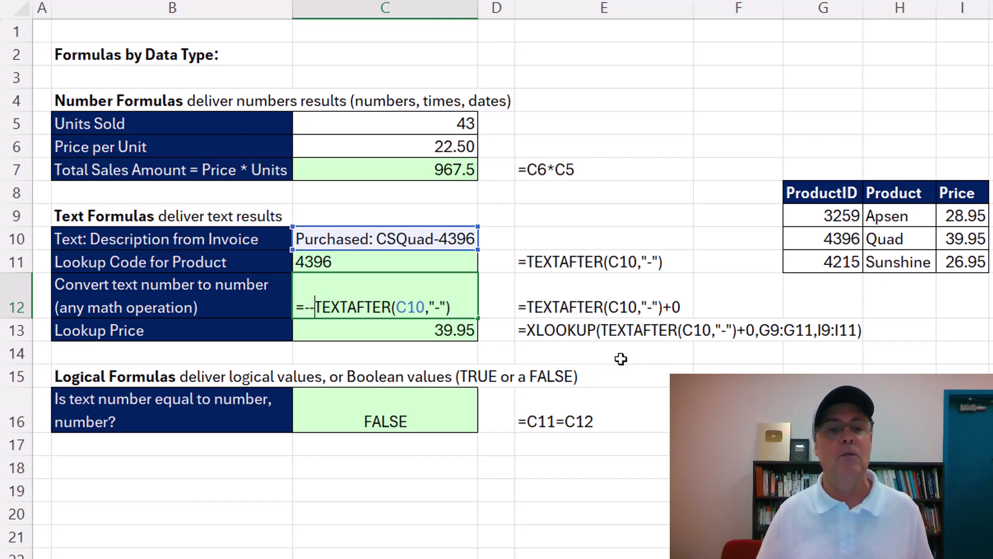
pyautogui.hotkey('ctrl', 'Return')
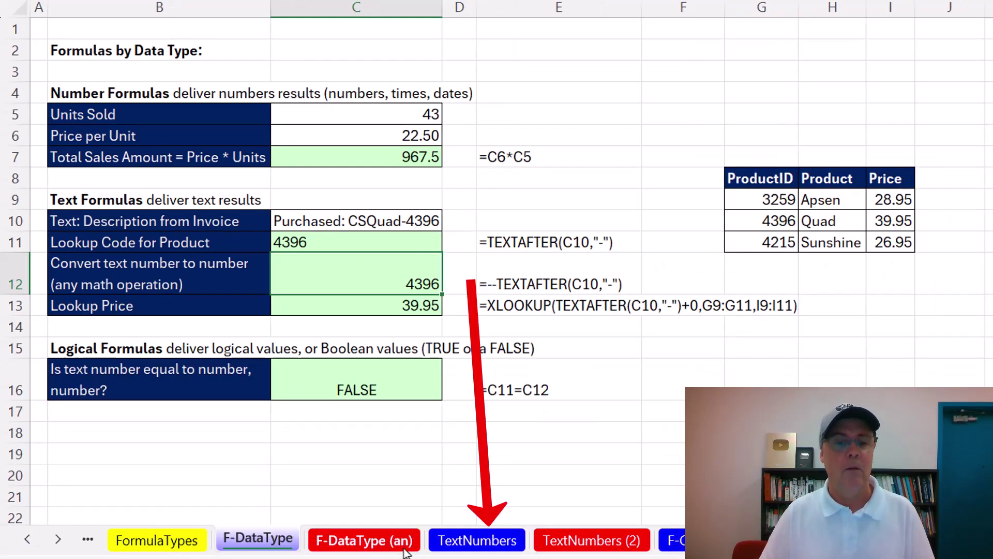
# On the TextNumbers sheet, fill C5, C9 and C13 together with a formula adding 0 to the cell above, such as =C12+0
pyautogui.click(477, 541)
pyautogui.click(379, 96)
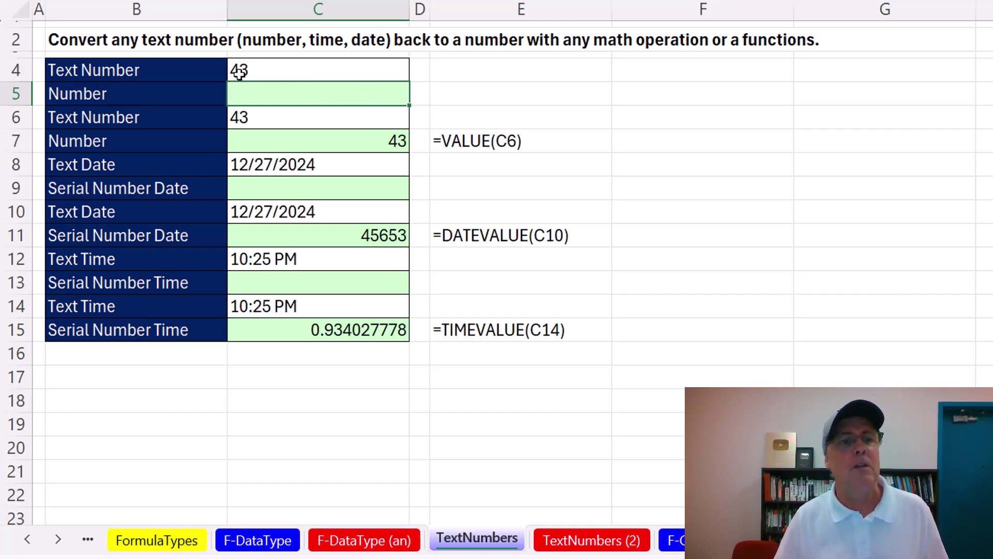
pyautogui.press('ctrl')
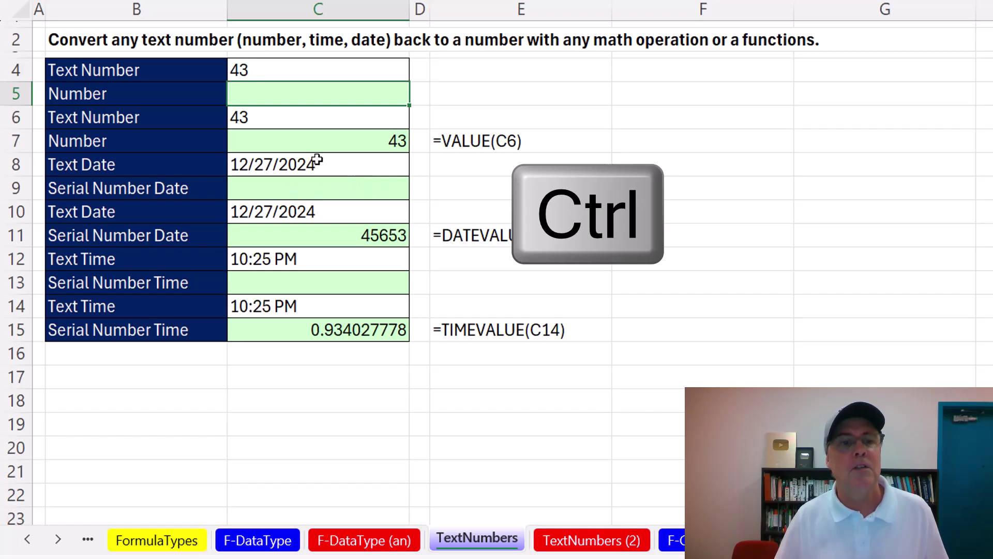
pyautogui.keyDown('ctrl'); pyautogui.click(336, 188); pyautogui.keyUp('ctrl')
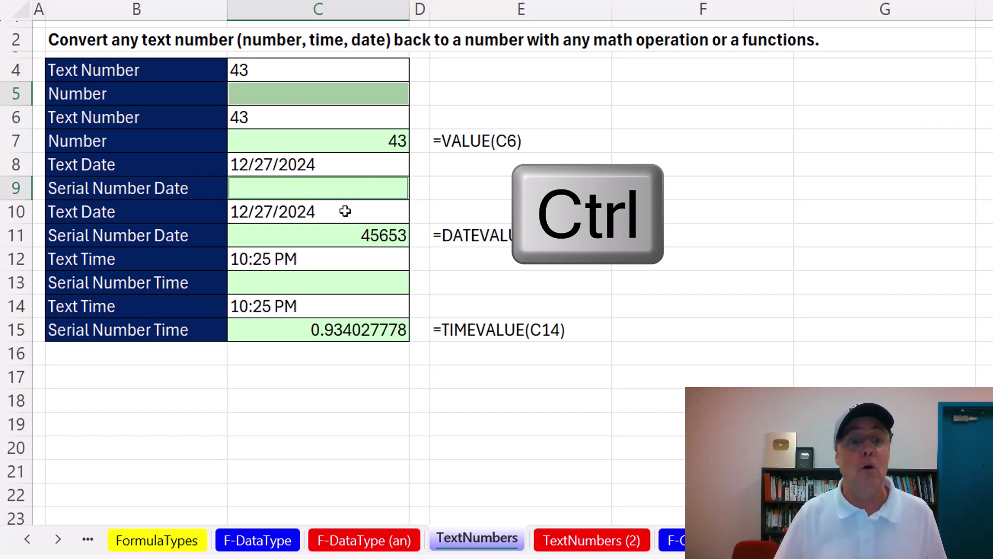
pyautogui.keyDown('ctrl'); pyautogui.click(385, 284); pyautogui.keyUp('ctrl')
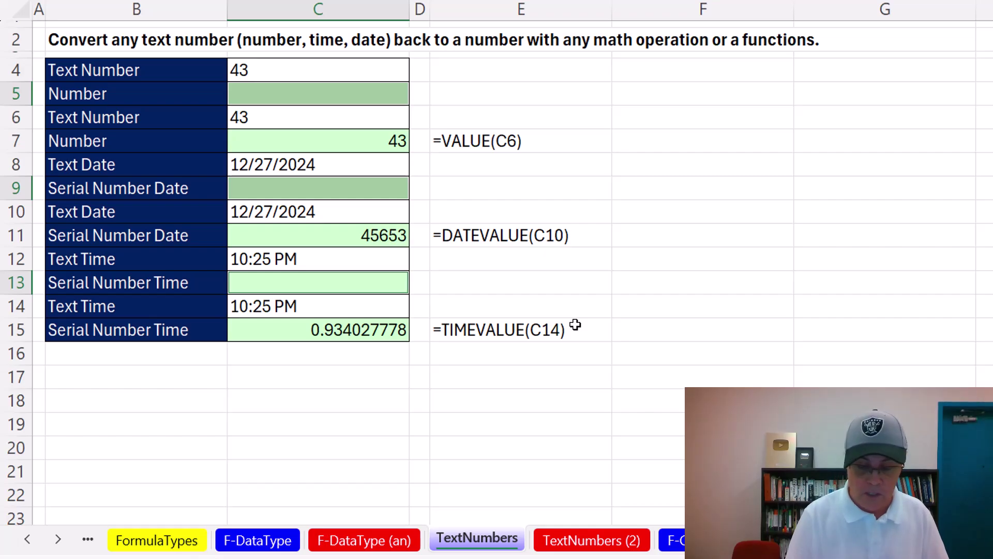
pyautogui.write('=')
pyautogui.press('Up')
pyautogui.write('+')
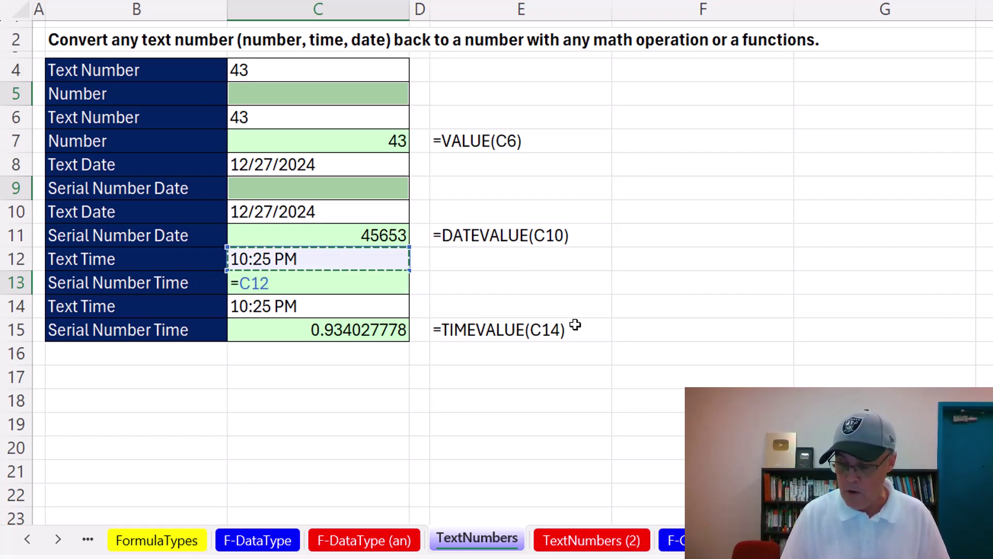
pyautogui.write('0')
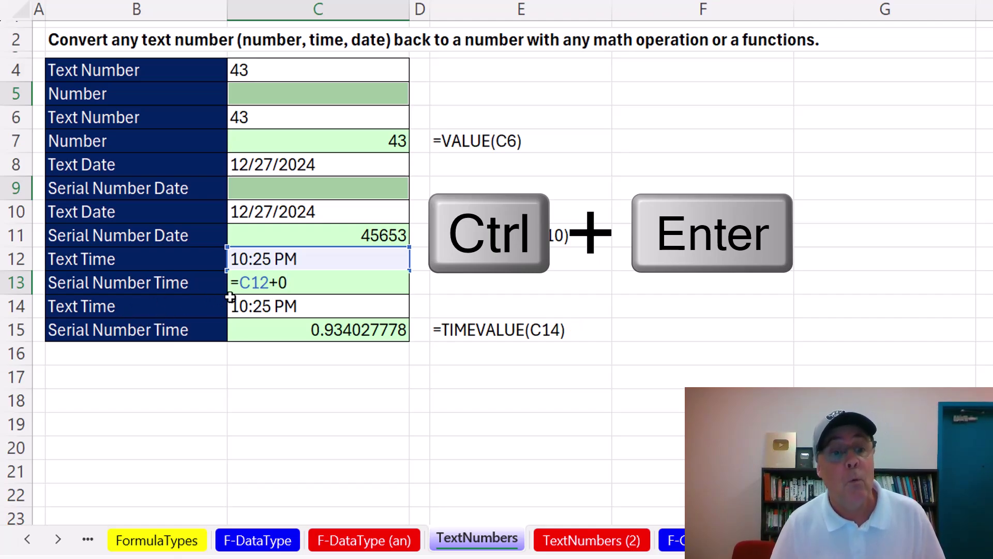
pyautogui.hotkey('ctrl', 'Return')
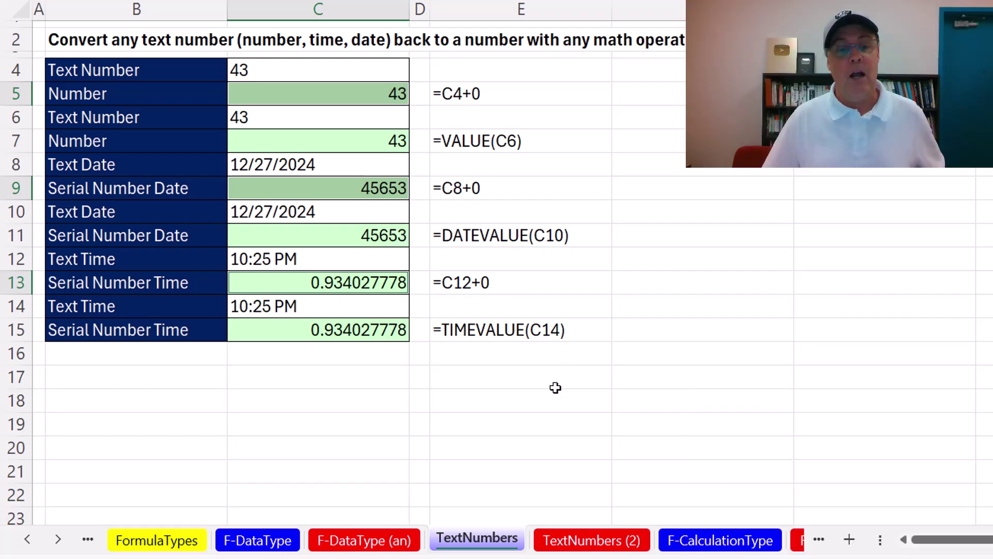
# On the F-CalculationType sheet, enter =ROUND(B9*$C$6,2) in C9 to calculate the first rounded tax amount
pyautogui.click(274, 540)
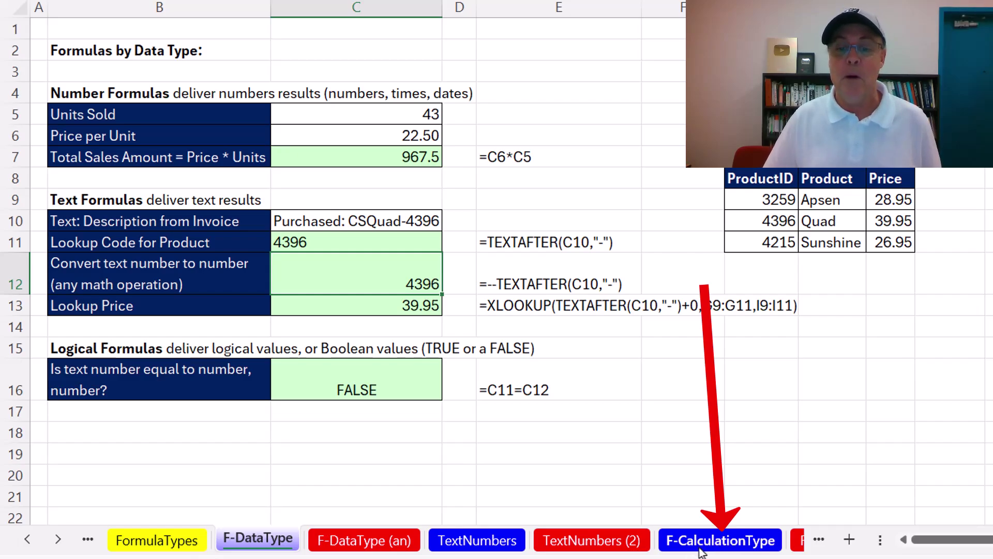
pyautogui.click(734, 548)
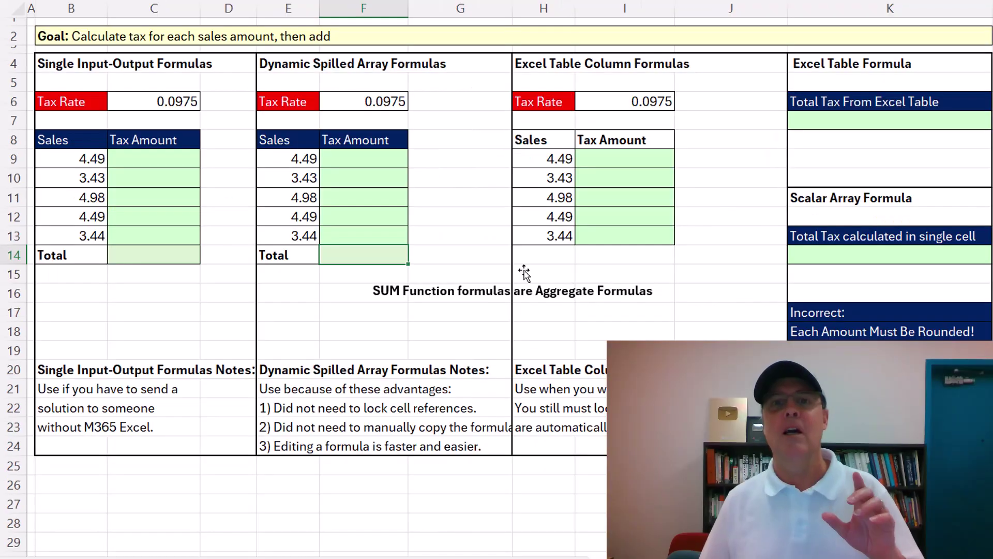
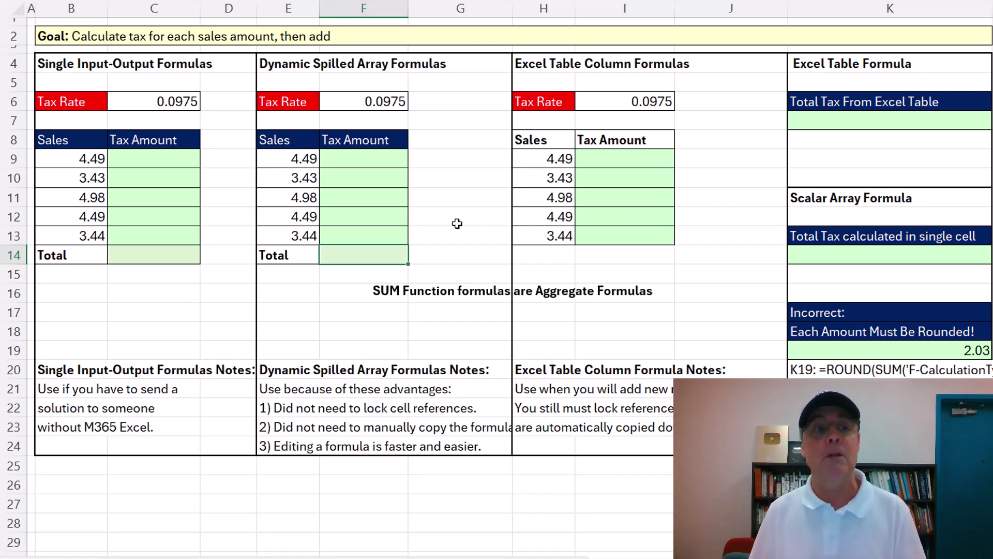
pyautogui.click(171, 159)
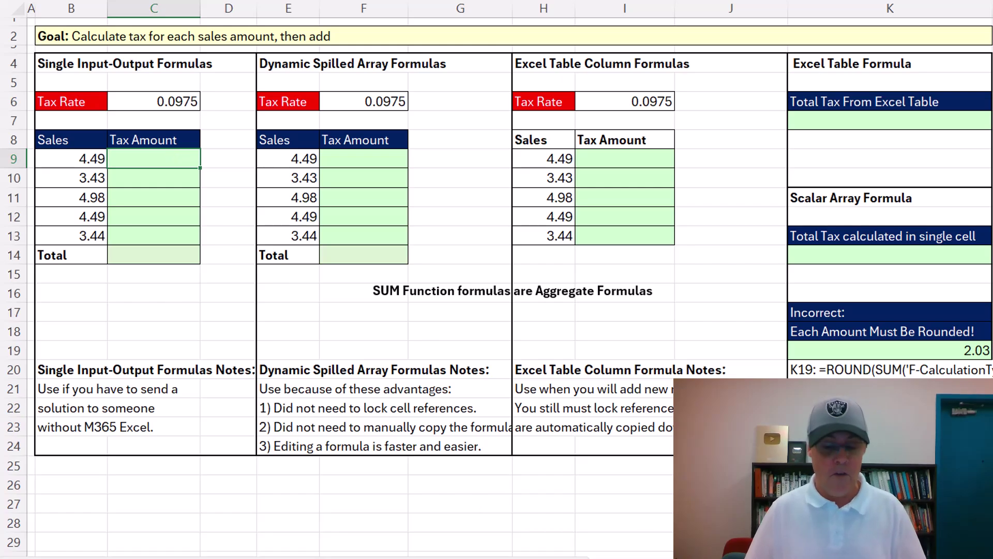
pyautogui.write('=round')
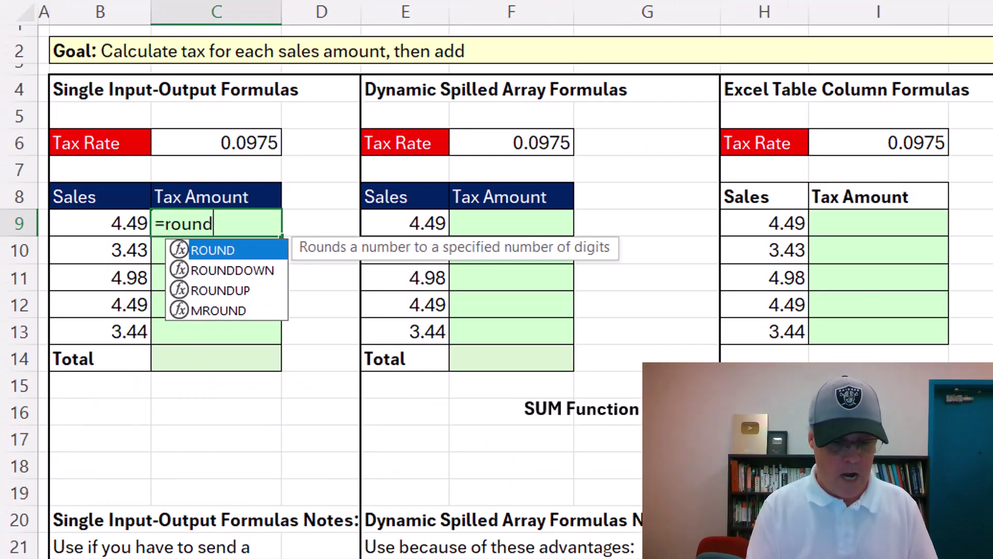
pyautogui.press('Tab')
pyautogui.press('Left')
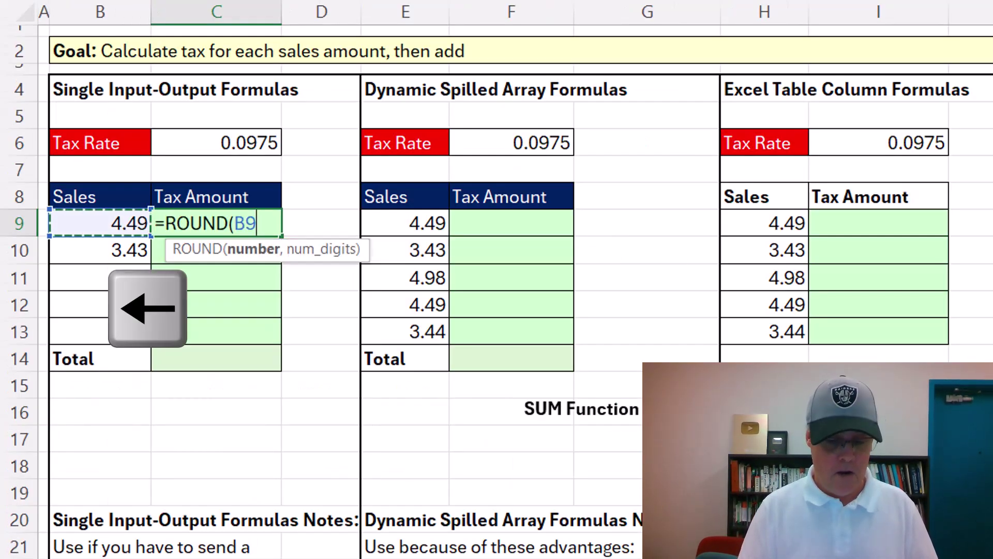
pyautogui.write('*')
pyautogui.press('Up')
pyautogui.press('Up')
pyautogui.press('Up')
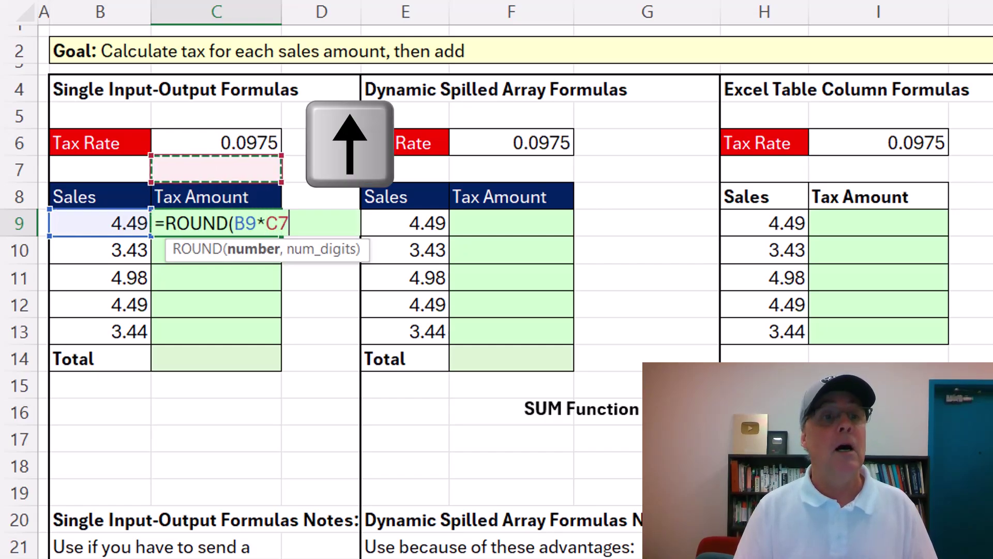
pyautogui.press('F4')
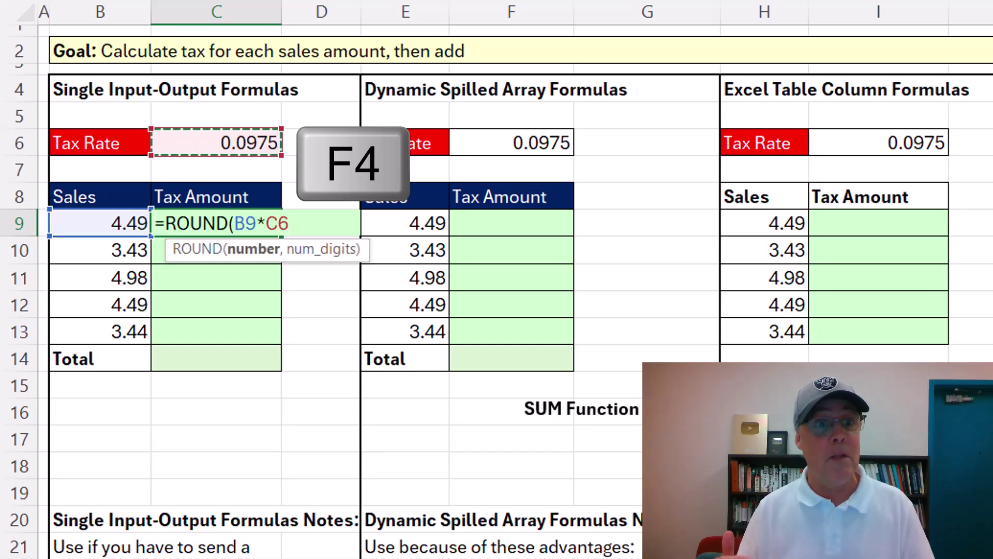
pyautogui.press('F4')
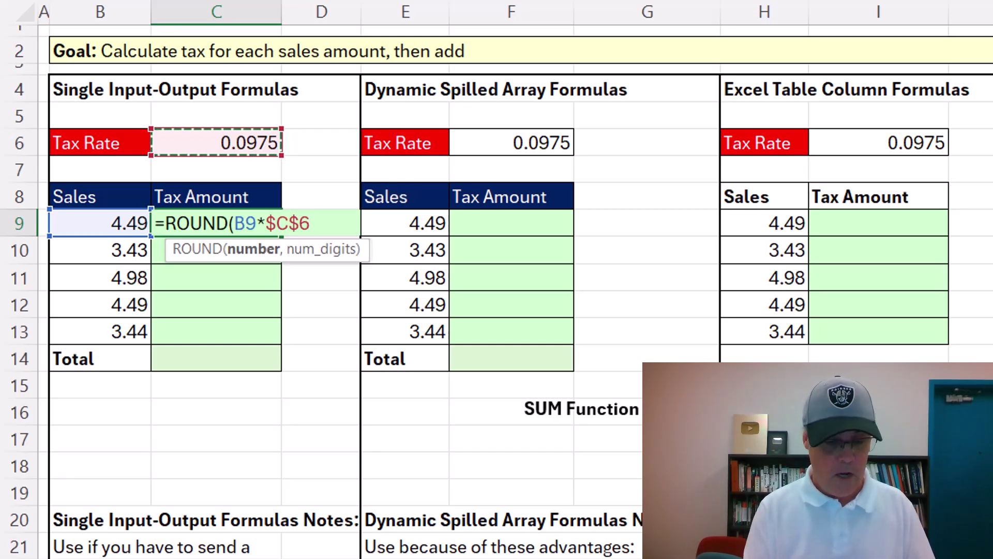
pyautogui.write(',2)')
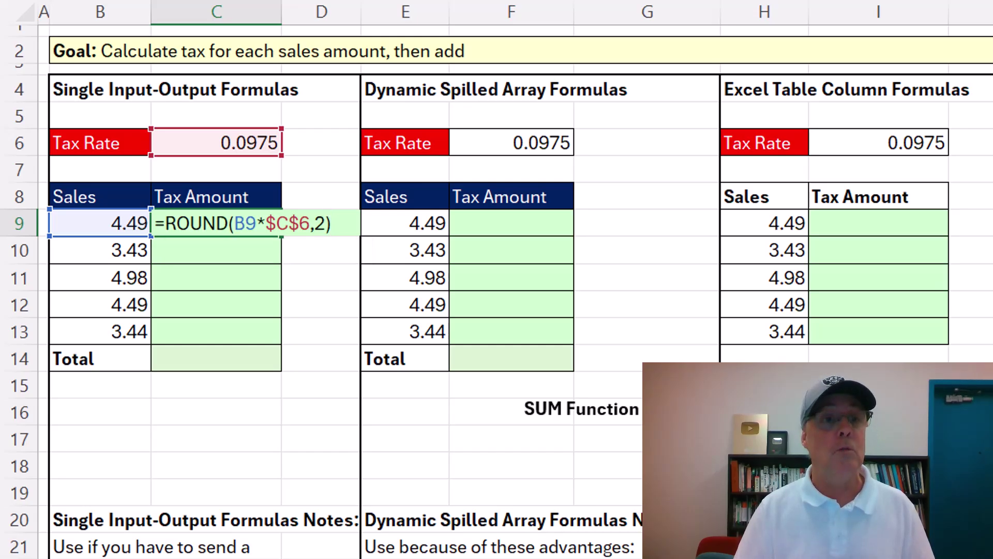
pyautogui.hotkey('ctrl', 'Return')
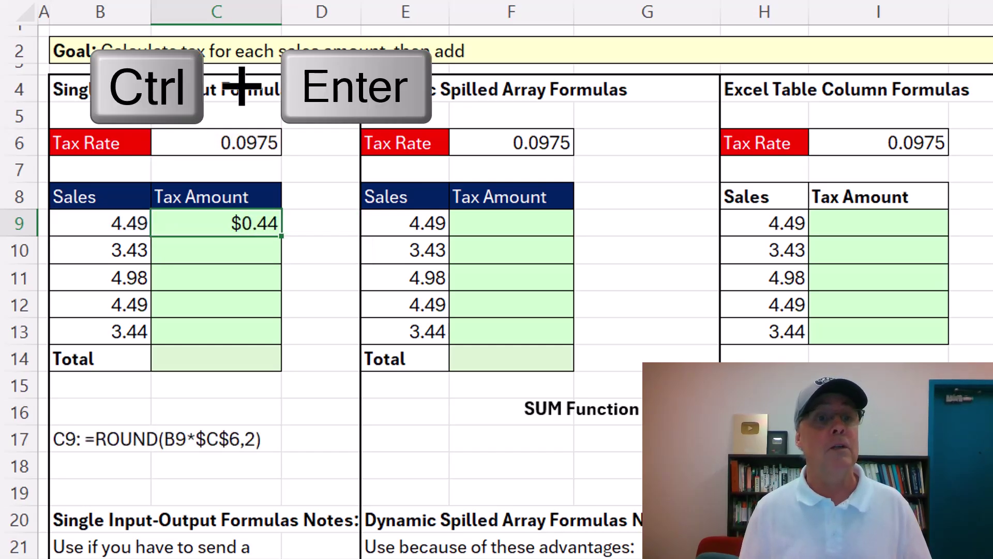
# Copy the C9 tax formula down through C13 and check the cell references in the last copy
pyautogui.moveTo(281, 237); pyautogui.dragTo(289, 341)
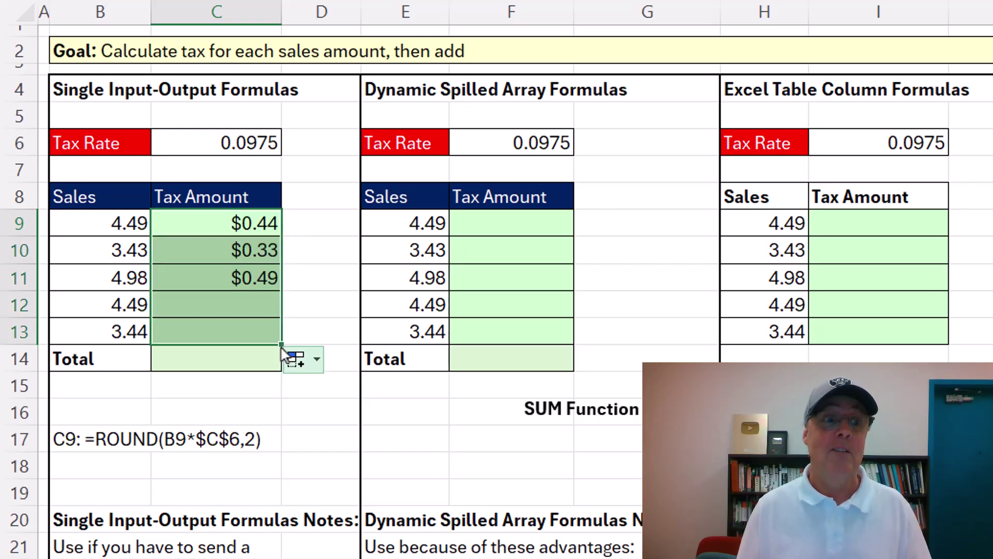
pyautogui.click(236, 334)
pyautogui.press('F2')
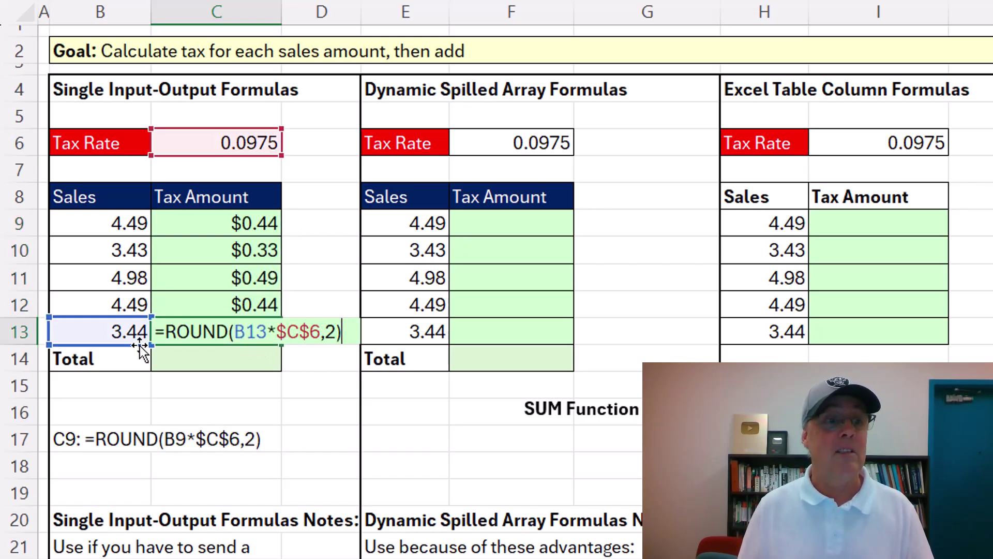
pyautogui.press('Escape')
# Total the single-cell tax amounts in C14 with =SUM(C9:C13), then review the formula in C9
pyautogui.click(249, 357)
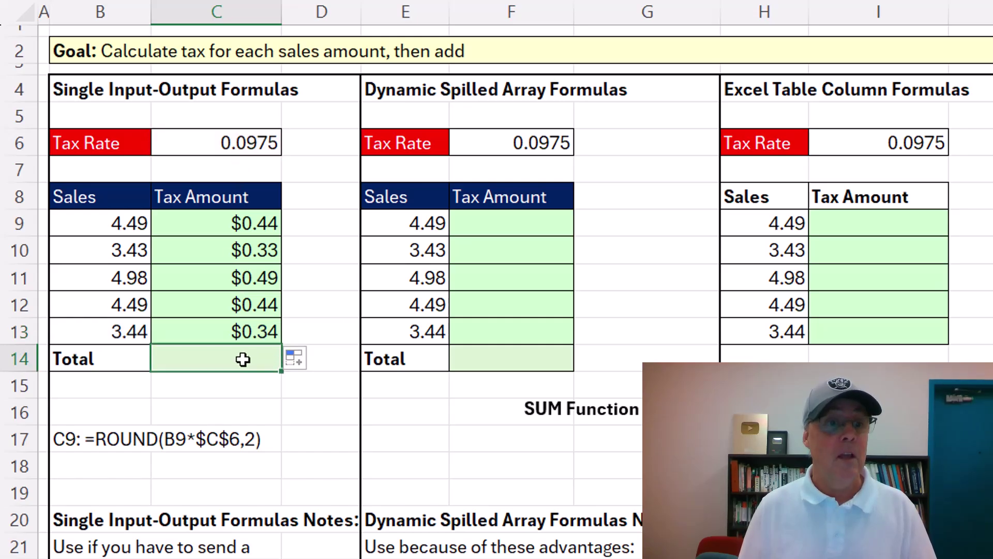
pyautogui.hotkey('alt', '=')
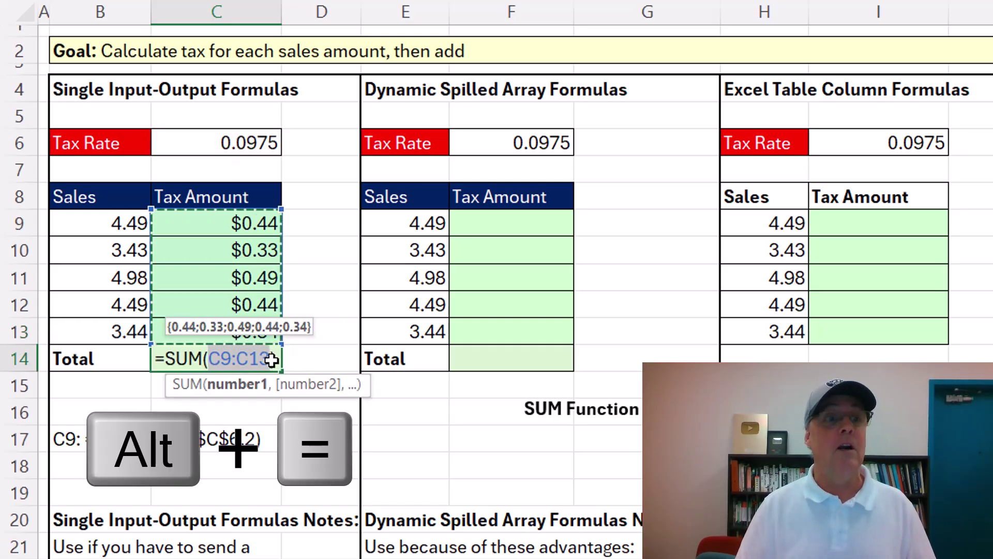
pyautogui.press('Return')
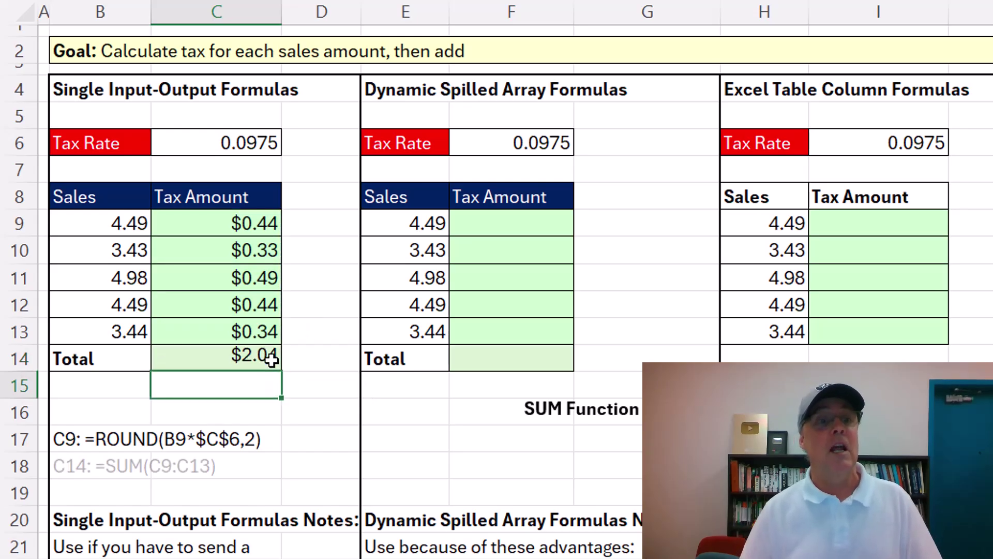
pyautogui.doubleClick(268, 222)
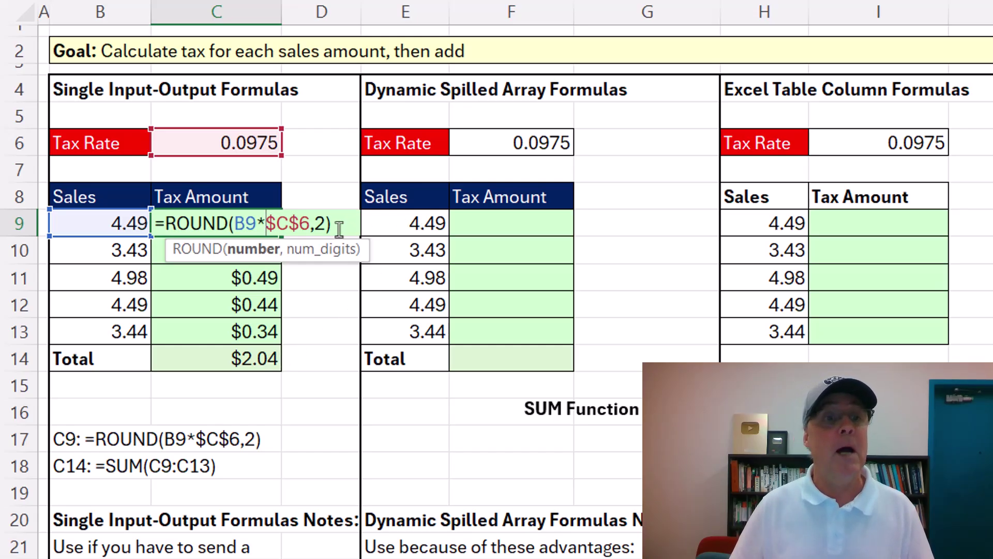
pyautogui.press('Escape')
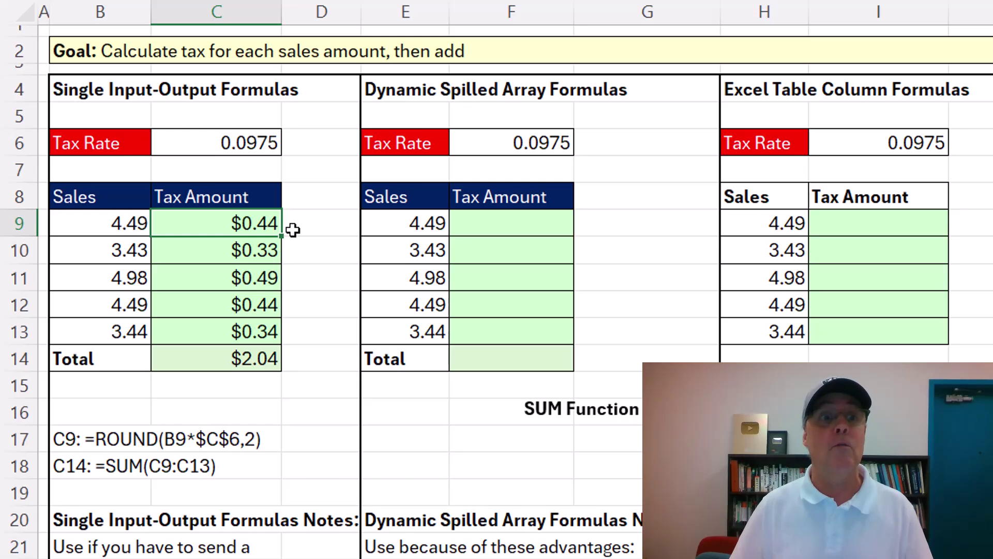
# Enter the dynamic spilled array formula =ROUND(E9:E13*F6,2) in F9 to calculate all the tax amounts at once
pyautogui.click(488, 224)
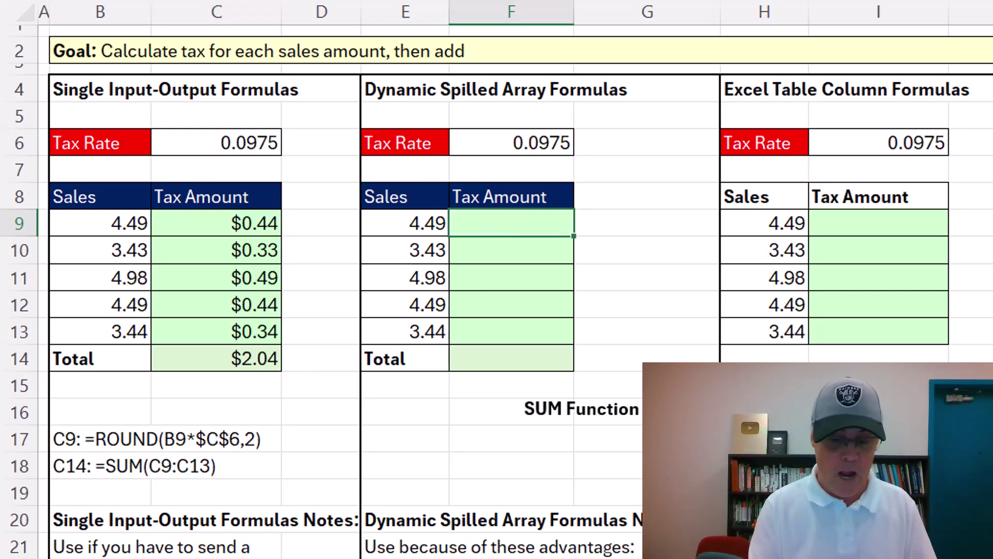
pyautogui.write('=roun')
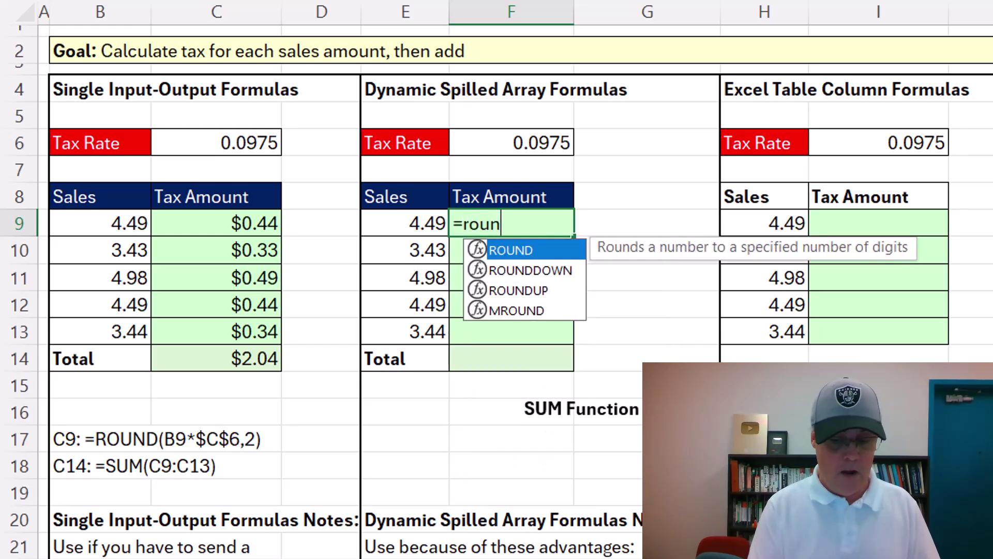
pyautogui.press('Tab')
pyautogui.press('Left')
pyautogui.hotkey('shift', 'Down')
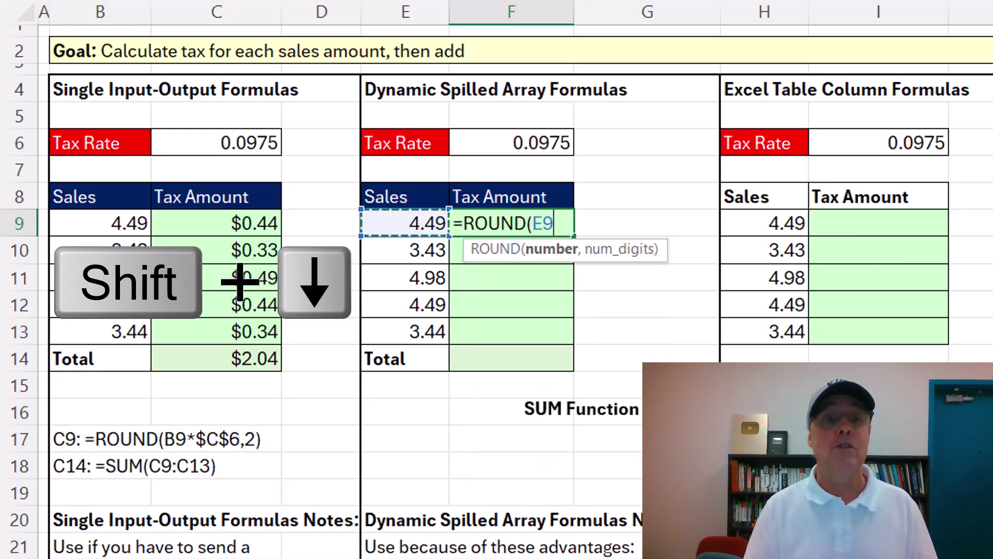
pyautogui.hotkey('shift', 'Down')
pyautogui.hotkey('shift', 'Down')
pyautogui.hotkey('shift', 'Down')
pyautogui.write('*')
pyautogui.press('Up')
pyautogui.press('Up')
pyautogui.press('Up')
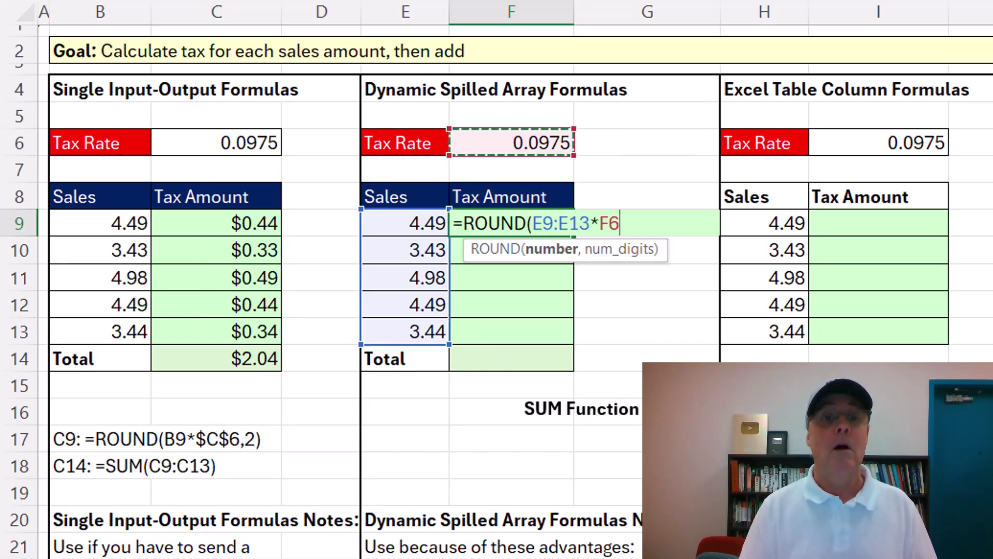
pyautogui.write(',')
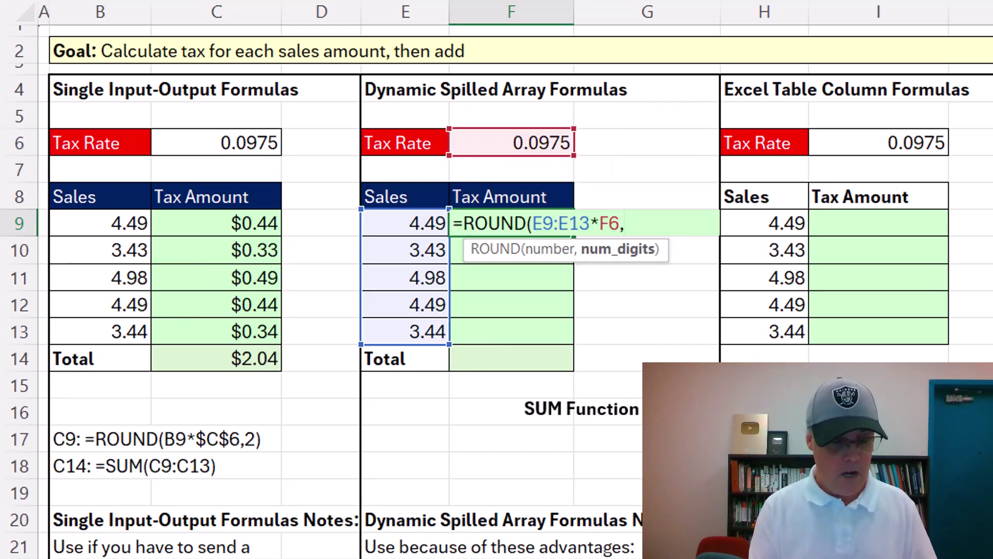
pyautogui.write('2)')
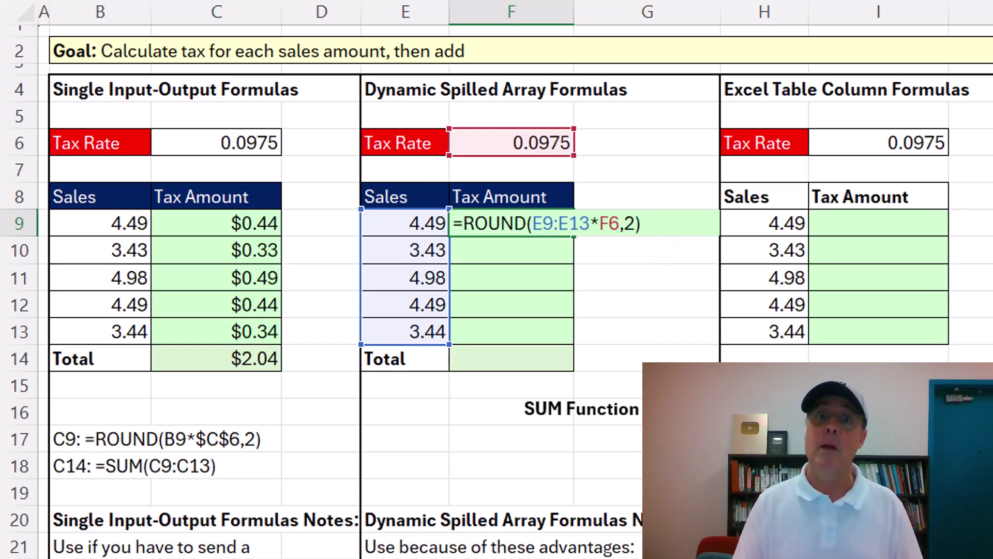
pyautogui.hotkey('ctrl', 'Return')
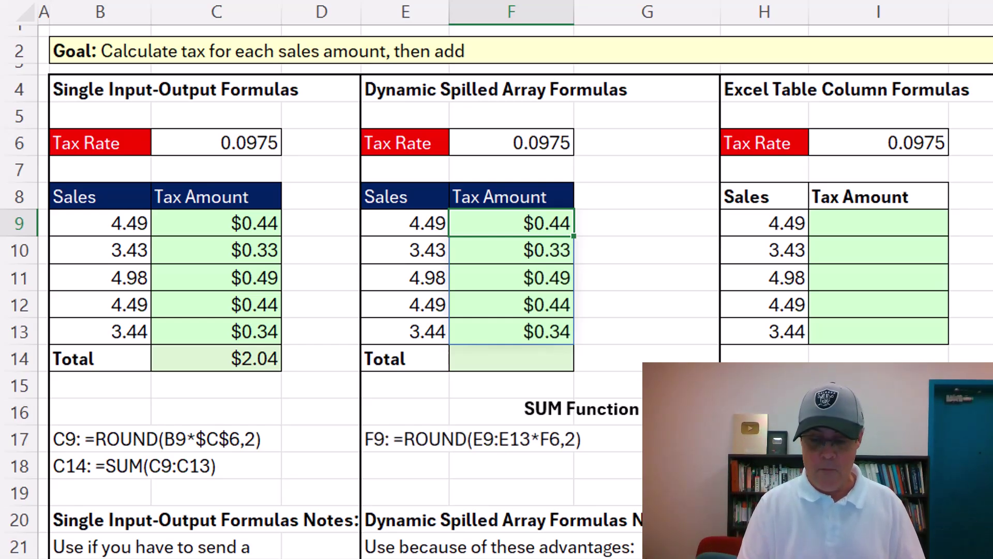
# Total the spilled tax amounts in F14 with =SUM(F9#)
pyautogui.hotkey('ctrl', 'Down')
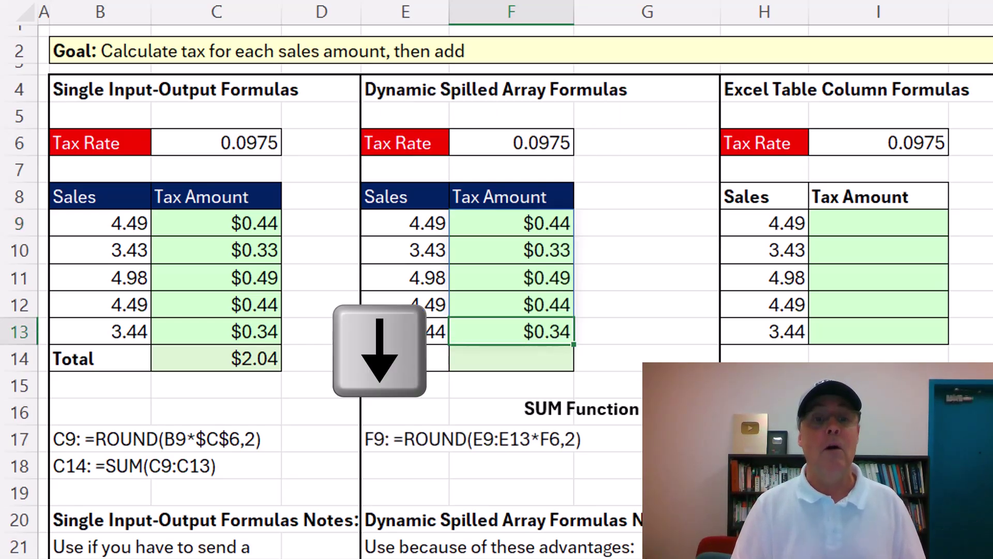
pyautogui.press('Down')
pyautogui.hotkey('alt', '=')
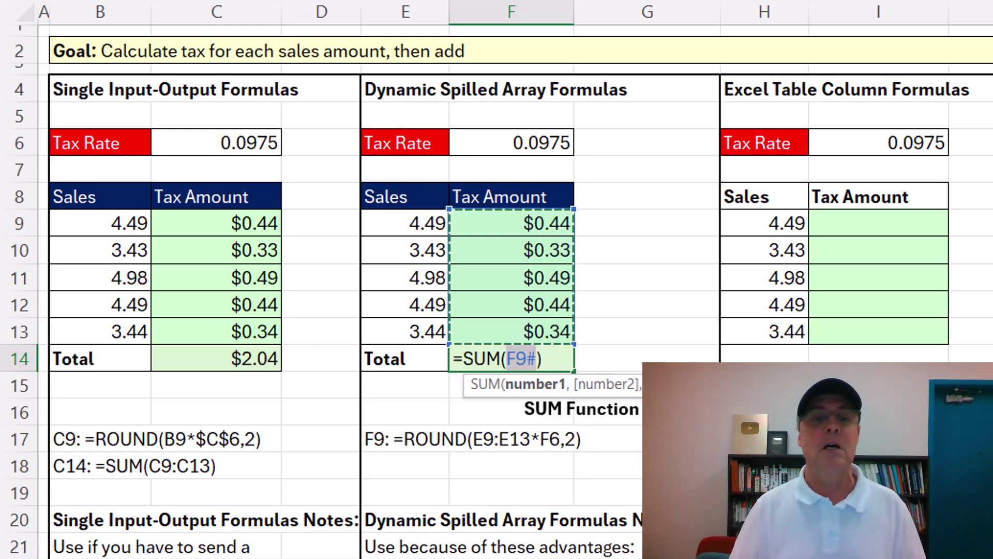
pyautogui.press('Return')
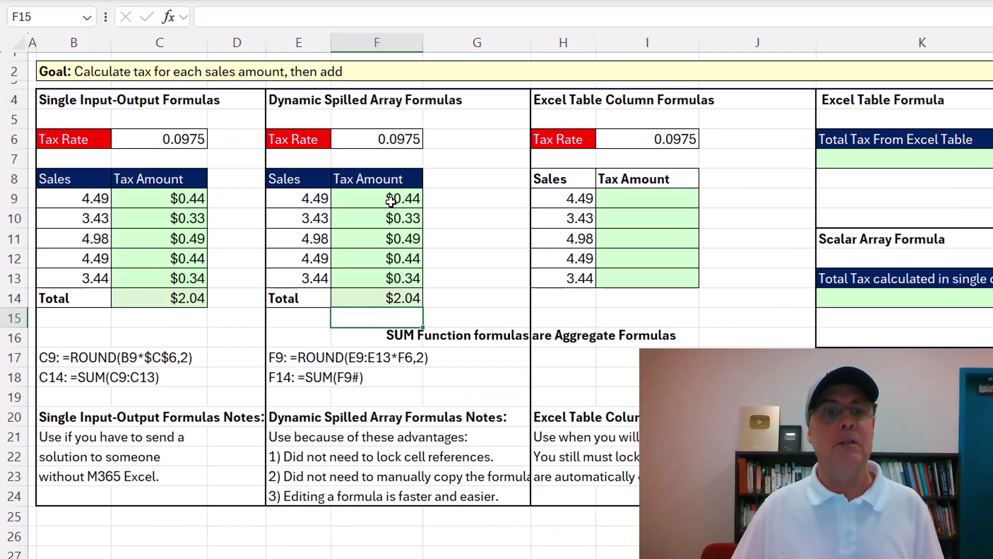
# Compare the editable spilled array formula in F9 with the formula content of the spilled cell F10
pyautogui.click(391, 202)
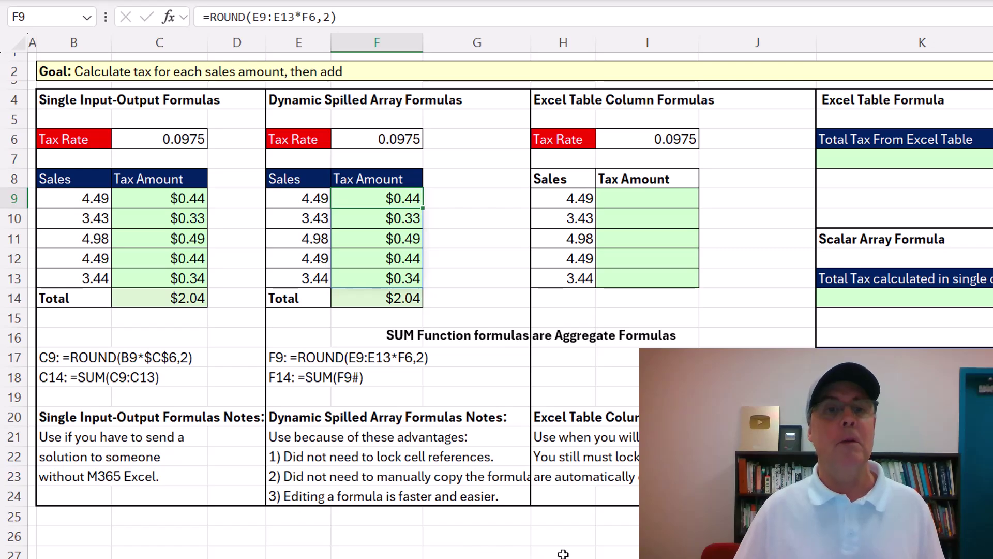
pyautogui.press('F2')
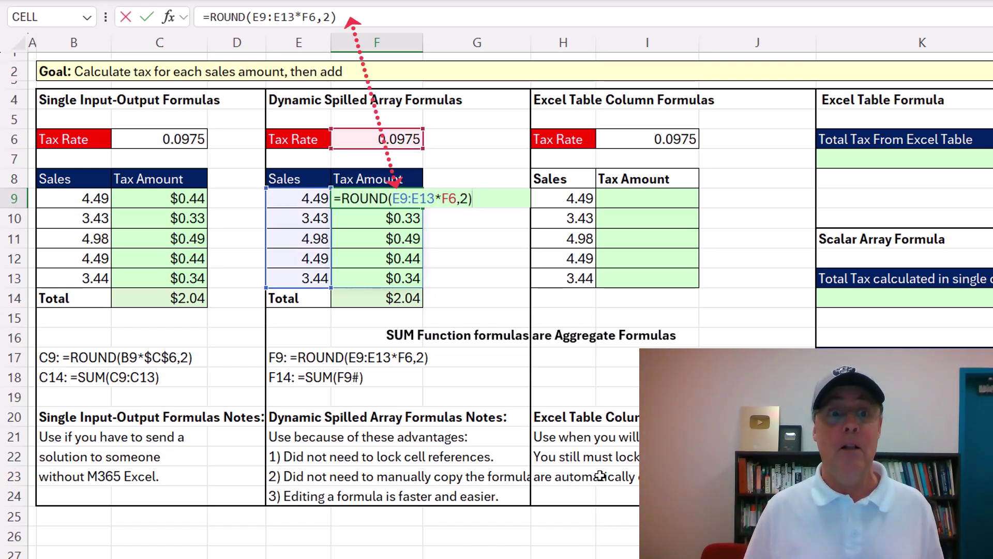
pyautogui.press('Return')
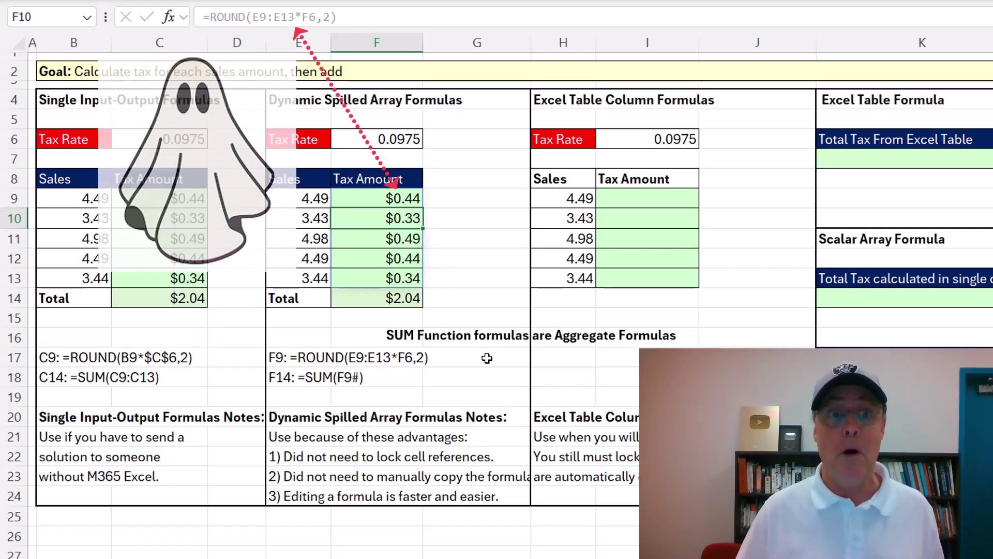
pyautogui.press('F2')
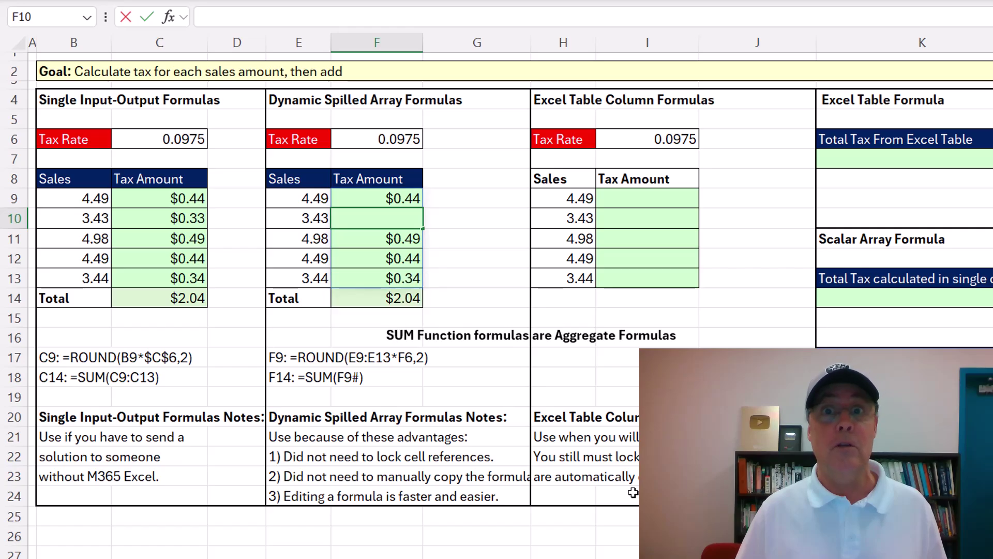
pyautogui.press('Escape')
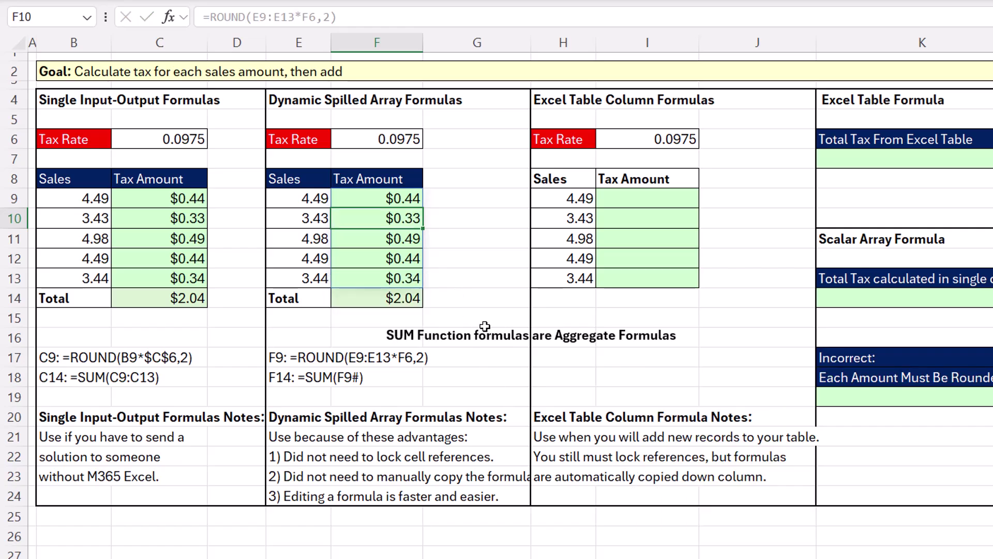
# Enter a formula in I26 that references the spilled cell F10
pyautogui.click(640, 545)
pyautogui.write('=')
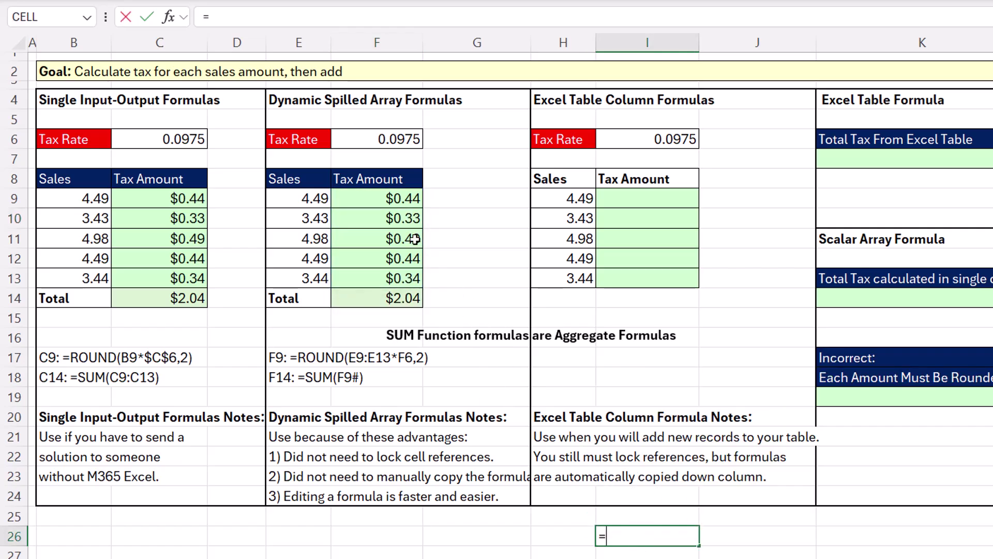
pyautogui.click(406, 220)
pyautogui.press('Return')
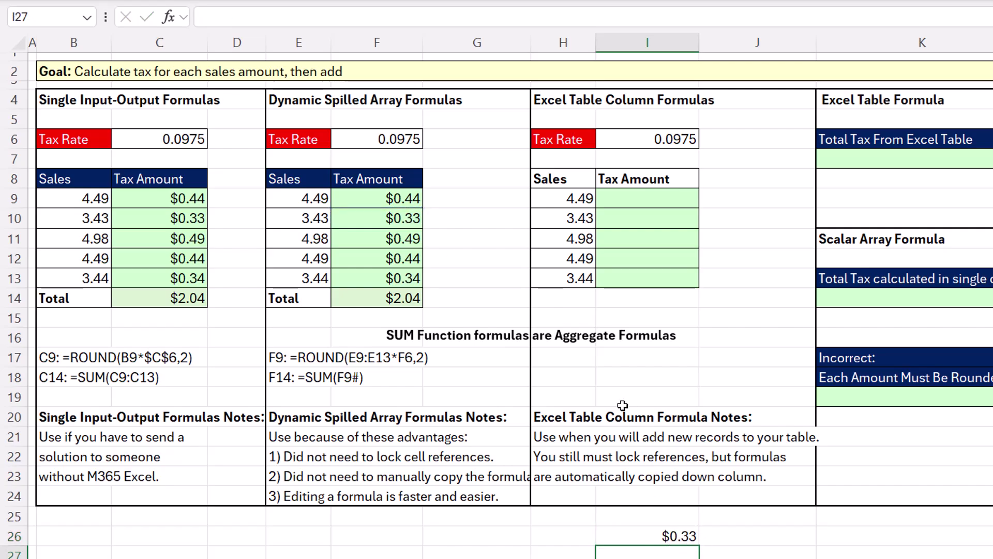
# Undo the formula in I26 and compare the editable array formula in F9 with the spilled cell F10
pyautogui.hotkey('ctrl', 'z')
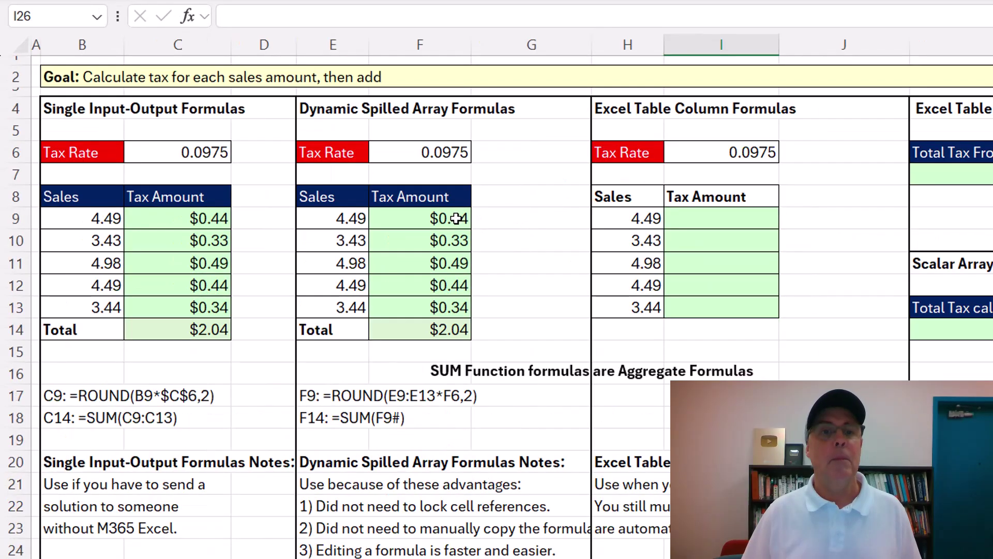
pyautogui.doubleClick(455, 218)
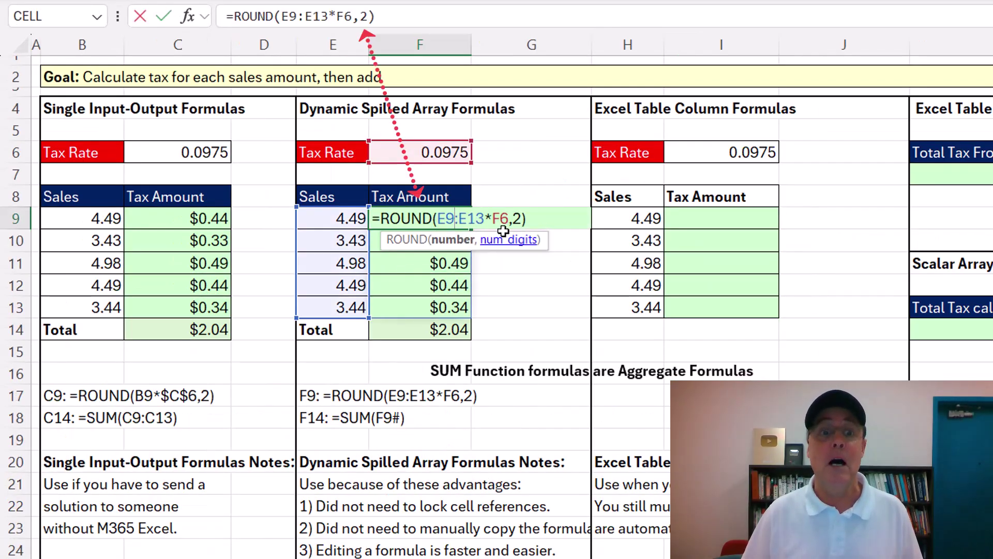
pyautogui.press('Escape')
pyautogui.click(441, 241)
# Overwrite the spilled cell F11 with "t" to obstruct the spill range, and undo the entry
pyautogui.click(437, 264)
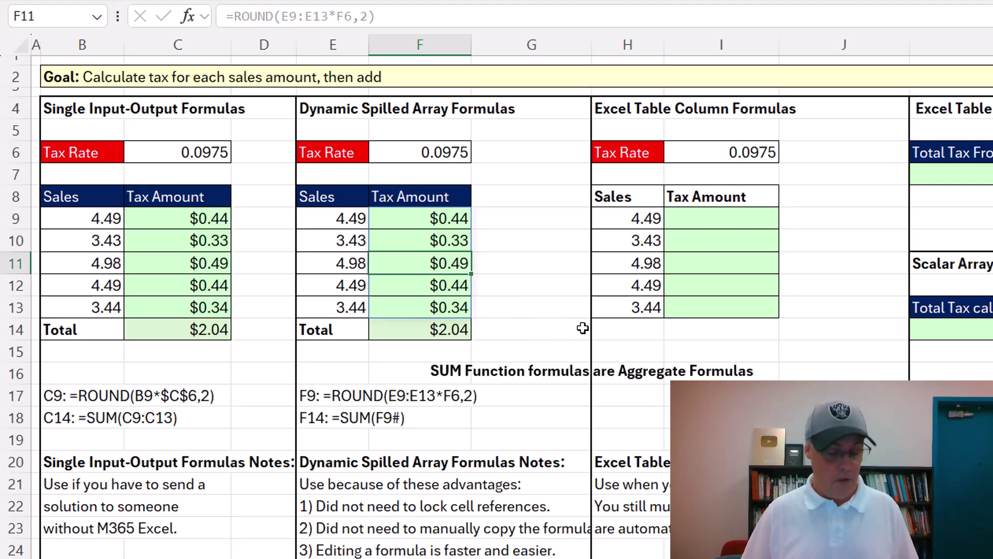
pyautogui.write('t')
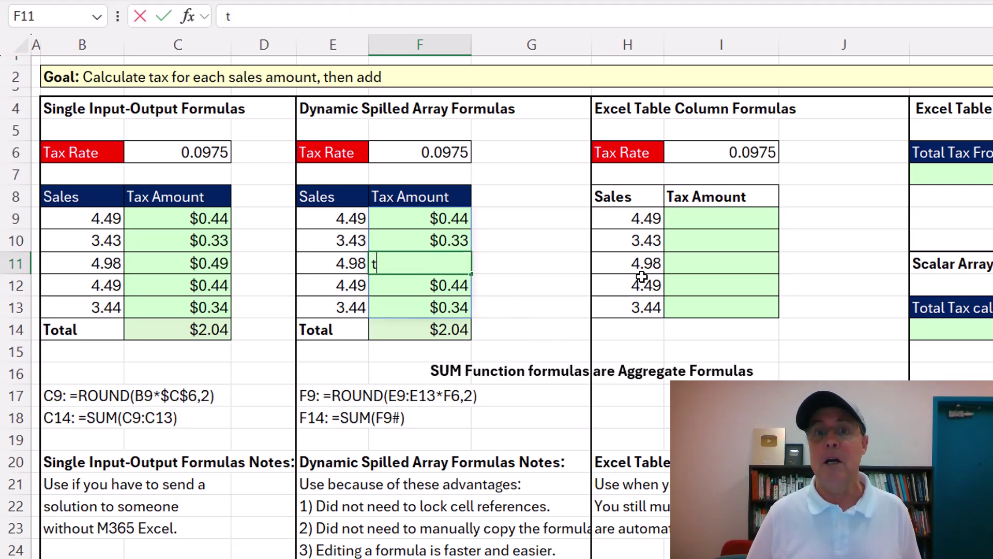
pyautogui.press('Return')
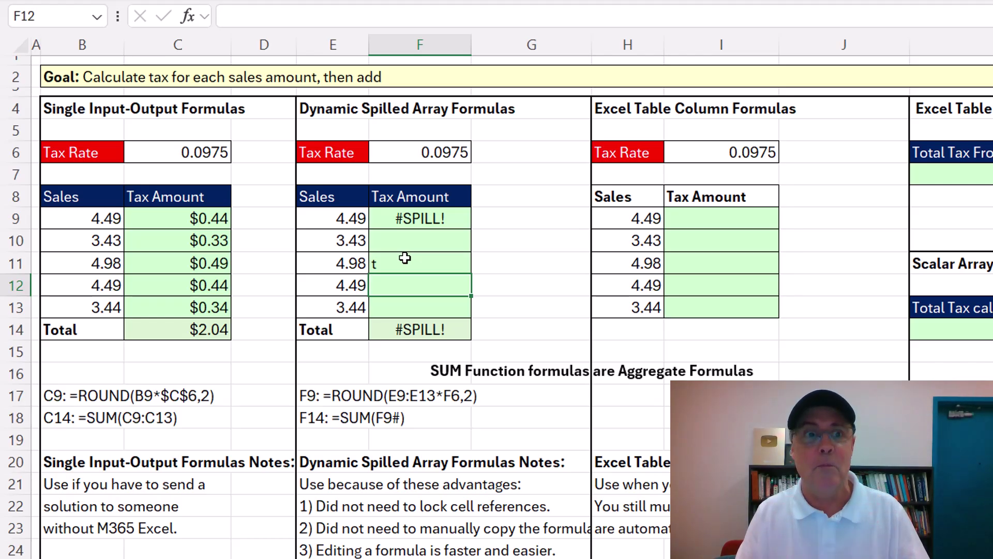
pyautogui.hotkey('ctrl', 'z')
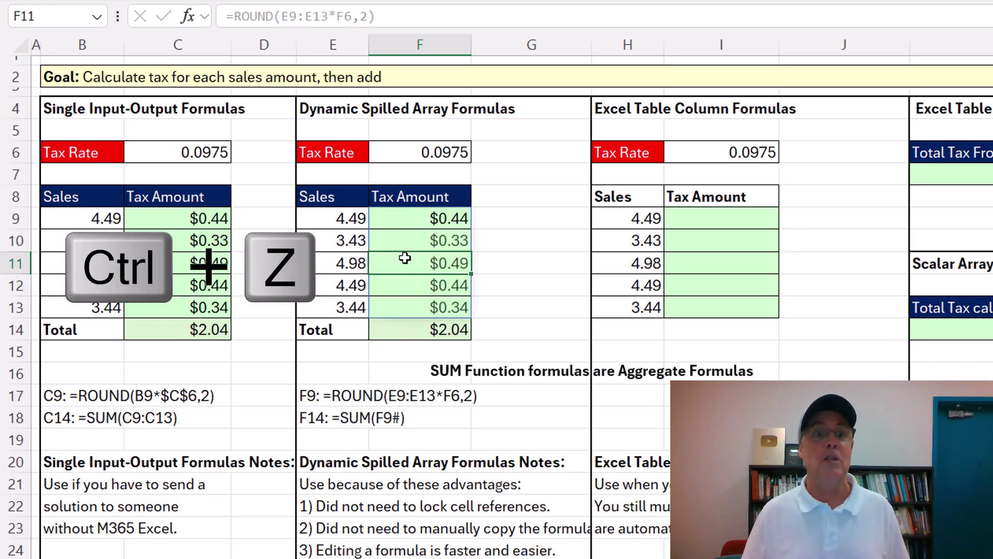
# Examine the single spilled array formula in F9
pyautogui.click(418, 224)
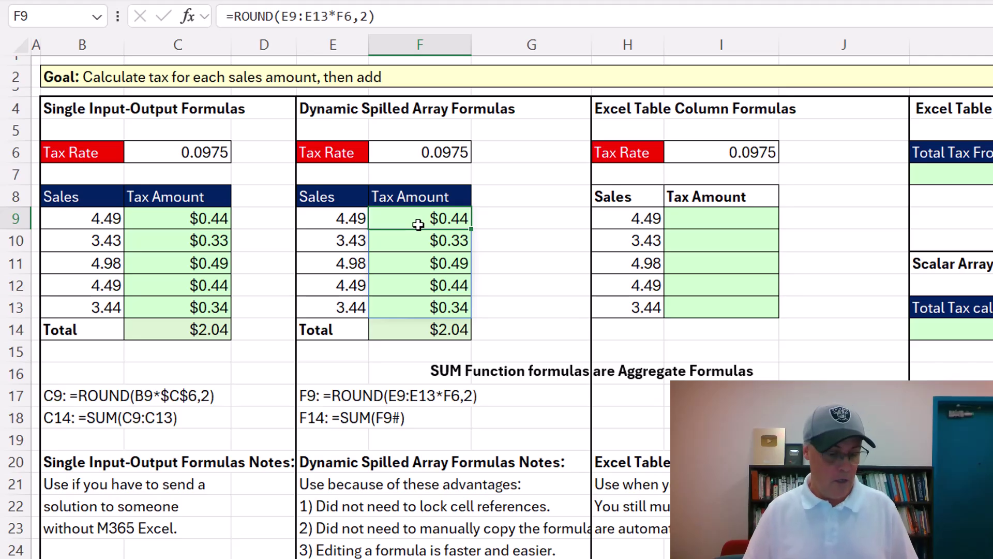
pyautogui.doubleClick(418, 224)
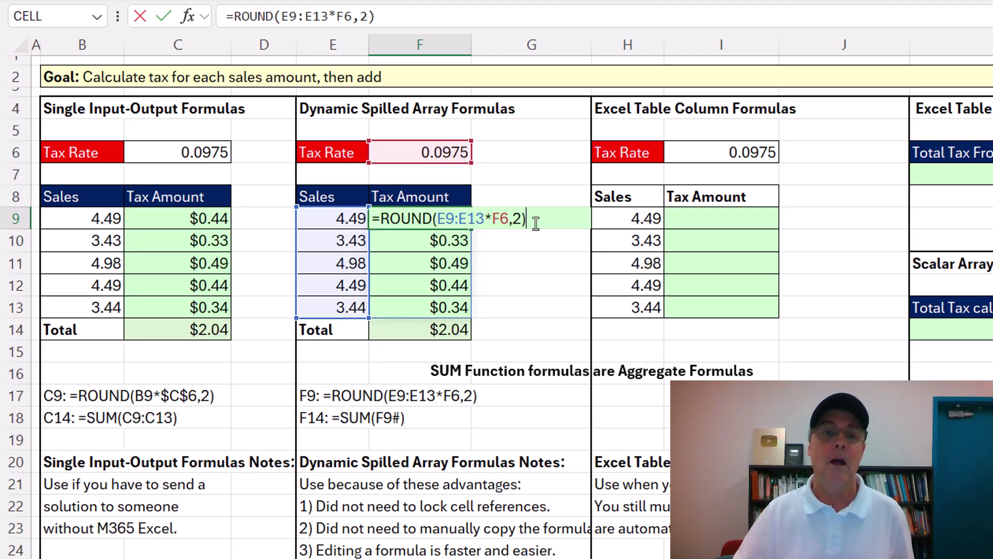
pyautogui.hotkey('ctrl', 'Return')
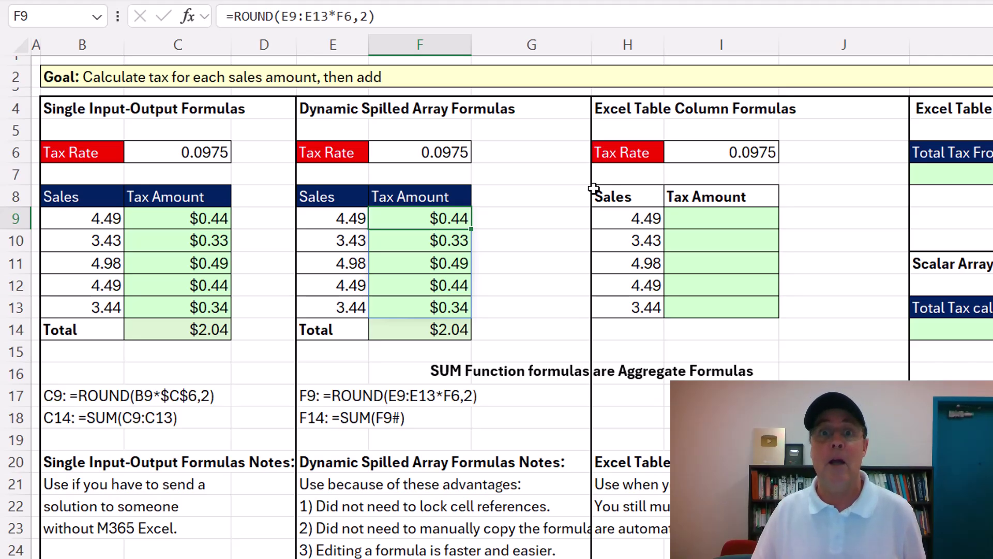
# Convert the Sales and Tax Amount range H8:I13 to an Excel Table with headers
pyautogui.click(675, 195)
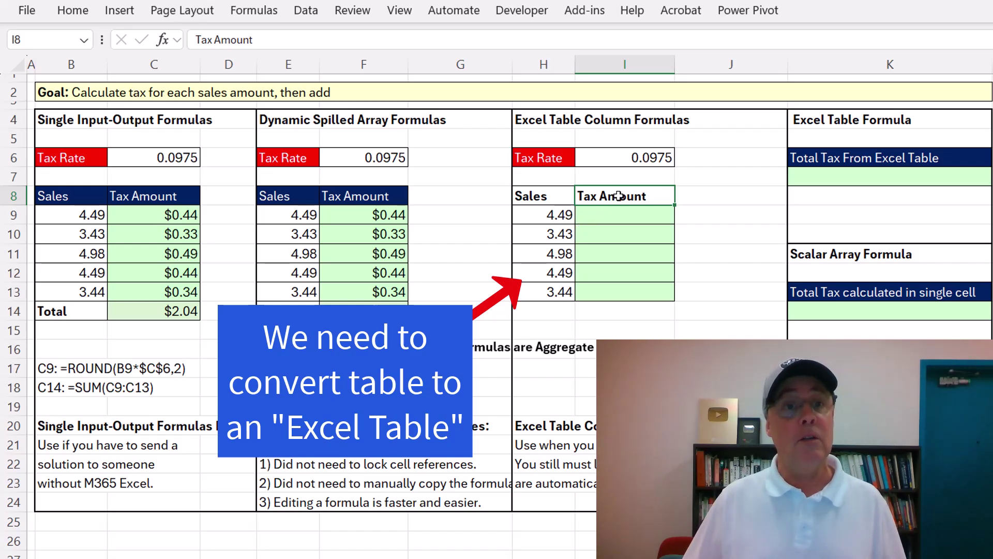
pyautogui.click(129, 11)
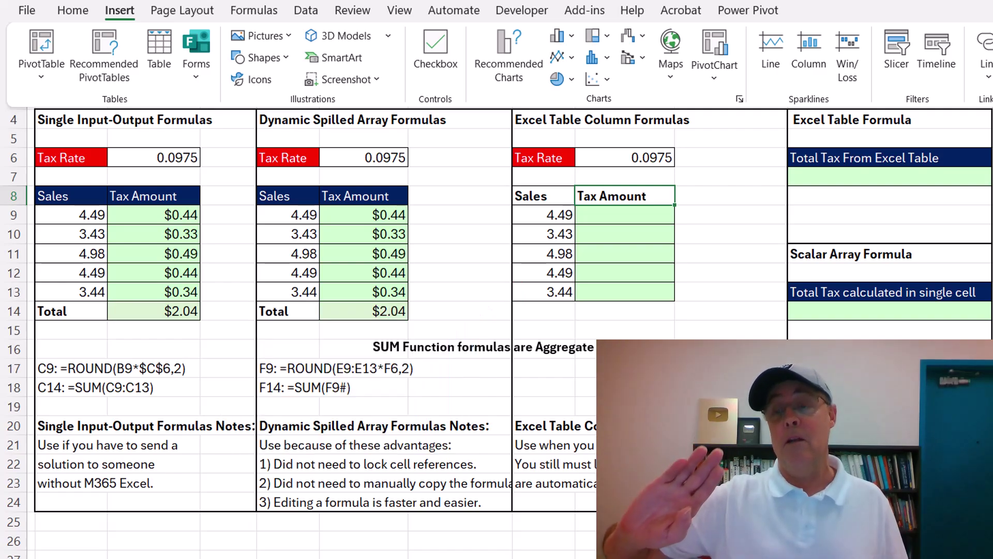
pyautogui.hotkey('ctrl', 'F1')
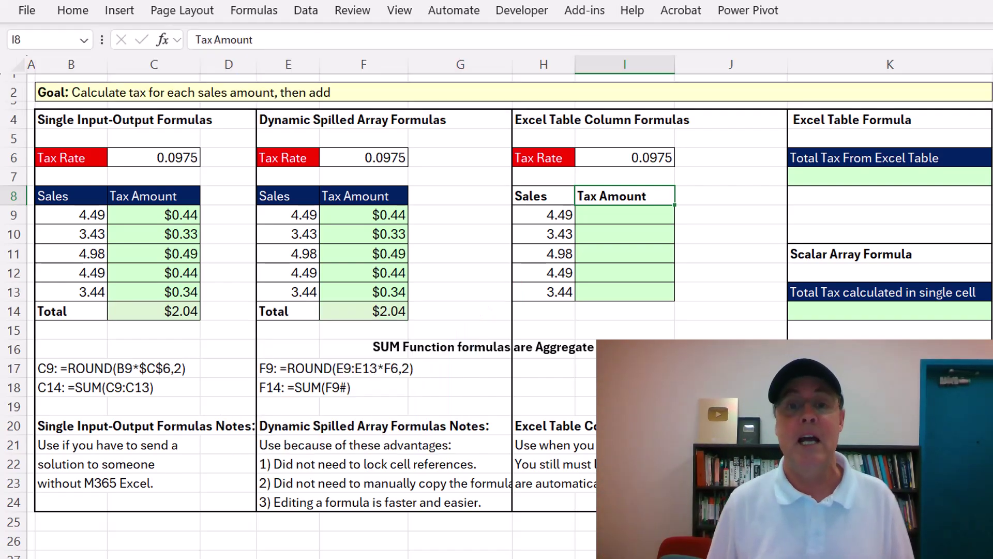
pyautogui.hotkey('ctrl', 't')
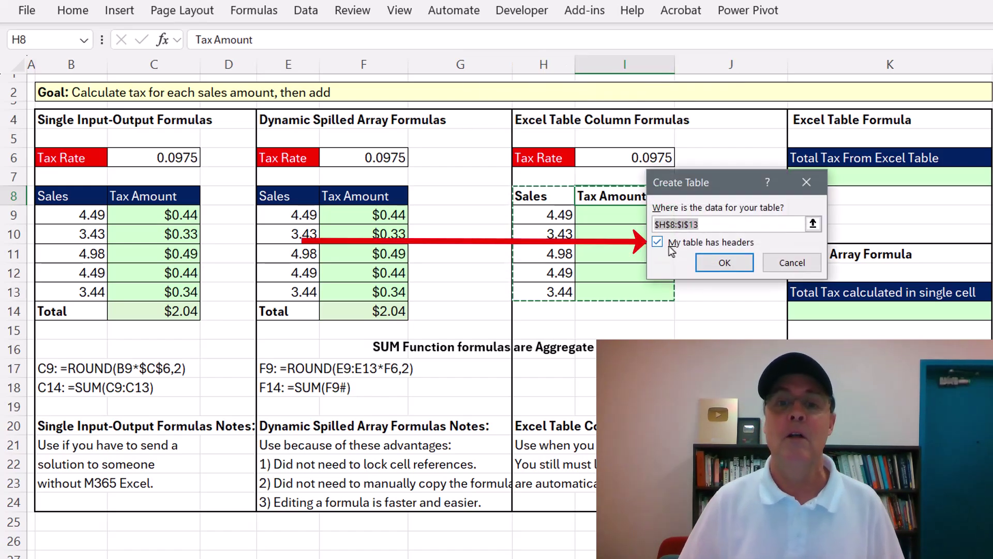
pyautogui.click(726, 264)
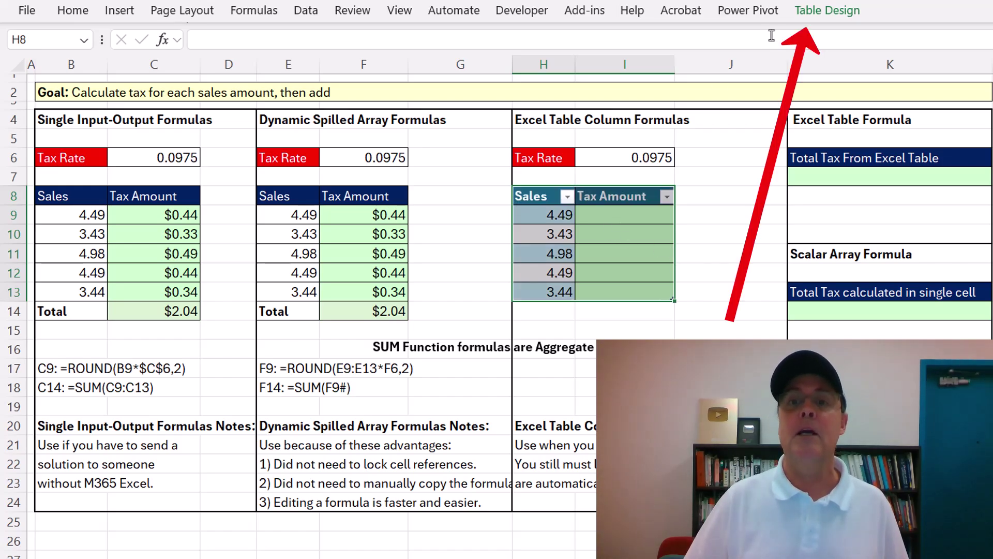
# Name the new Excel Table TaxTable
pyautogui.click(812, 19)
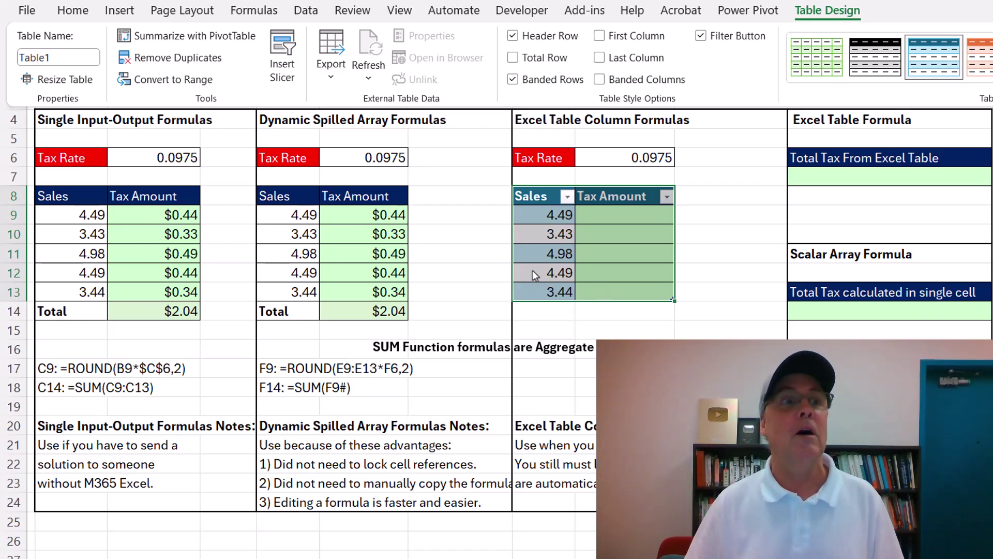
pyautogui.click(49, 58)
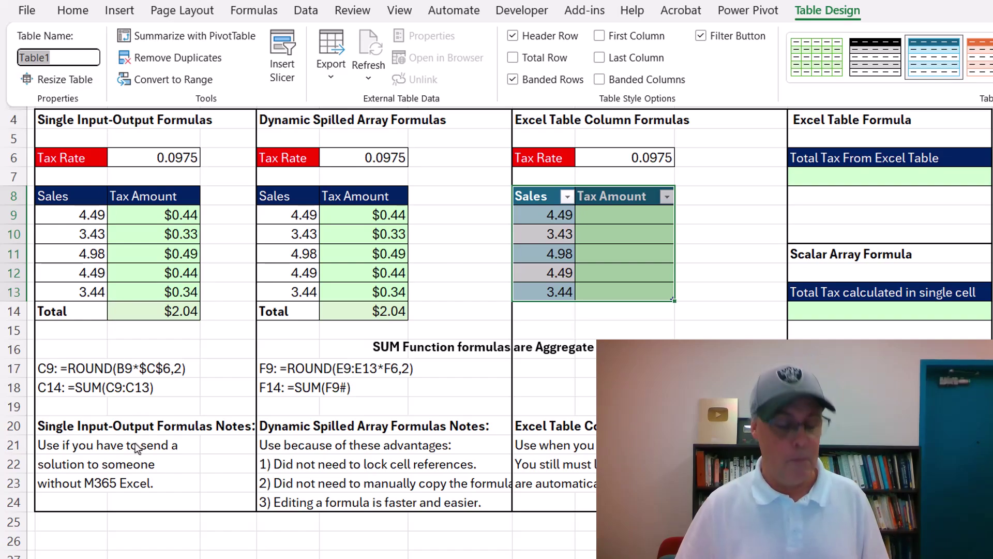
pyautogui.write('TaxTab')
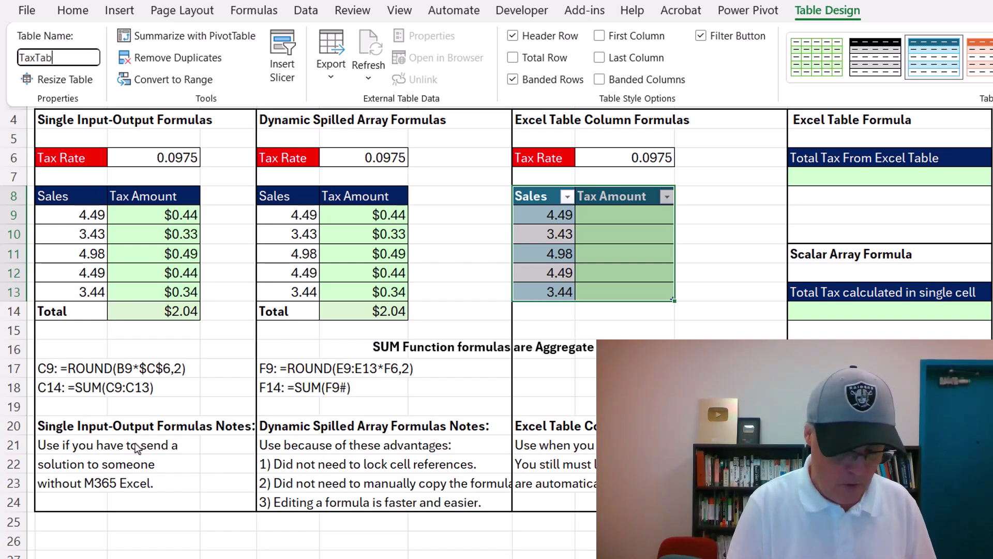
pyautogui.write('le')
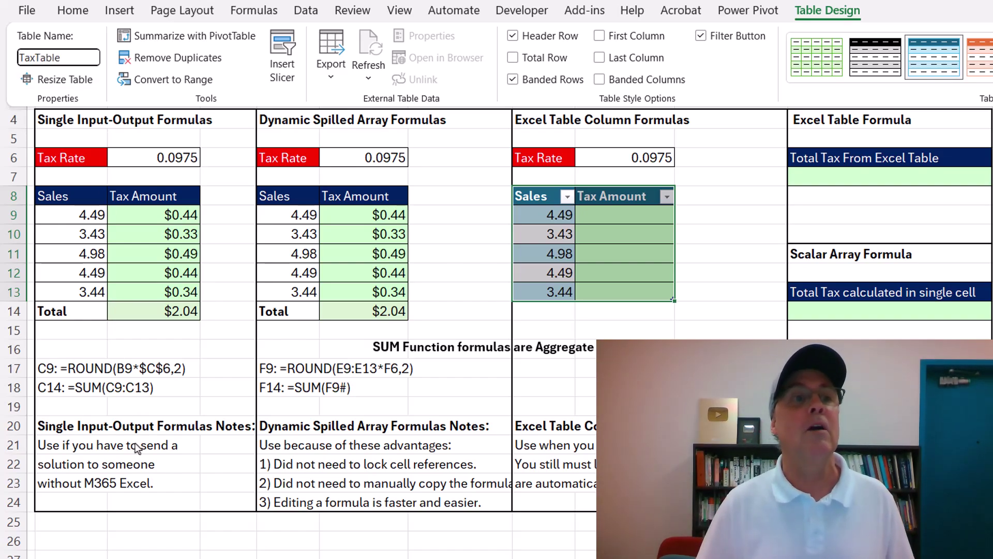
pyautogui.press('Tab')
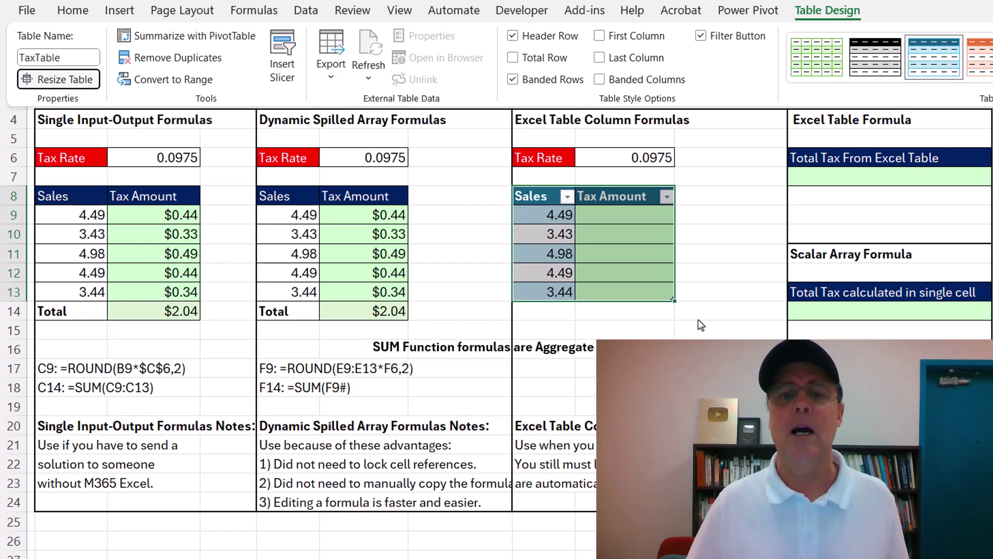
pyautogui.click(617, 221)
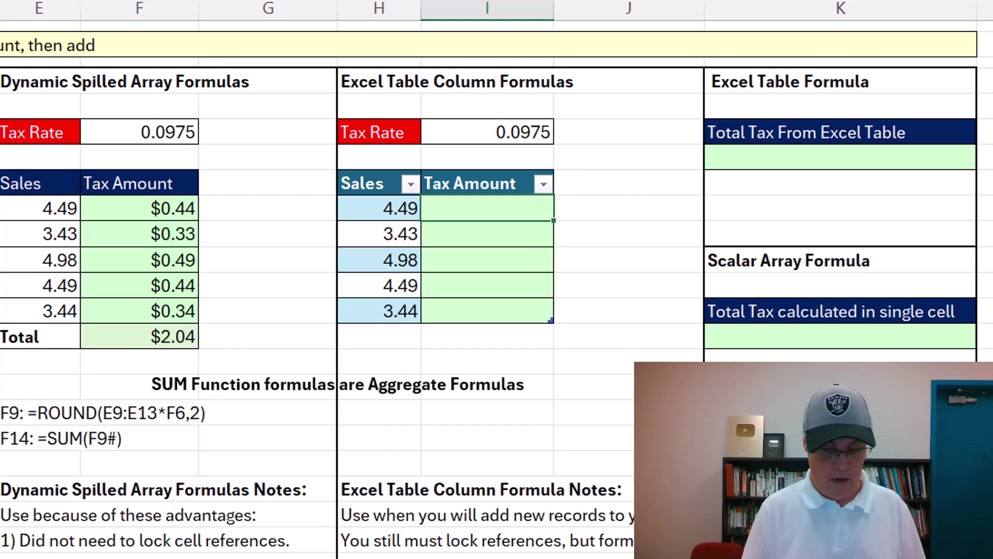
pyautogui.write('=roun')
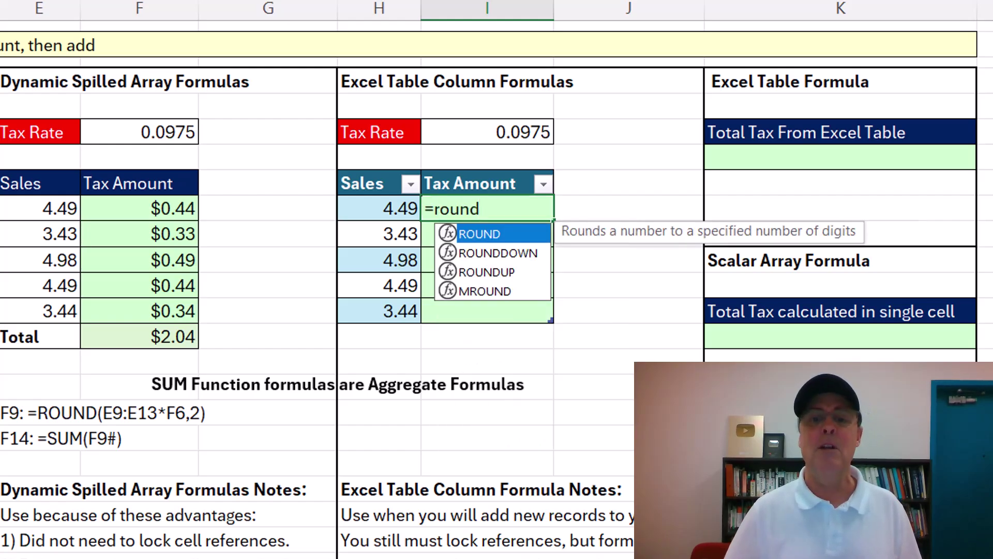
pyautogui.write('d')
pyautogui.press('Tab')
pyautogui.press('Left')
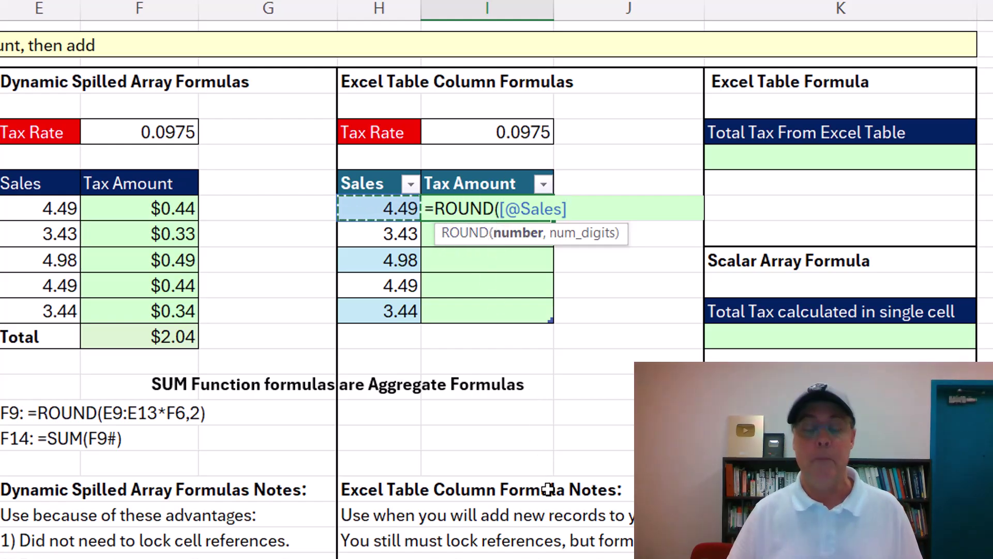
pyautogui.write('*')
pyautogui.press('Up')
pyautogui.press('Up')
pyautogui.press('Up')
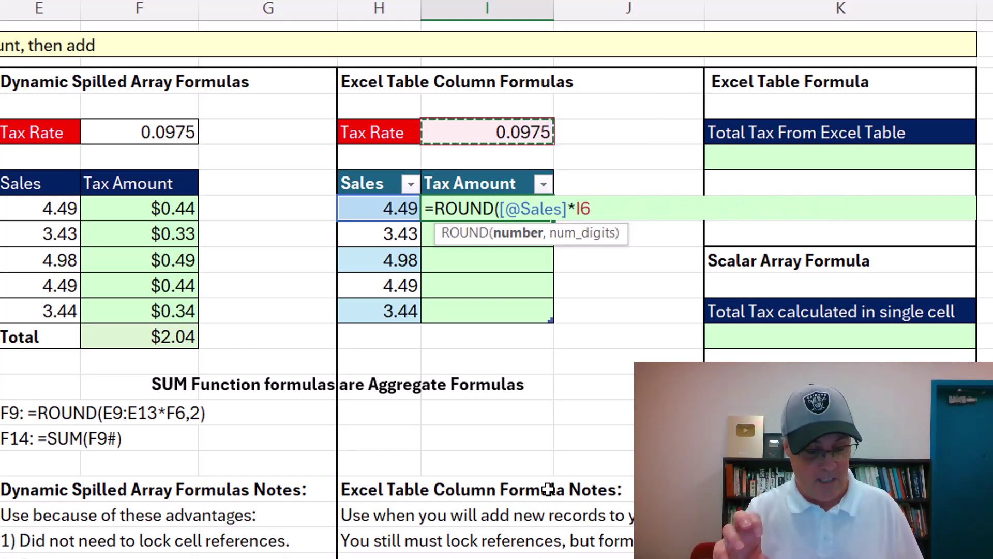
pyautogui.press('F4')
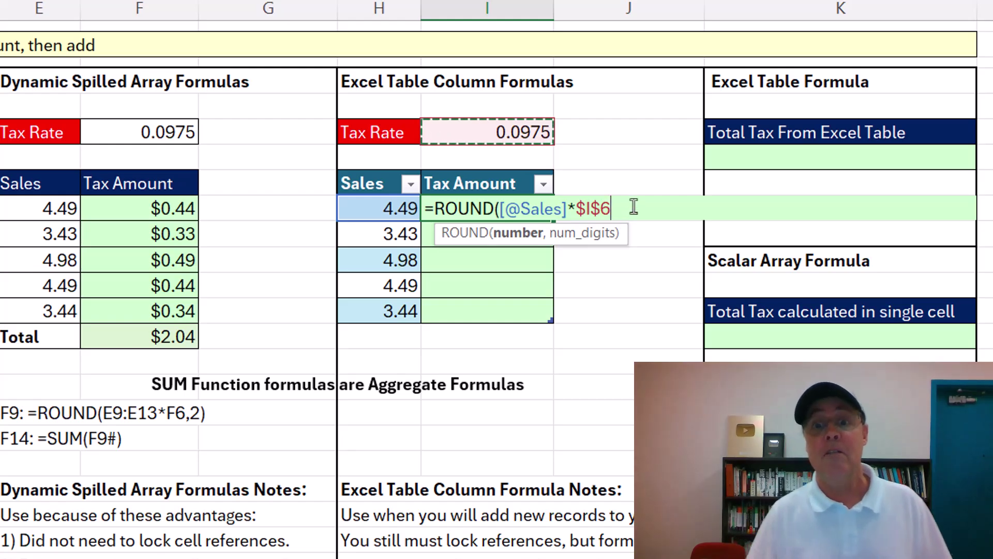
pyautogui.write(',2')
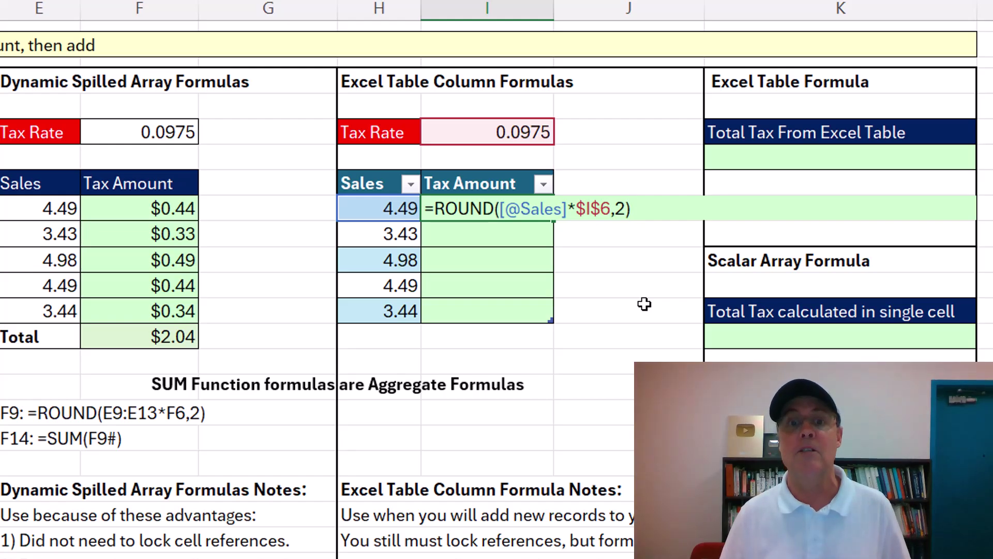
pyautogui.press('Return')
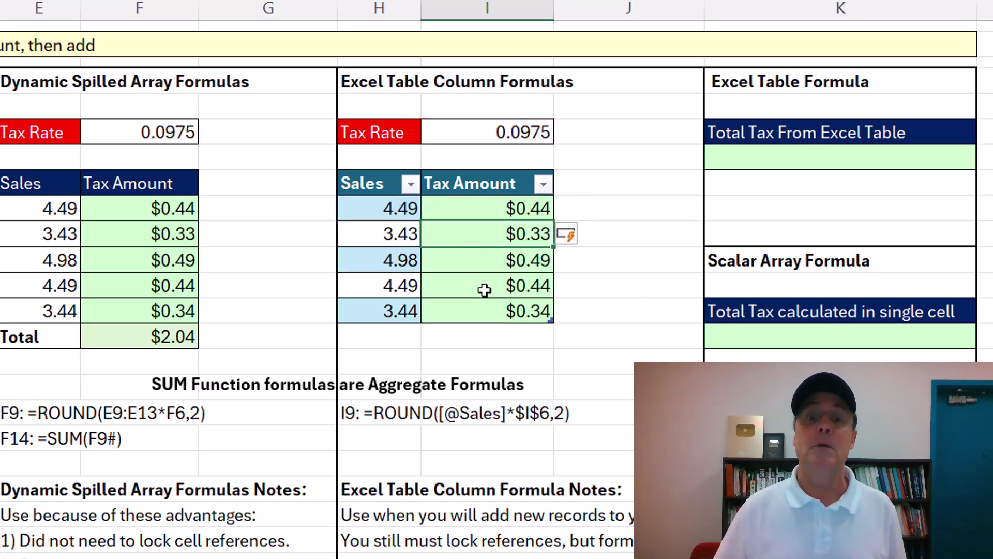
# Examine the automatically copied column formulas in I10, I11 and I12
pyautogui.press('F2')
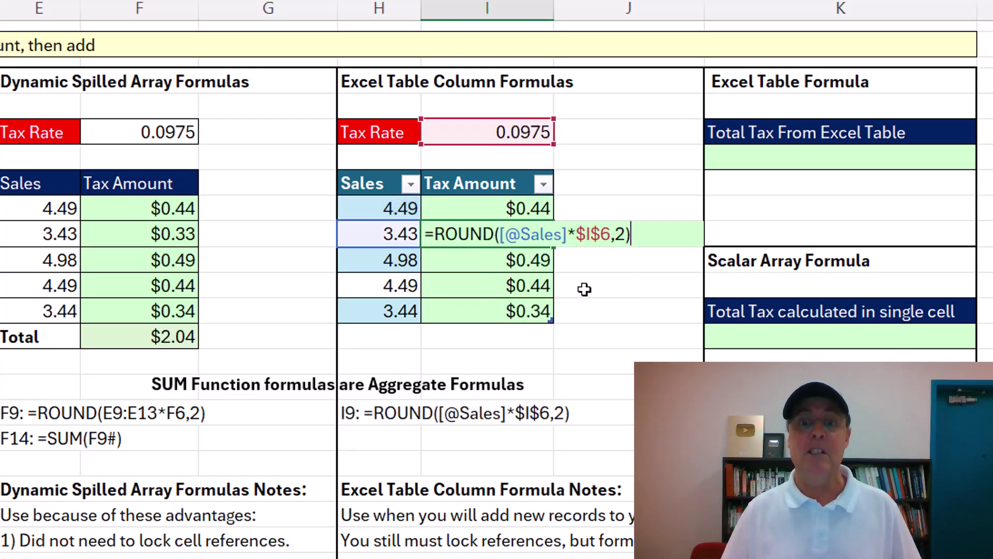
pyautogui.press('Return')
pyautogui.press('F2')
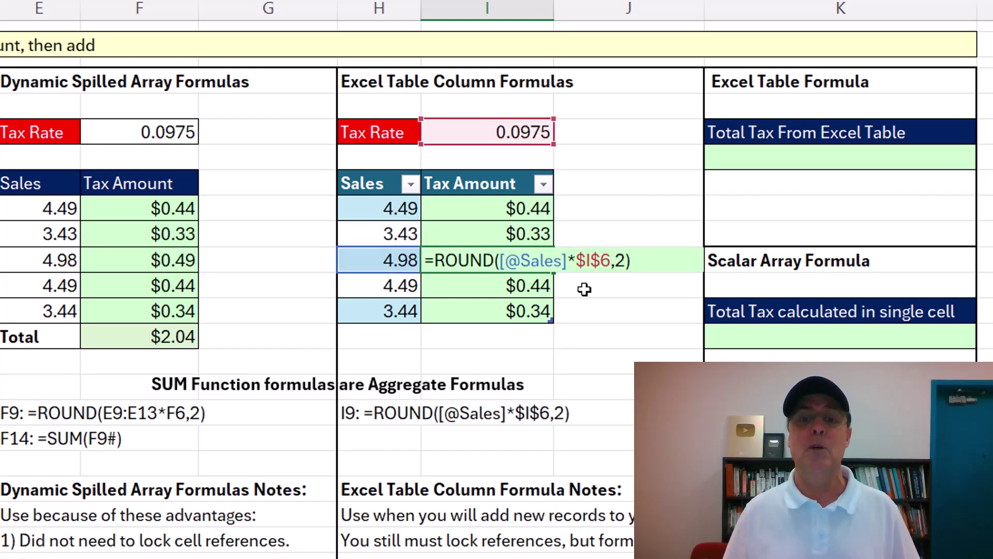
pyautogui.press('Return')
pyautogui.press('F2')
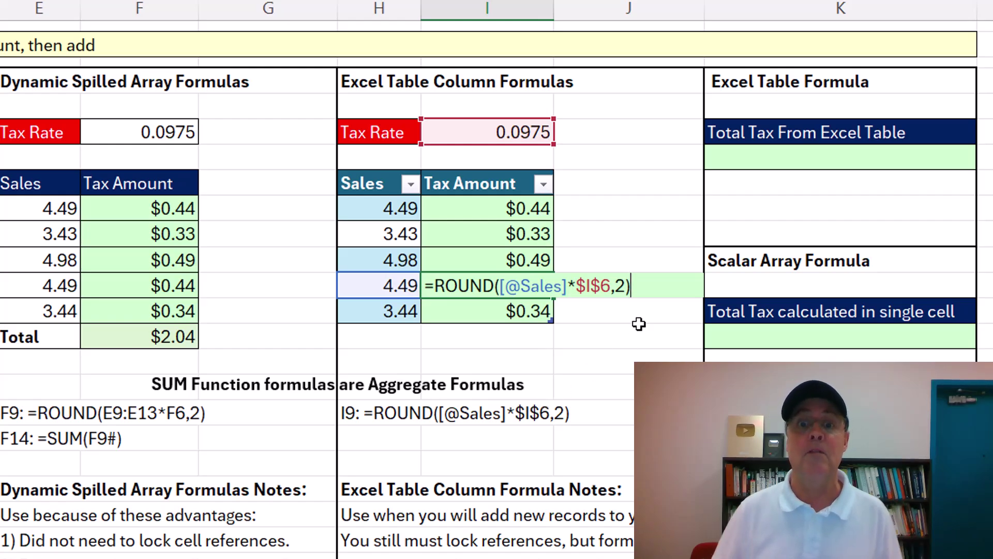
pyautogui.press('Return')
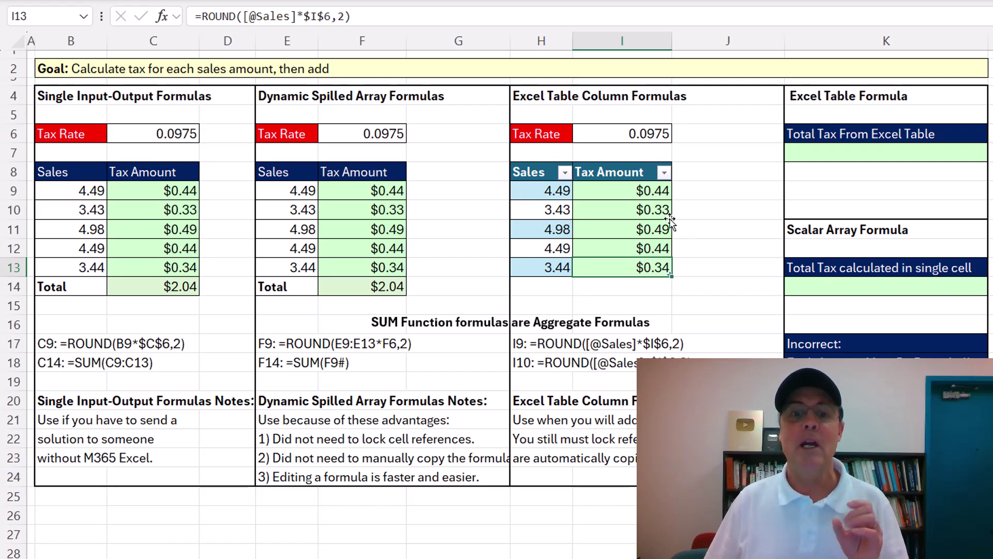
# Add a total row beneath TaxTable that sums the Tax Amount column in I14
pyautogui.click(629, 289)
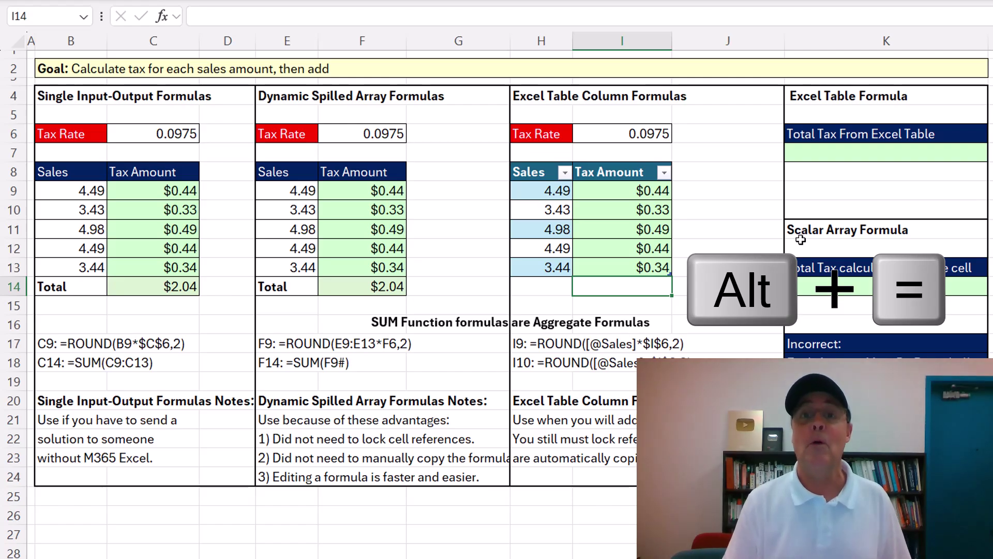
pyautogui.hotkey('alt', '=')
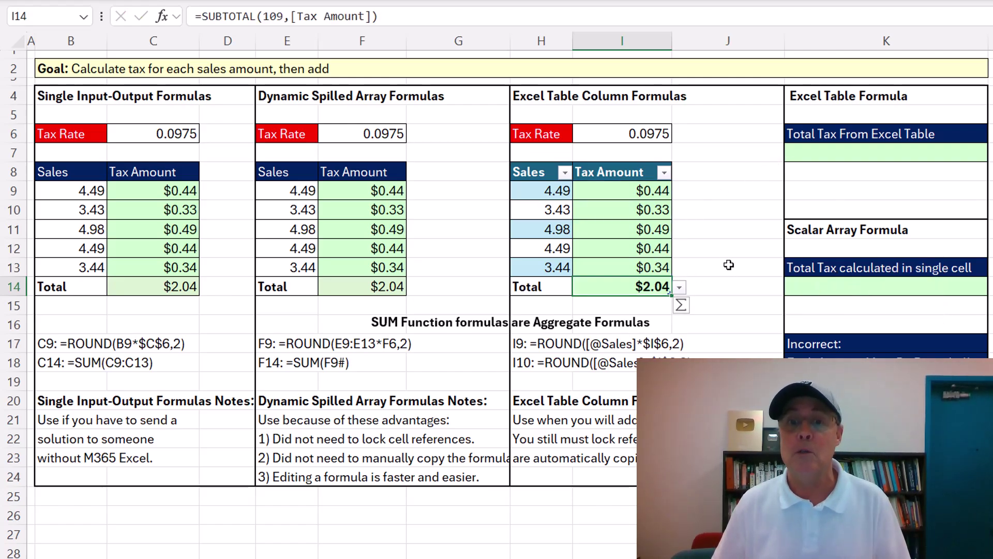
pyautogui.click(680, 288)
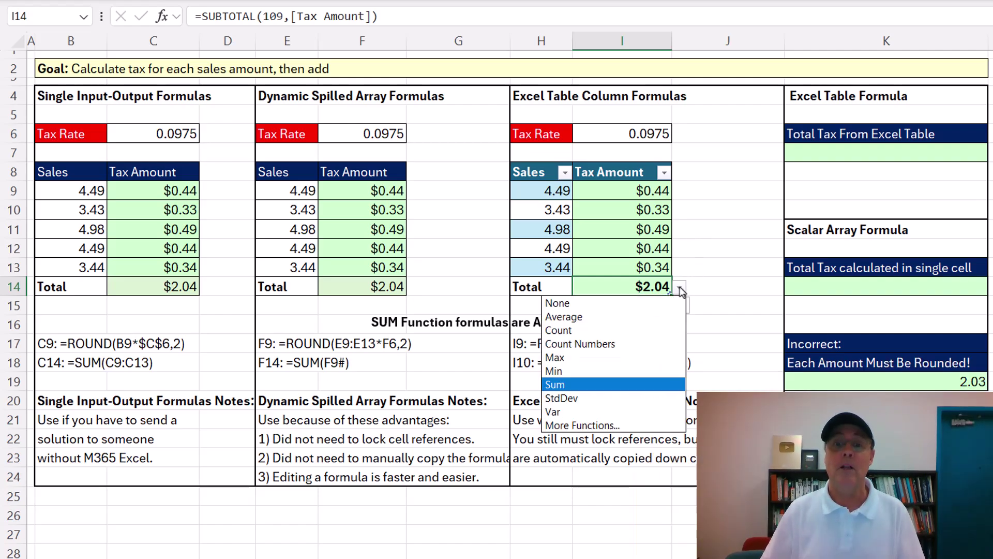
pyautogui.click(605, 385)
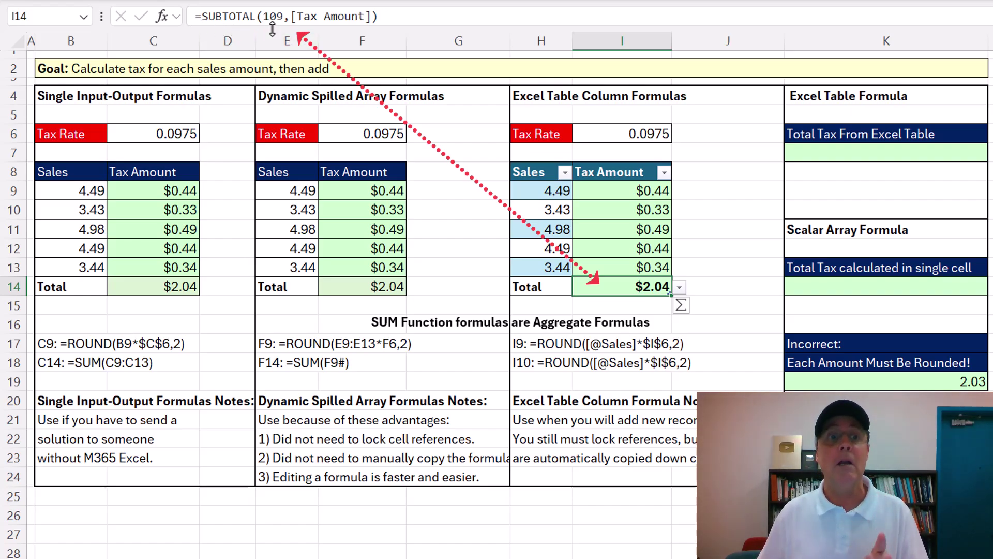
# Try Min as the function for the Tax Amount total in I14, and set it back to Sum
pyautogui.click(679, 287)
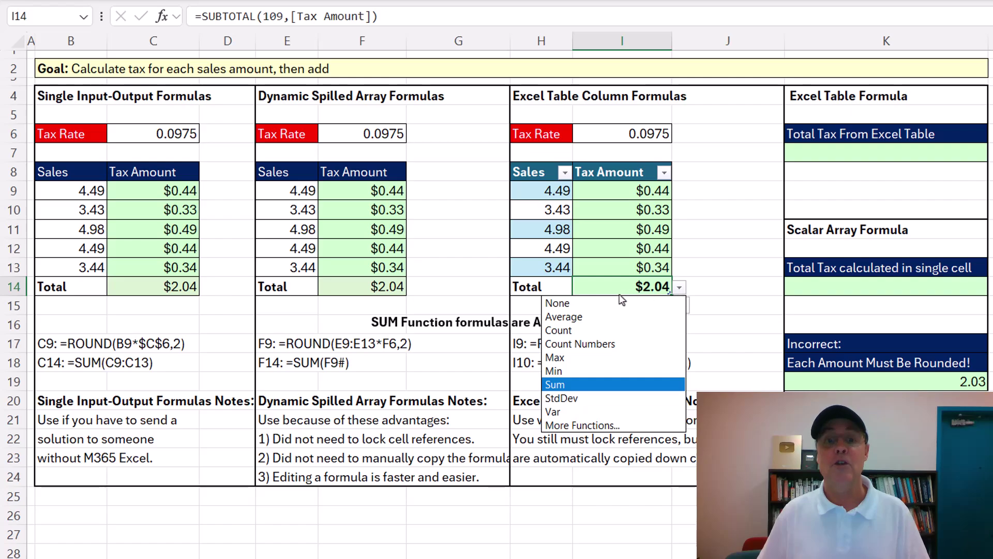
pyautogui.click(583, 376)
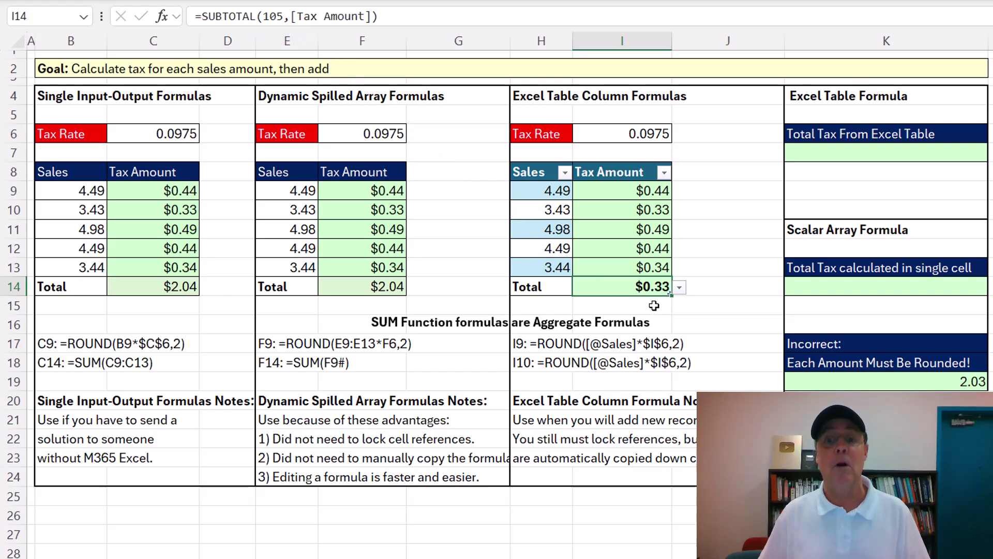
pyautogui.click(680, 288)
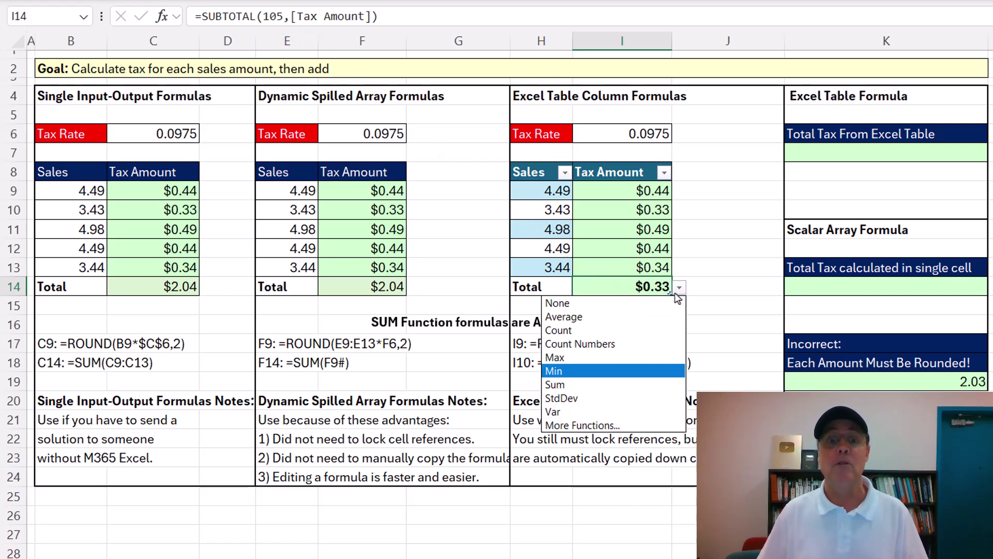
pyautogui.click(569, 384)
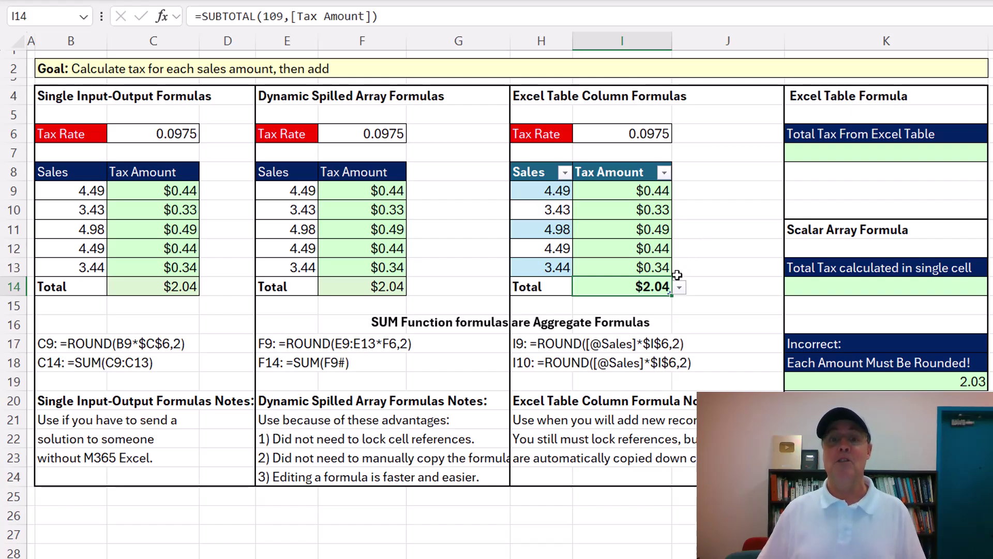
# Try adding a record with Sales of 5 at the end of TaxTable, and undo the addition
pyautogui.click(647, 267)
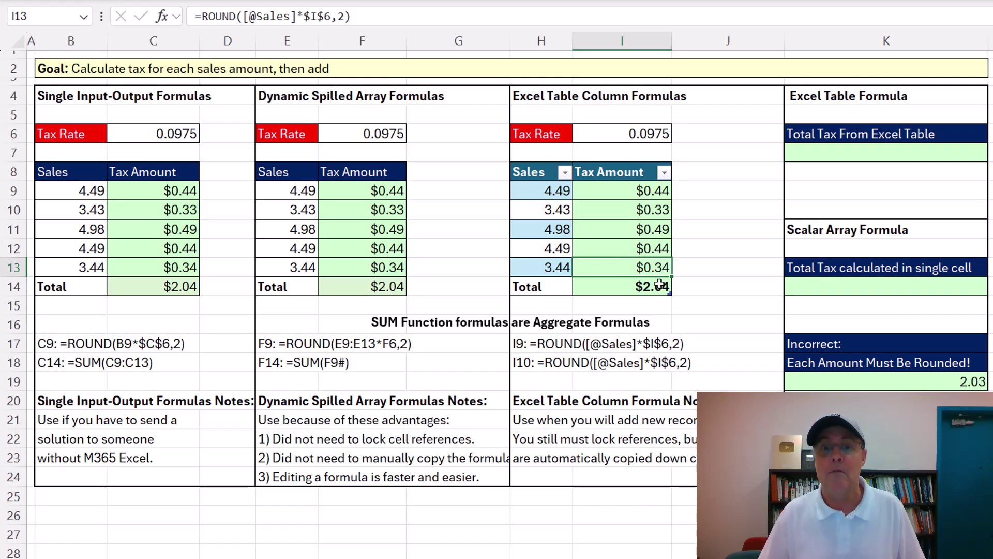
pyautogui.press('Tab')
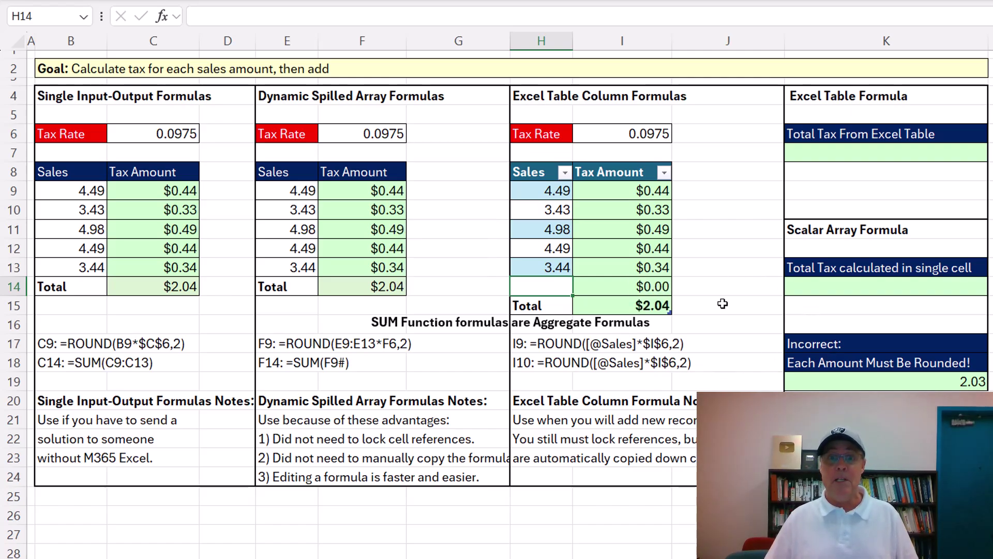
pyautogui.write('5')
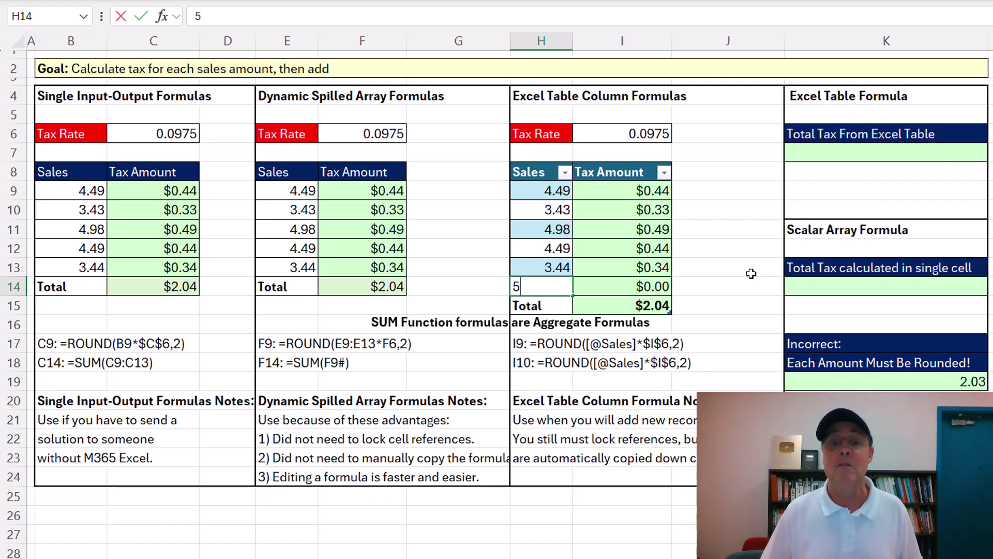
pyautogui.press('Tab')
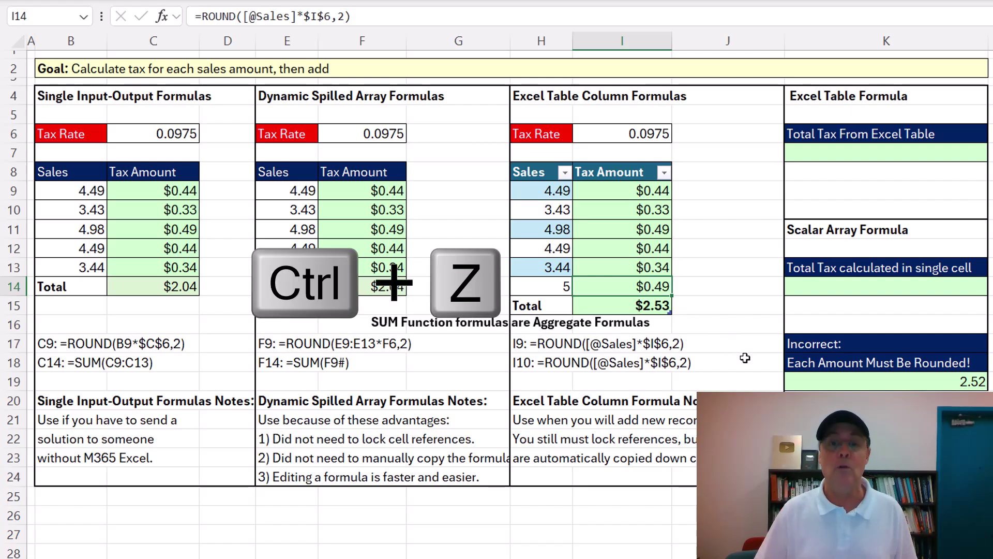
pyautogui.hotkey('ctrl', 'z')
pyautogui.hotkey('ctrl', 'z')
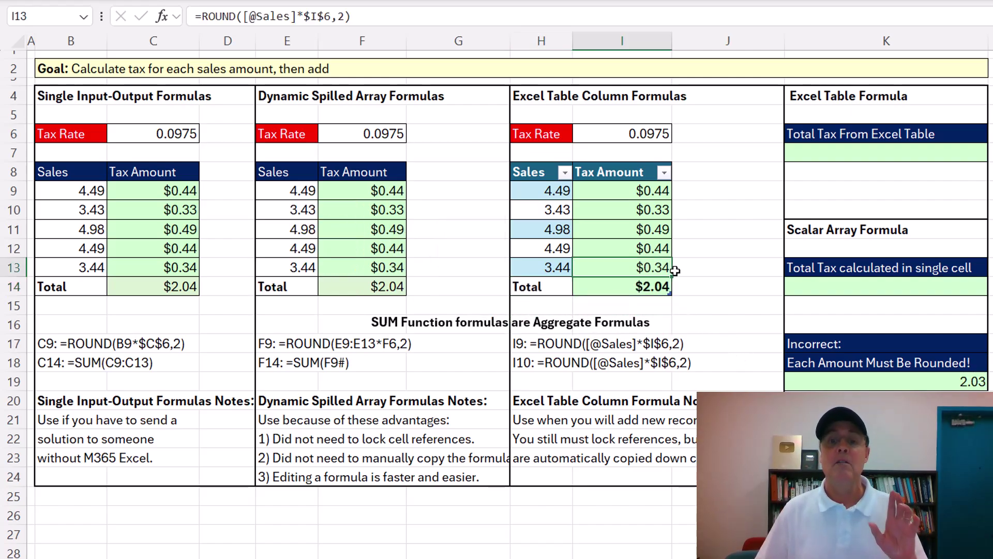
# Enter =SUM(TaxTable[Tax Amount]) in K7 to total the tax from the Excel Table
pyautogui.click(829, 152)
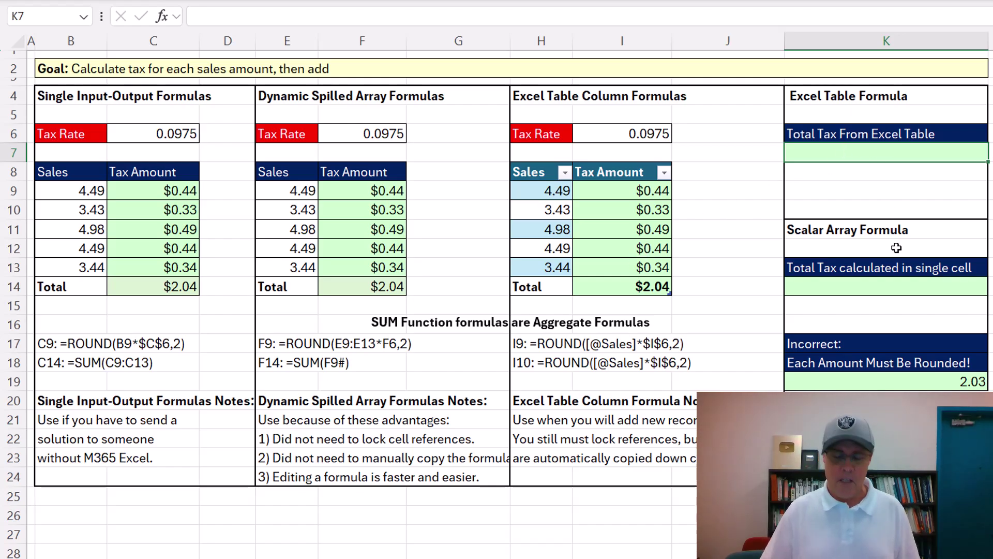
pyautogui.write('=SUM()')
pyautogui.press('Left')
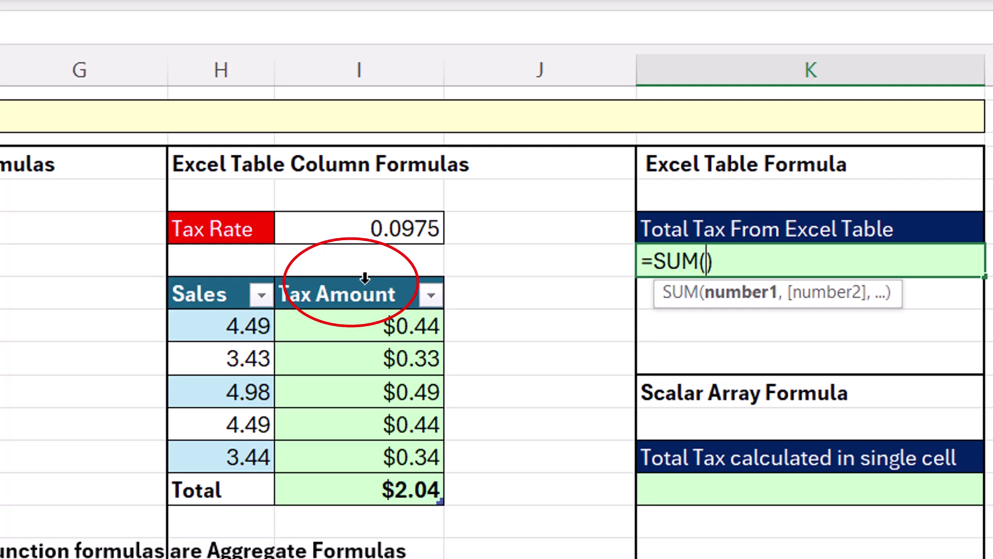
pyautogui.click(361, 276)
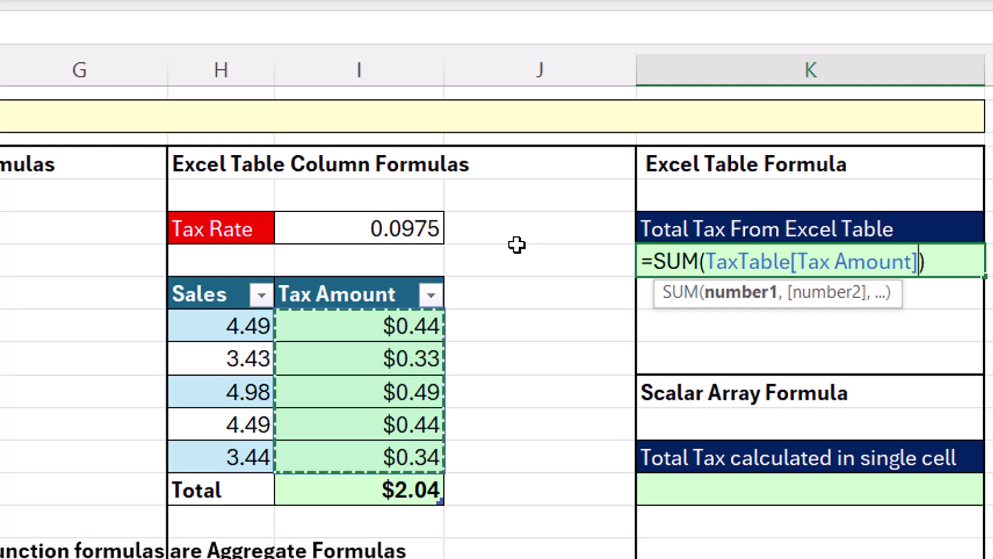
pyautogui.press('Return')
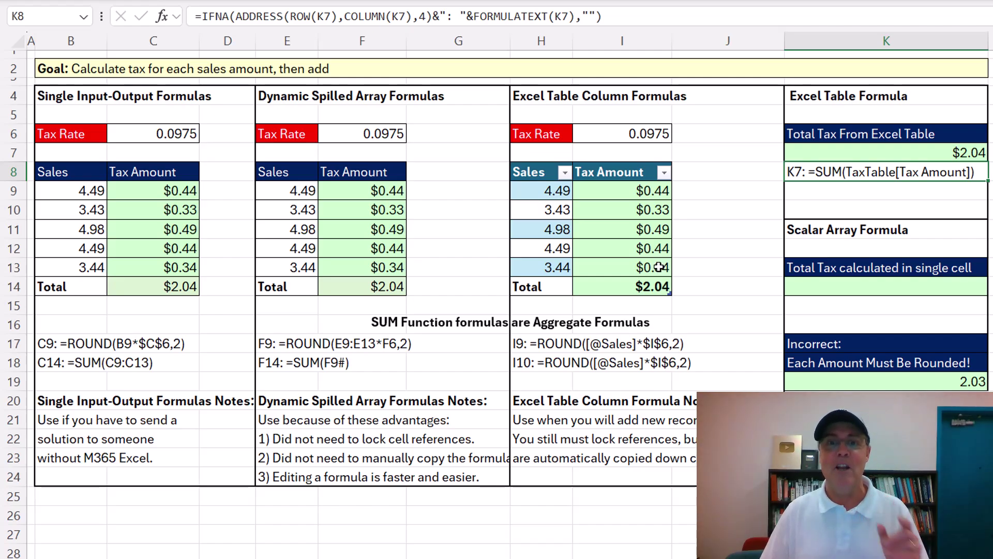
# Add a new record with Sales of 5 at the end of TaxTable, above the total row
pyautogui.click(658, 267)
pyautogui.press('Tab')
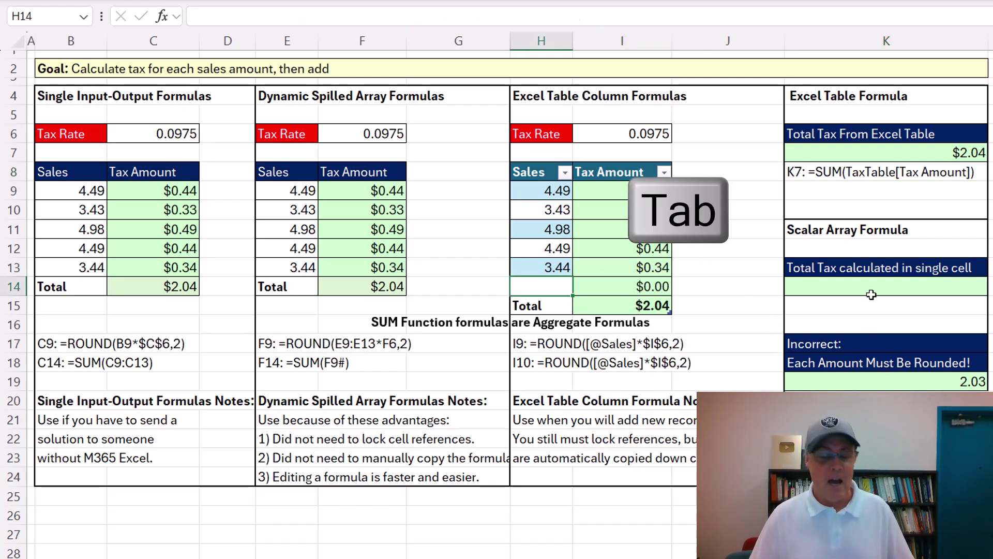
pyautogui.write('5')
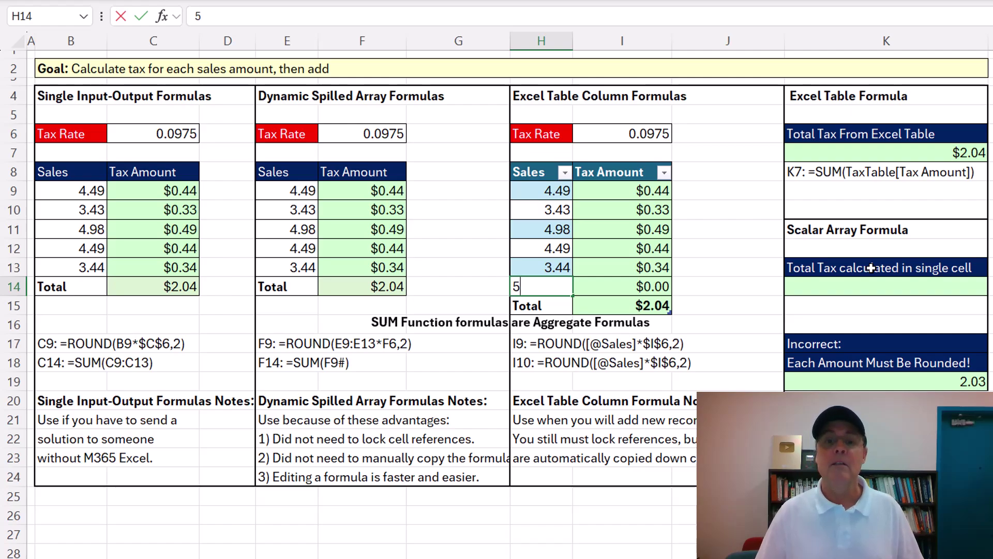
pyautogui.press('Tab')
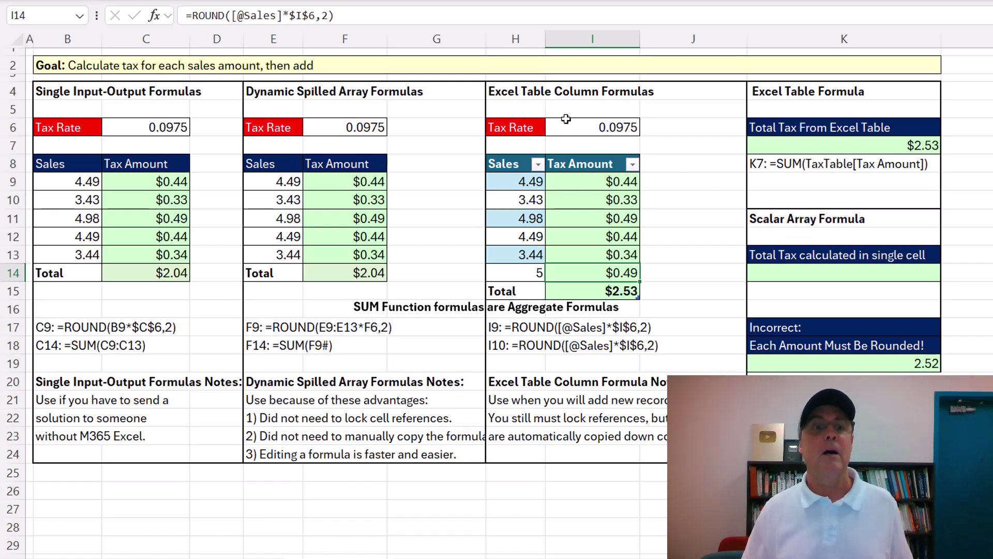
# Copy the ROUND(E9:E13*F6,2) expression without its equals sign from the formula in F9, keeping that formula as is
pyautogui.click(351, 182)
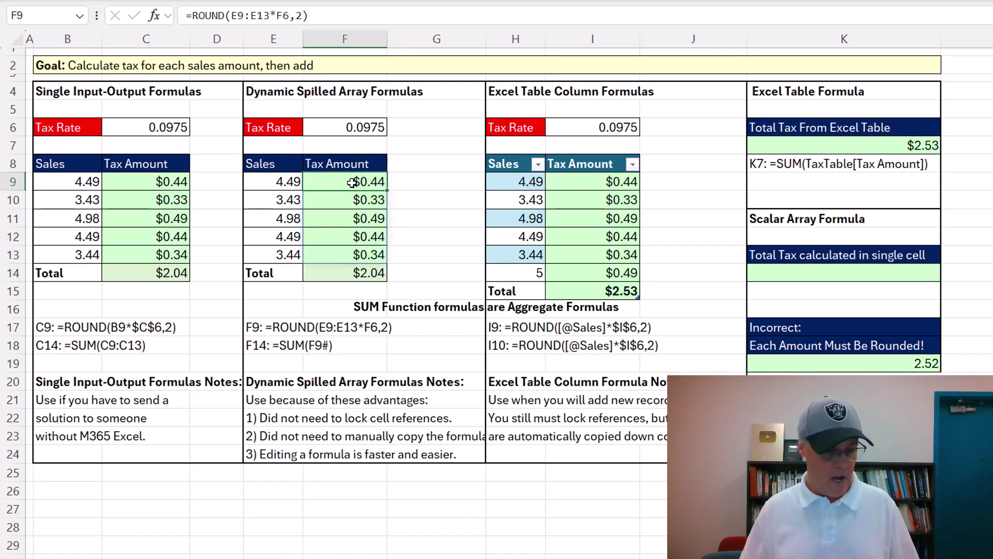
pyautogui.doubleClick(352, 182)
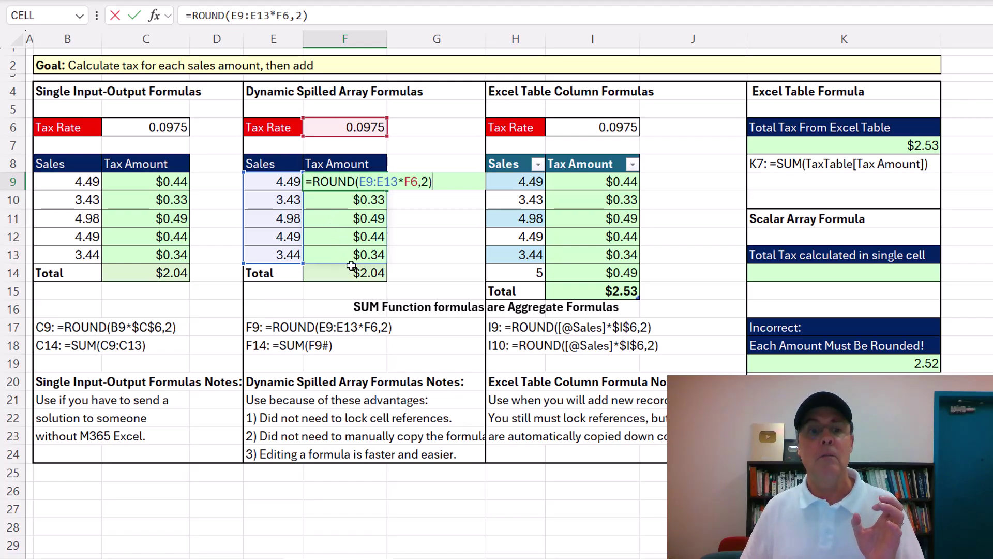
pyautogui.moveTo(441, 182); pyautogui.dragTo(313, 185)
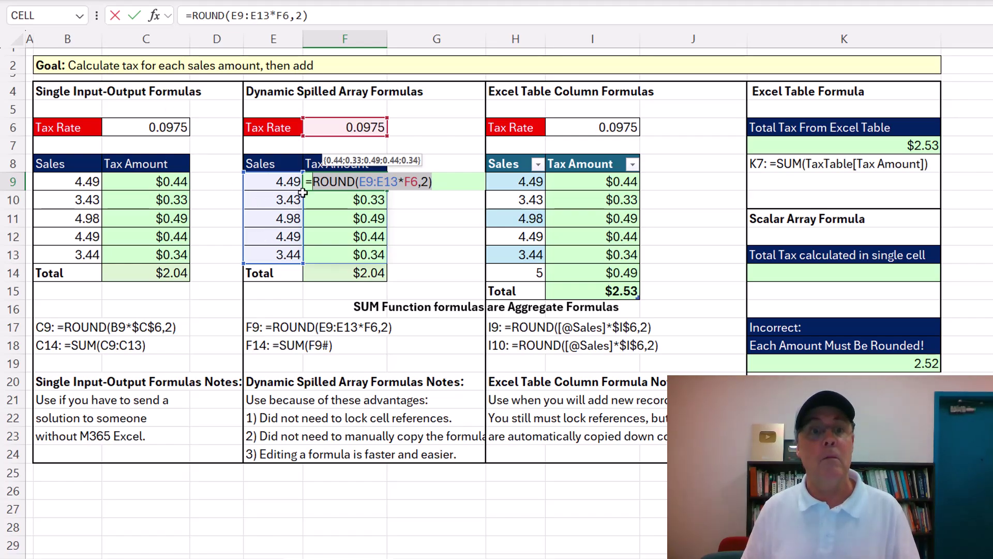
pyautogui.hotkey('ctrl', 'c')
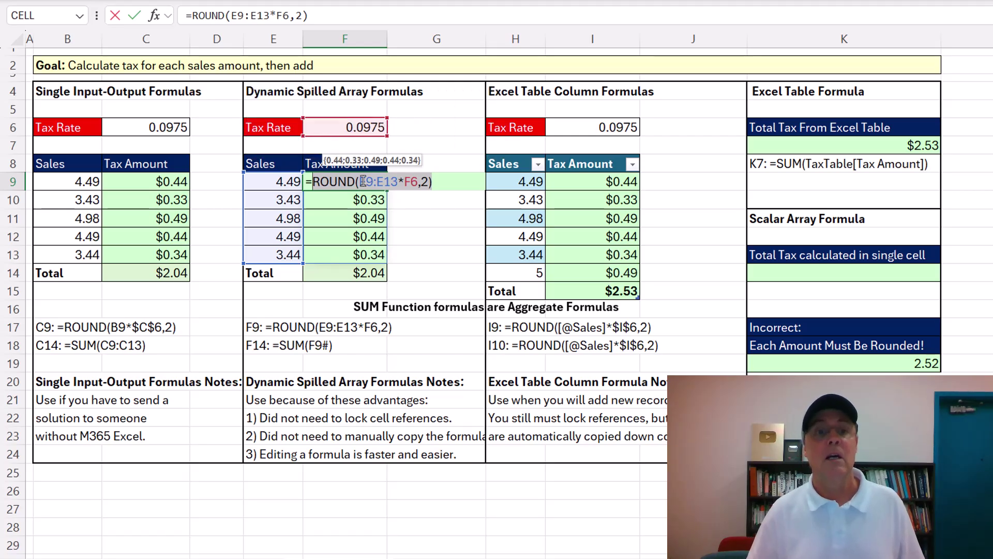
pyautogui.press('Return')
# Enter =SUM(ROUND(E9:E13*F6,2)) in K14 using the copied expression, checking the array in SUM's number1 argument before committing
pyautogui.click(793, 272)
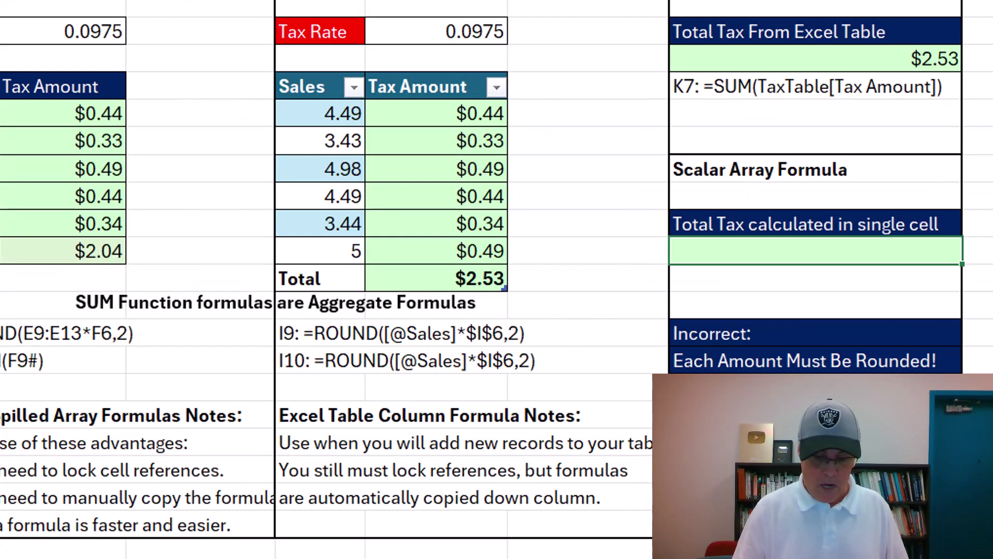
pyautogui.write('=sum')
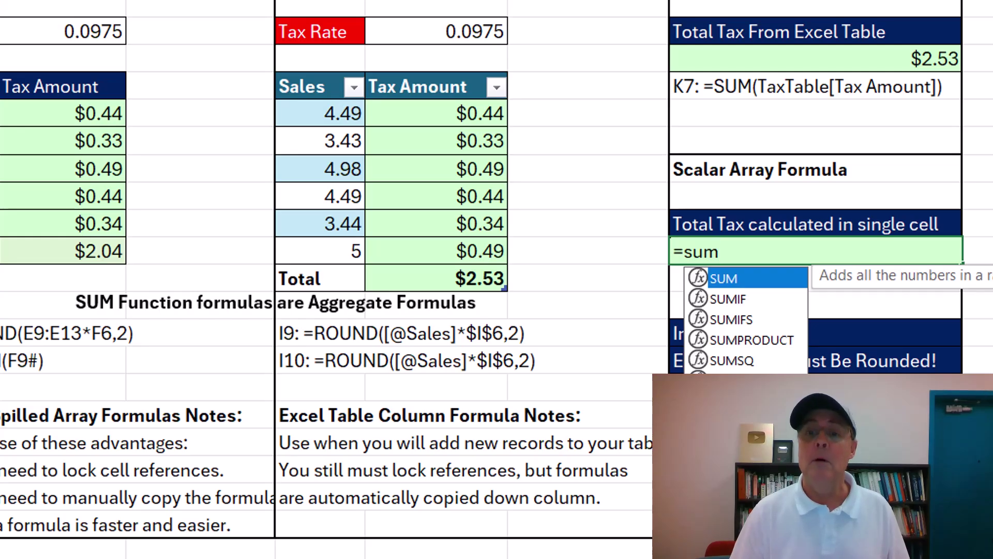
pyautogui.press('Tab')
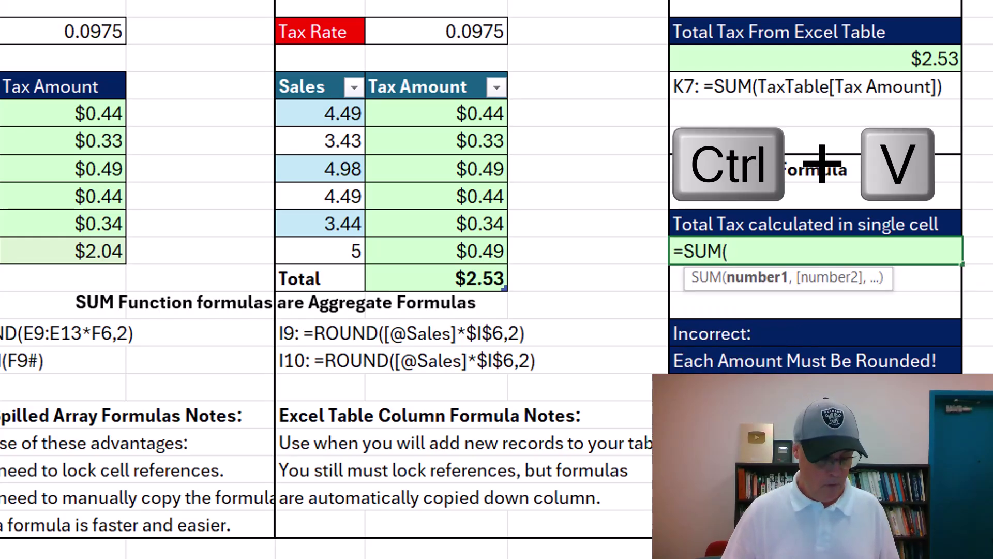
pyautogui.hotkey('ctrl', 'v')
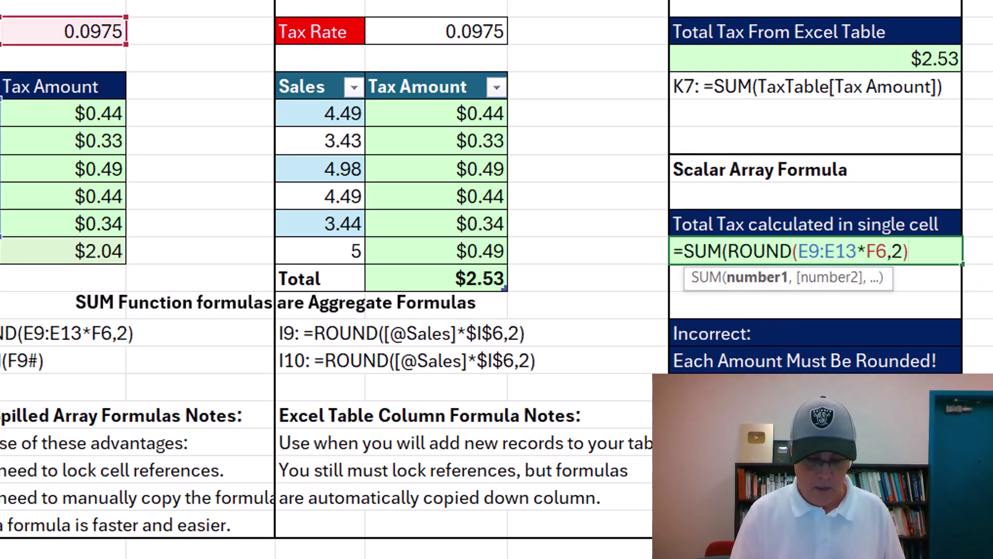
pyautogui.write(')')
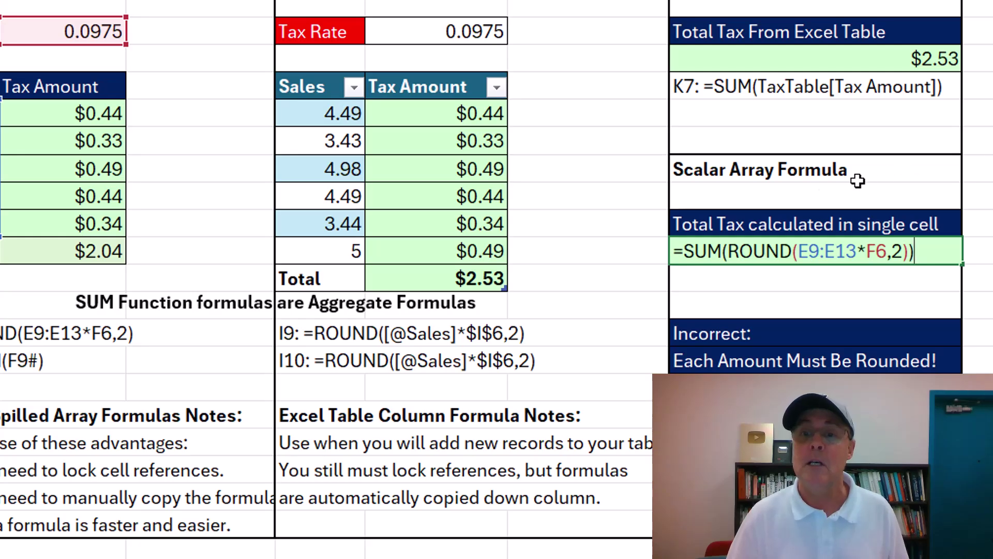
pyautogui.click(729, 252)
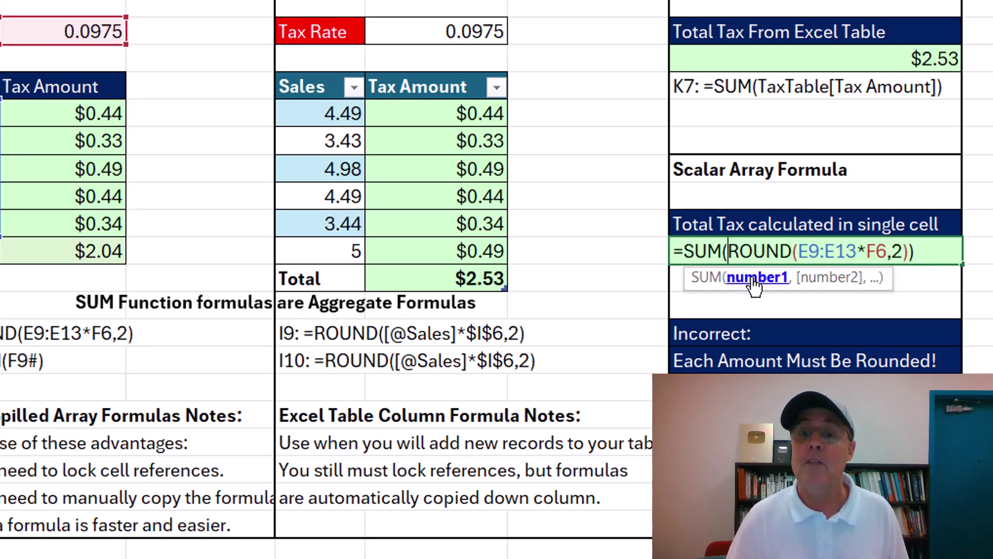
pyautogui.click(753, 282)
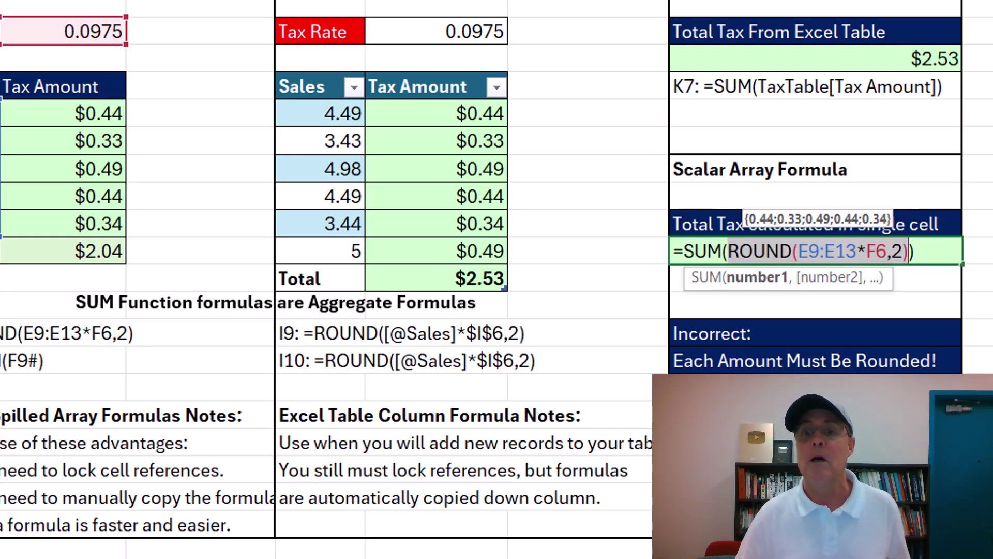
pyautogui.press('Return')
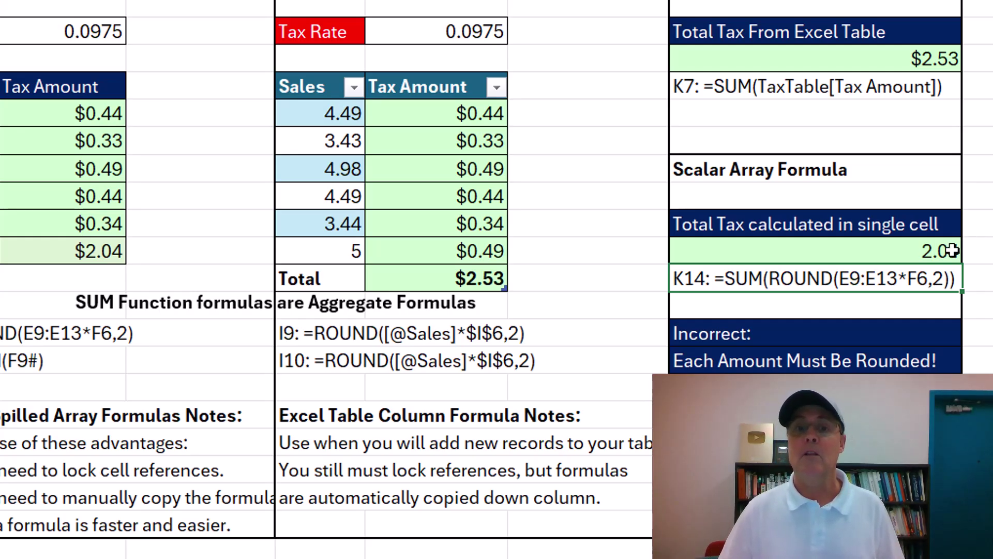
pyautogui.press('Right')
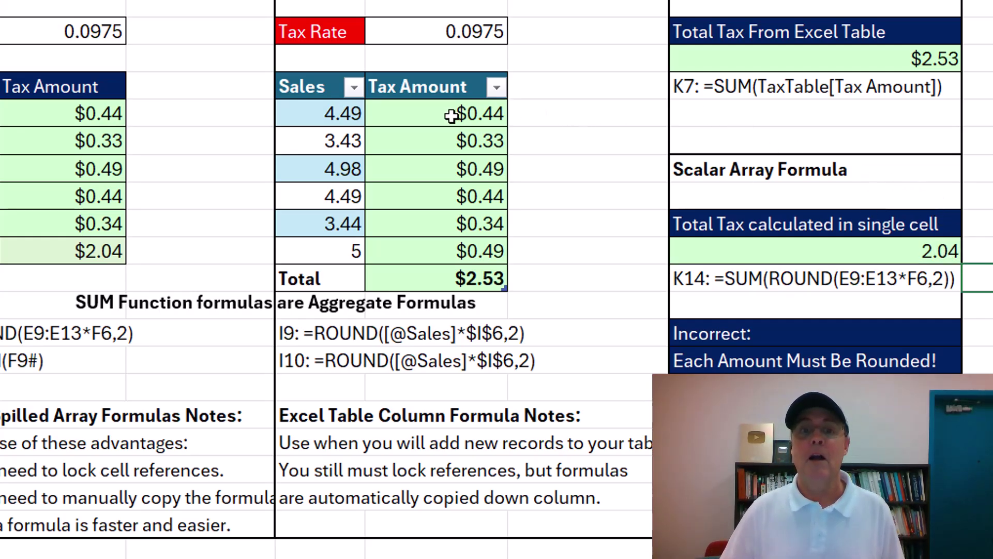
pyautogui.moveTo(435, 111); pyautogui.dragTo(454, 277)
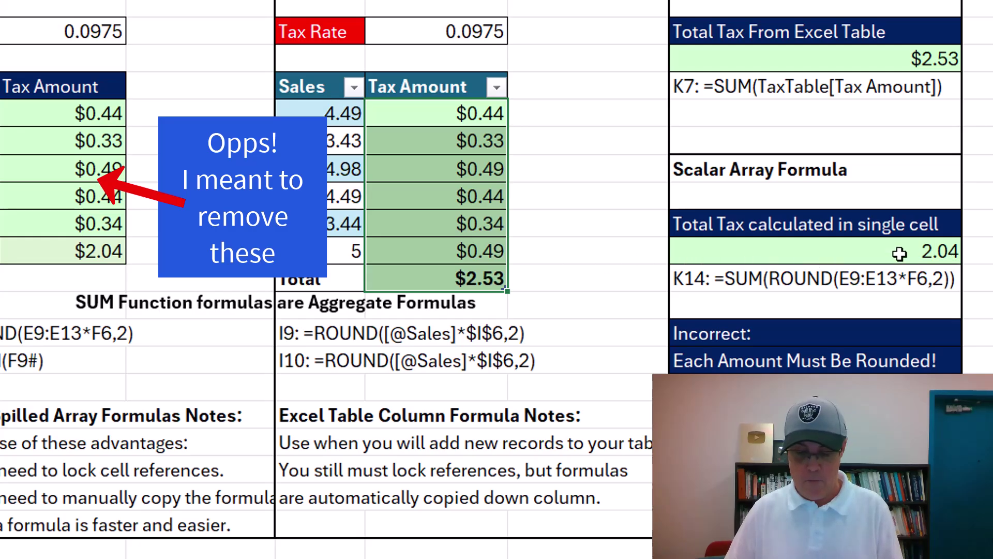
pyautogui.press('Delete')
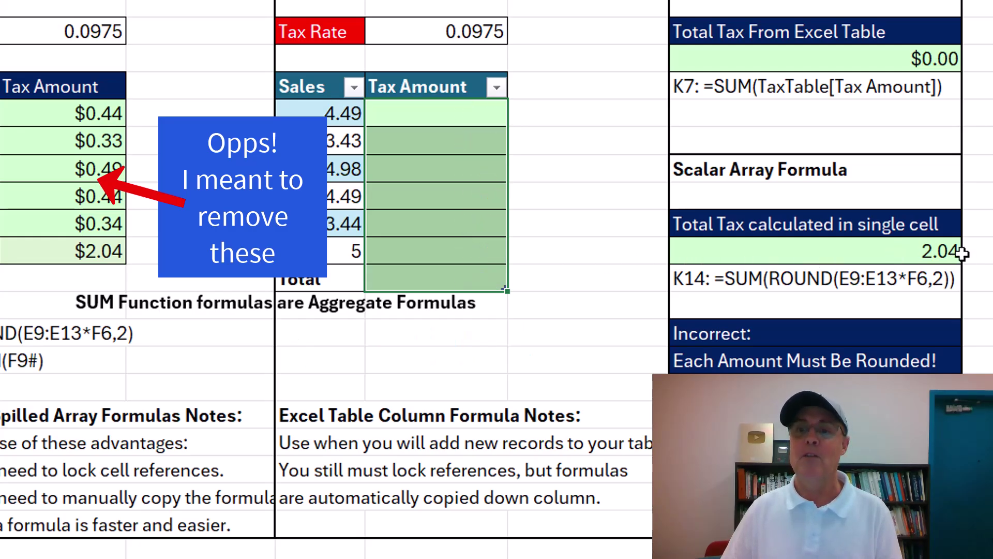
pyautogui.hotkey('ctrl', 'z')
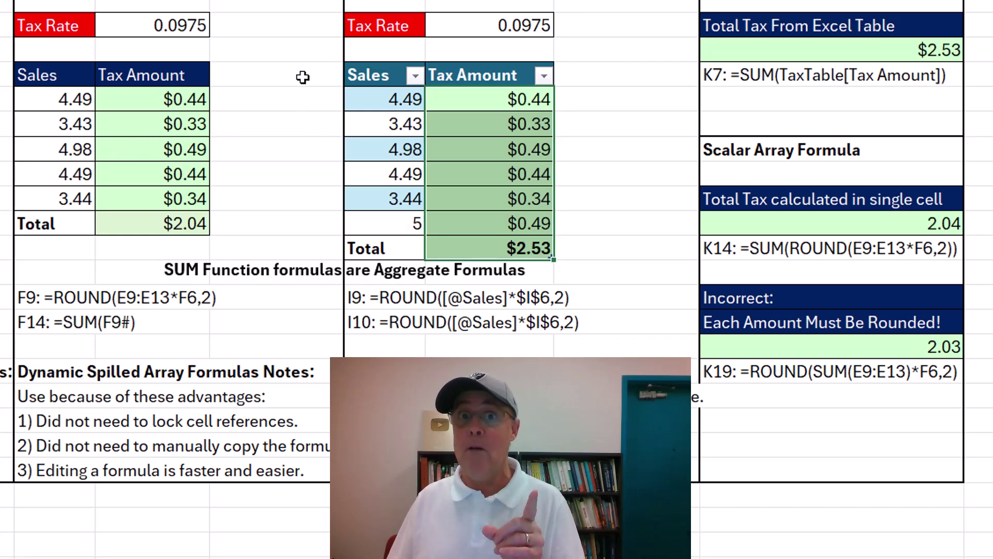
# Inspect the single-cell total tax formula in K14 and the incorrect rounding formula in K19
pyautogui.doubleClick(838, 223)
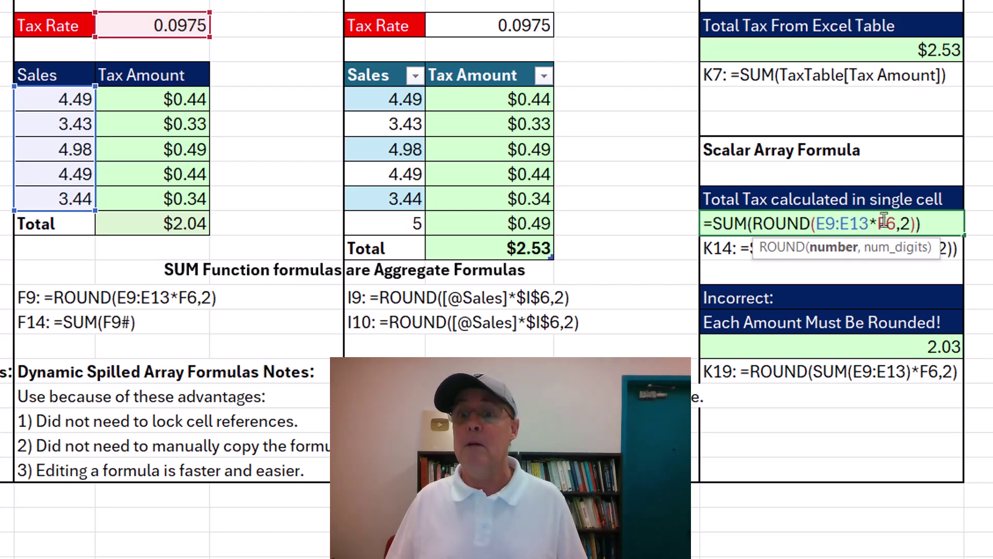
pyautogui.press('Escape')
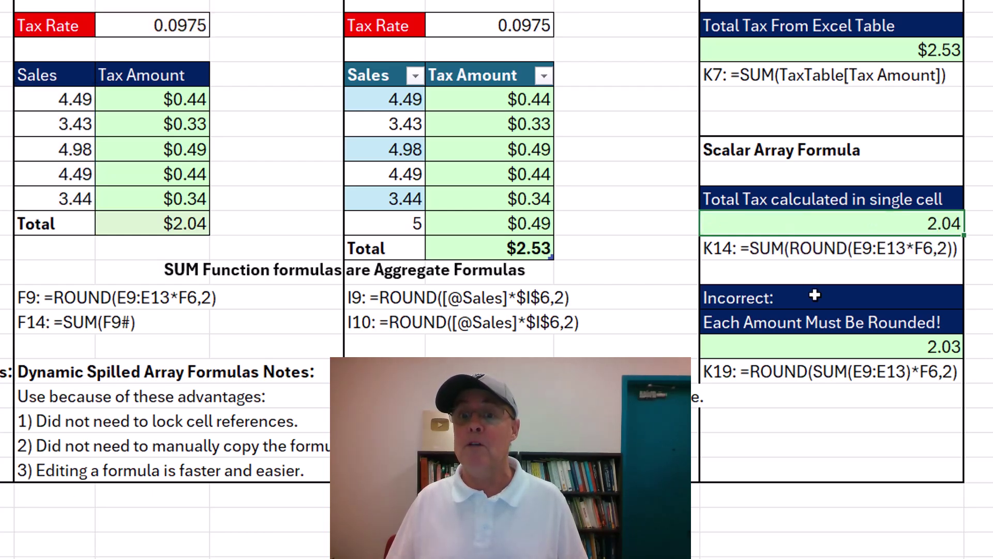
pyautogui.doubleClick(834, 349)
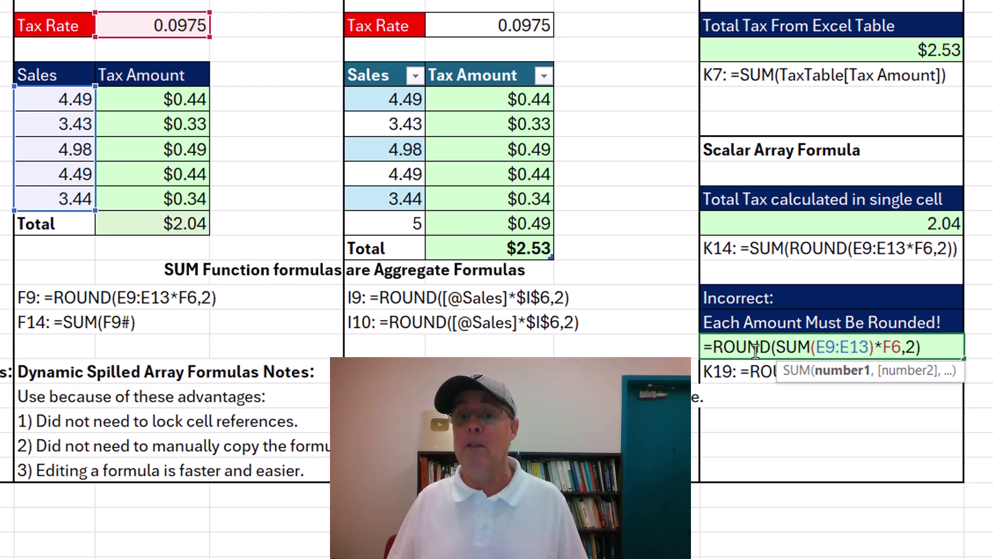
pyautogui.press('Escape')
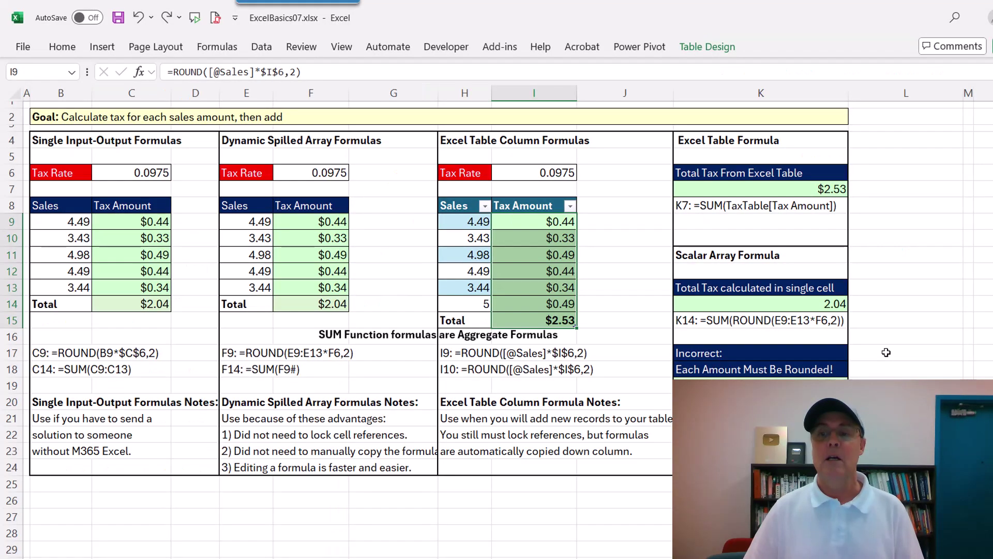
# Inspect the spilled array tax formula in F9 and the table column tax formula in I9
pyautogui.click(887, 350)
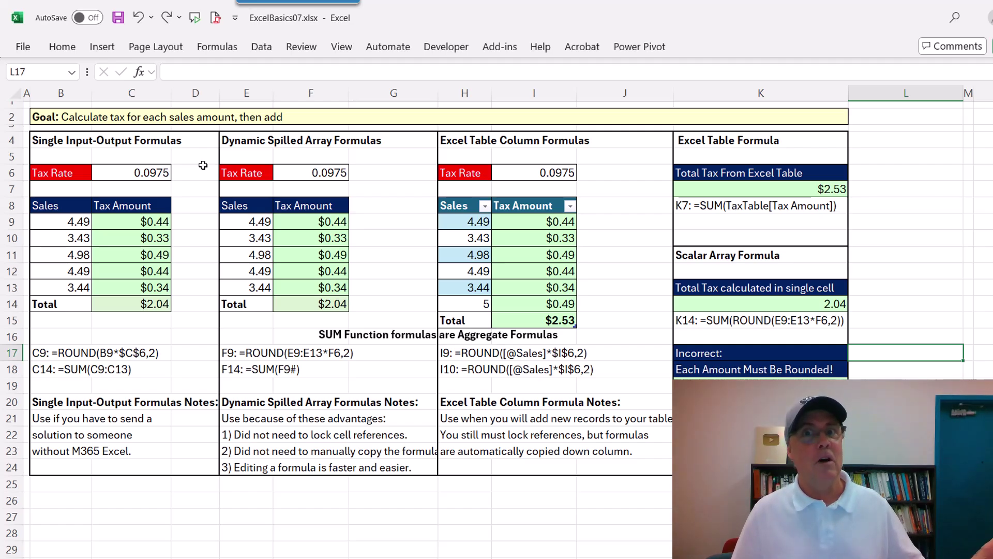
pyautogui.doubleClick(325, 223)
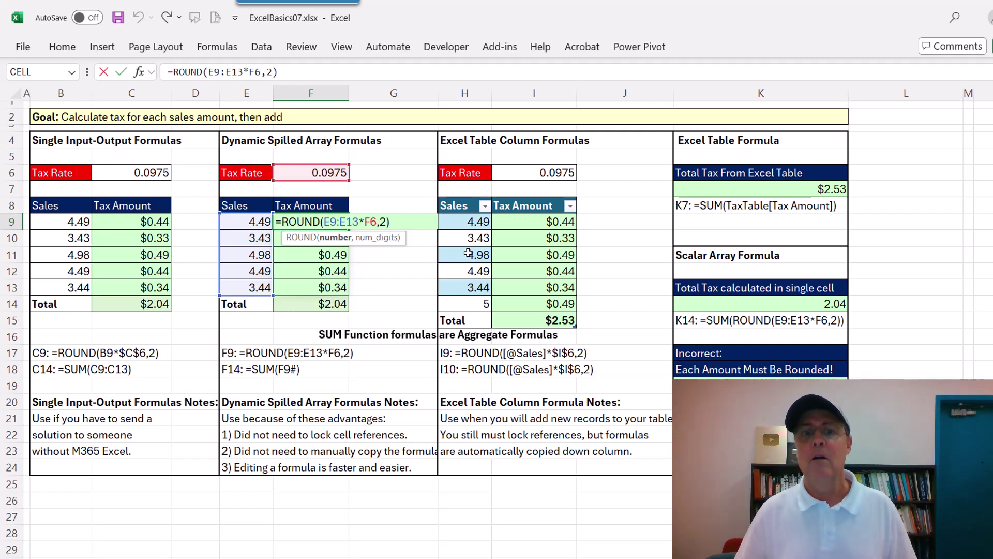
pyautogui.press('Escape')
pyautogui.click(535, 223)
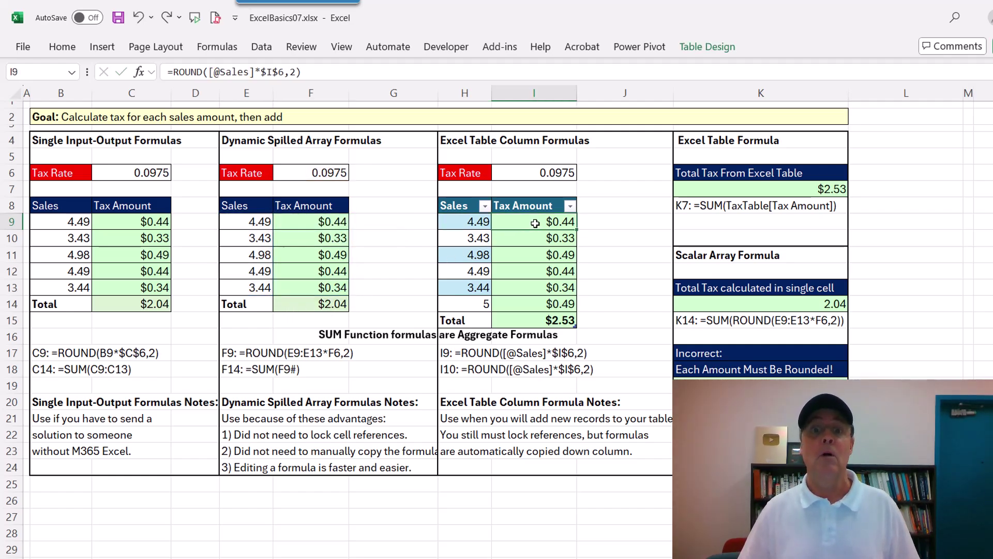
pyautogui.doubleClick(532, 223)
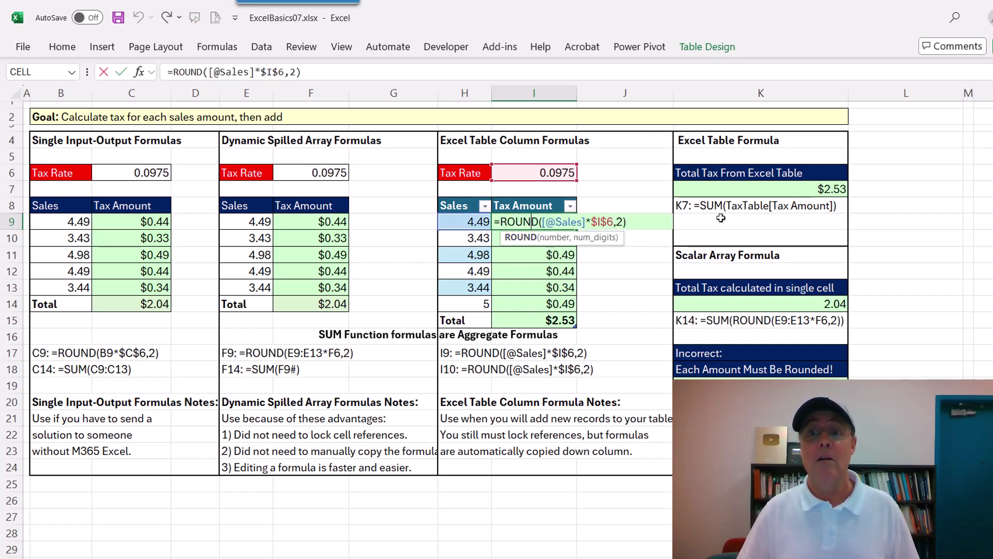
pyautogui.press('Escape')
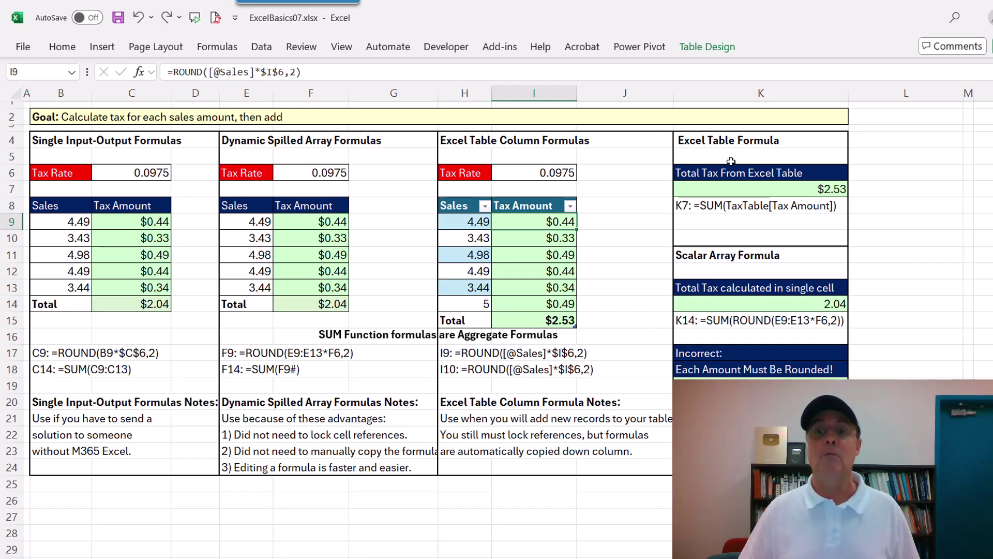
# Inspect the table total formula in K7 and the scalar array formula in K14
pyautogui.doubleClick(736, 187)
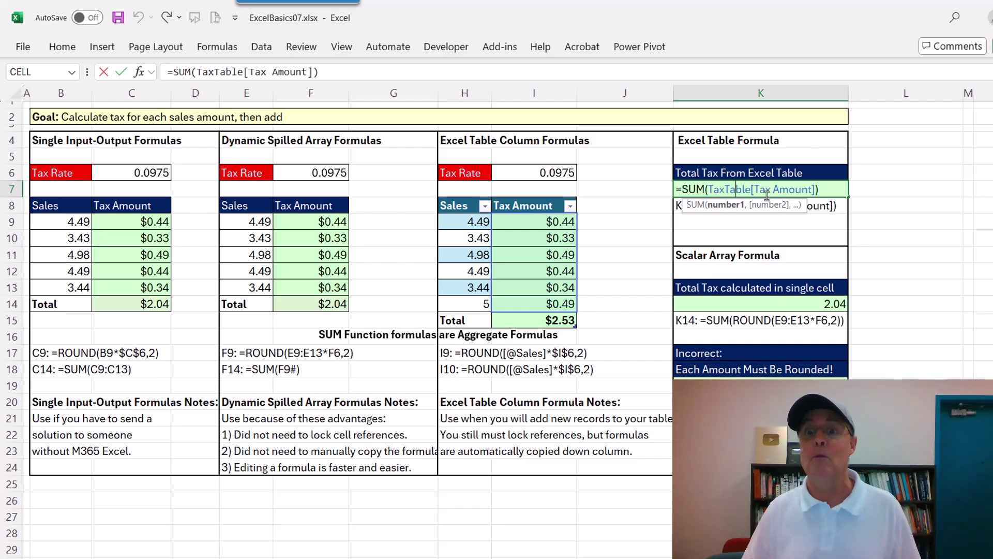
pyautogui.press('Escape')
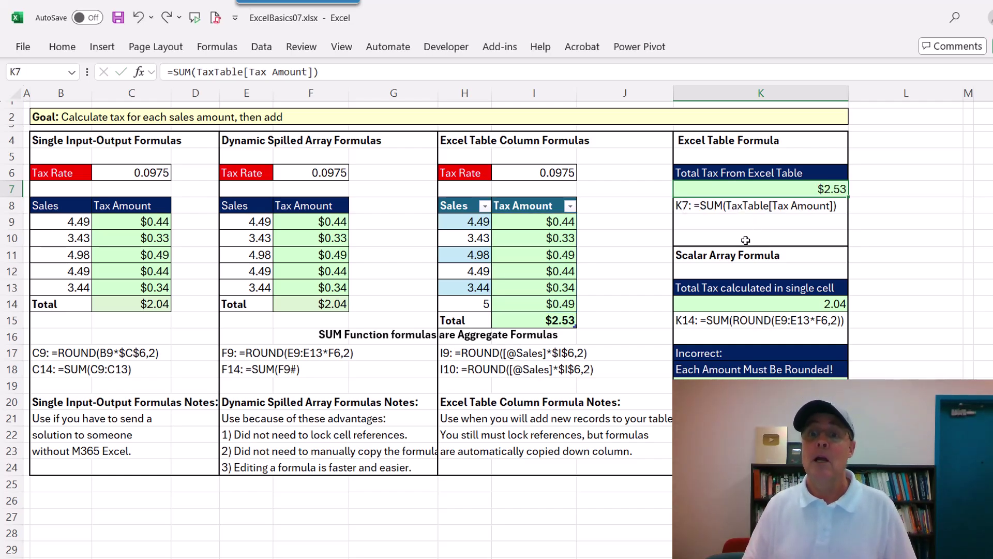
pyautogui.click(745, 301)
pyautogui.press('F2')
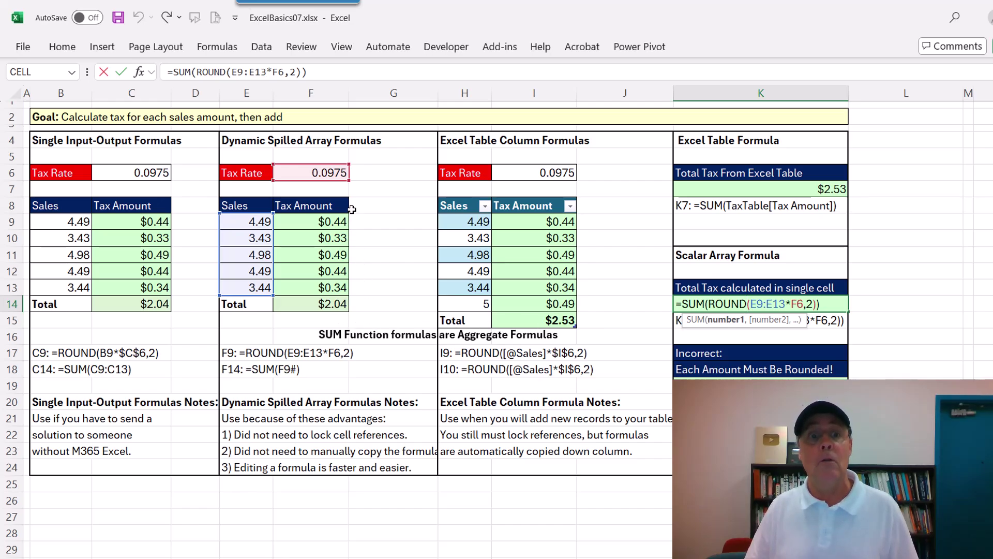
pyautogui.press('Escape')
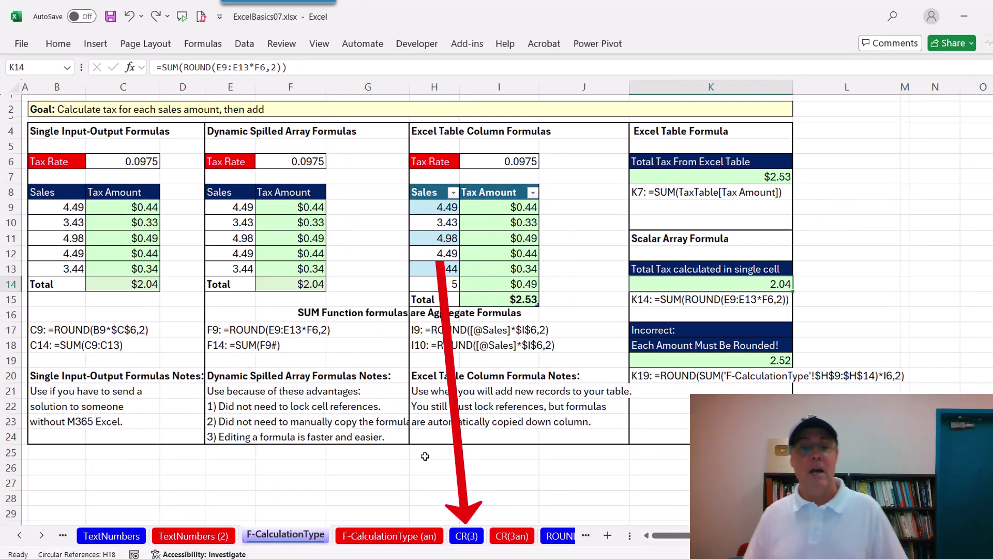
# Open the CR(3) worksheet and select the January COGS cell D7
pyautogui.click(468, 536)
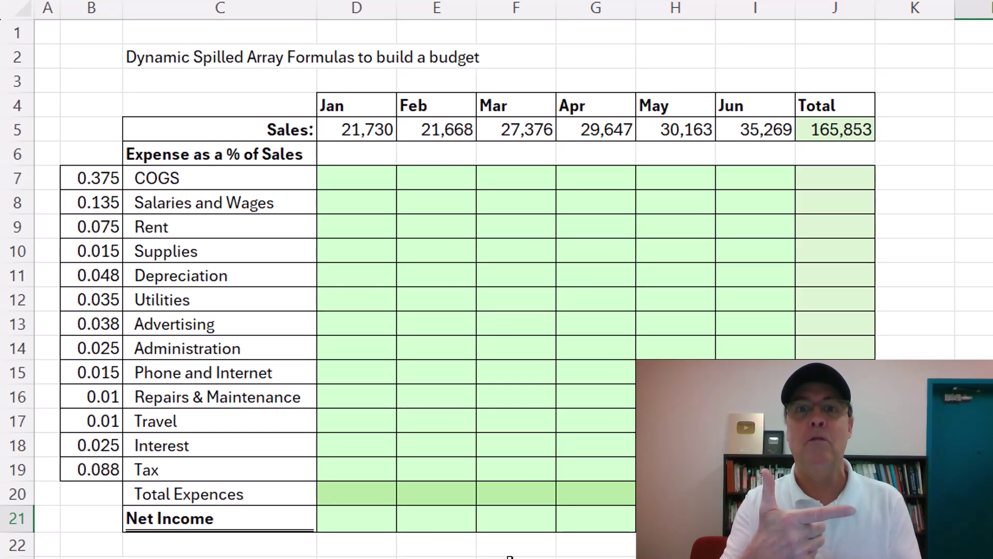
pyautogui.click(367, 180)
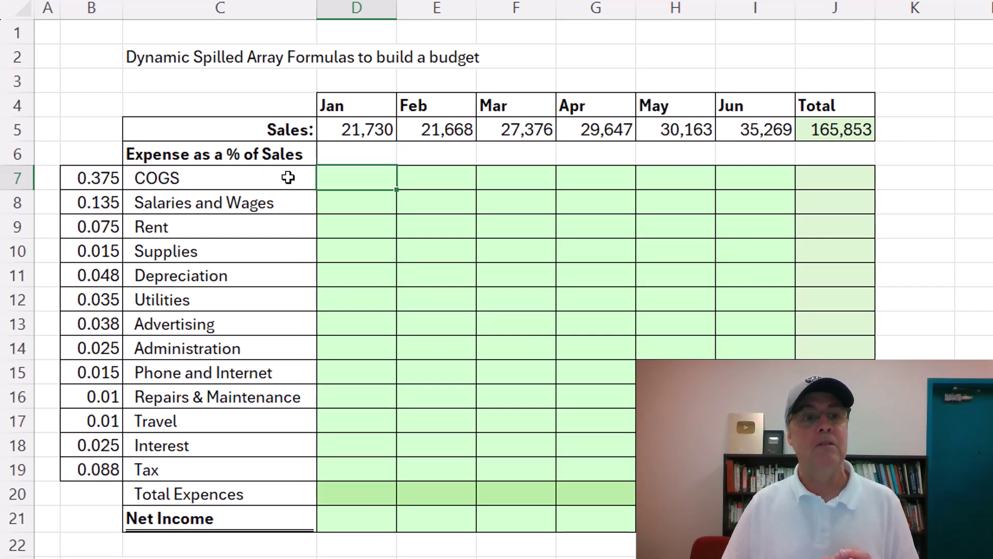
# Try the formula =E5*B10 in the February Supplies cell E10, and clear the cell again
pyautogui.click(414, 252)
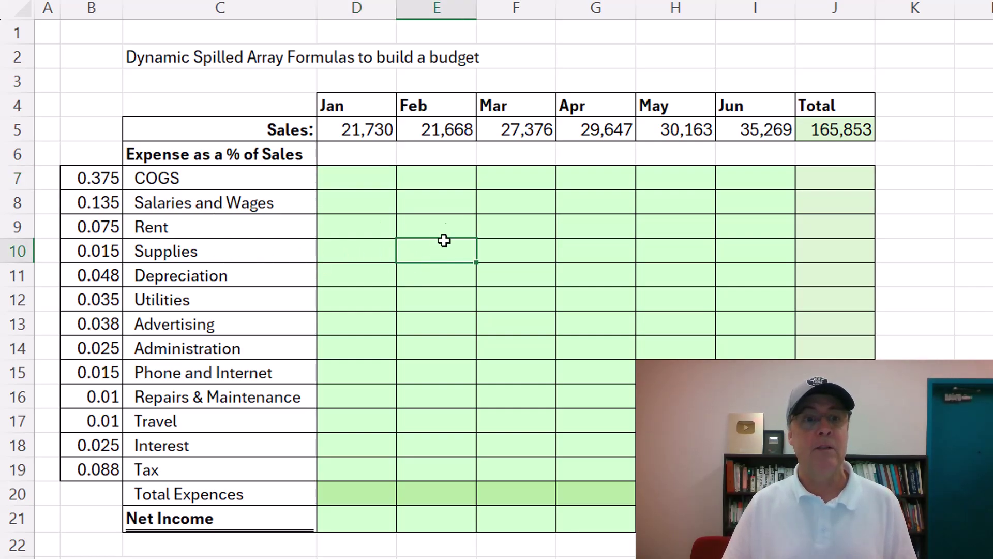
pyautogui.write('=')
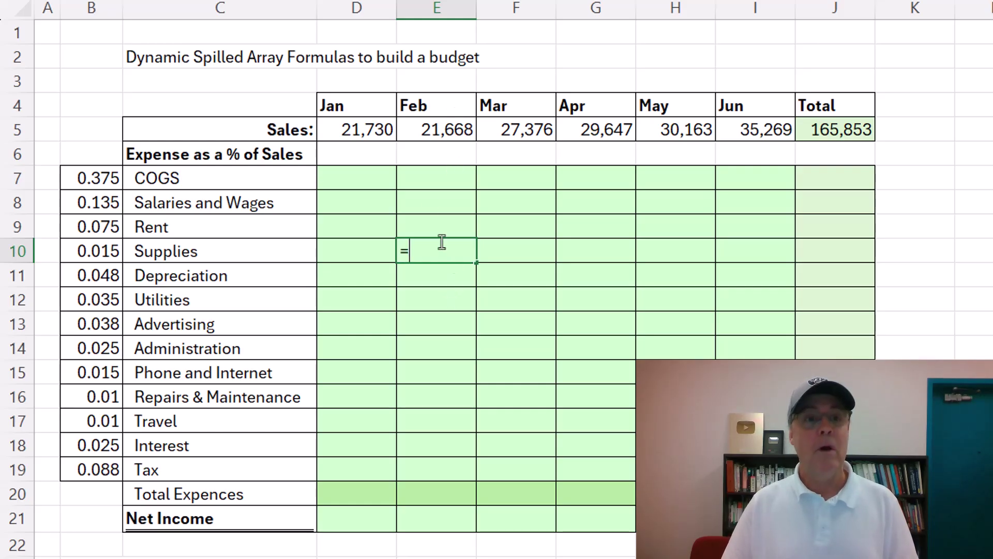
pyautogui.click(450, 131)
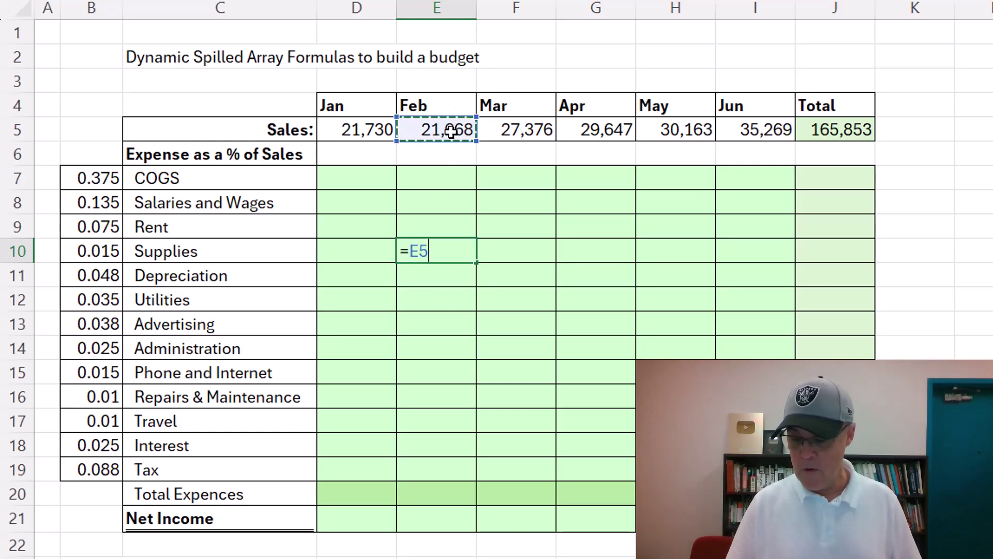
pyautogui.write('*')
pyautogui.click(83, 251)
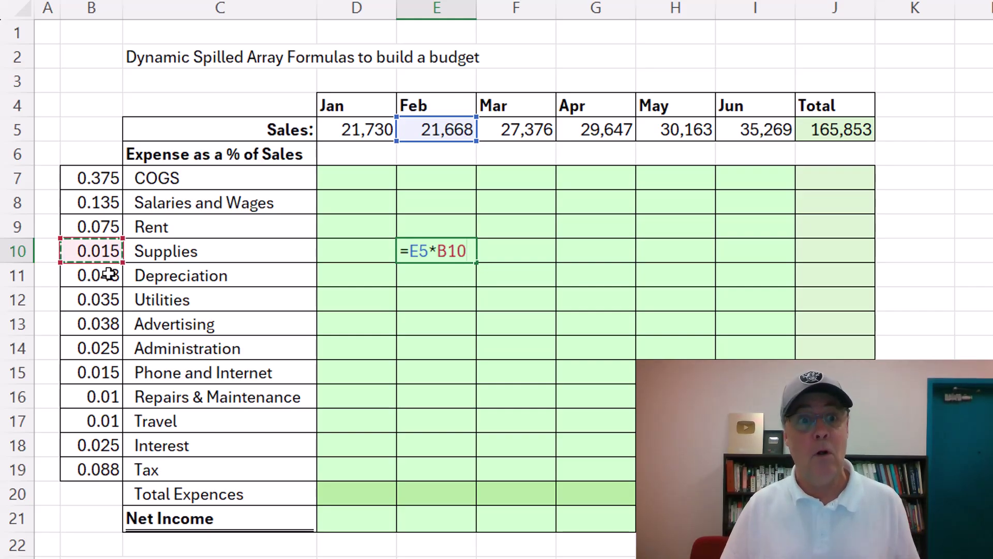
pyautogui.hotkey('ctrl', 'Return')
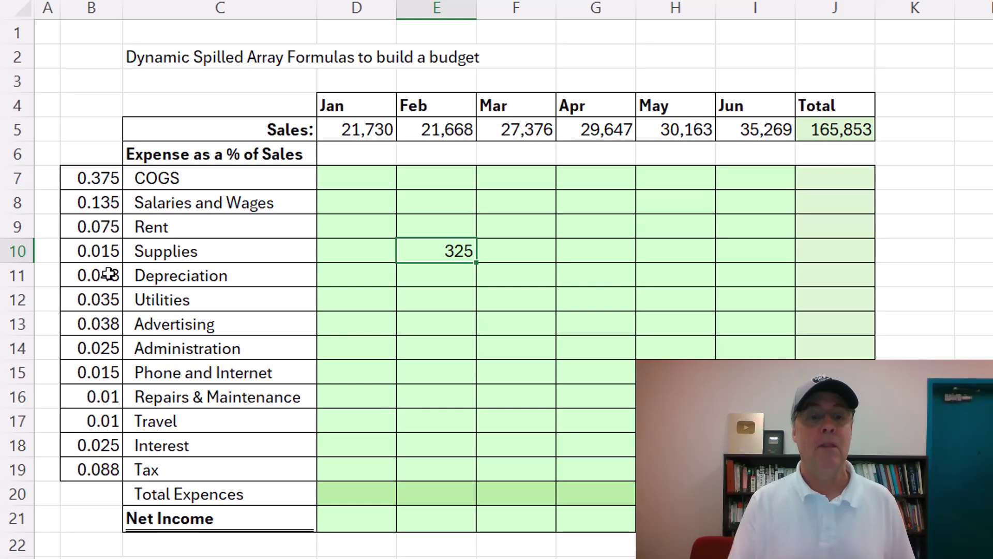
pyautogui.press('Delete')
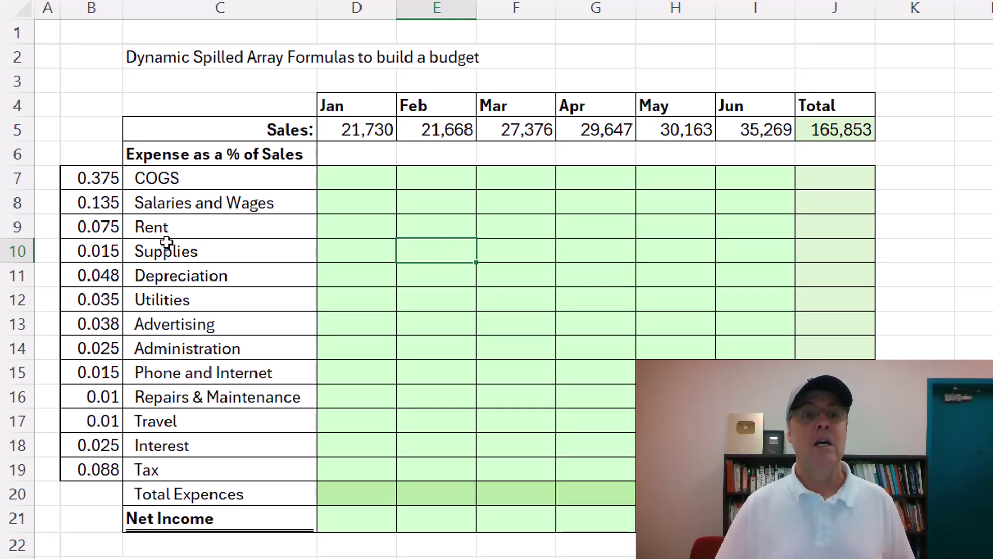
# Enter =ROUND(D$5*$B7,2) in D7 and fill it down to row 19 and across to the June column
pyautogui.click(373, 181)
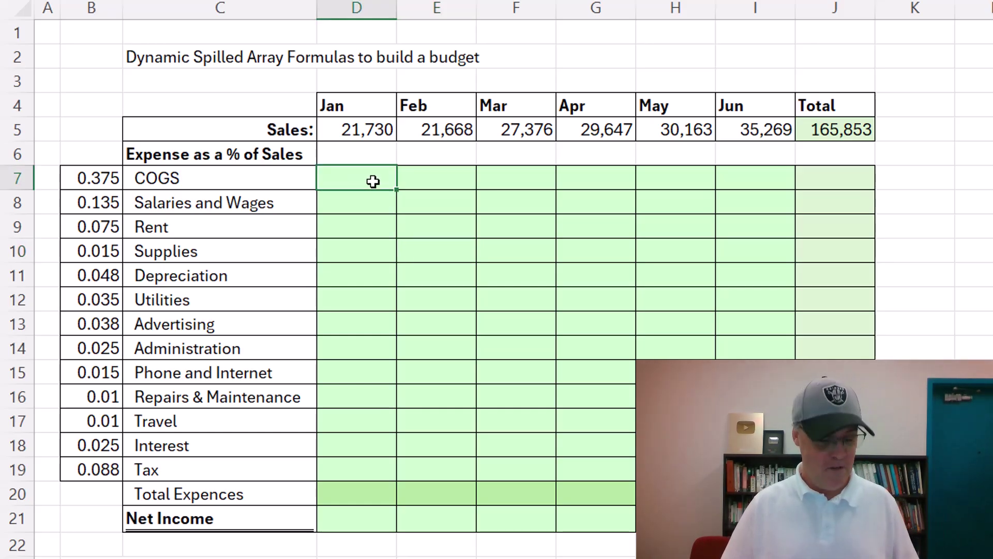
pyautogui.press('F2')
pyautogui.write('=ROUND(D$5*$B7,2)')
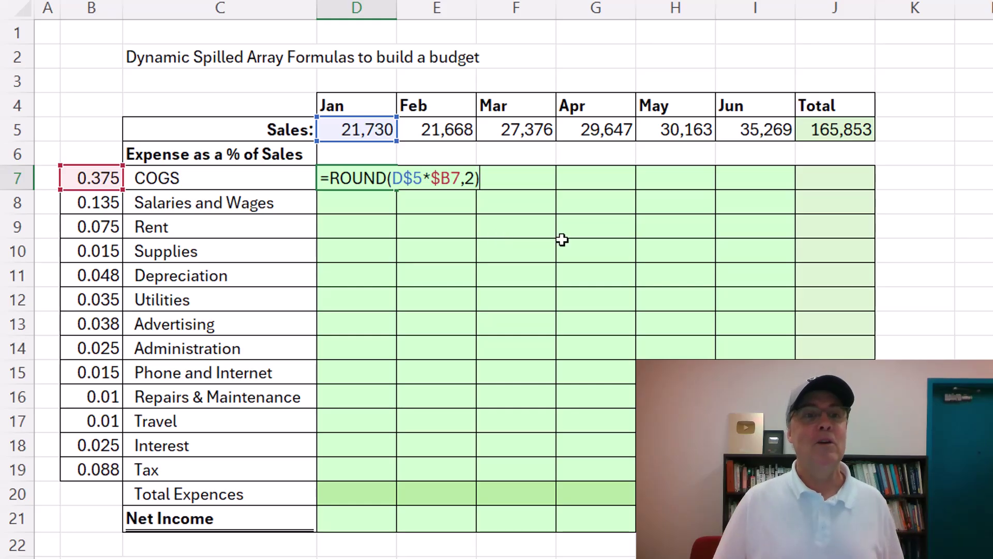
pyautogui.hotkey('ctrl', 'Return')
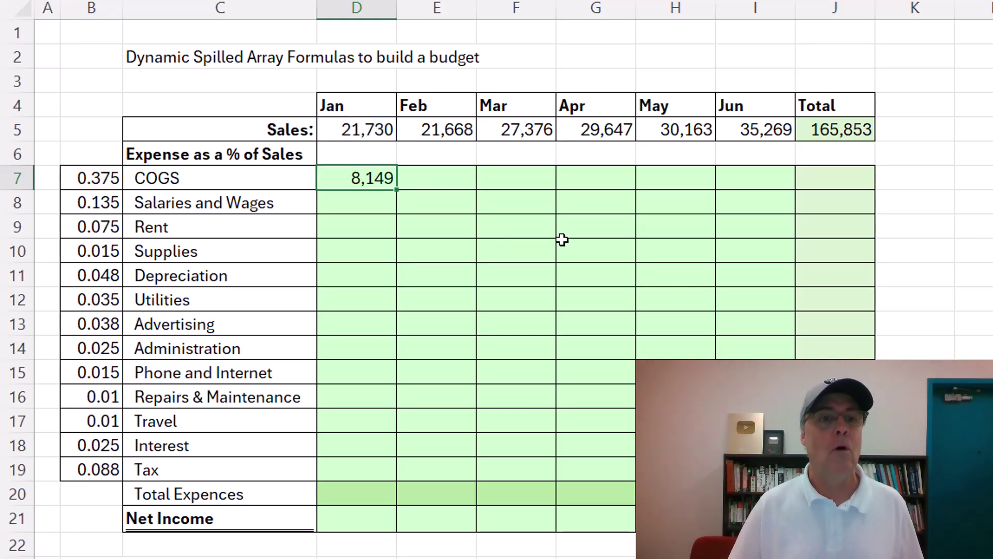
pyautogui.moveTo(397, 190); pyautogui.dragTo(411, 479)
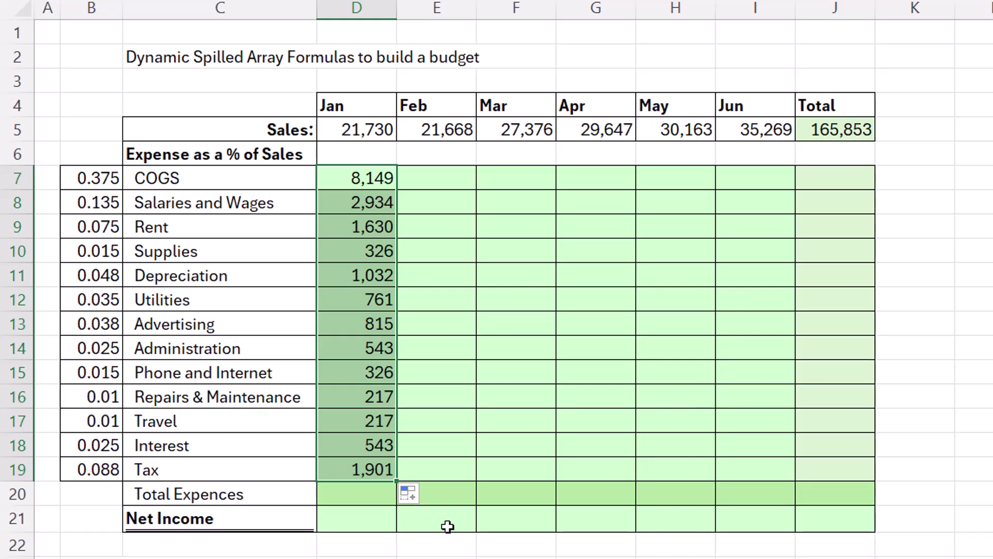
pyautogui.moveTo(397, 482); pyautogui.dragTo(767, 483)
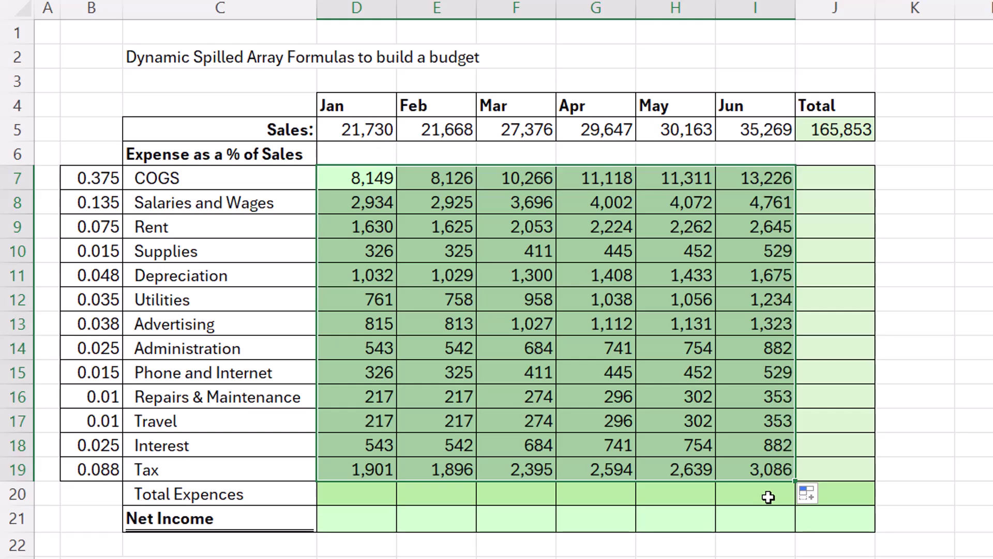
# Check the cell references in the copied formula in the June Tax cell I19
pyautogui.click(765, 474)
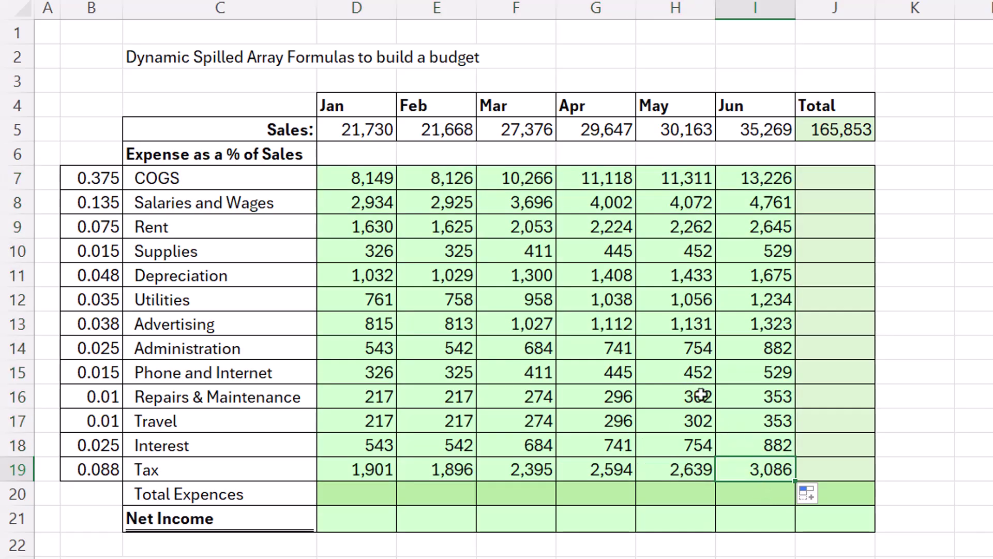
pyautogui.press('F2')
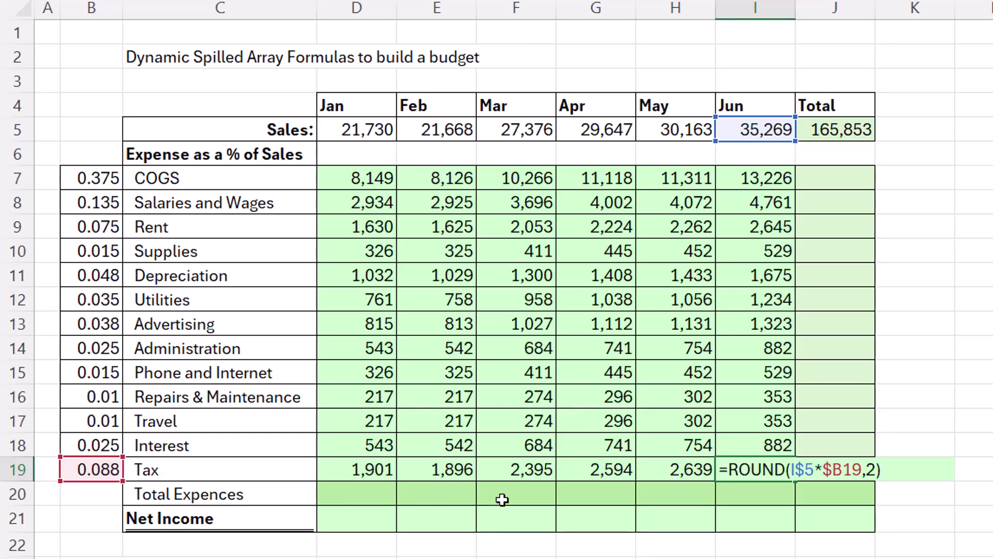
pyautogui.press('Escape')
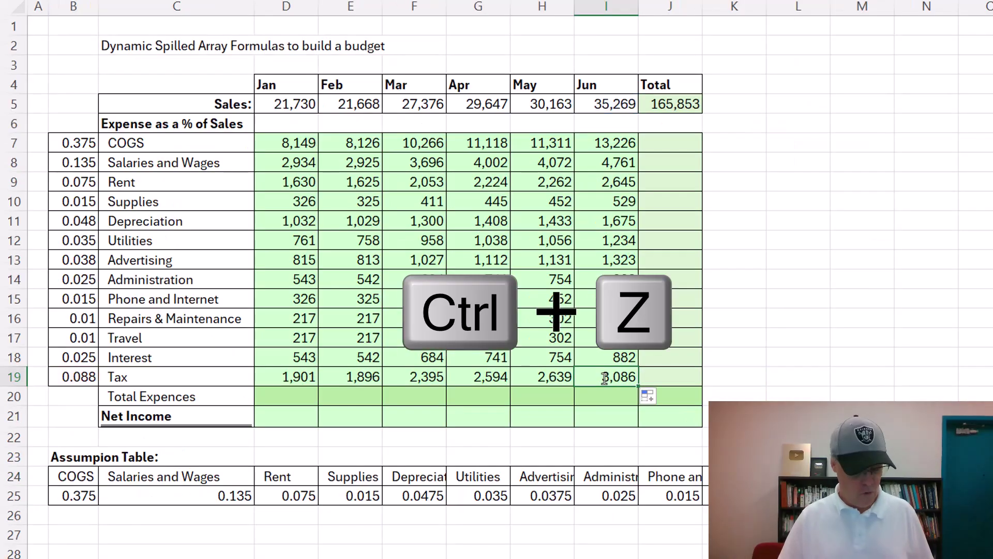
# Undo both formula fills and the formula entry in D7 to empty the expense grid
pyautogui.hotkey('ctrl', 'z')
pyautogui.hotkey('ctrl', 'z')
pyautogui.hotkey('ctrl', 'z')
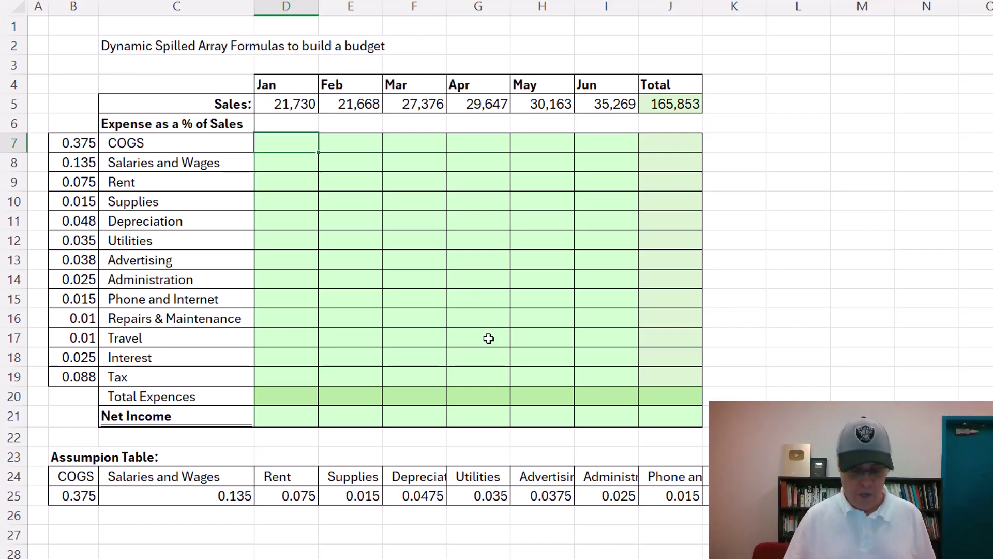
# Enter =ROUND(D5:I5*B7:B19,2) in D7 to spill all monthly expenses across the grid
pyautogui.write('=round')
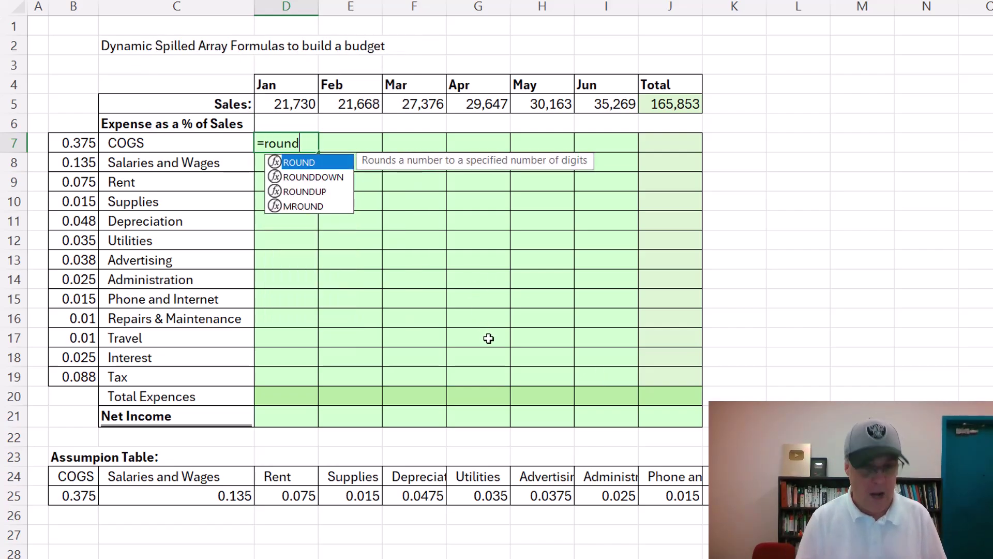
pyautogui.press('Tab')
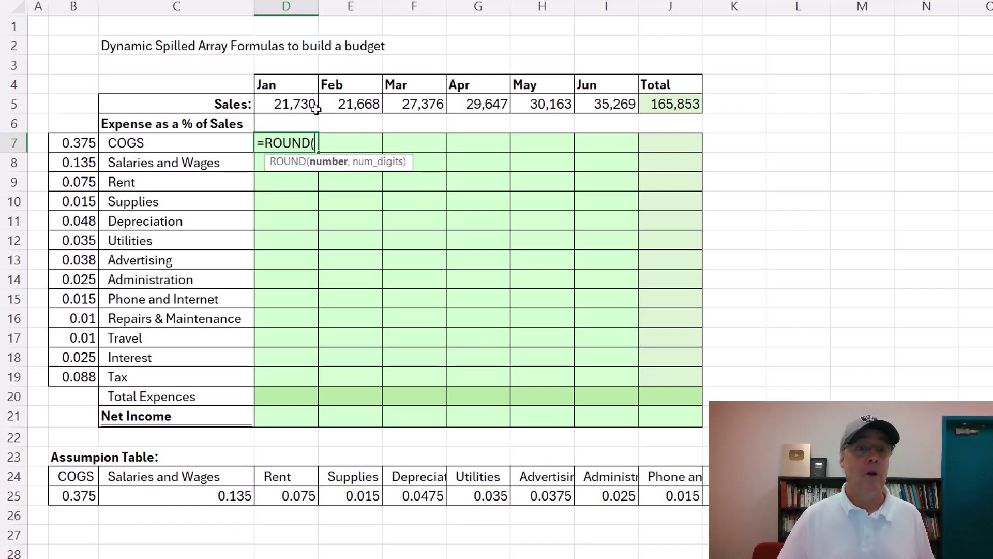
pyautogui.moveTo(285, 103); pyautogui.dragTo(613, 104)
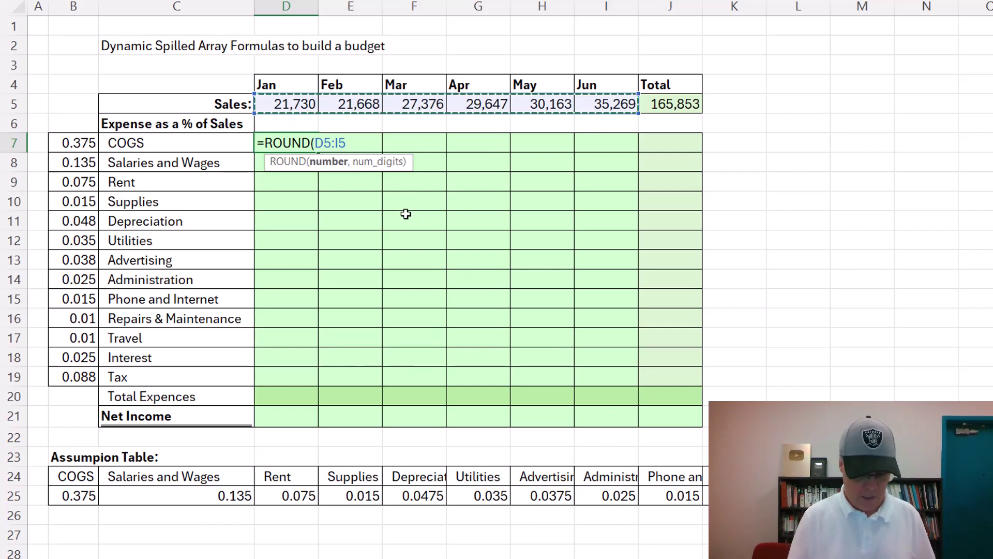
pyautogui.write('*')
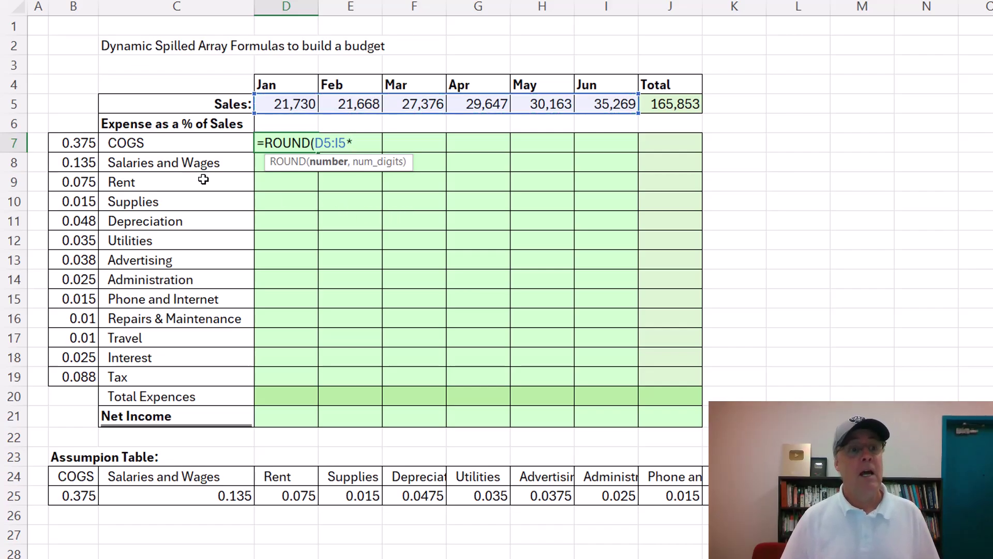
pyautogui.moveTo(79, 144); pyautogui.dragTo(65, 376)
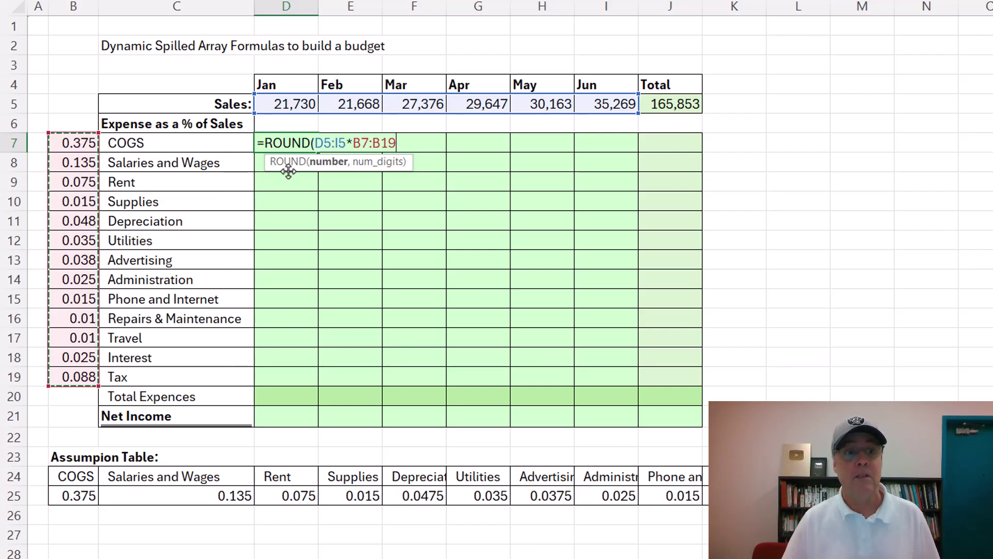
pyautogui.write(',2)')
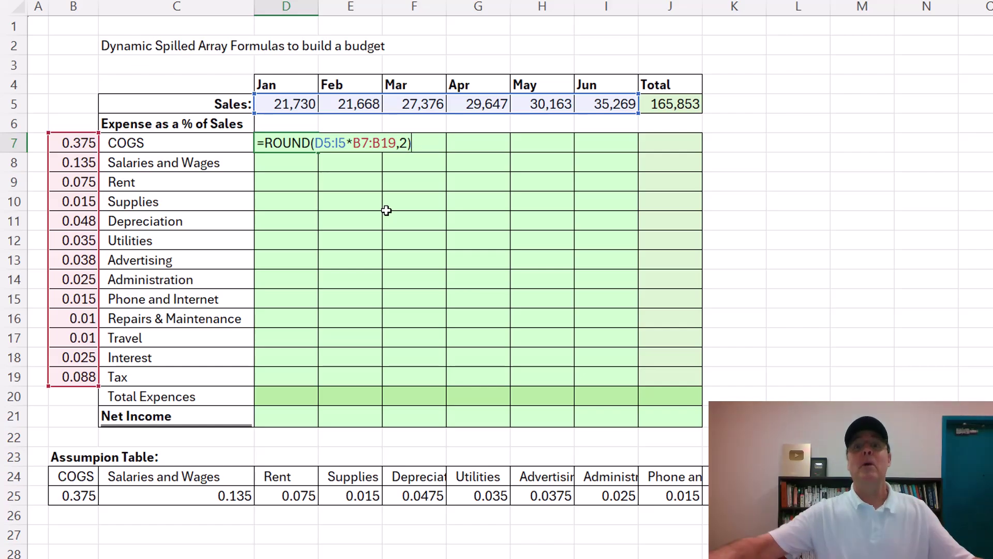
pyautogui.hotkey('ctrl', 'Return')
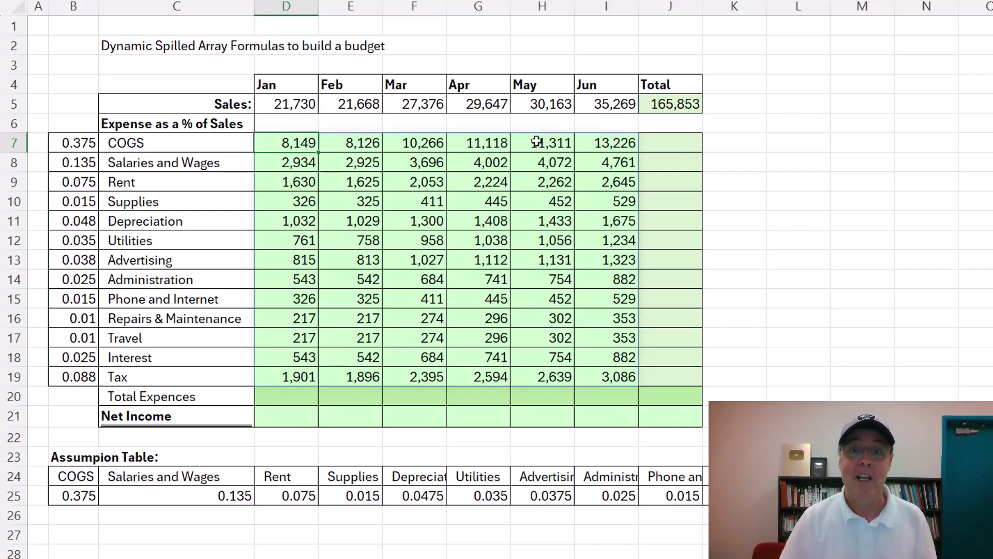
# AutoSum the range D7:J20 to fill the Total column and the Total Expences row
pyautogui.moveTo(287, 142); pyautogui.dragTo(657, 395)
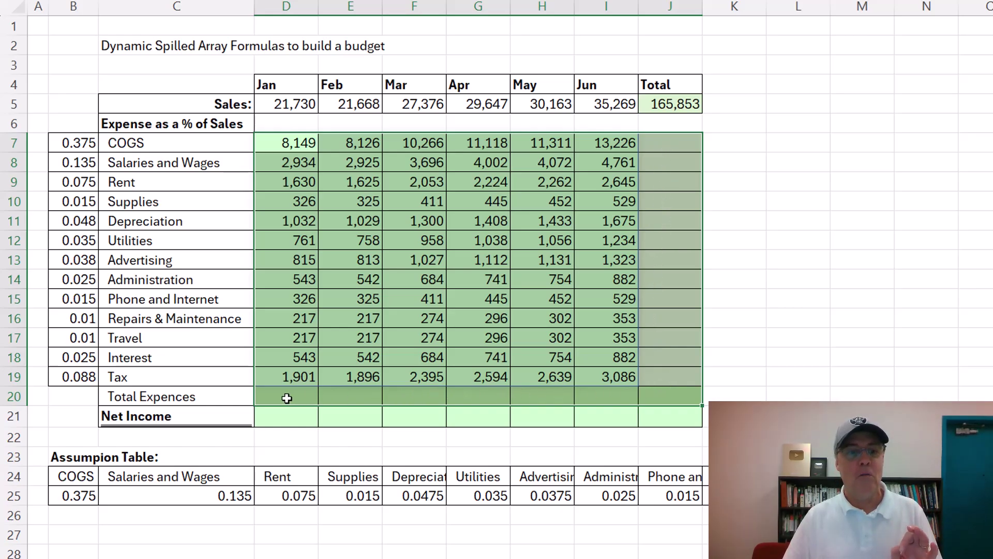
pyautogui.hotkey('alt', '=')
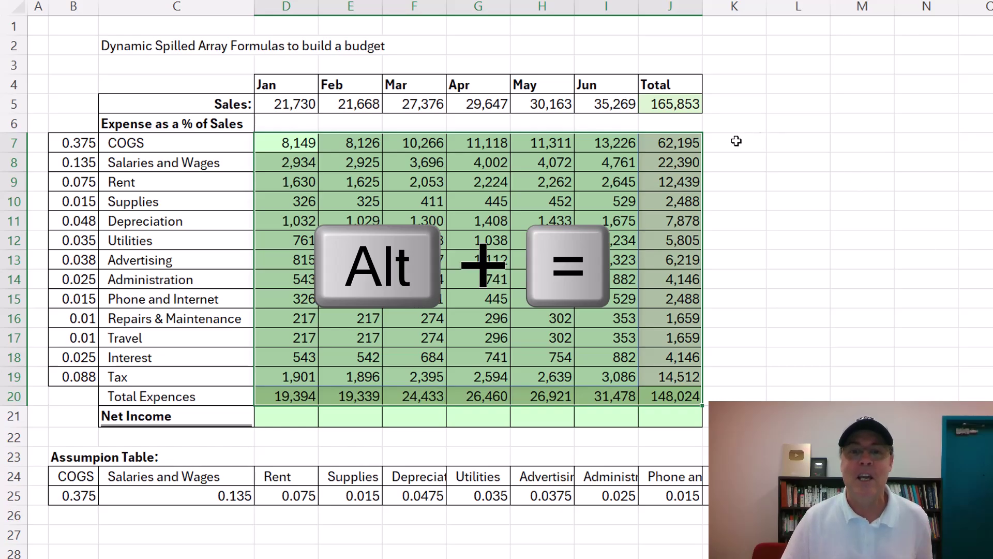
# Check the SUM ranges in the total cells J7, J16, E20, H20 and J20
pyautogui.doubleClick(692, 144)
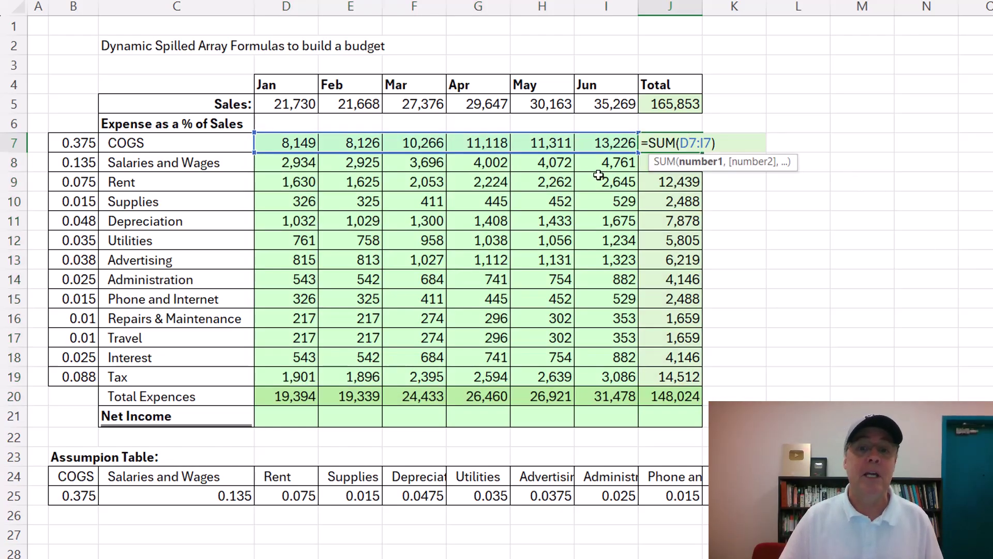
pyautogui.press('Escape')
pyautogui.doubleClick(666, 318)
pyautogui.press('Escape')
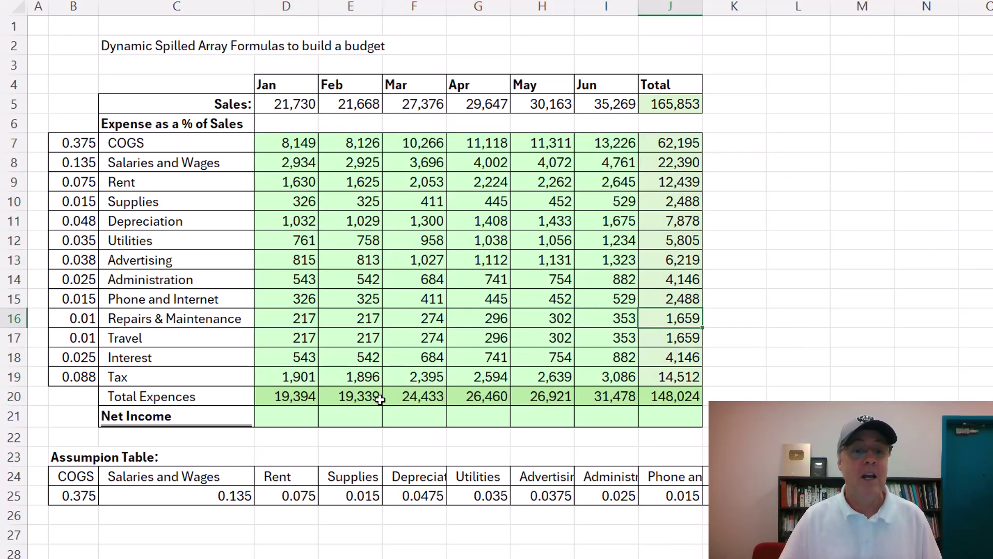
pyautogui.doubleClick(362, 396)
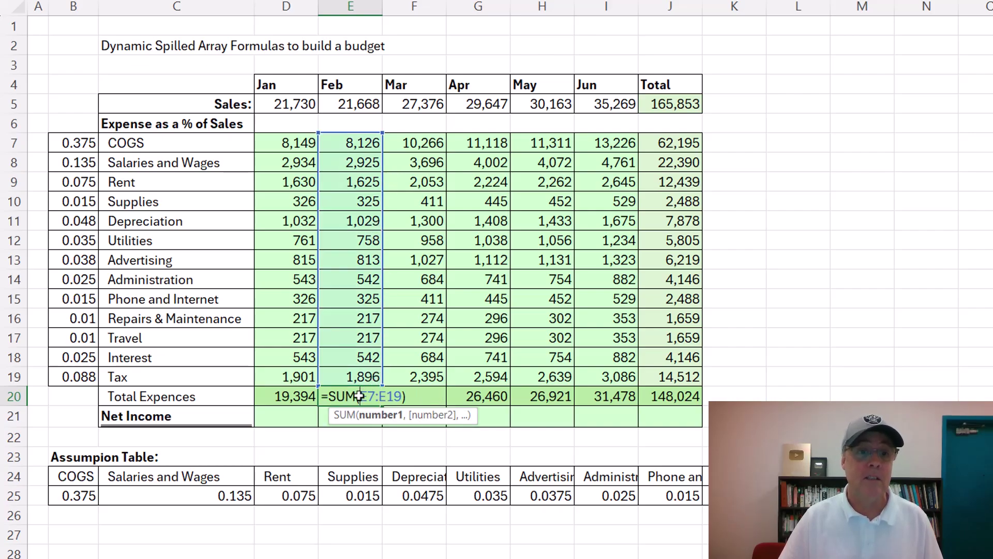
pyautogui.press('Escape')
pyautogui.doubleClick(540, 395)
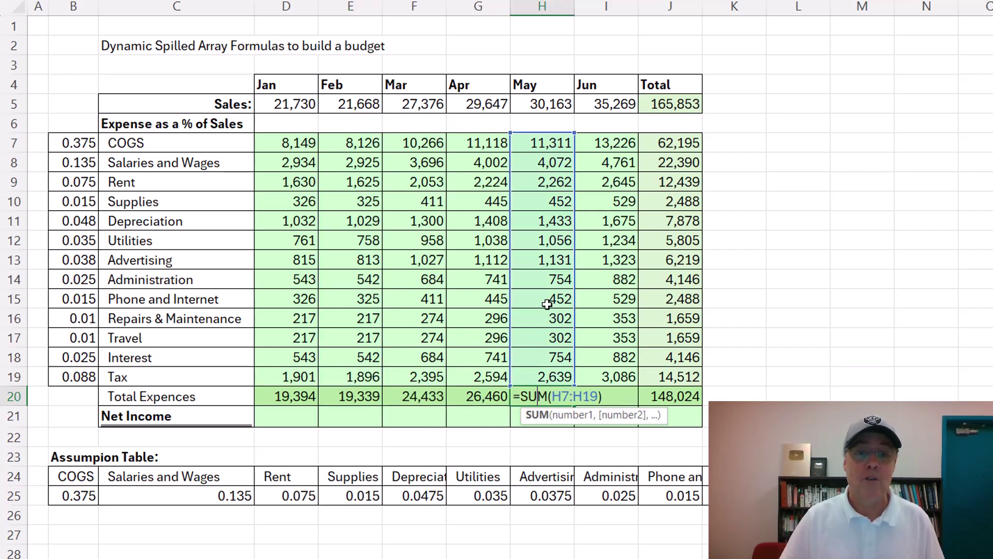
pyautogui.press('Escape')
pyautogui.click(657, 396)
pyautogui.doubleClick(657, 395)
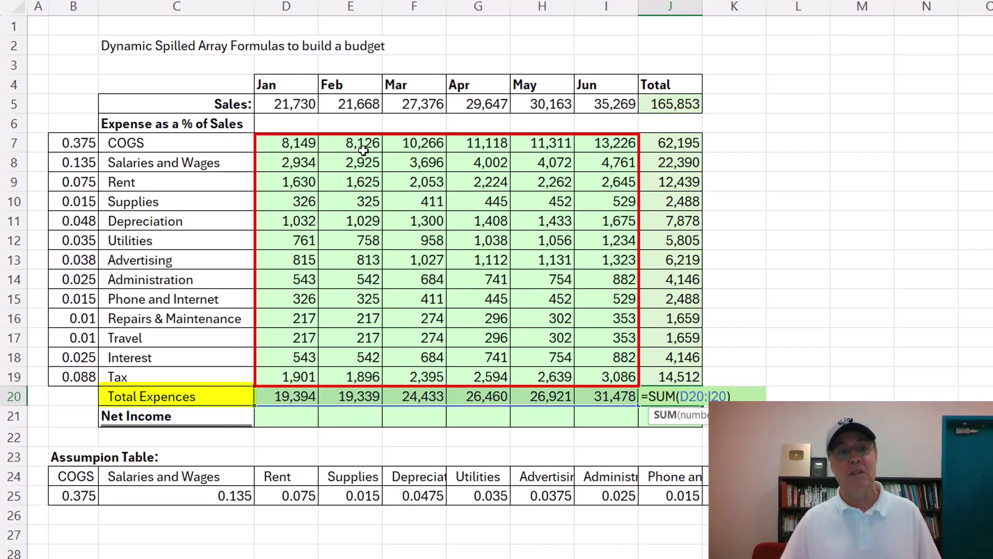
pyautogui.press('Return')
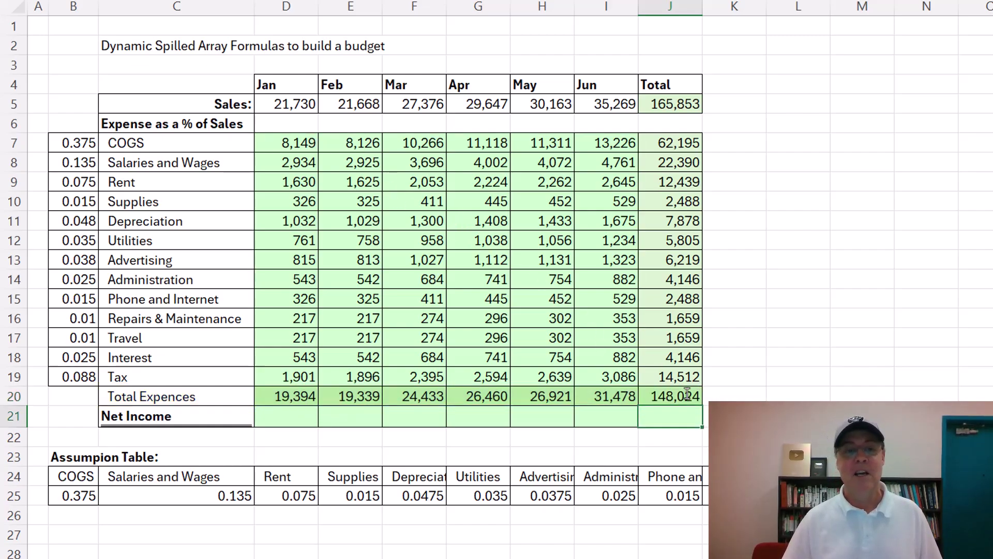
# Enter =D5:I5-D20:I20 in the January Net Income cell D21 to spill monthly net income
pyautogui.click(307, 419)
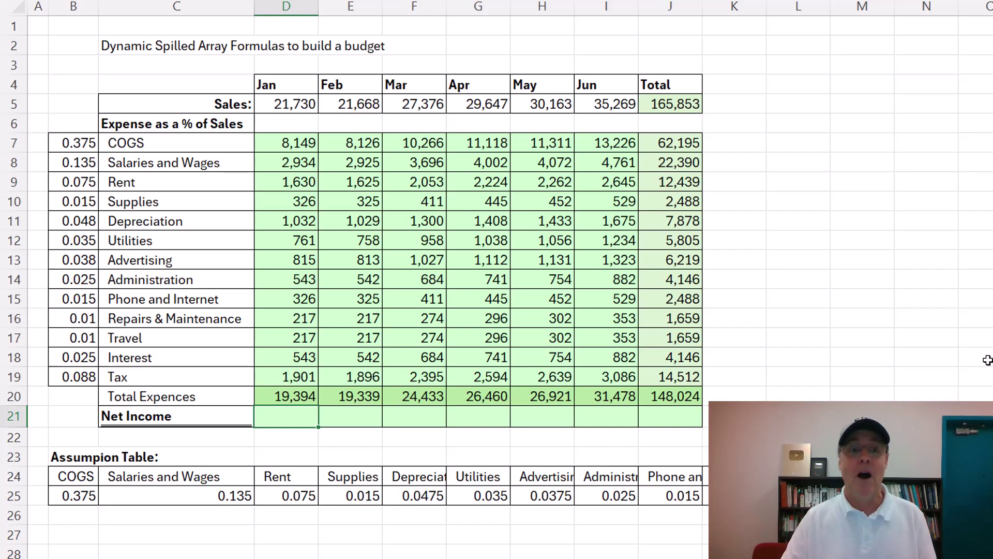
pyautogui.moveTo(278, 105); pyautogui.dragTo(614, 100)
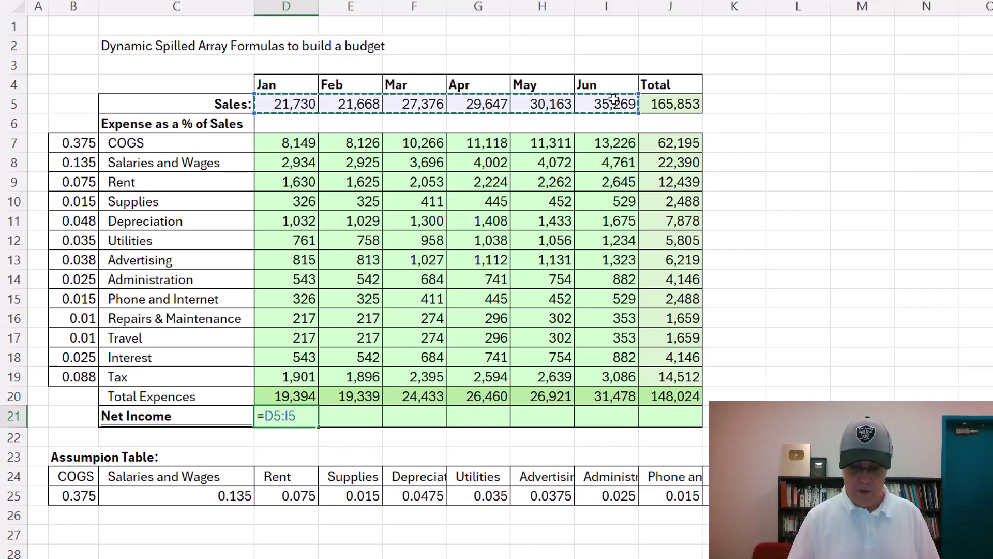
pyautogui.write('-')
pyautogui.click(301, 396)
pyautogui.moveTo(301, 396); pyautogui.dragTo(583, 393)
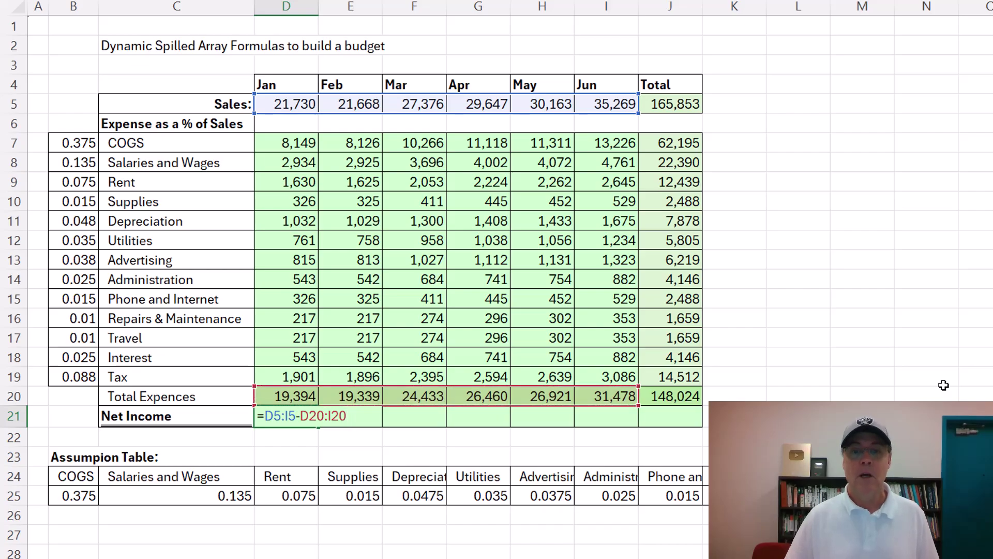
pyautogui.press('Return')
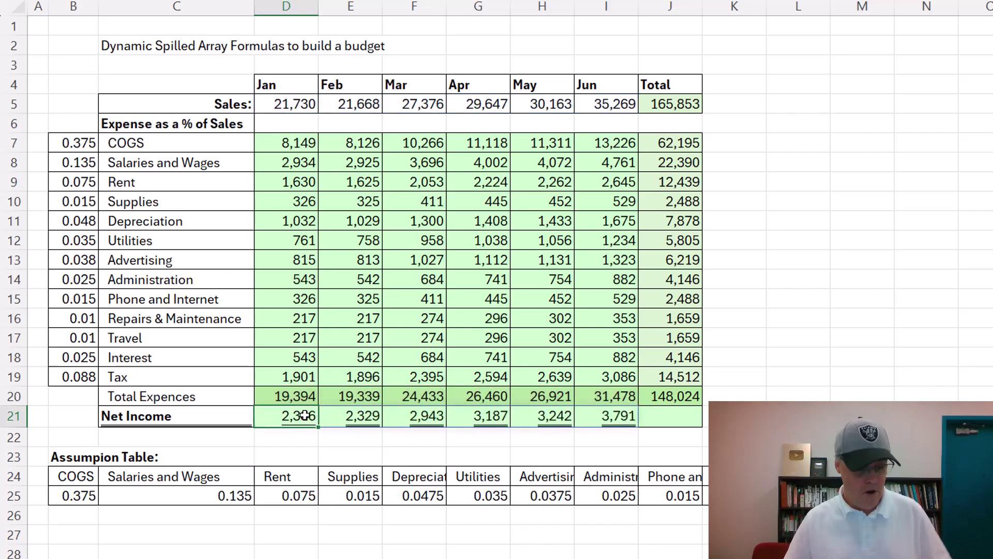
# Extend both ranges in the Net Income formula to the Total column, making it =D5:J5-D20:J20
pyautogui.press('F2')
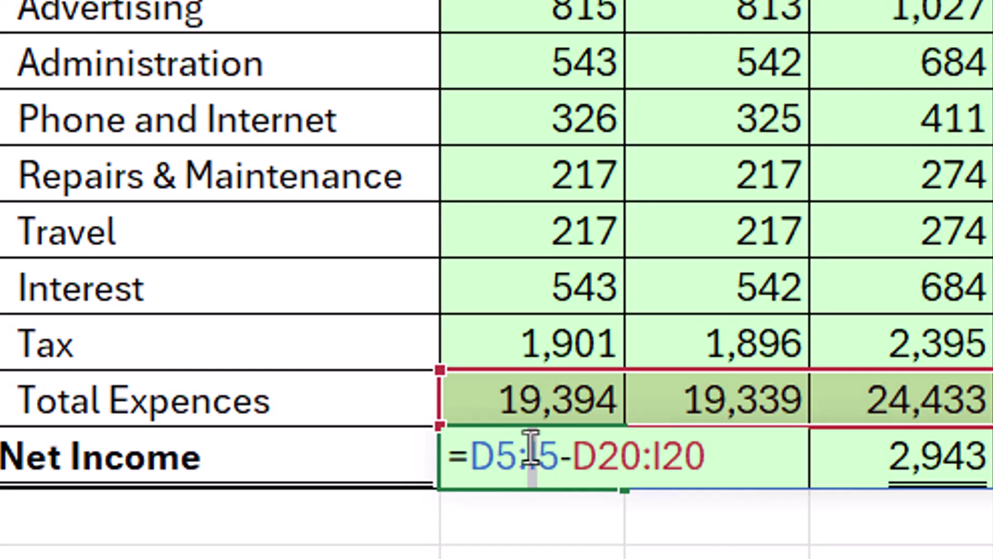
pyautogui.press('BackSpace')
pyautogui.write('J')
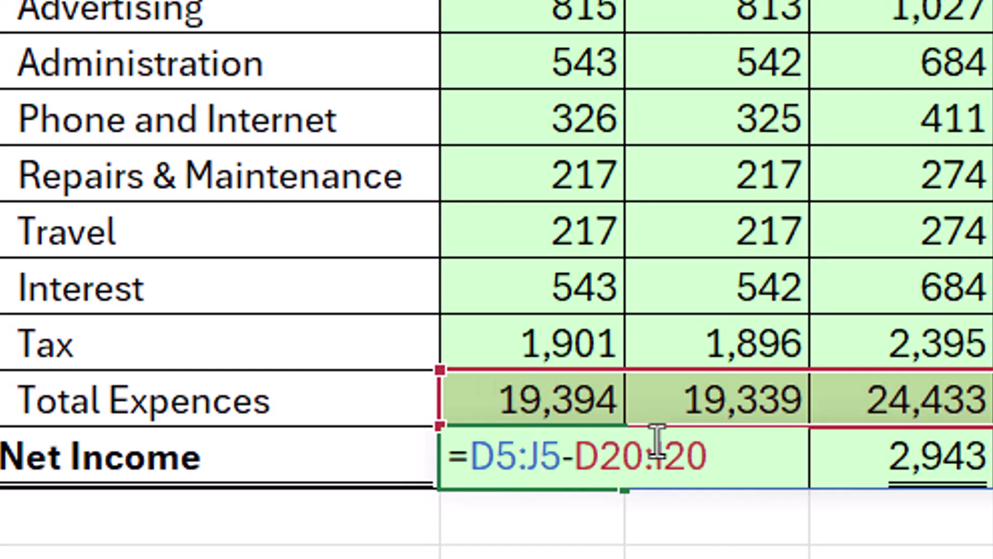
pyautogui.click(660, 451)
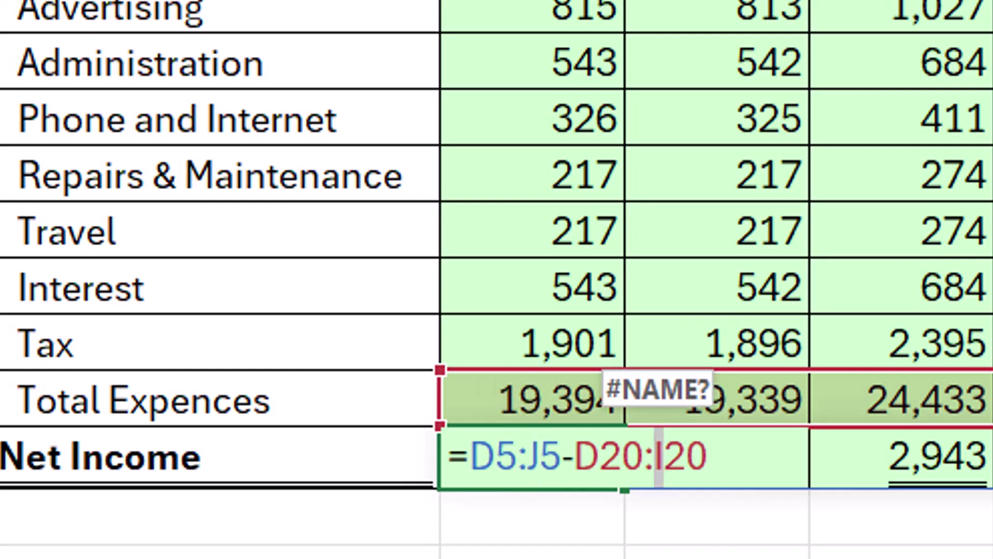
pyautogui.press('BackSpace')
pyautogui.write('J')
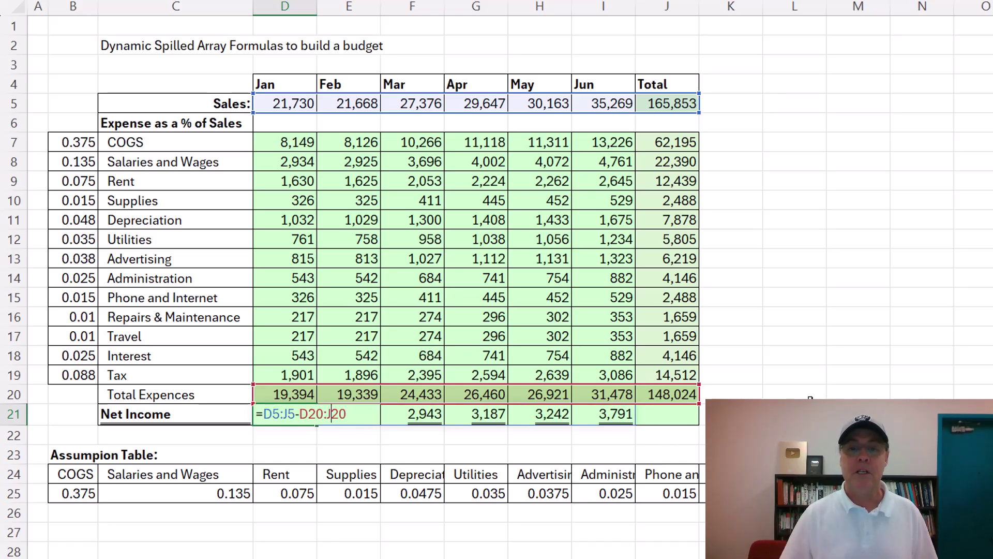
pyautogui.hotkey('ctrl', 'Return')
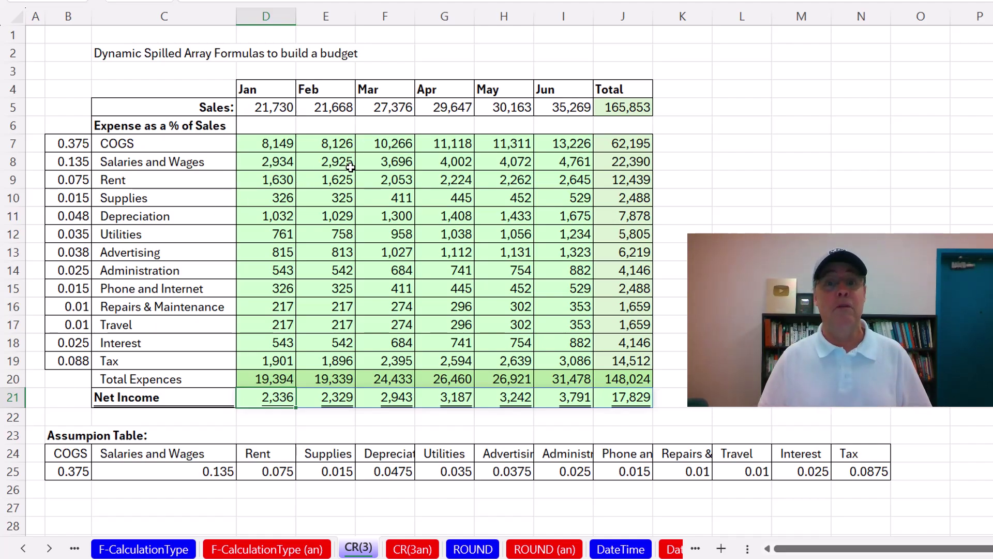
# Enter =TOCOL(B25:N25) in L7 to turn the assumption table percentages into one column
pyautogui.click(731, 143)
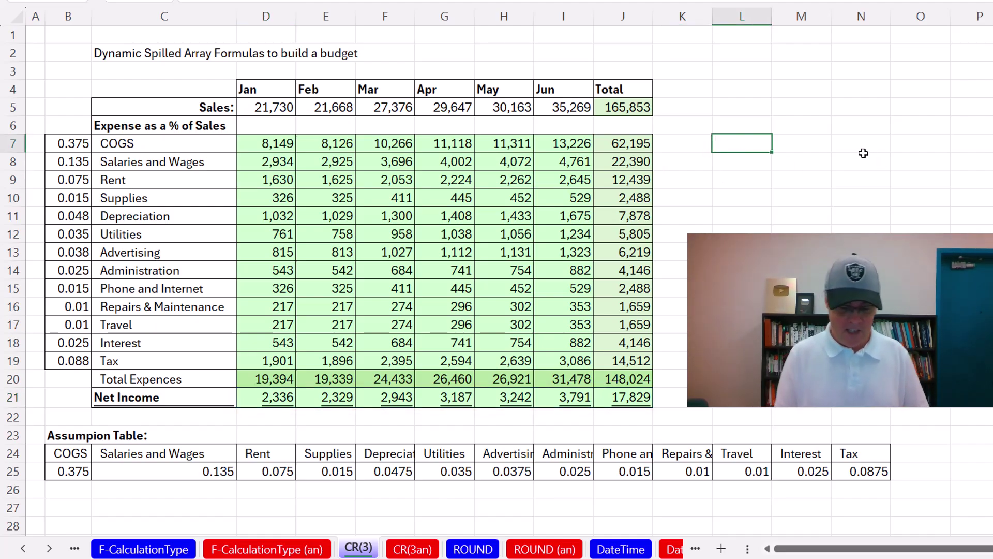
pyautogui.write('=toc')
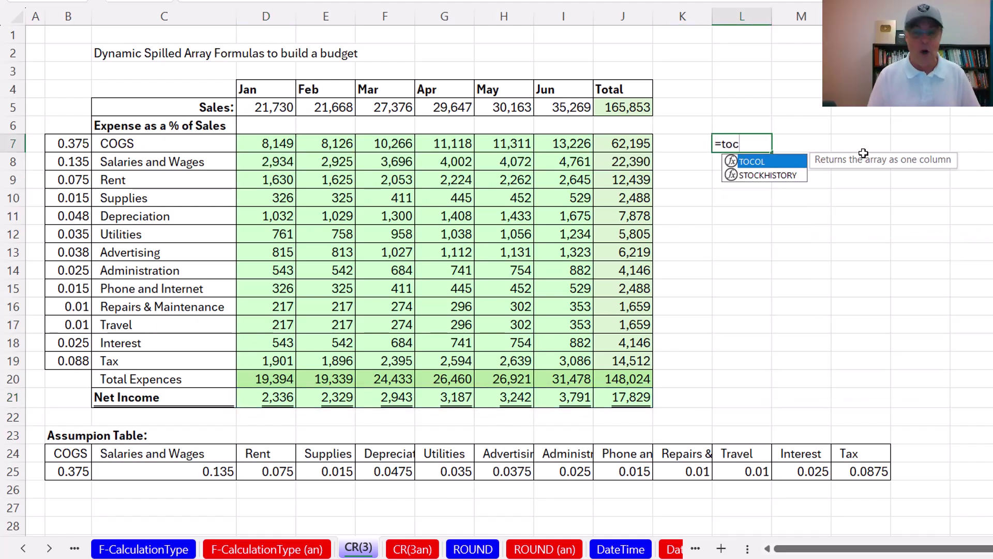
pyautogui.press('Tab')
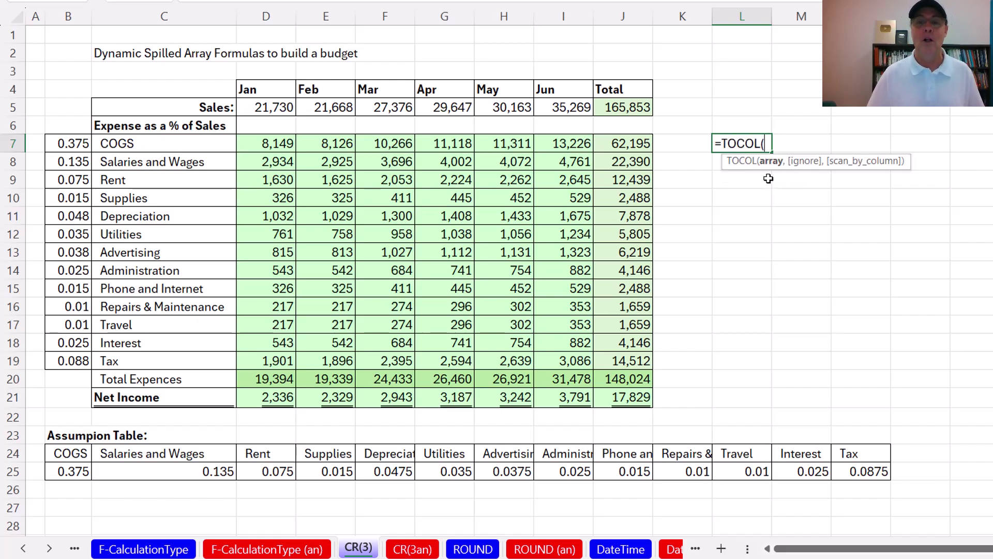
pyautogui.moveTo(96, 471); pyautogui.dragTo(852, 473)
pyautogui.hotkey('ctrl', 'Return')
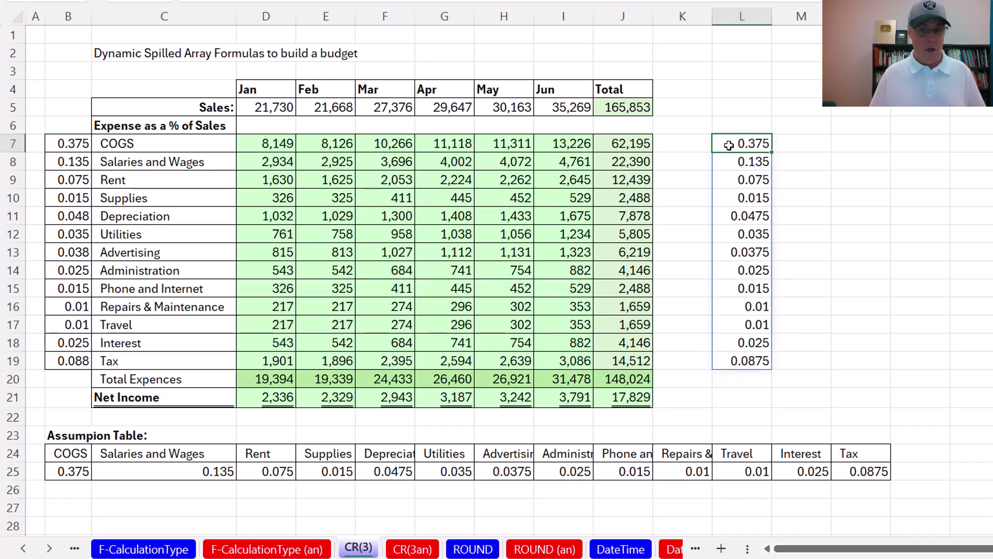
# Expand the L7 formula to =ROUND(TOCOL(B25:N25)*D5:I5,2), and move it along row 7 to O7
pyautogui.press('F2')
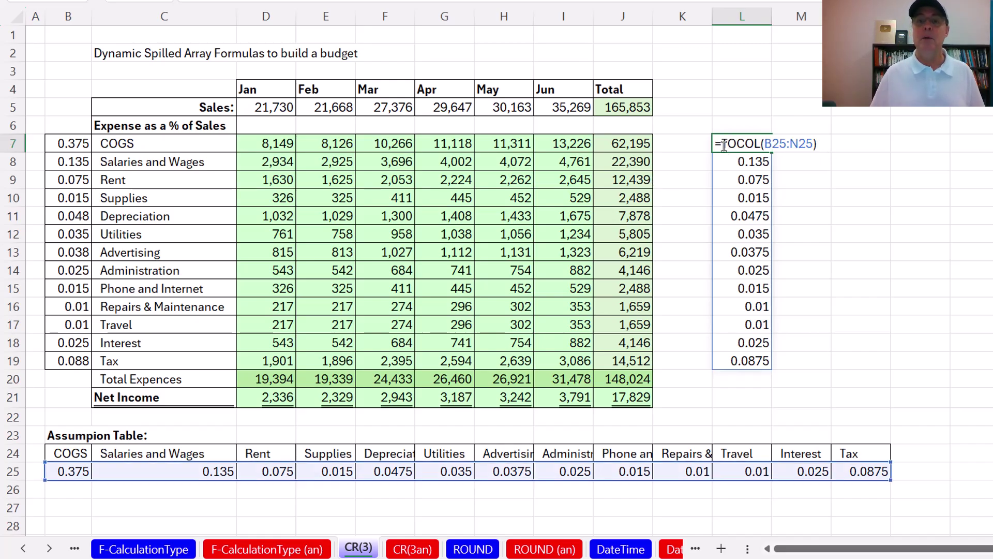
pyautogui.press('Home')
pyautogui.press('Right')
pyautogui.write('ROUND(')
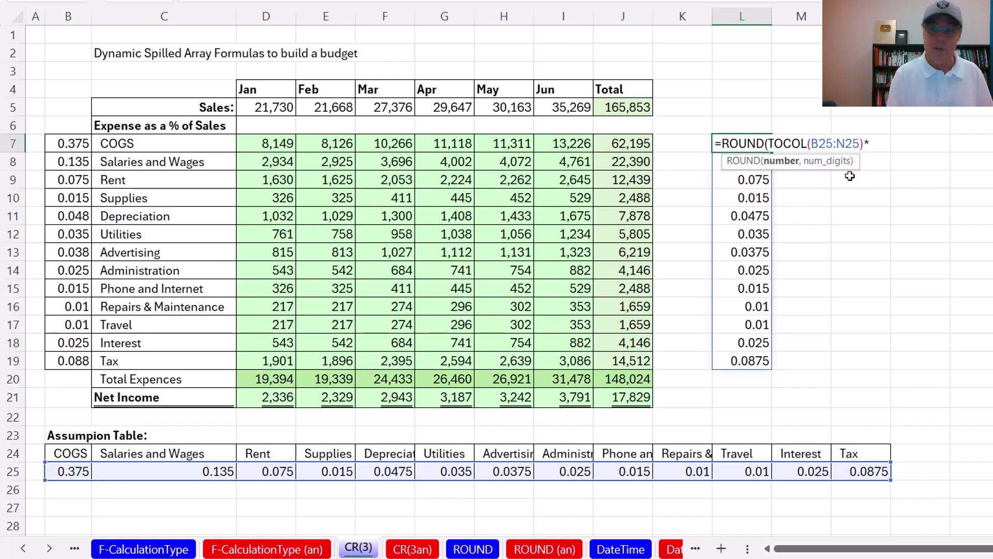
pyautogui.moveTo(255, 107); pyautogui.dragTo(580, 107)
pyautogui.write(',2)')
pyautogui.hotkey('ctrl', 'Return')
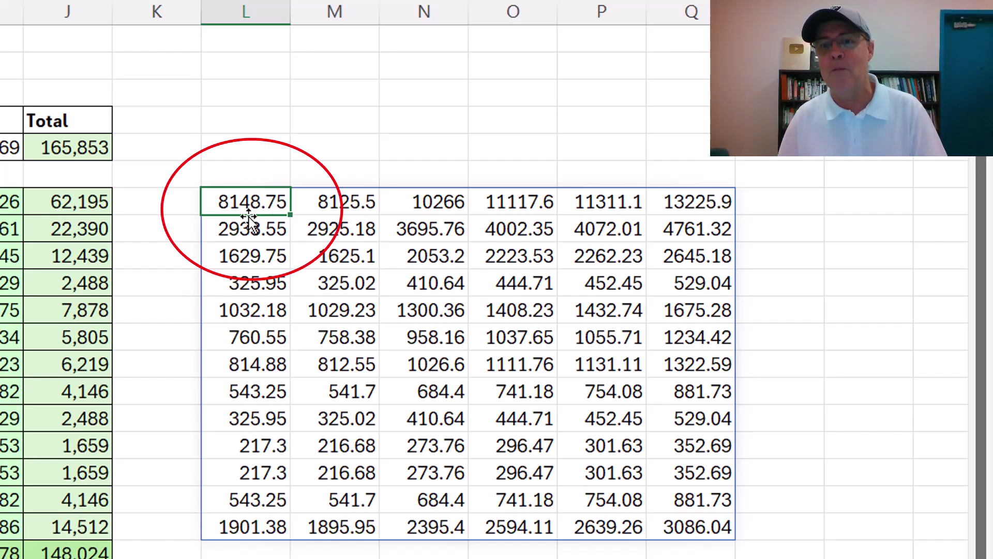
pyautogui.moveTo(261, 206); pyautogui.dragTo(490, 207)
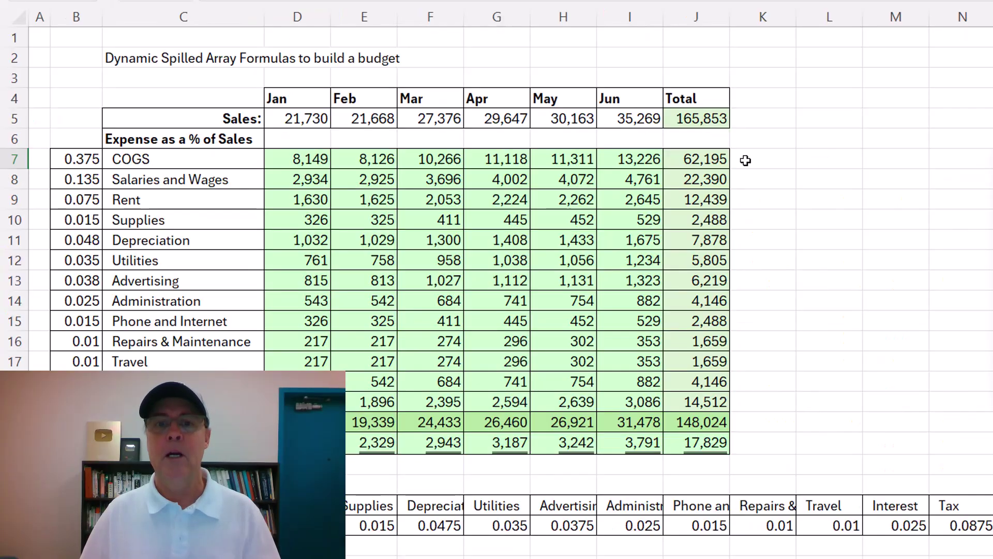
# Check the SUM range in the COGS total cell J7, and select the empty cell L7
pyautogui.doubleClick(717, 159)
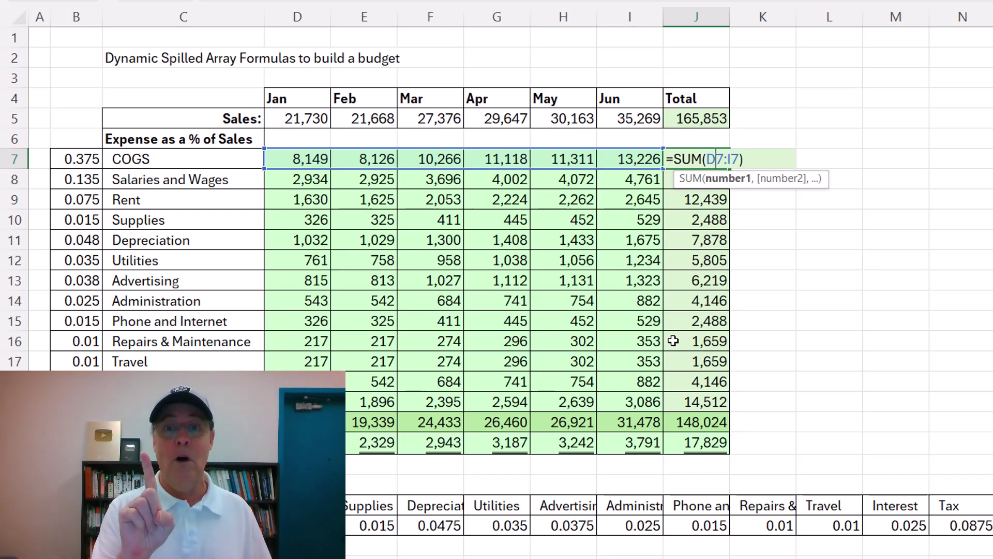
pyautogui.press('Escape')
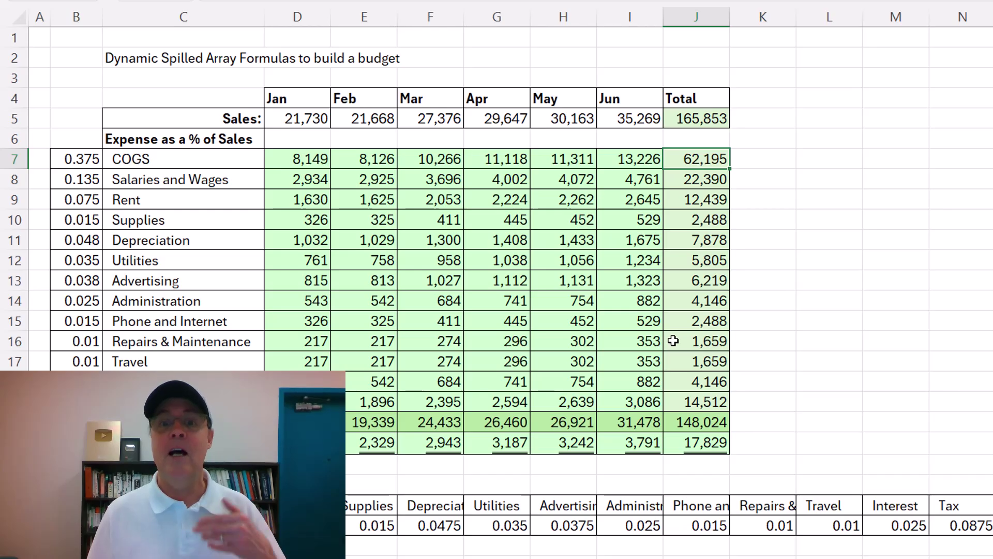
pyautogui.click(803, 164)
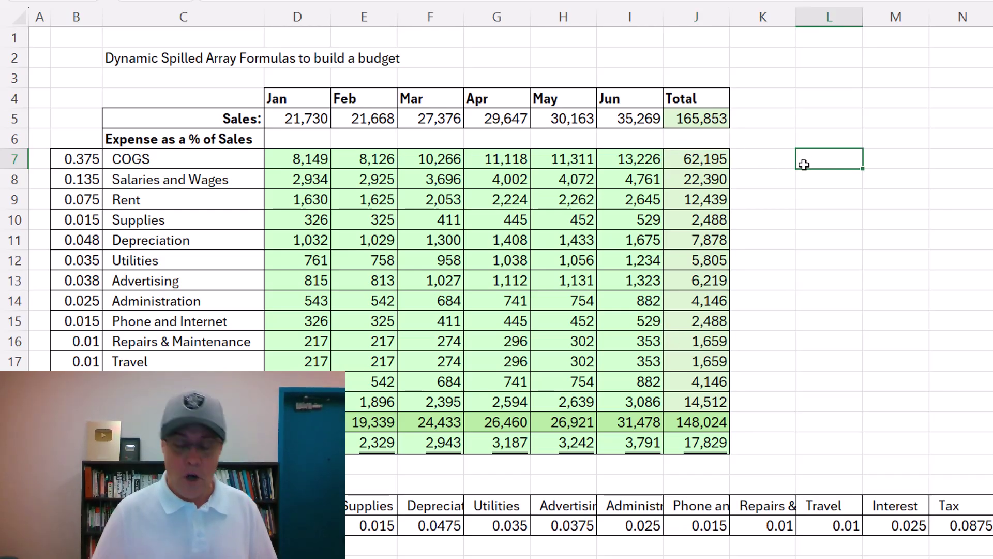
# Enter =BYROW(D7#,SUM) in L7 to total each expense row with one spilled formula
pyautogui.write('=byr')
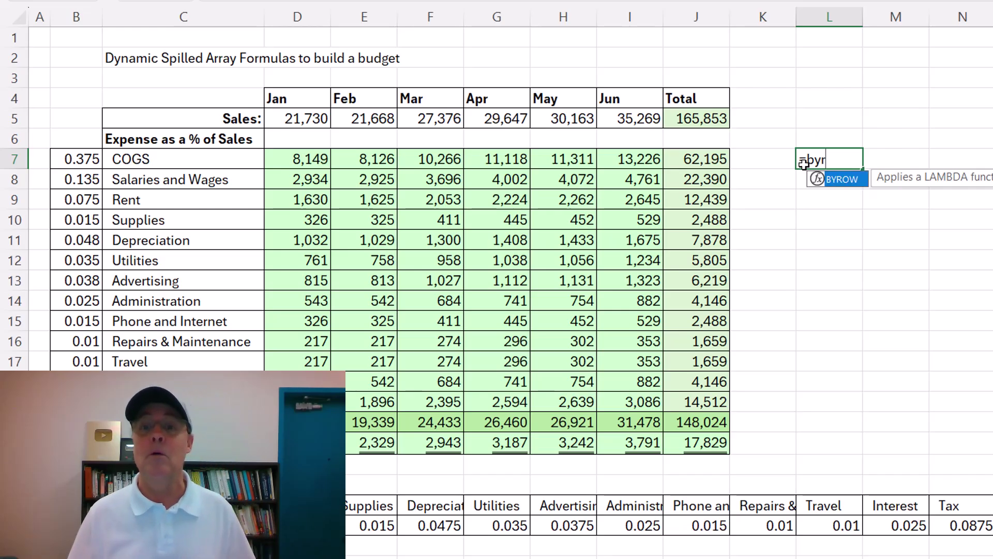
pyautogui.press('Tab')
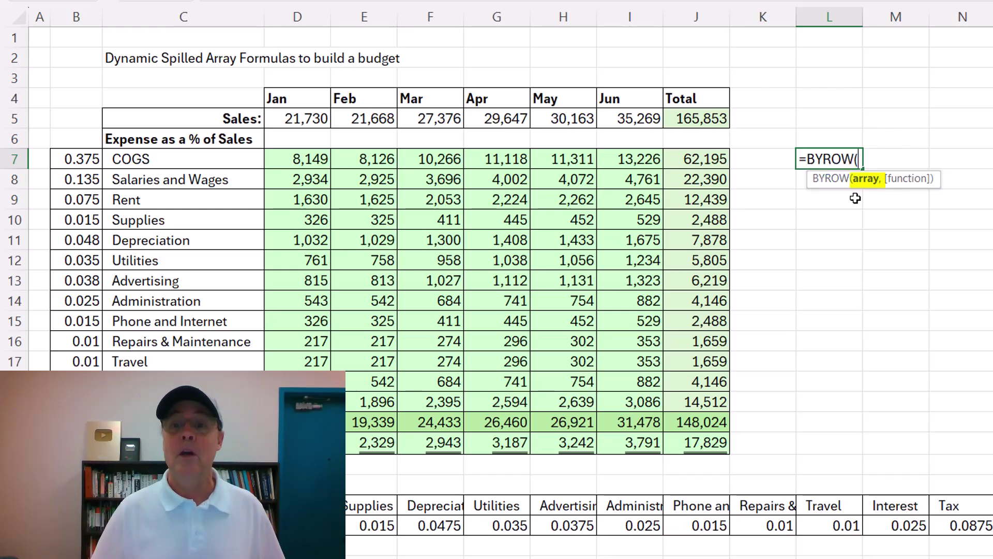
pyautogui.moveTo(287, 162); pyautogui.dragTo(447, 159)
pyautogui.moveTo(488, 218); pyautogui.dragTo(665, 412)
pyautogui.write(',')
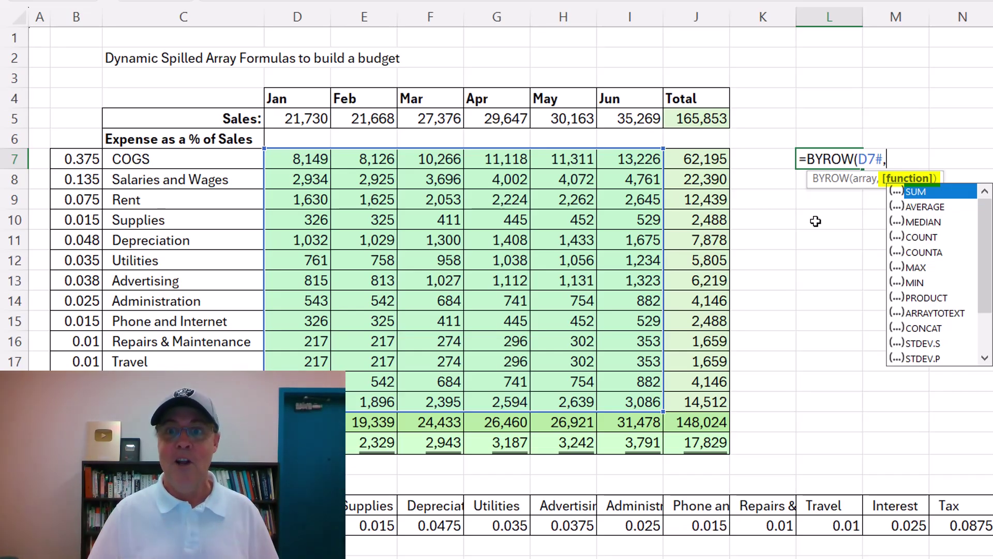
pyautogui.doubleClick(917, 193)
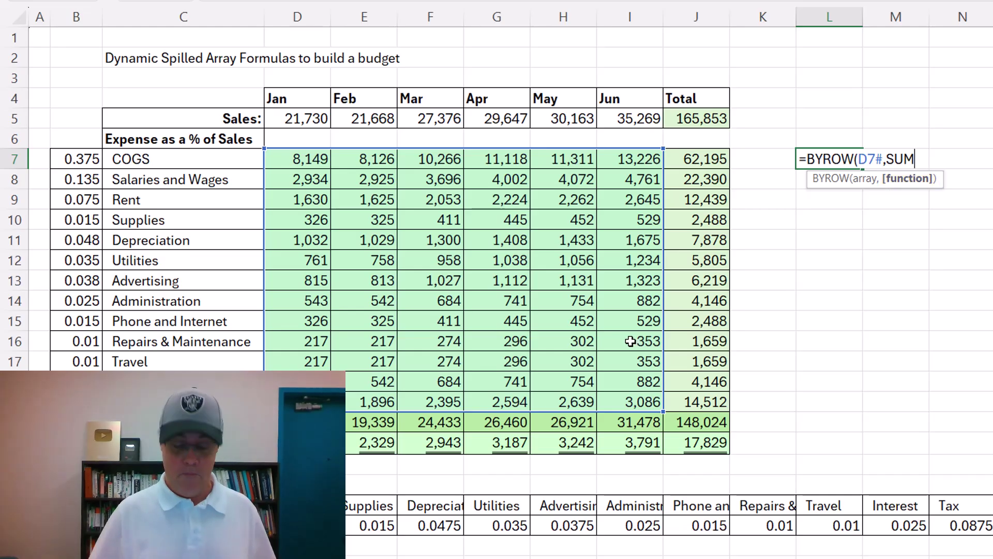
pyautogui.write(')')
pyautogui.hotkey('ctrl', 'Return')
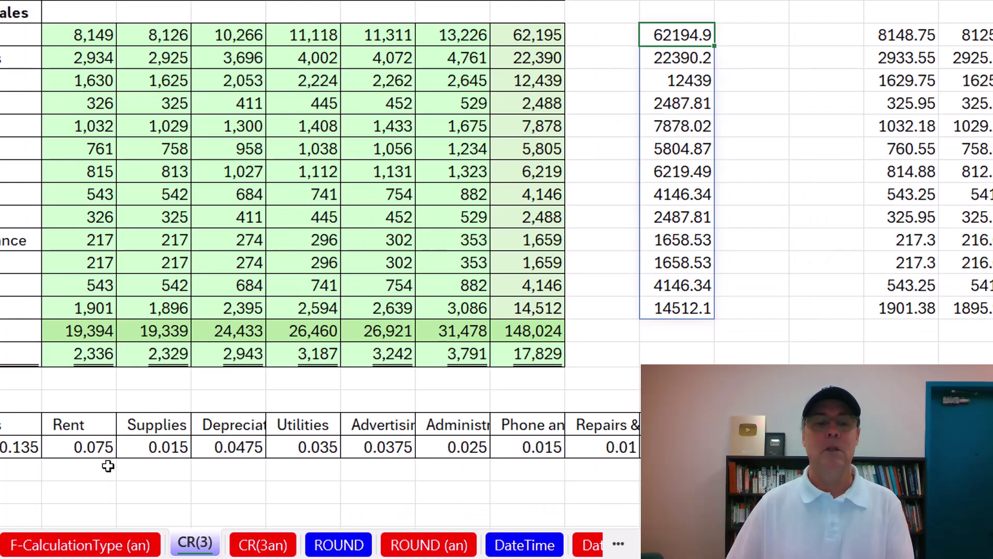
# Enter =BYCOL(D7#,SUM) in D27 to total each month's expenses, and open the F-CalculationType sheet
pyautogui.click(77, 491)
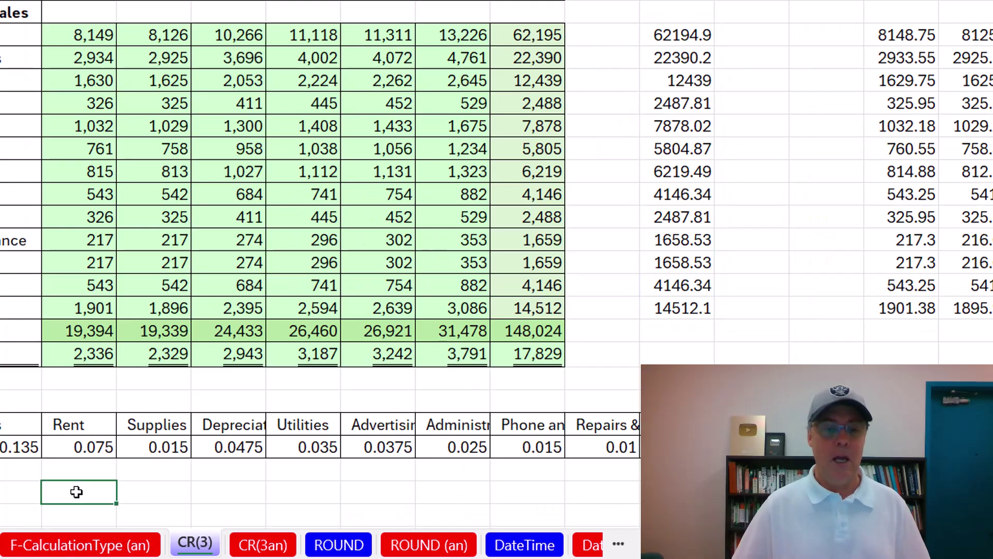
pyautogui.write('=byc')
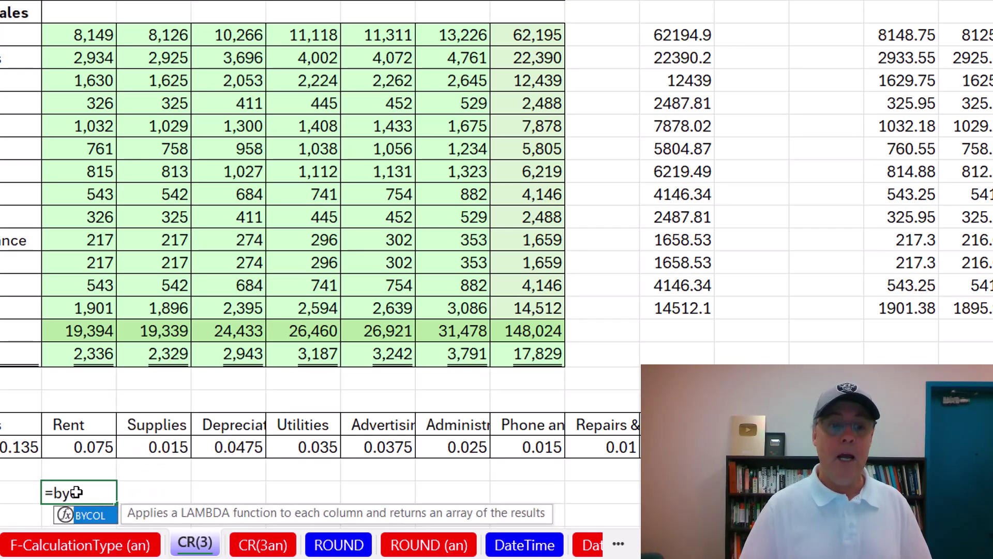
pyautogui.press('Tab')
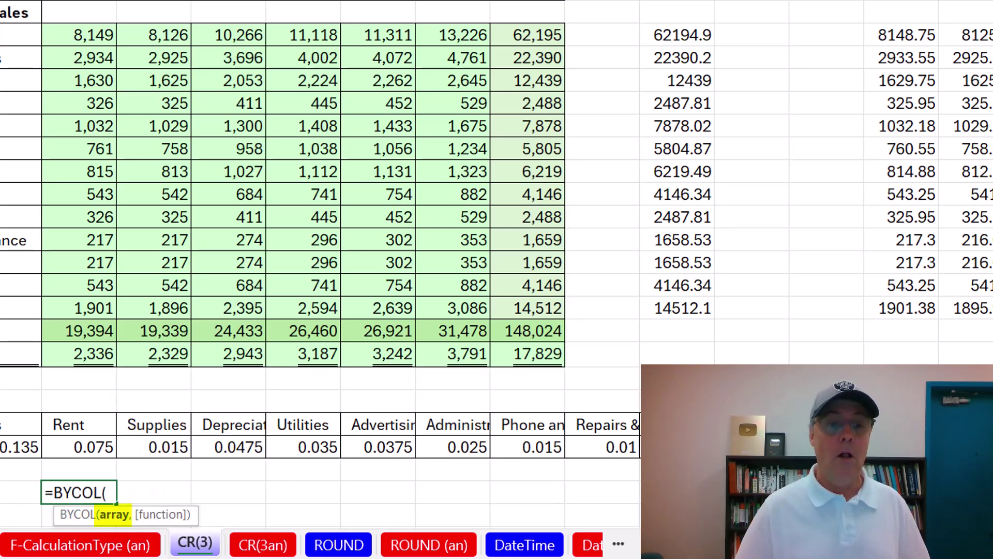
pyautogui.moveTo(89, 33); pyautogui.dragTo(453, 306)
pyautogui.write(',')
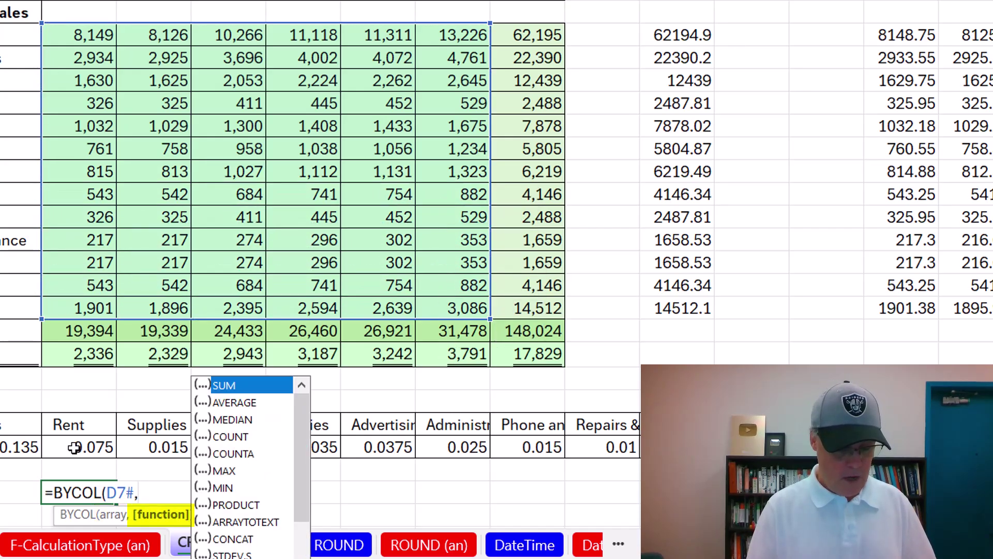
pyautogui.write('SUM)')
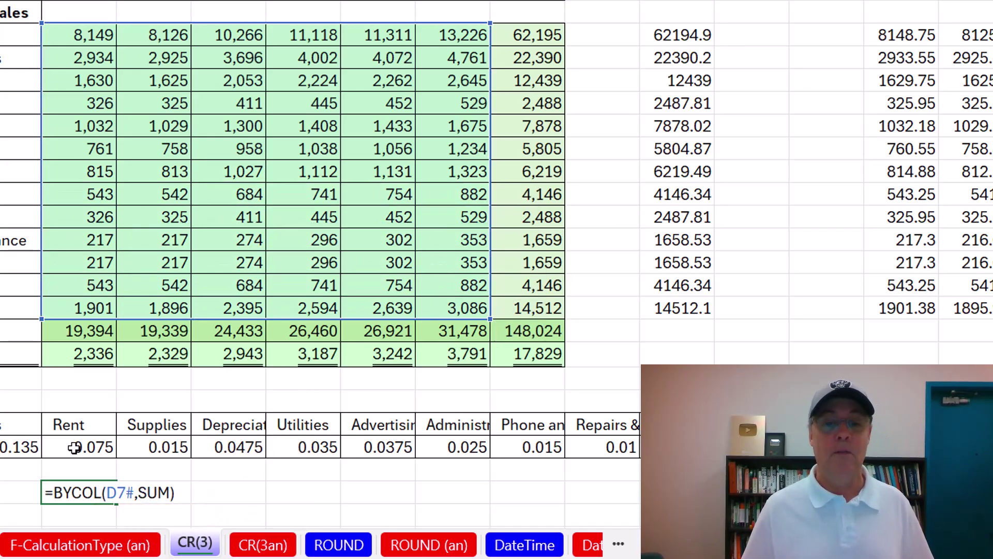
pyautogui.press('Return')
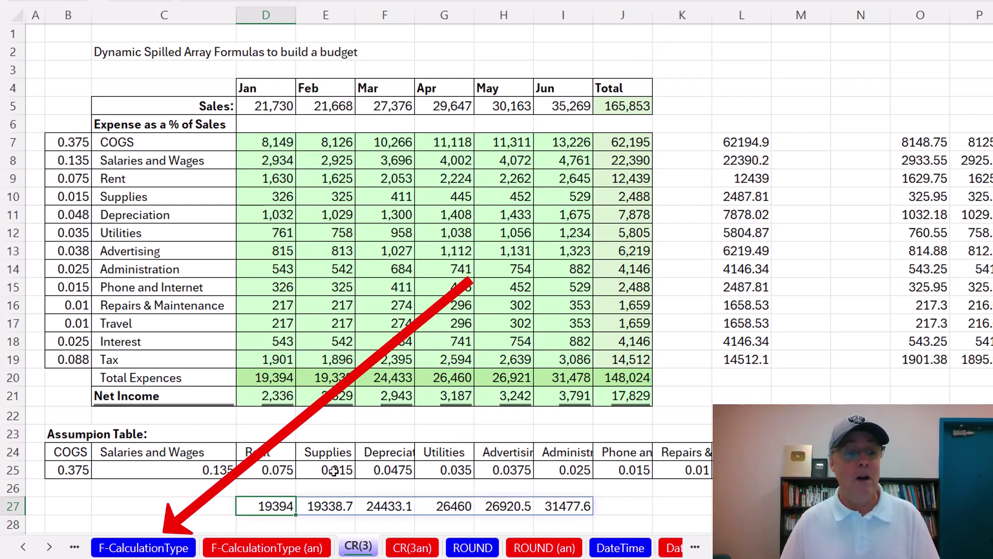
pyautogui.click(143, 552)
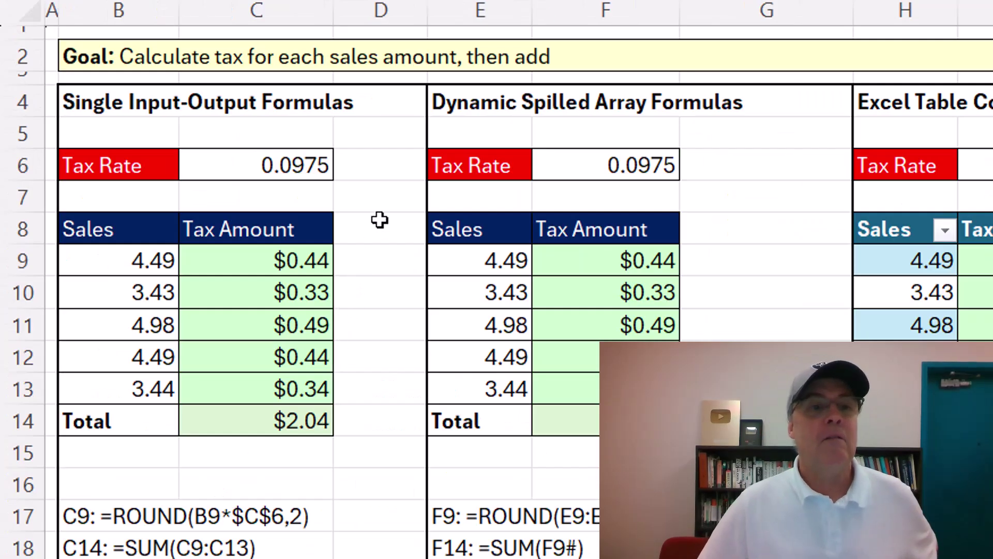
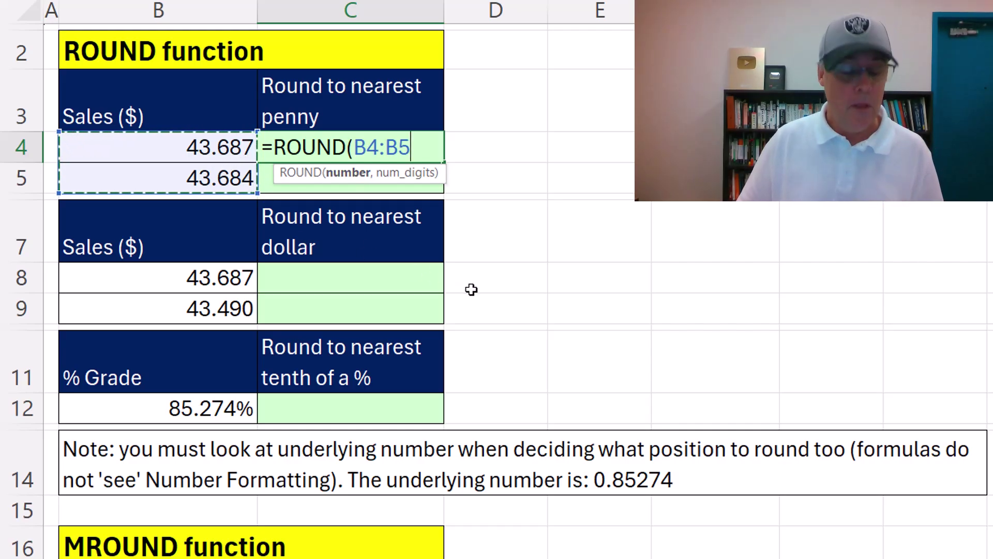
# Complete the C4 formula on the ROUND sheet as =ROUND(B4:B5,2), and enter =ROUND(B8:B9,0) in C8 to round to the nearest dollar
pyautogui.write(',2)')
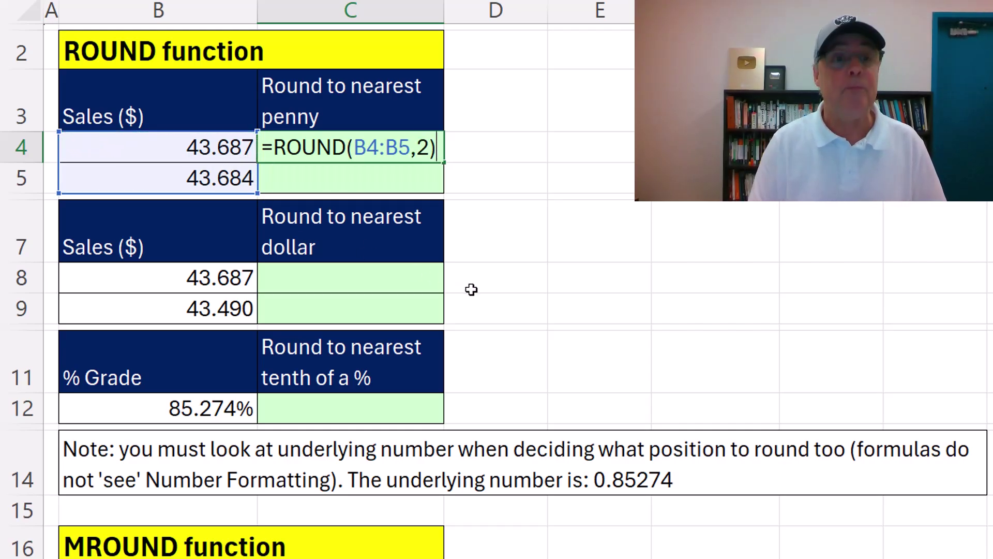
pyautogui.press('Return')
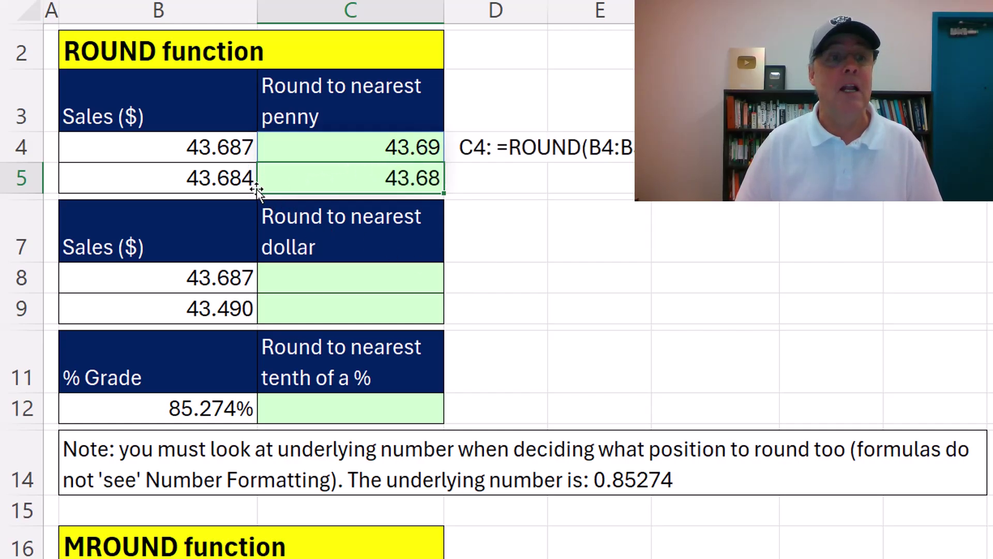
pyautogui.click(358, 275)
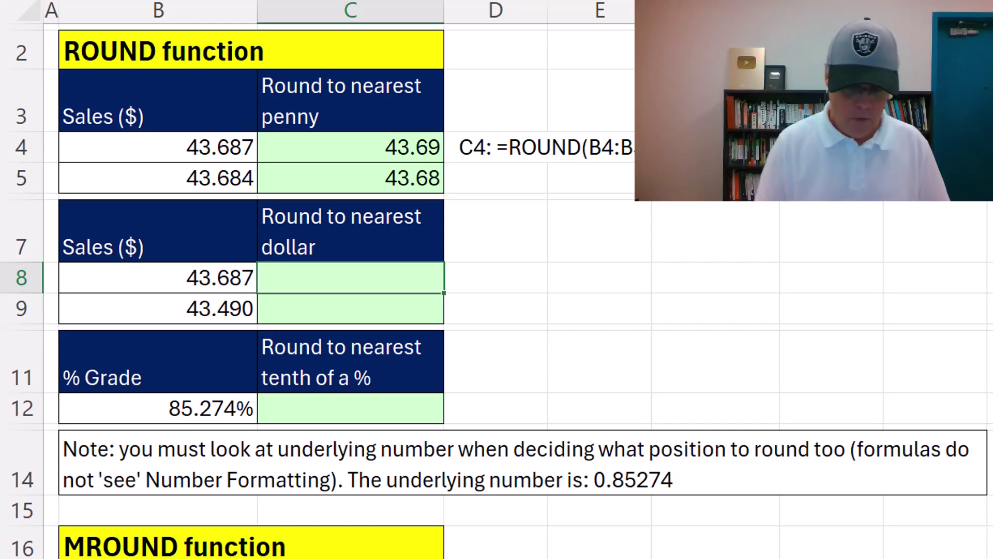
pyautogui.write('=round')
pyautogui.press('Tab')
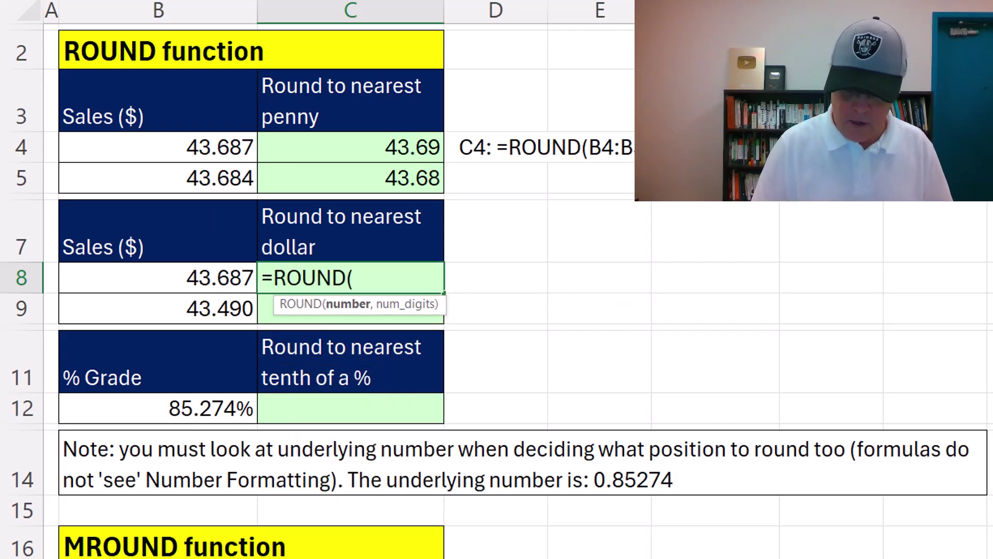
pyautogui.press('Left')
pyautogui.hotkey('shift', 'Down')
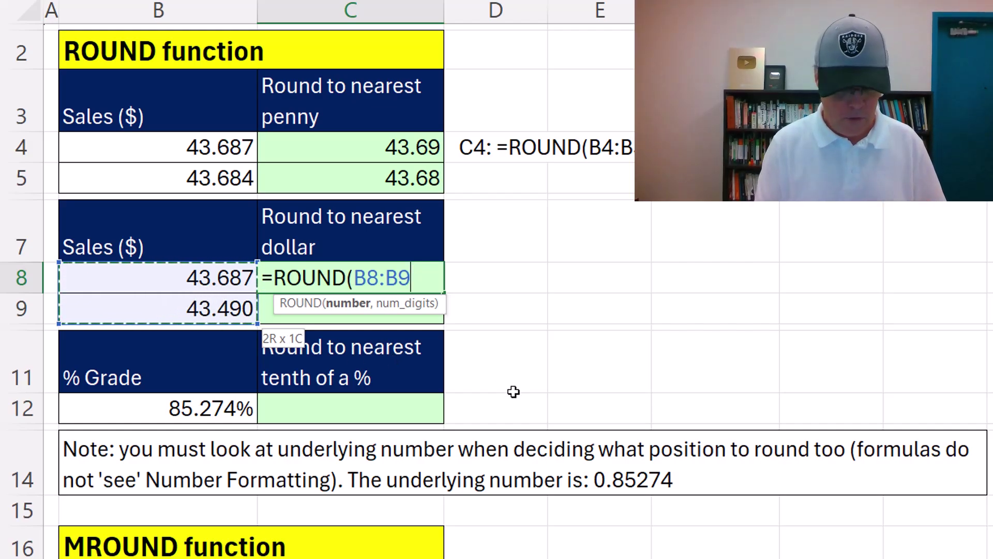
pyautogui.write(',0)')
pyautogui.press('Return')
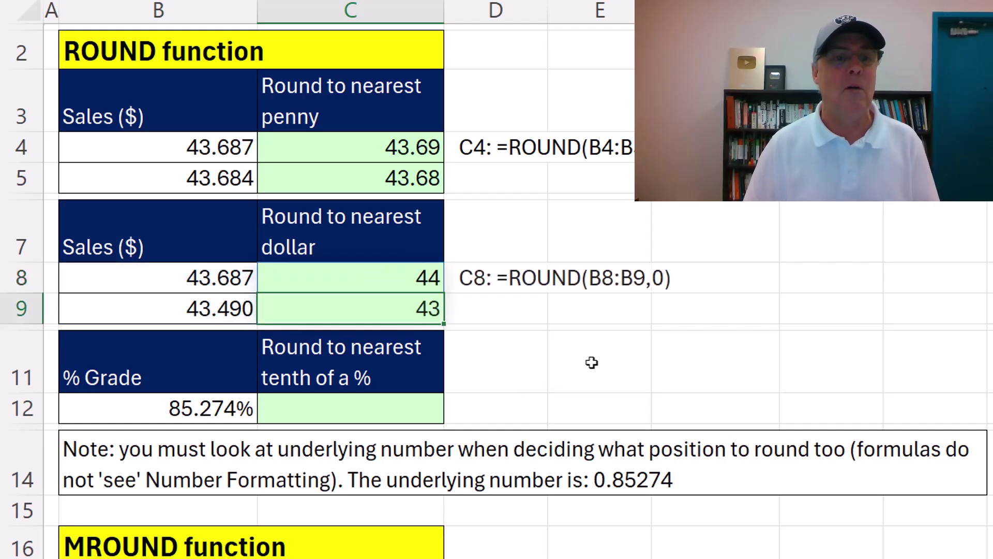
# Enter =ROUND(B12,3) in C12 to round the grade to the nearest tenth of a percent
pyautogui.press('Down')
pyautogui.press('Down')
pyautogui.press('Down')
pyautogui.write('=round')
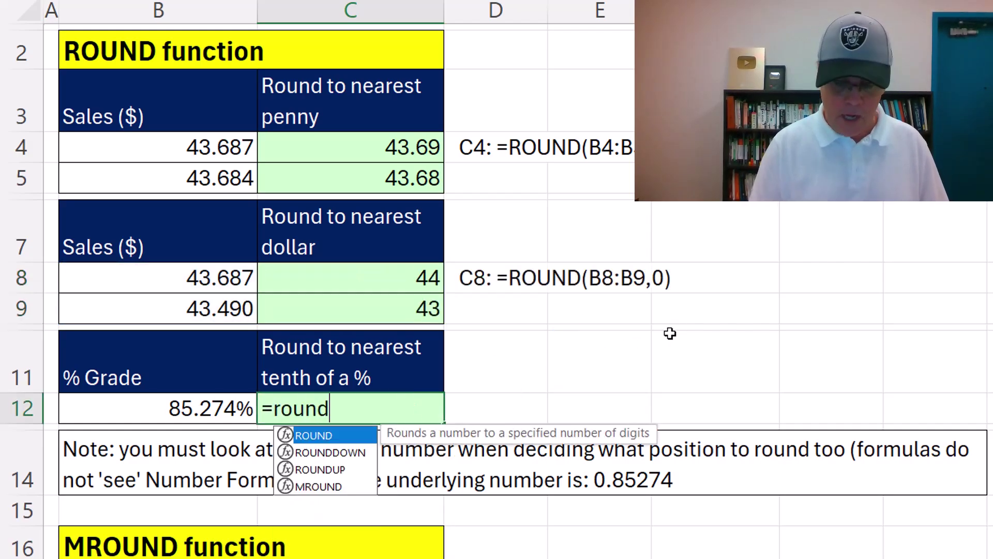
pyautogui.press('Tab')
pyautogui.press('Left')
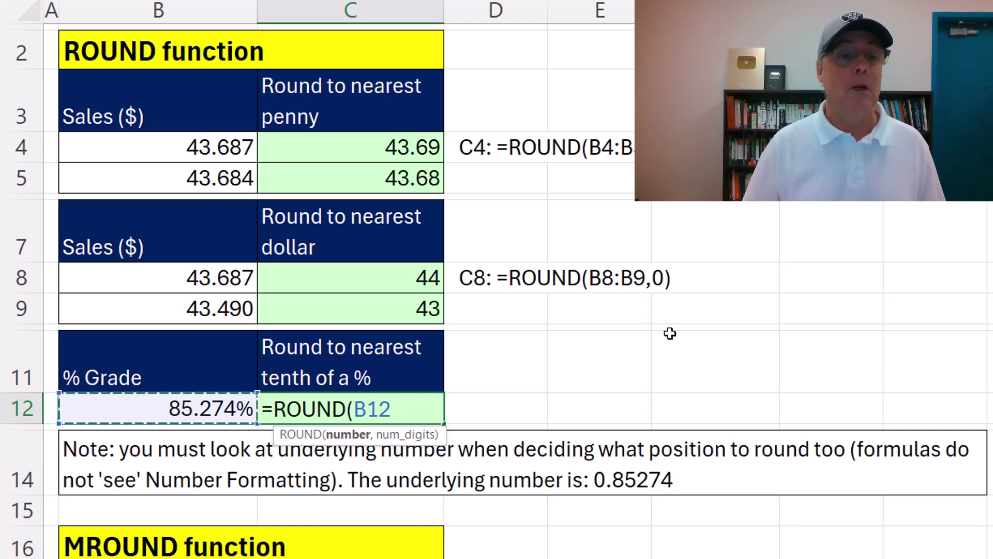
pyautogui.write(',')
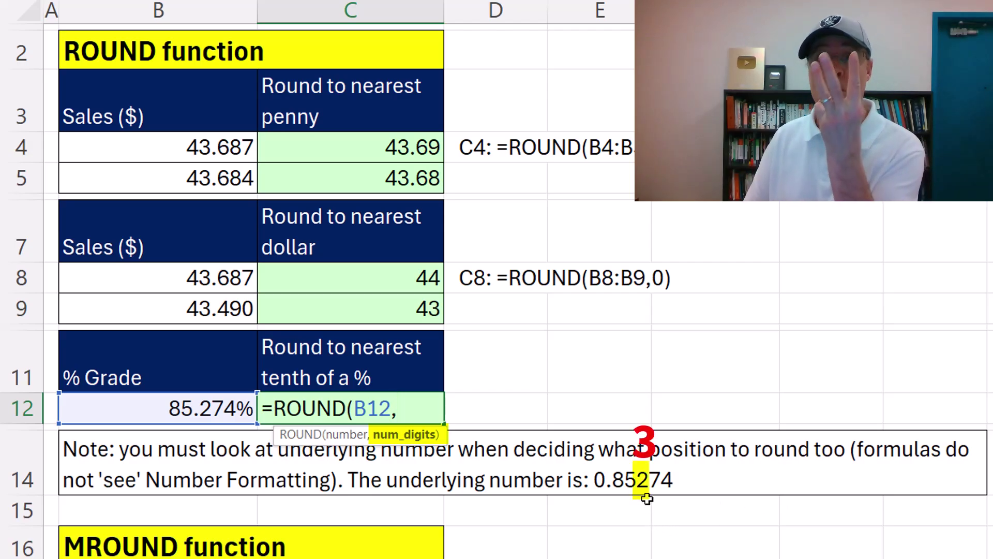
pyautogui.write('3')
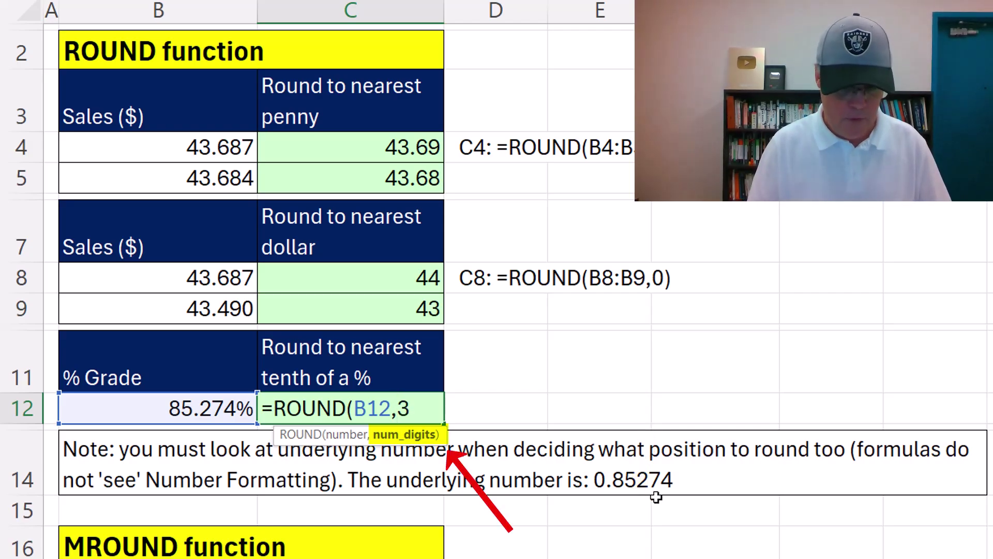
pyautogui.write(')')
pyautogui.press('Return')
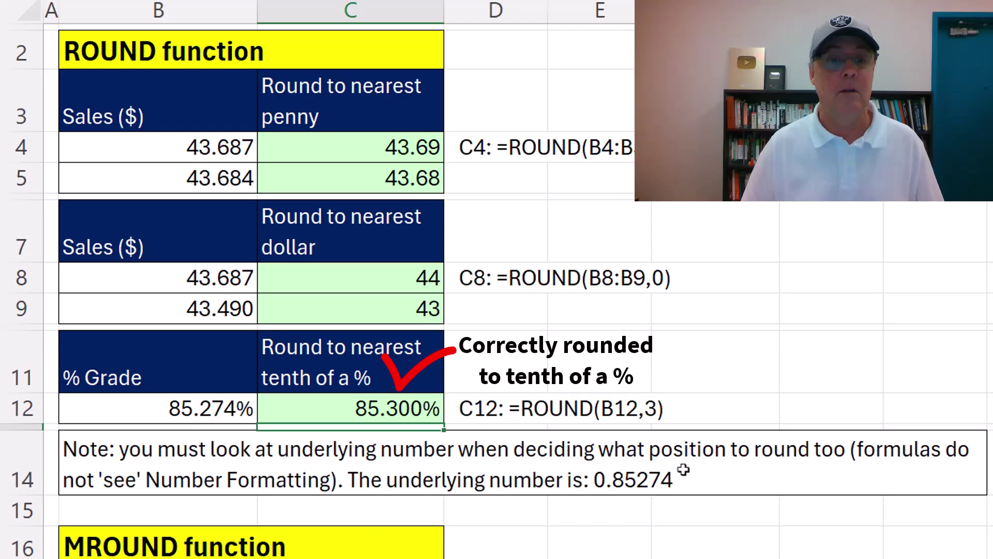
# Enter =MROUND(B20,$C$17) in C20 to round the first price to the nearest $5, with C17 as an absolute reference
pyautogui.scroll(-3, 534, 320)
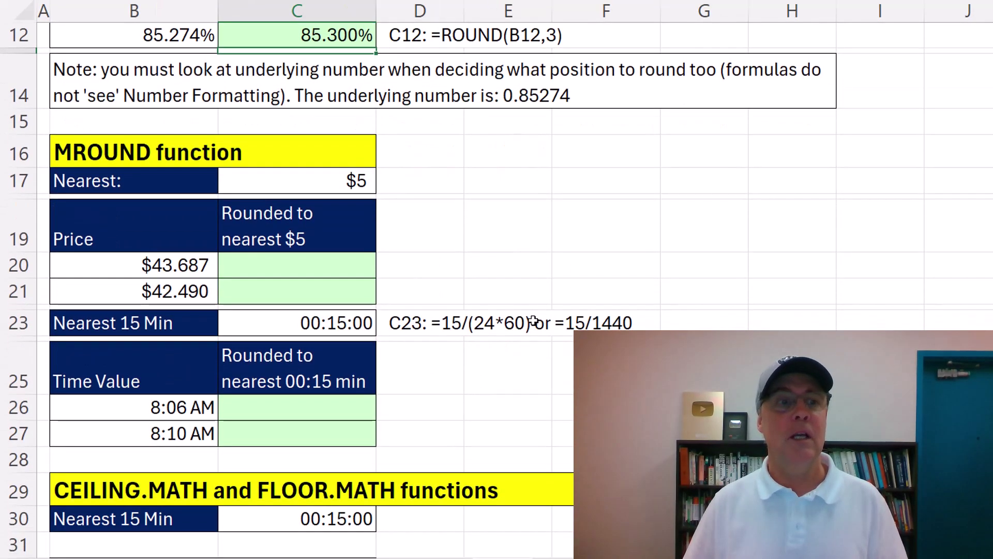
pyautogui.scroll(-1, 533, 320)
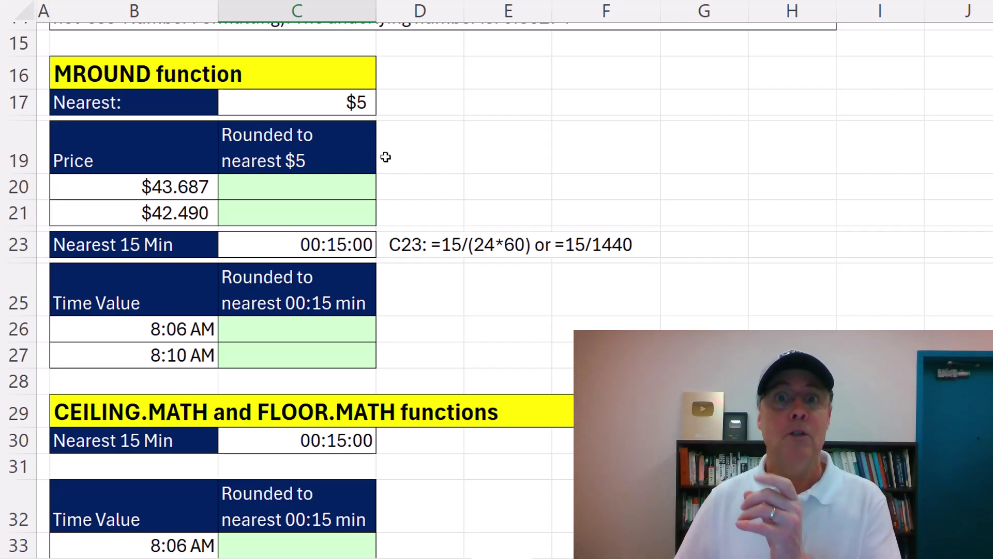
pyautogui.click(299, 194)
pyautogui.write('=mr')
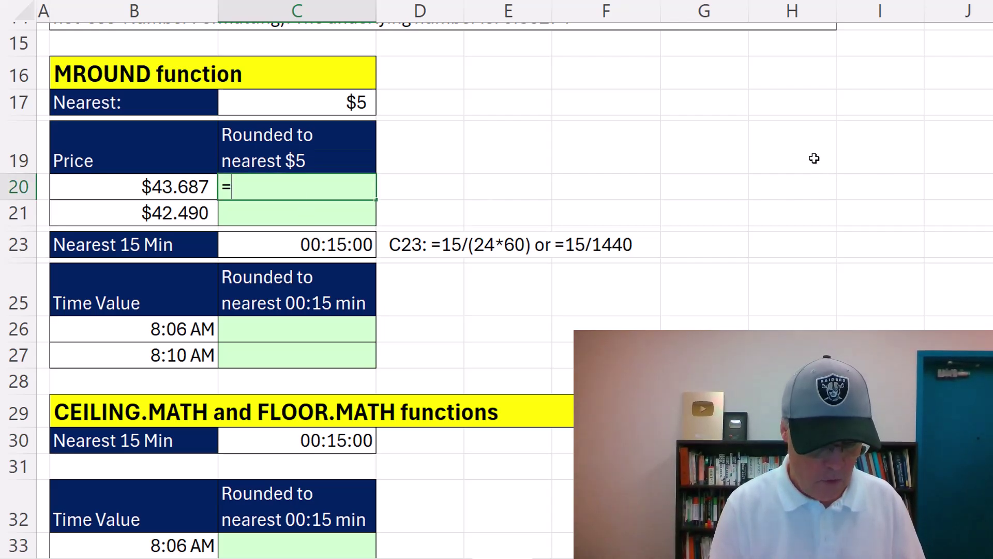
pyautogui.press('Tab')
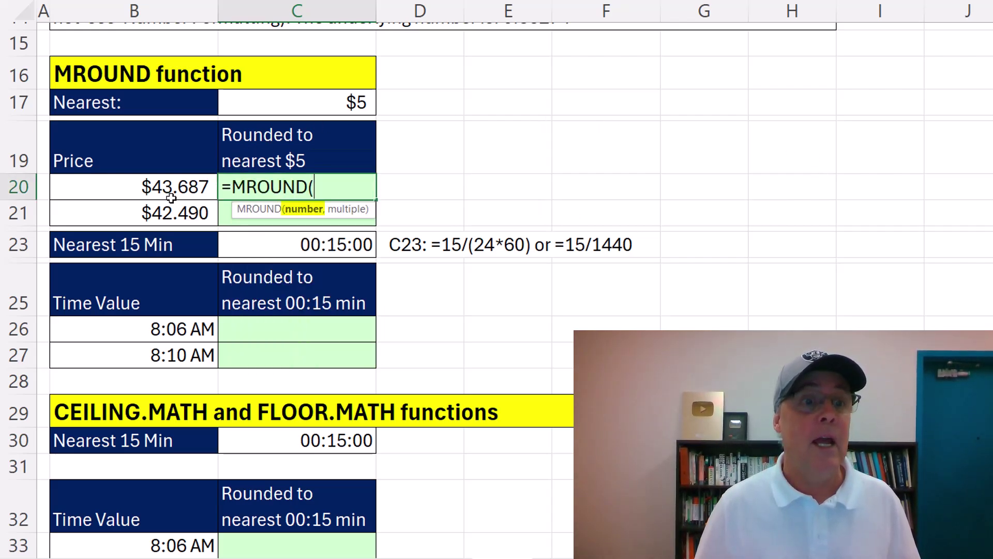
pyautogui.click(173, 198)
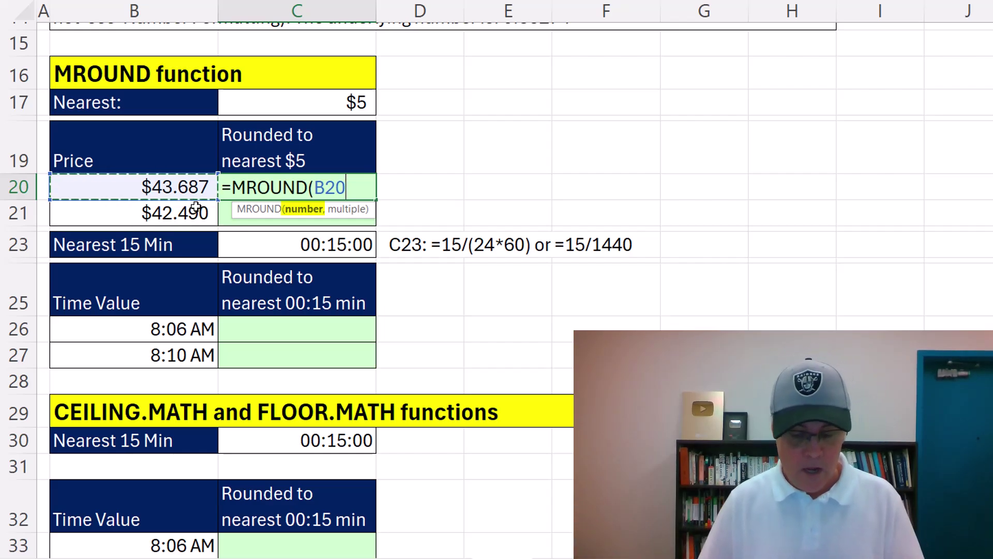
pyautogui.write(',')
pyautogui.press('Up')
pyautogui.press('Up')
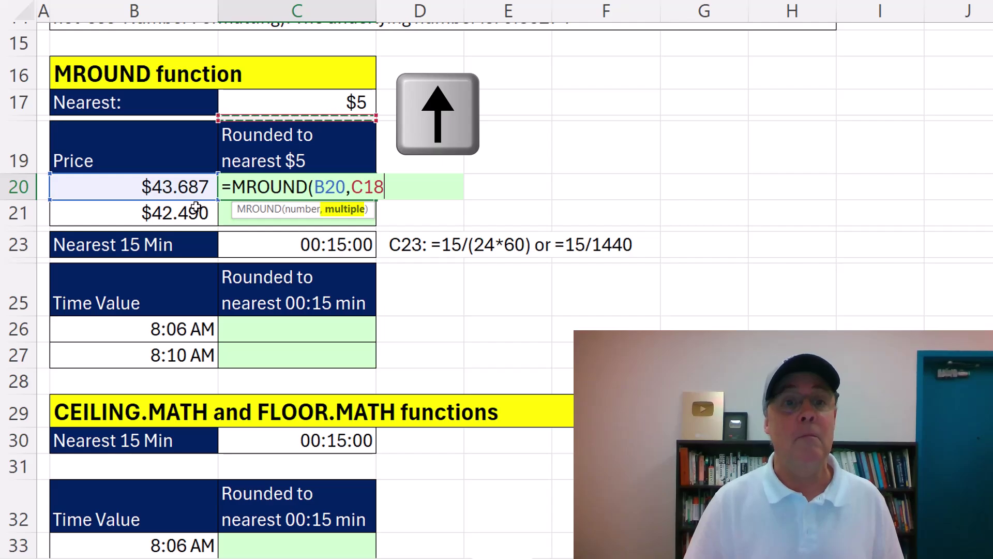
pyautogui.press('Up')
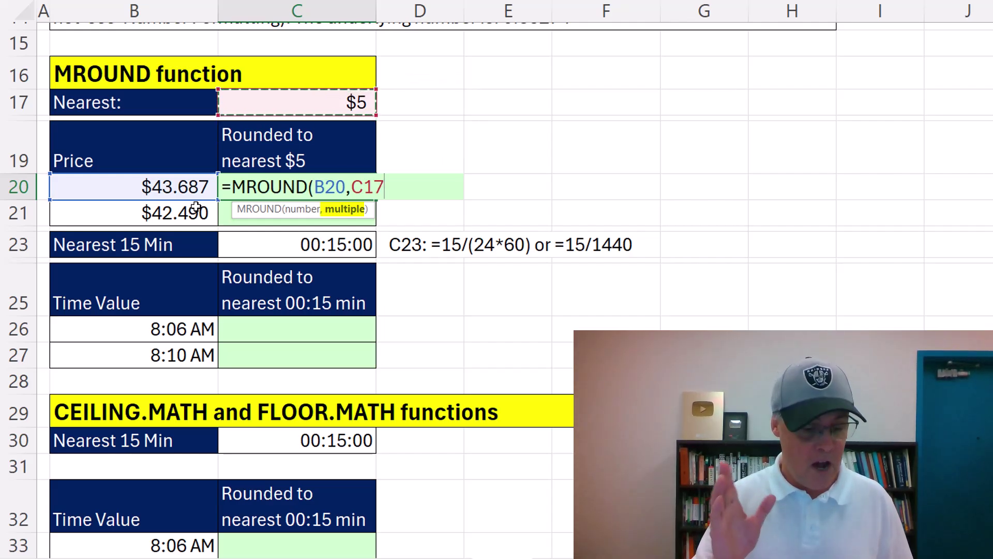
pyautogui.press('F4')
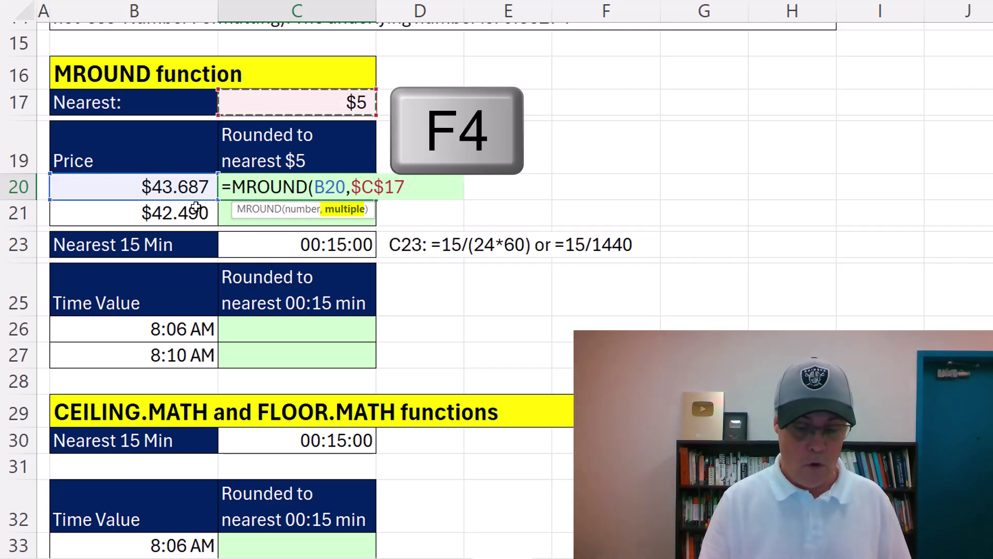
pyautogui.write(')')
pyautogui.hotkey('ctrl', 'Return')
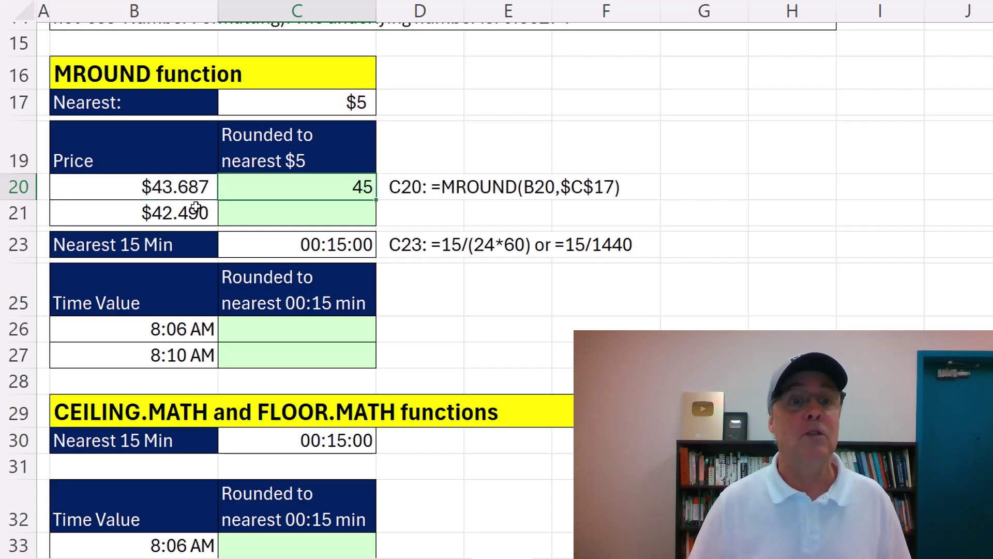
# Copy the C20 formula down to C21, and select the first cell for rounded times, C26
pyautogui.moveTo(378, 202); pyautogui.dragTo(377, 223)
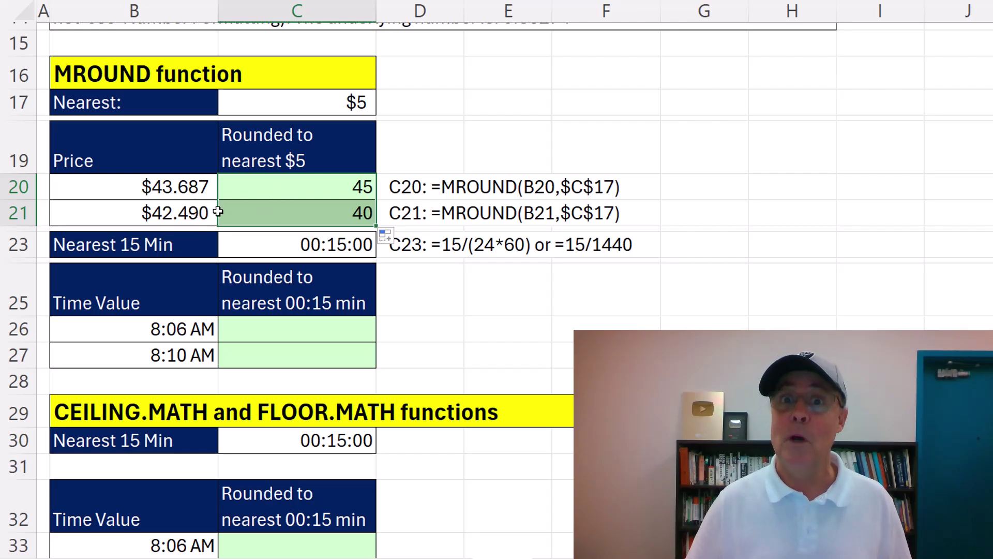
pyautogui.click(287, 332)
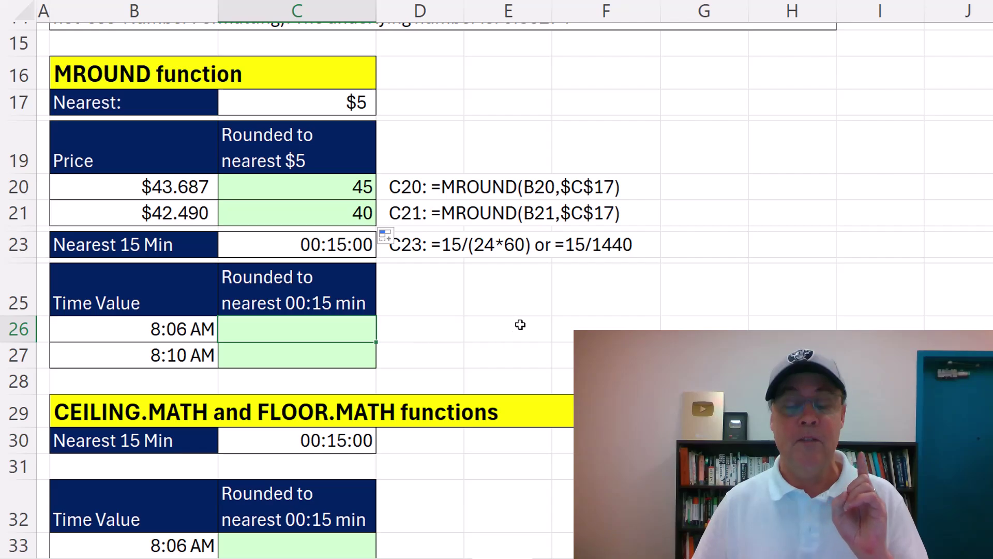
# Enter =MROUND(B26,$C$23) in C26 to round the first time value to the nearest 15 minutes, and copy it down to C27
pyautogui.write('=mr')
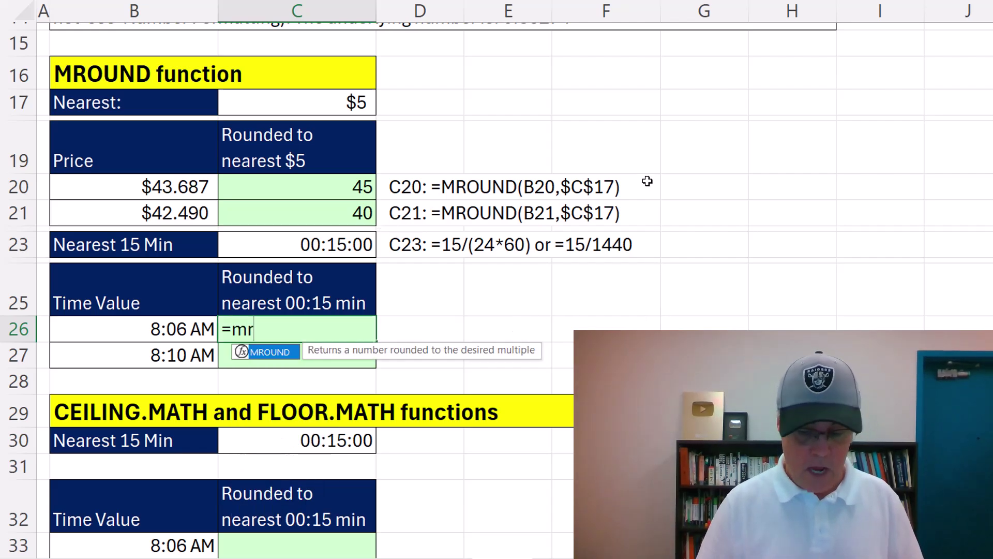
pyautogui.press('Tab')
pyautogui.press('Left')
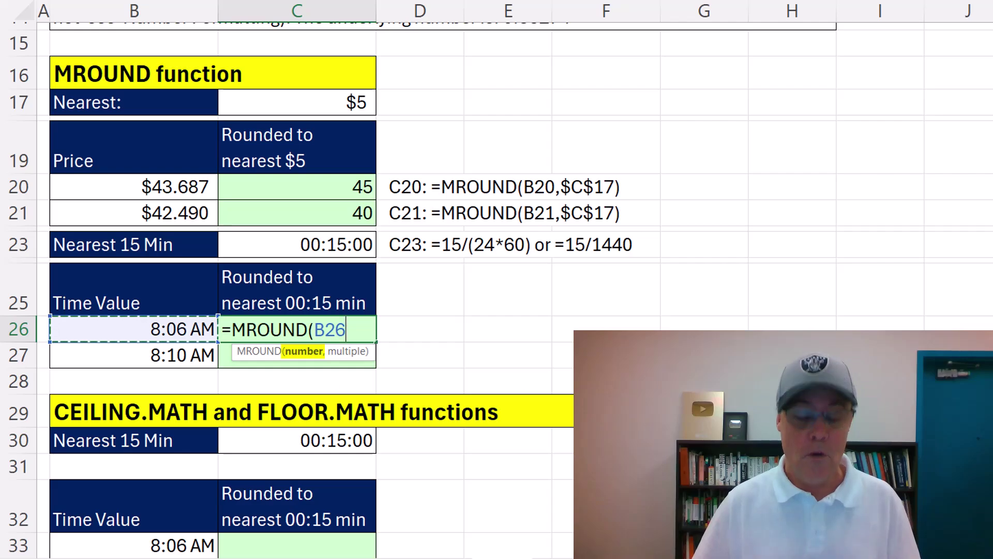
pyautogui.write(',')
pyautogui.press('Up')
pyautogui.press('Up')
pyautogui.press('Up')
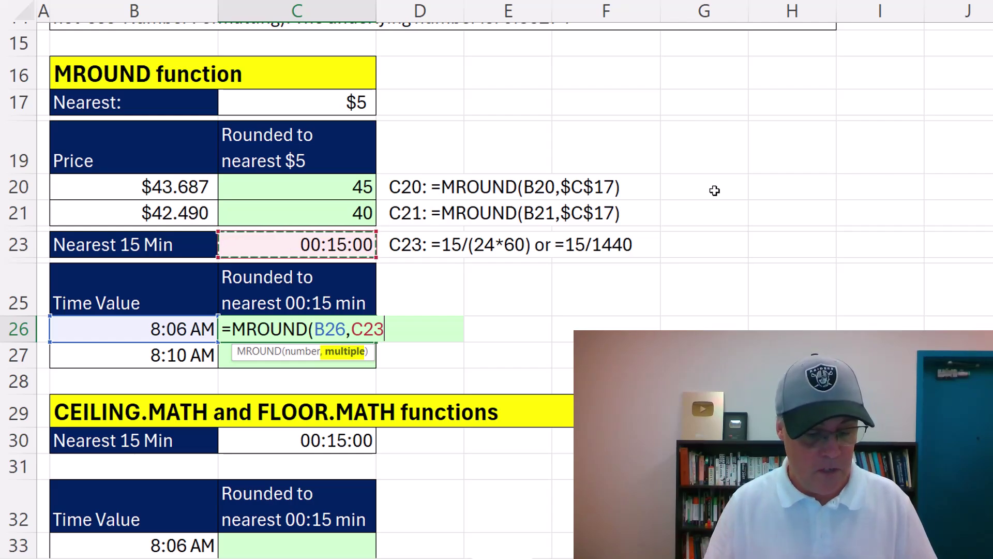
pyautogui.press('F4')
pyautogui.write(')')
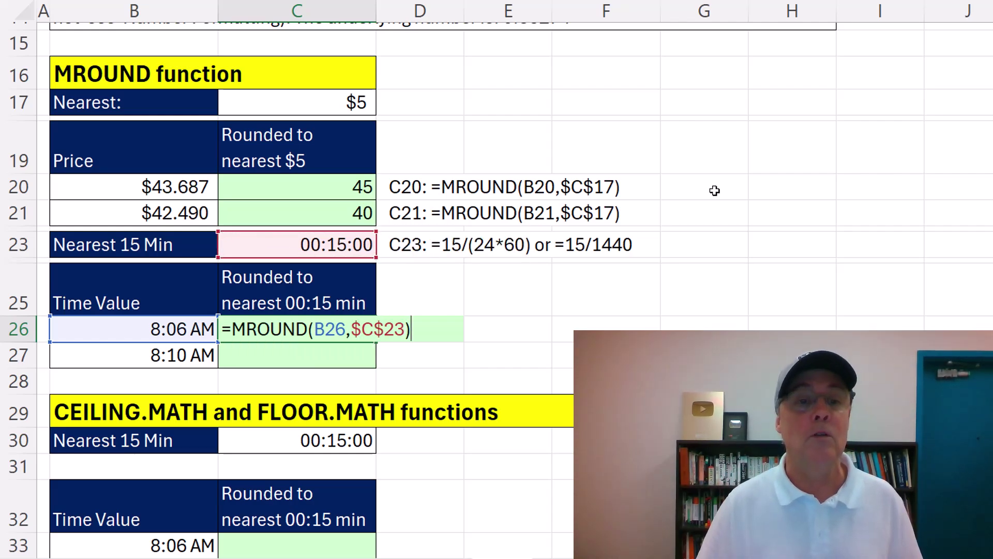
pyautogui.hotkey('ctrl', 'Return')
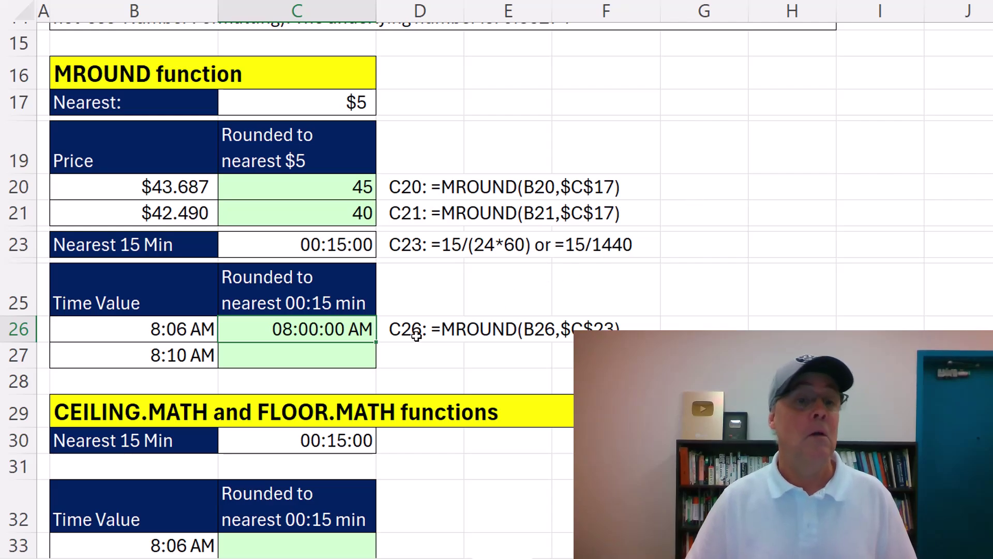
pyautogui.moveTo(377, 343); pyautogui.dragTo(376, 365)
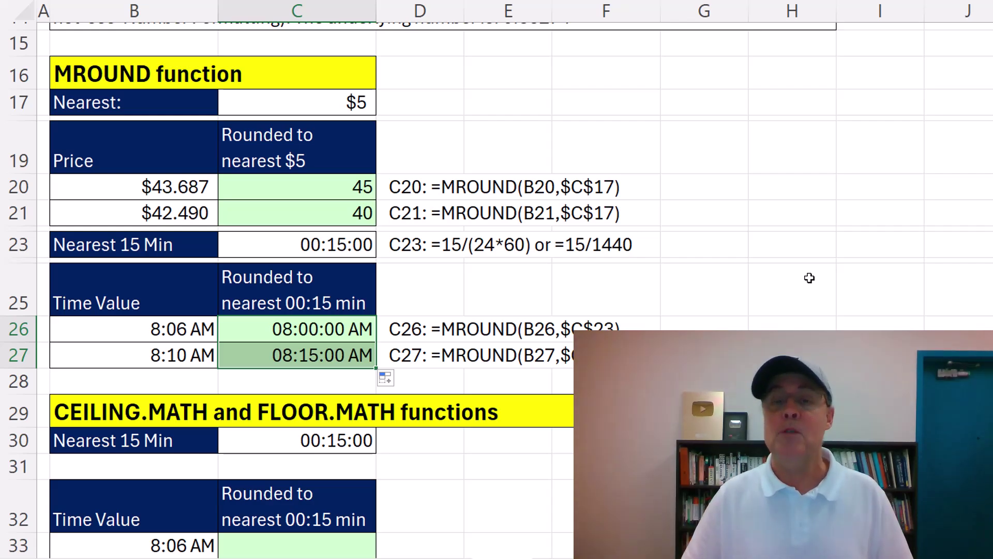
# Enter =CEILING.MATH(B33:B34,C30) in C33 to round both time values up to the nearest 15 minutes
pyautogui.scroll(-2, 810, 277)
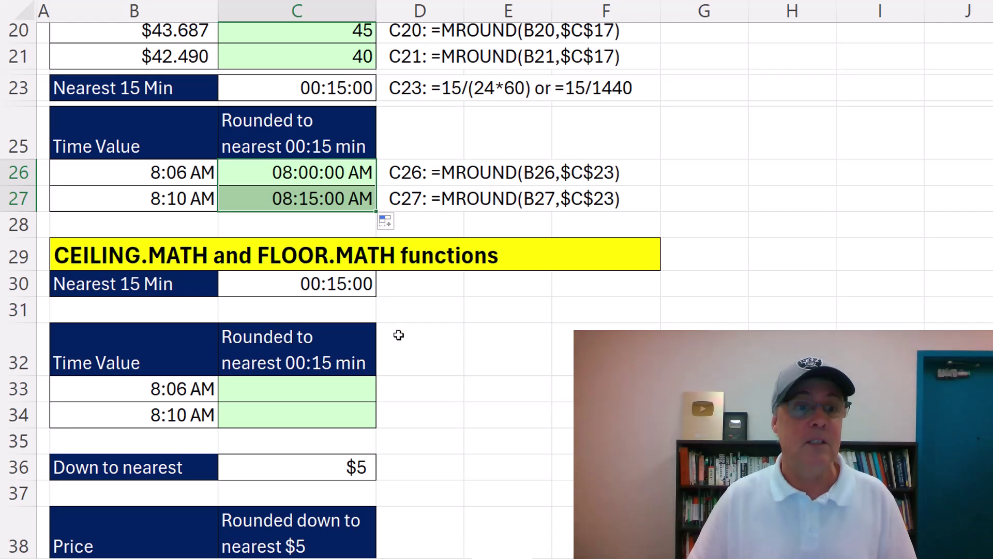
pyautogui.scroll(-1, 396, 337)
pyautogui.click(311, 312)
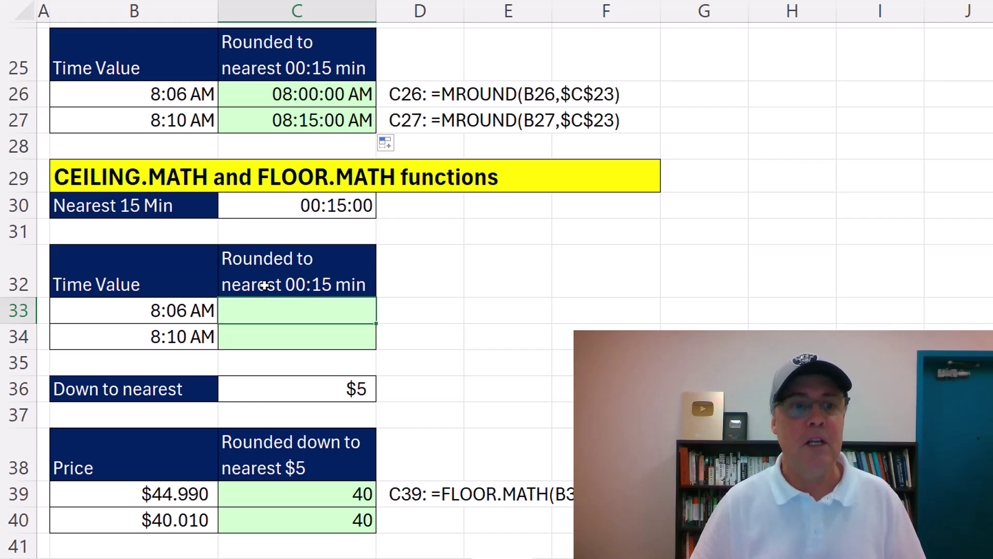
pyautogui.write('=')
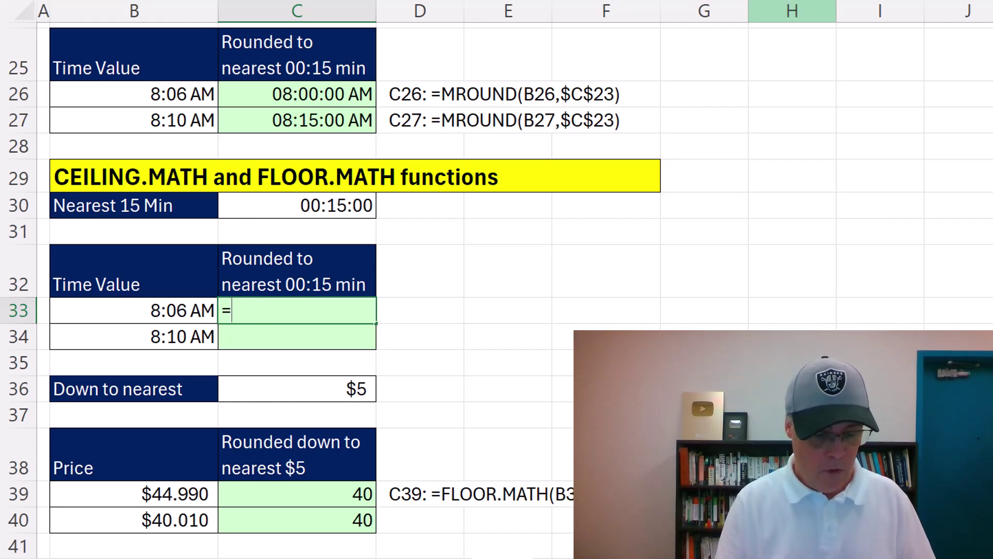
pyautogui.write('ce')
pyautogui.press('Tab')
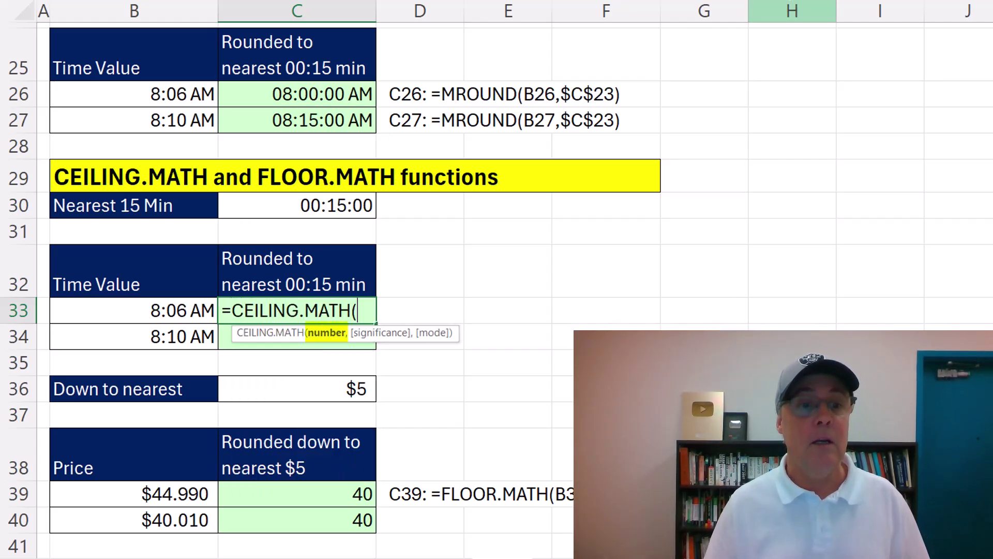
pyautogui.press('Left')
pyautogui.hotkey('shift', 'Down')
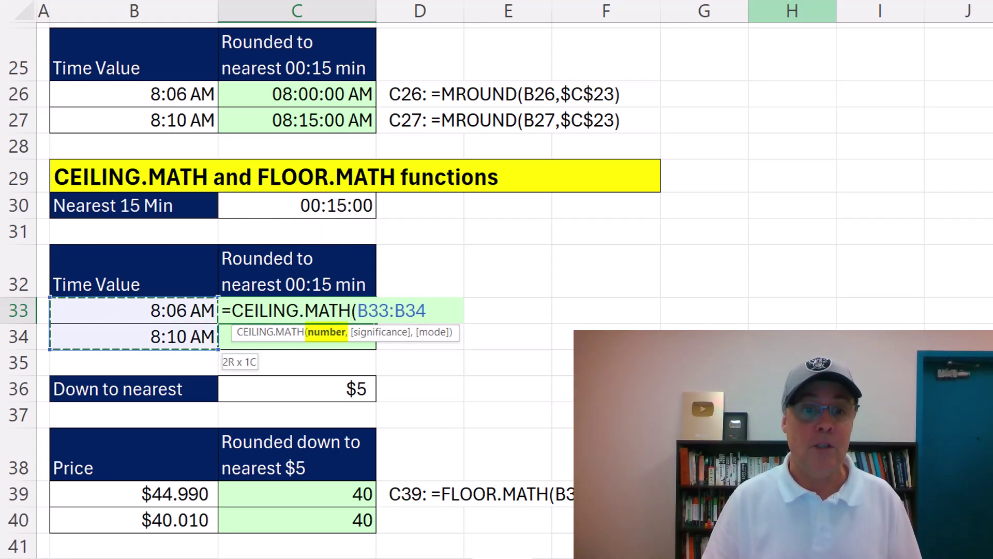
pyautogui.write(',')
pyautogui.press('Up')
pyautogui.press('Up')
pyautogui.press('Up')
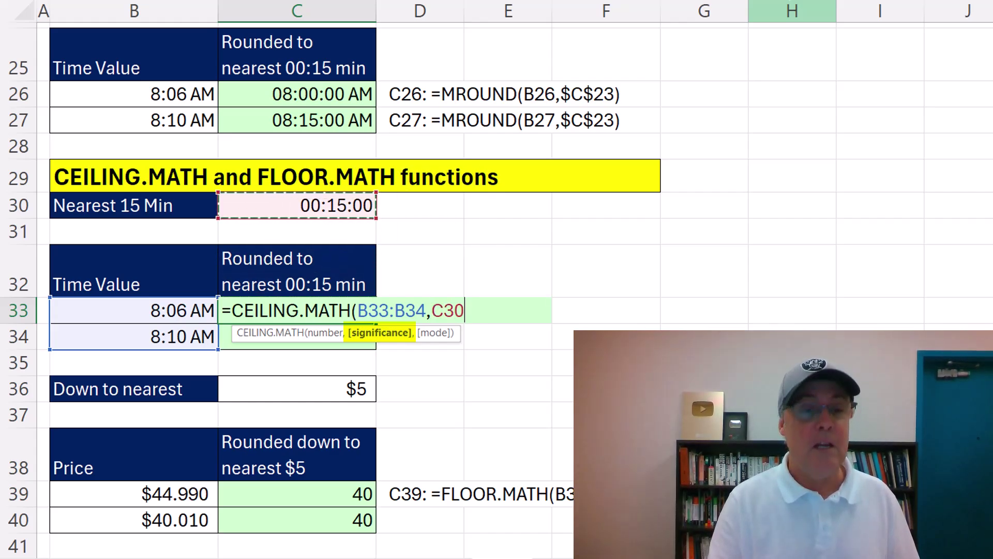
pyautogui.write(')')
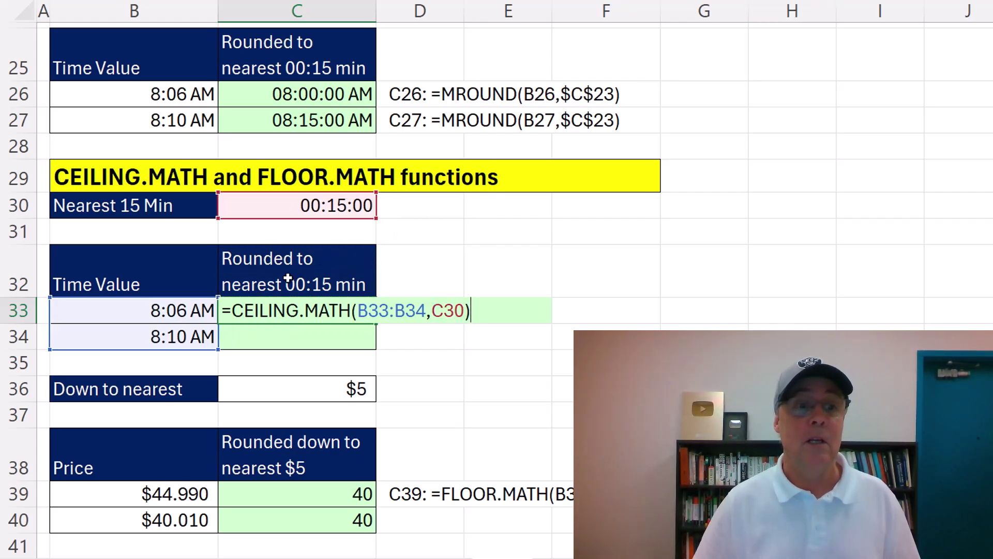
pyautogui.press('Return')
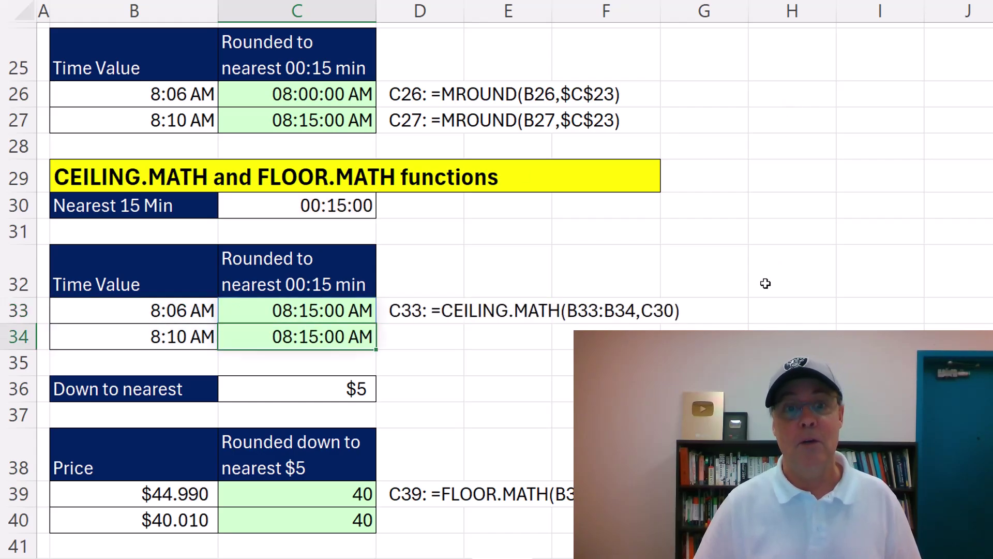
# Inspect the FLOOR.MATH formula in C39 without changing it, and go to the DateTime sheet
pyautogui.scroll(-1, 765, 283)
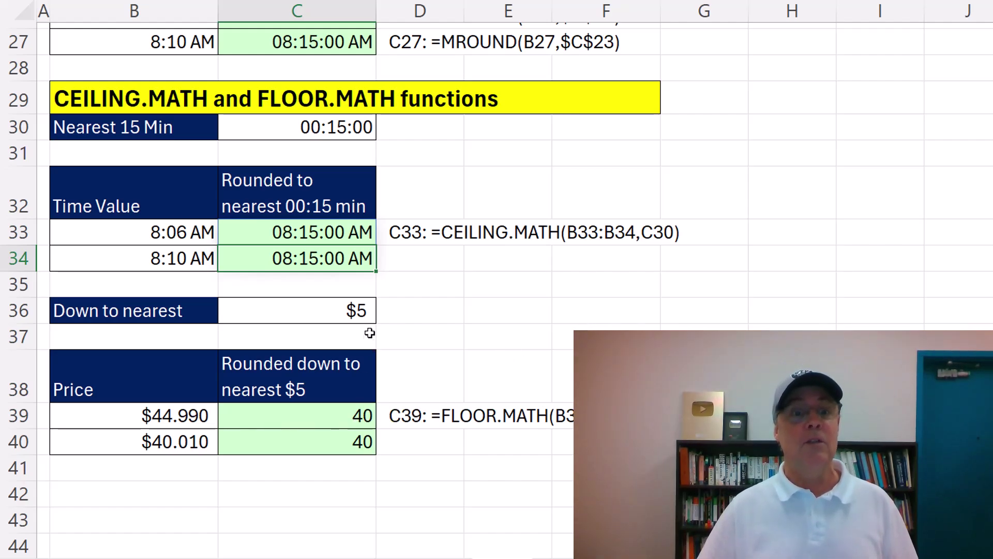
pyautogui.doubleClick(295, 414)
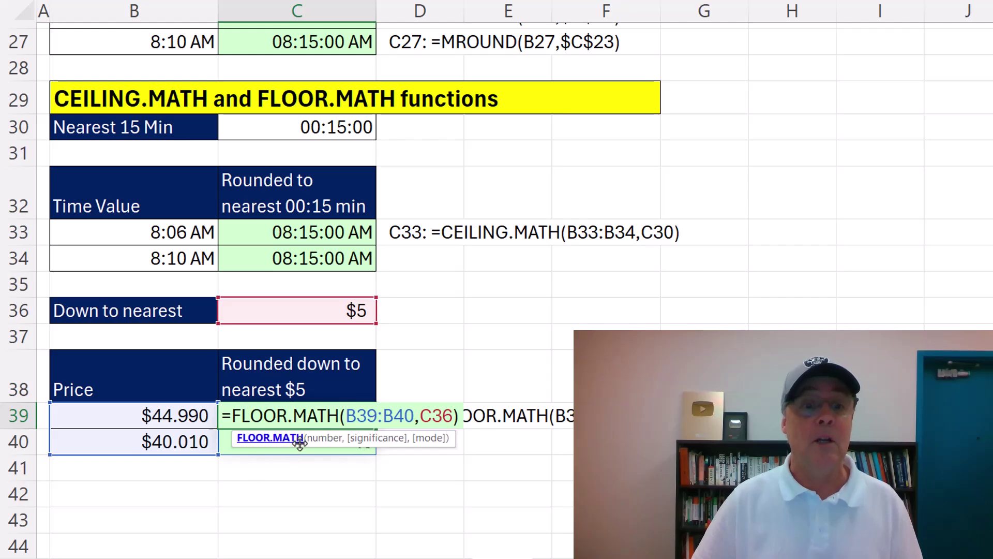
pyautogui.hotkey('ctrl', 'Return')
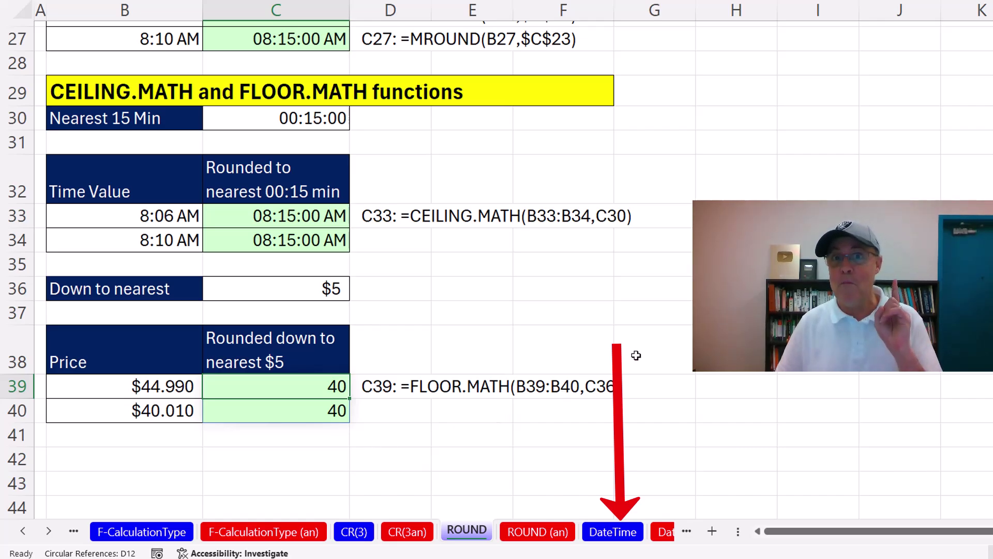
pyautogui.click(612, 532)
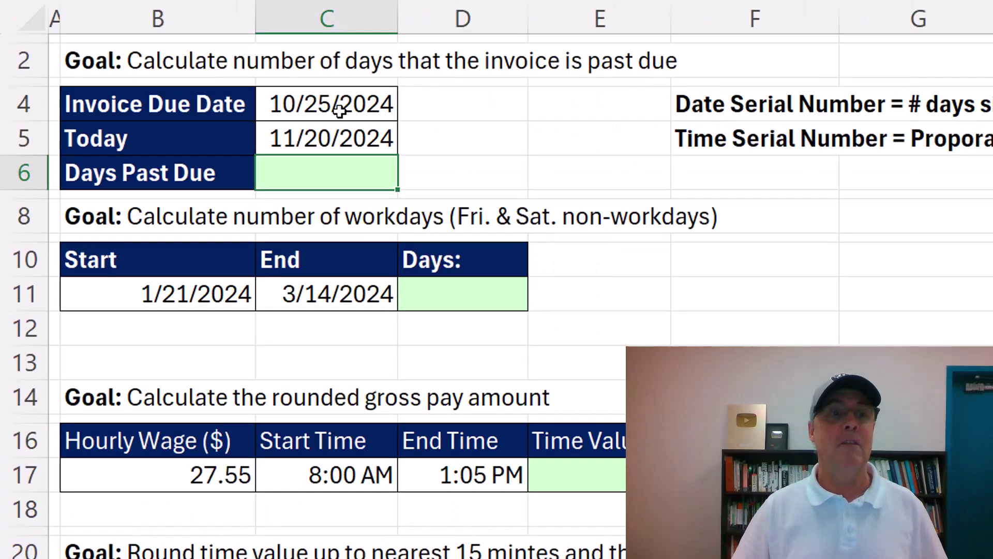
# Show the dates in C4:C5 in General format to examine their serial numbers, and undo the format change
pyautogui.moveTo(340, 109); pyautogui.dragTo(339, 121)
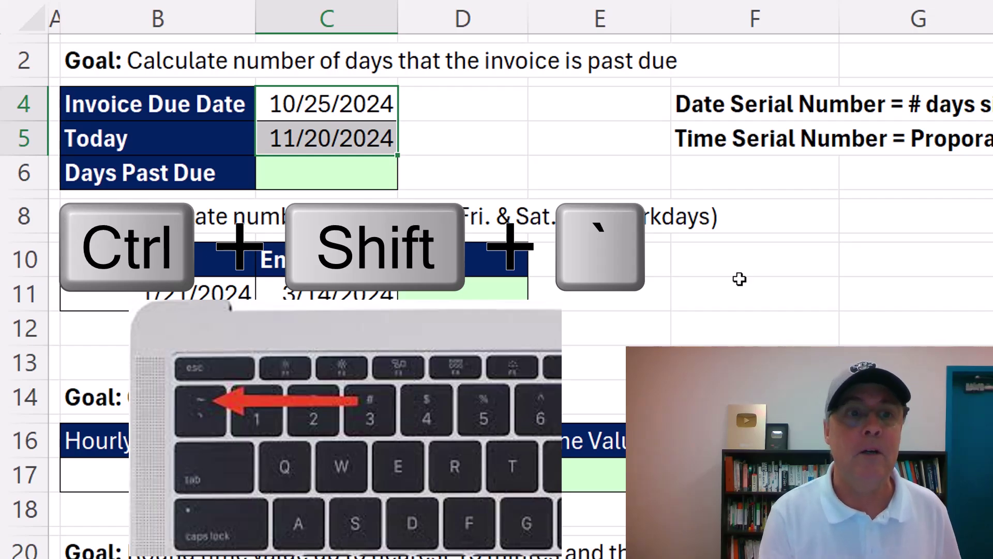
pyautogui.hotkey('ctrl', 'shift', '`')
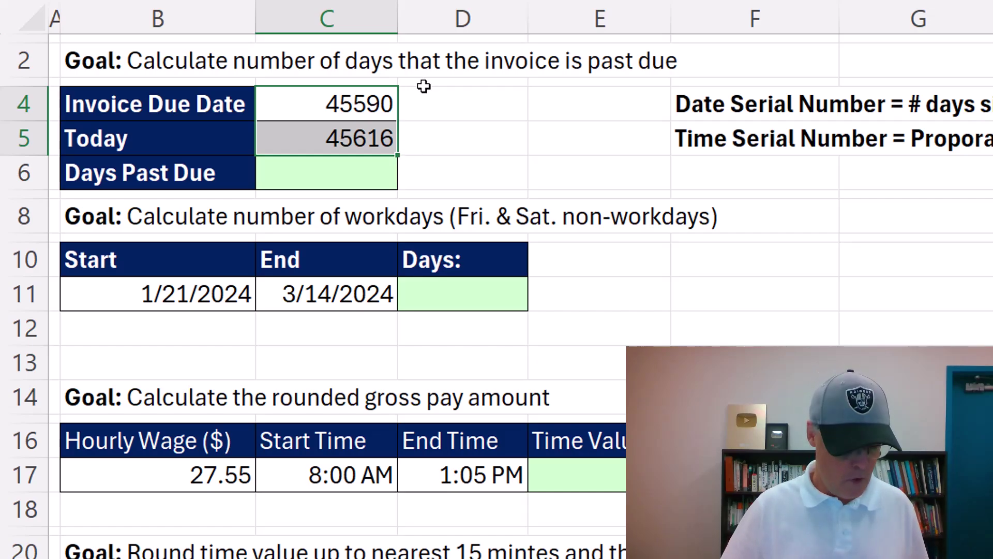
pyautogui.hotkey('ctrl', 'z')
# Enter =C5-C4 in C6 to calculate the number of days the invoice is past due
pyautogui.click(370, 168)
pyautogui.write('=')
pyautogui.press('Up')
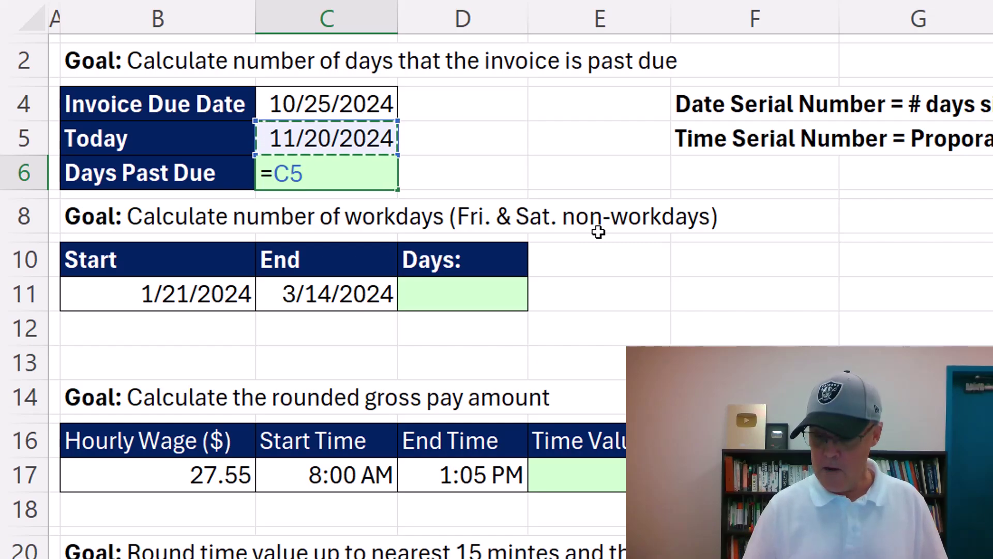
pyautogui.write('-')
pyautogui.press('Up')
pyautogui.press('Up')
pyautogui.press('Return')
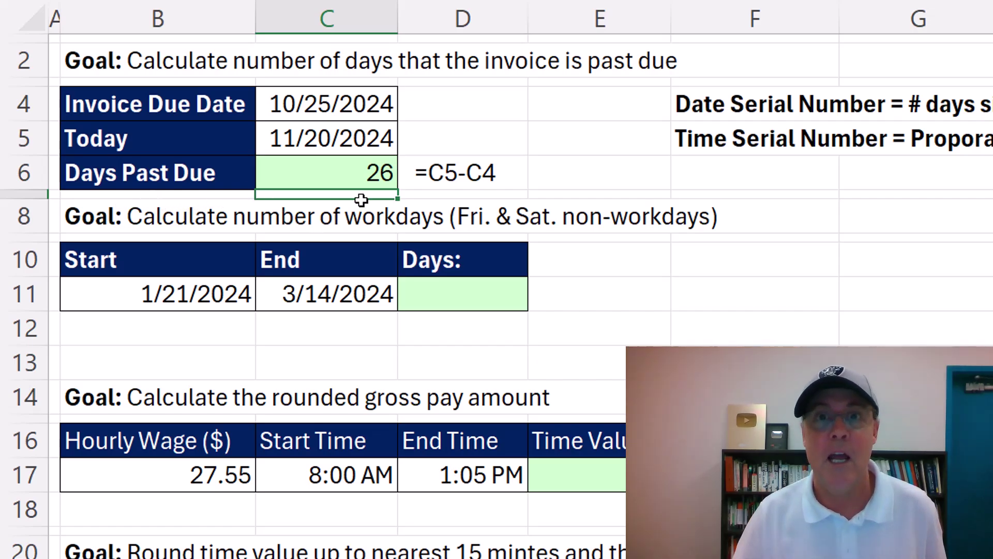
# Enter =NETWORKDAYS.INTL(B11,C11,7,I11:I13) in D11 to count workdays with Friday and Saturday as weekend and the listed holidays excluded
pyautogui.click(436, 300)
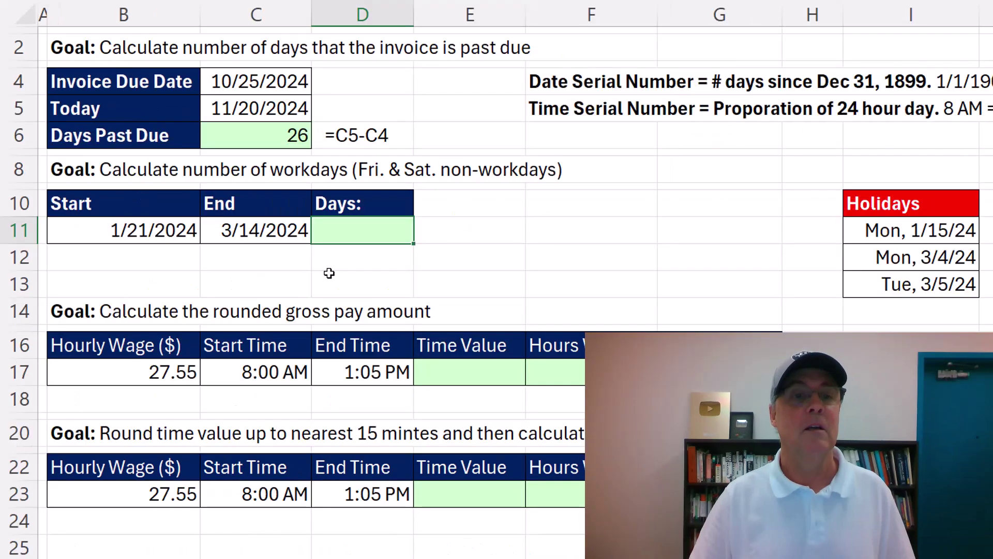
pyautogui.write('net')
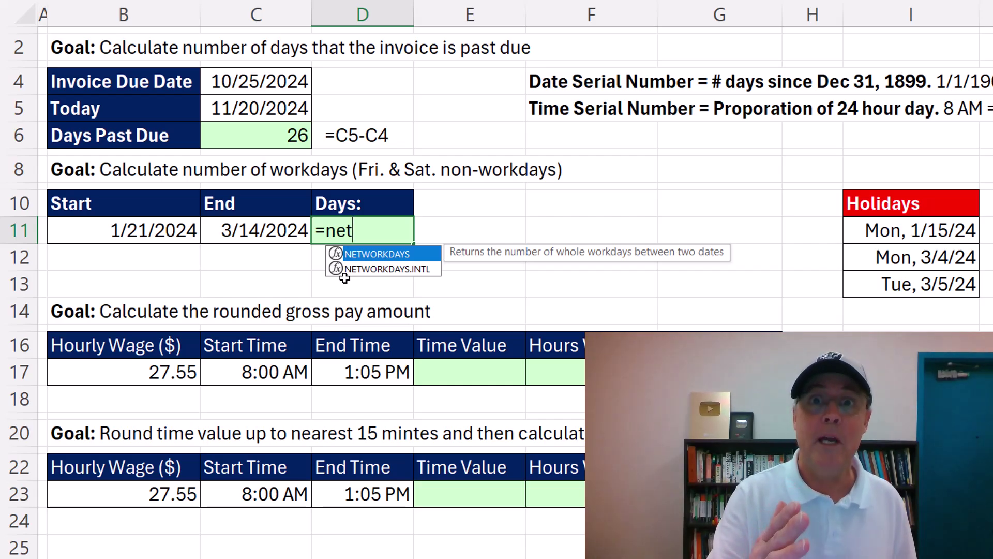
pyautogui.press('Down')
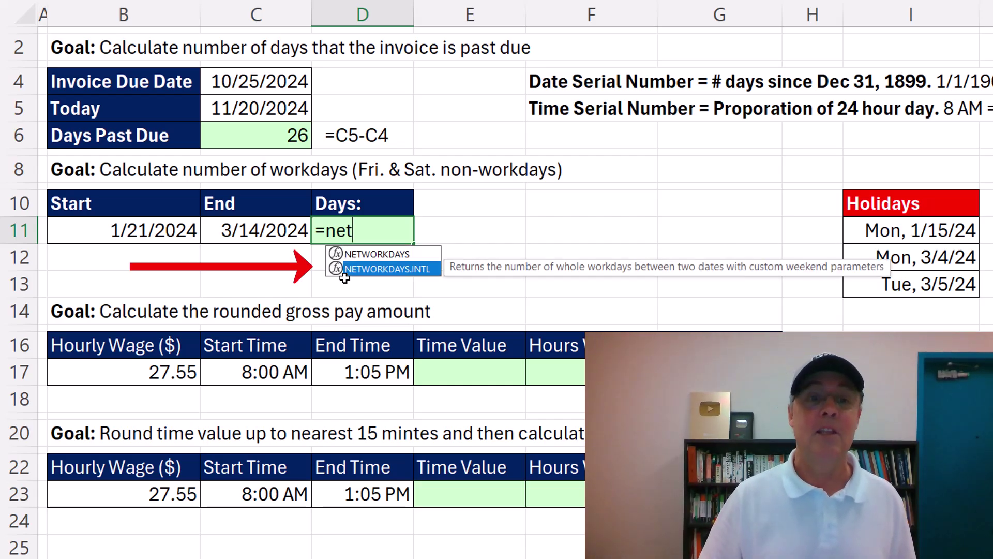
pyautogui.press('Tab')
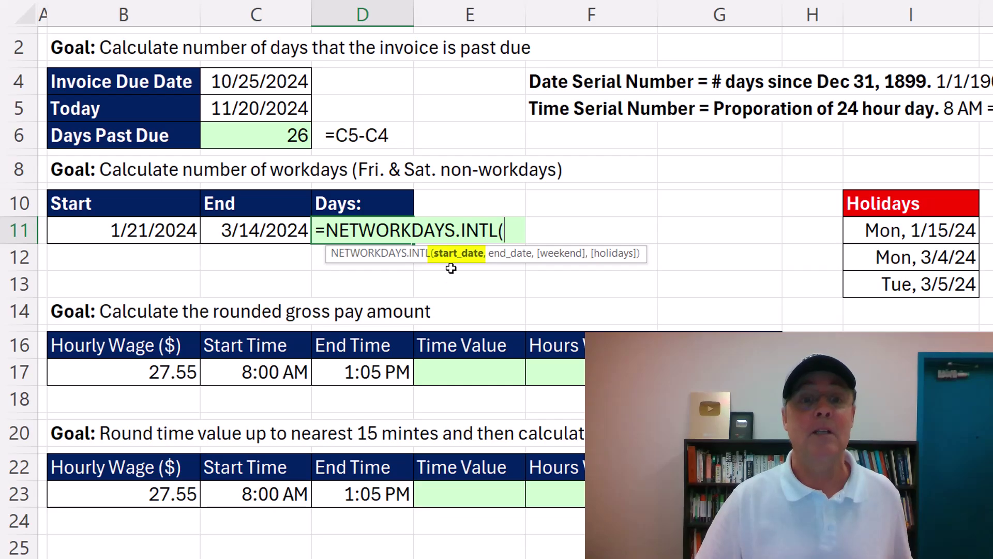
pyautogui.click(172, 232)
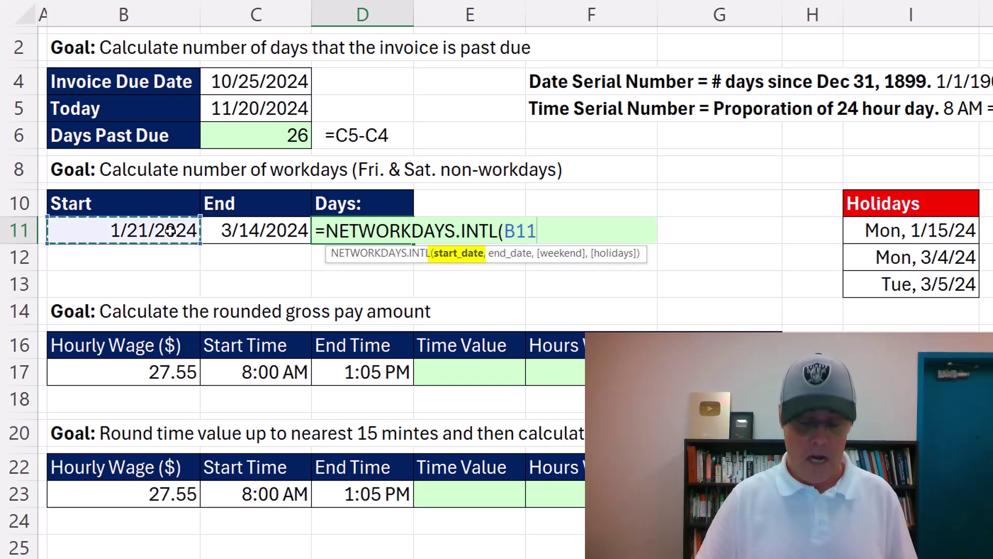
pyautogui.write(',')
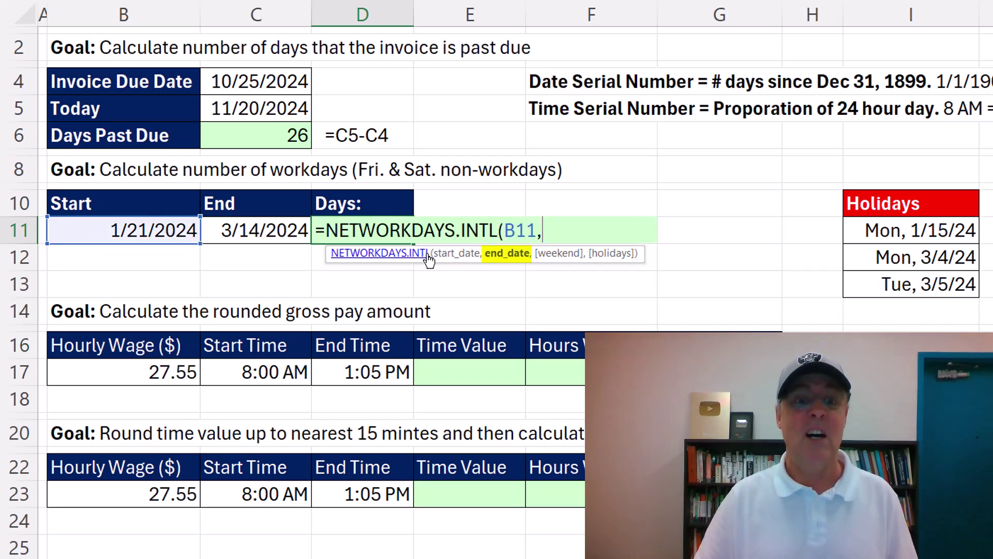
pyautogui.click(259, 231)
pyautogui.write(',')
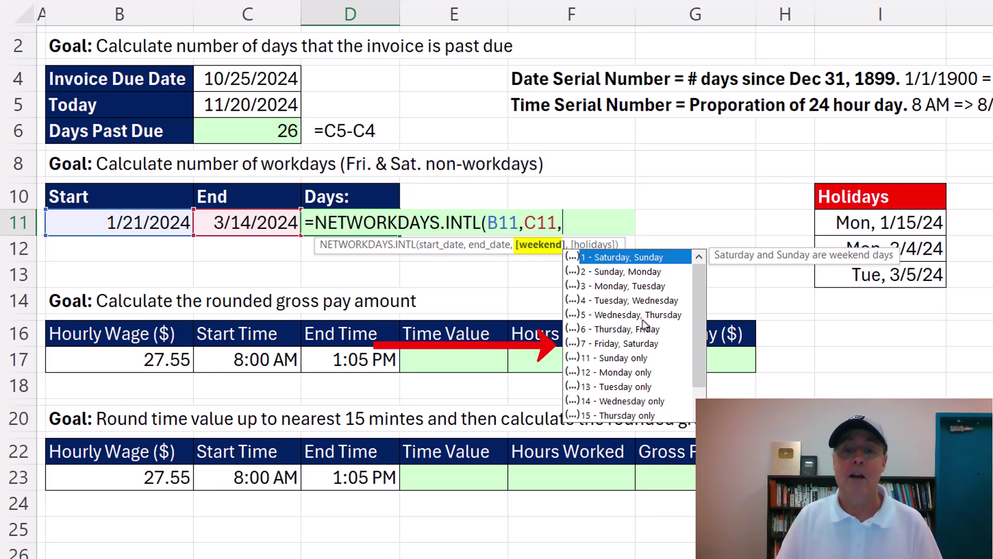
pyautogui.doubleClick(603, 344)
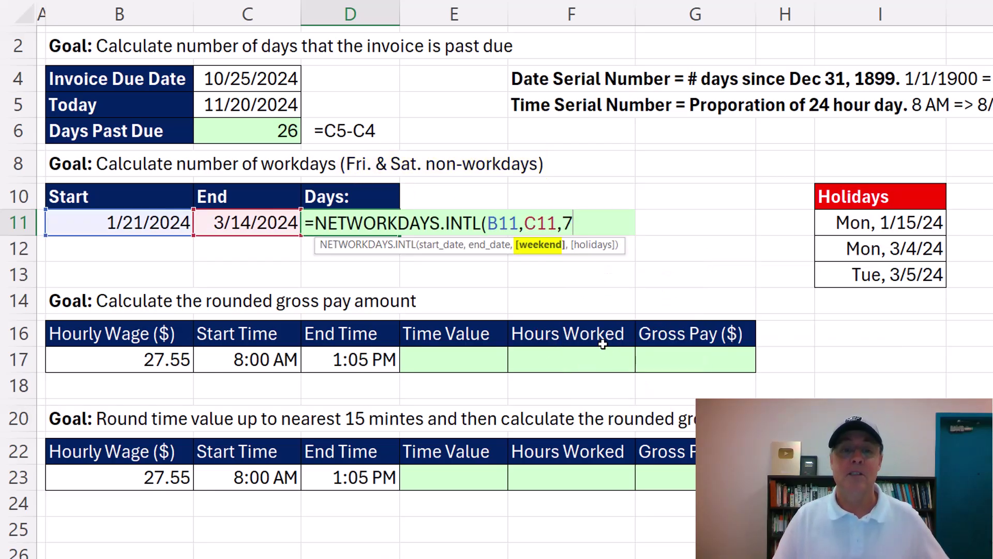
pyautogui.write(',')
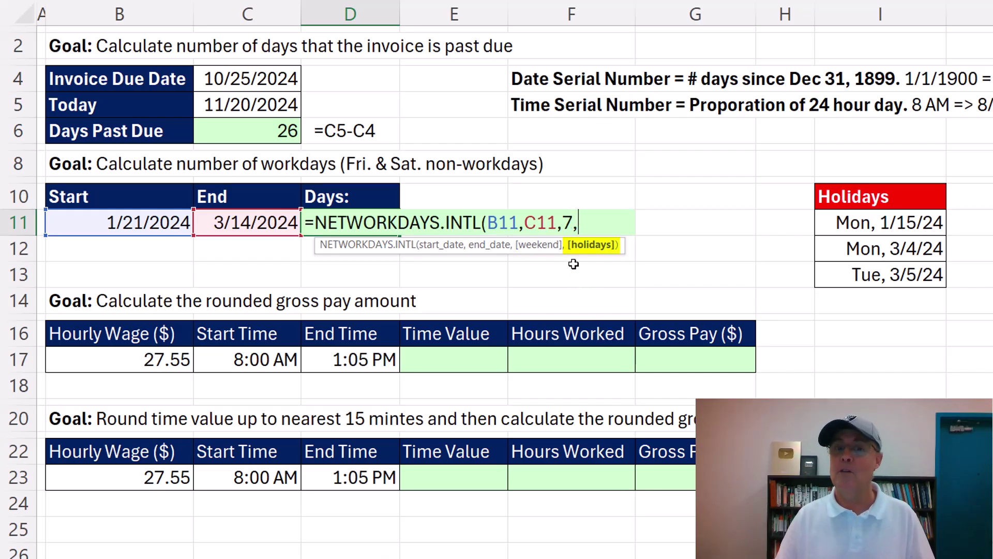
pyautogui.moveTo(823, 221); pyautogui.dragTo(822, 277)
pyautogui.press('Return')
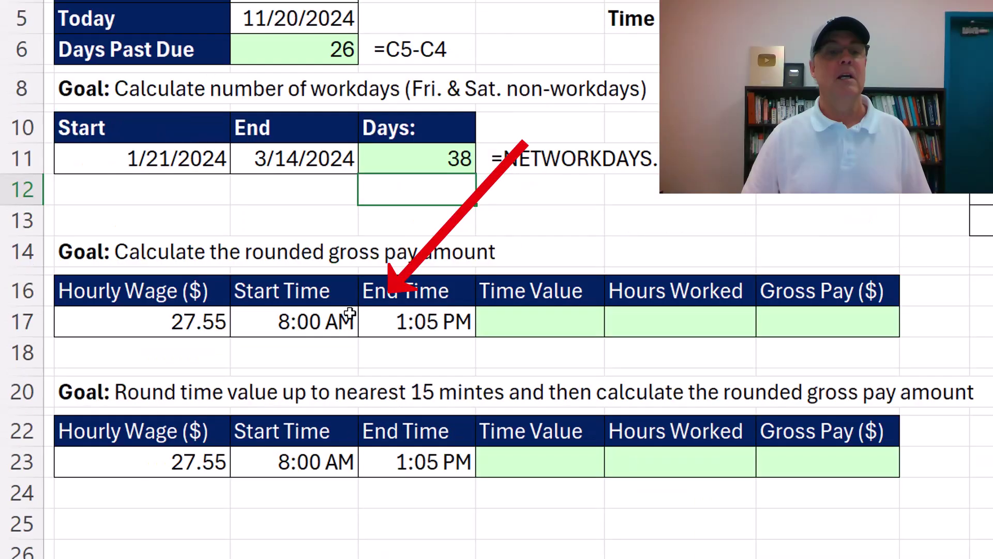
# Show the start and end times in C17:D17 in General format to examine their serial numbers, and undo the format change
pyautogui.moveTo(342, 321); pyautogui.dragTo(383, 321)
pyautogui.hotkey('ctrl', 'shift', '`')
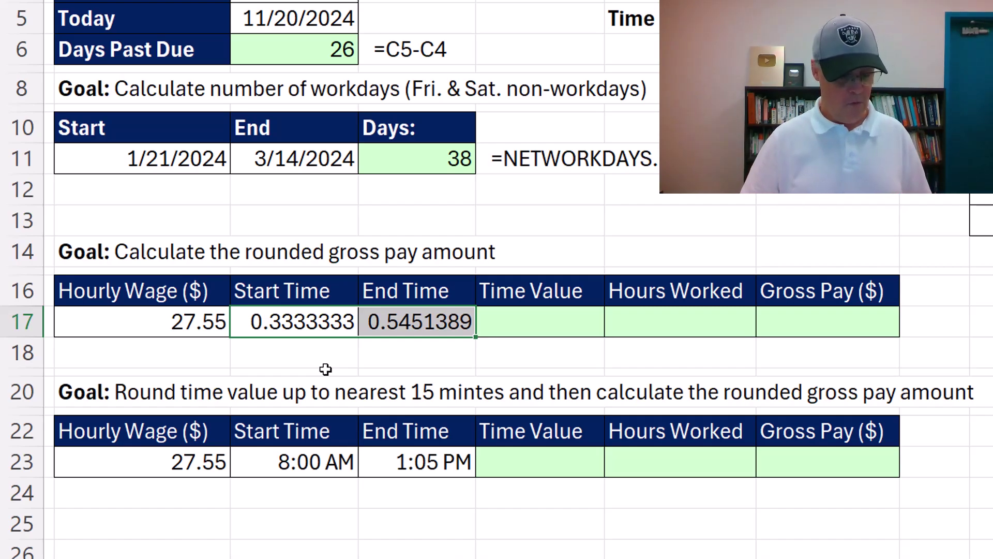
pyautogui.hotkey('ctrl', 'z')
pyautogui.hotkey('ctrl', 'z')
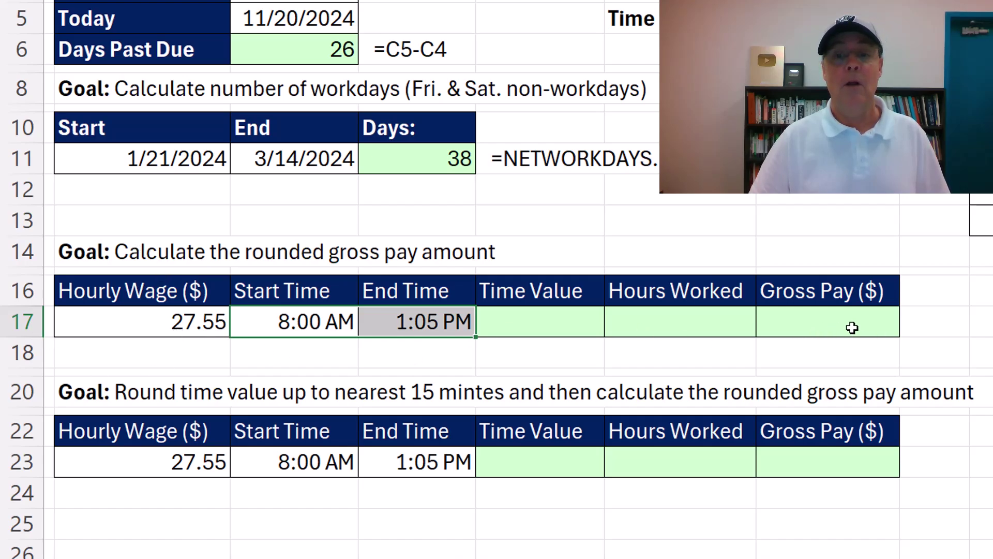
# Calculate the time value in E17 by subtracting the start time from the end time with =D17-C17
pyautogui.click(543, 326)
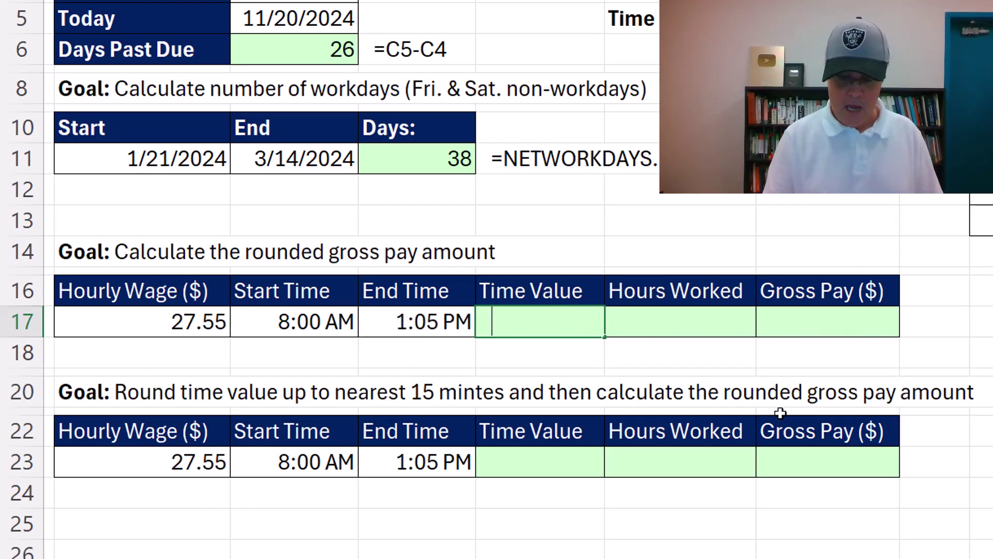
pyautogui.write('=')
pyautogui.press('Left')
pyautogui.write('-')
pyautogui.press('Left')
pyautogui.press('Left')
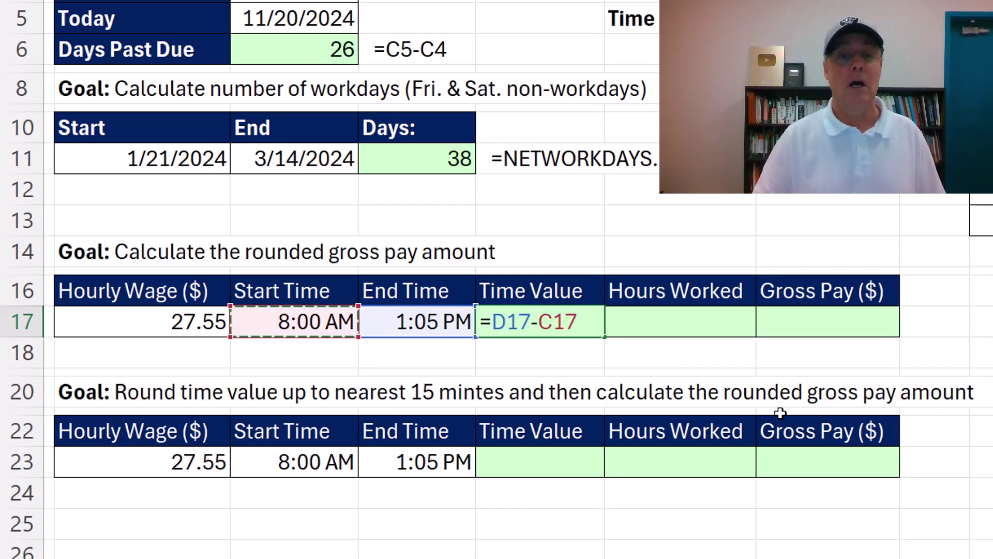
pyautogui.press('Tab')
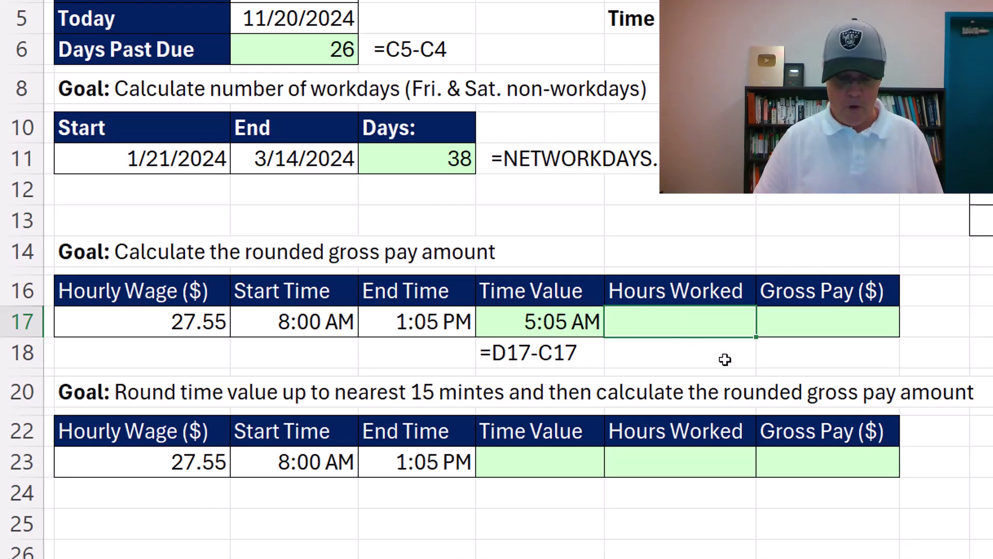
# Convert the time value to hours worked in F17 with =E17*24
pyautogui.write('=')
pyautogui.press('Left')
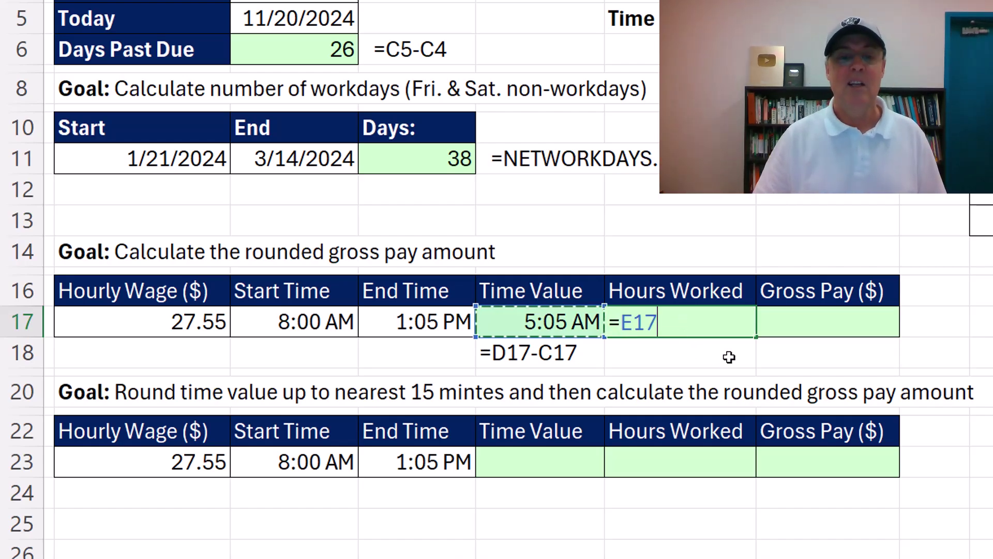
pyautogui.write('*24')
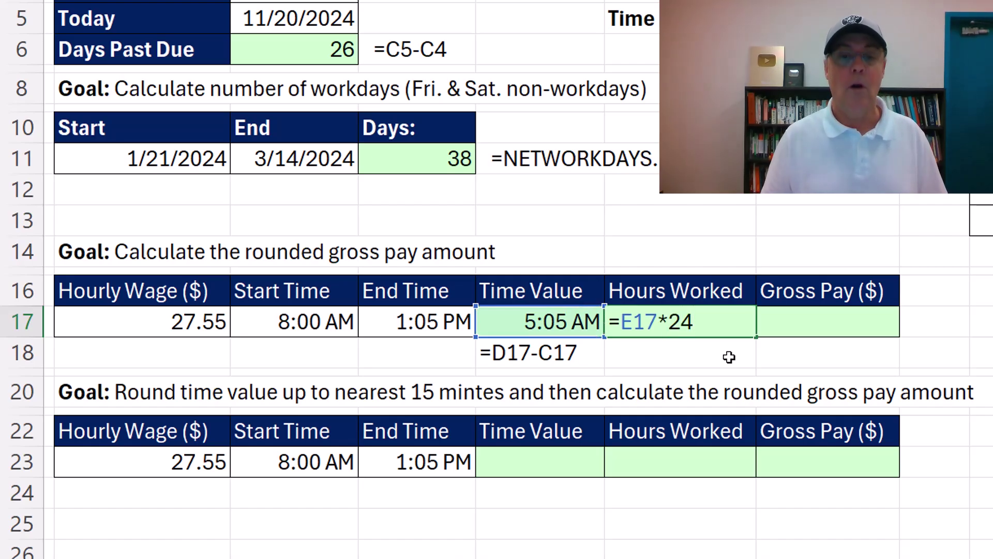
pyautogui.hotkey('ctrl', 'Return')
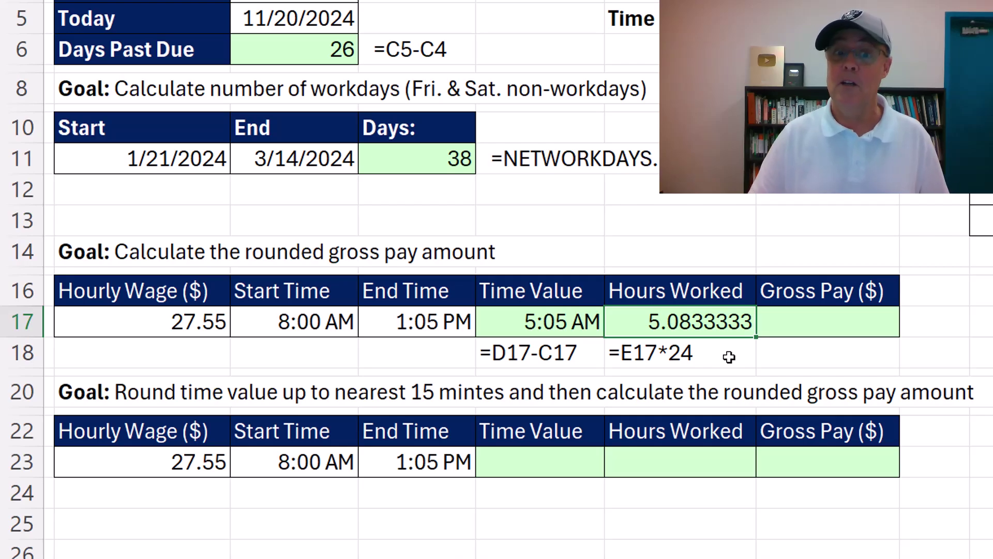
# Enter =ROUND(F17*B17,2) in G17 to calculate the gross pay rounded to the penny
pyautogui.press('Tab')
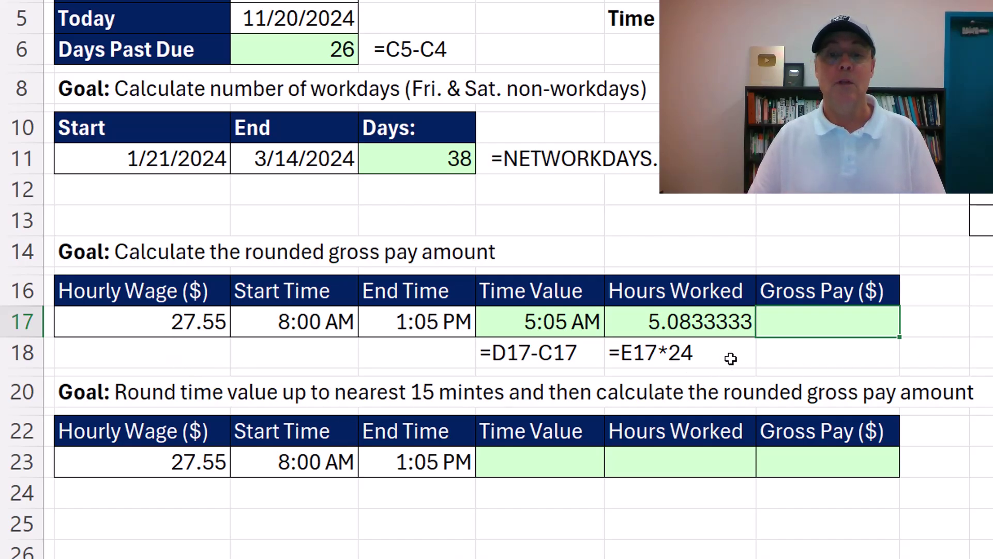
pyautogui.write('=round')
pyautogui.press('Tab')
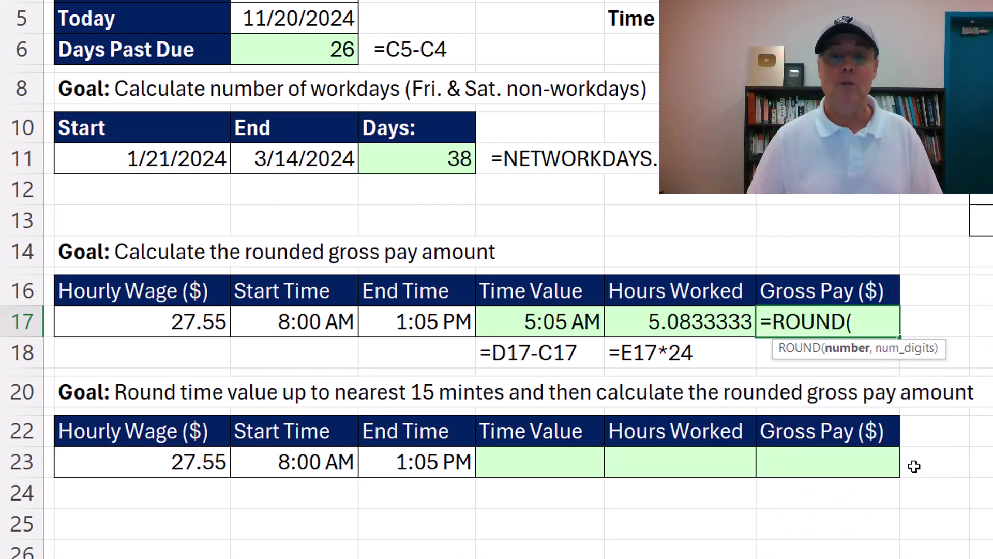
pyautogui.press('Left')
pyautogui.write('*')
pyautogui.press('Left')
pyautogui.press('Left')
pyautogui.press('Left')
pyautogui.press('Left')
pyautogui.press('Left')
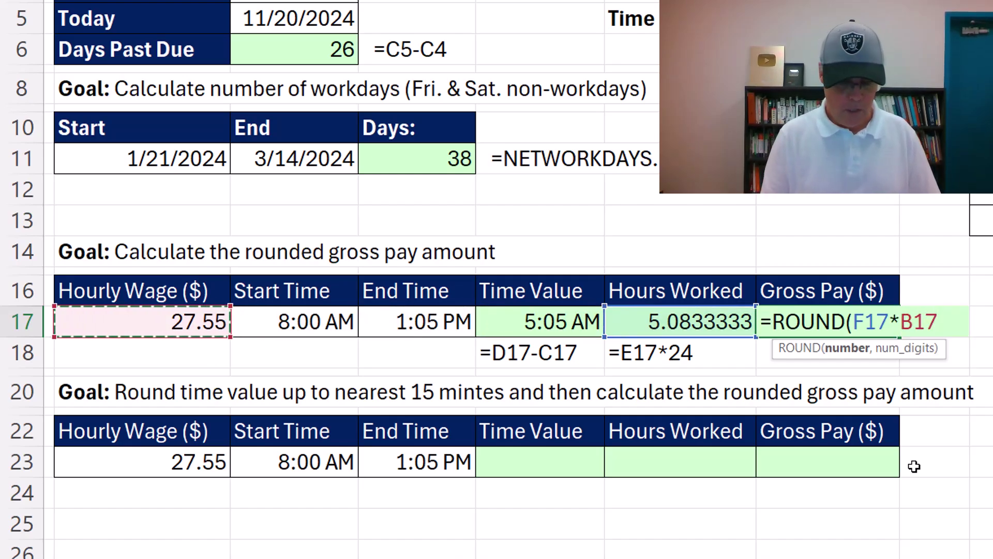
pyautogui.write(',2)')
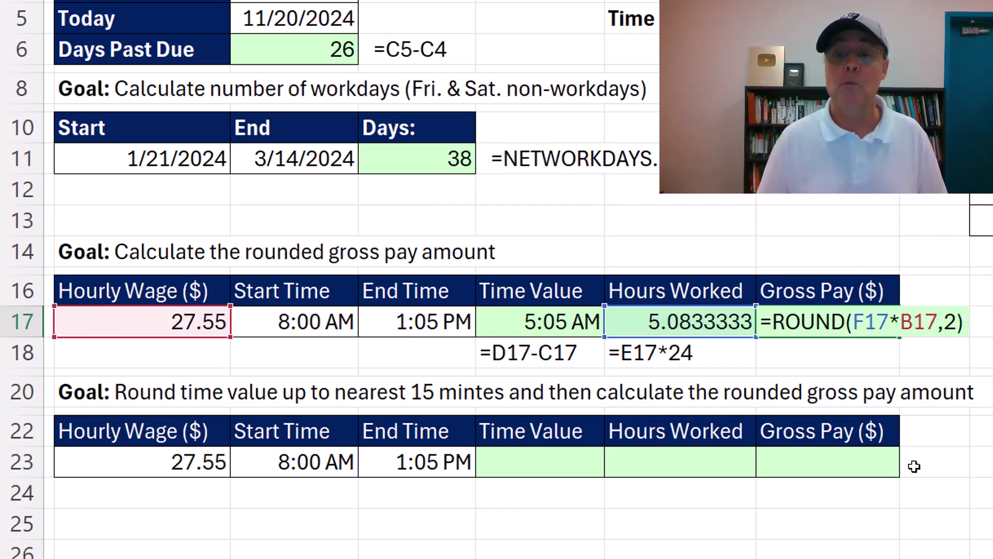
pyautogui.press('Return')
pyautogui.press('Left')
pyautogui.press('Left')
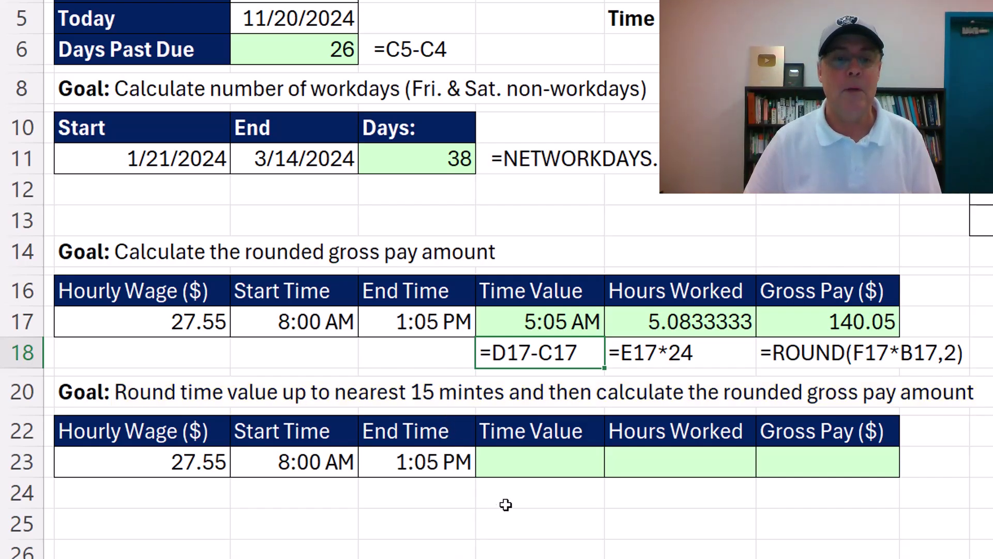
# Enter =CEILING.MATH(D23-C23,"00:15") in E23 to round the time value up to the nearest 15 minutes
pyautogui.click(515, 463)
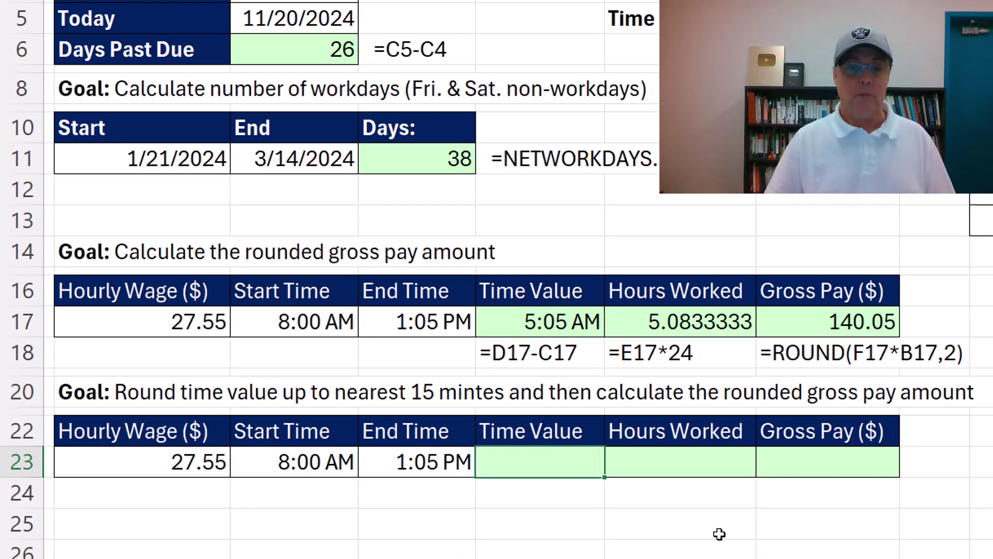
pyautogui.write('=ce')
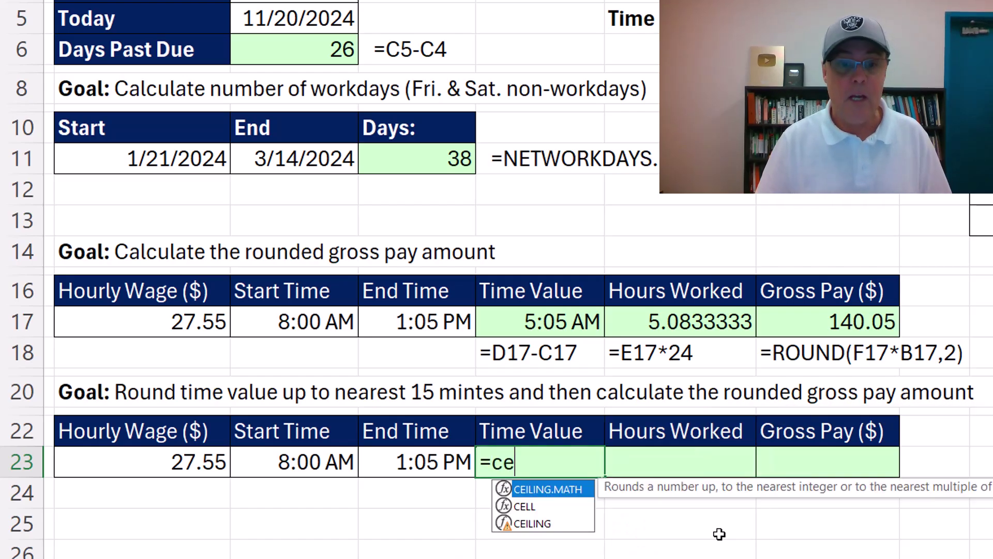
pyautogui.press('Tab')
pyautogui.press('Left')
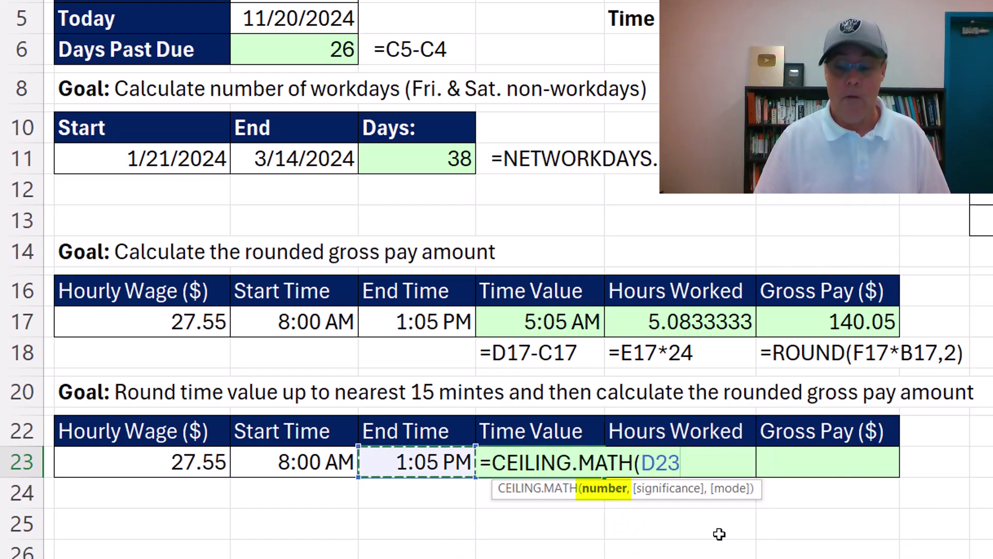
pyautogui.write('-')
pyautogui.press('Left')
pyautogui.press('Left')
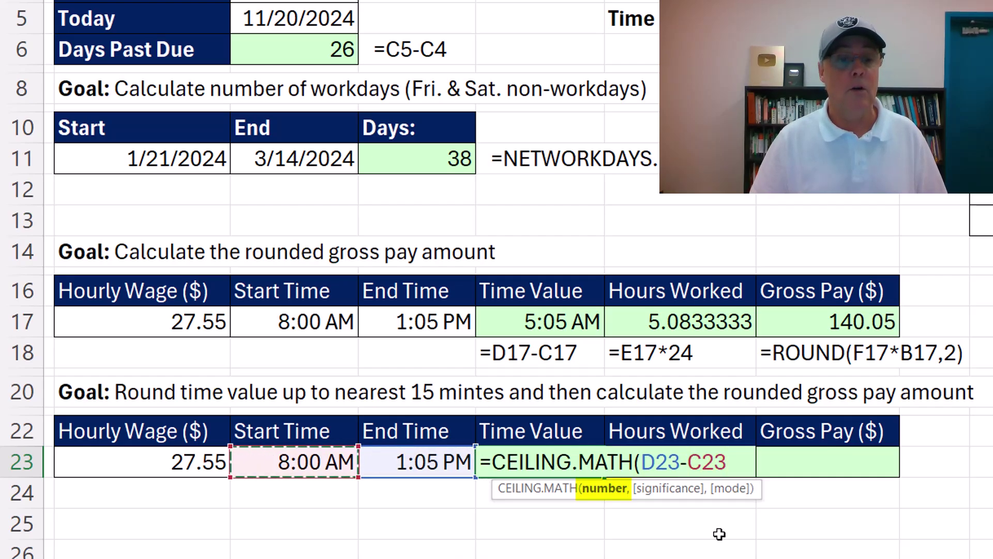
pyautogui.write(',')
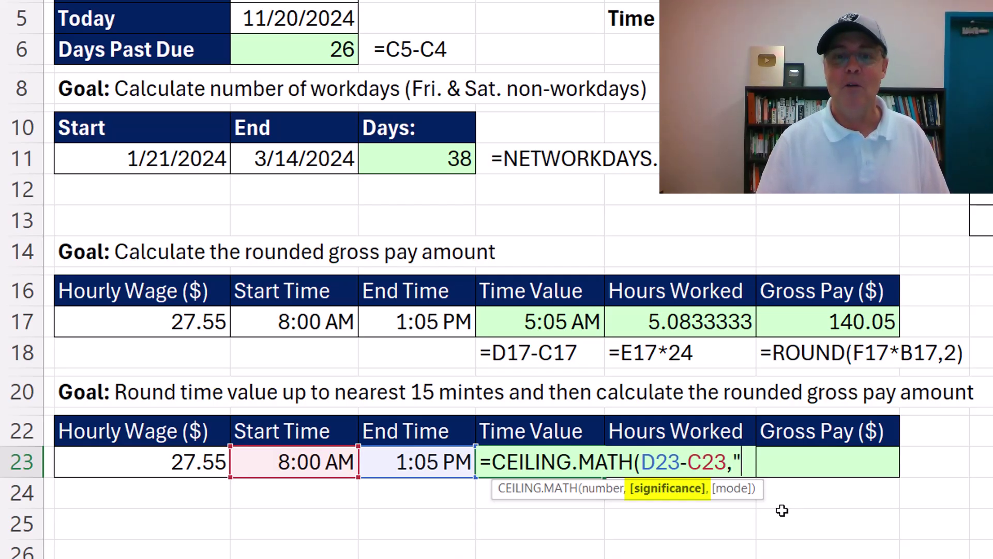
pyautogui.write('00')
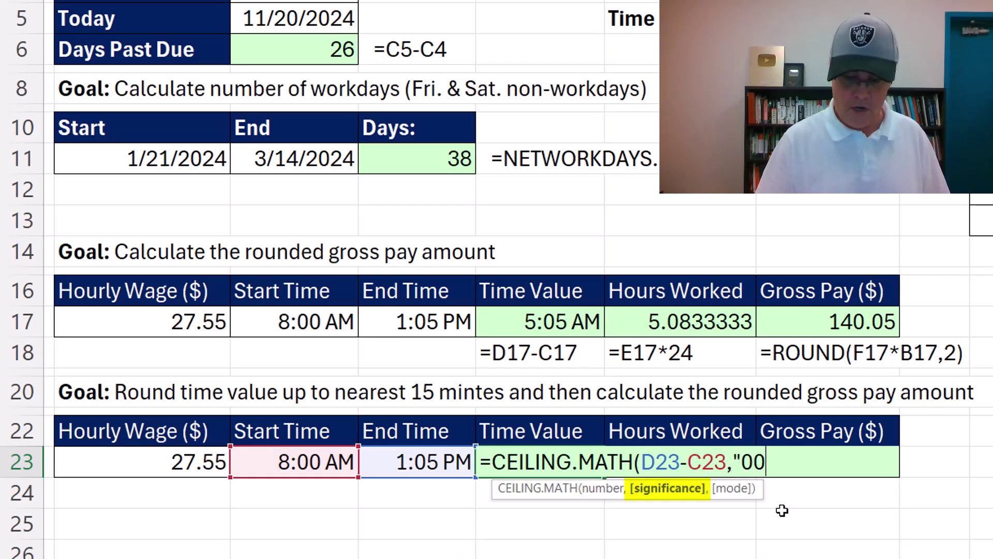
pyautogui.write(':15')
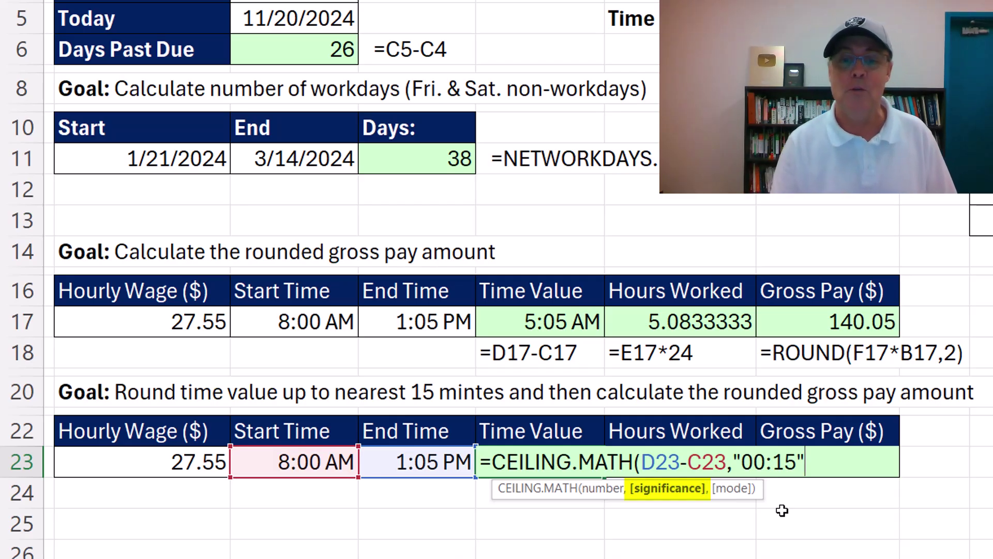
pyautogui.write(')')
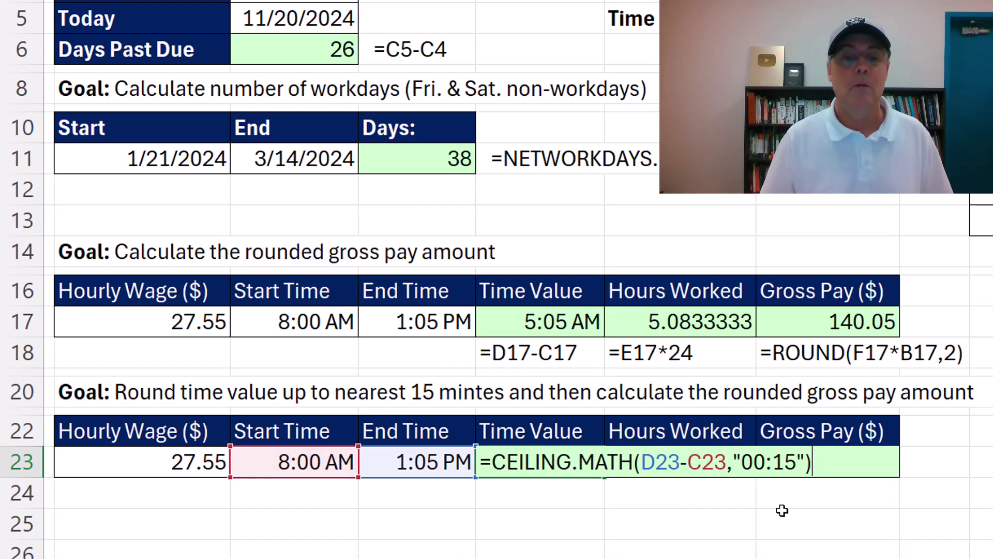
pyautogui.press('Tab')
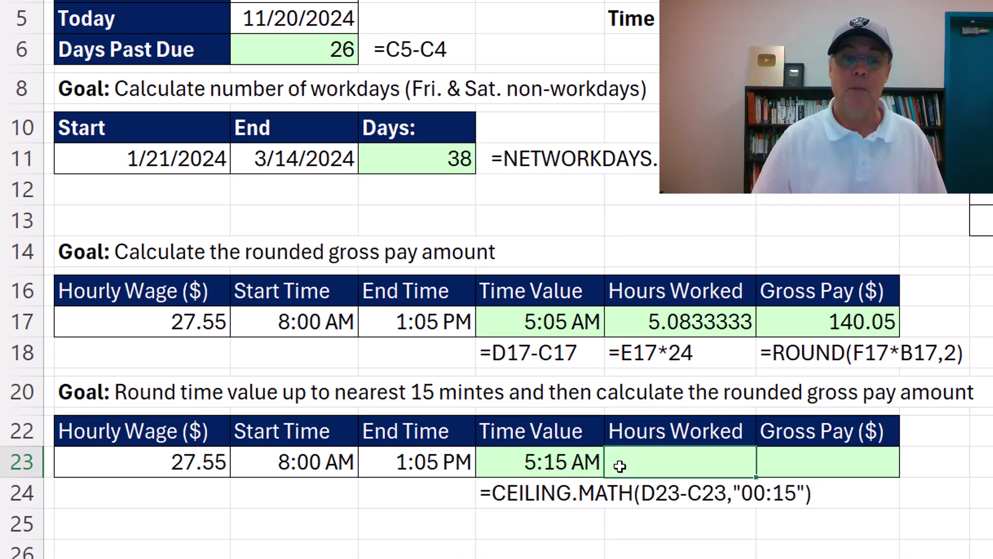
# Convert the rounded time value to hours worked in F23 with =E23*24
pyautogui.write('=')
pyautogui.press('Left')
pyautogui.write('*')
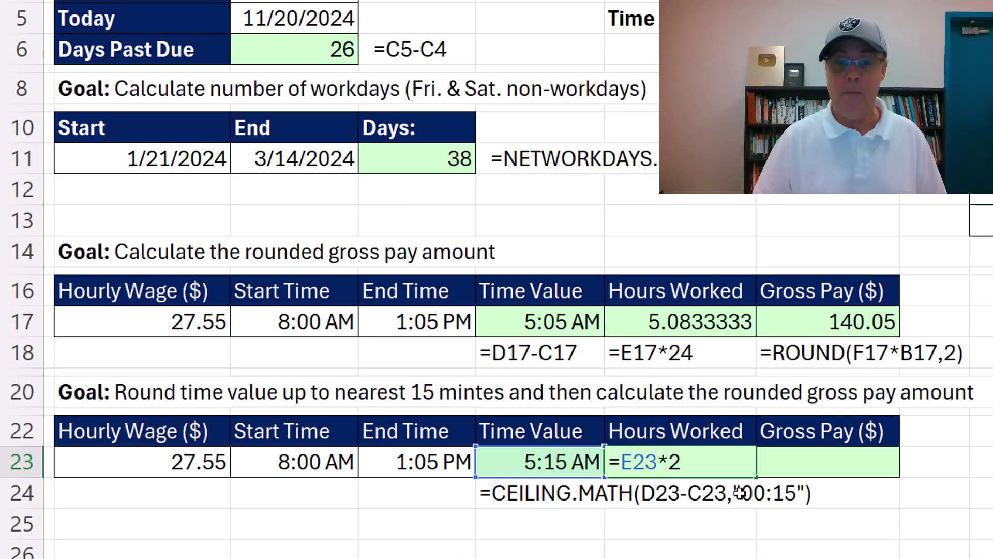
pyautogui.write('24')
pyautogui.press('Tab')
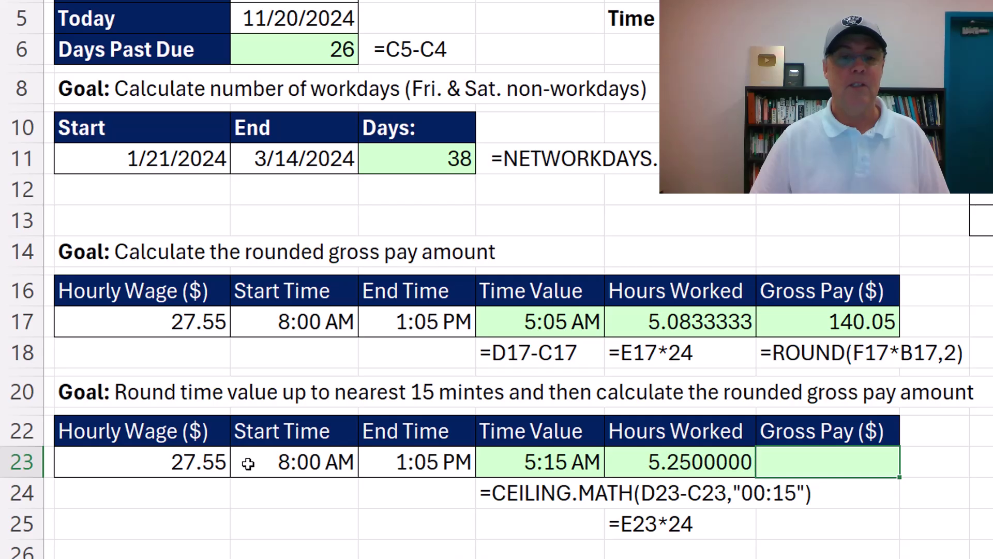
# Copy the rounded gross pay formula from G17 into G23
pyautogui.click(859, 322)
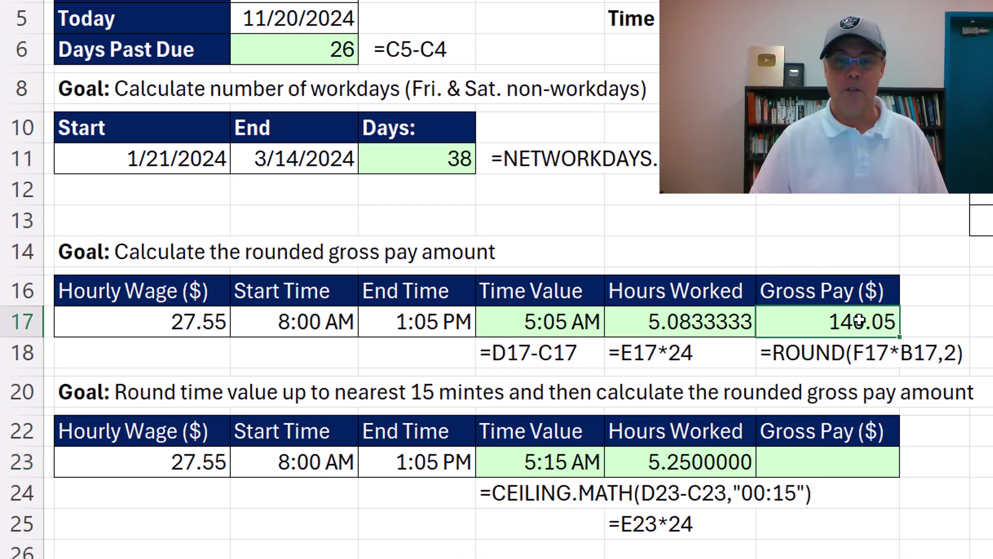
pyautogui.hotkey('ctrl', 'c')
pyautogui.click(834, 455)
pyautogui.hotkey('ctrl', 'v')
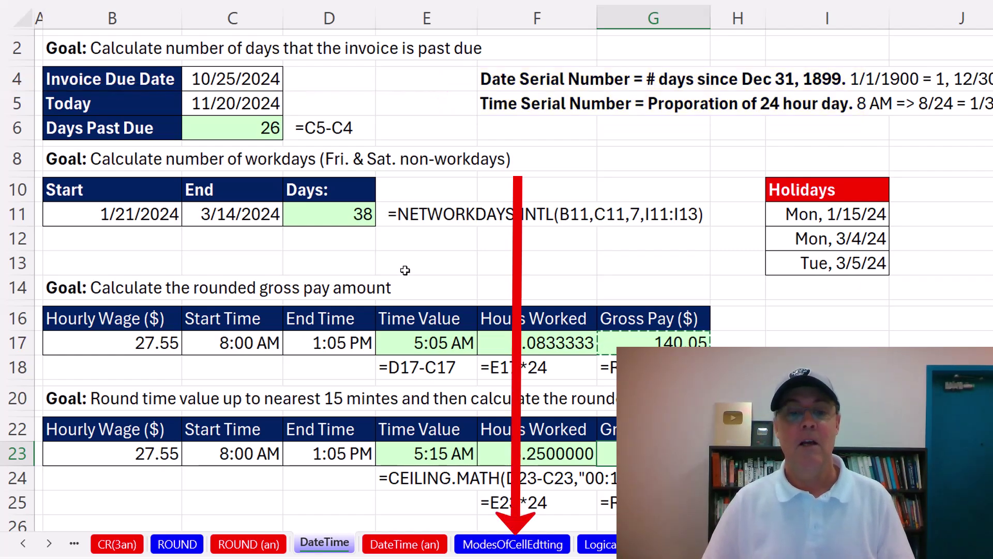
# Switch to the ModesOfCellEdtting sheet and begin the tax amount formula in C9 with =B9*
pyautogui.click(512, 543)
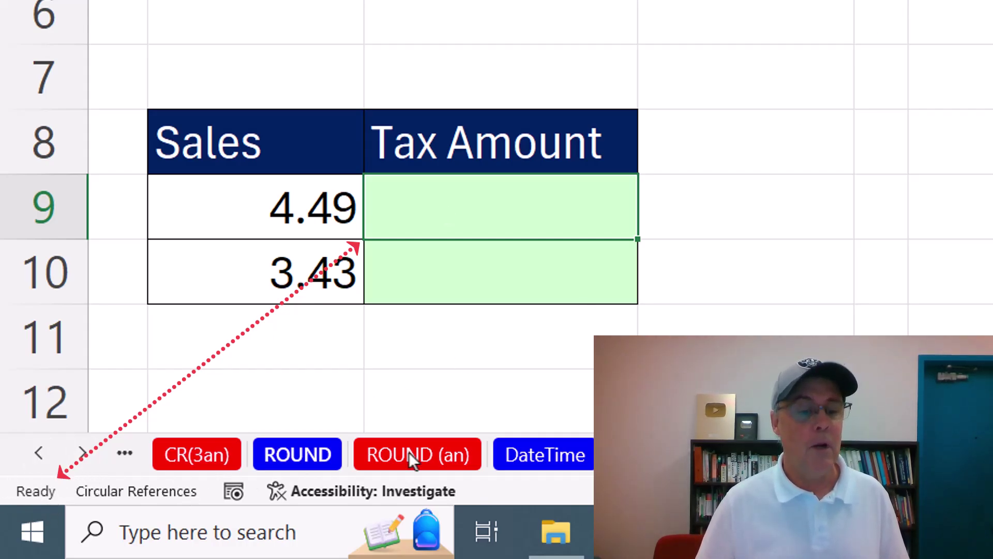
pyautogui.write('=')
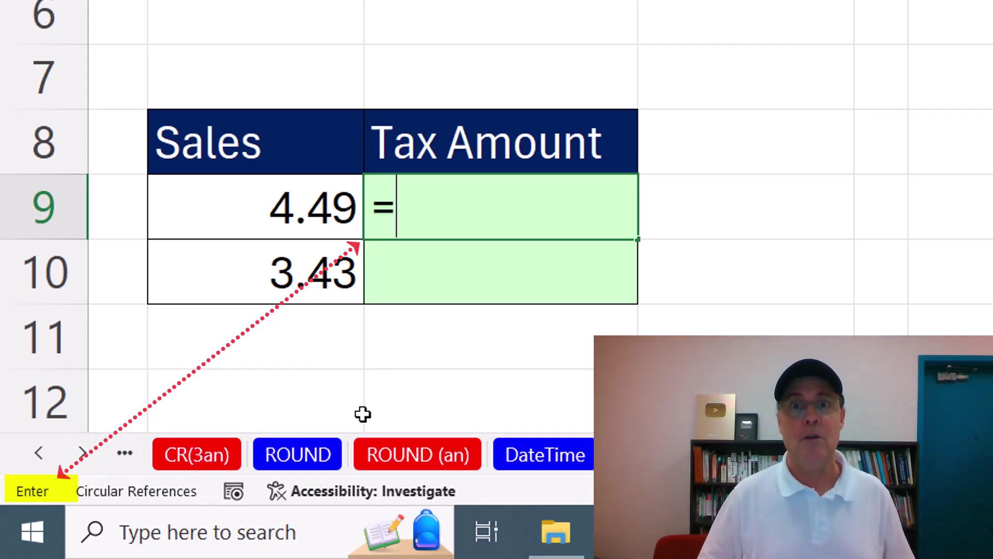
pyautogui.press('Left')
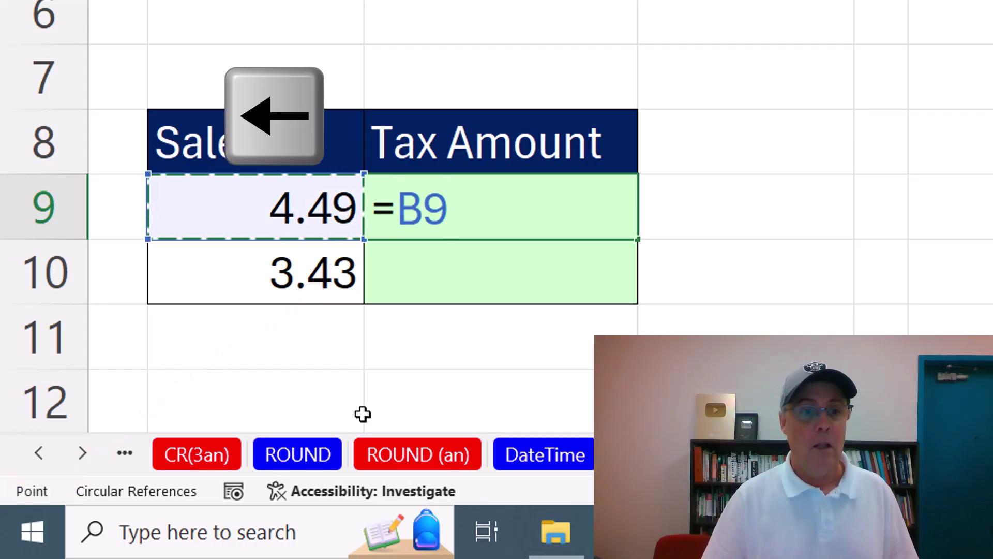
pyautogui.press('Up')
pyautogui.press('Down')
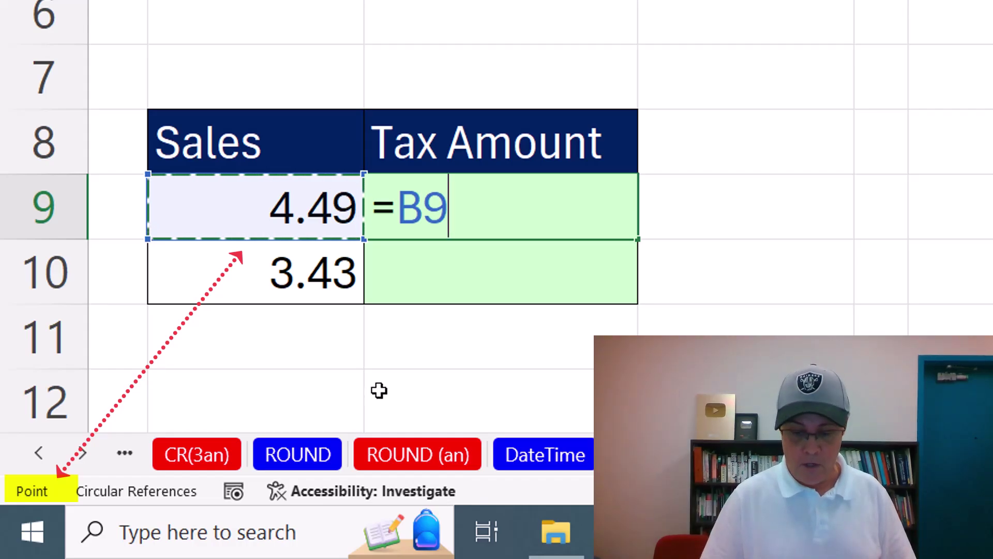
pyautogui.press('Right')
pyautogui.press('Left')
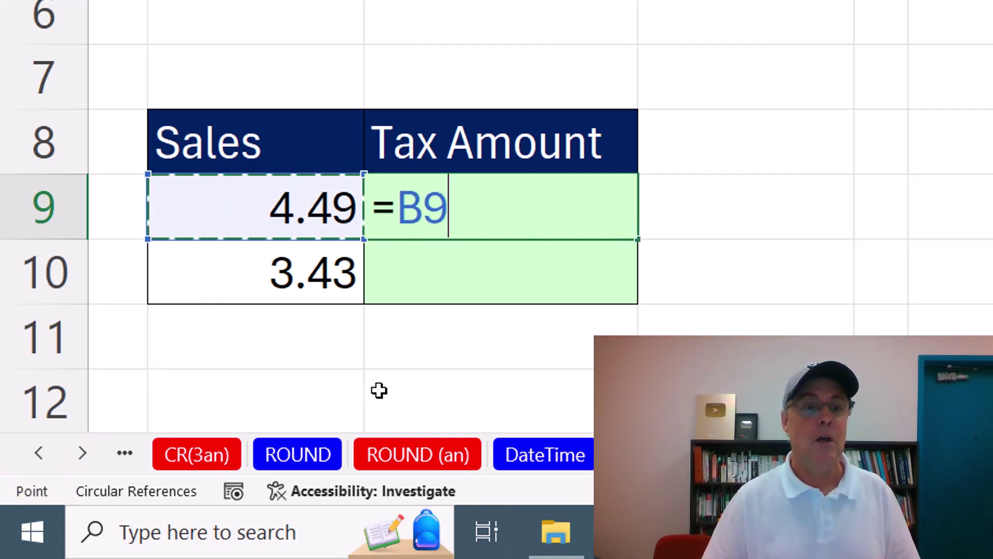
pyautogui.write('*')
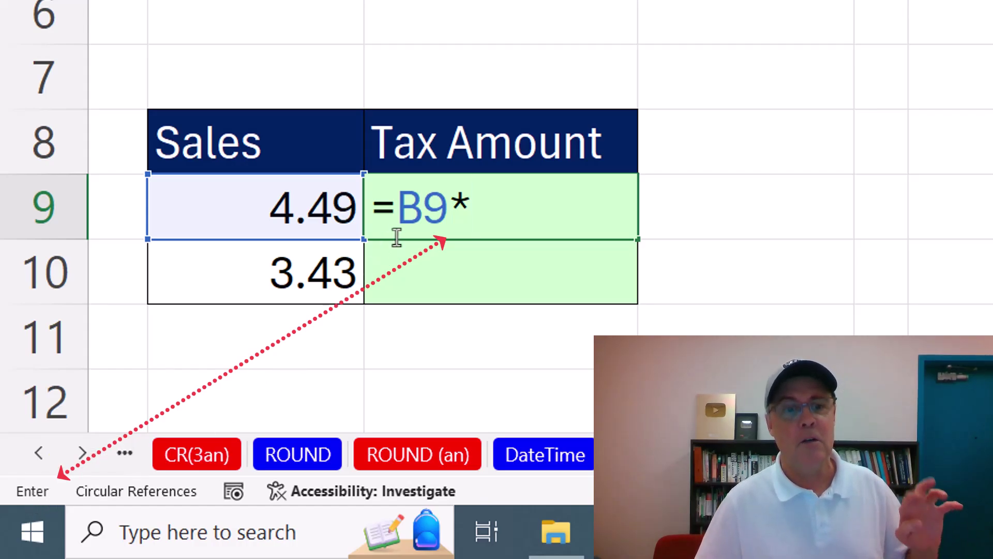
# Move the insertion point back and forth within the C9 formula in Edit mode, and switch back to Enter mode at its end
pyautogui.click(455, 209)
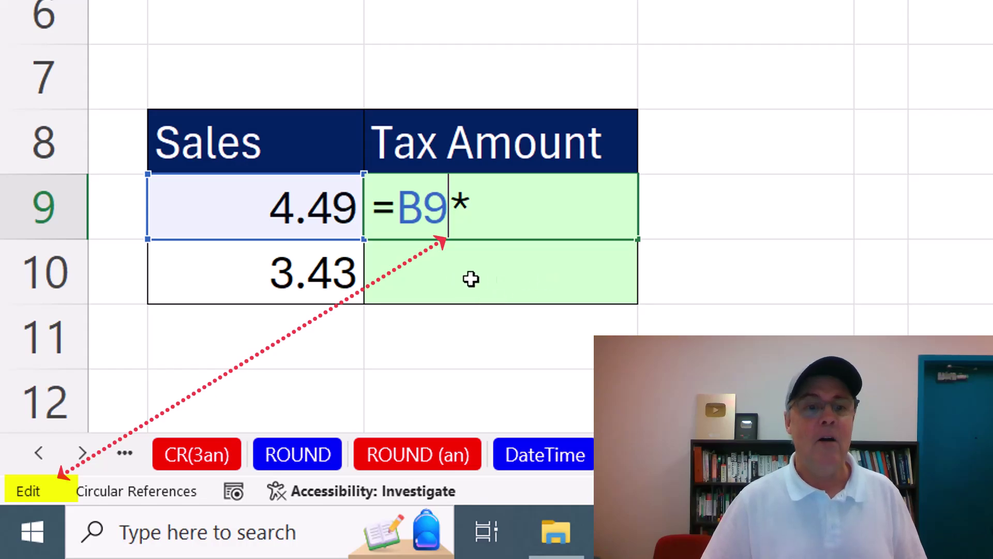
pyautogui.press('Right')
pyautogui.press('Right')
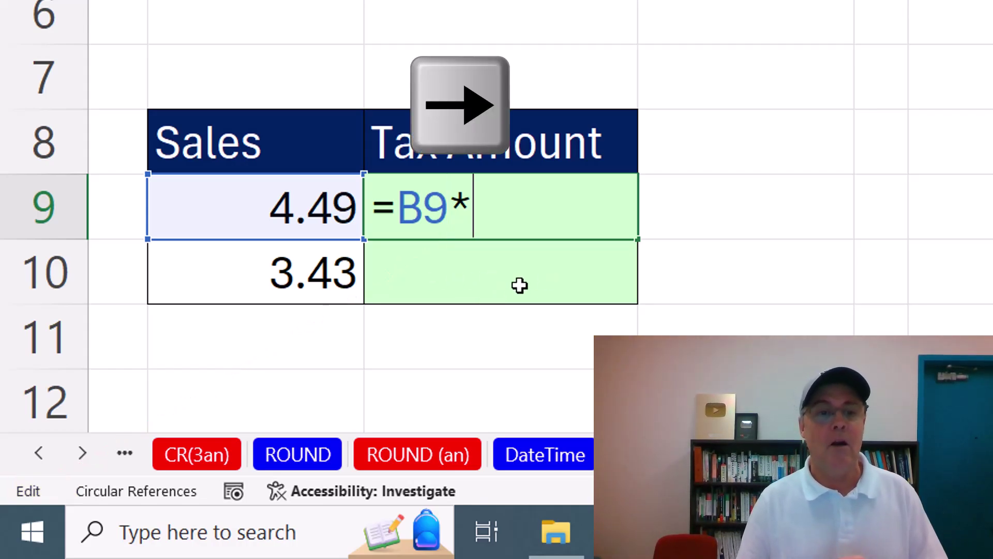
pyautogui.press('Left')
pyautogui.press('Left')
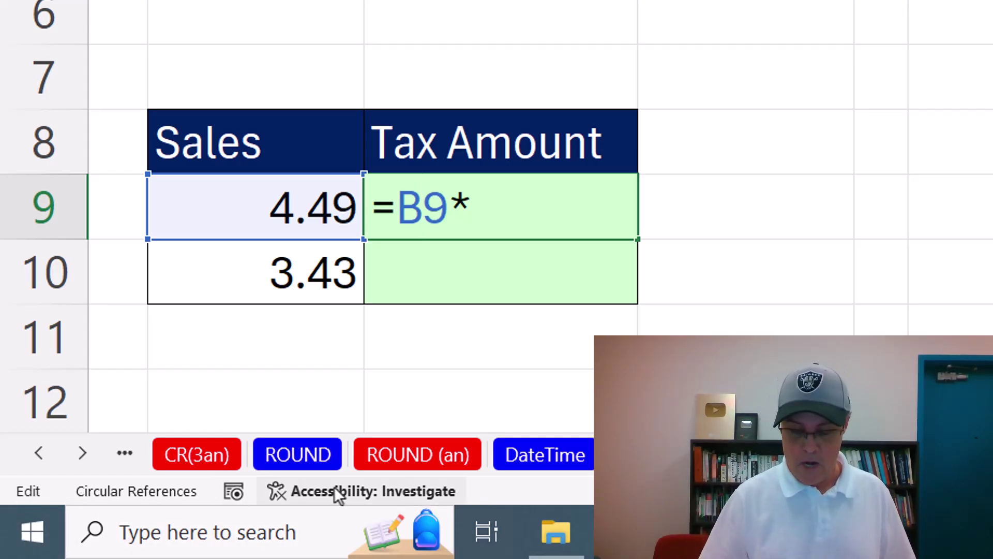
pyautogui.press('Right')
pyautogui.press('Right')
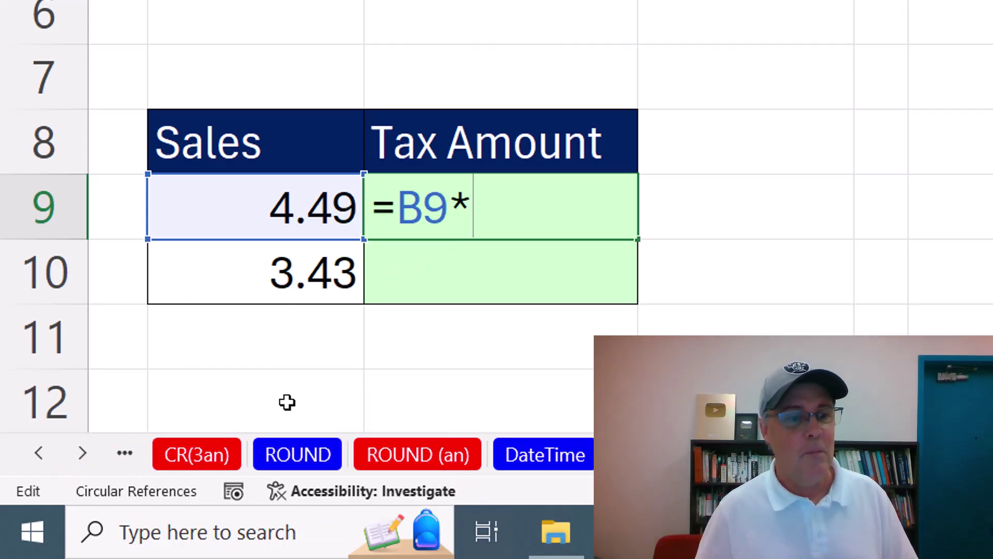
pyautogui.press('F2')
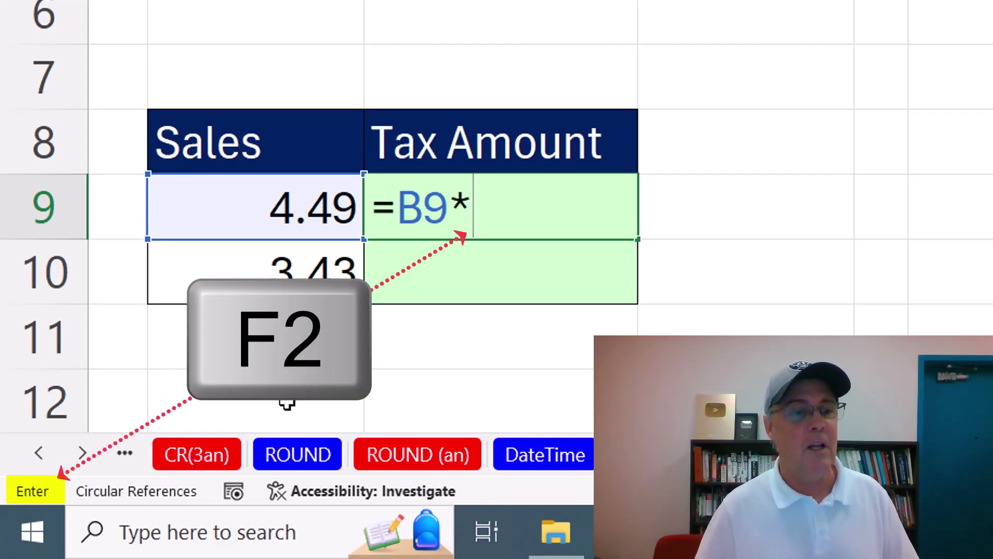
# In Point mode, move the reference after the multiplication sign from D9 to C9, and commit =B9*C9 in C9
pyautogui.press('Right')
pyautogui.press('Right')
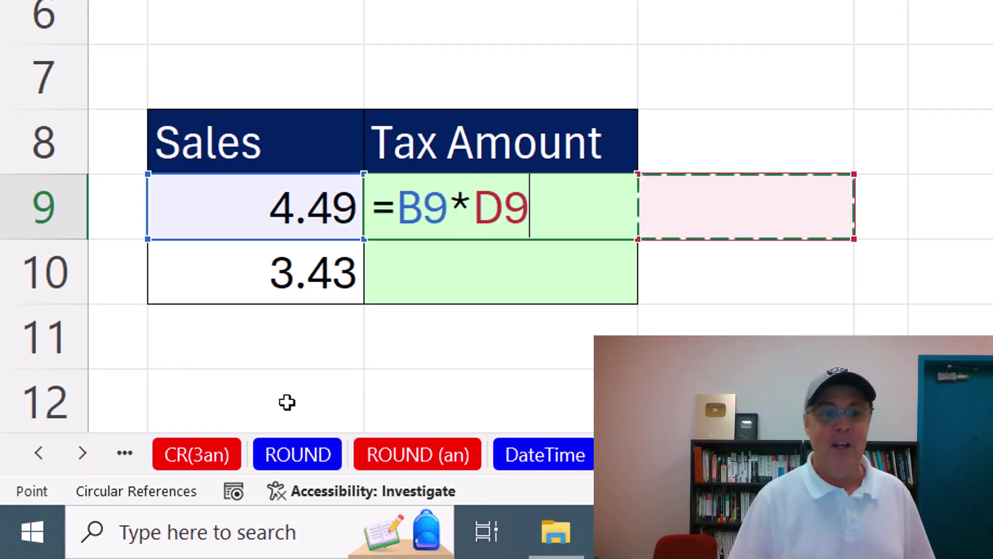
pyautogui.press('Left')
pyautogui.press('Left')
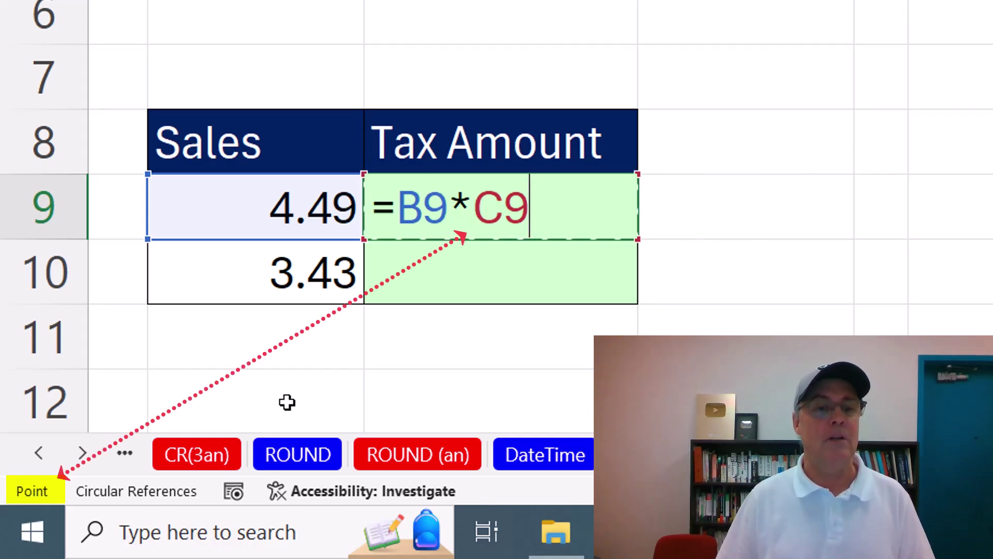
pyautogui.press('Return')
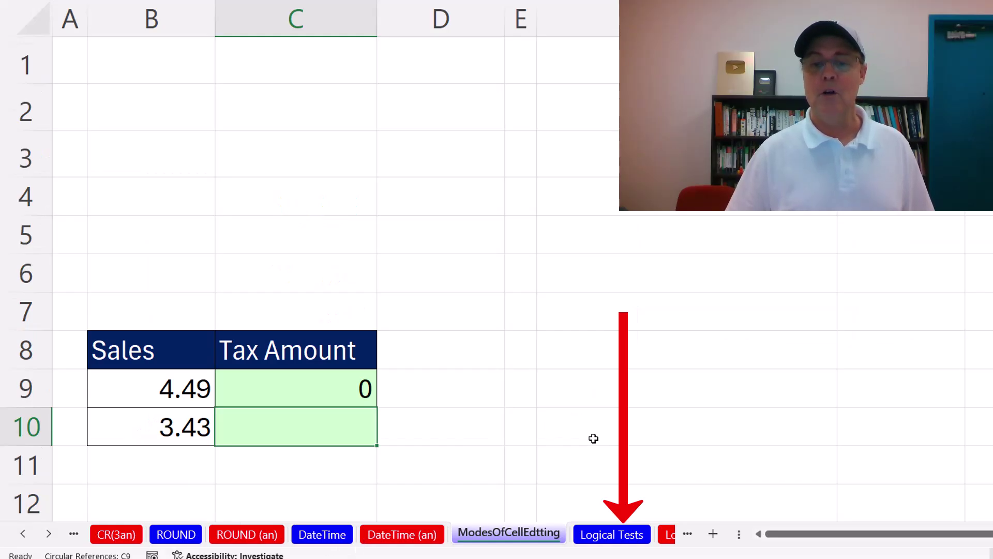
# Switch to the Logical Tests sheet and start an AVERAGEIFS formula in F3
pyautogui.click(613, 535)
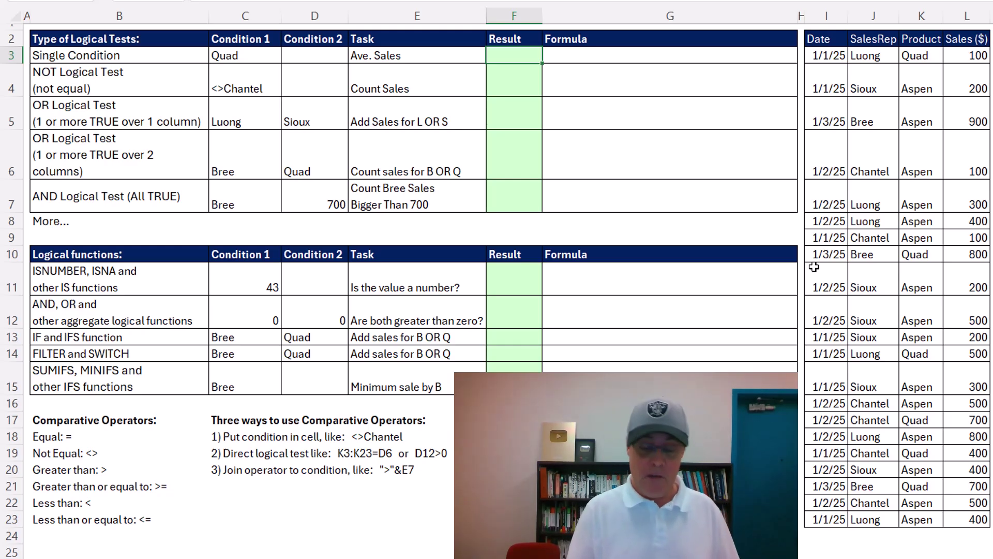
pyautogui.write('=aver')
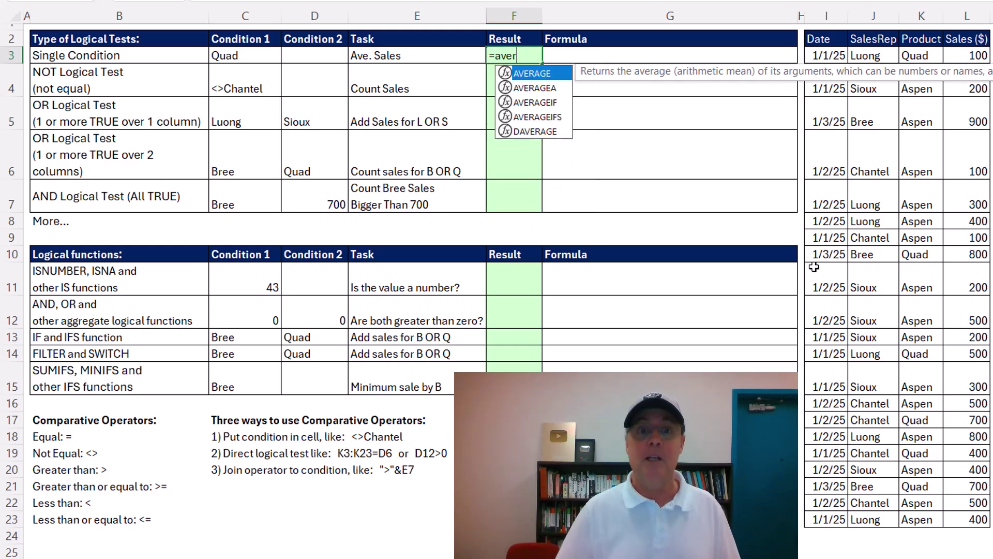
pyautogui.press('Down')
pyautogui.press('Down')
pyautogui.press('Down')
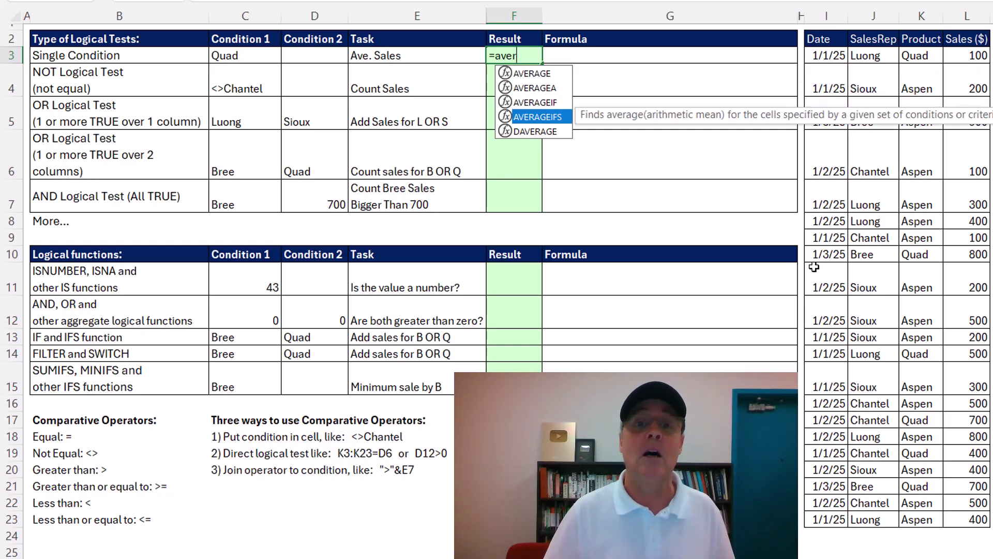
pyautogui.press('Tab')
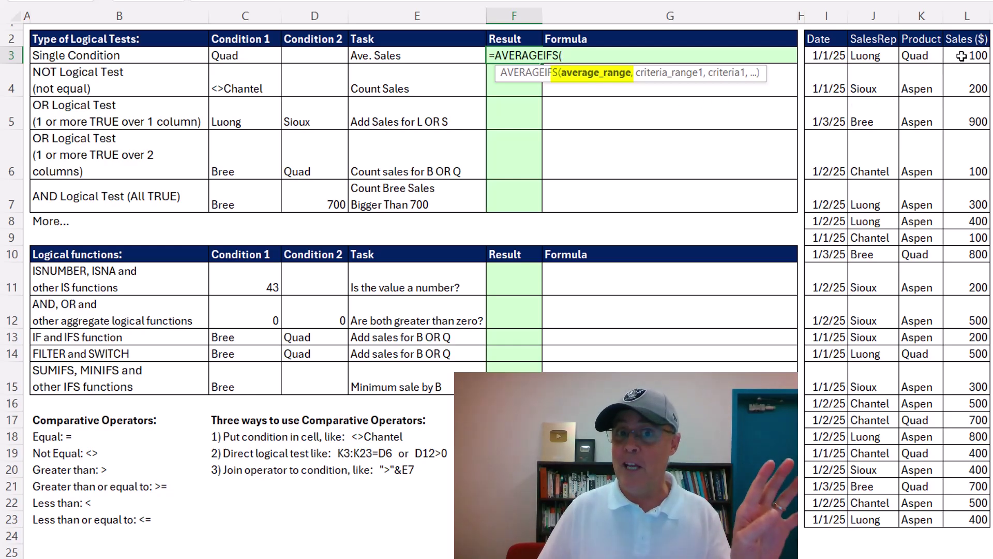
# Complete the F3 formula with average range L3:L23, criteria range K3:K23 and criterion C3
pyautogui.moveTo(961, 57); pyautogui.dragTo(980, 512)
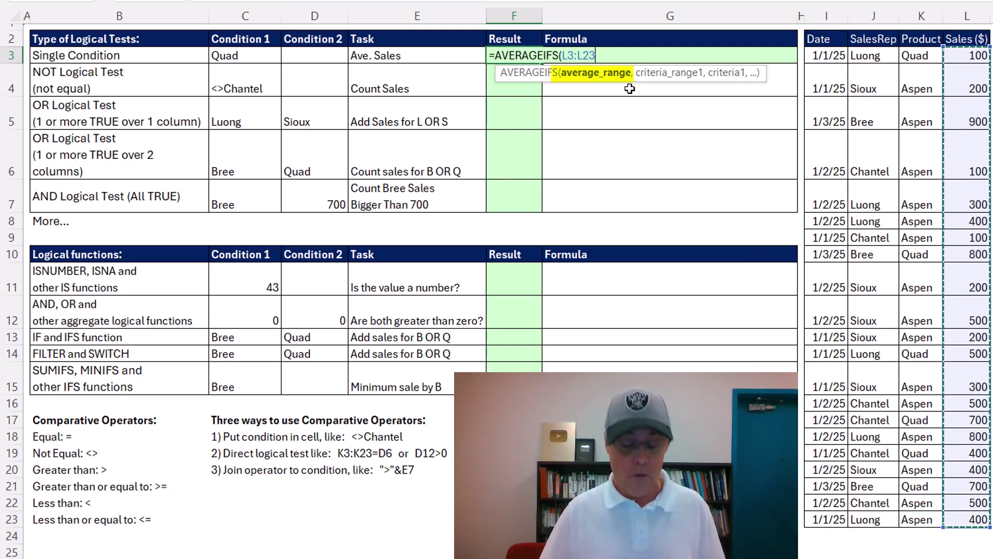
pyautogui.write(',')
pyautogui.moveTo(912, 57); pyautogui.dragTo(918, 520)
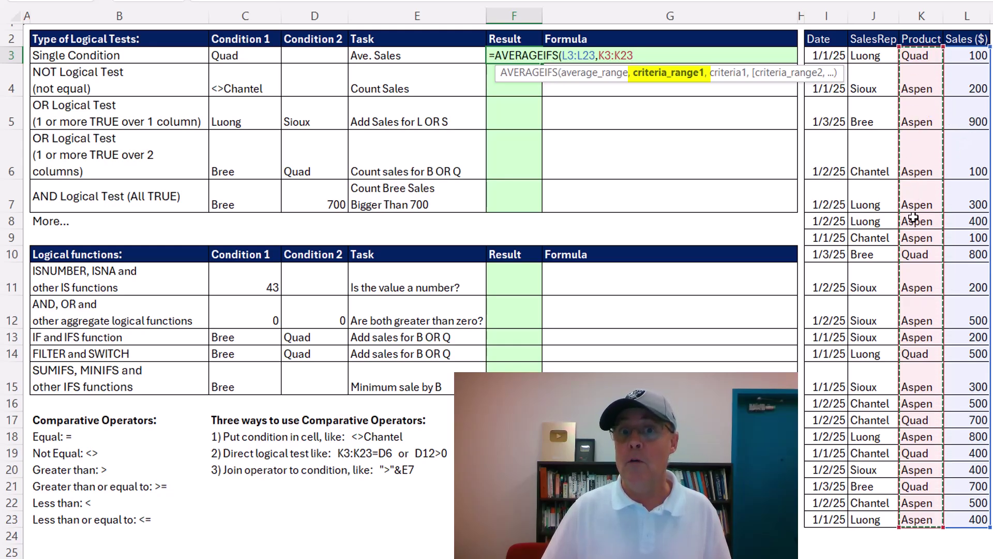
pyautogui.write(',')
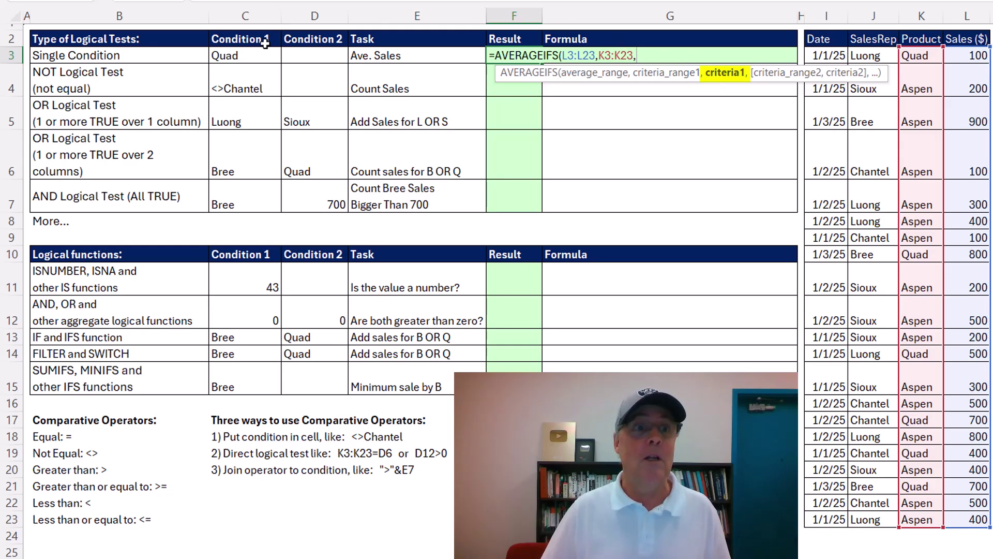
pyautogui.click(239, 54)
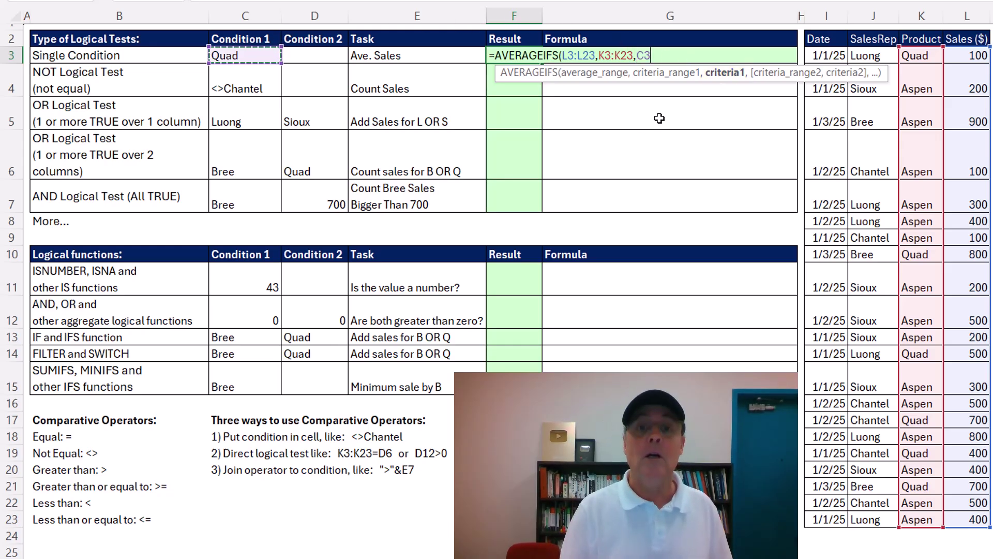
pyautogui.write(')')
pyautogui.press('Return')
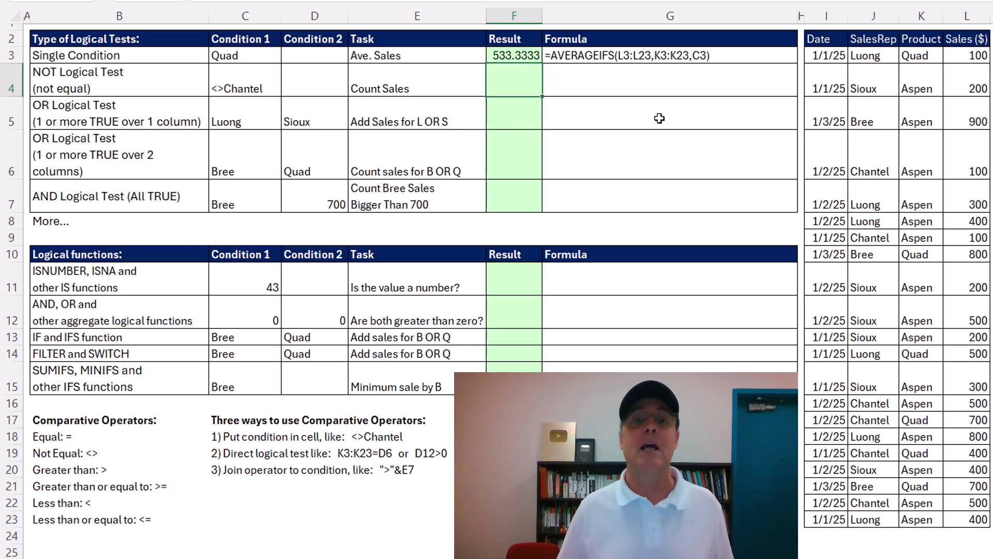
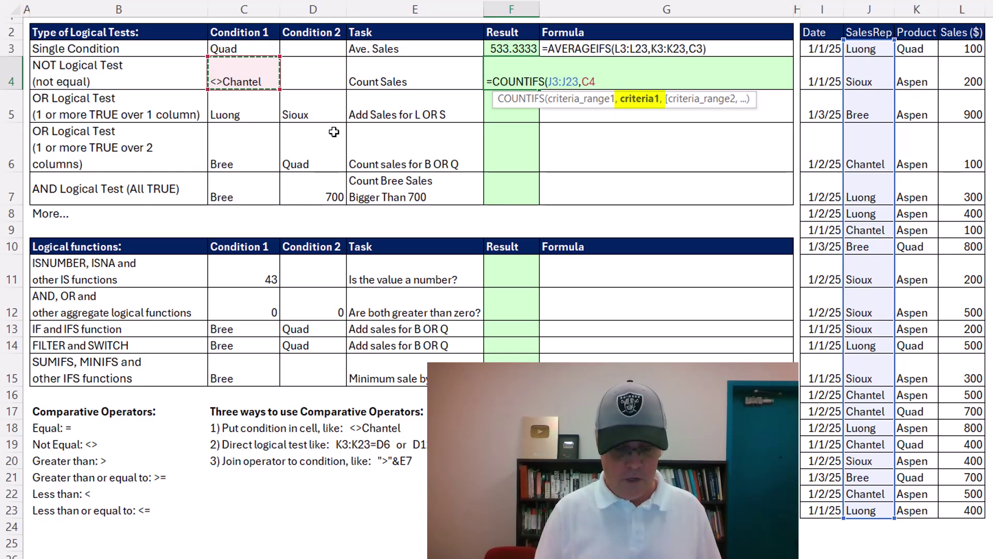
# Confirm =COUNTIFS(J3:J23,C4) in F4, and enter =SUMIFS(L3:L23,J3:J23,C5:D5) in F5
pyautogui.press('Return')
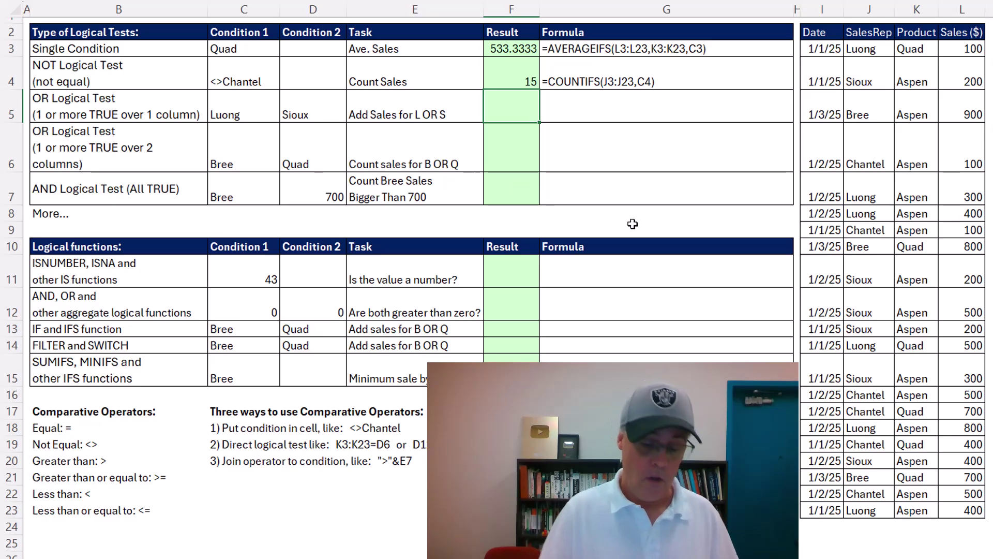
pyautogui.write('=sumifs')
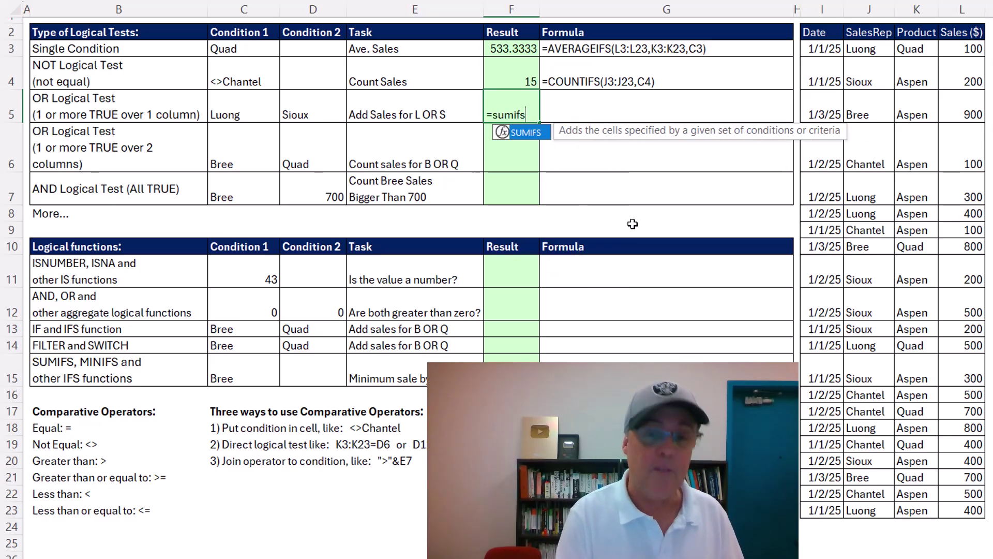
pyautogui.press('Tab')
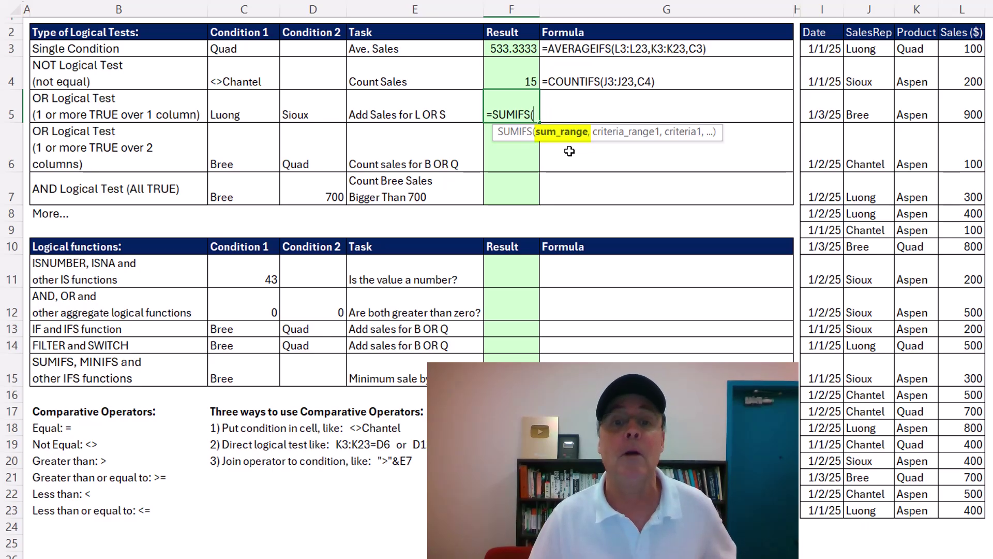
pyautogui.moveTo(961, 52); pyautogui.dragTo(962, 510)
pyautogui.write(',')
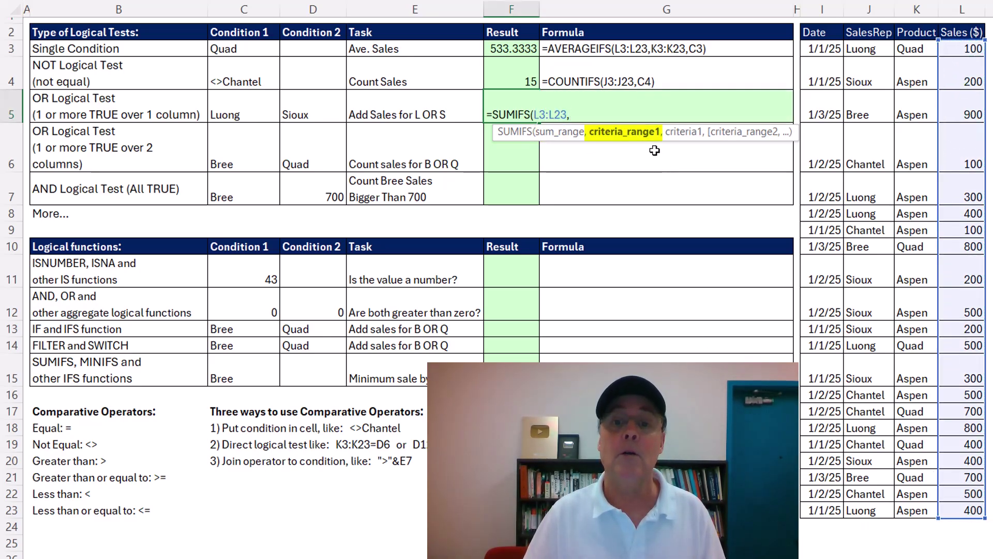
pyautogui.moveTo(875, 50); pyautogui.dragTo(875, 512)
pyautogui.write(',')
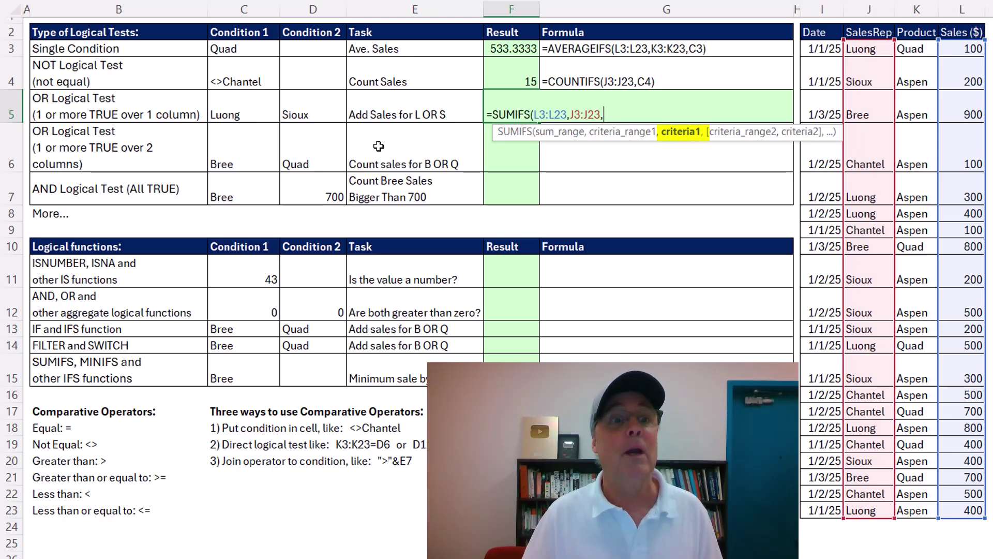
pyautogui.click(257, 110)
pyautogui.moveTo(257, 110); pyautogui.dragTo(305, 111)
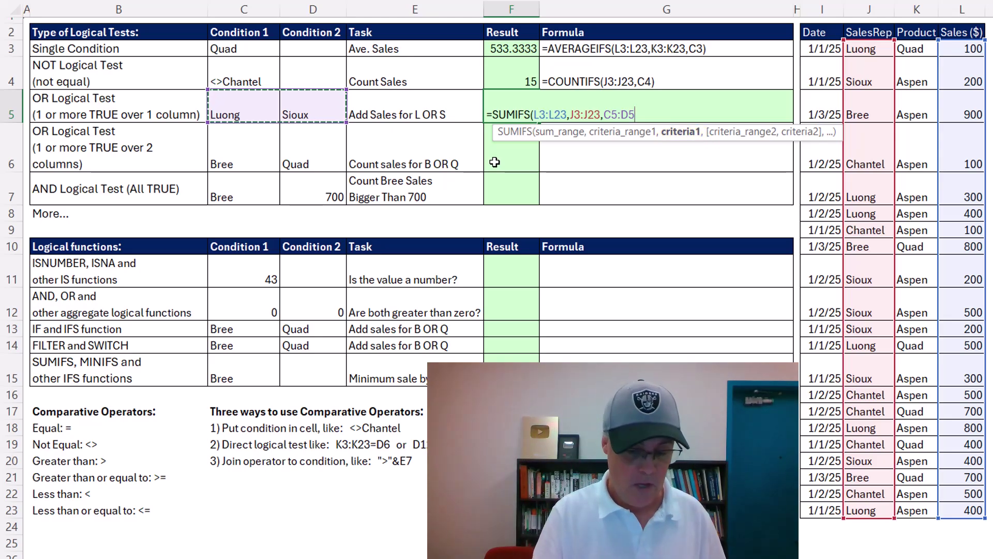
pyautogui.write(')')
pyautogui.hotkey('ctrl', 'Return')
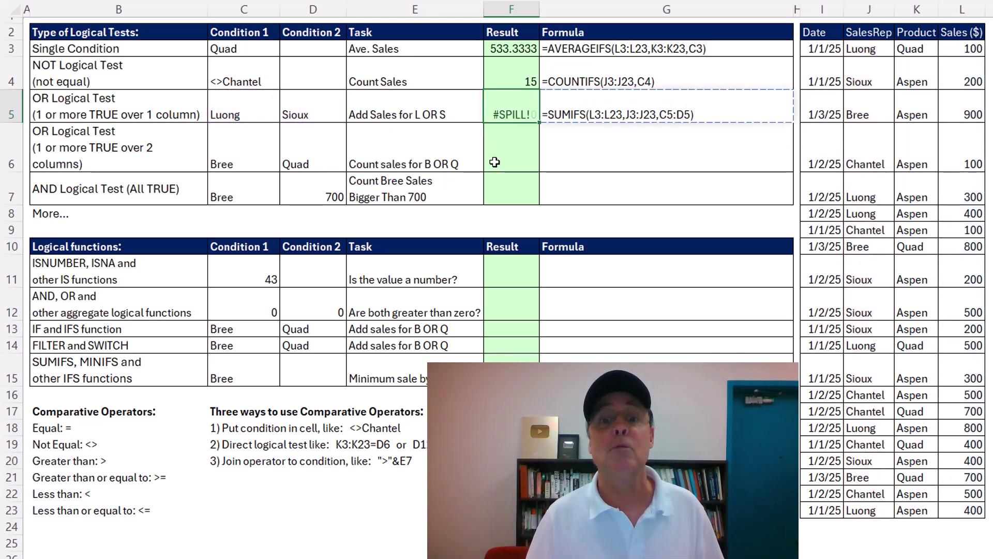
# Move the F5 formula to F18 to view both of its spilled amounts, and undo the move
pyautogui.moveTo(496, 123); pyautogui.dragTo(496, 436)
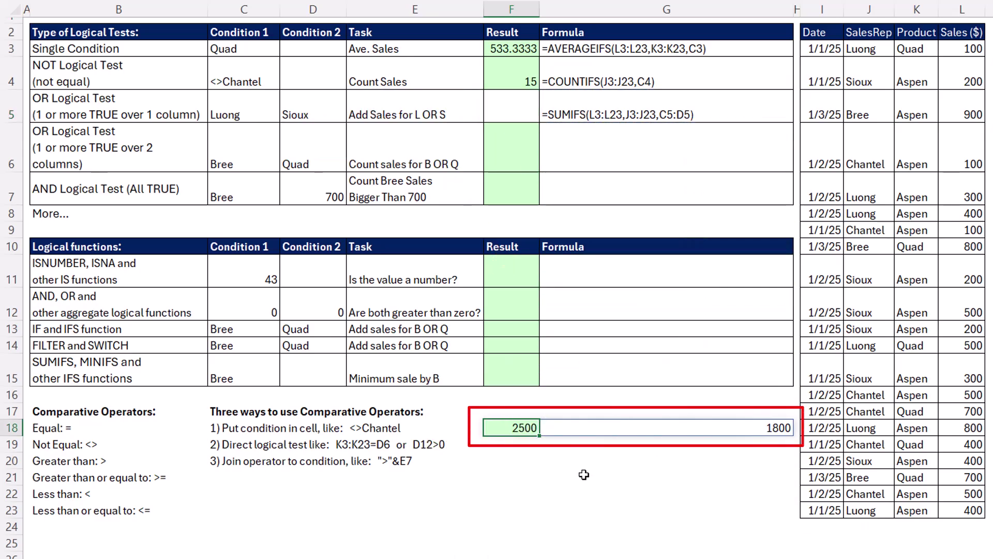
pyautogui.hotkey('ctrl', 'z')
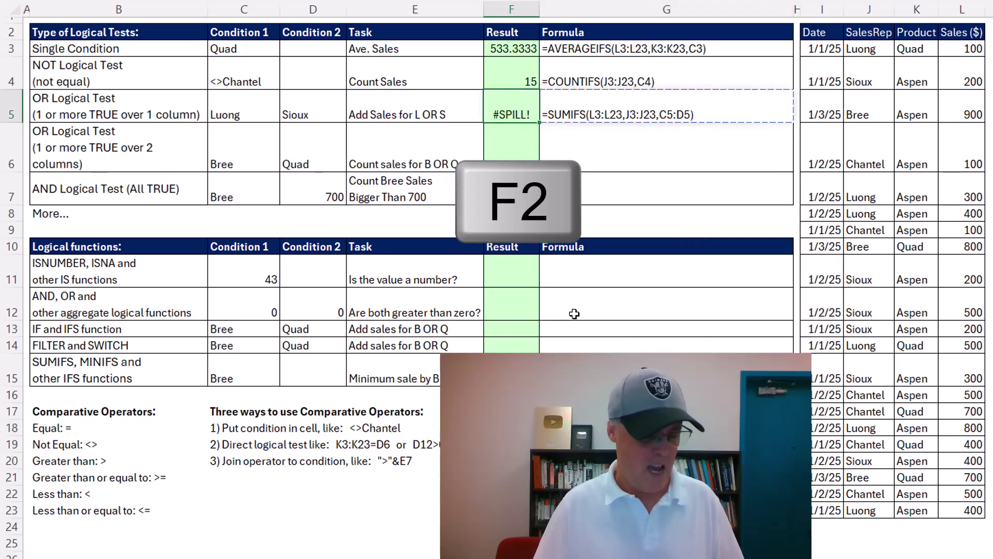
# Wrap the SUMIFS formula in F5 in a SUM function to make =SUM(SUMIFS(L3:L23,J3:J23,C5:D5))
pyautogui.press('F2')
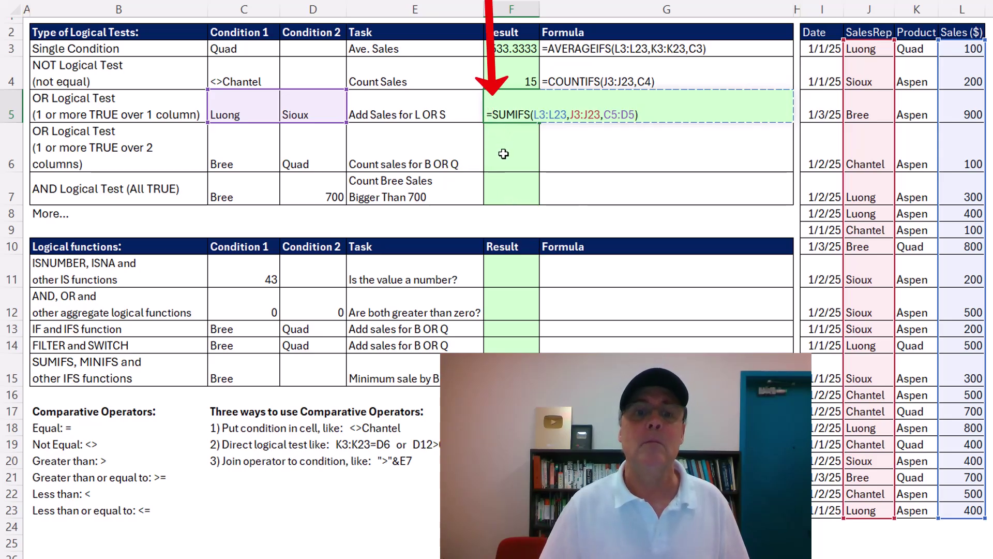
pyautogui.press('Home')
pyautogui.press('Right')
pyautogui.write('SUM(')
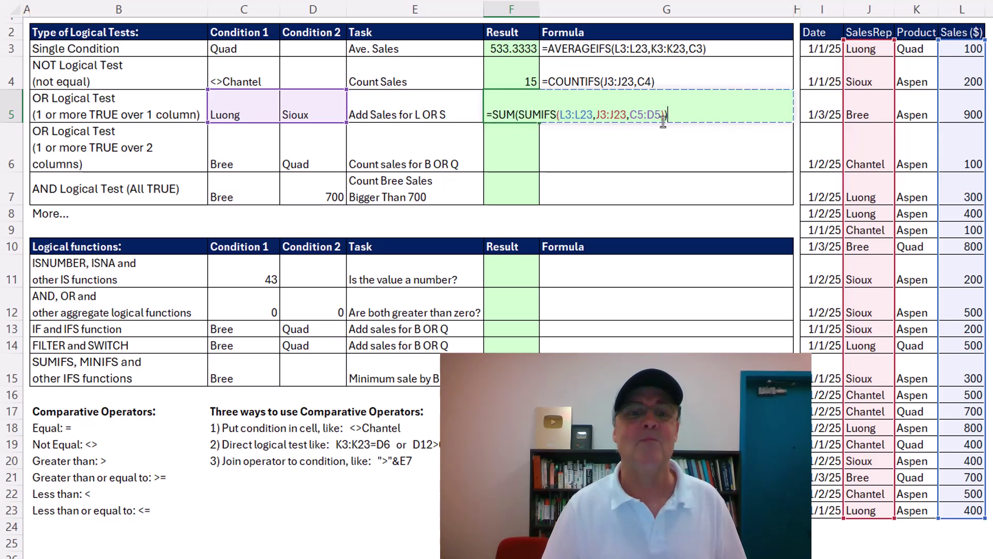
pyautogui.press('Return')
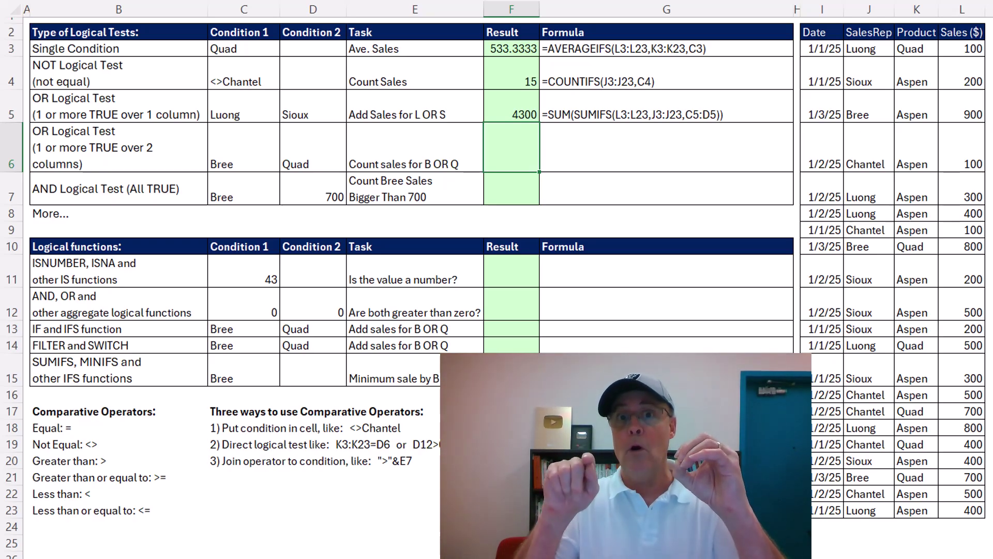
# Build the OR test over two columns in F6 as =(J3:J23=C6)+(K3:K23=D6), leaving the cell in editing
pyautogui.write('=(')
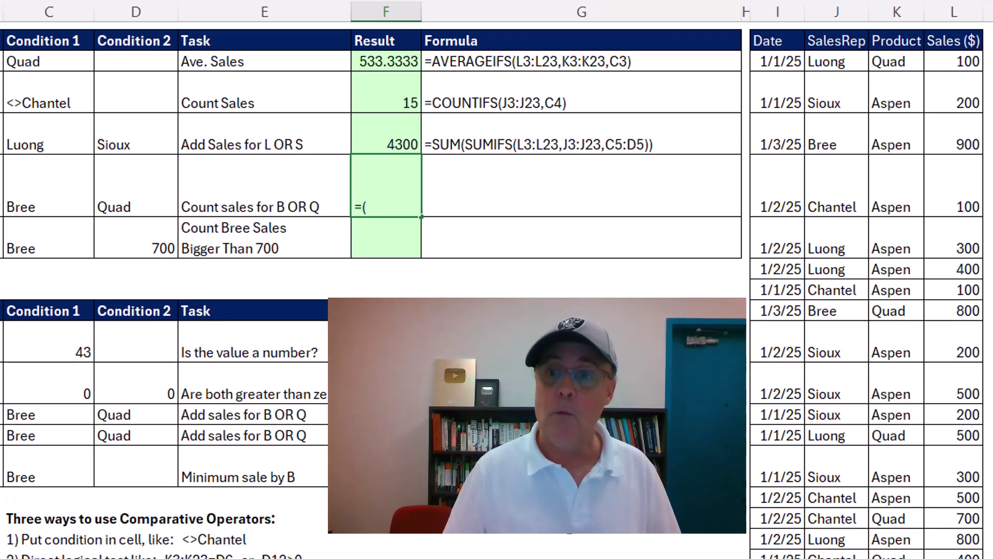
pyautogui.moveTo(824, 62); pyautogui.dragTo(827, 558)
pyautogui.write('=')
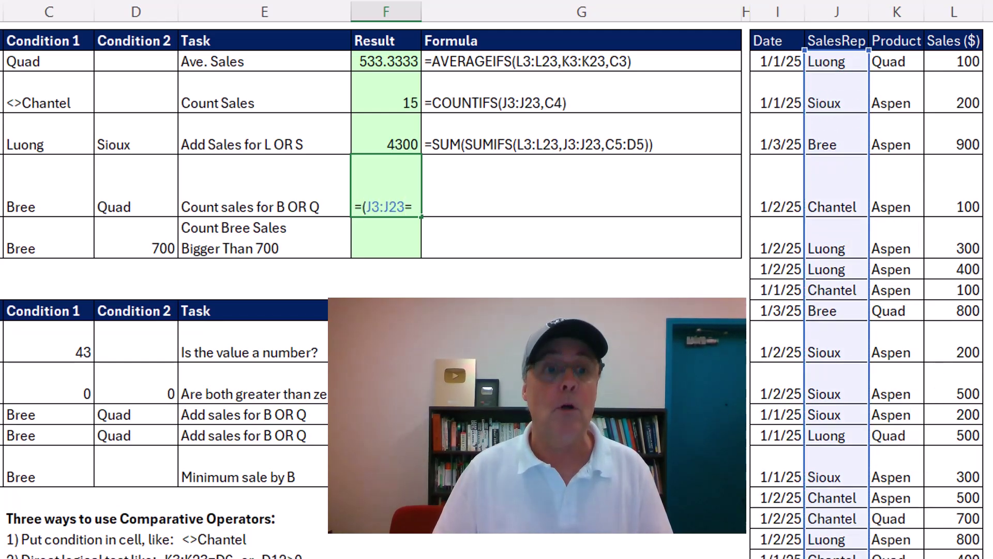
pyautogui.click(80, 186)
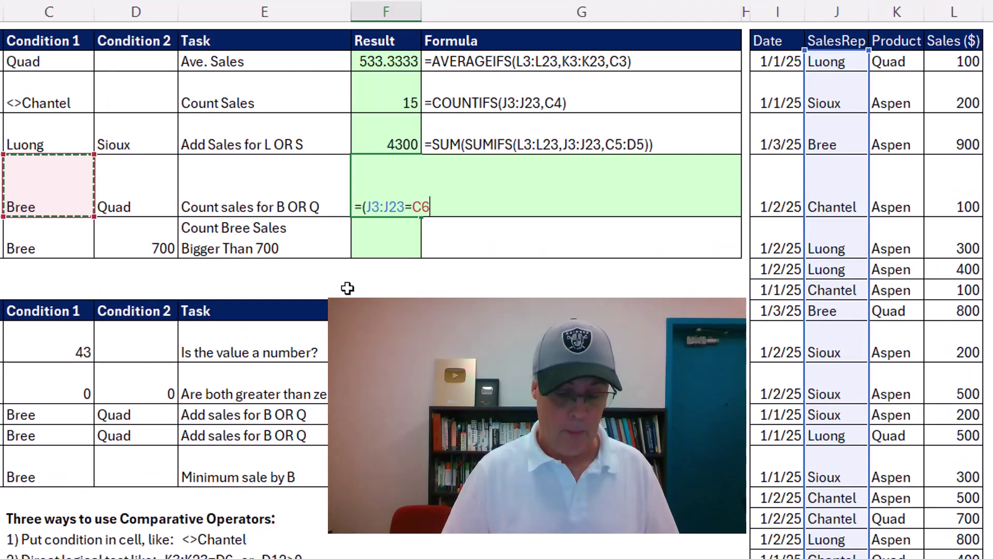
pyautogui.write(')')
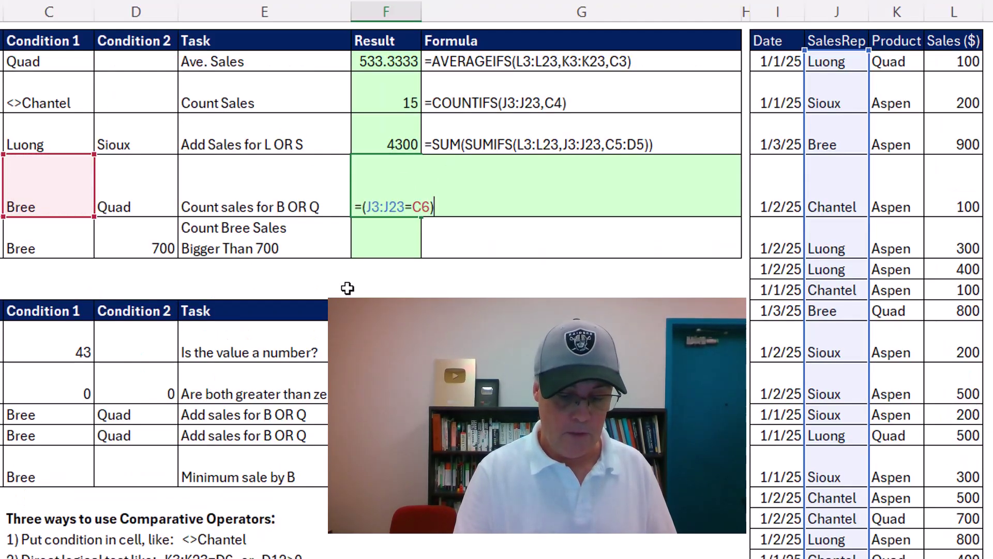
pyautogui.write('+(')
pyautogui.moveTo(916, 58); pyautogui.dragTo(898, 556)
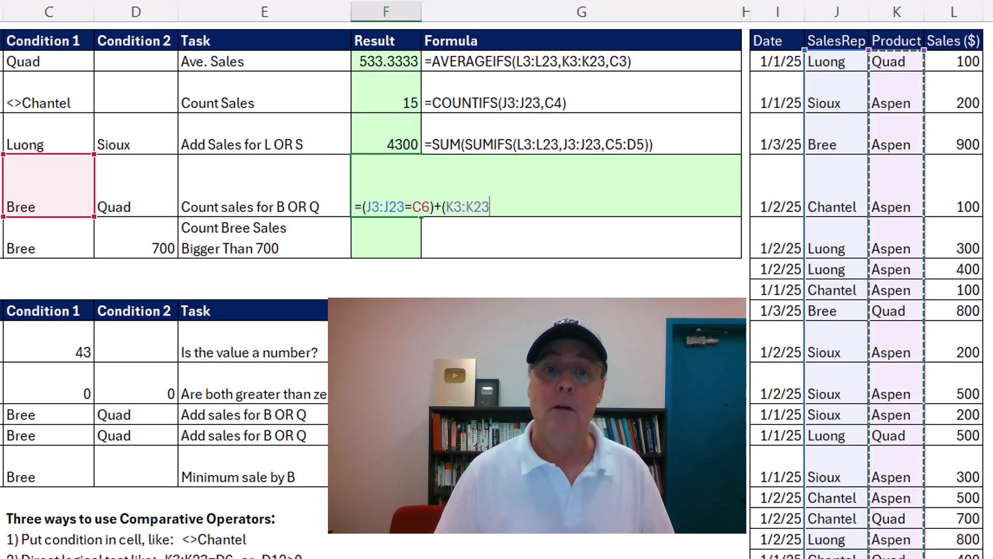
pyautogui.write('=')
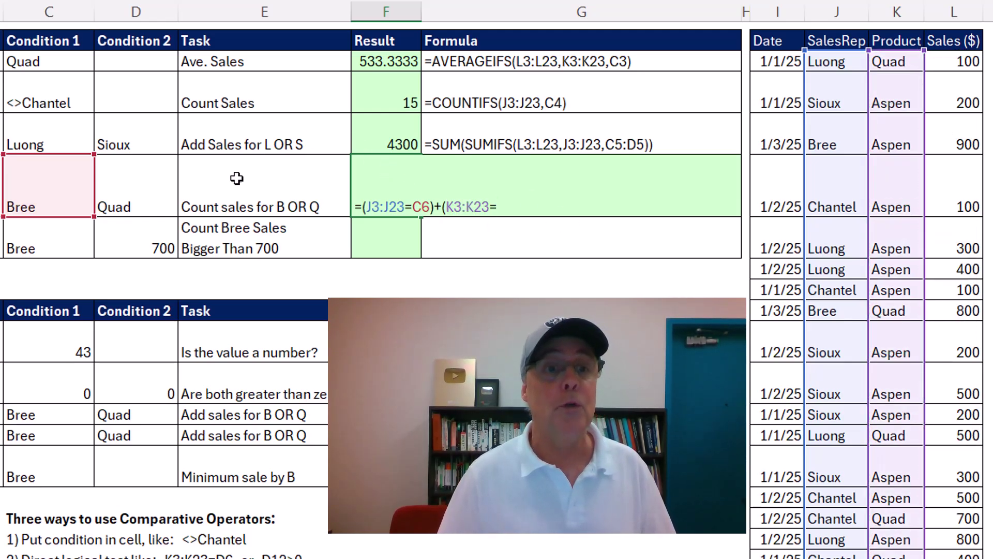
pyautogui.click(162, 192)
pyautogui.write(')')
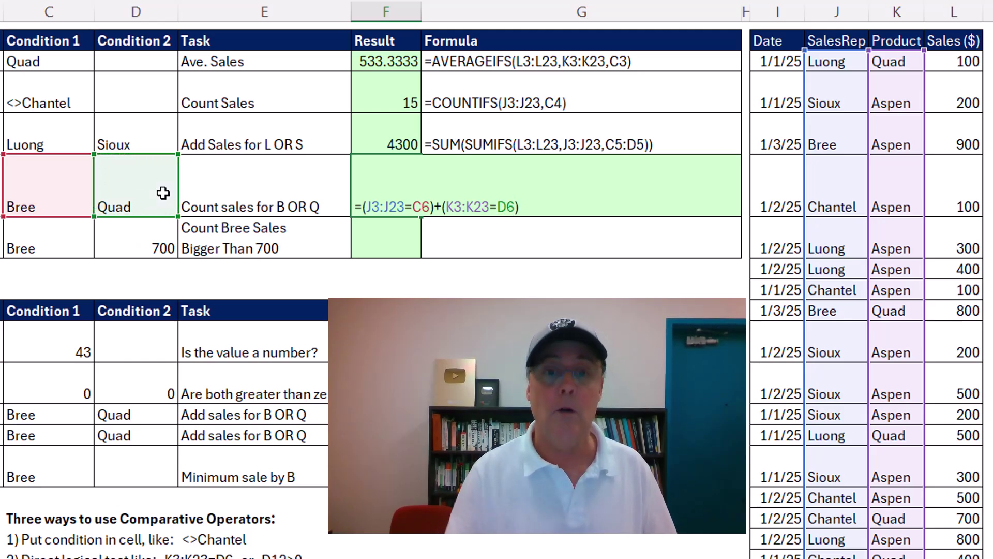
# Preview the array produced by the whole expression in F6, and place the insertion point just after the equal sign
pyautogui.moveTo(364, 207); pyautogui.dragTo(514, 207)
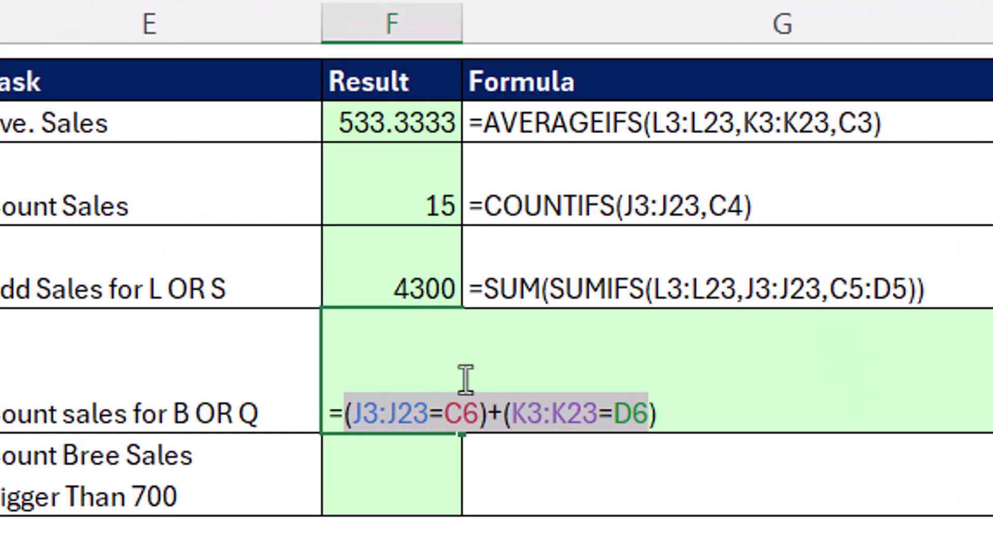
pyautogui.hotkey('shift', 'Right')
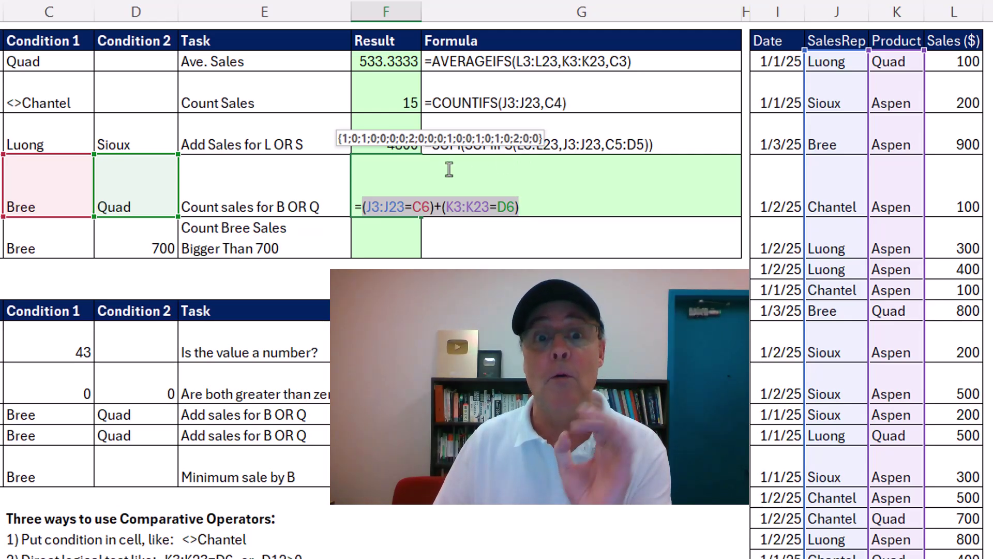
pyautogui.click(361, 209)
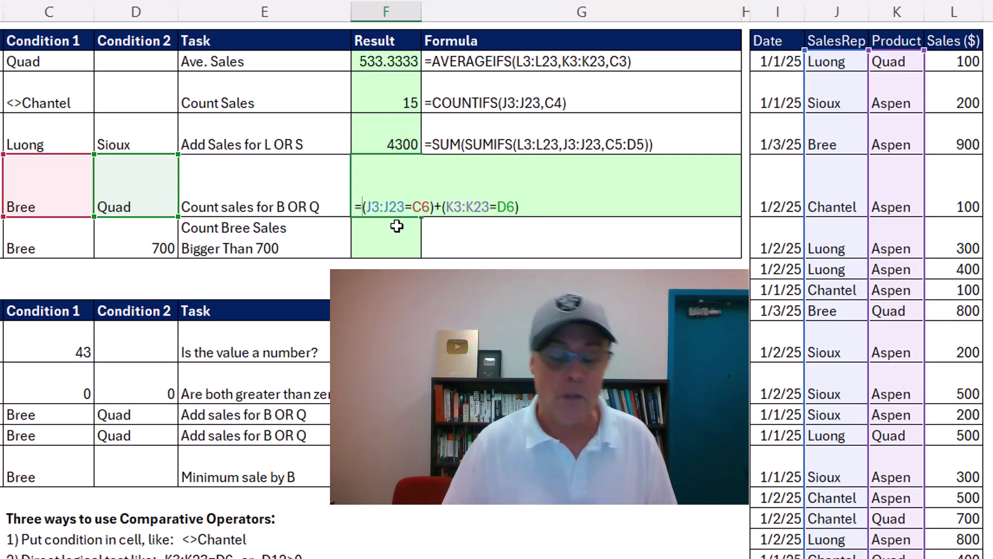
# Wrap the OR test in F6 in an IF function returning 1 when true, and preview the IF function's resulting array
pyautogui.write('IF')
pyautogui.write('(')
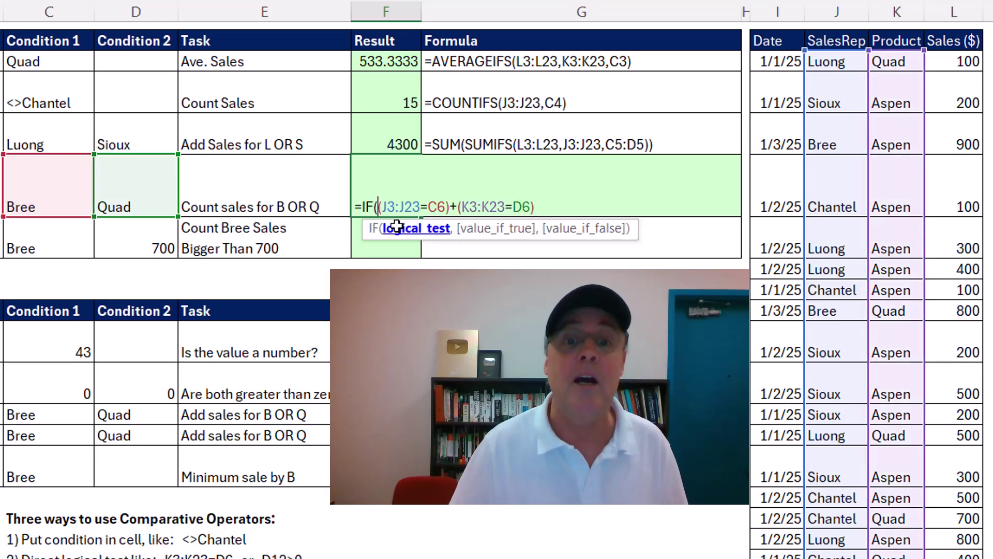
pyautogui.moveTo(377, 207); pyautogui.dragTo(538, 209)
pyautogui.click(538, 208)
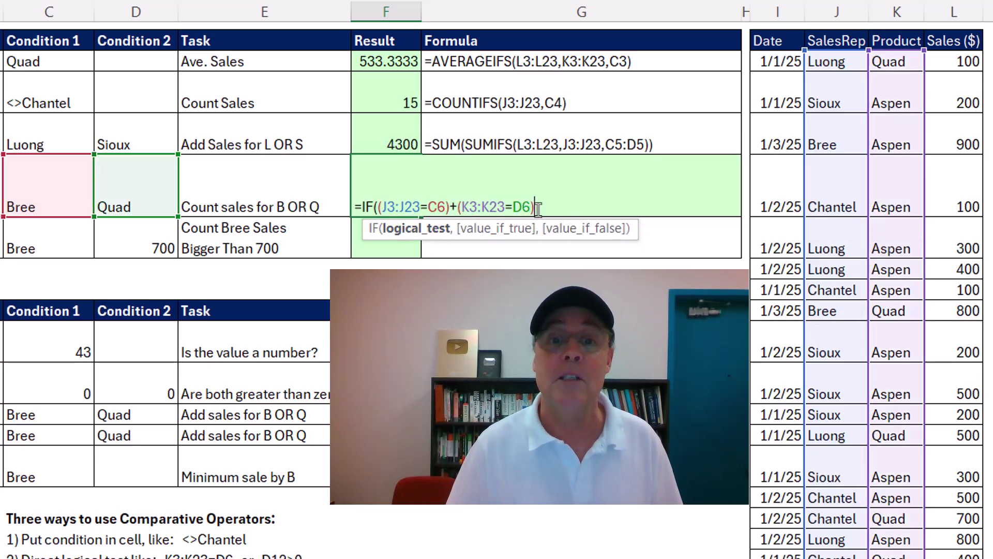
pyautogui.write(',')
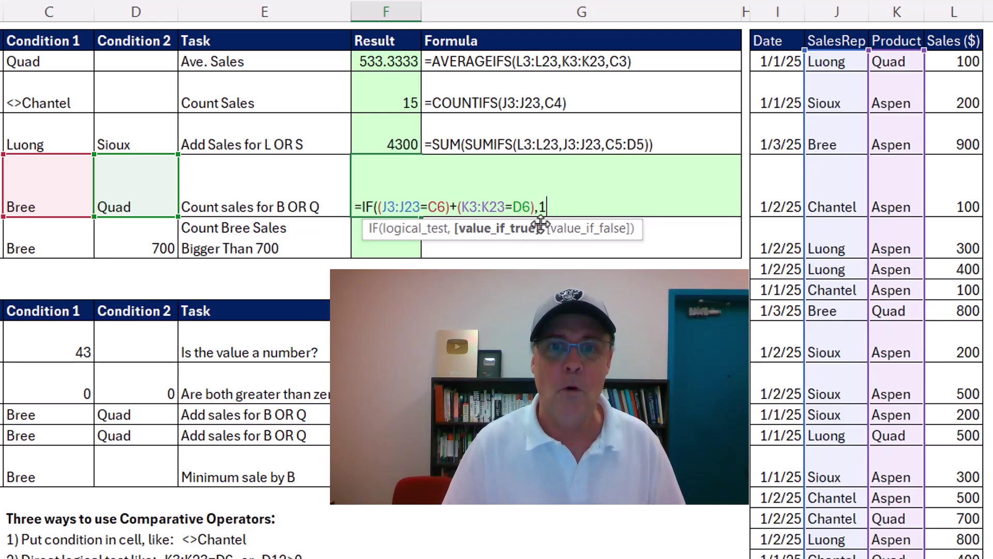
pyautogui.write('1)')
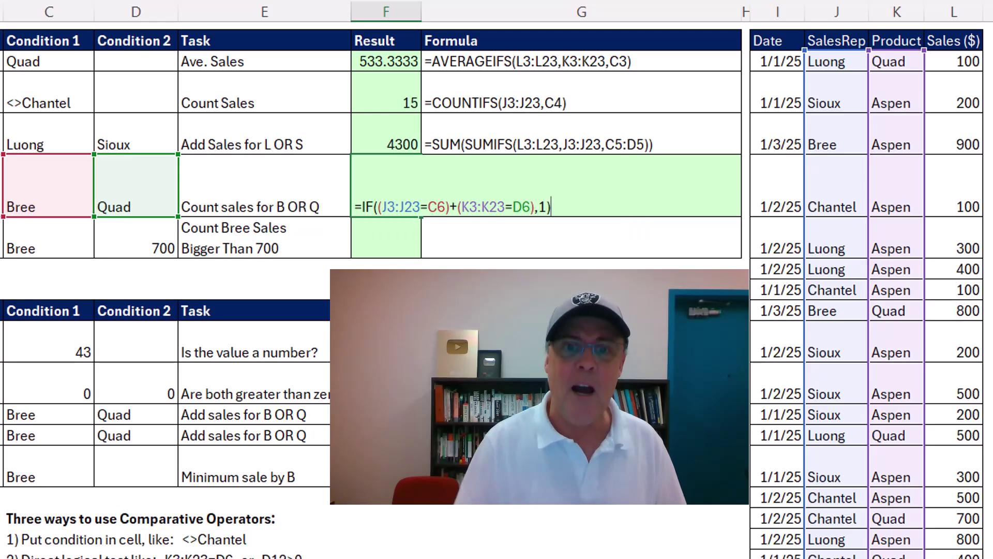
pyautogui.moveTo(359, 207); pyautogui.dragTo(553, 217)
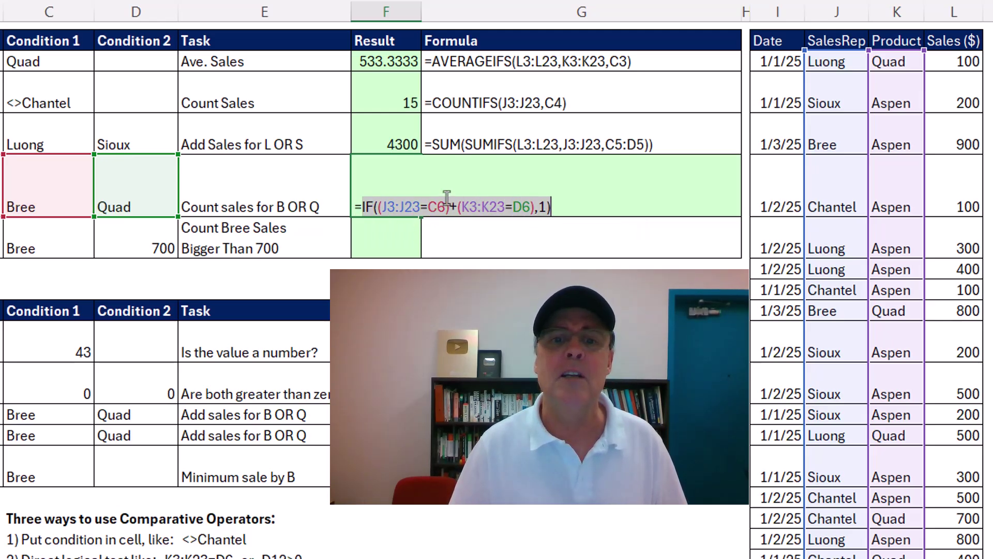
# Wrap the IF in a SUM function and enter =SUM(IF((J3:J23=C6)+(K3:K23=D6),1)) in F6
pyautogui.click(363, 207)
pyautogui.write('SUM(')
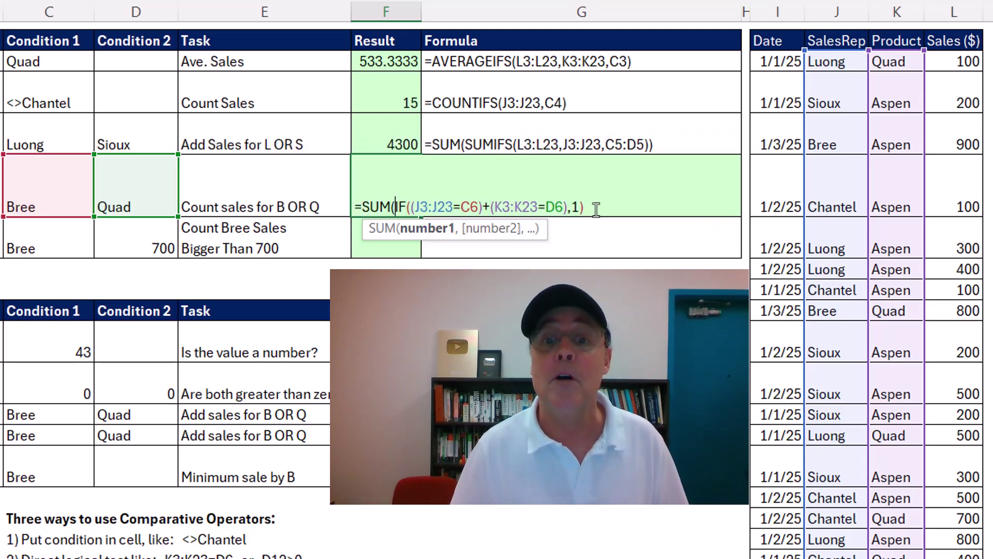
pyautogui.write('))')
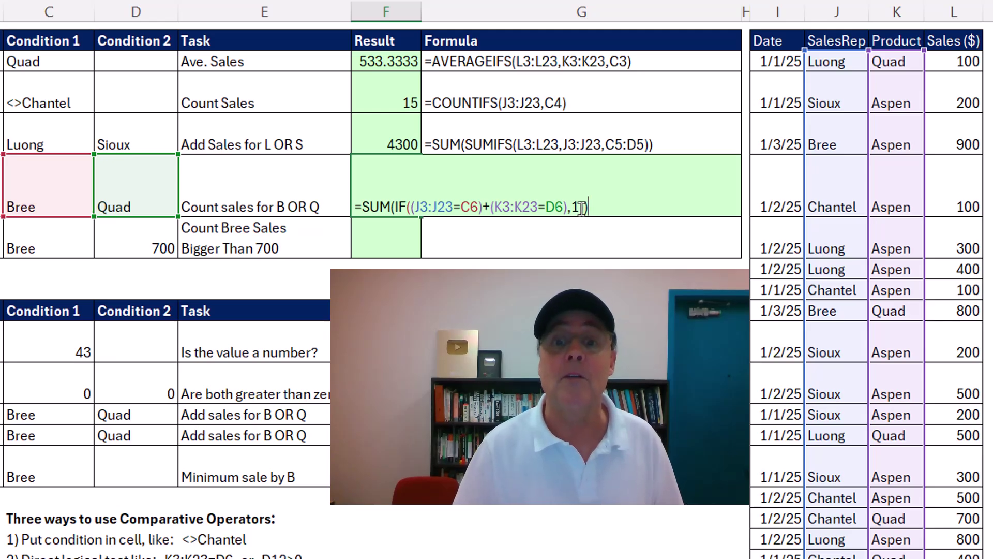
pyautogui.hotkey('ctrl', 'Return')
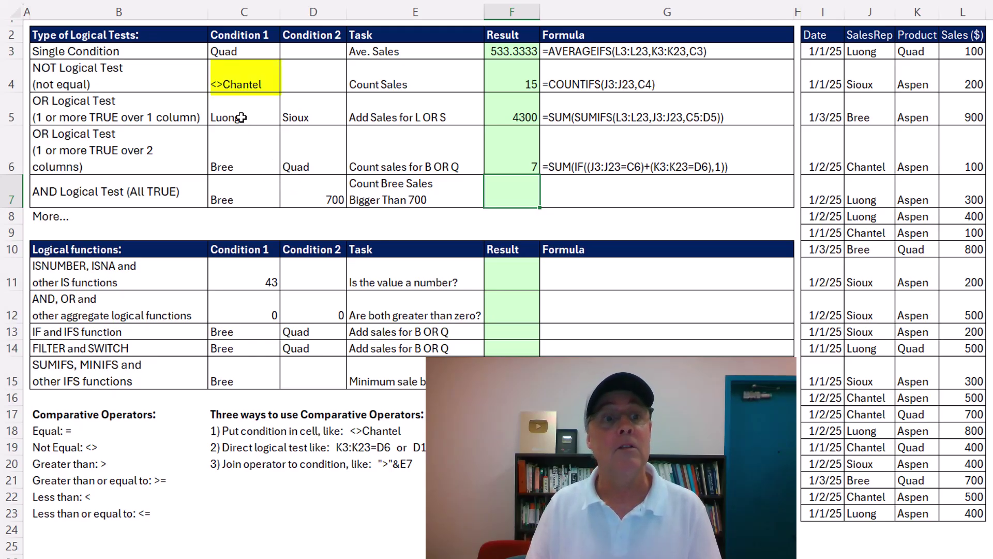
# Inspect the text formula behind the AND test's task label in E7, keeping it as it is
pyautogui.click(385, 194)
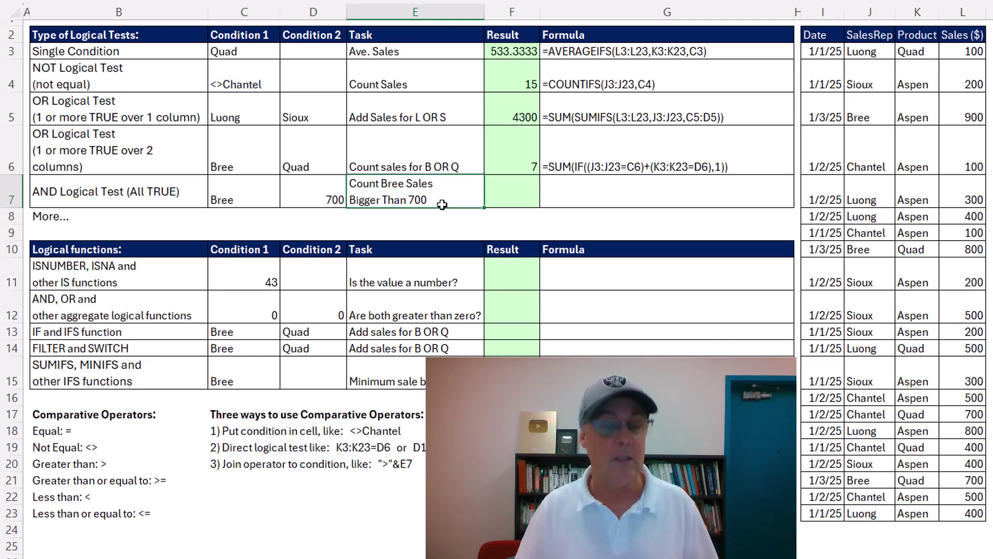
pyautogui.press('F2')
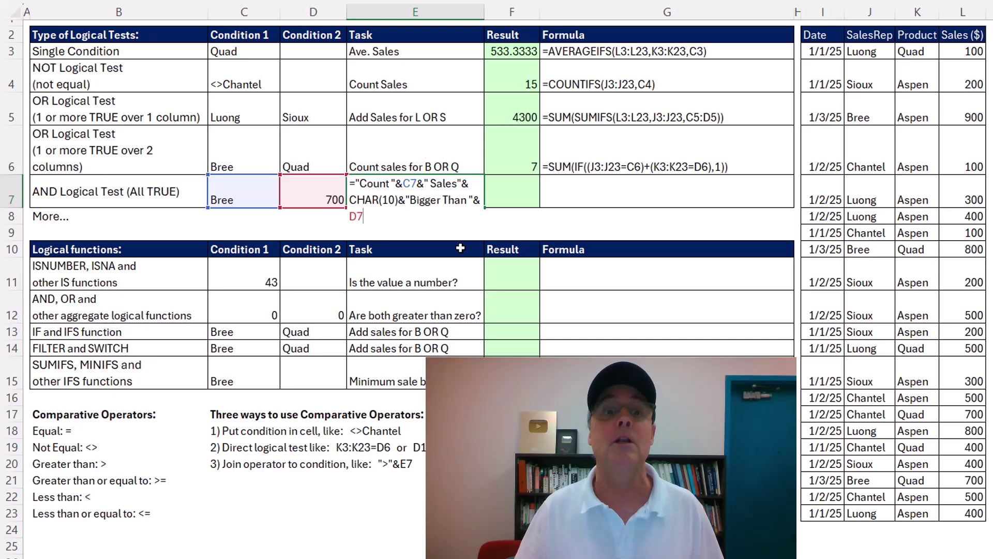
pyautogui.hotkey('ctrl', 'Return')
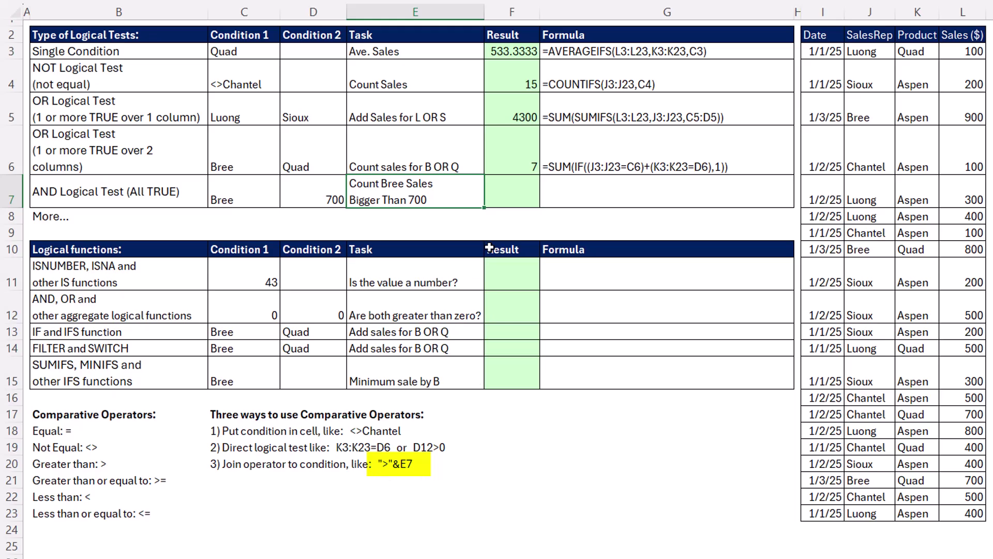
# Start a COUNTIFS formula in F7 with criteria range J3:J23 and criterion C7
pyautogui.click(506, 199)
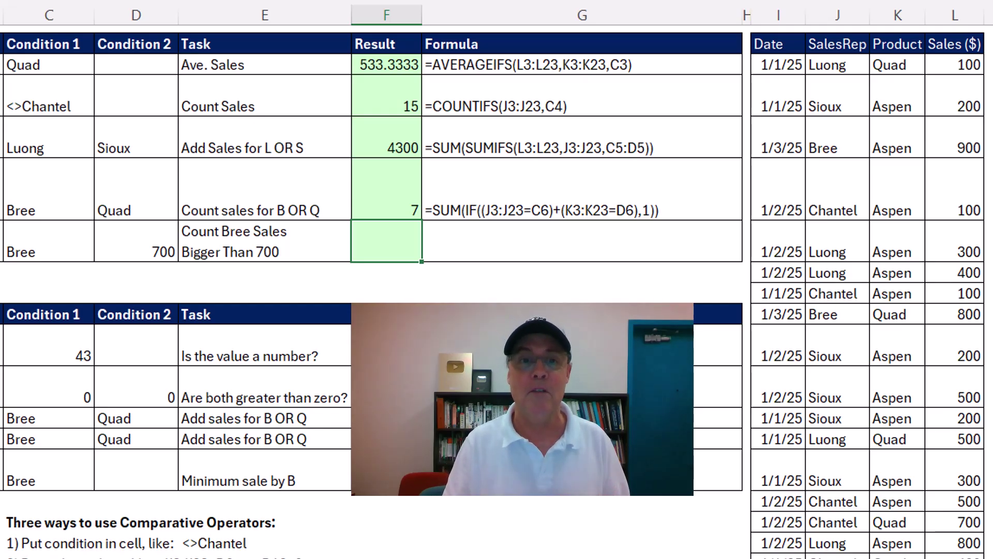
pyautogui.write('counti')
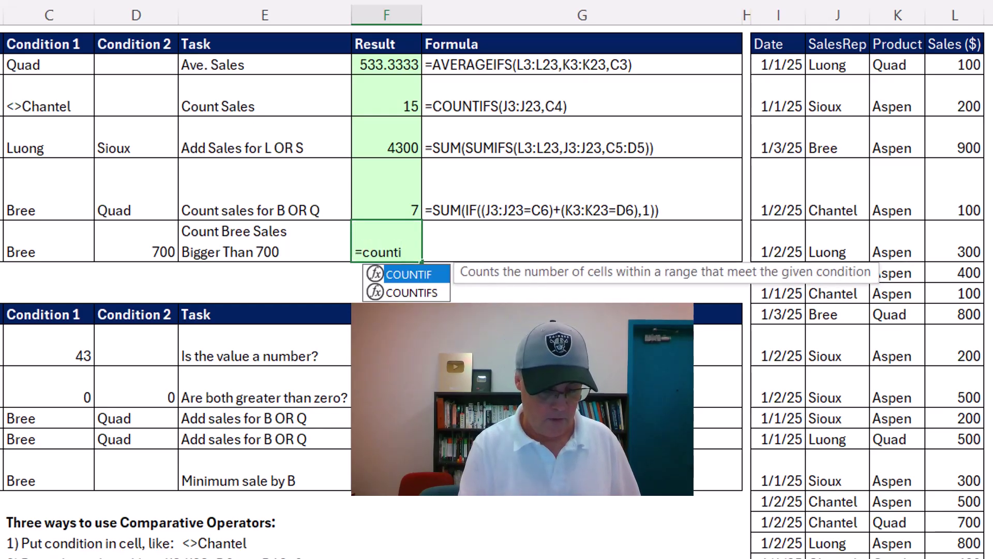
pyautogui.press('Tab')
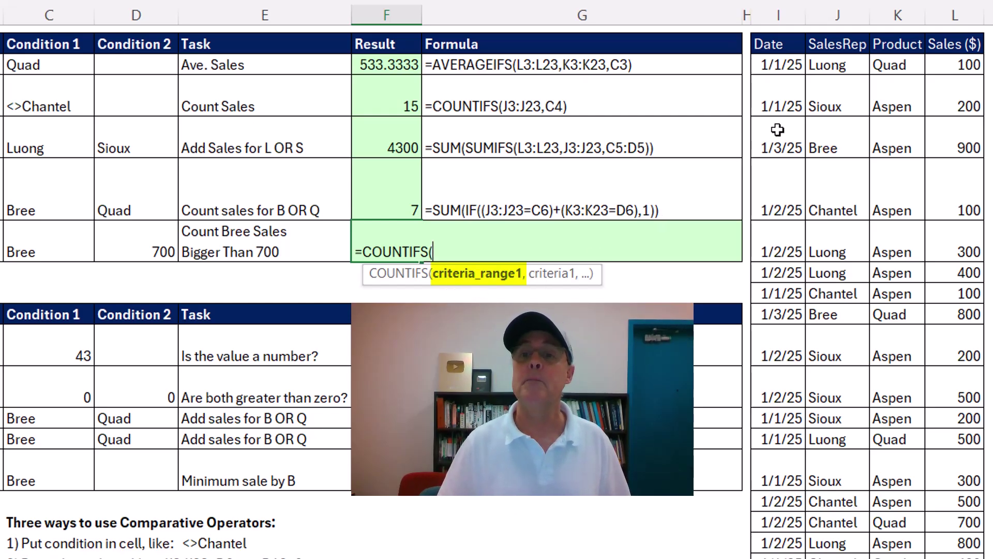
pyautogui.moveTo(825, 66); pyautogui.dragTo(824, 558)
pyautogui.write(',')
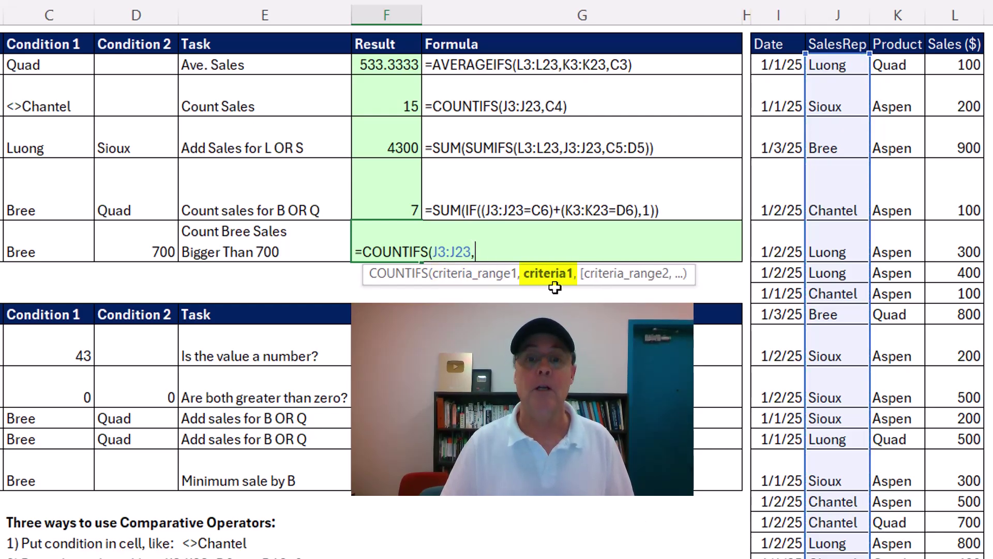
pyautogui.click(52, 241)
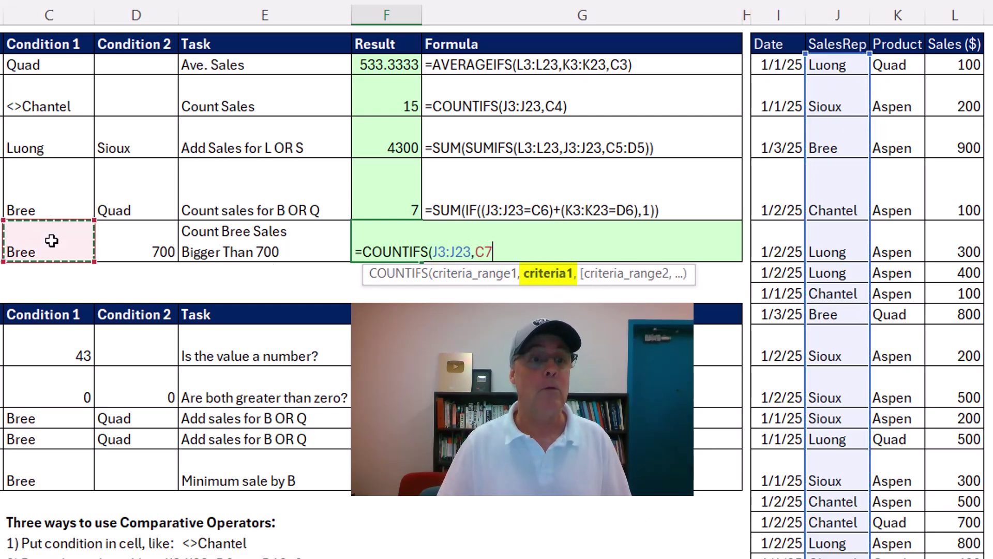
pyautogui.write(',')
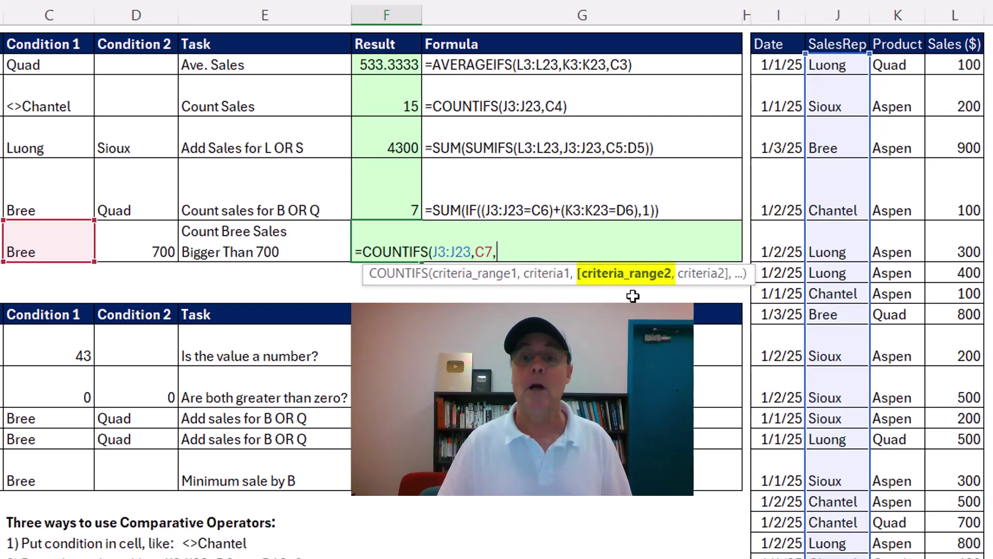
# Add criteria range L3:L23 with the joined criterion ">"&D7, review the arguments, and enter the COUNTIFS formula in F7
pyautogui.moveTo(955, 65); pyautogui.dragTo(955, 558)
pyautogui.write(',">')
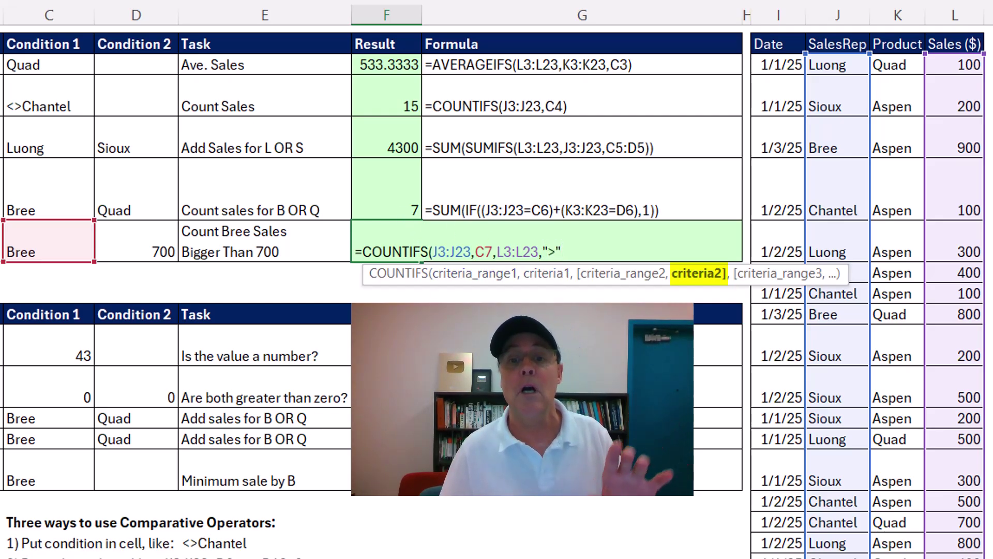
pyautogui.write('&')
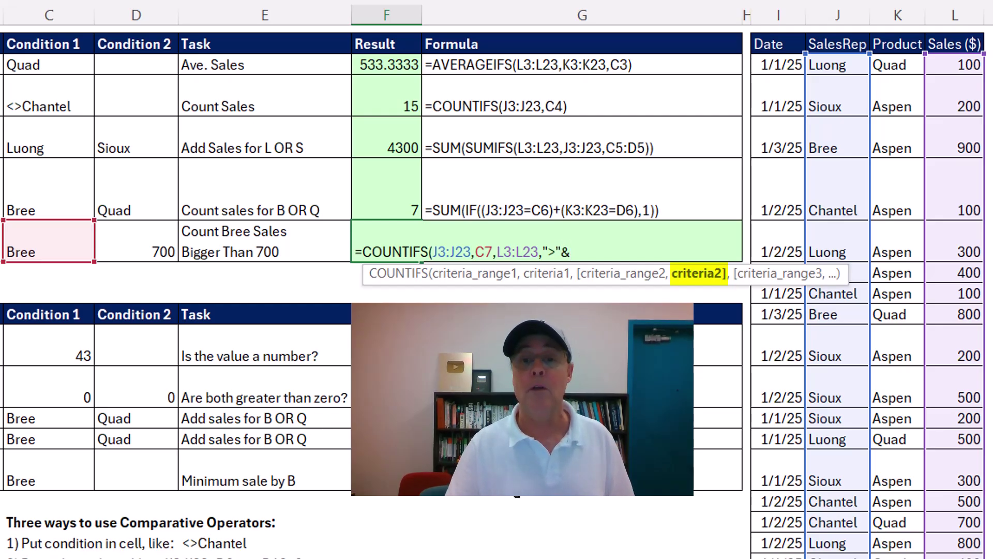
pyautogui.click(162, 240)
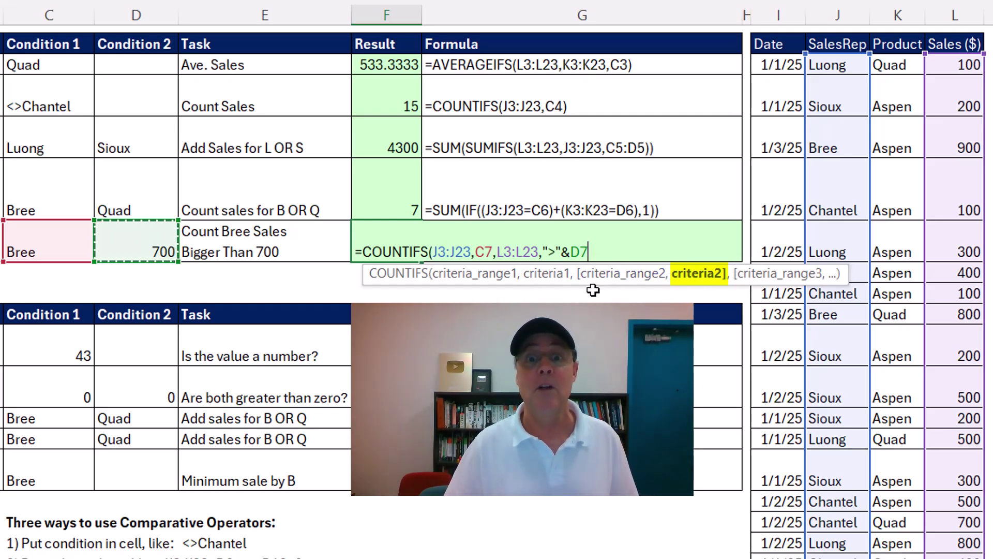
pyautogui.click(439, 252)
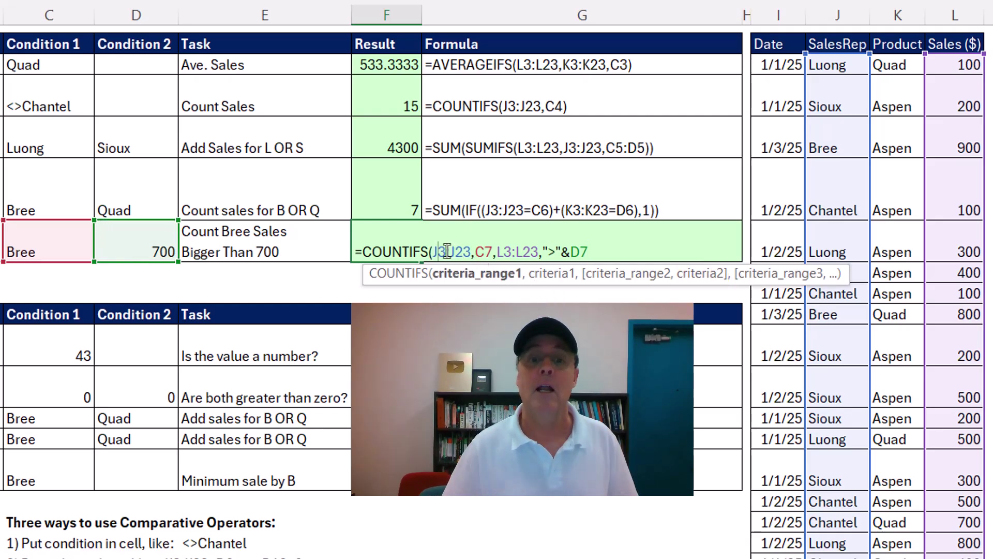
pyautogui.click(484, 252)
pyautogui.click(516, 252)
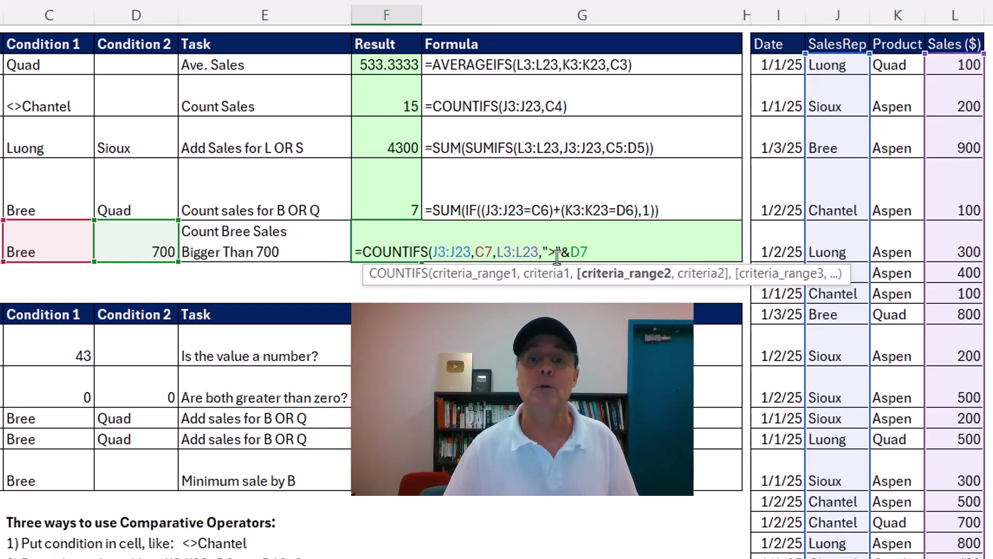
pyautogui.hotkey('ctrl', 'Return')
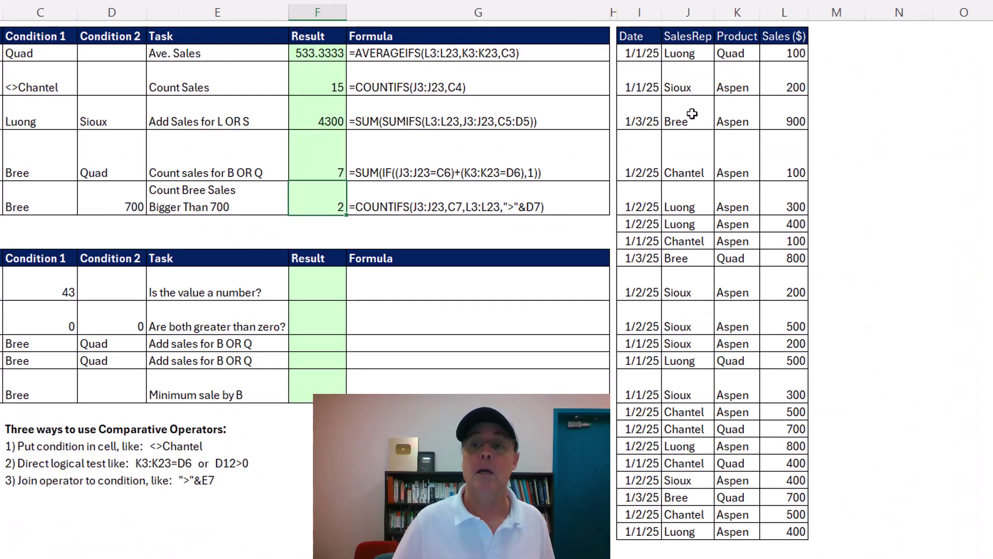
# Check the AND count by selecting the C7 sales rep's records together: J5:L5, J10:L10 and J21:L21
pyautogui.moveTo(844, 138); pyautogui.dragTo(944, 139)
pyautogui.moveTo(775, 114); pyautogui.dragTo(776, 115)
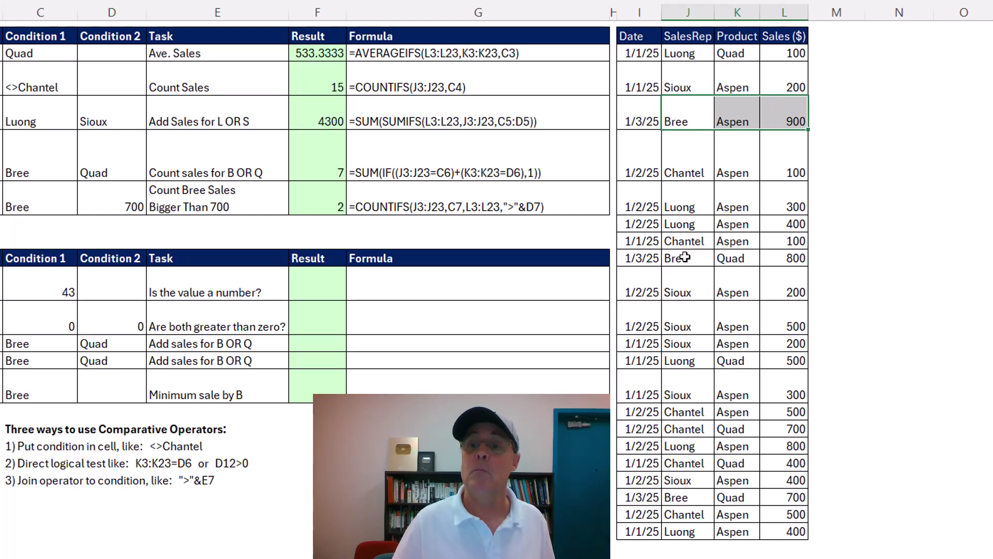
pyautogui.keyDown('ctrl'); pyautogui.moveTo(688, 258); pyautogui.dragTo(771, 259); pyautogui.keyUp('ctrl')
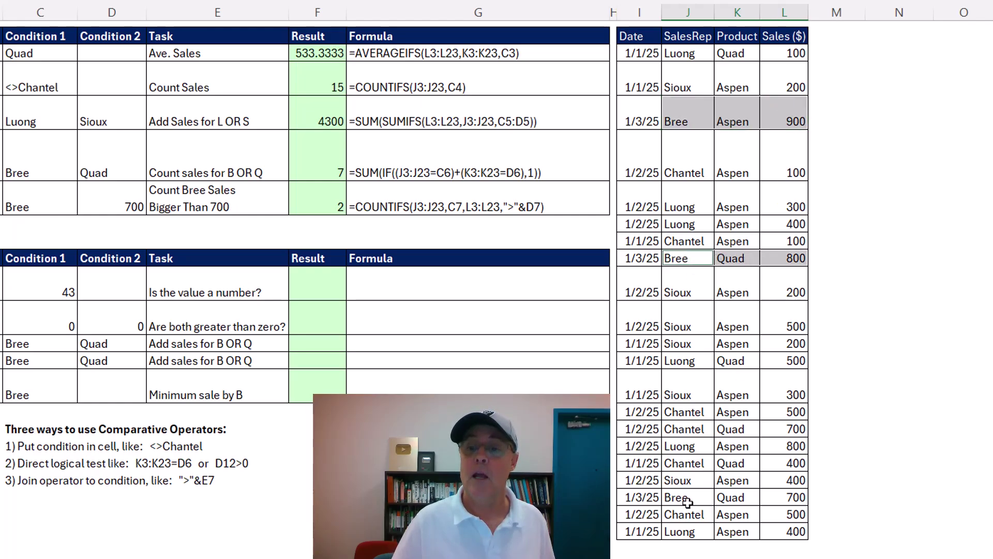
pyautogui.keyDown('ctrl'); pyautogui.moveTo(688, 499); pyautogui.dragTo(770, 501); pyautogui.keyUp('ctrl')
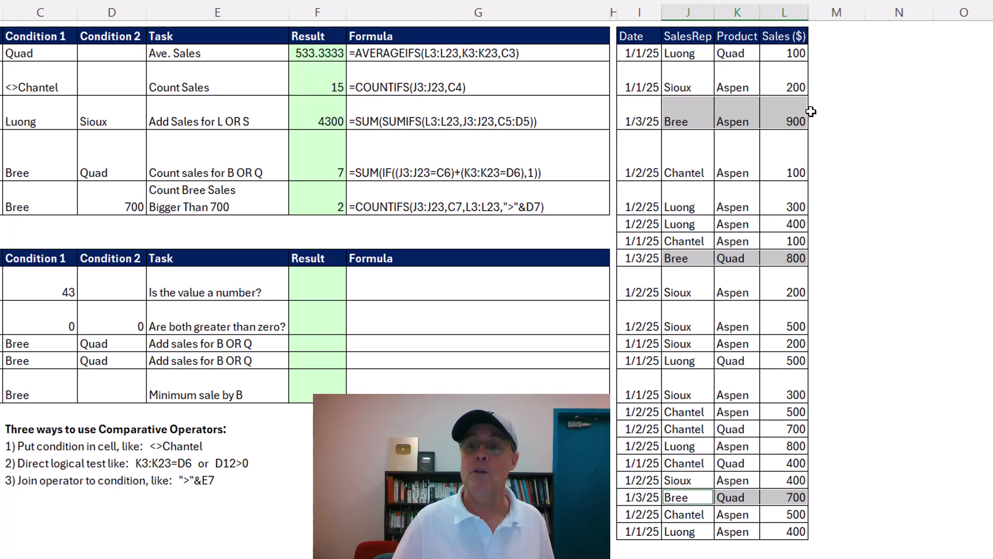
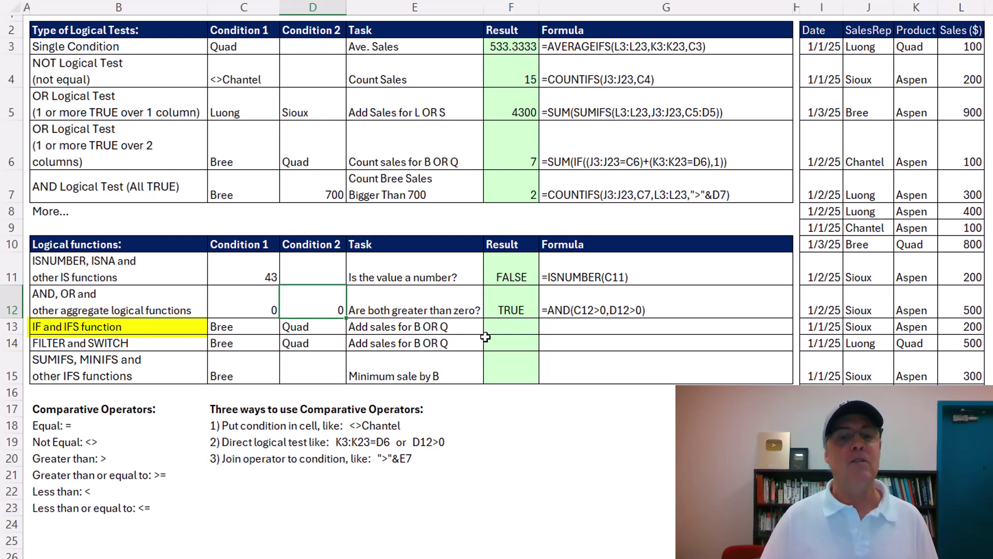
# Copy the text of the SUM(IF) formula in F6 and paste it into F13, leaving F13 in editing
pyautogui.doubleClick(517, 140)
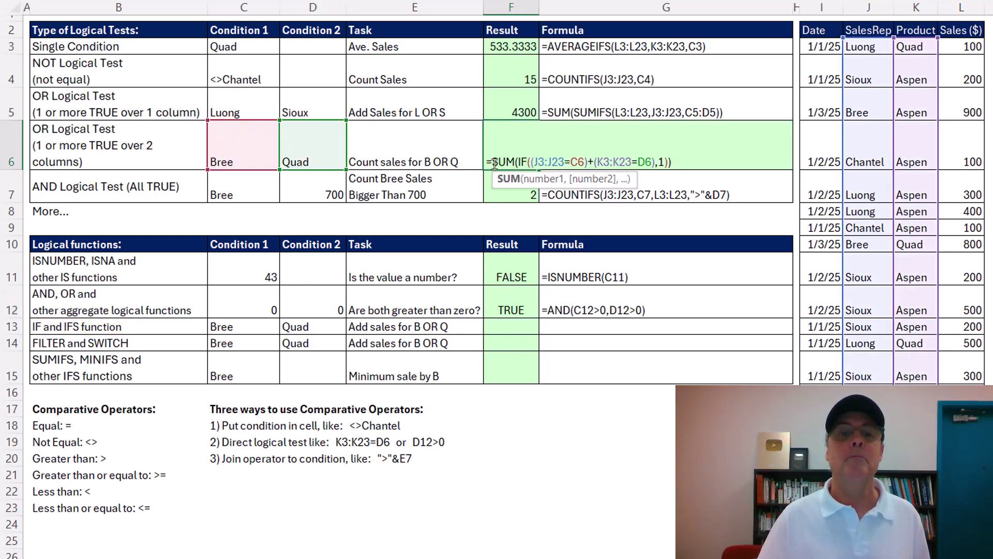
pyautogui.moveTo(487, 163); pyautogui.dragTo(729, 165)
pyautogui.hotkey('ctrl', 'c')
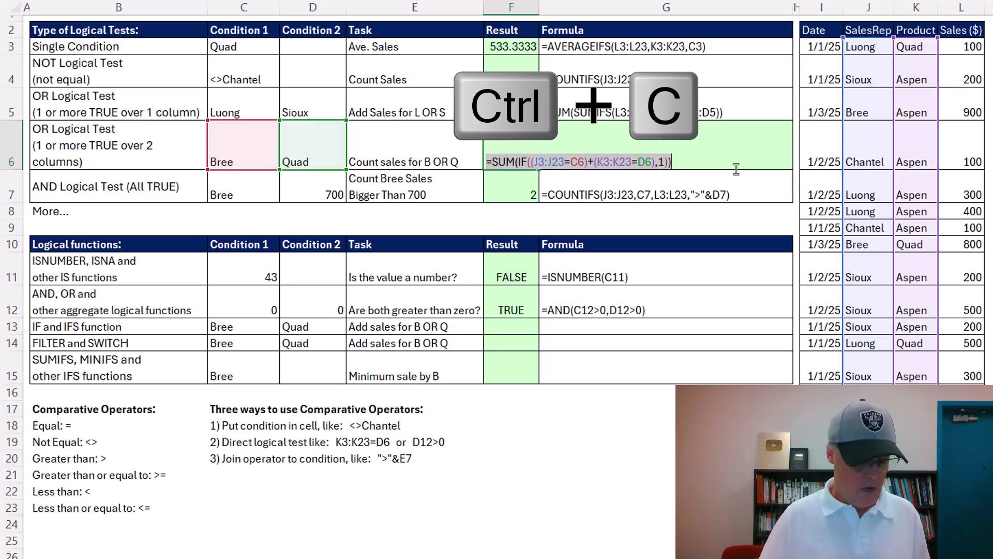
pyautogui.press('Return')
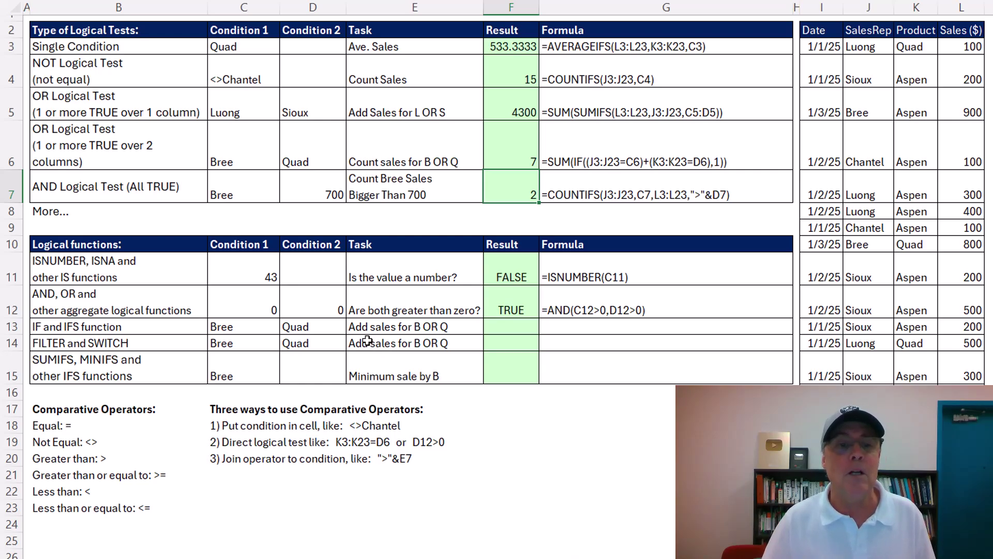
pyautogui.doubleClick(504, 326)
pyautogui.hotkey('ctrl', 'v')
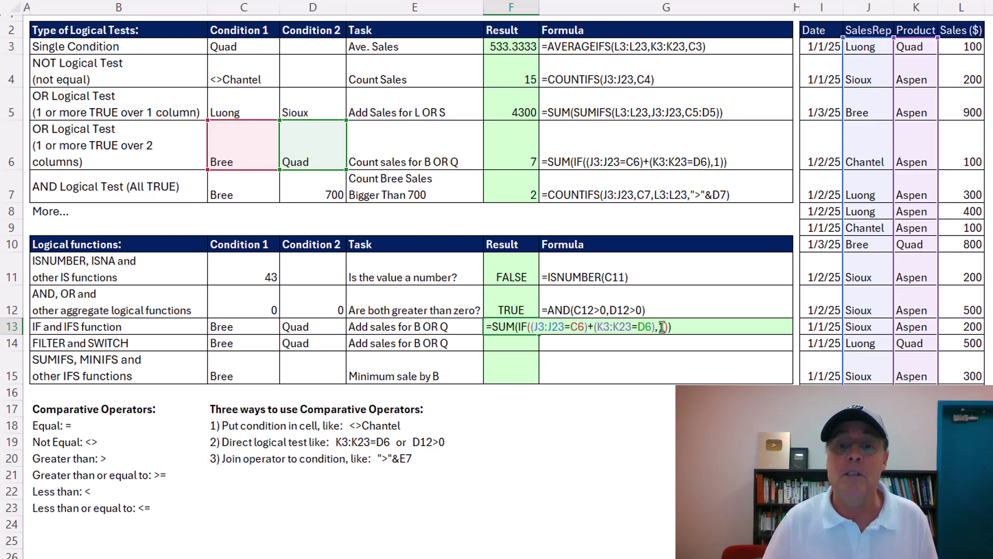
# Replace the 1 in F13's IF function with the sales range L3:L23, preview the IF array, and enter the formula
pyautogui.doubleClick(662, 326)
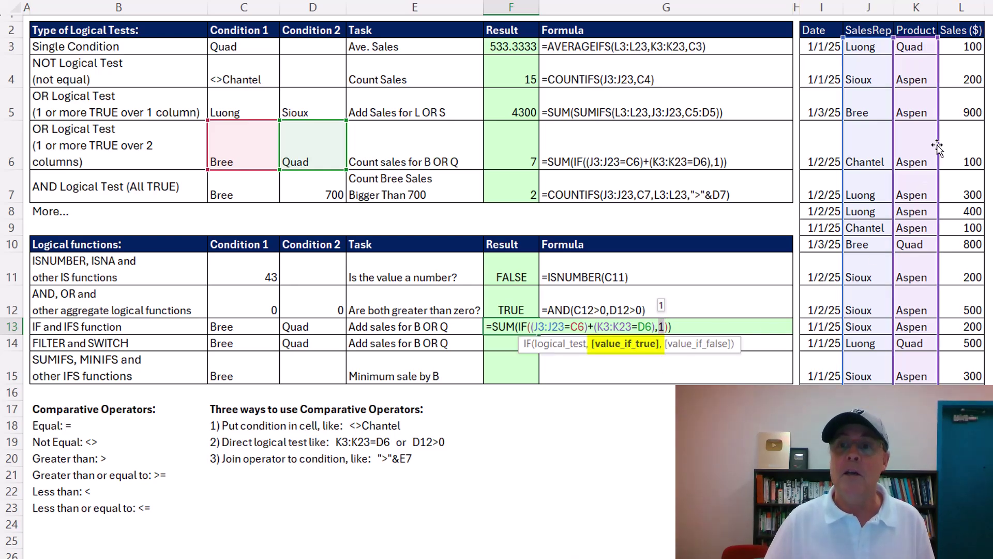
pyautogui.moveTo(960, 46); pyautogui.dragTo(961, 508)
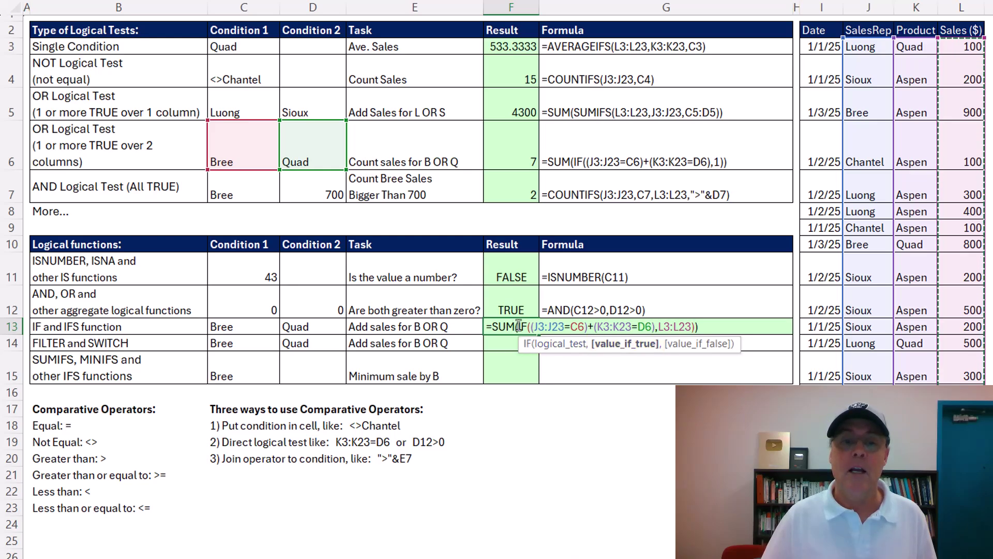
pyautogui.click(519, 327)
pyautogui.click(533, 344)
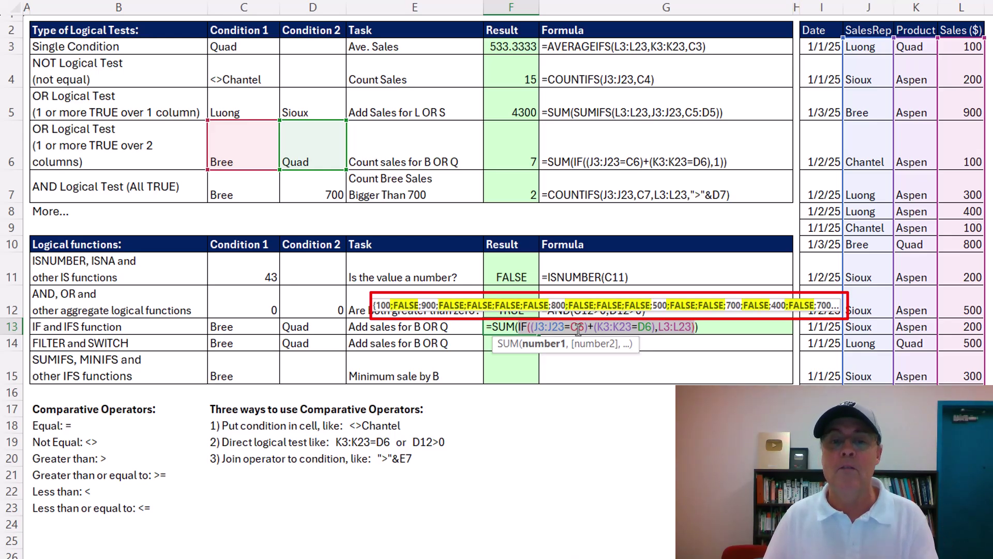
pyautogui.hotkey('ctrl', 'Return')
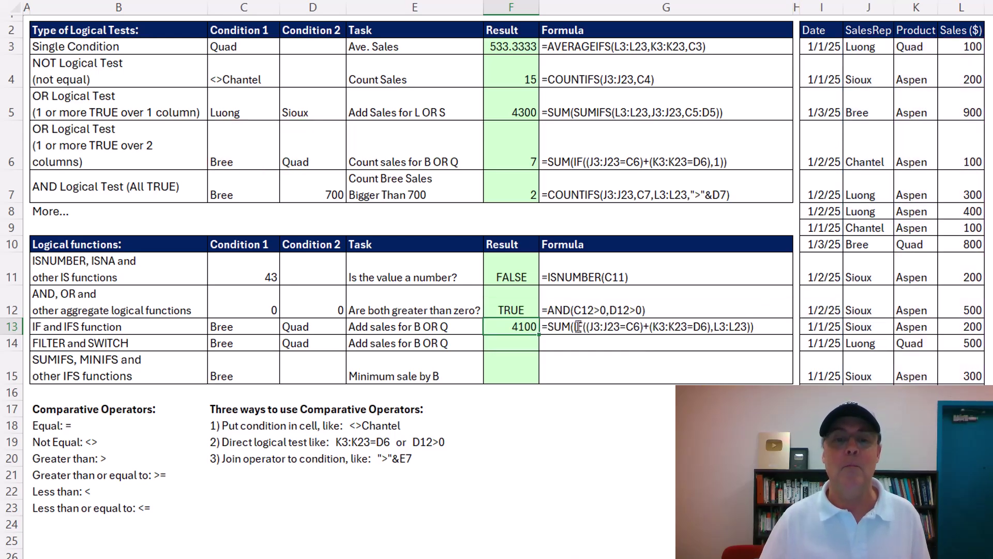
# Copy the OR logical test (J3:J23=C6)+(K3:K23=D6) from the formula in F13, leaving the formula unchanged
pyautogui.doubleClick(526, 326)
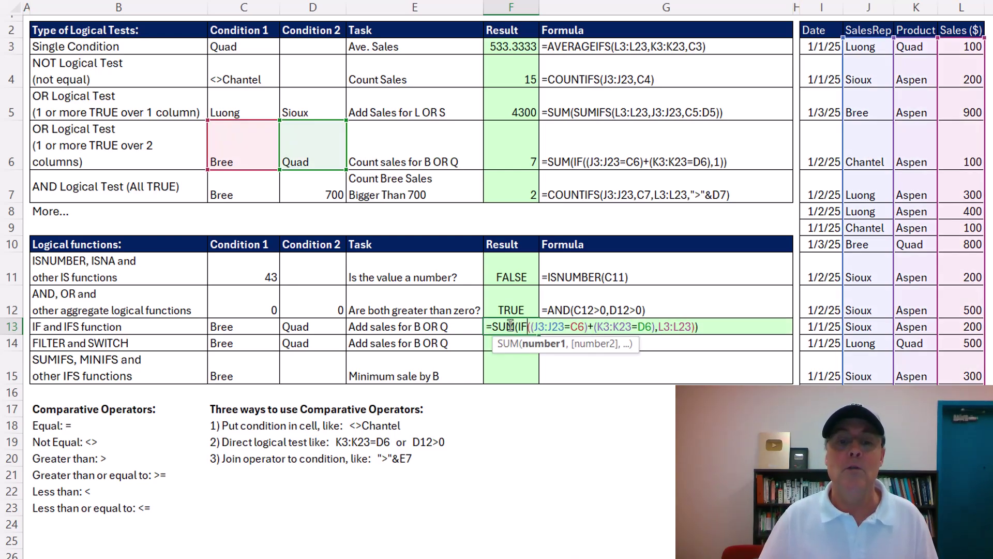
pyautogui.click(670, 327)
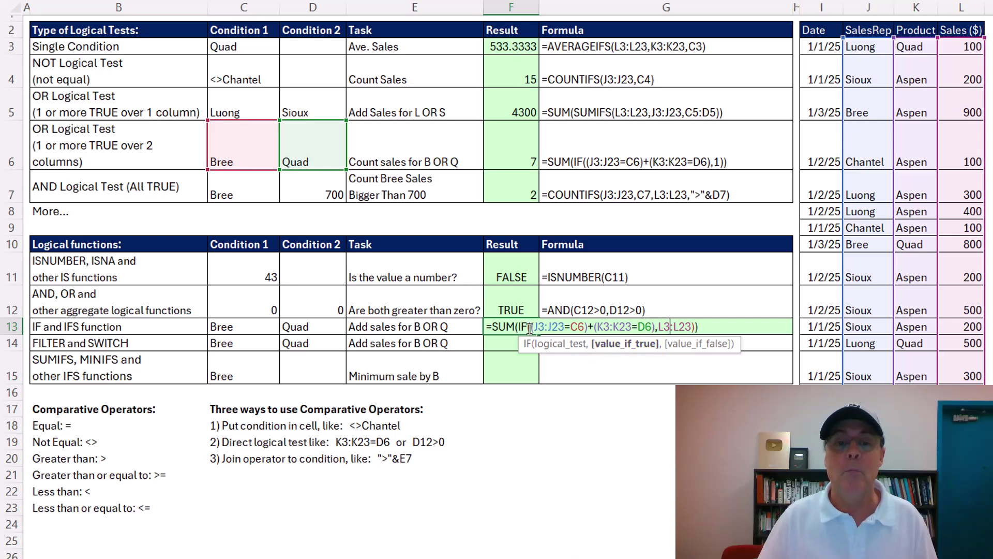
pyautogui.moveTo(531, 327); pyautogui.dragTo(655, 327)
pyautogui.hotkey('ctrl', 'c')
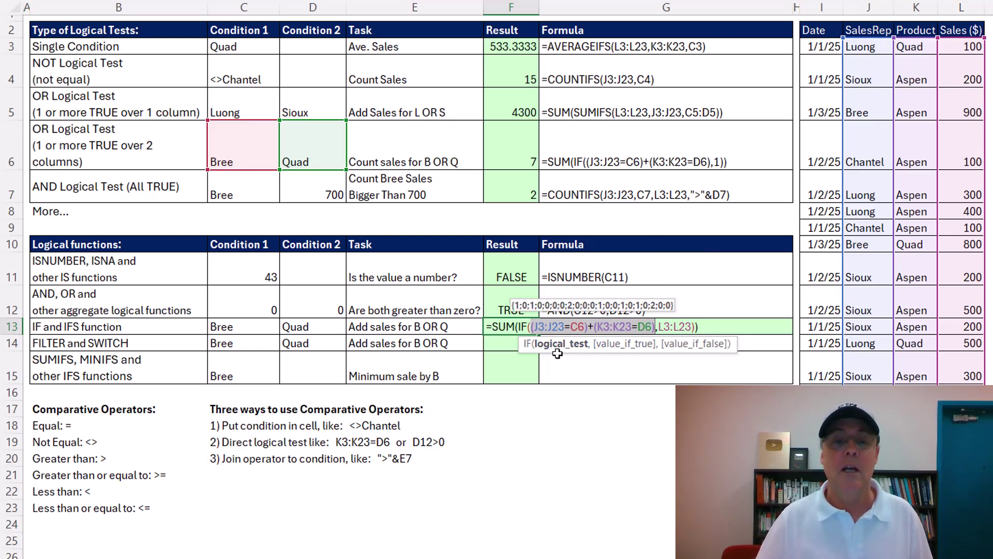
pyautogui.press('Return')
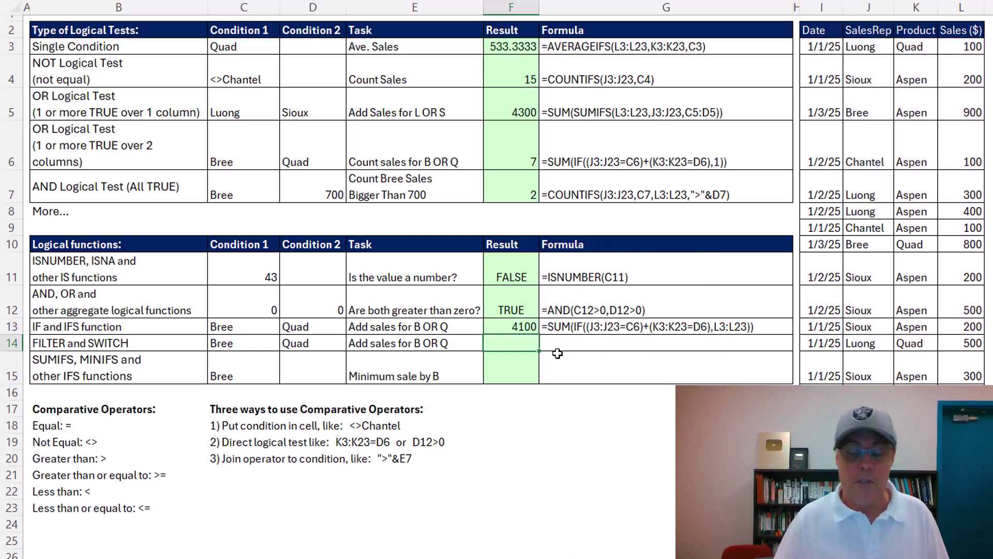
# Enter a FILTER formula in F14 with L3:L23 as the array and the copied OR logical test pasted as the include argument
pyautogui.write('=fil')
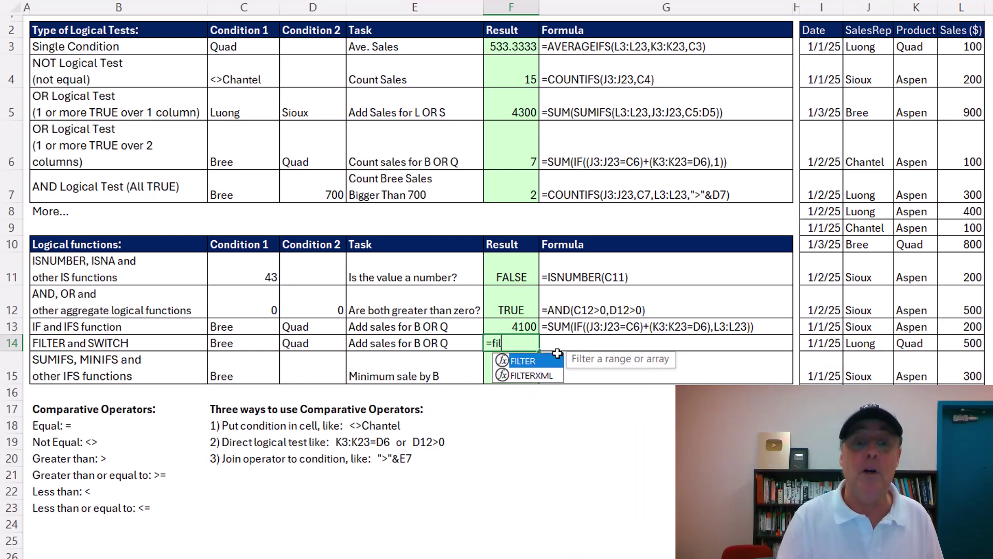
pyautogui.press('Tab')
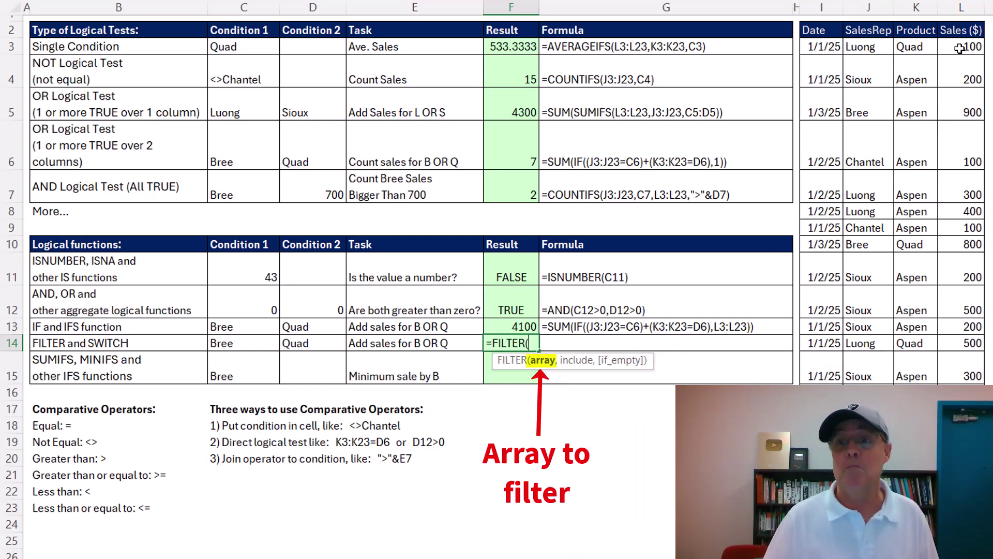
pyautogui.moveTo(959, 48); pyautogui.dragTo(961, 508)
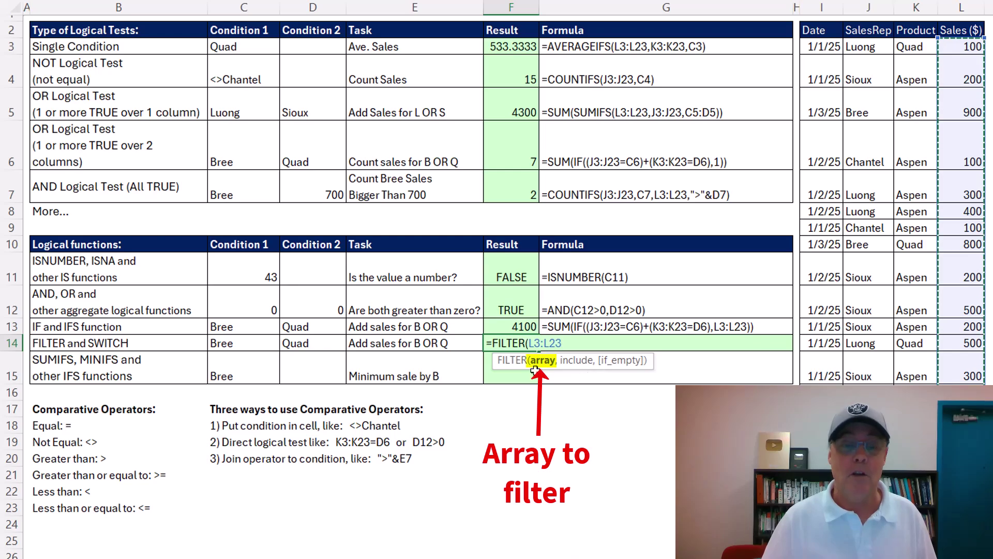
pyautogui.write(',')
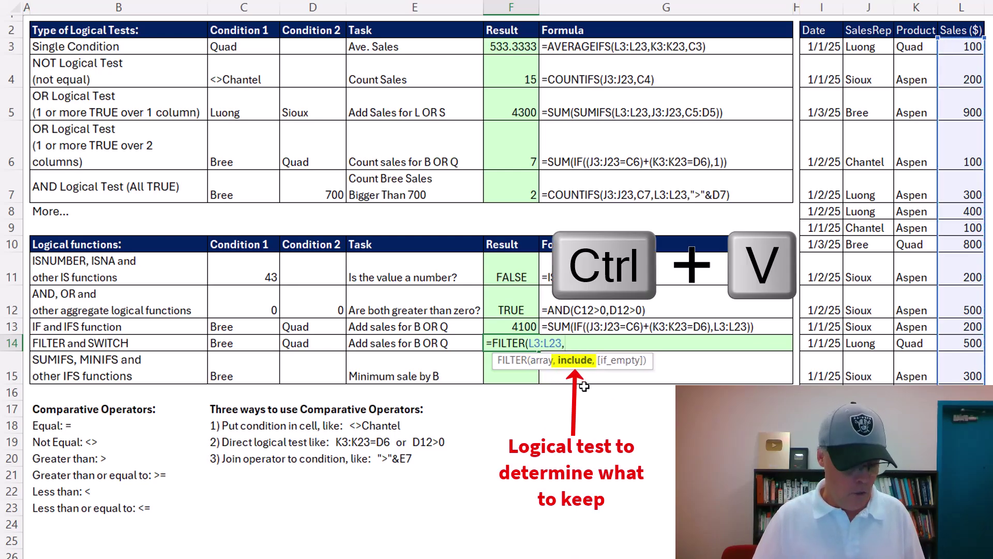
pyautogui.hotkey('ctrl', 'v')
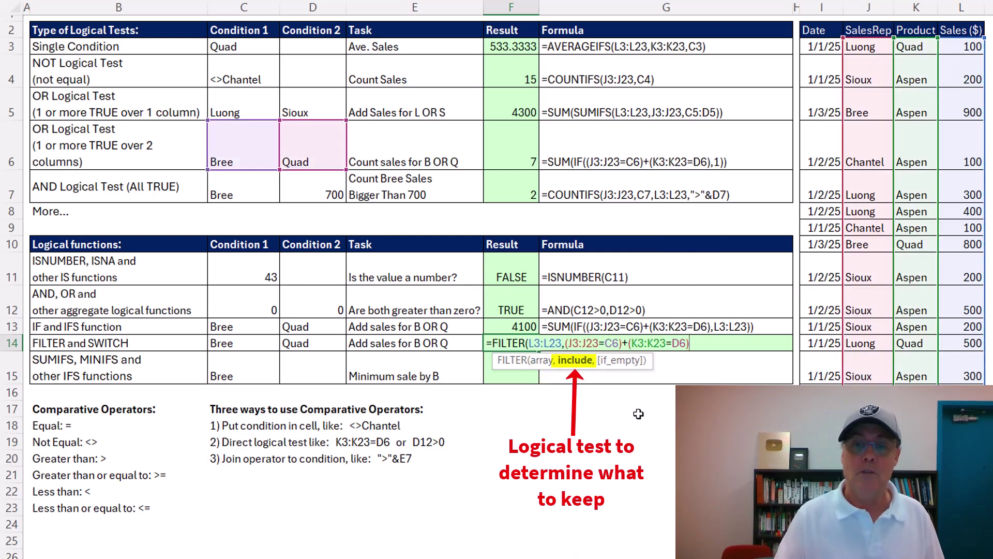
pyautogui.write(')')
pyautogui.press('Return')
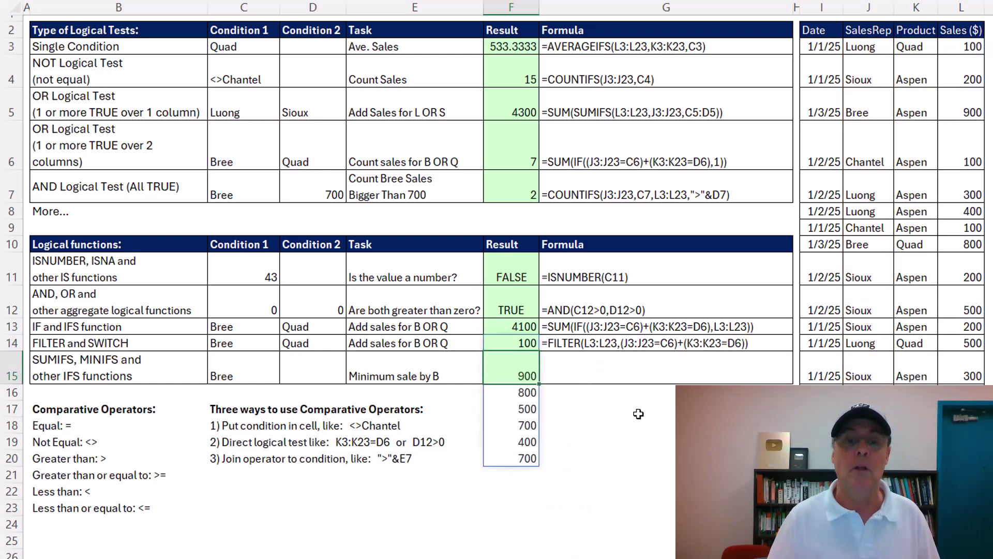
# Wrap the FILTER formula in F14 in a SUM function to add the filtered sales
pyautogui.doubleClick(515, 344)
pyautogui.click(493, 346)
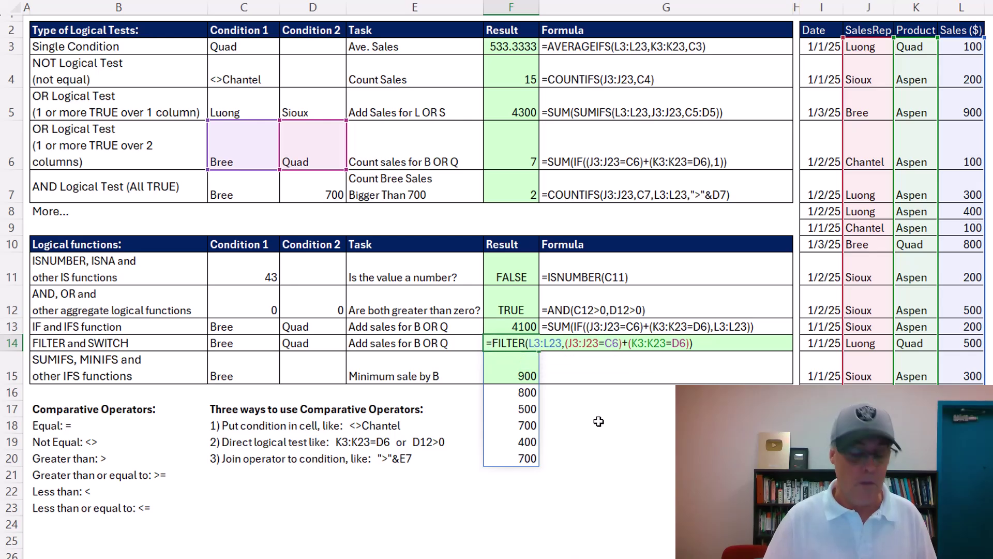
pyautogui.write('SUM(')
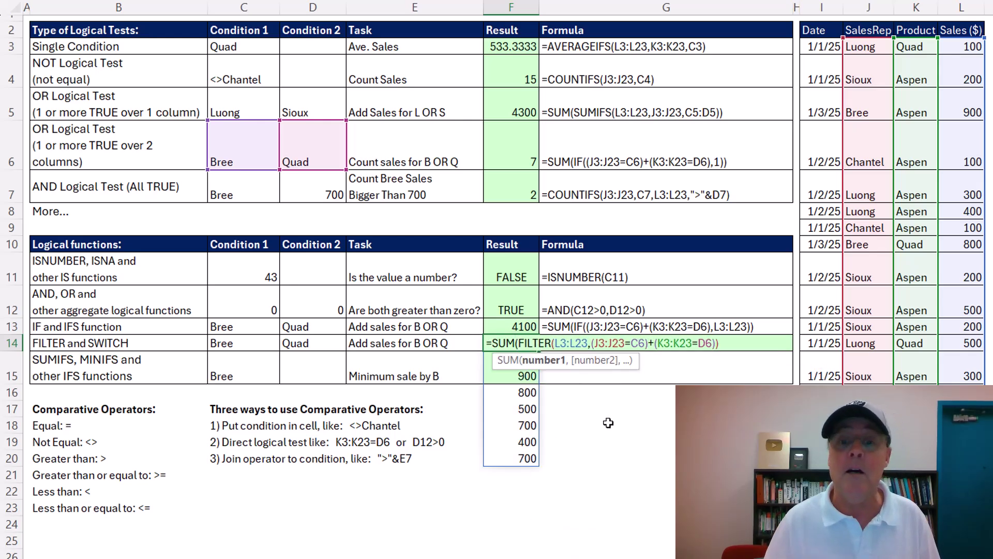
pyautogui.write(')')
pyautogui.press('Return')
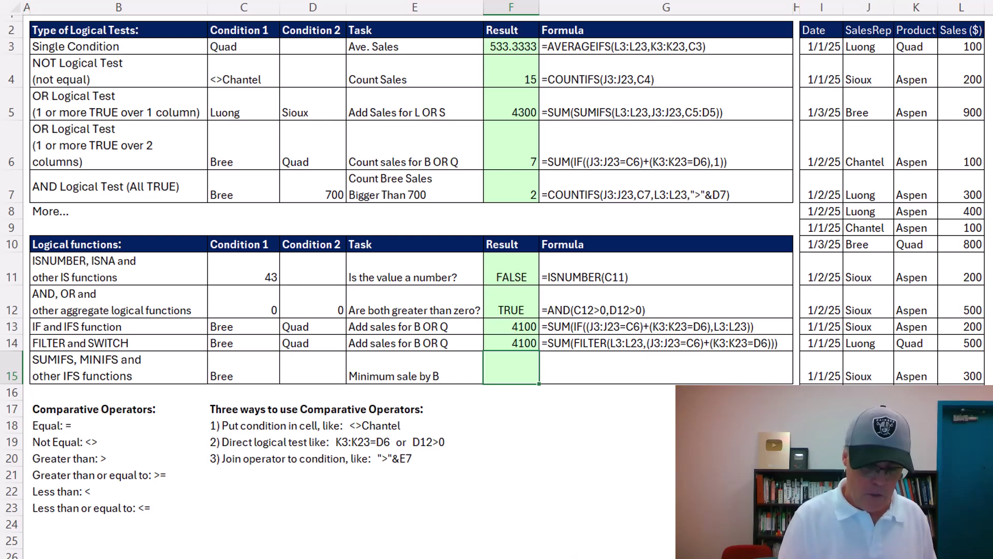
# Enter a MINIFS formula in F15 with min range L3:L23, criteria range J3:J23 and criterion C15
pyautogui.write('=mini')
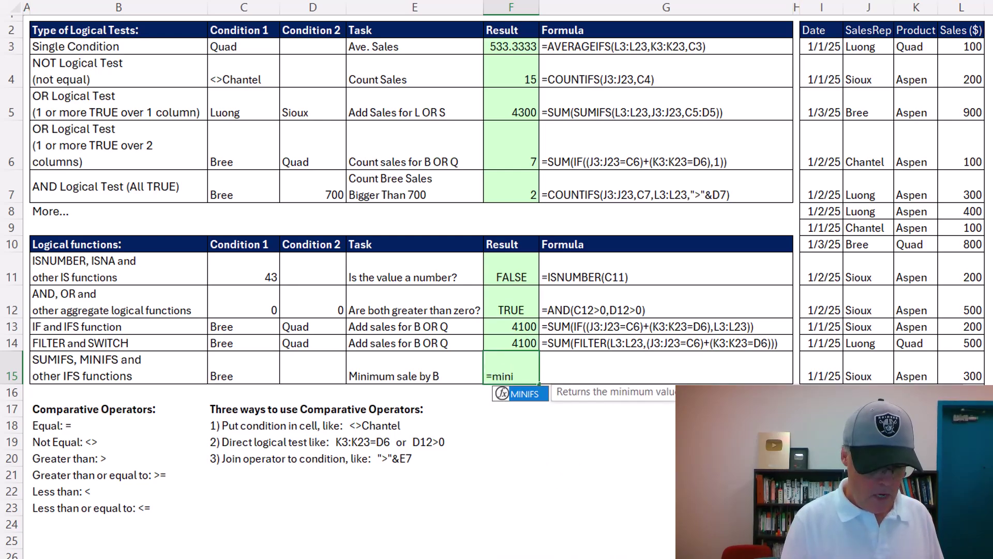
pyautogui.write('f')
pyautogui.press('Tab')
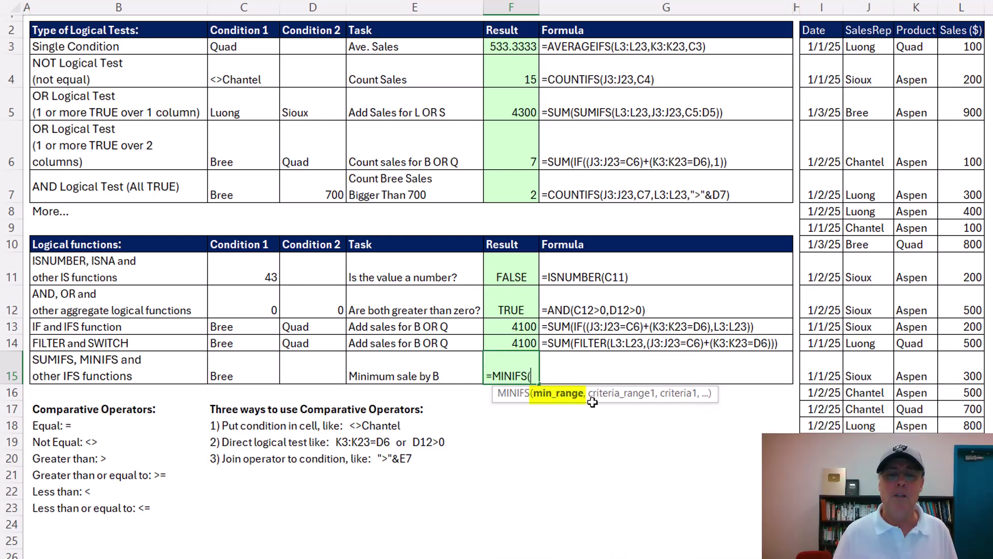
pyautogui.moveTo(958, 52); pyautogui.dragTo(957, 508)
pyautogui.write(',')
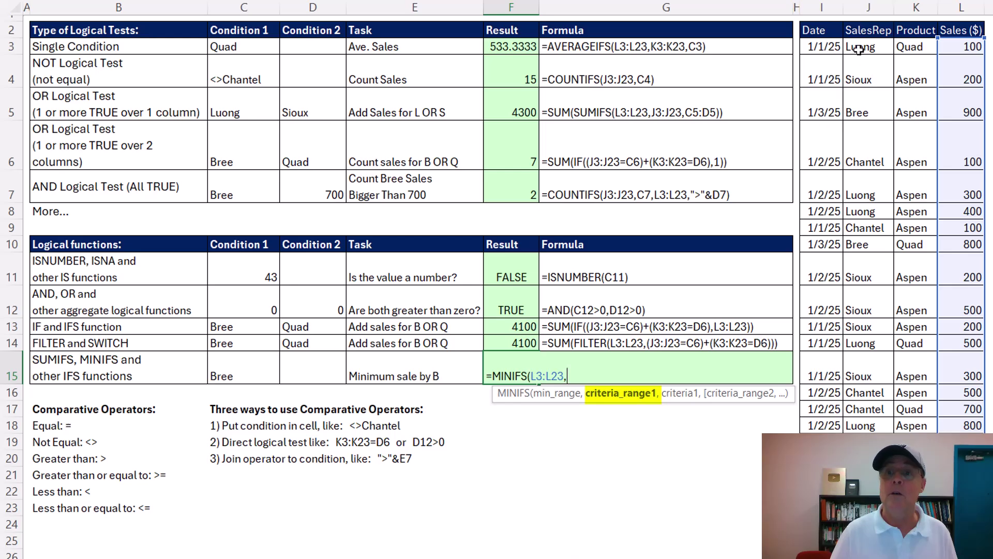
pyautogui.moveTo(865, 46); pyautogui.dragTo(870, 508)
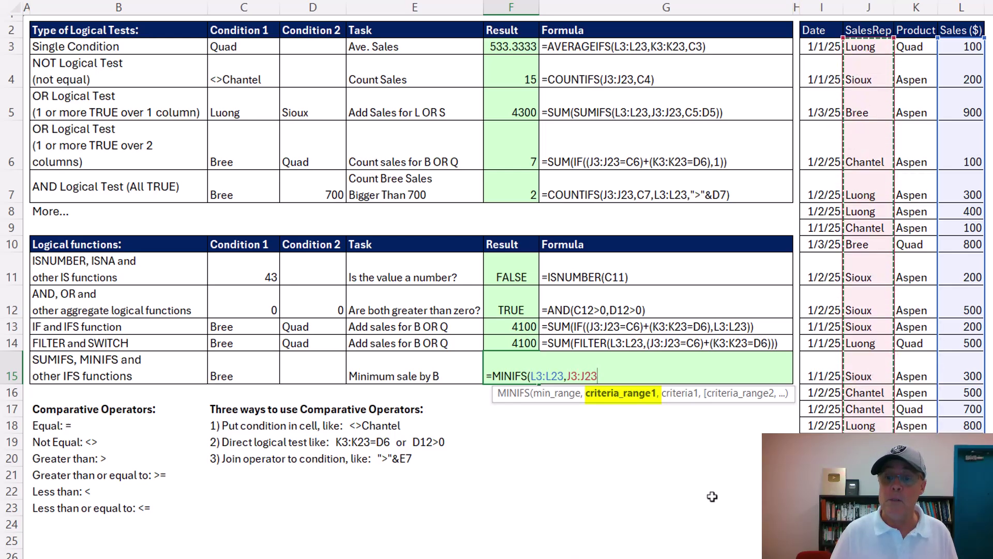
pyautogui.write(',')
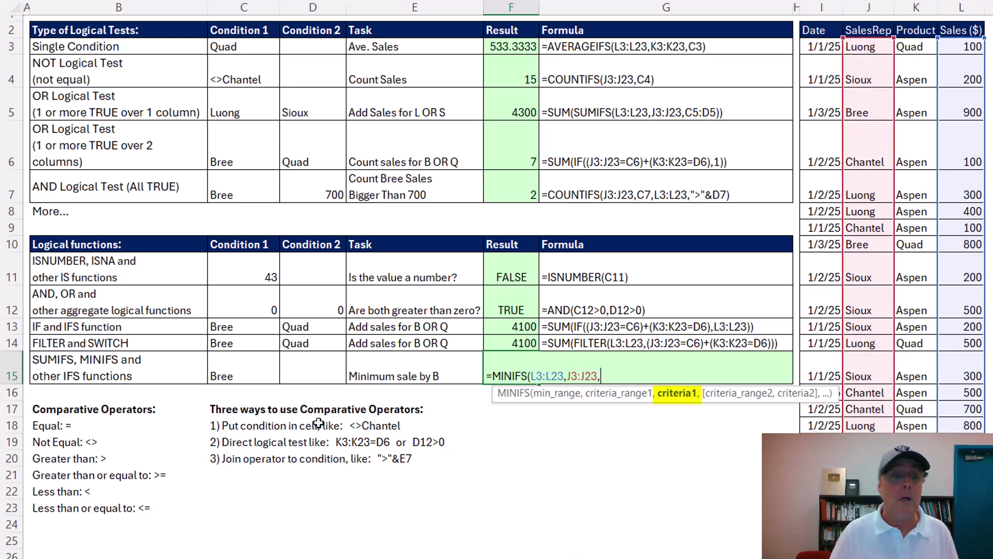
pyautogui.click(240, 370)
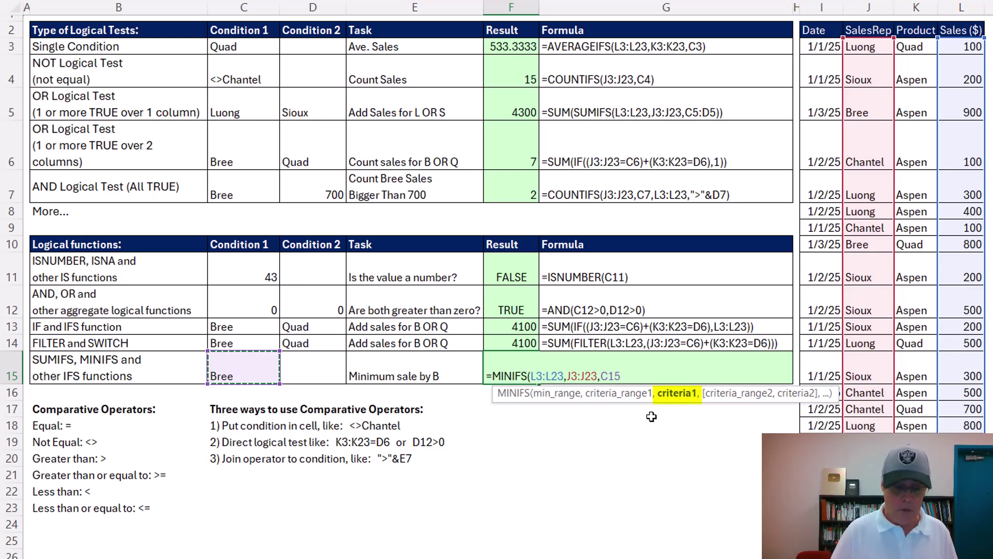
pyautogui.write(')')
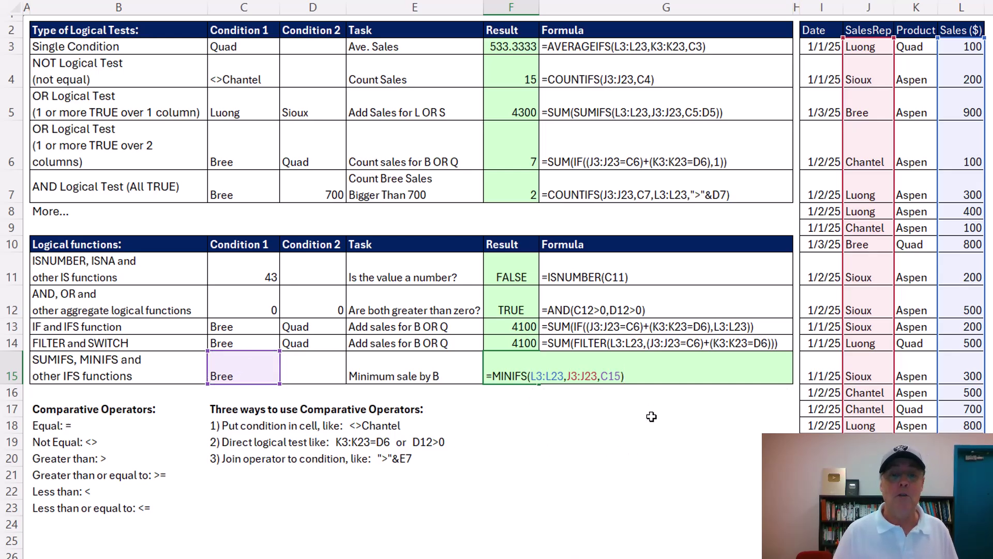
pyautogui.press('Return')
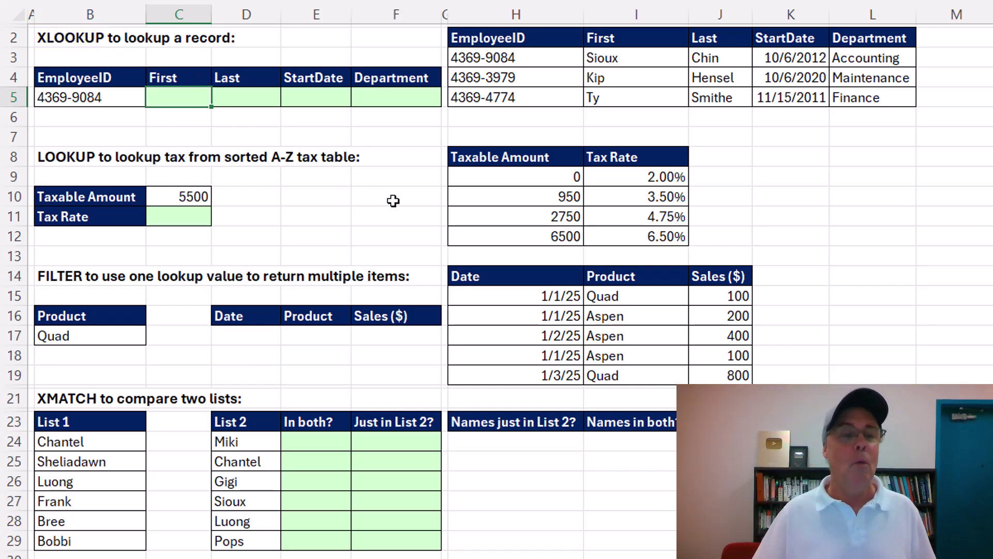
# Enter an XLOOKUP formula in C5 that looks up B5 in H3:H5 and returns the whole employee record from I3:L5
pyautogui.write('xl')
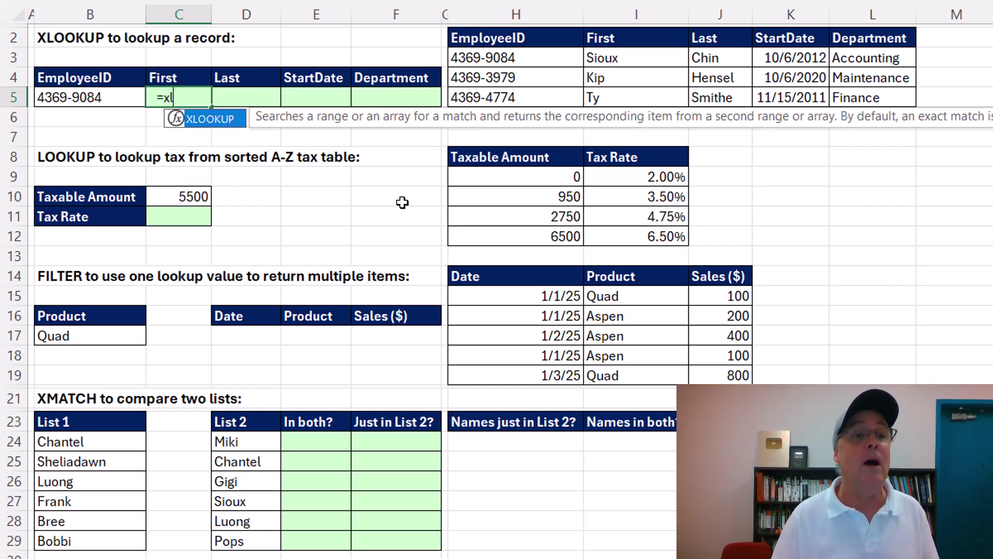
pyautogui.press('Tab')
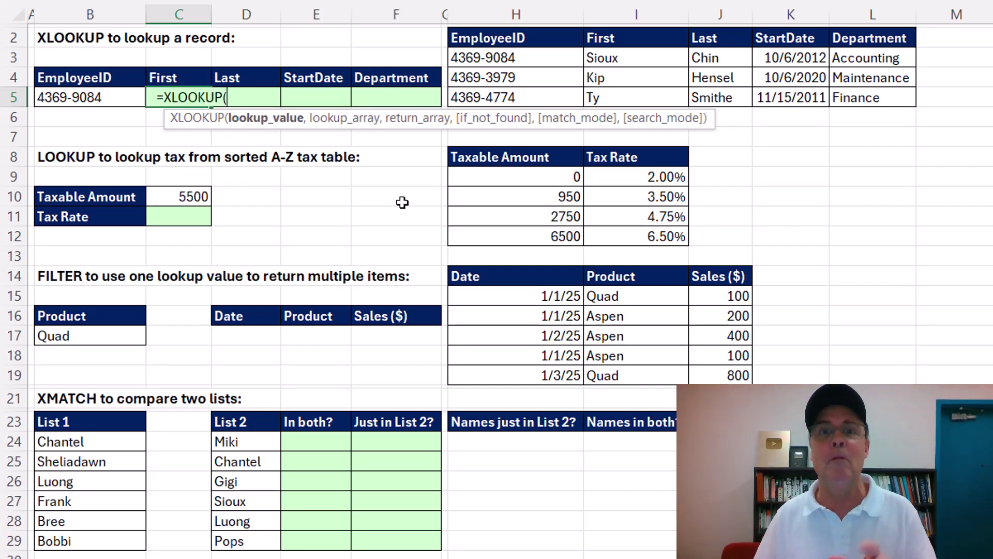
pyautogui.click(114, 103)
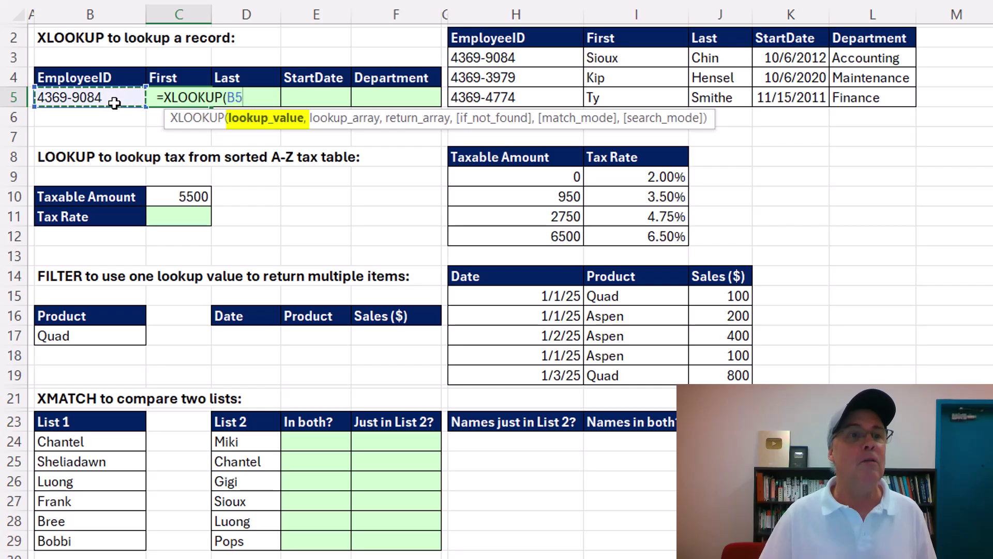
pyautogui.write(',')
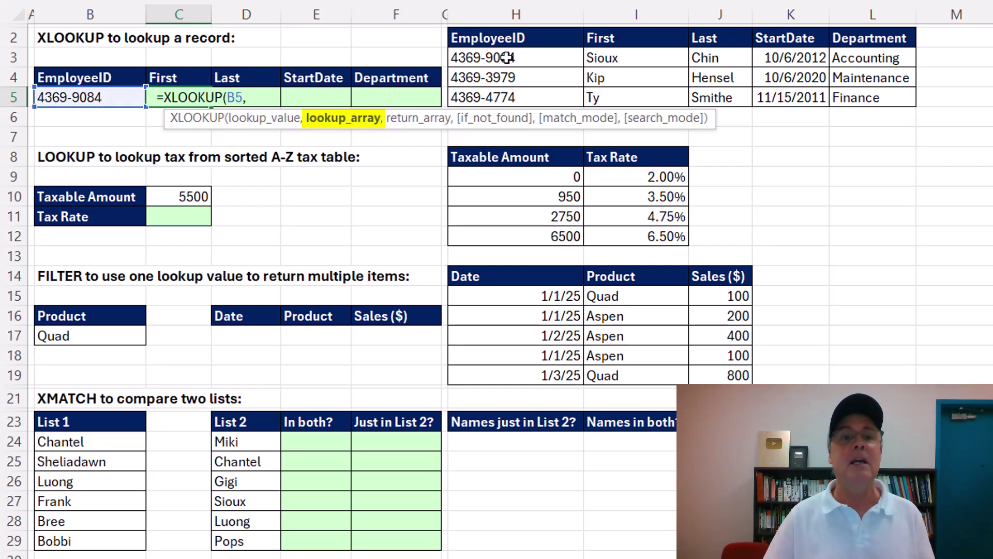
pyautogui.moveTo(505, 58); pyautogui.dragTo(512, 94)
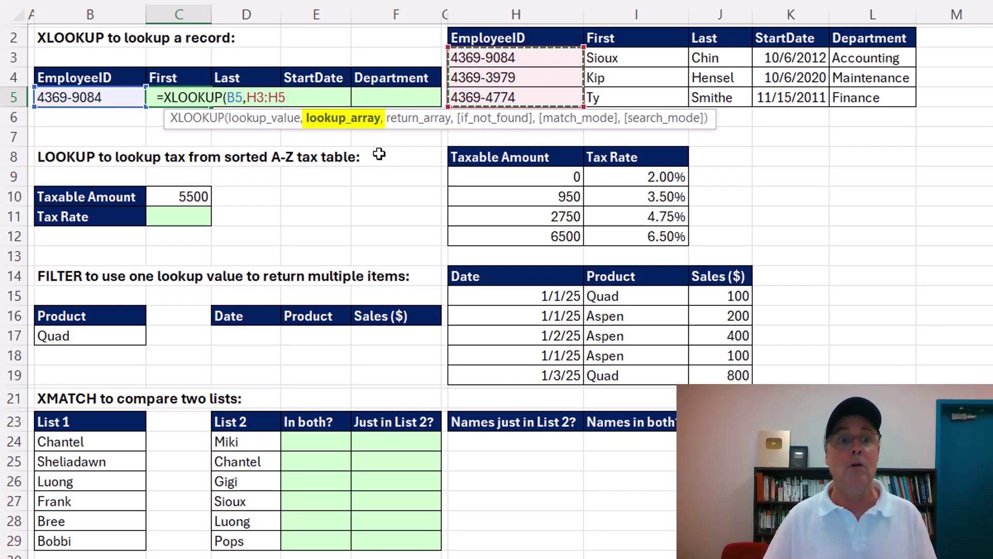
pyautogui.write(',')
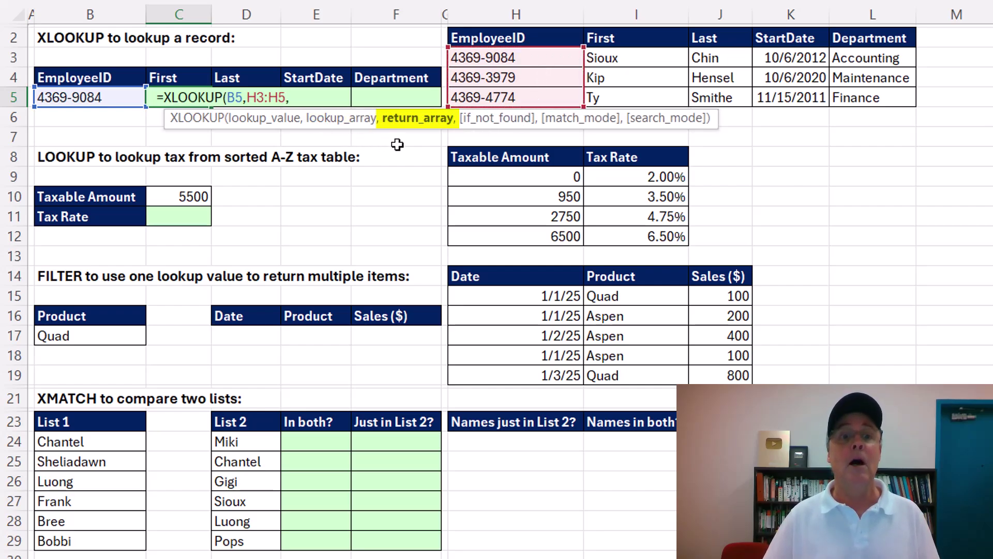
pyautogui.click(617, 59)
pyautogui.moveTo(617, 58); pyautogui.dragTo(840, 102)
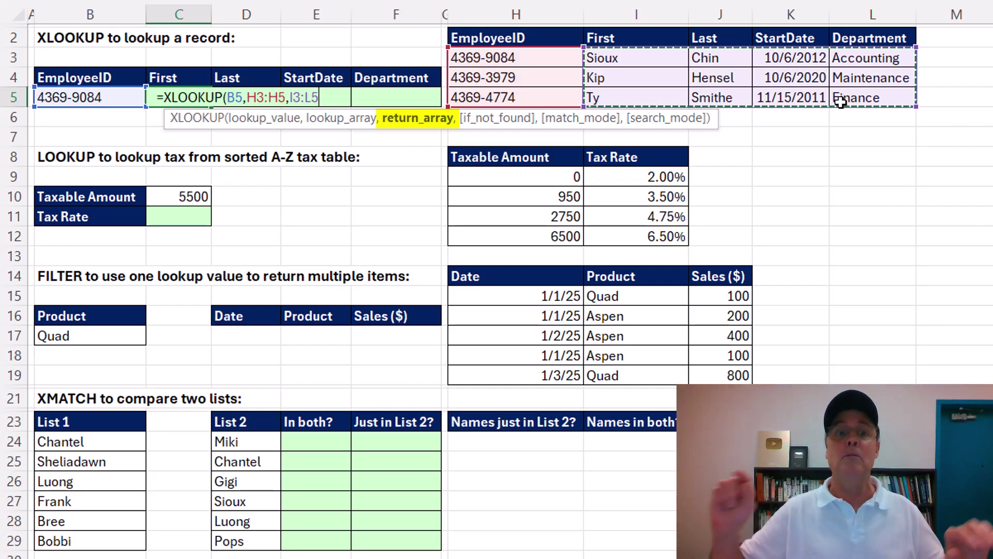
pyautogui.write(')')
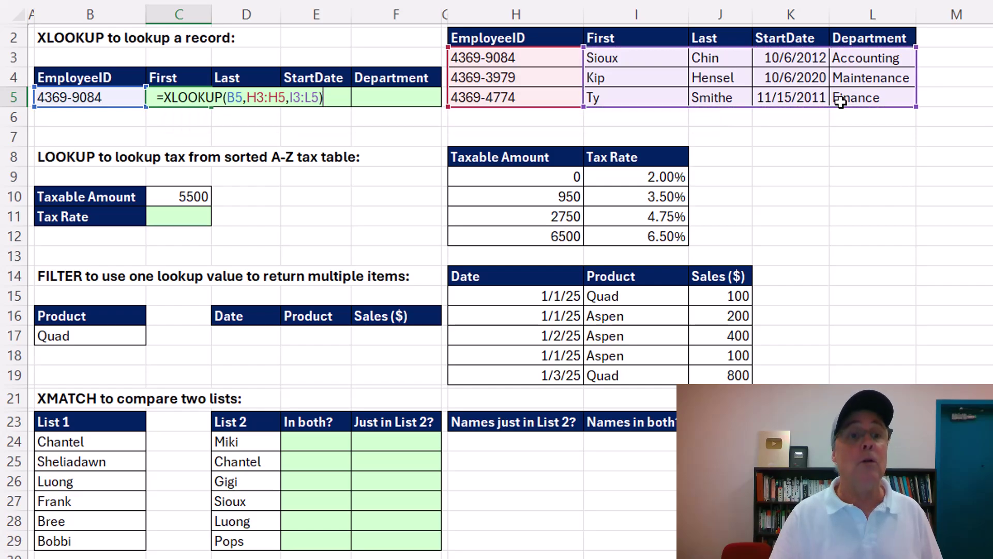
pyautogui.press('Return')
pyautogui.press('Down')
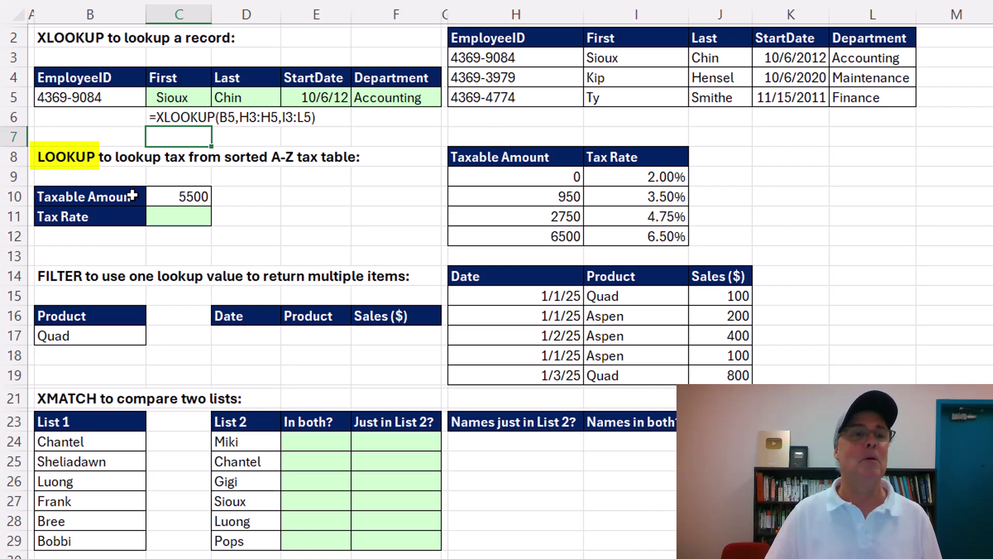
# Enter a LOOKUP formula in C11 that looks up the taxable amount in C10 in the tax table H9:I12
pyautogui.click(159, 218)
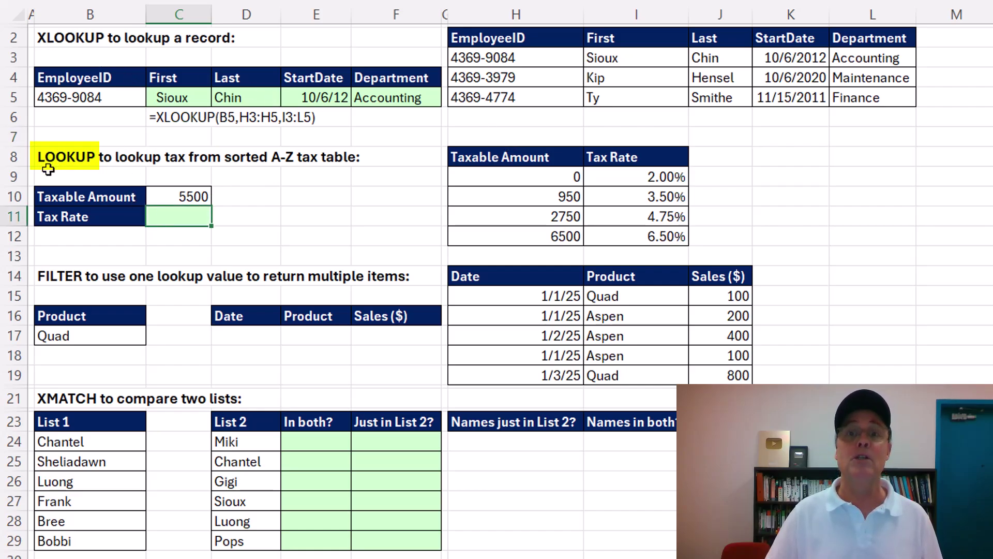
pyautogui.write('=loo')
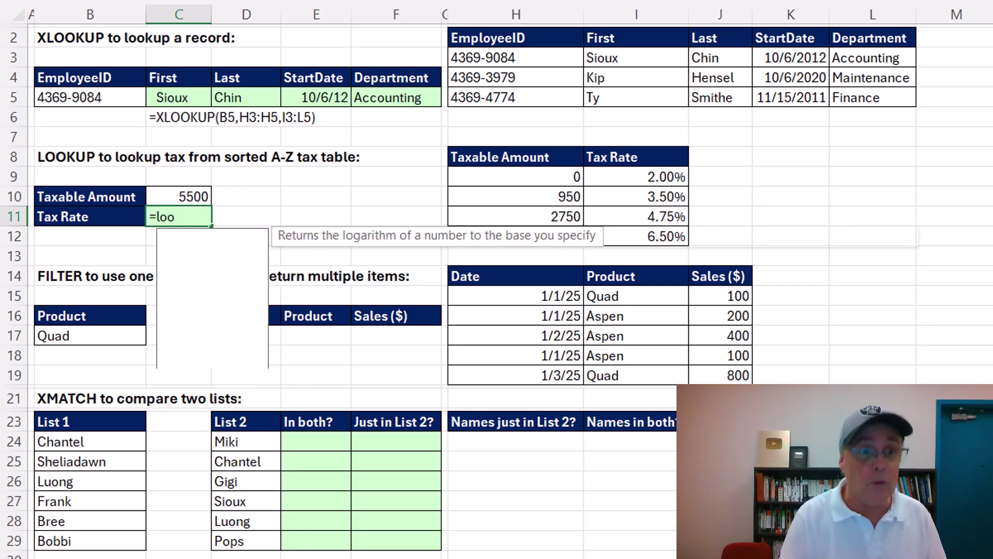
pyautogui.press('Tab')
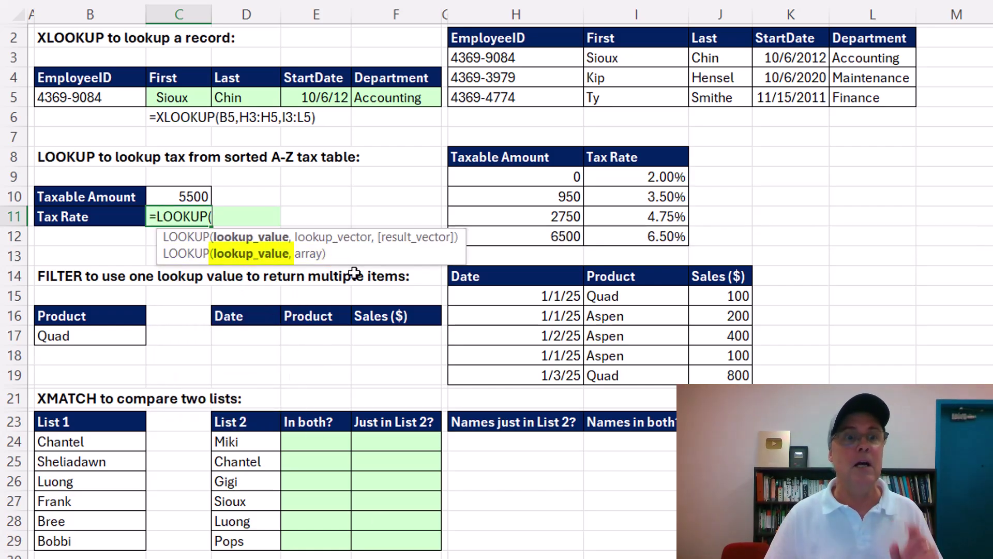
pyautogui.click(193, 196)
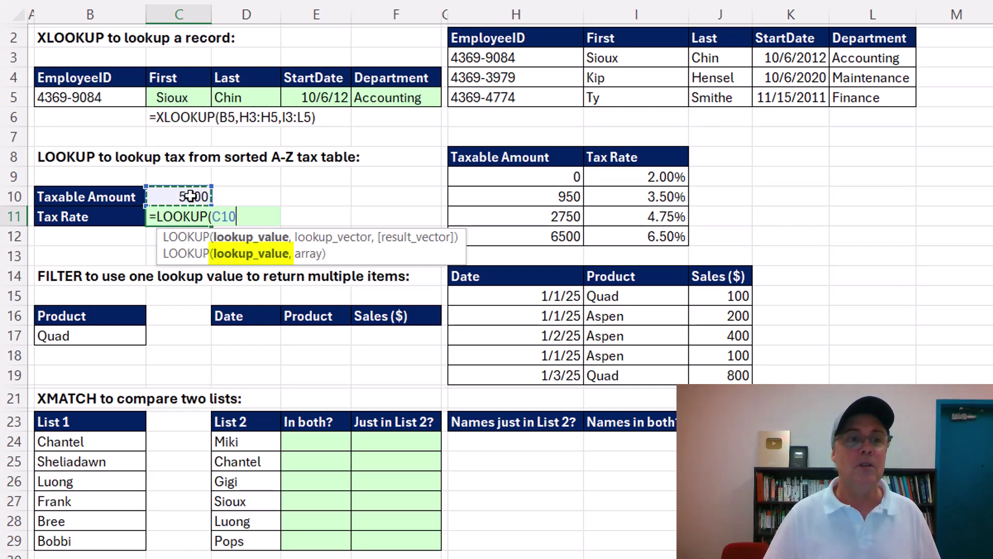
pyautogui.write(',')
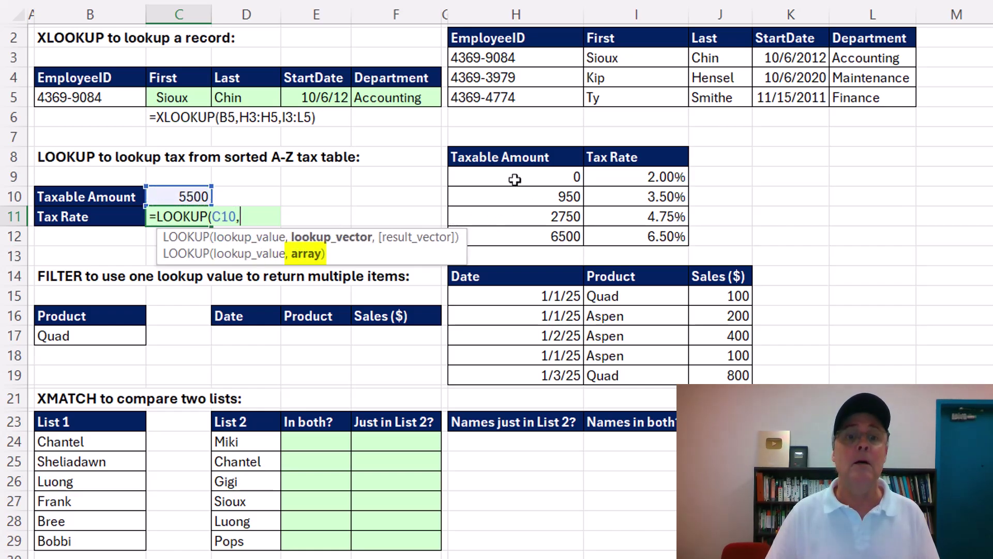
pyautogui.moveTo(515, 179); pyautogui.dragTo(621, 230)
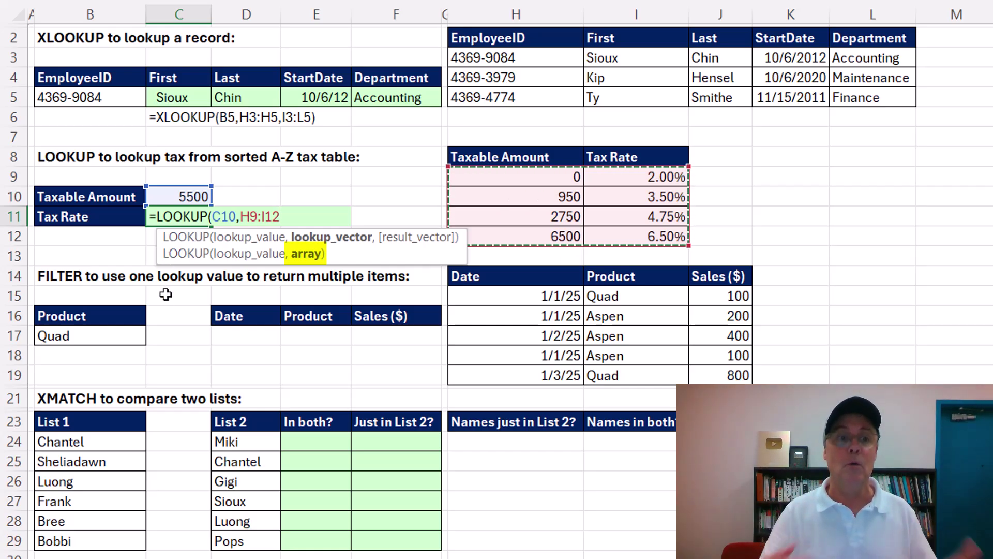
pyautogui.write(')')
pyautogui.press('Return')
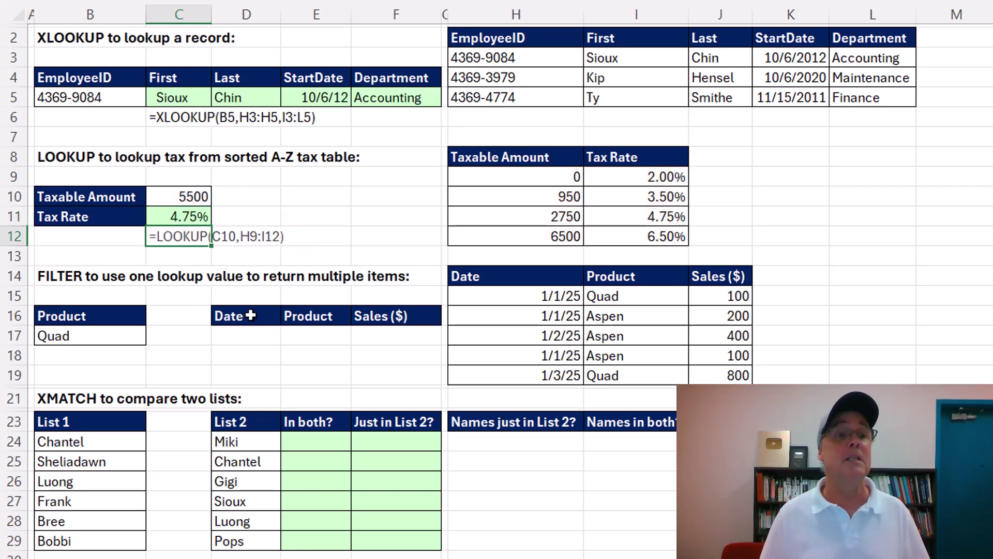
pyautogui.press('Return')
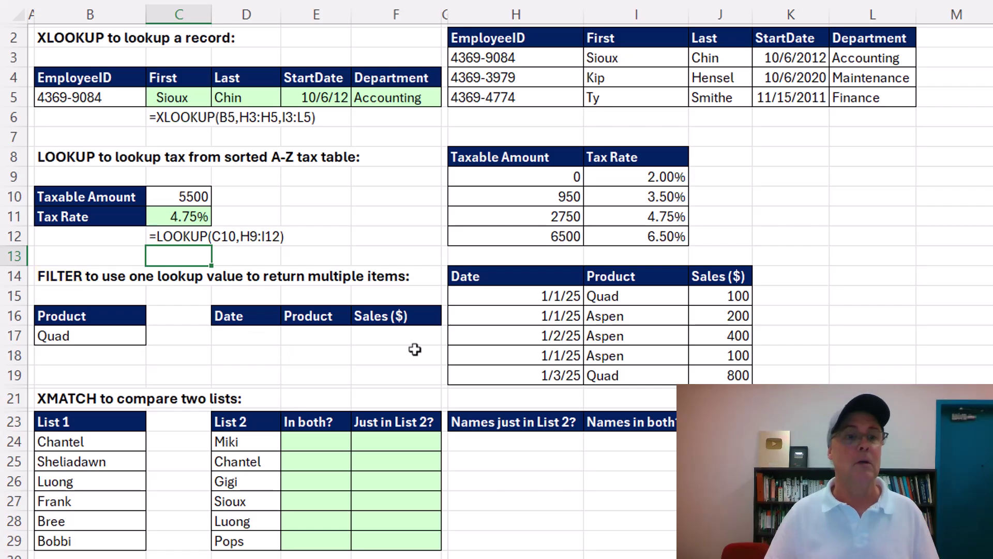
# Enter a FILTER formula in D17 with H15:J19 as the array and I15:I19=B17 as the include argument
pyautogui.click(246, 335)
pyautogui.write('=FILTER(')
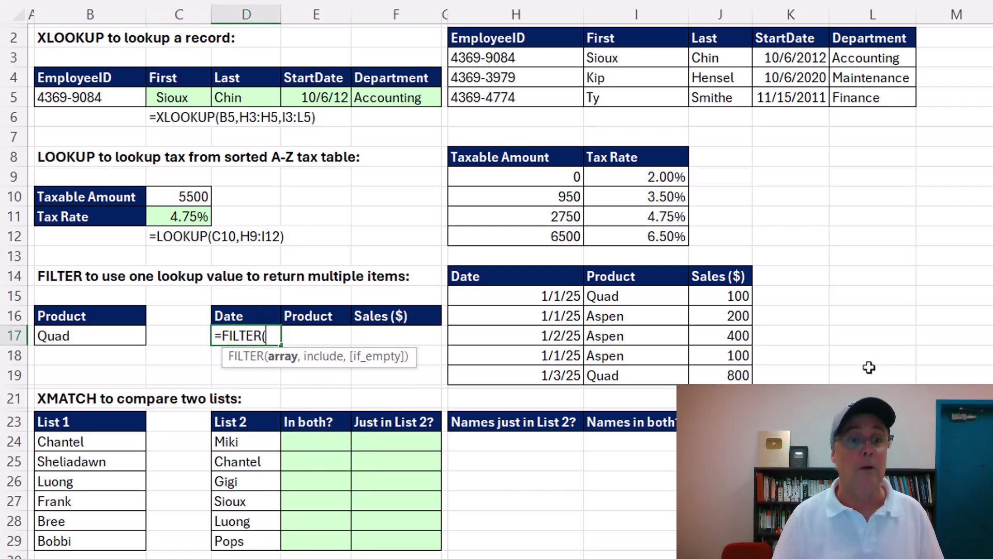
pyautogui.moveTo(482, 311); pyautogui.dragTo(737, 374)
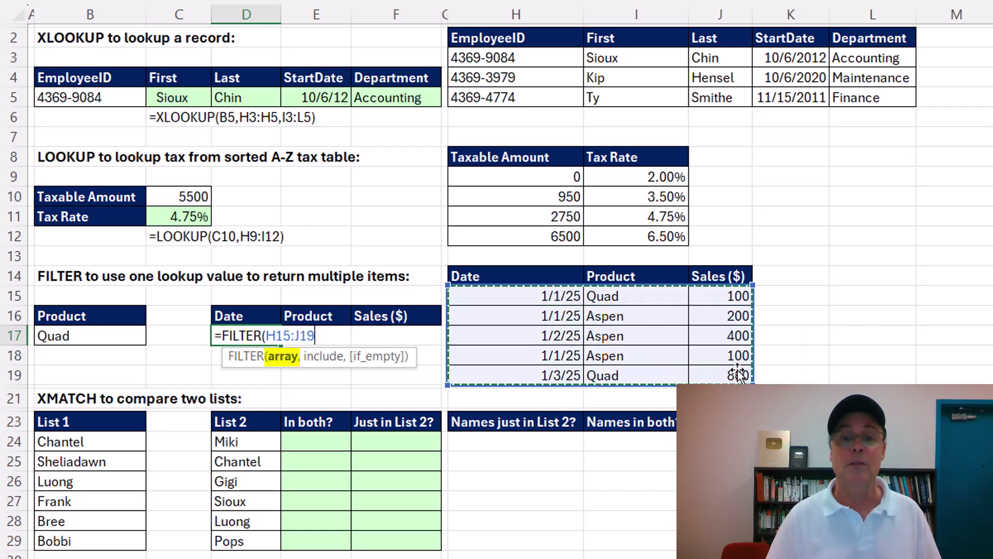
pyautogui.write(',')
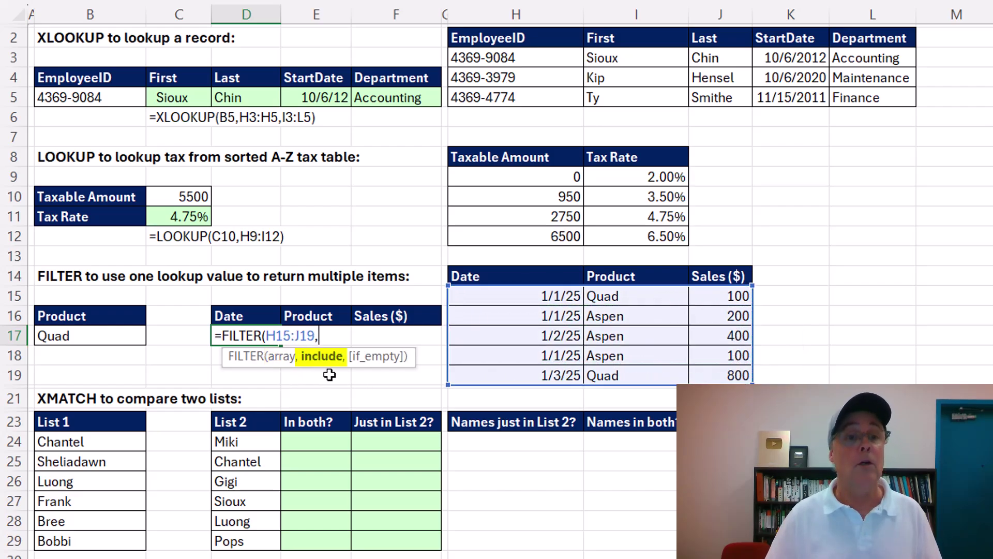
pyautogui.moveTo(604, 295); pyautogui.dragTo(611, 368)
pyautogui.write(',')
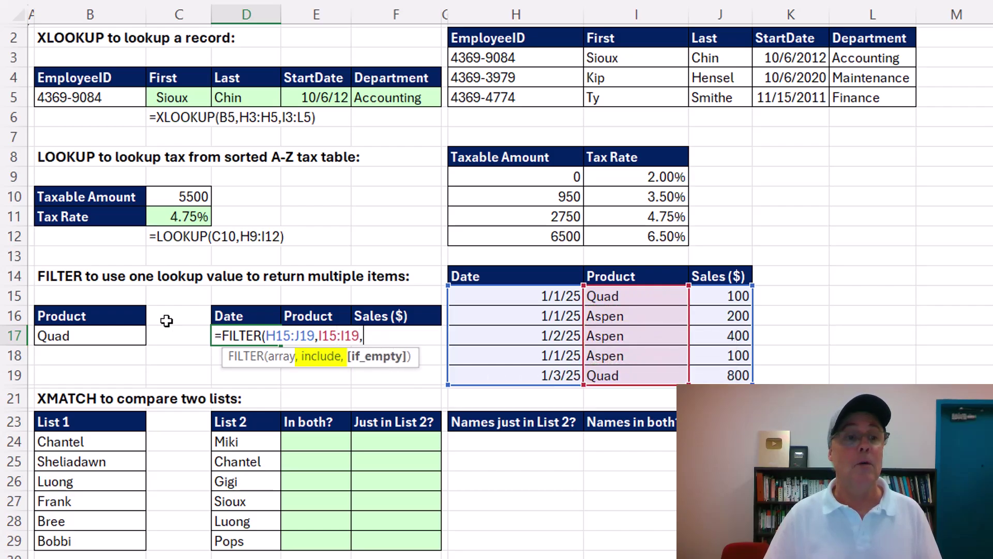
pyautogui.press('BackSpace')
pyautogui.write('=')
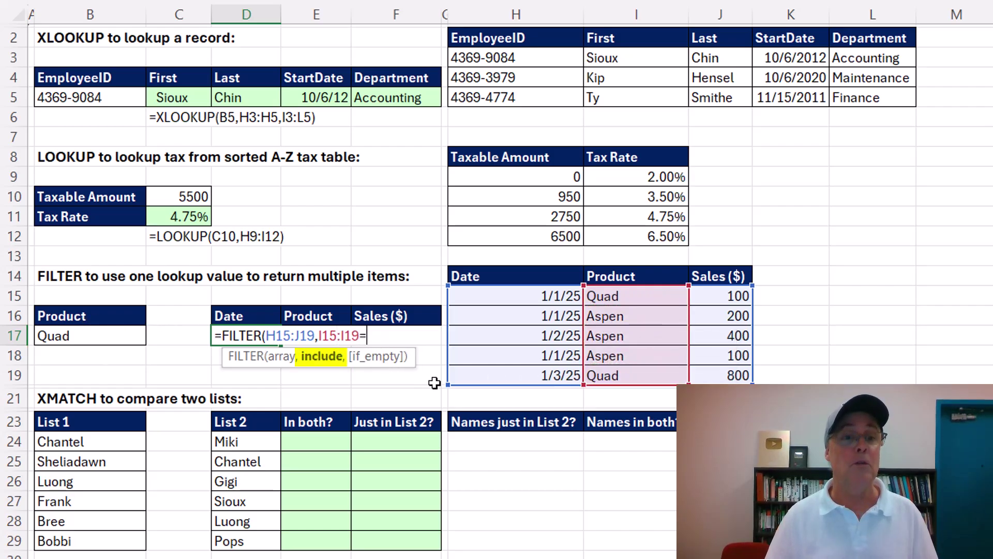
pyautogui.click(95, 334)
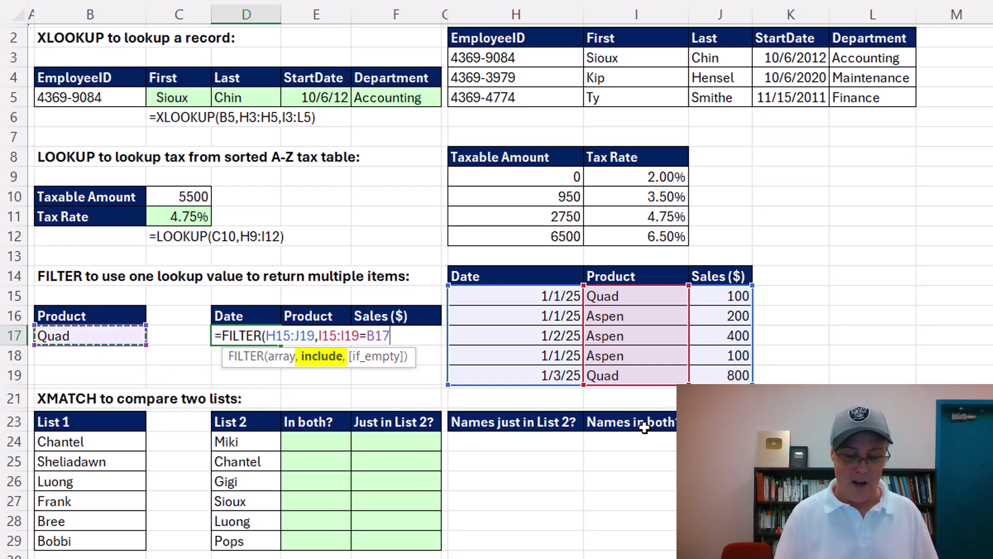
pyautogui.write(')')
pyautogui.press('Return')
pyautogui.press('Down')
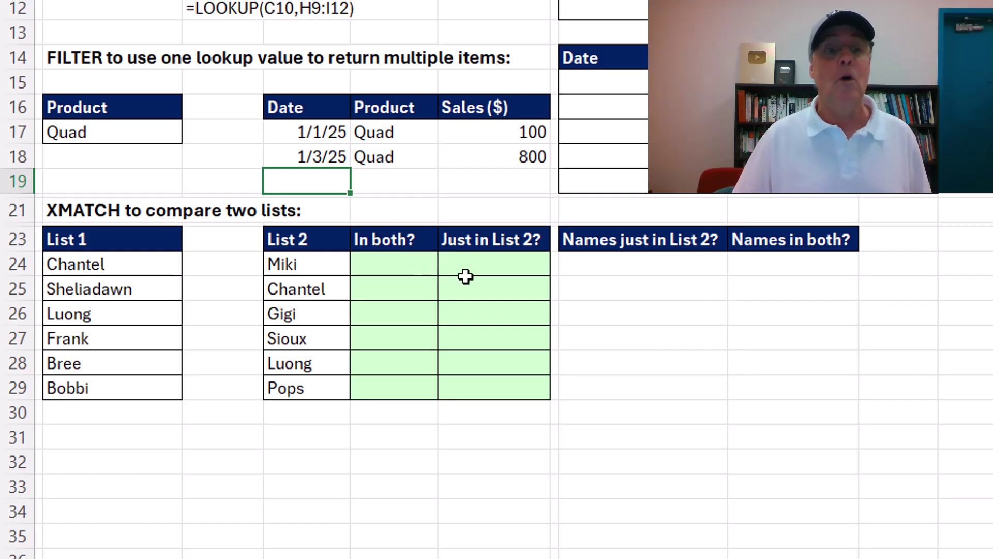
# Enter an XMATCH formula in E24 with lookup values D24:D29 and lookup array B24:B29
pyautogui.click(383, 269)
pyautogui.write('=xm')
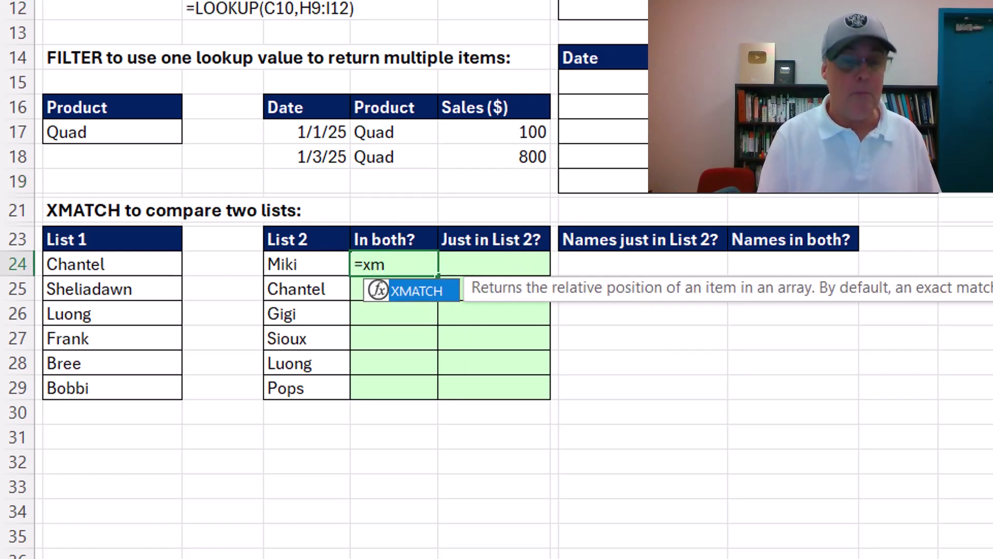
pyautogui.press('Tab')
pyautogui.moveTo(311, 265); pyautogui.dragTo(304, 386)
pyautogui.write(',')
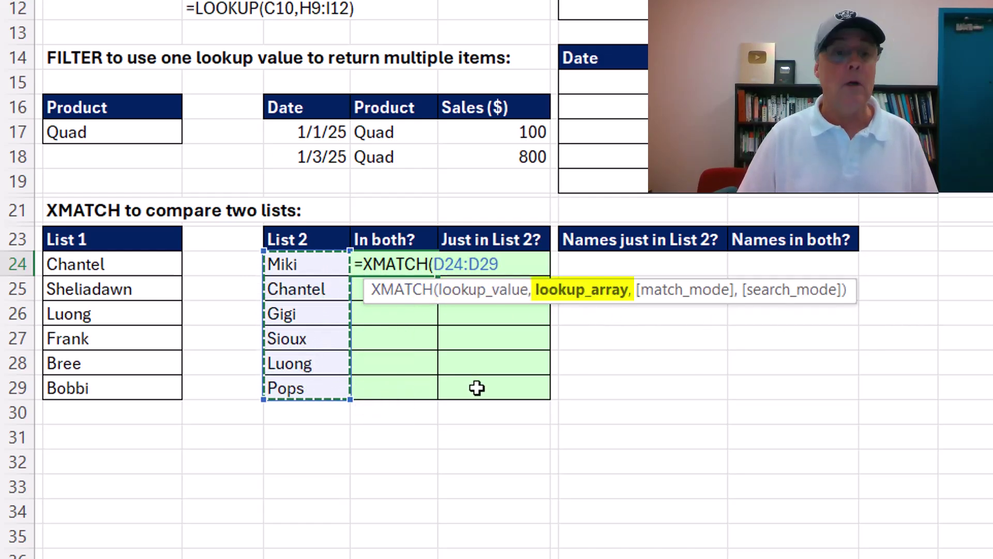
pyautogui.moveTo(133, 268); pyautogui.dragTo(109, 378)
pyautogui.write(')')
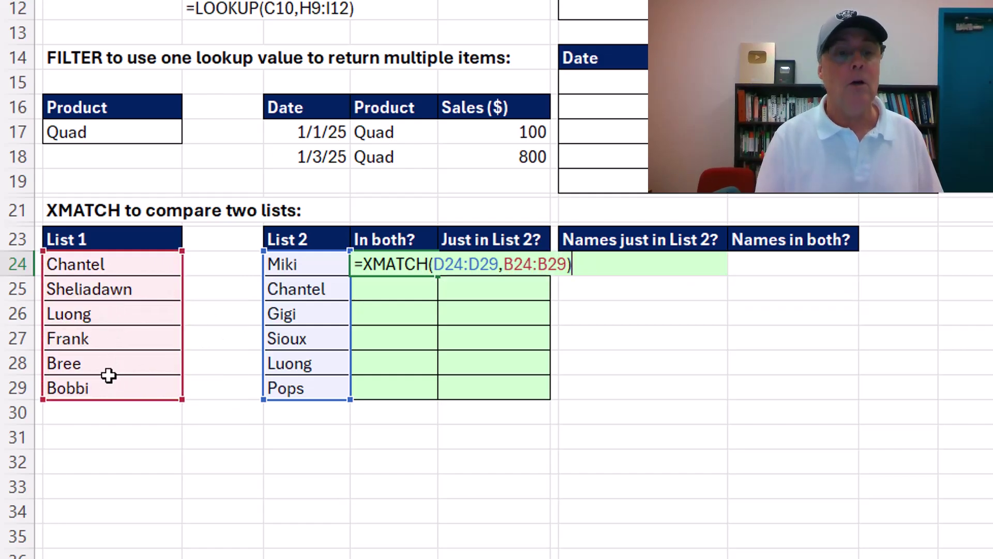
pyautogui.press('Return')
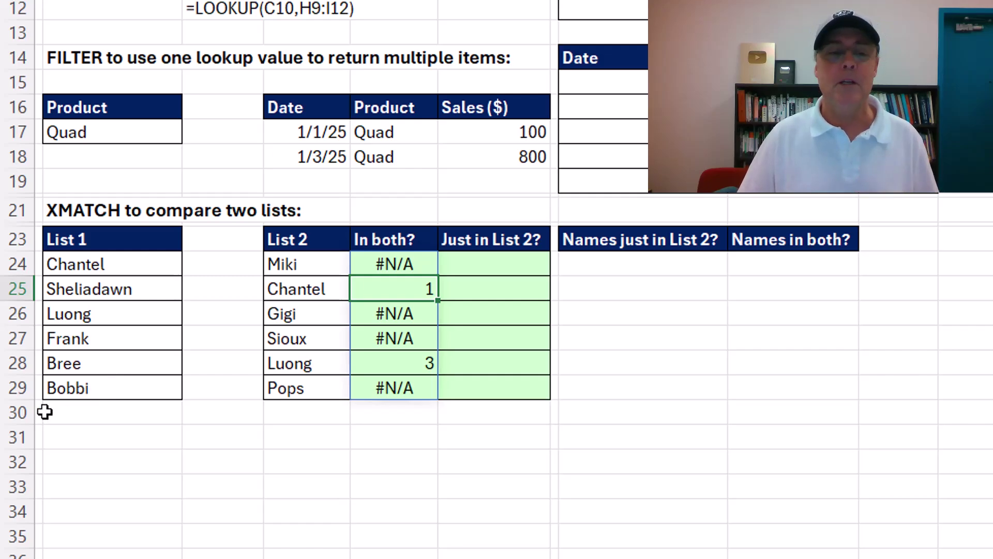
# Wrap the XMATCH formula in E24 in an ISNUMBER function
pyautogui.click(368, 264)
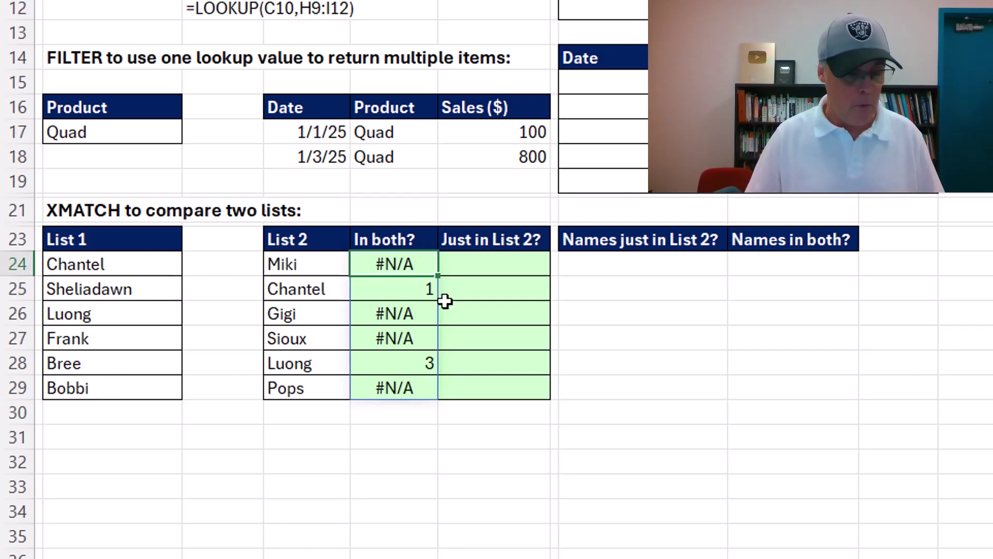
pyautogui.press('F2')
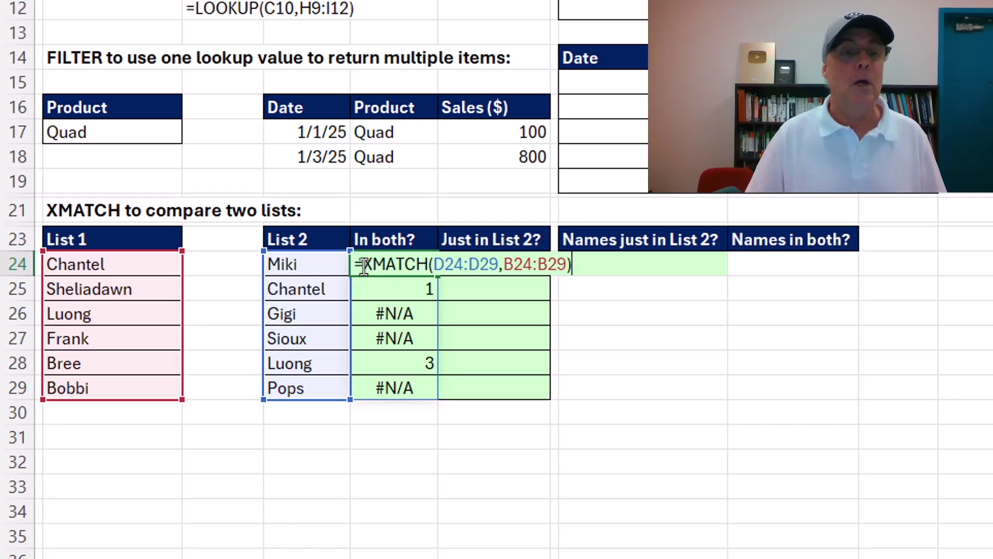
pyautogui.write('isnu')
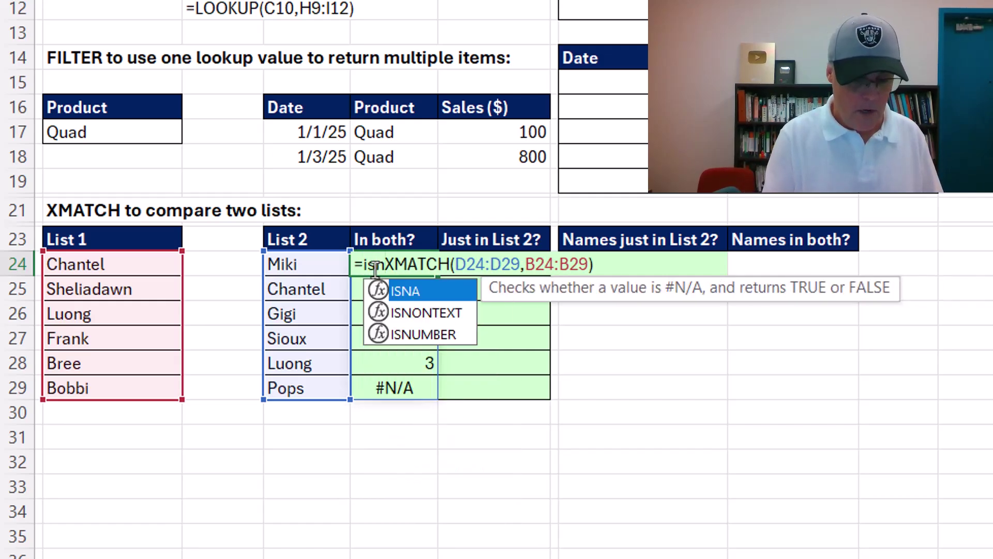
pyautogui.press('Tab')
pyautogui.write(')')
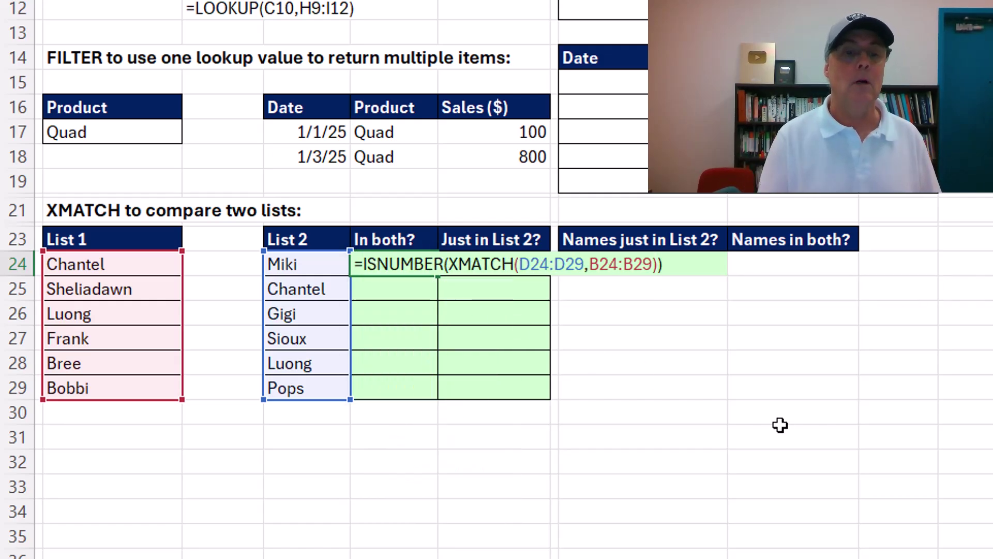
pyautogui.press('Return')
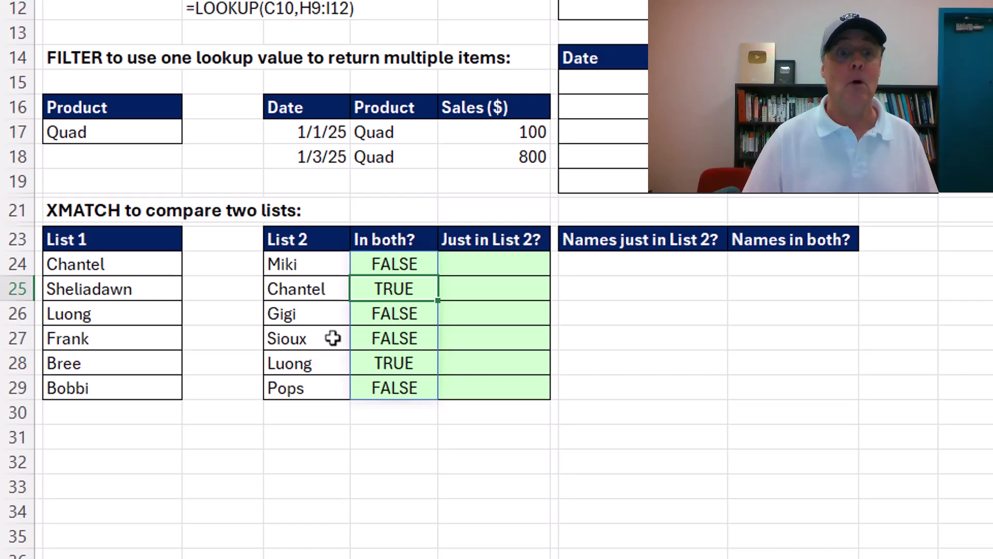
# Copy the ISNUMBER and XMATCH formula text from E24 and paste it into F24
pyautogui.doubleClick(366, 265)
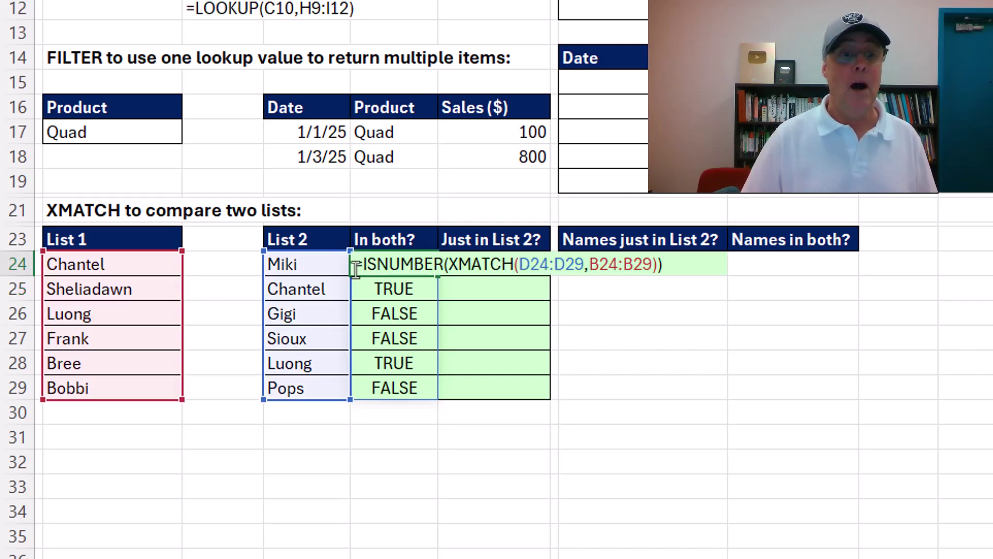
pyautogui.moveTo(353, 265); pyautogui.dragTo(779, 300)
pyautogui.hotkey('ctrl', 'c')
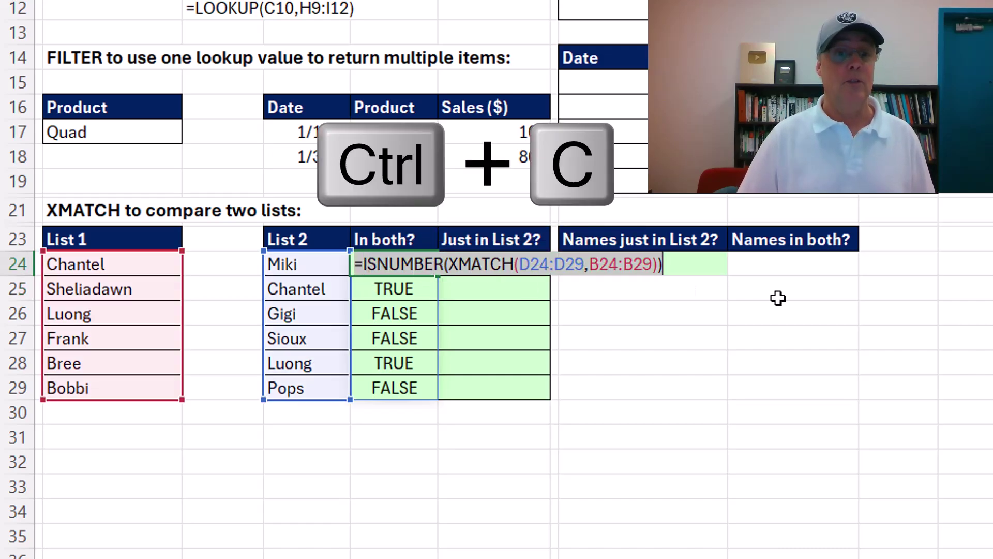
pyautogui.press('Tab')
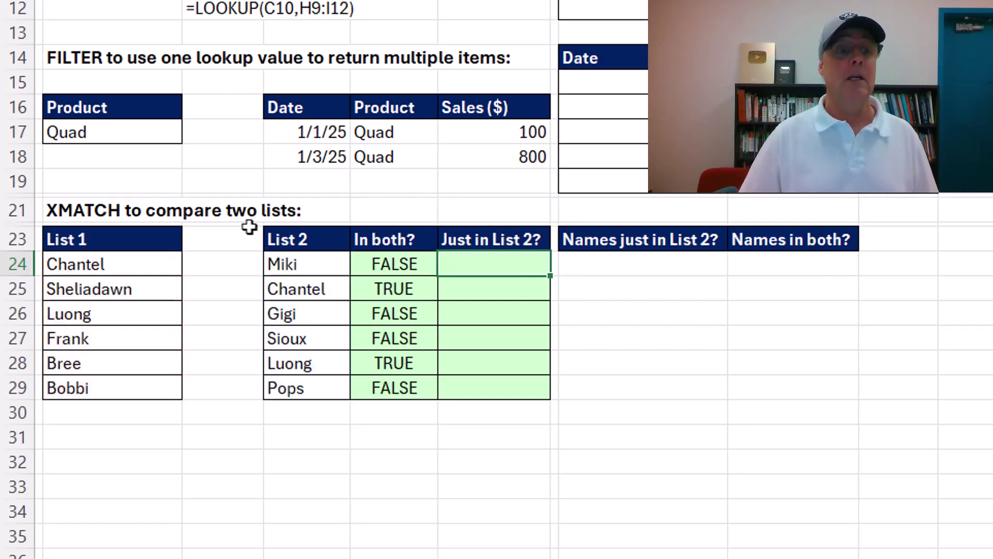
pyautogui.hotkey('ctrl', 'v')
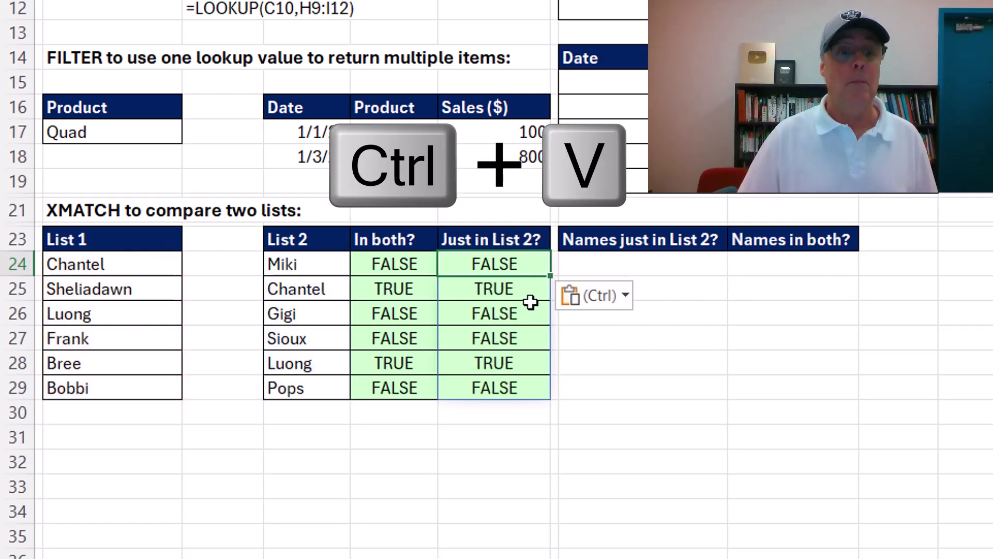
# Replace the ISNUMBER function in F24's formula with ISNA to flag names found only in List 2
pyautogui.doubleClick(503, 263)
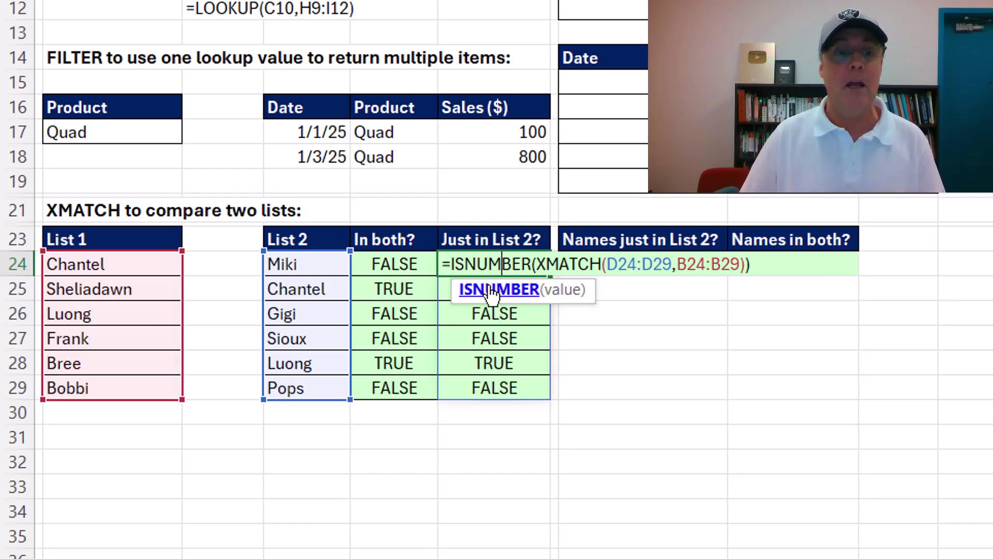
pyautogui.moveTo(480, 264); pyautogui.dragTo(538, 266)
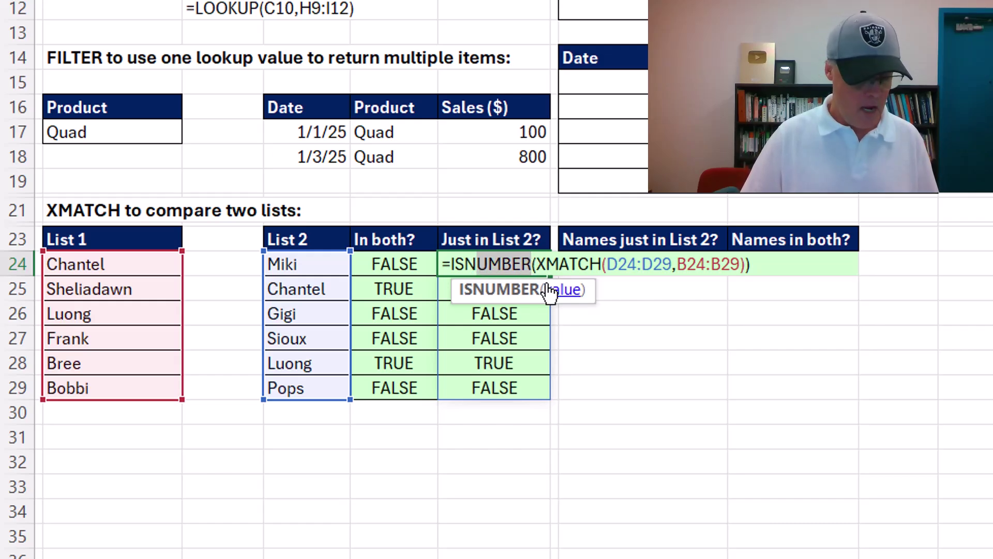
pyautogui.write('A')
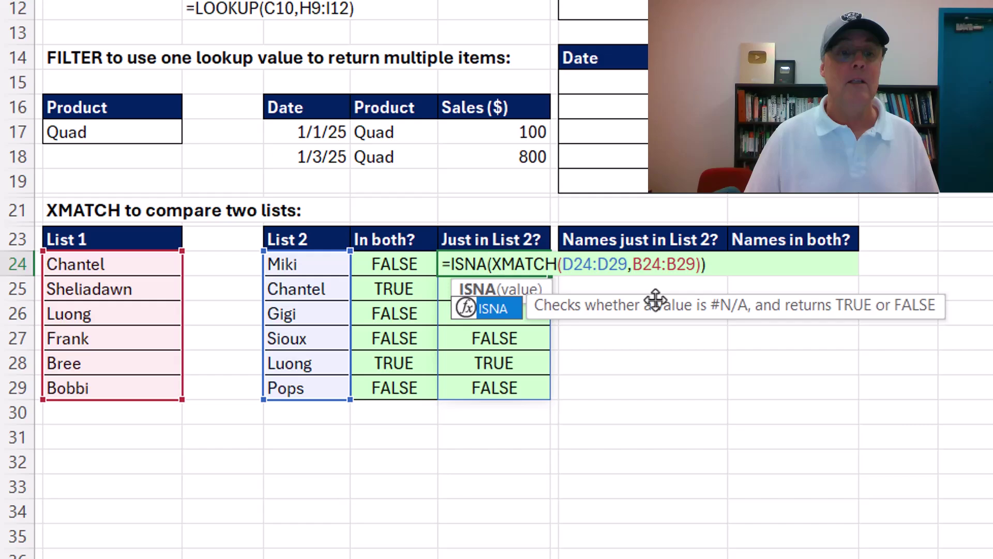
pyautogui.hotkey('ctrl', 'Return')
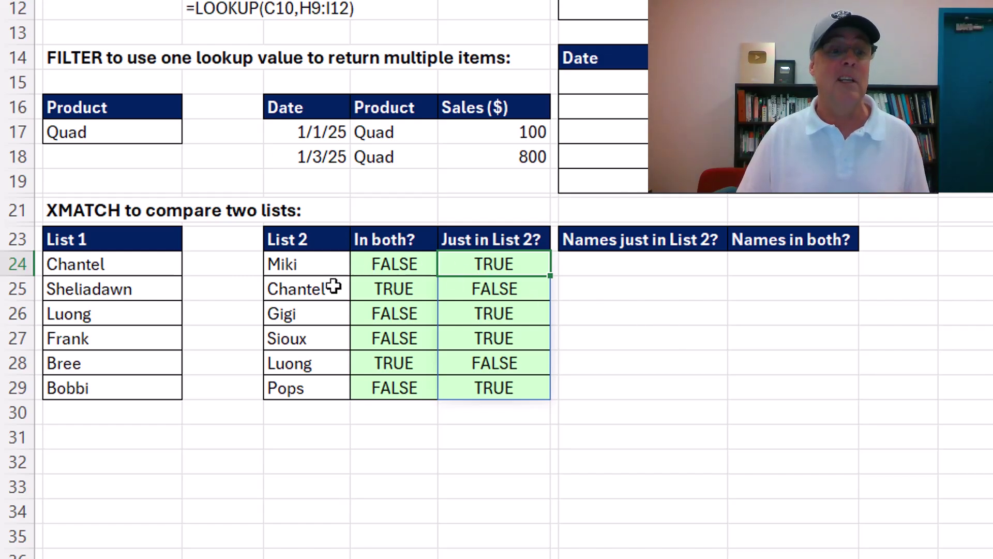
# Copy the ISNA and XMATCH formula text from F24 without its equals sign
pyautogui.doubleClick(505, 262)
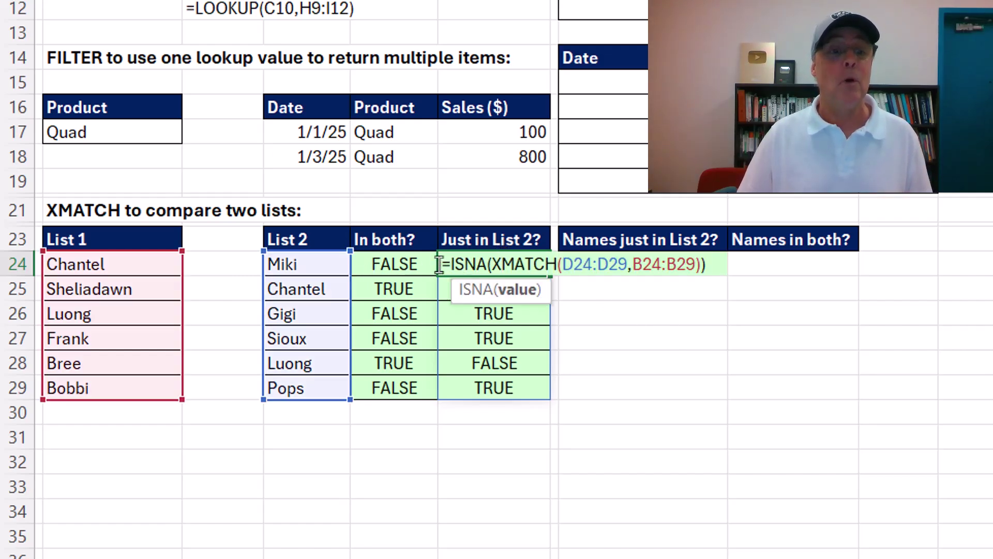
pyautogui.moveTo(450, 266); pyautogui.dragTo(733, 272)
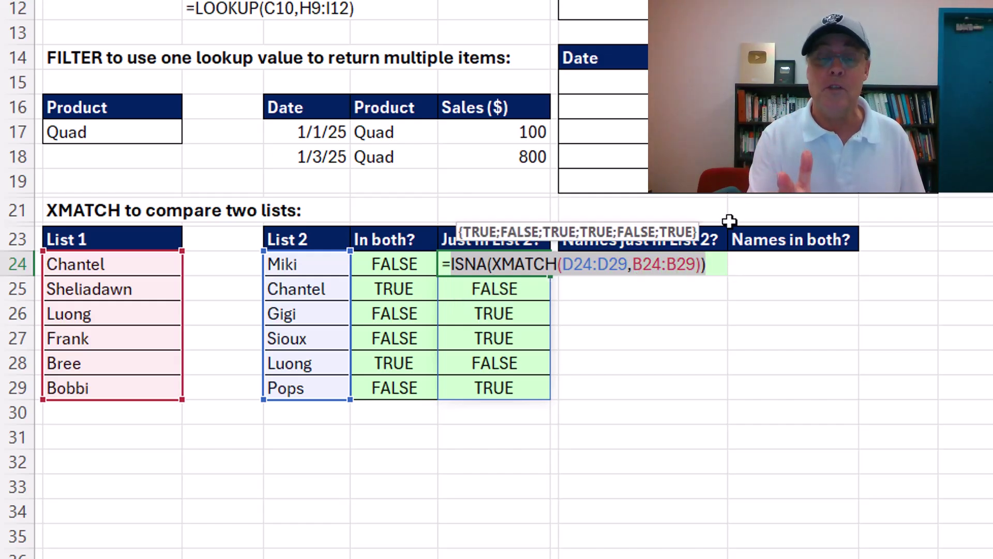
pyautogui.hotkey('ctrl', 'c')
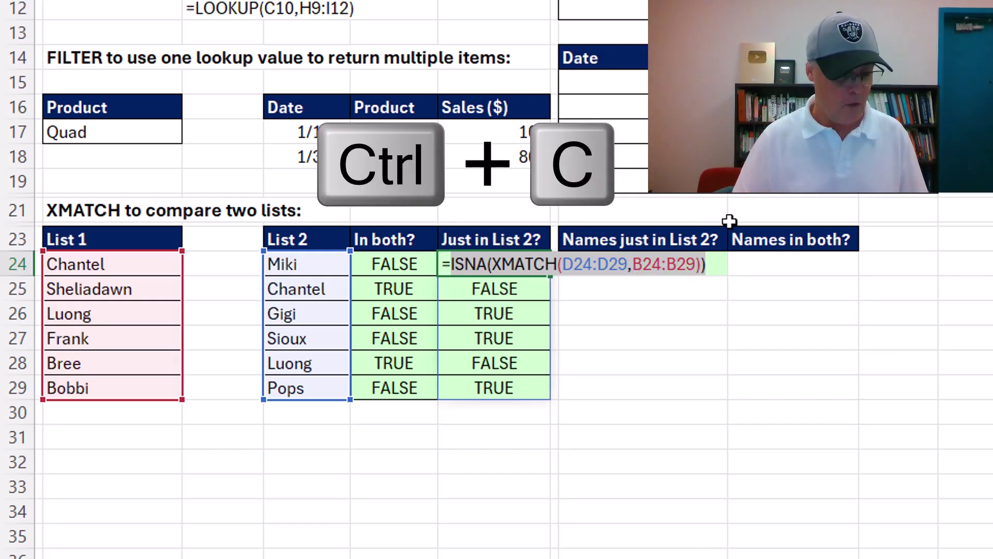
pyautogui.press('Tab')
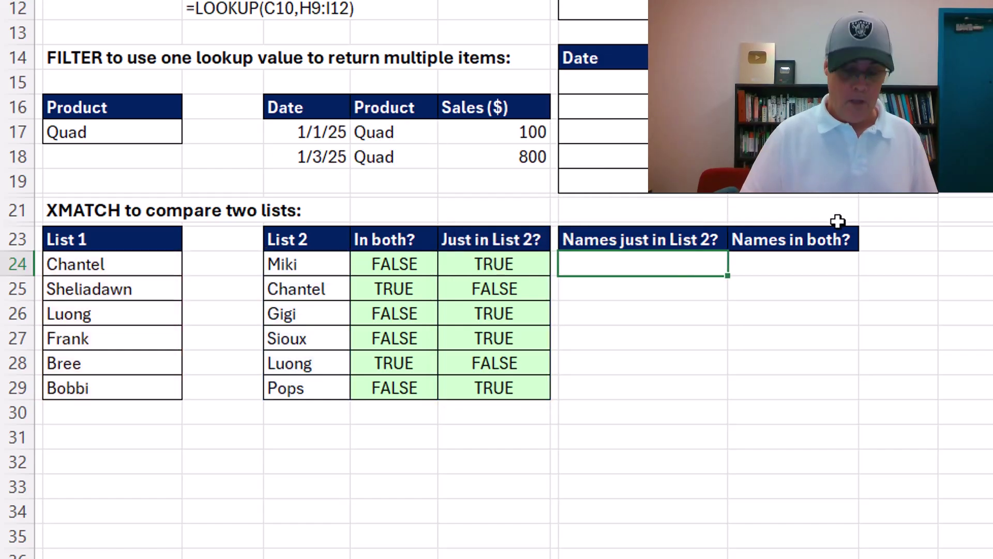
# Enter a FILTER formula in H24 with array D24:D29 and the copied ISNA and XMATCH test as its include argument
pyautogui.write('=fil')
pyautogui.press('Tab')
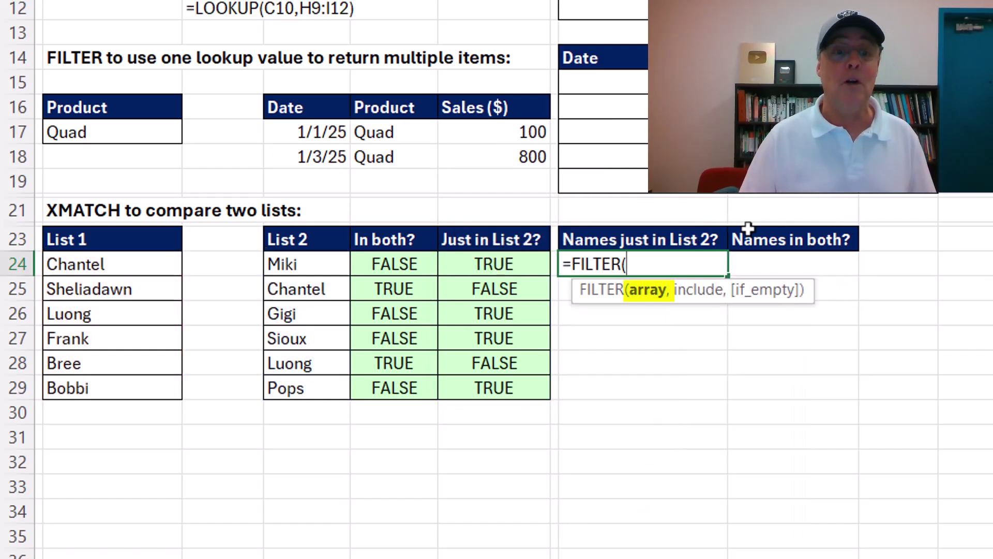
pyautogui.moveTo(278, 264); pyautogui.dragTo(280, 388)
pyautogui.write(',')
pyautogui.hotkey('ctrl', 'v')
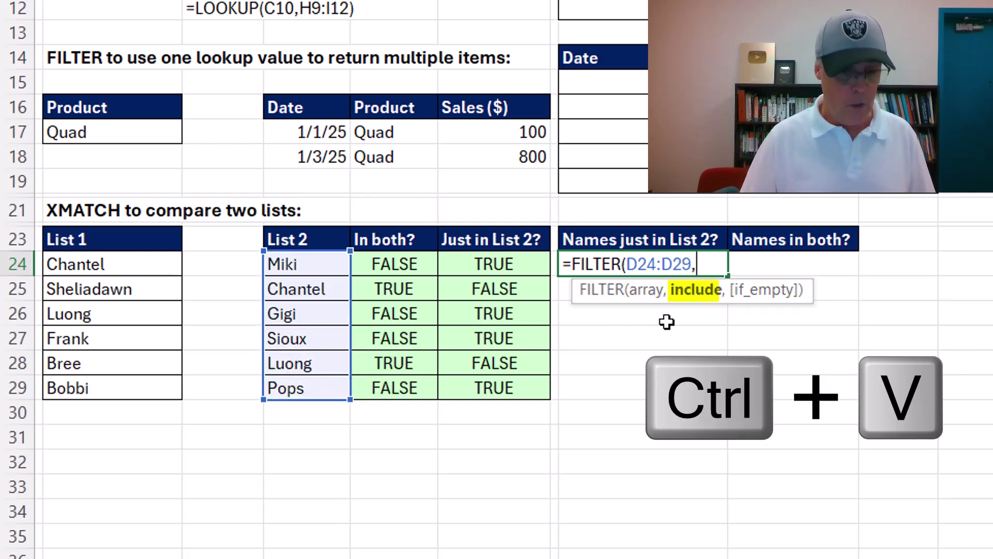
pyautogui.hotkey('ctrl', 'v')
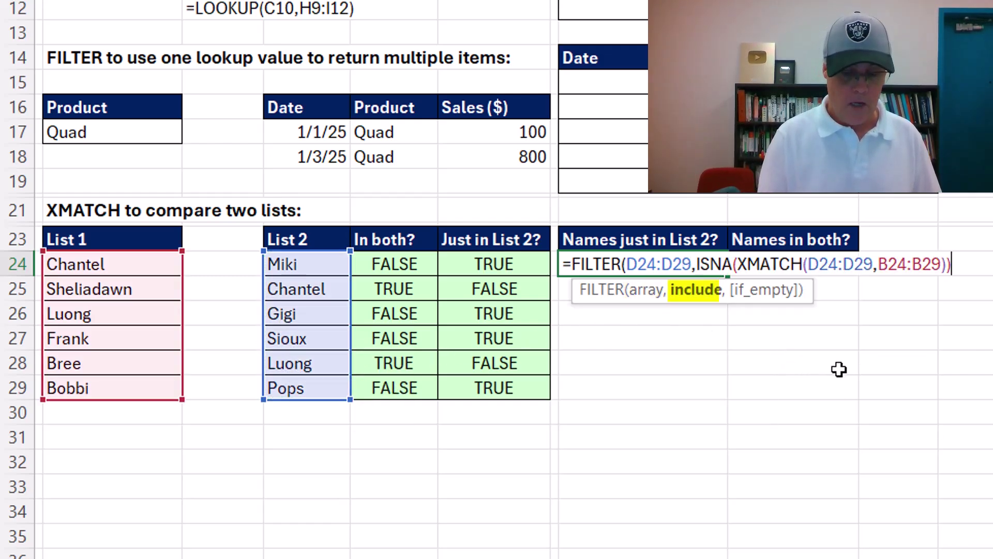
pyautogui.write(')')
pyautogui.hotkey('ctrl', 'Return')
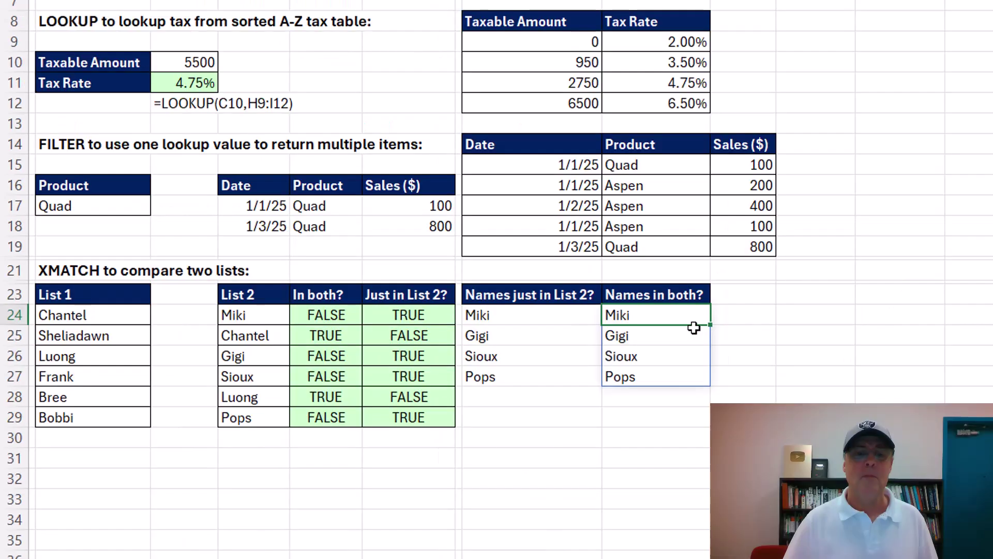
# Replace ISNA with ISNUMBER in I24's FILTER formula to list the names found in both lists
pyautogui.doubleClick(651, 315)
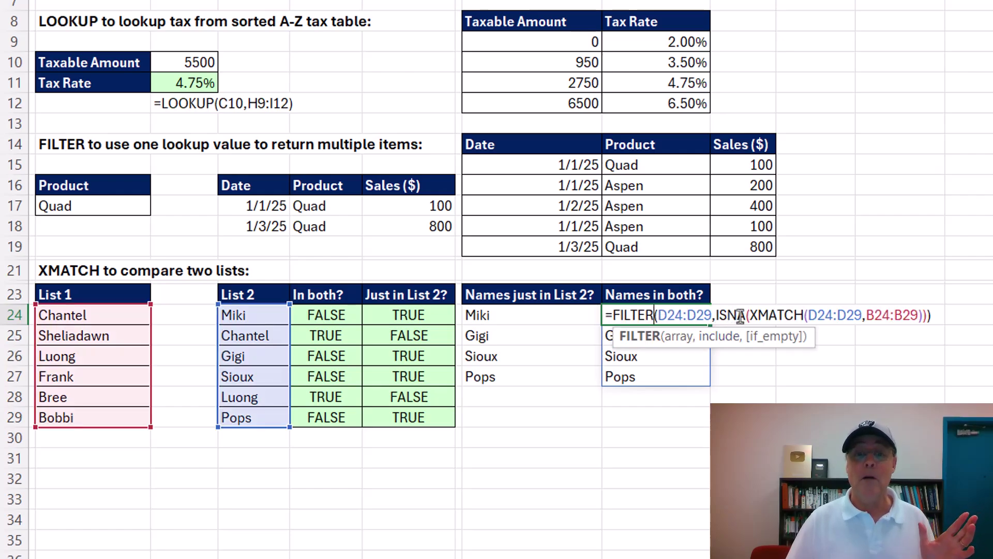
pyautogui.moveTo(738, 315); pyautogui.dragTo(747, 316)
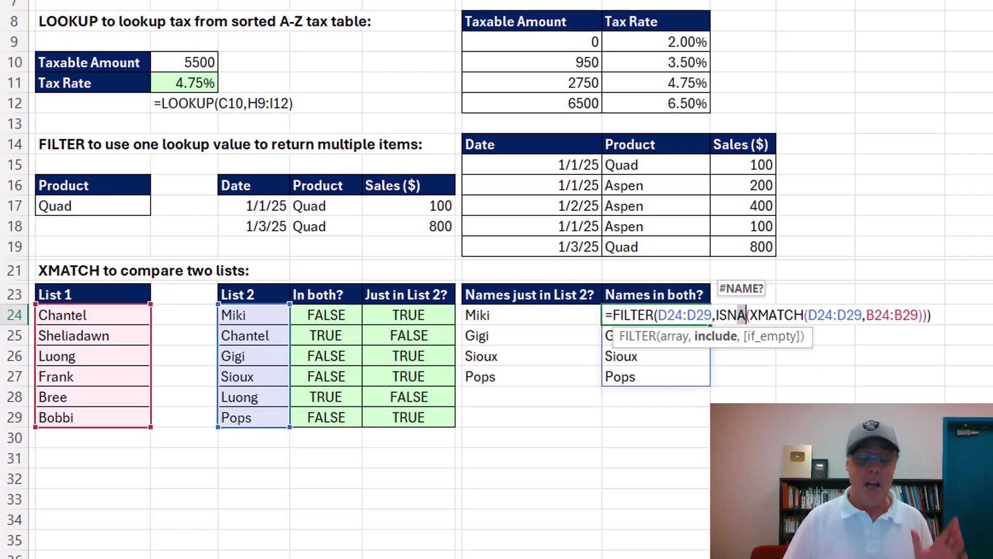
pyautogui.write('UMBER')
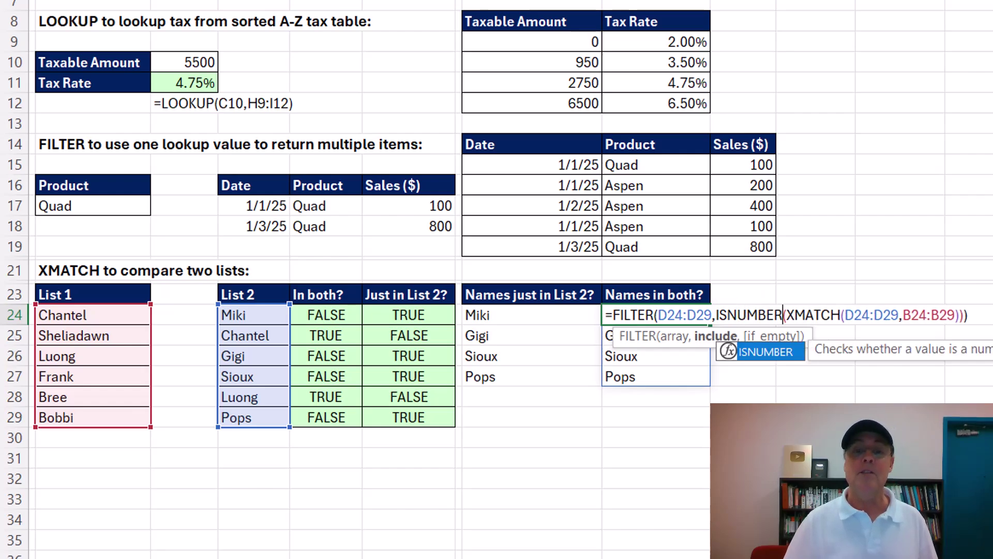
pyautogui.hotkey('ctrl', 'Return')
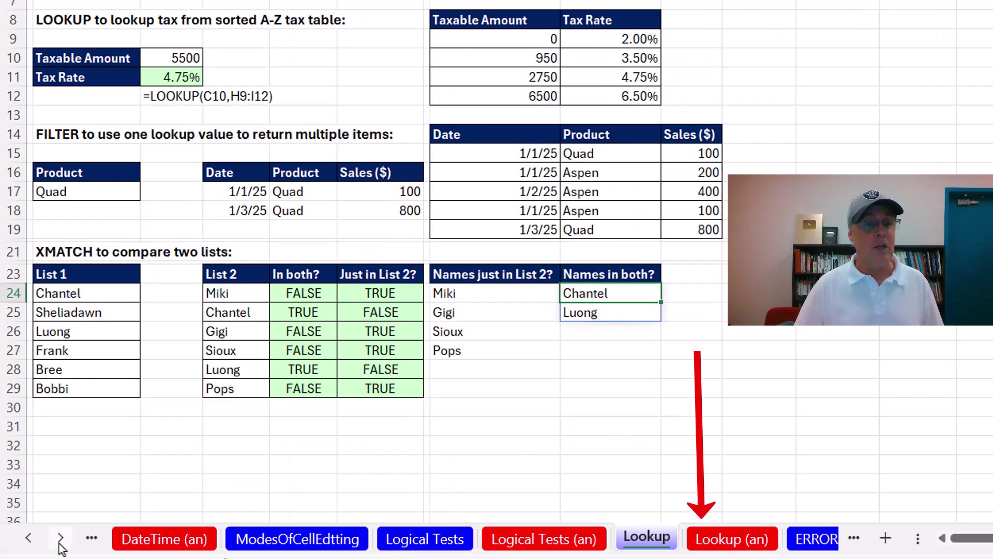
# Go to the ERRORS sheet and inspect the divide-by-zero formula in D3
pyautogui.click(60, 541)
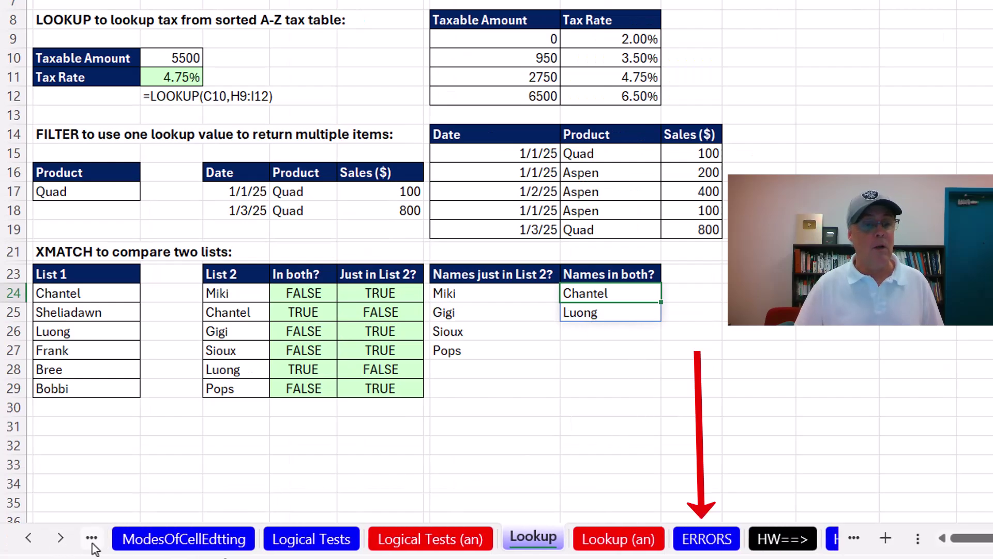
pyautogui.click(707, 539)
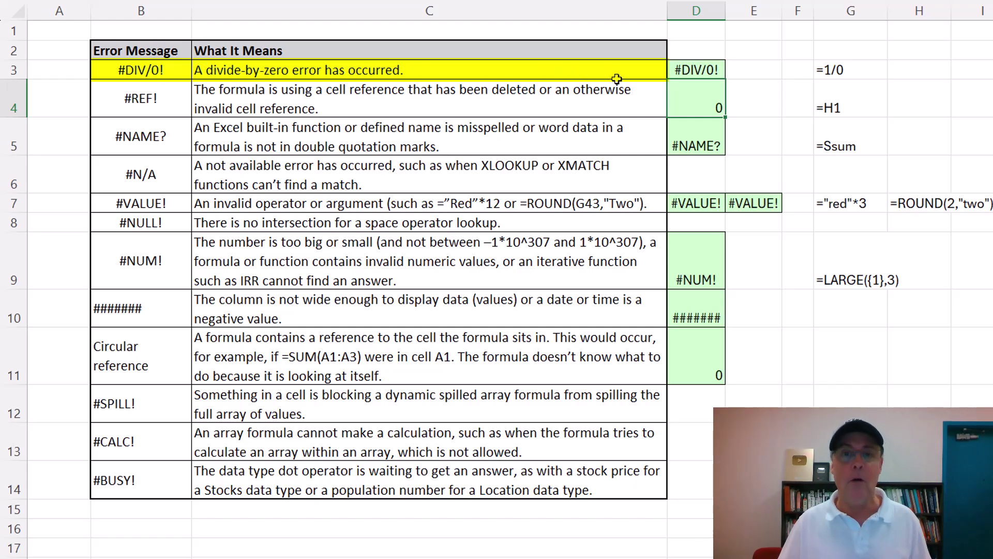
pyautogui.click(680, 69)
pyautogui.press('F2')
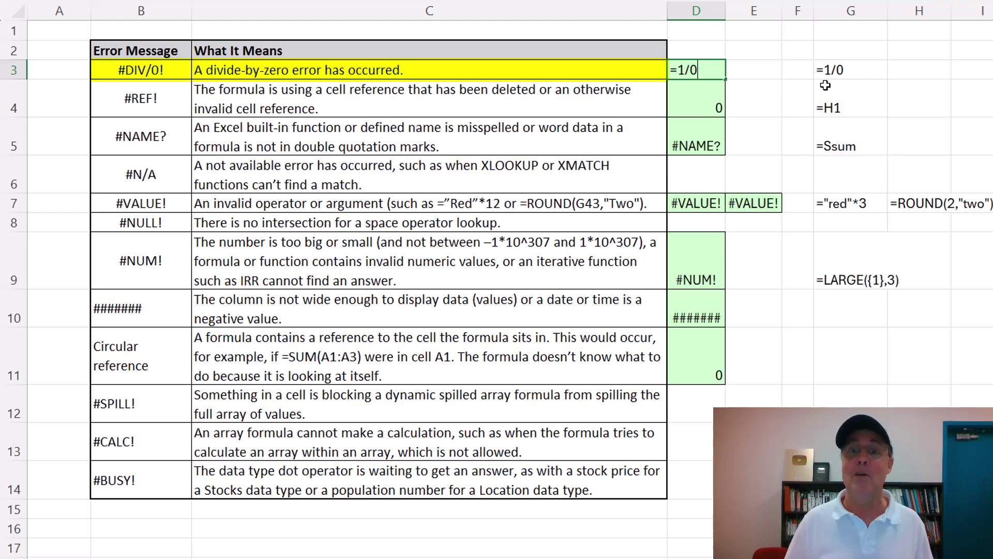
pyautogui.press('Return')
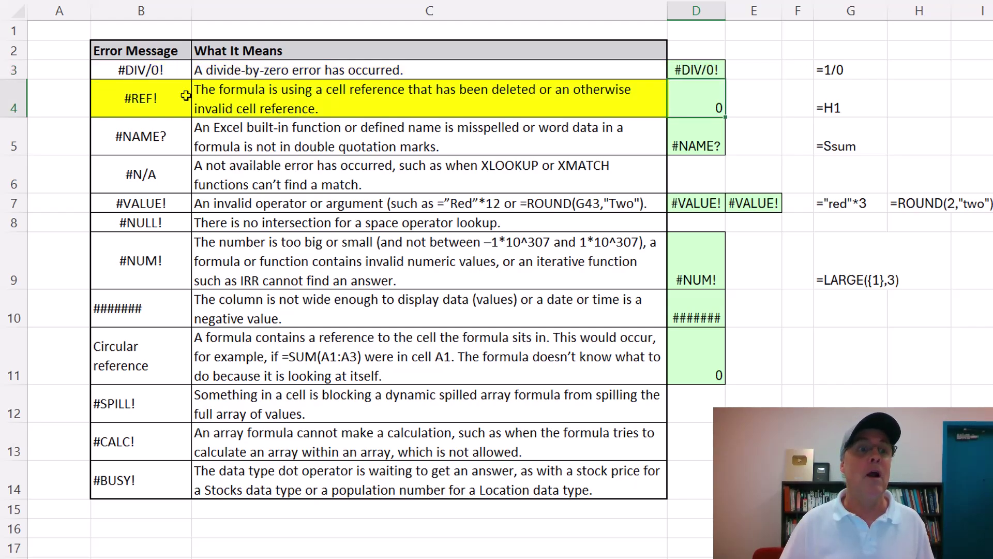
# Check which cell D4's formula refers to and delete that cell, H1, shifting cells left to break the reference
pyautogui.press('F2')
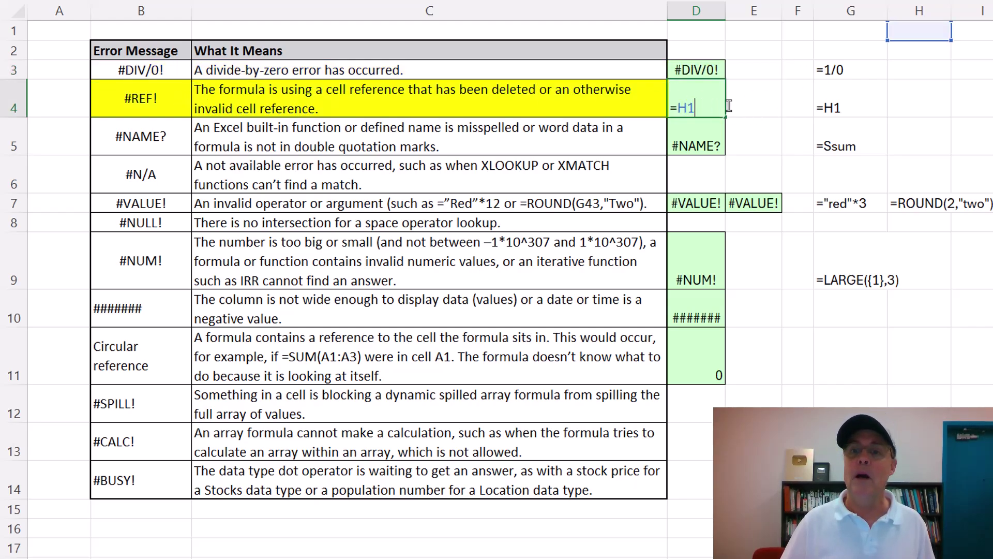
pyautogui.press('Escape')
pyautogui.click(923, 32)
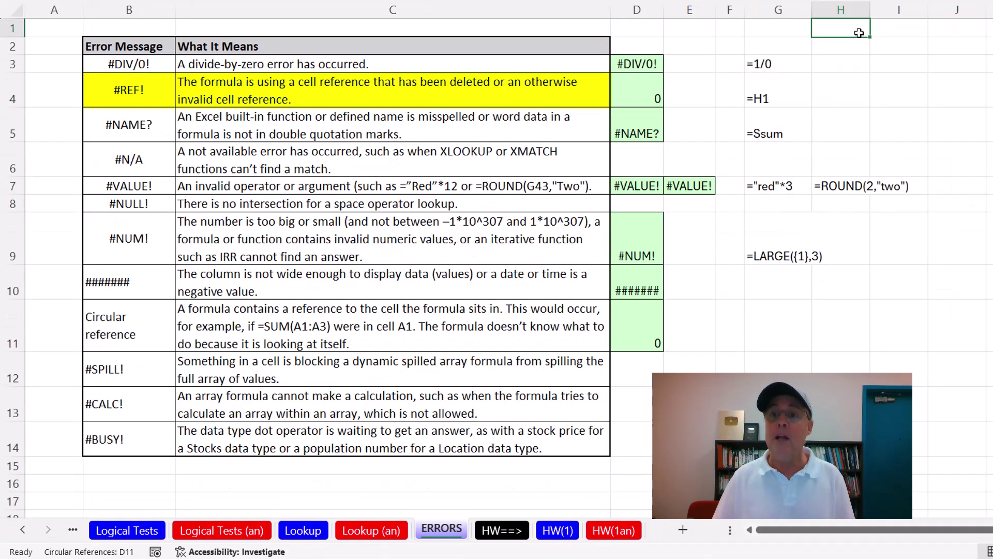
pyautogui.rightClick(859, 33)
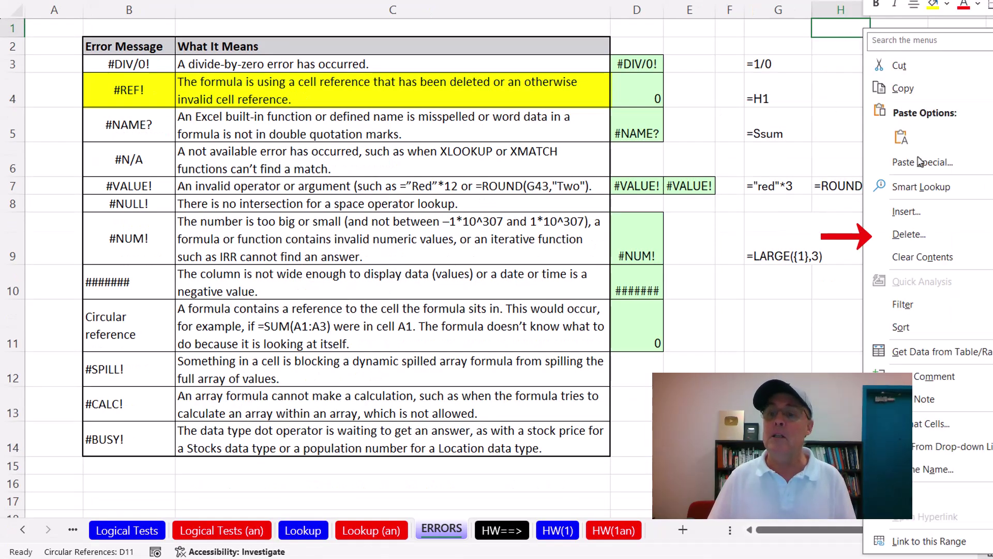
pyautogui.click(909, 234)
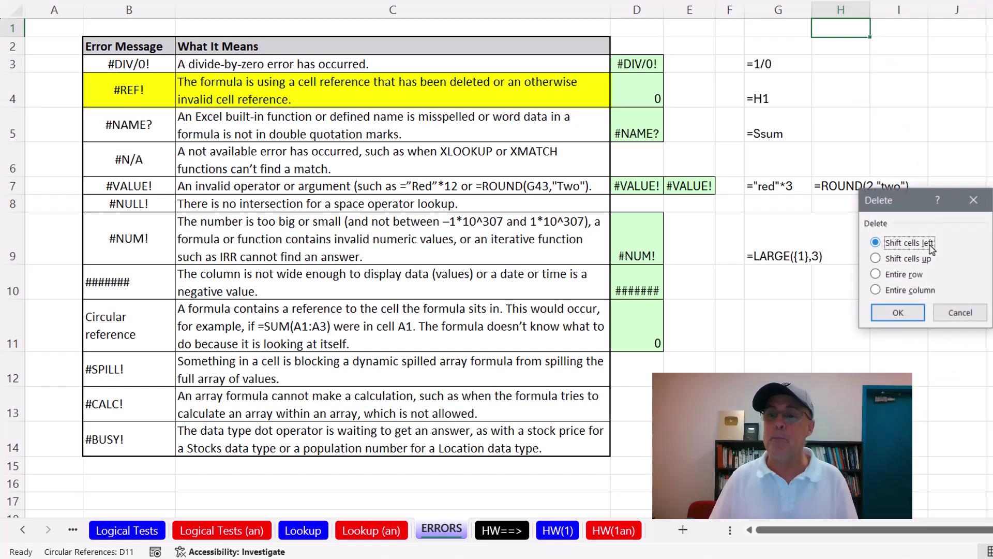
pyautogui.click(898, 310)
pyautogui.click(631, 104)
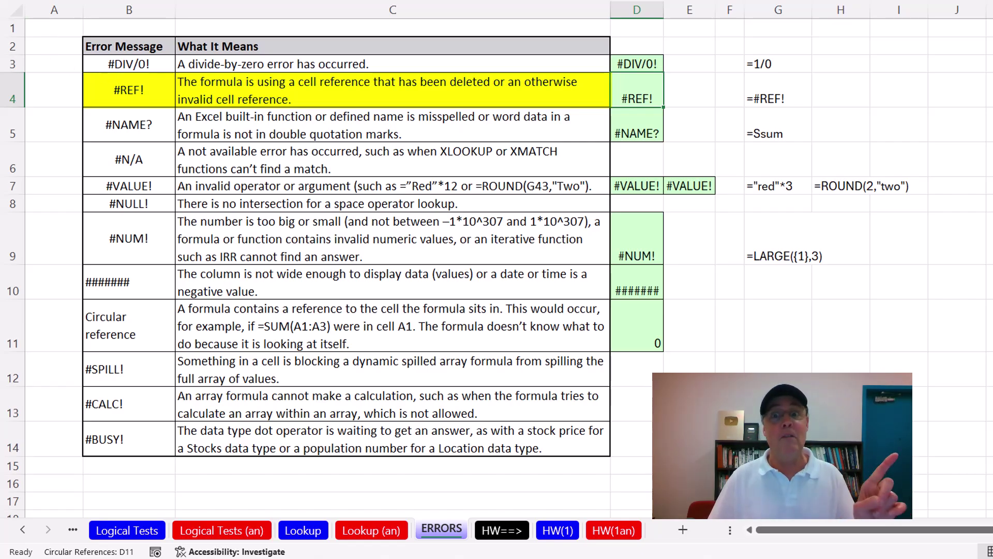
# Inspect the formula behind the #NAME? error example in D5
pyautogui.click(653, 130)
pyautogui.doubleClick(654, 130)
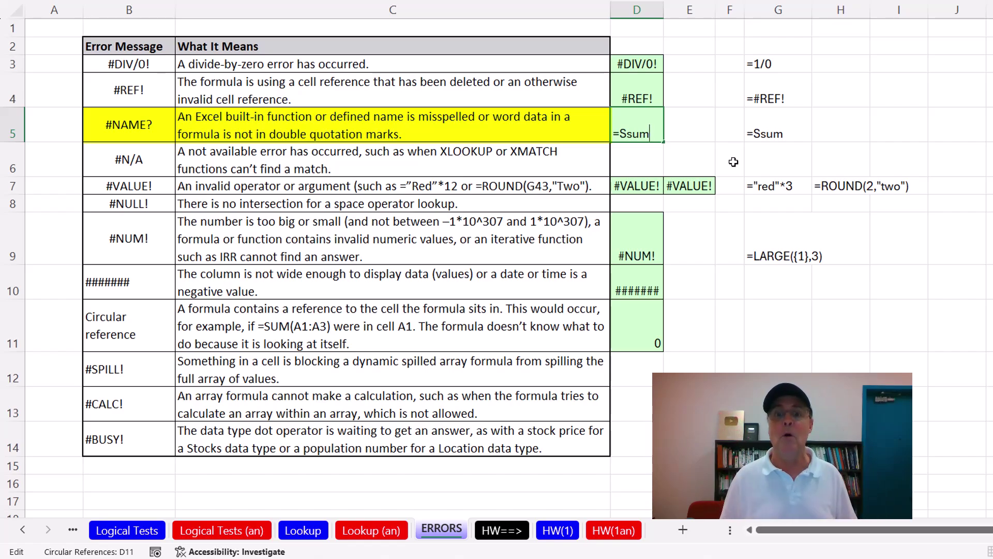
pyautogui.press('Return')
pyautogui.press('Down')
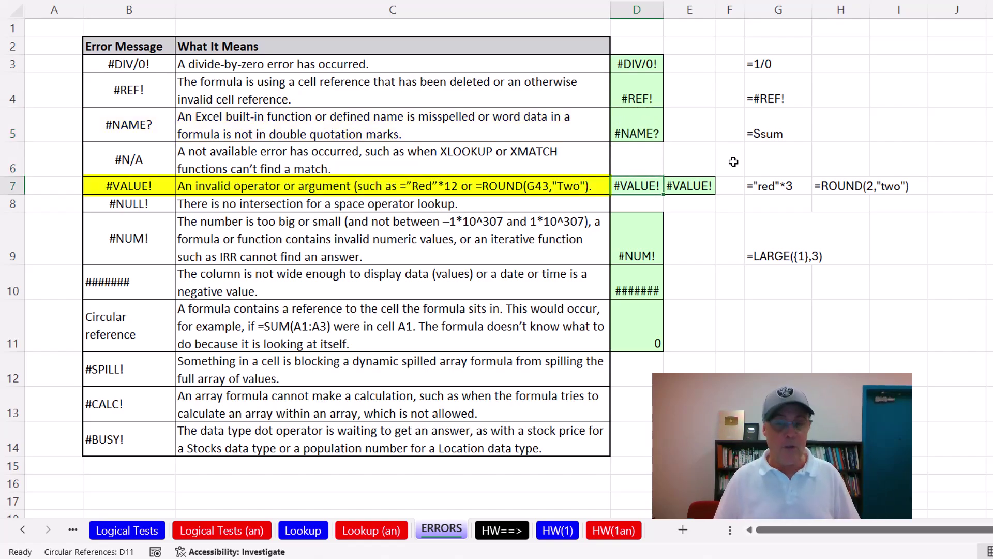
# Inspect the formulas behind the two #VALUE! error examples in D7 and E7, including ROUND's num_digits argument
pyautogui.press('F2')
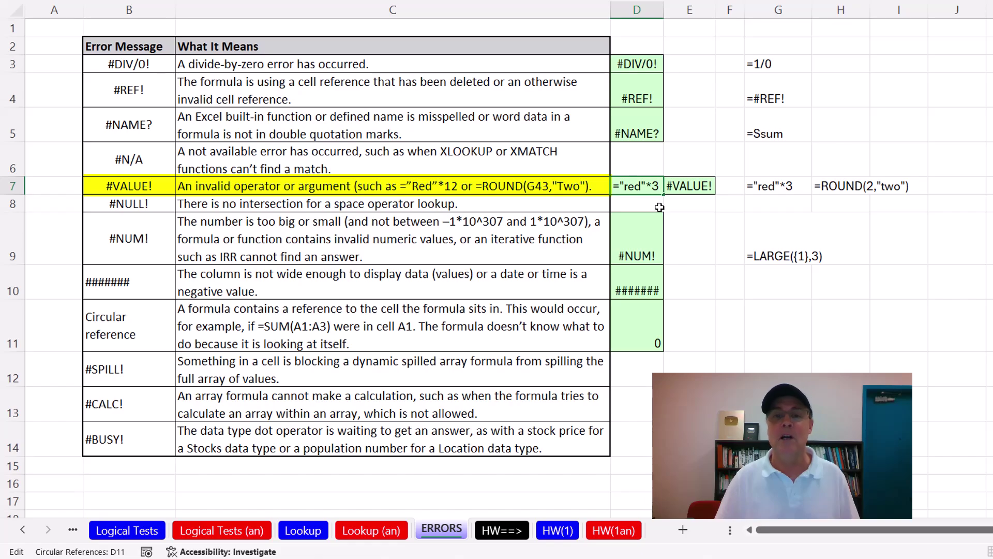
pyautogui.press('Tab')
pyautogui.press('F2')
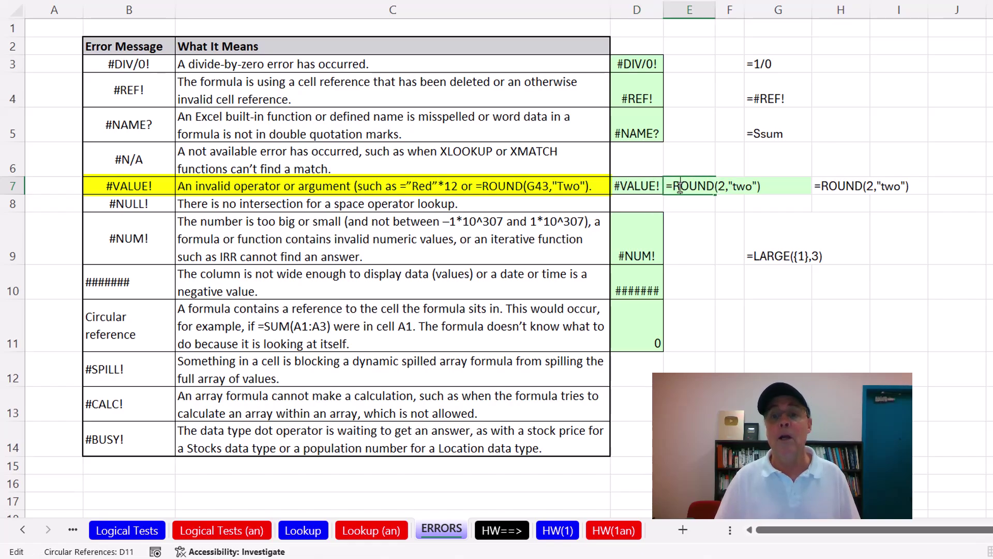
pyautogui.click(749, 187)
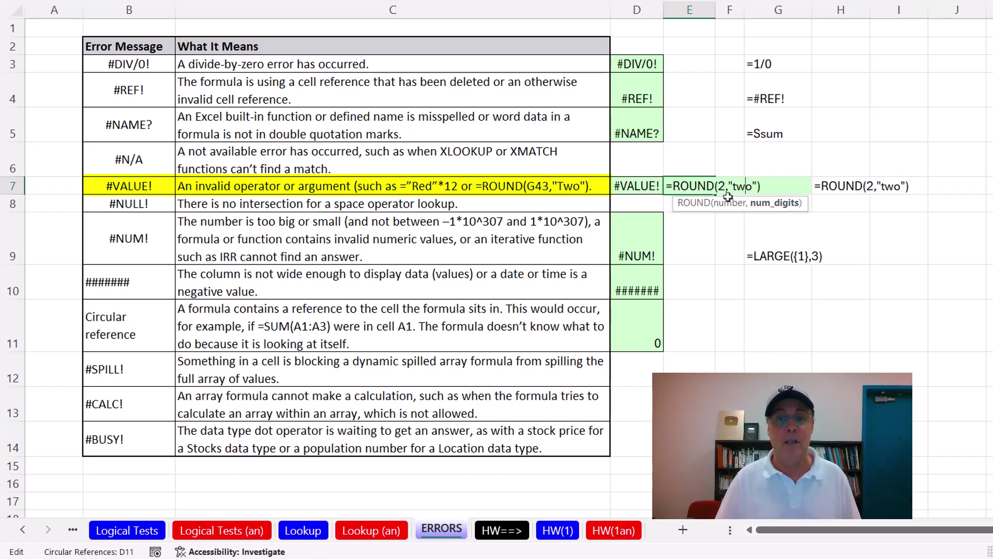
pyautogui.hotkey('ctrl', 'Return')
# Examine the array and k arguments of the LARGE formula behind the #NUM! error in D9
pyautogui.click(652, 240)
pyautogui.press('F2')
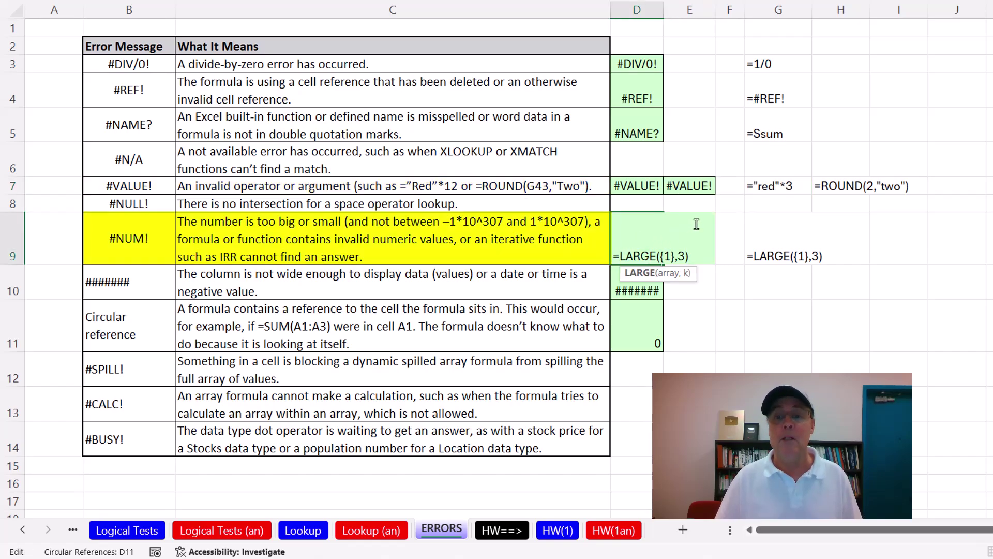
pyautogui.click(683, 257)
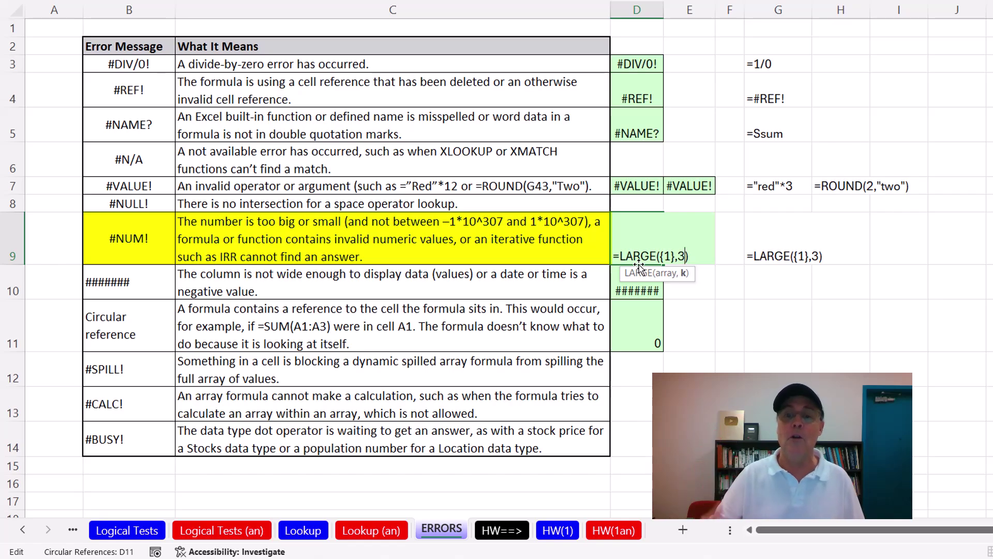
pyautogui.click(666, 273)
pyautogui.click(682, 254)
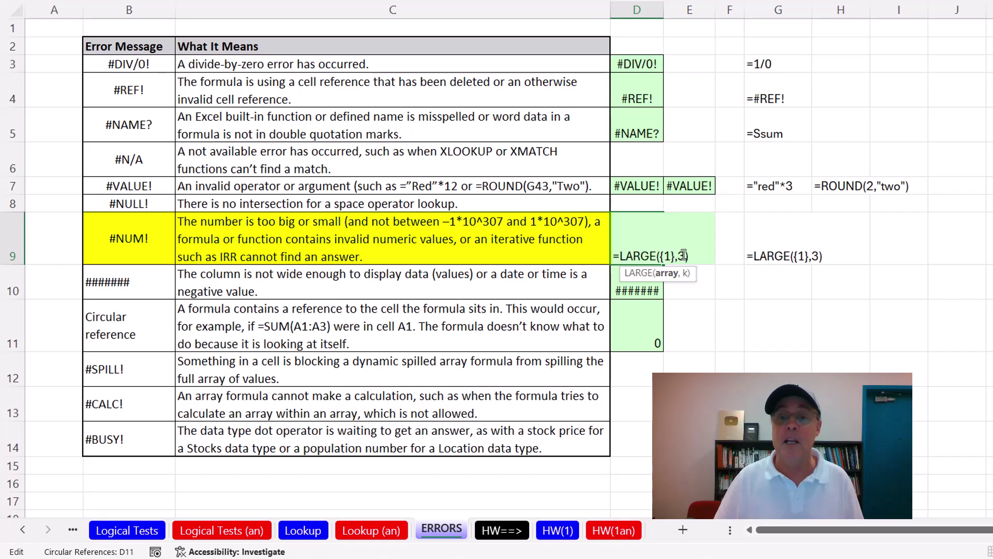
pyautogui.press('Return')
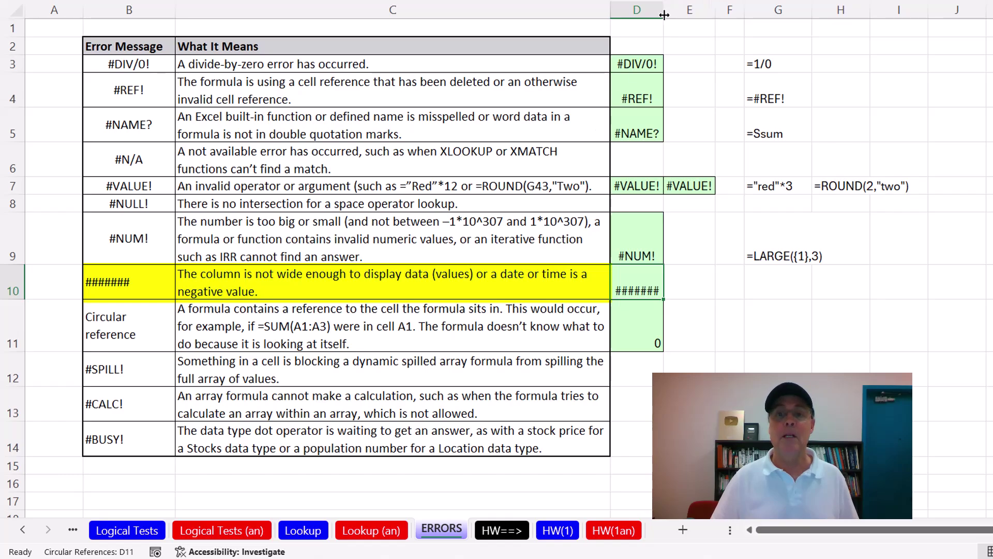
# Widen column D until D10's date fits, and clear the existing circular formula from D11
pyautogui.moveTo(663, 15); pyautogui.dragTo(692, 15)
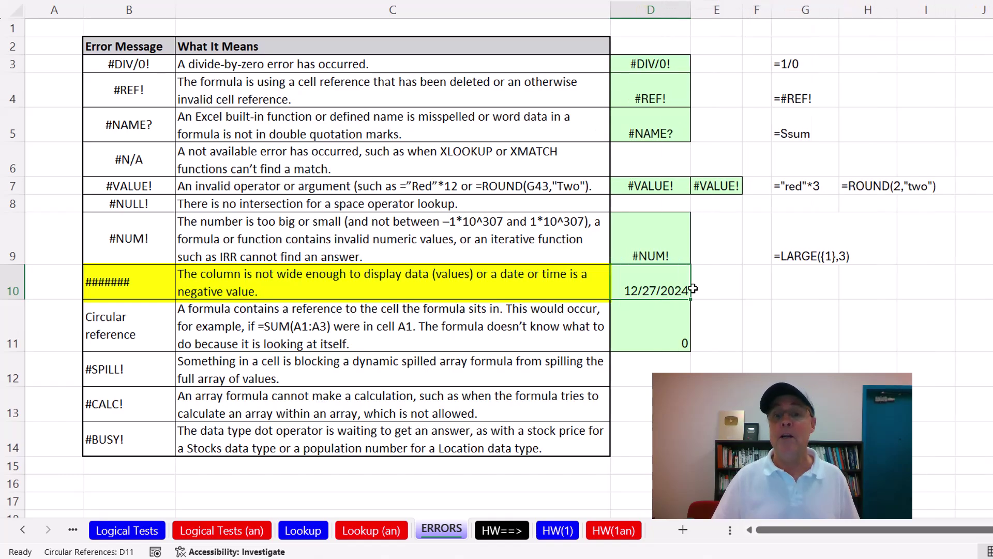
pyautogui.click(683, 318)
pyautogui.press('Delete')
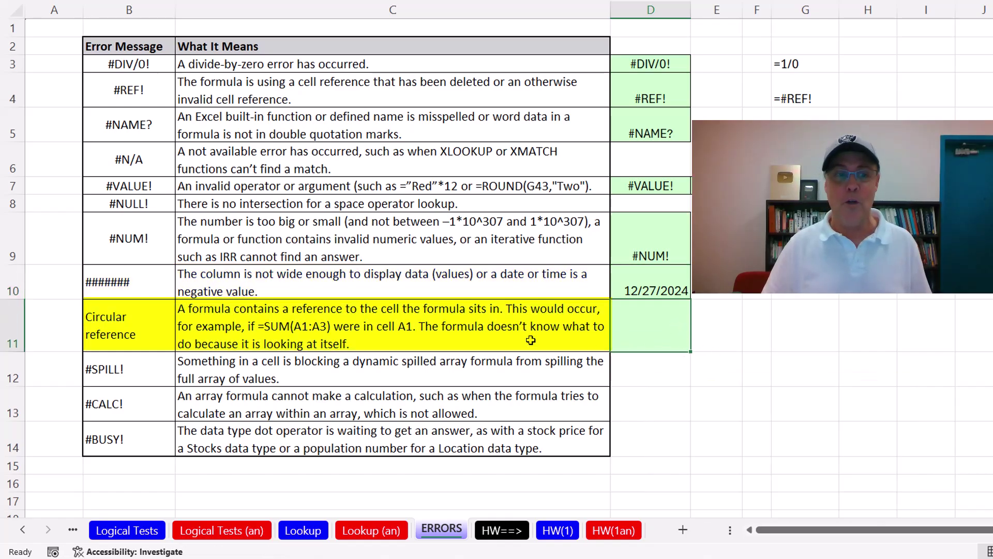
# Enter =SUM(D11:D14) in D11 to create a circular reference, and acknowledge the warning
pyautogui.write('=')
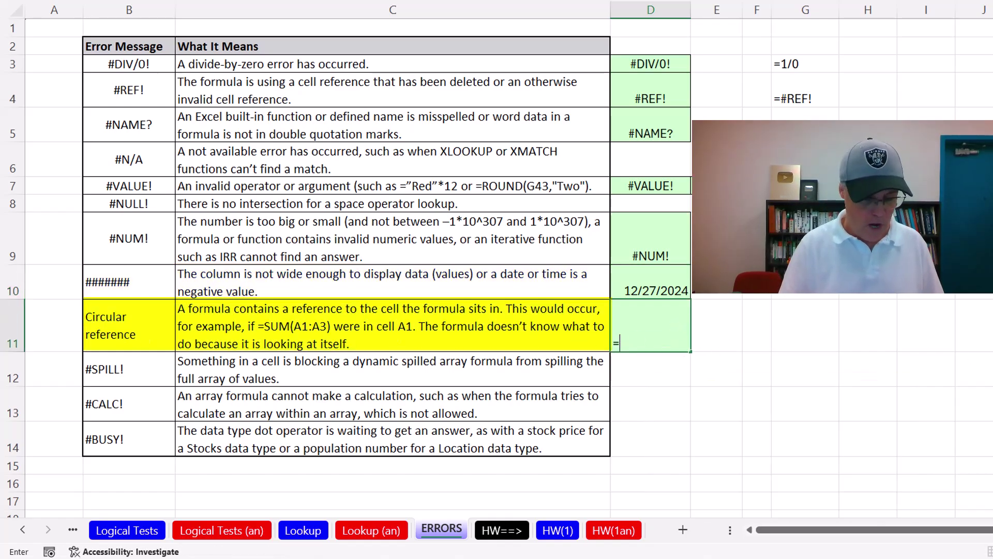
pyautogui.write('SUM(')
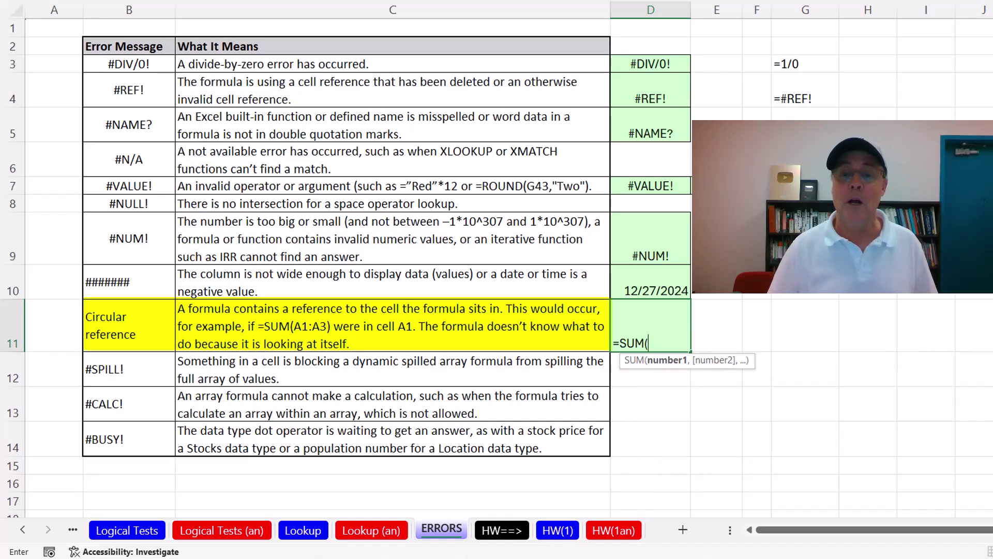
pyautogui.moveTo(646, 440); pyautogui.dragTo(634, 339)
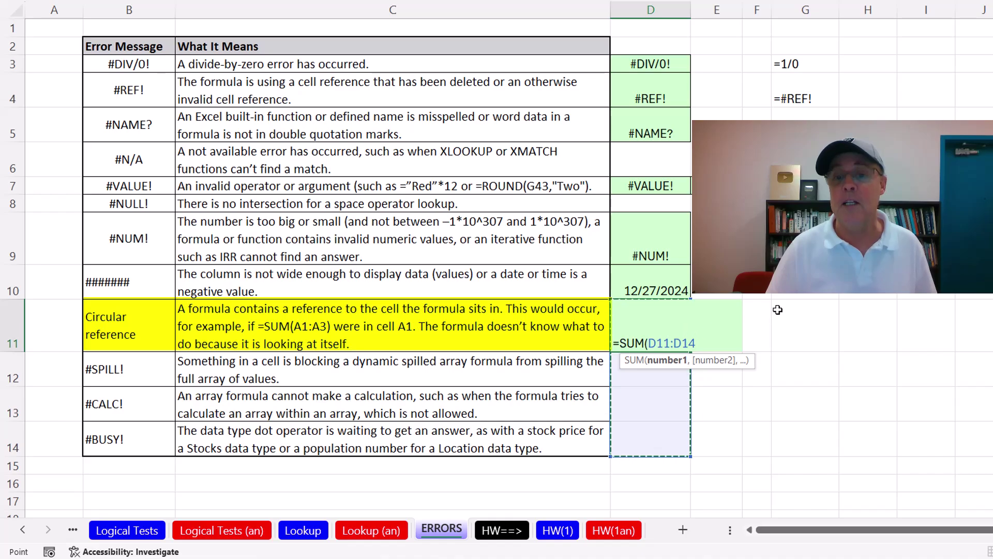
pyautogui.press('Return')
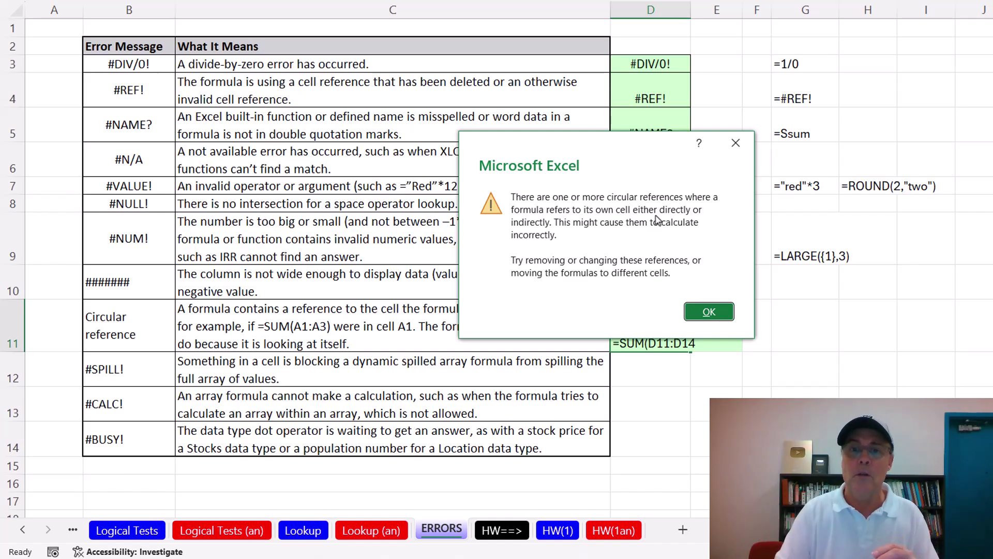
pyautogui.click(702, 315)
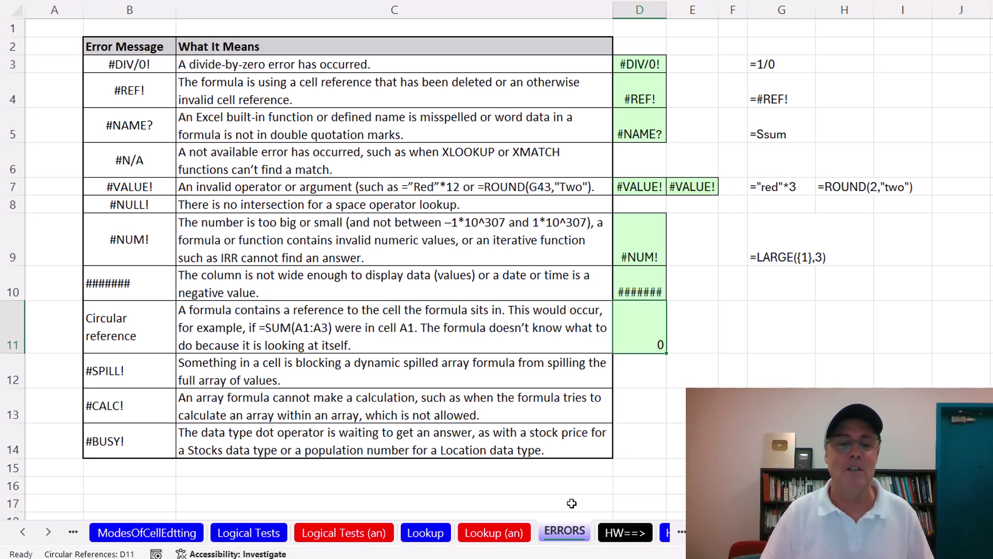
# Review the Lookup, Logical Tests and ModesOfCellEdtting worksheets, going backward through the workbook
pyautogui.click(440, 534)
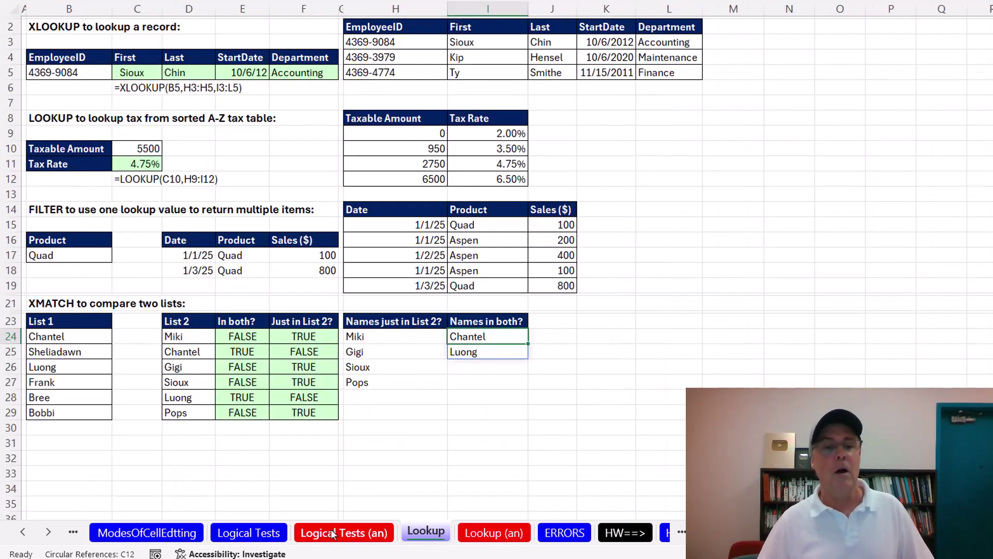
pyautogui.click(241, 536)
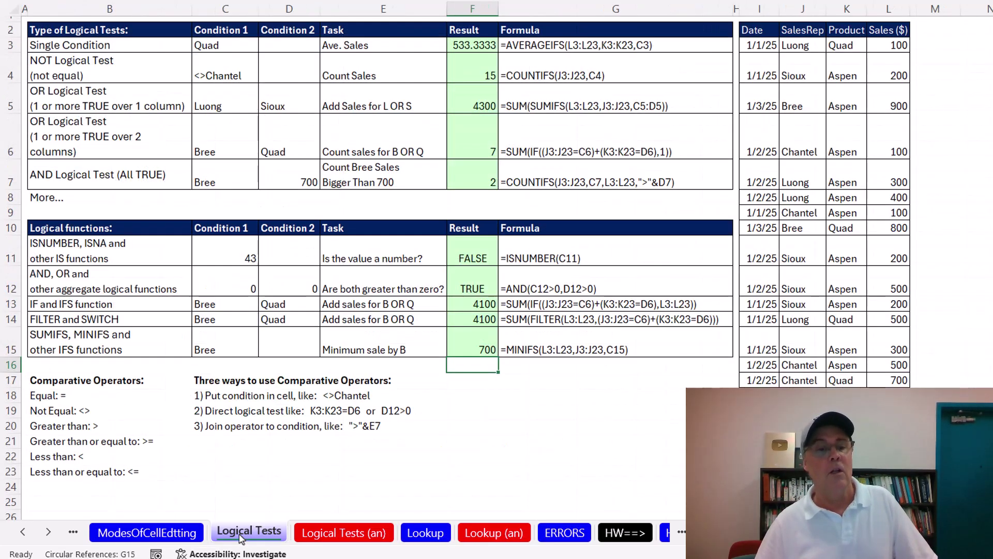
pyautogui.click(150, 540)
# Review the earlier DateTime, ROUND and CR(3) worksheets, ending on the spilled-array budget
pyautogui.click(24, 533)
pyautogui.click(24, 532)
pyautogui.click(23, 533)
pyautogui.click(24, 533)
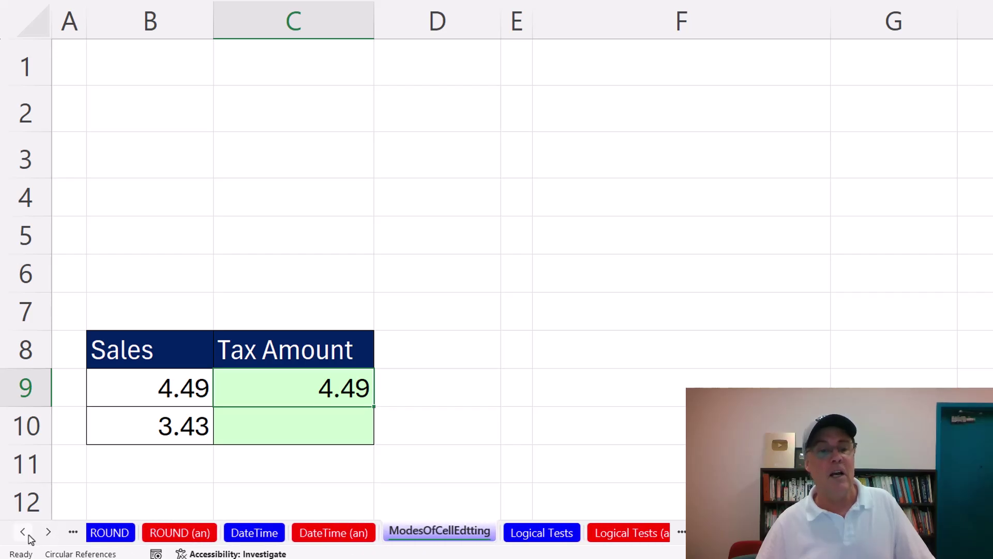
pyautogui.click(23, 533)
pyautogui.click(24, 533)
pyautogui.click(24, 533)
pyautogui.click(24, 533)
pyautogui.click(24, 533)
pyautogui.click(609, 532)
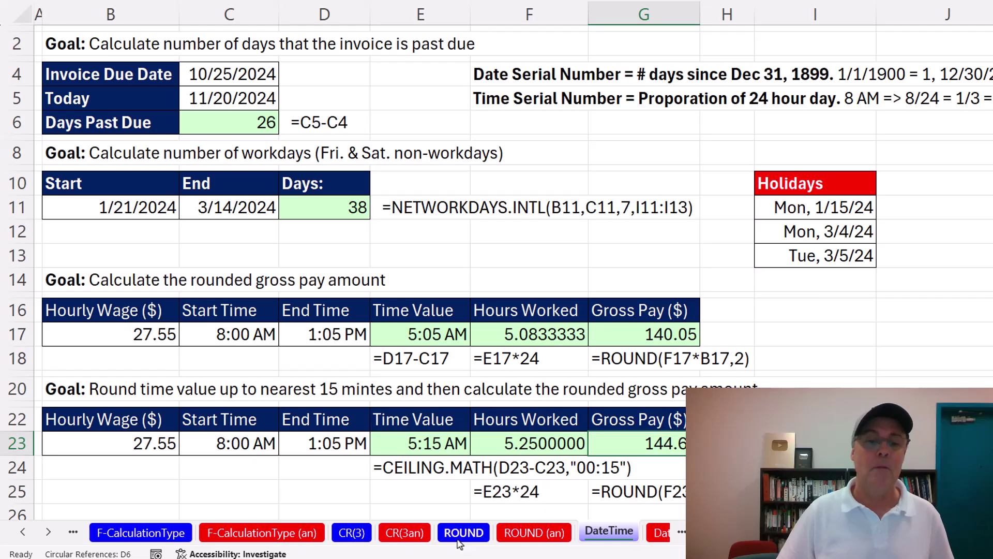
pyautogui.click(460, 540)
pyautogui.click(356, 541)
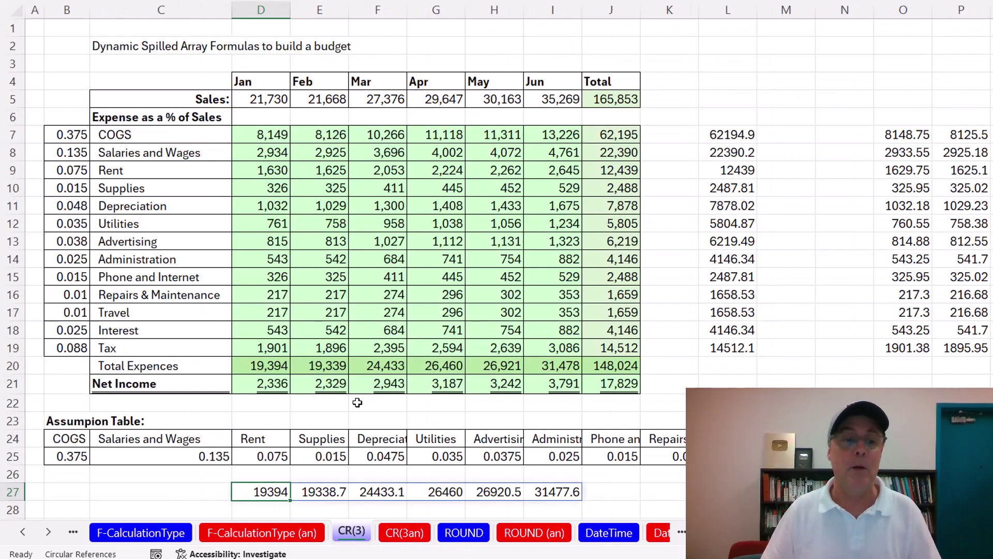
# Review the F-CalculationType worksheet and the F-DataType worksheet with formulas by data type
pyautogui.click(30, 535)
pyautogui.click(31, 536)
pyautogui.click(32, 536)
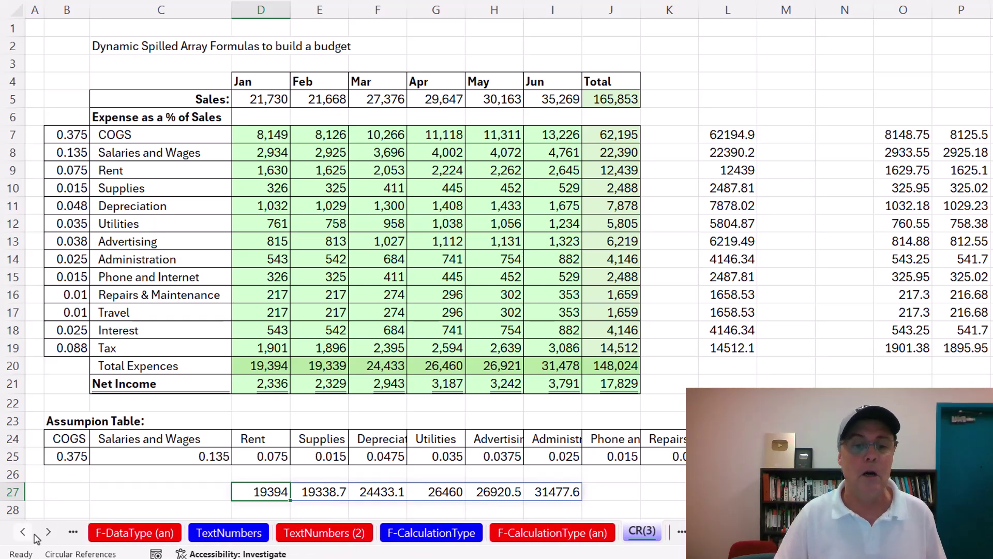
pyautogui.click(432, 533)
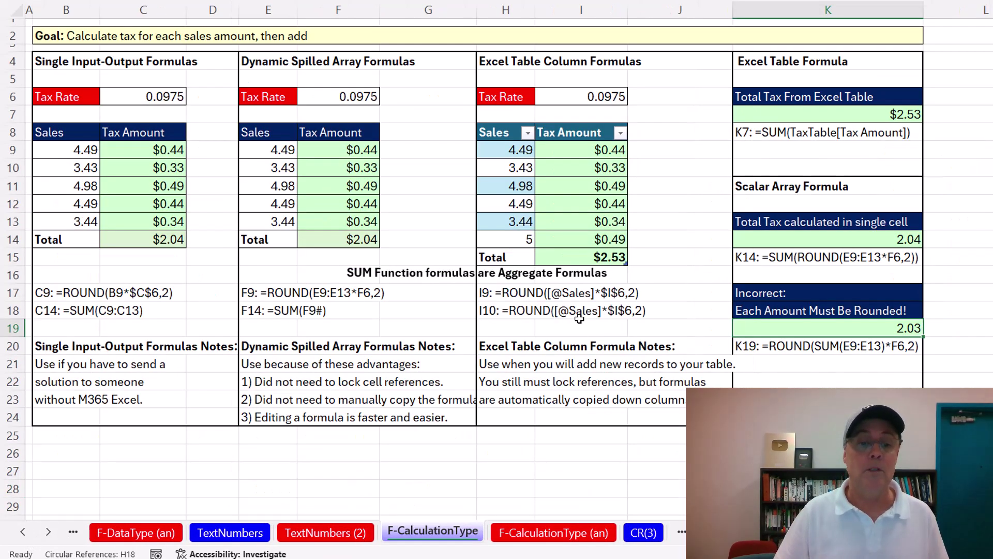
pyautogui.click(28, 534)
pyautogui.click(28, 534)
pyautogui.click(28, 534)
pyautogui.click(341, 540)
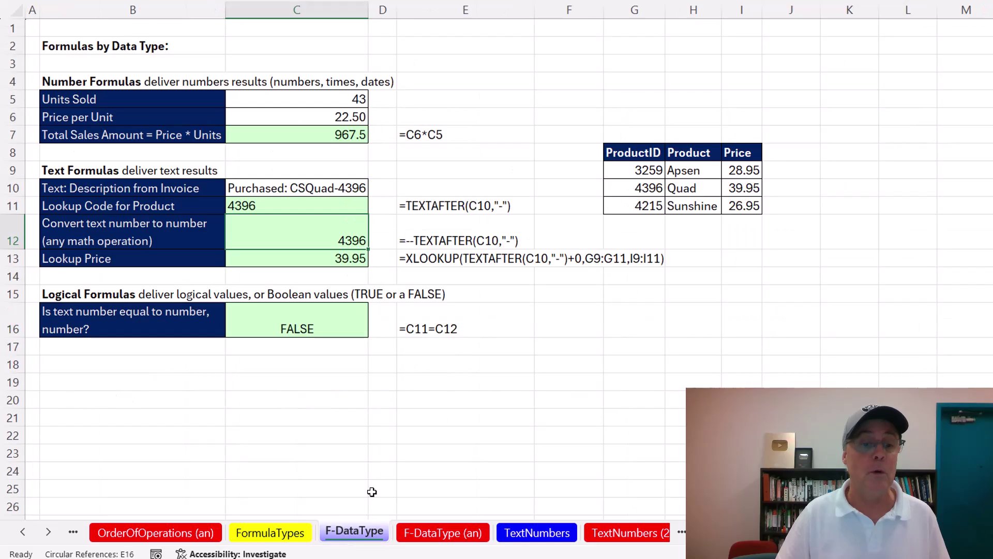
# Go back to the OrderOfOperations worksheet and review its operator list and examples
pyautogui.click(23, 532)
pyautogui.click(23, 533)
pyautogui.click(23, 533)
pyautogui.click(23, 533)
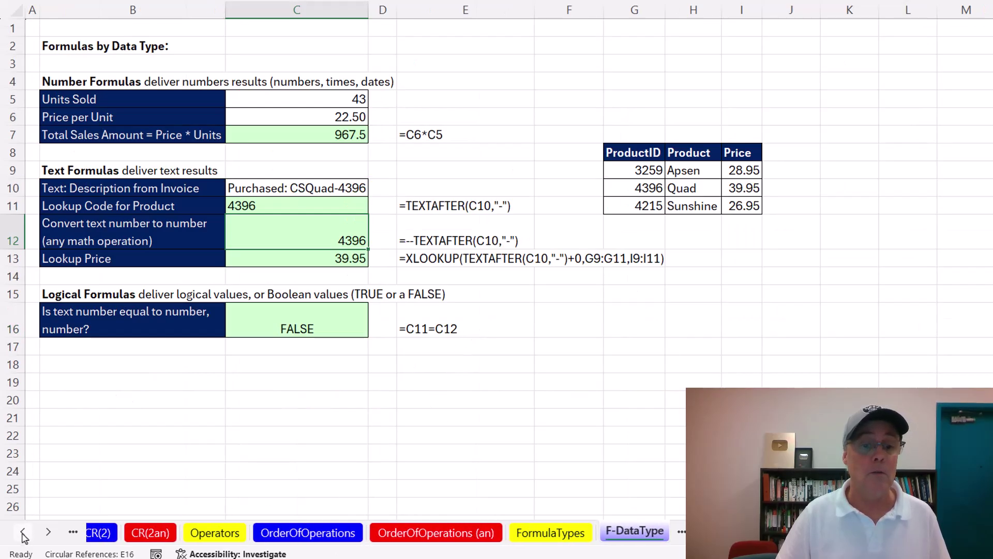
pyautogui.click(306, 534)
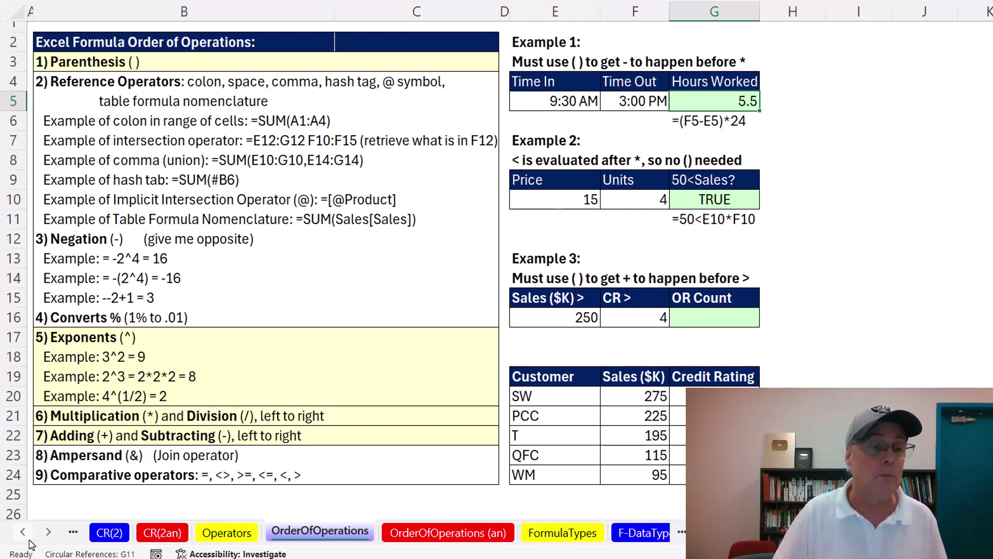
# Review the cell reference examples on the CR(2) and CR(1) worksheets
pyautogui.click(23, 533)
pyautogui.click(23, 533)
pyautogui.click(23, 533)
pyautogui.click(23, 533)
pyautogui.click(23, 532)
pyautogui.click(475, 533)
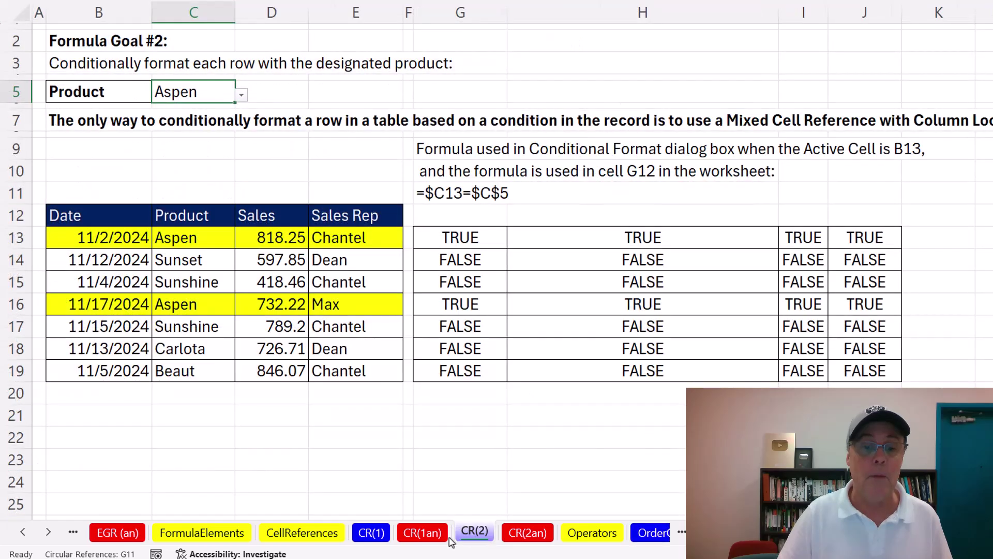
pyautogui.click(376, 538)
# Return to the first worksheets of the workbook and review EGR, NumberF and DefaultA
pyautogui.keyDown('ctrl'); pyautogui.click(23, 532); pyautogui.keyUp('ctrl')
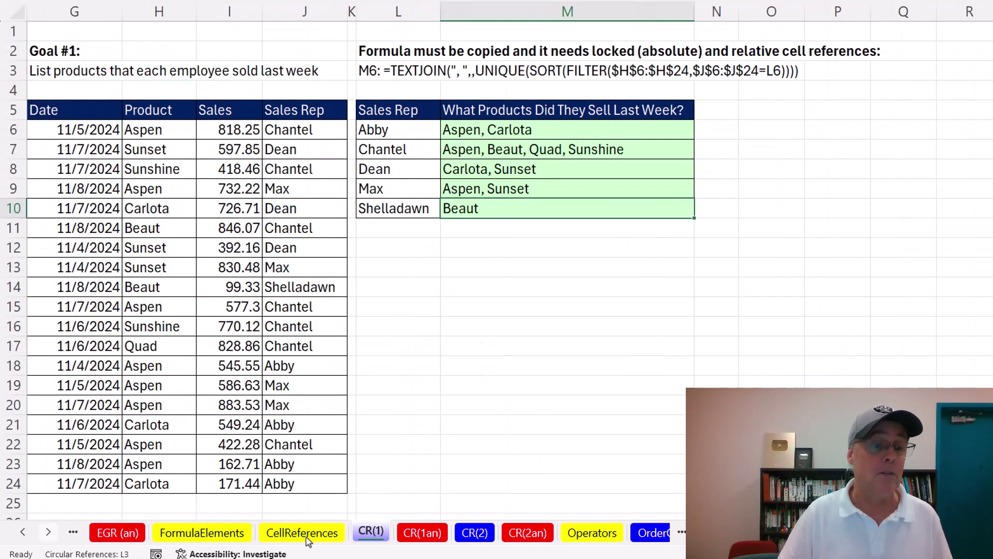
pyautogui.click(532, 533)
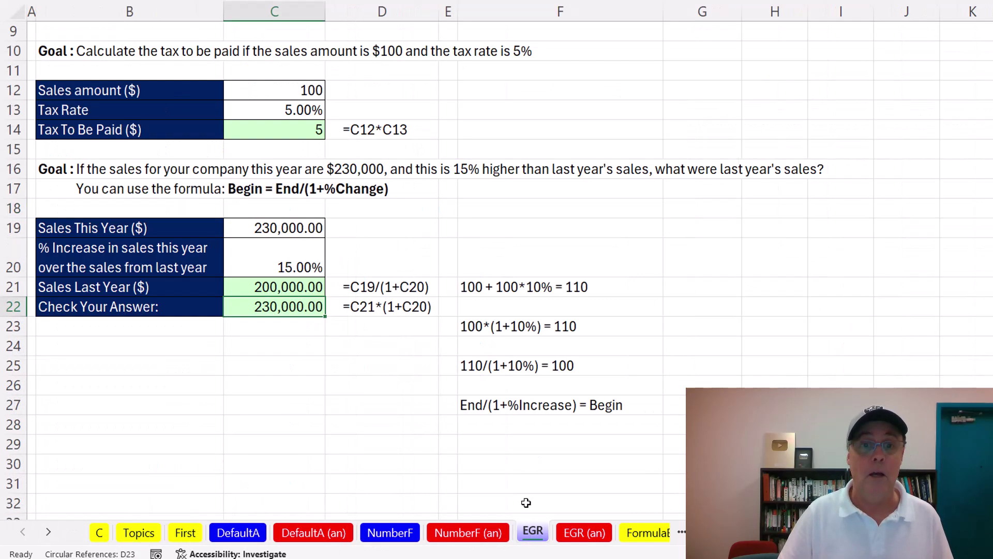
pyautogui.click(397, 537)
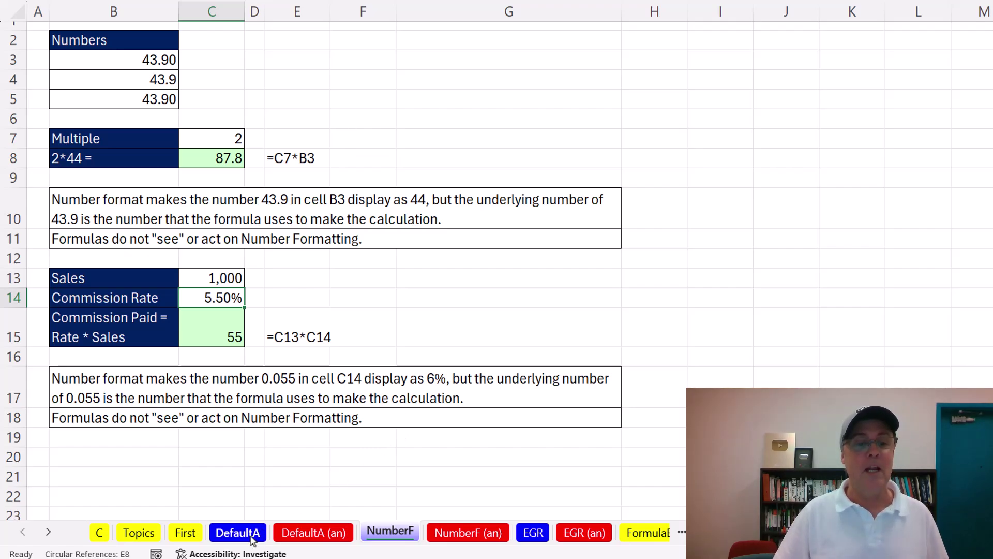
pyautogui.click(238, 533)
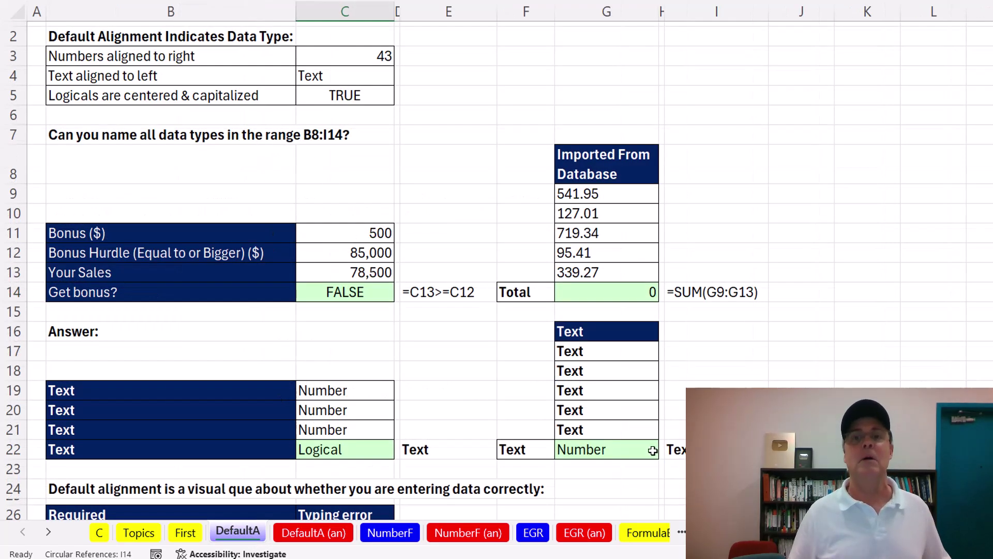